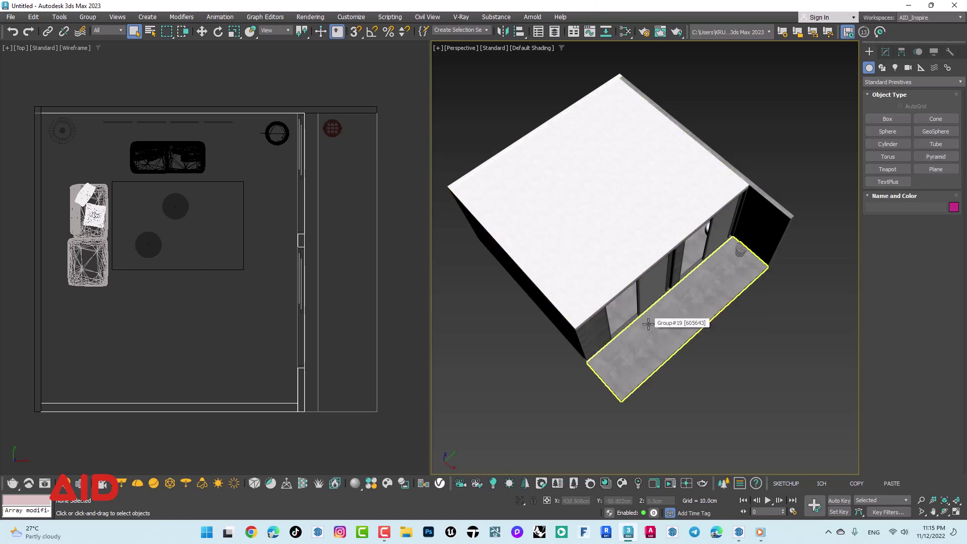
Pan the Perspective view of the house slightly.
middle_drag(647, 325, 633, 333)
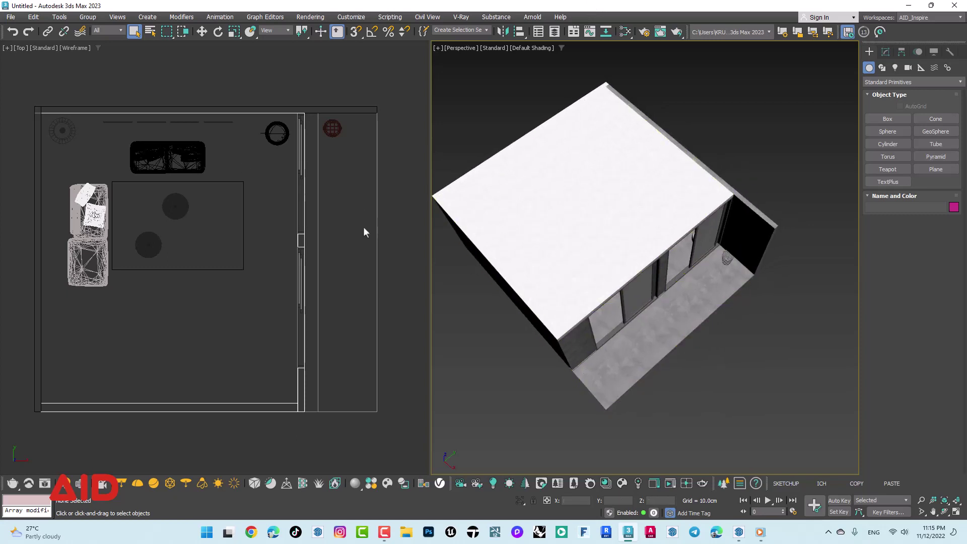
Orbit the SketchUp house model to a front view, then minimize SketchUp.
click(739, 532)
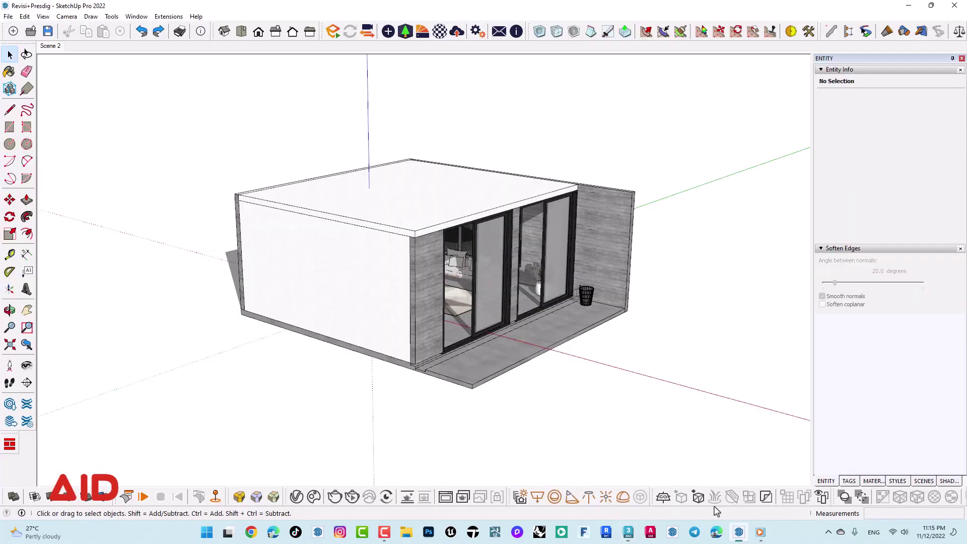
mouse_move(508, 295)
middle_down()
mouse_move(134, 333)
mouse_move(356, 267)
mouse_move(697, 207)
middle_up()
click(907, 5)
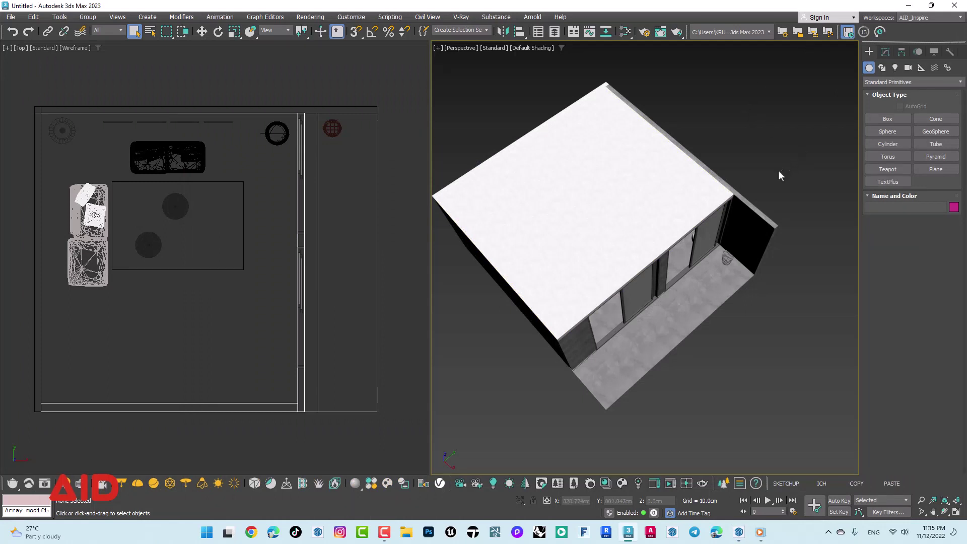
Open the Material Editor in Compact mode and place it beside the viewport.
key(m)
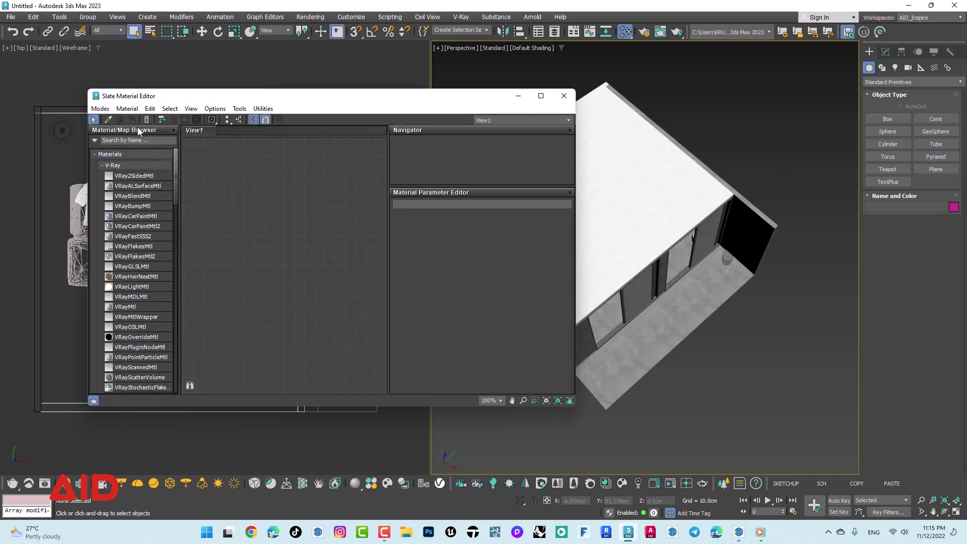
click(102, 109)
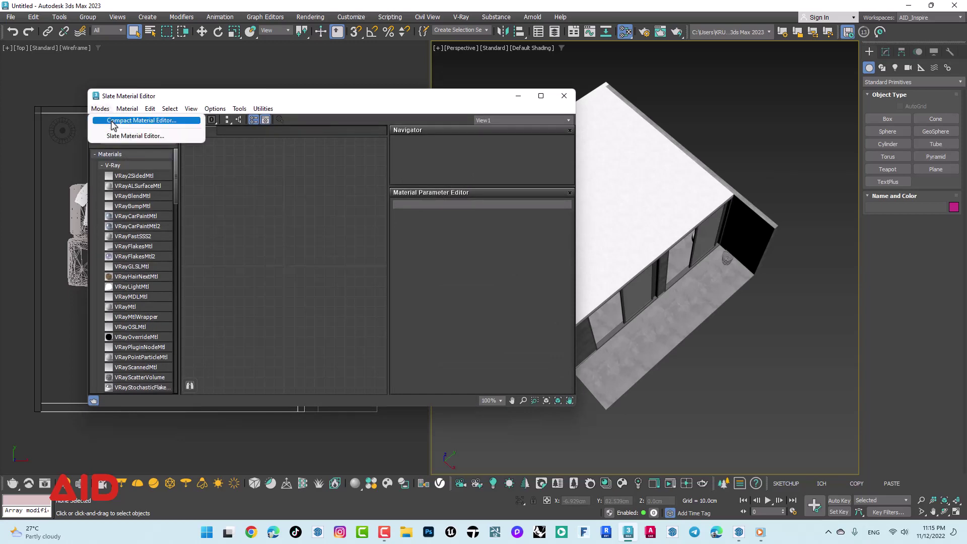
click(113, 124)
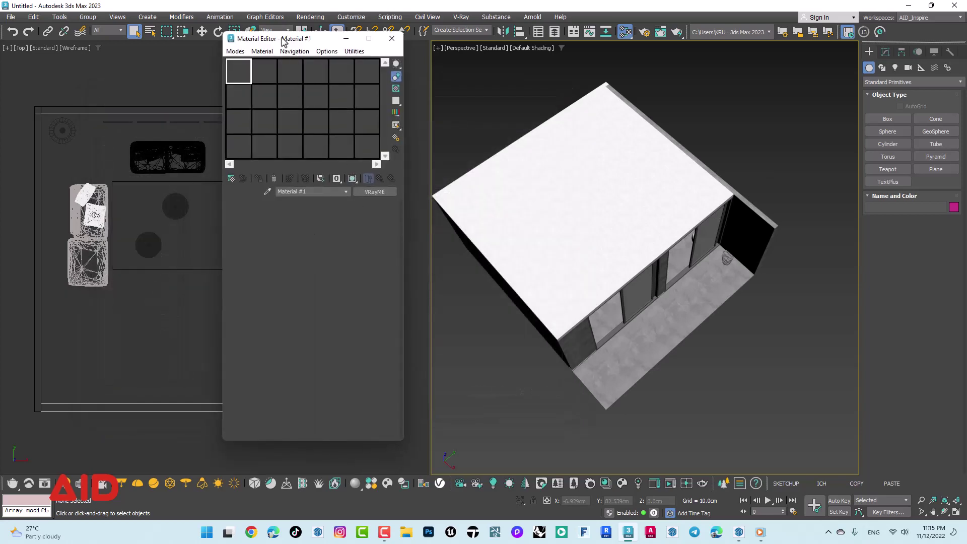
mouse_move(282, 40)
mouse_down()
mouse_move(417, 74)
mouse_move(335, 66)
mouse_up()
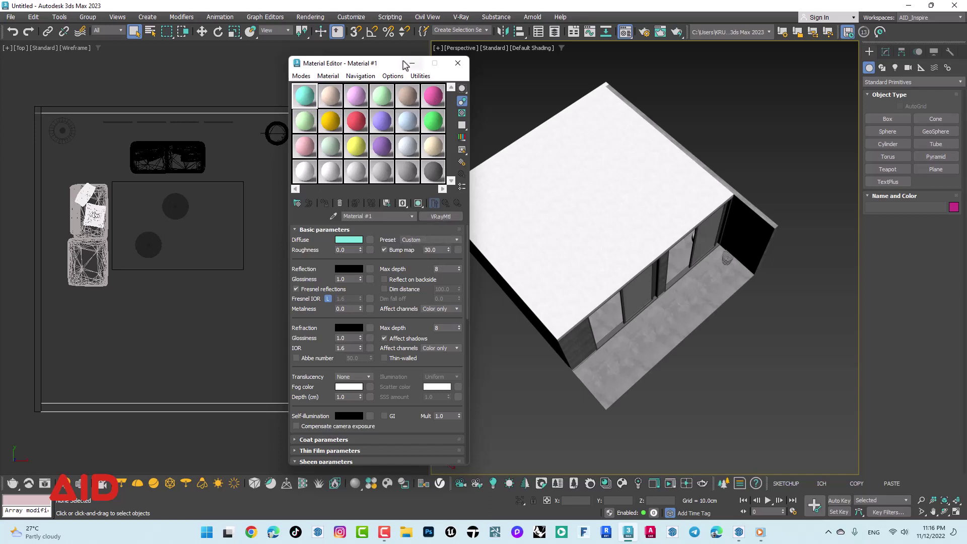
drag(383, 66, 437, 69)
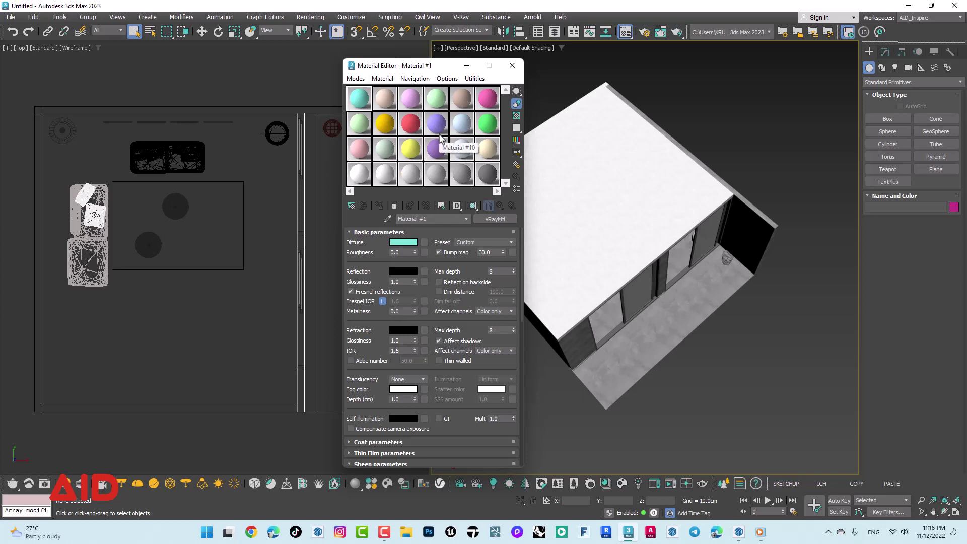
click(349, 18)
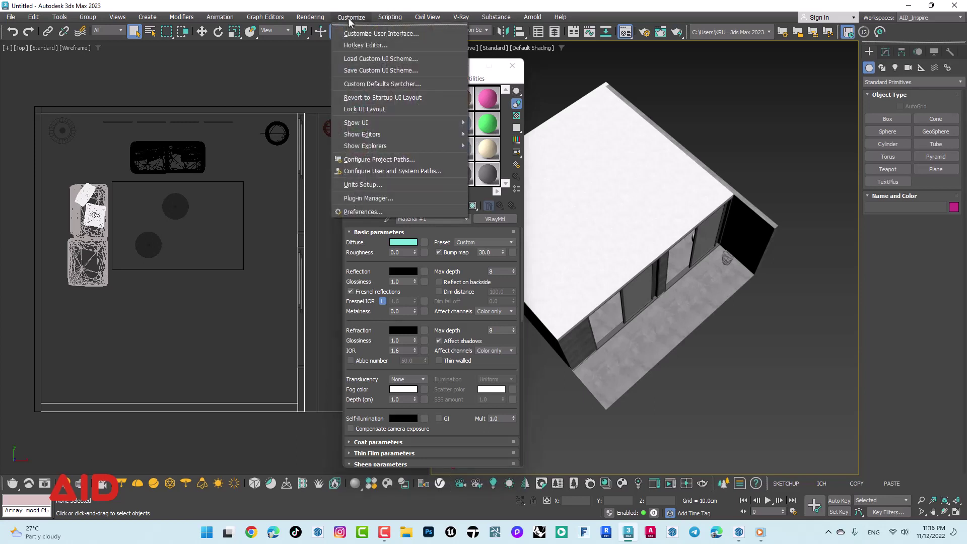
click(420, 84)
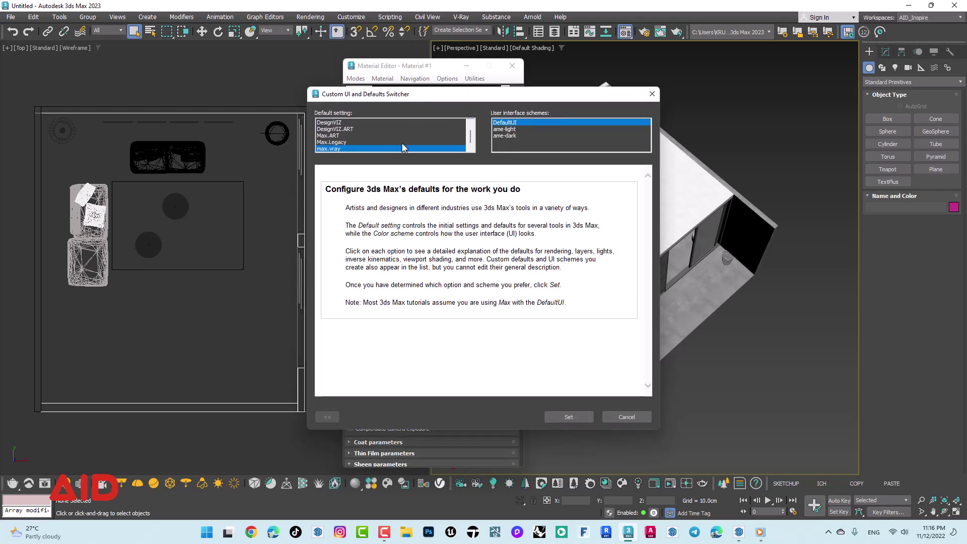
scroll(401, 147, up, 1)
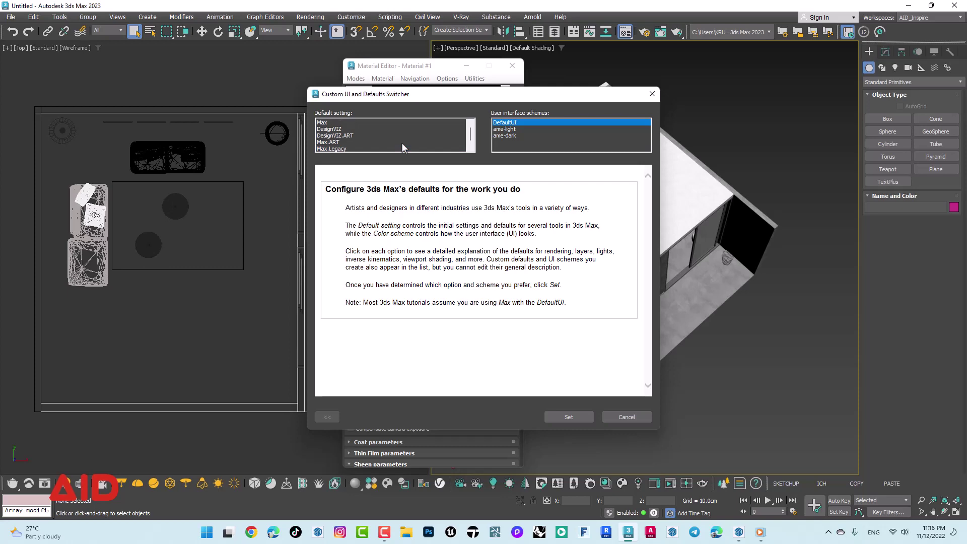
click(330, 124)
scroll(351, 130, down, 1)
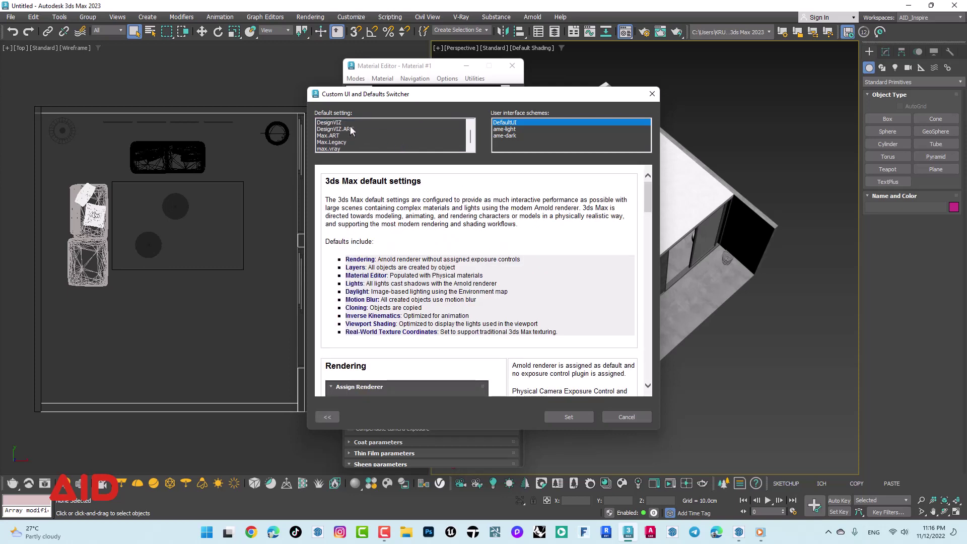
click(340, 149)
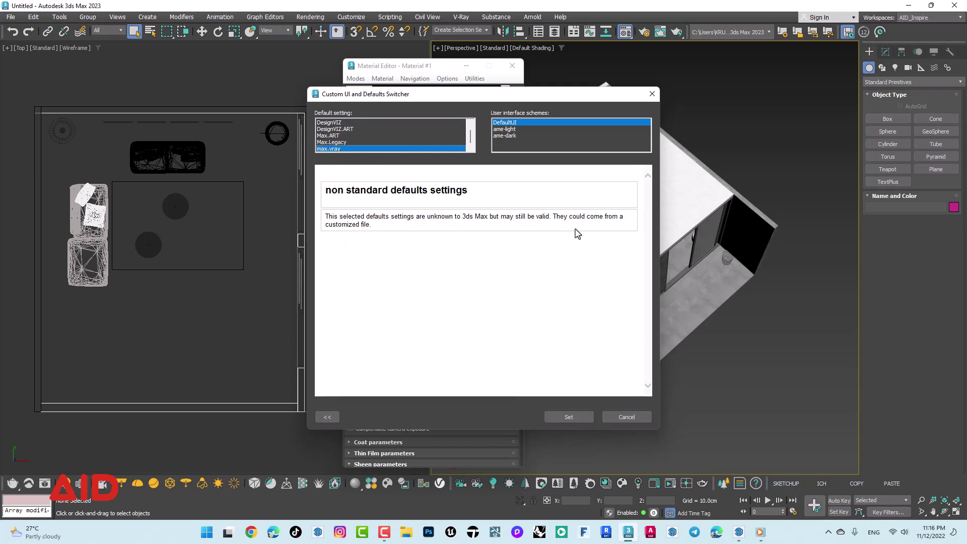
drag(524, 98, 316, 114)
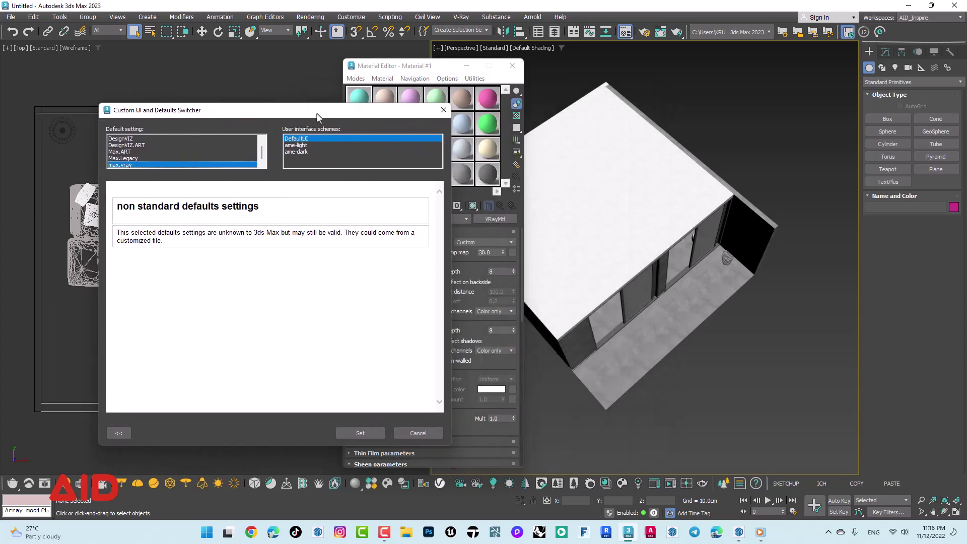
drag(405, 69, 479, 69)
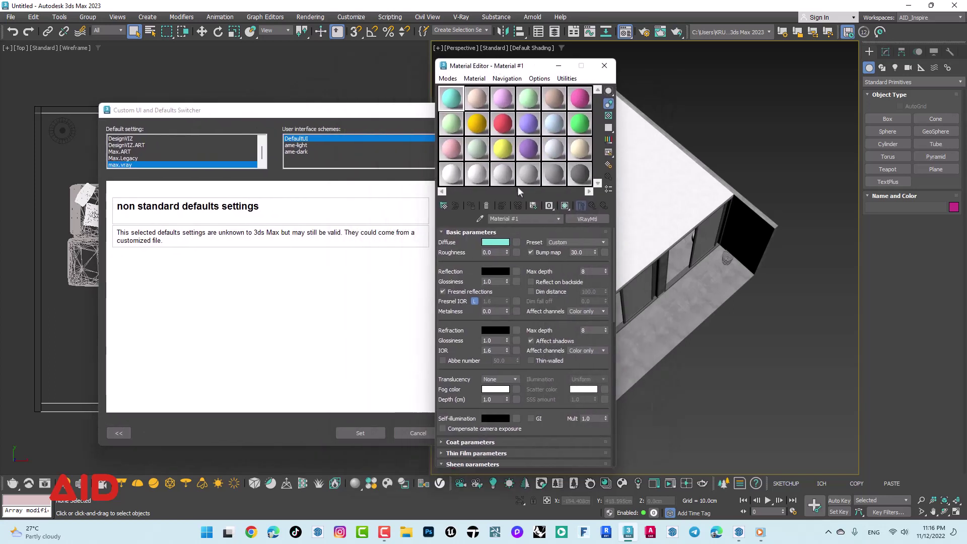
click(407, 117)
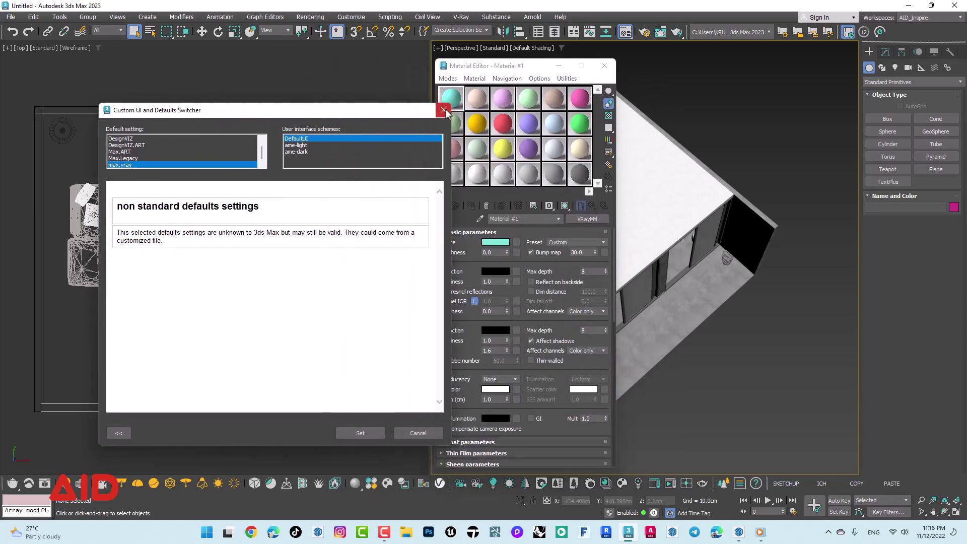
click(445, 110)
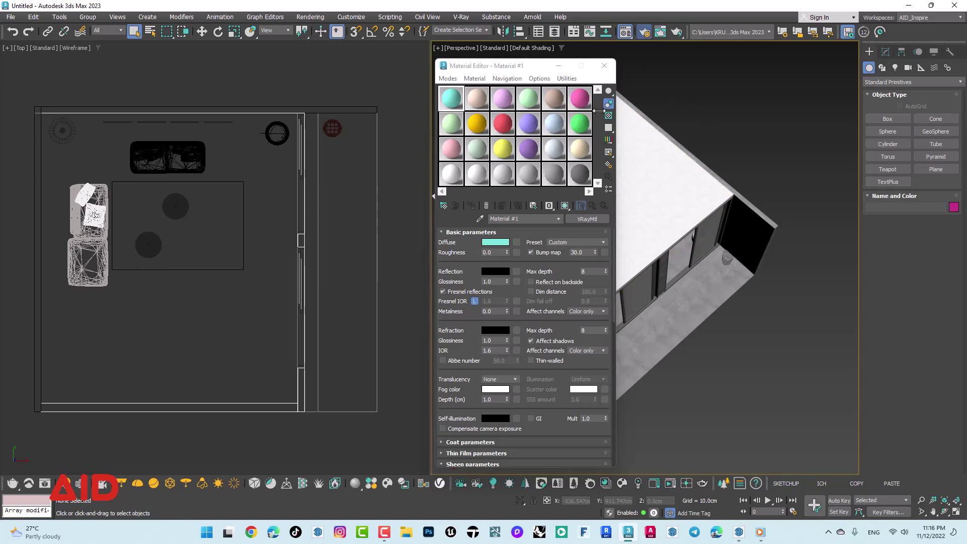
Check and close Render Setup, then move the Material Editor left.
key(F10)
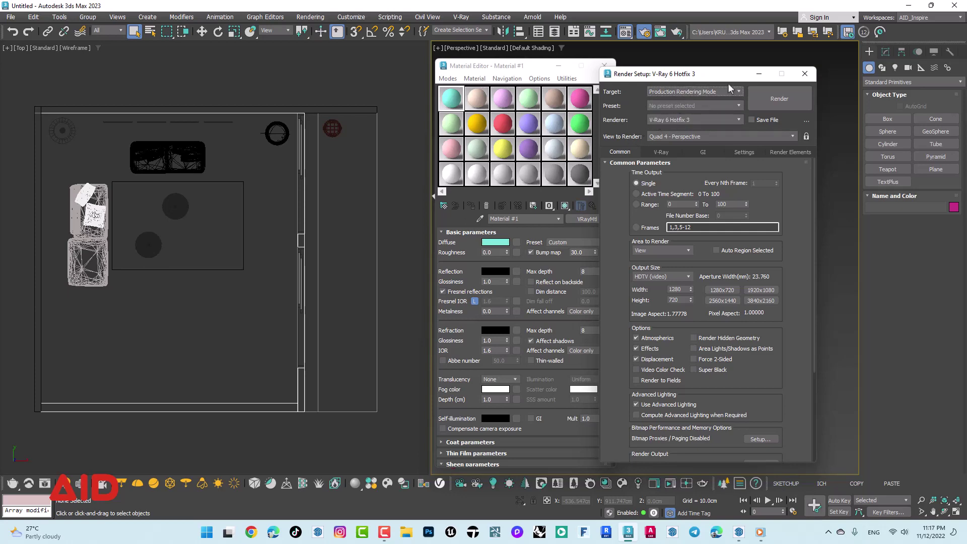
click(805, 75)
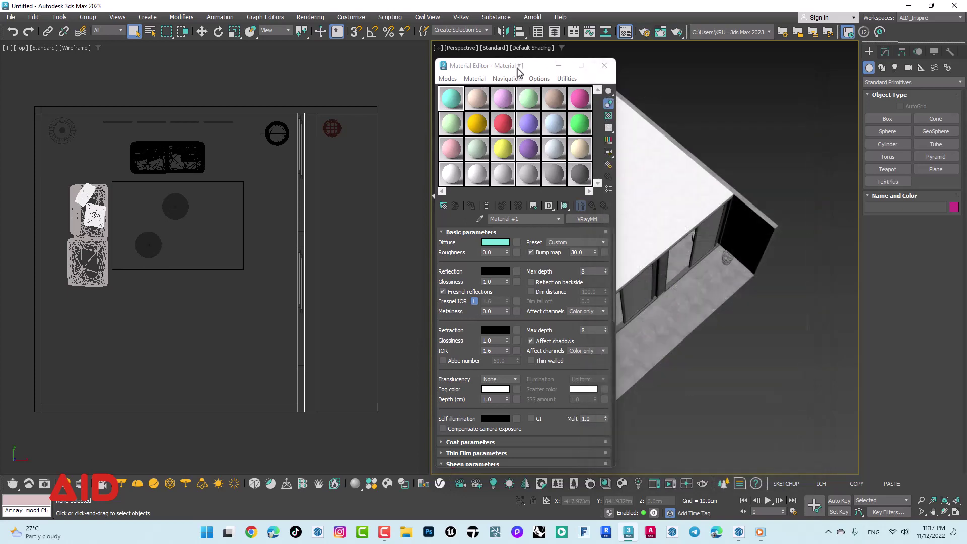
drag(517, 69, 459, 67)
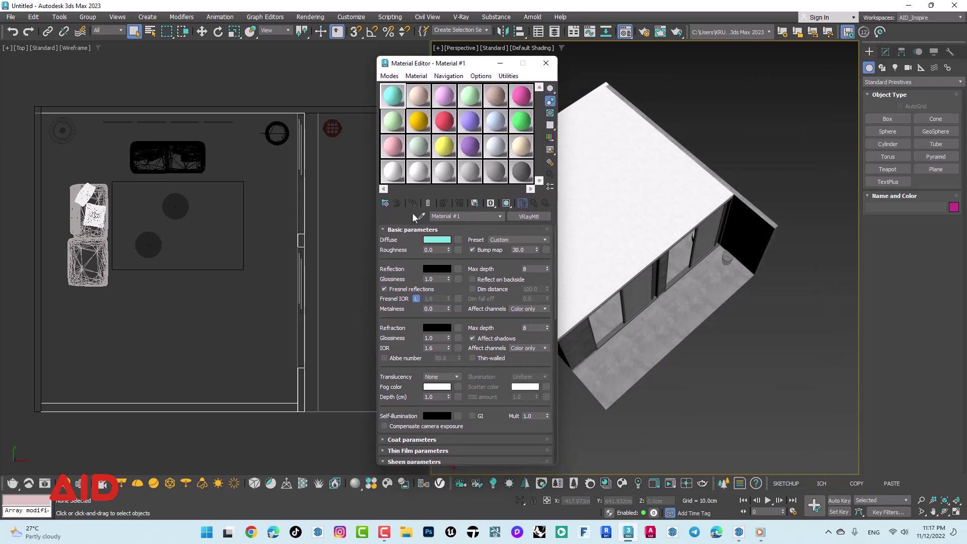
Sample teal, grey and white diffuse colours, cancel to keep cyan, and close the editor.
click(437, 241)
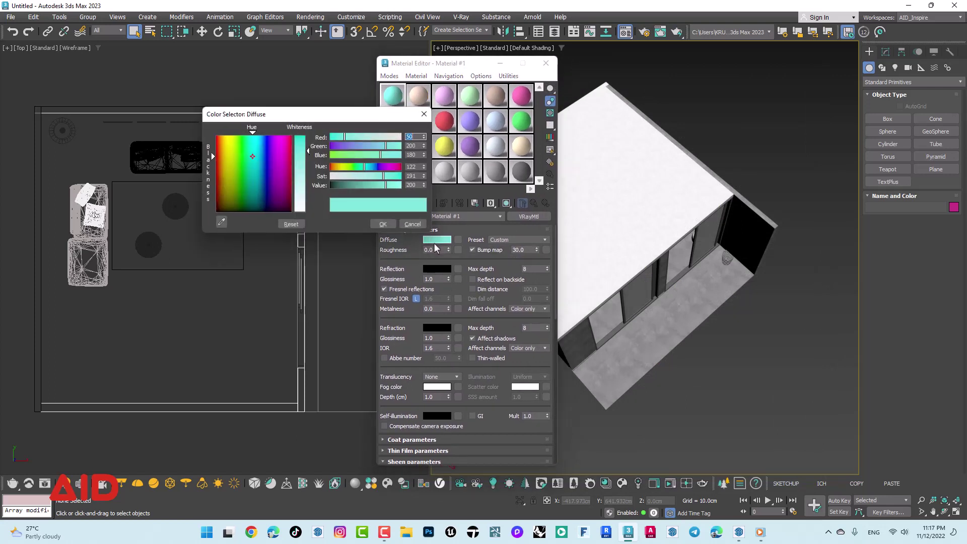
click(220, 225)
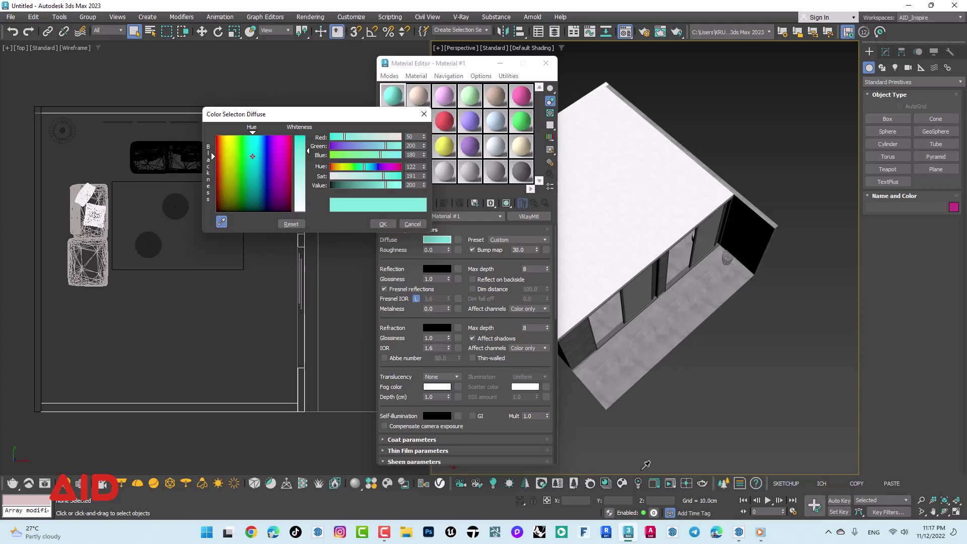
click(495, 481)
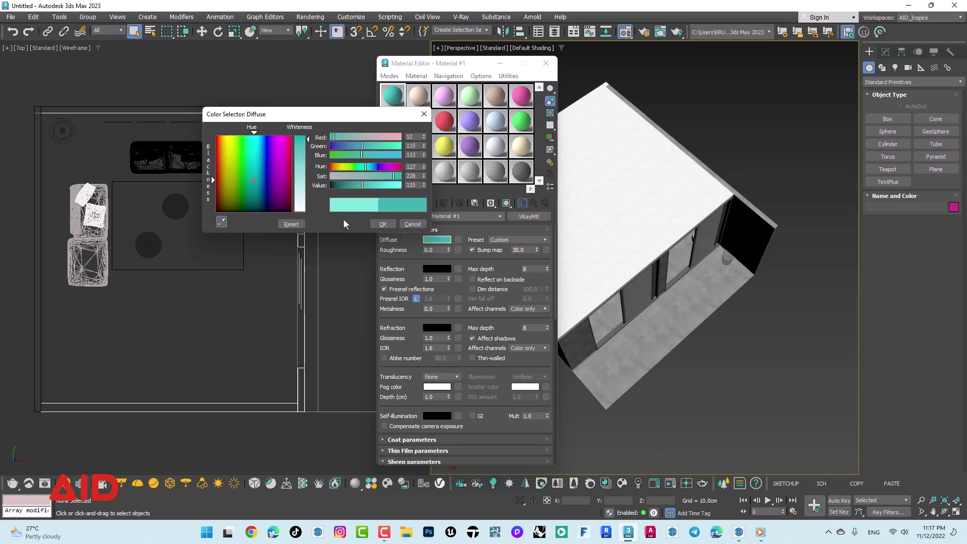
click(221, 222)
click(681, 202)
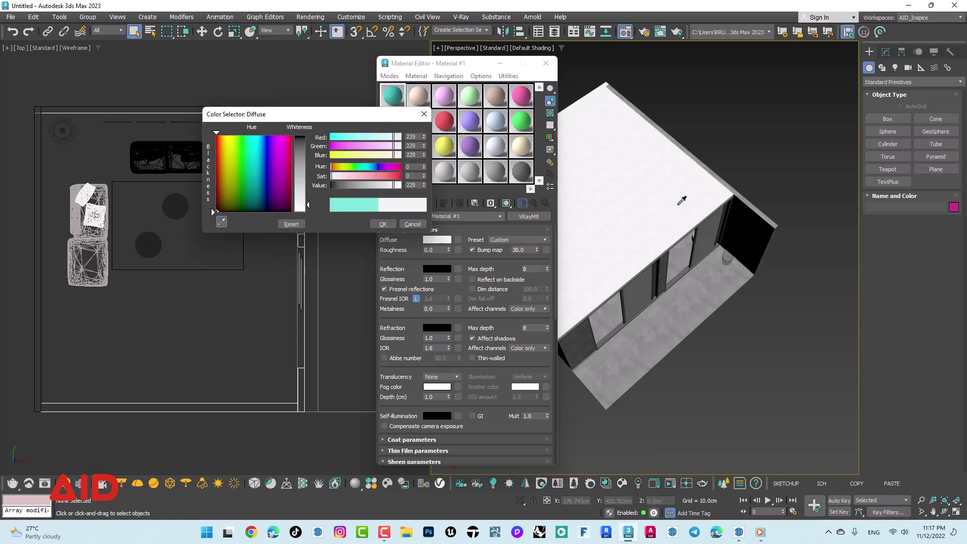
click(222, 222)
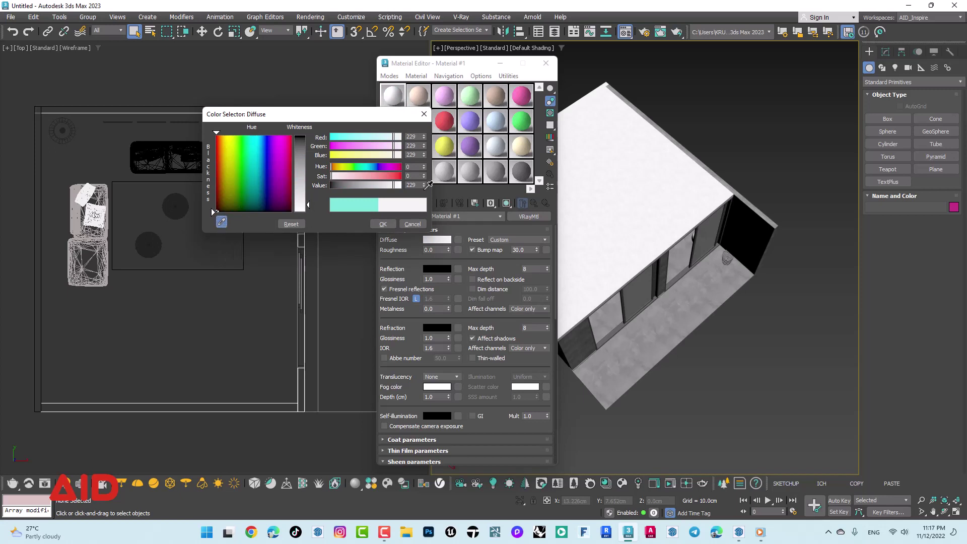
click(472, 169)
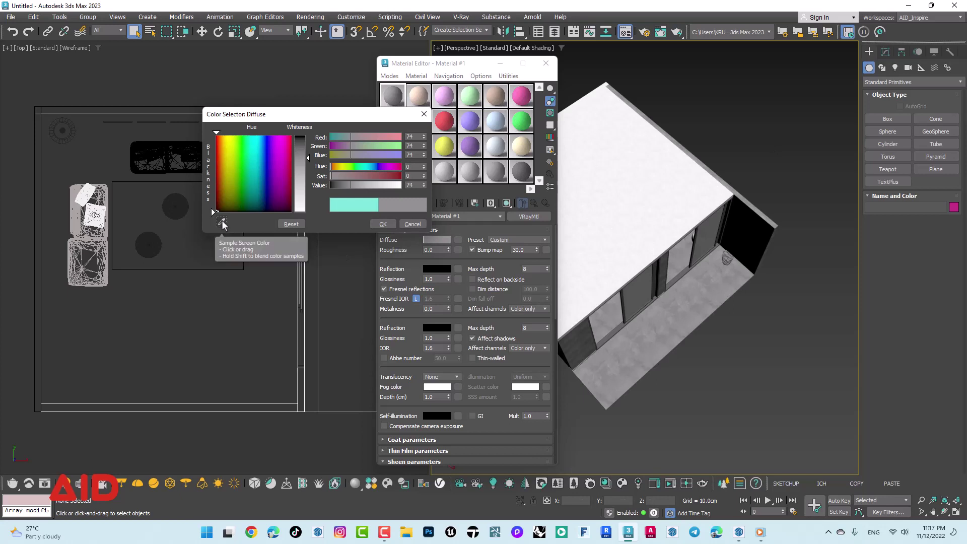
click(222, 221)
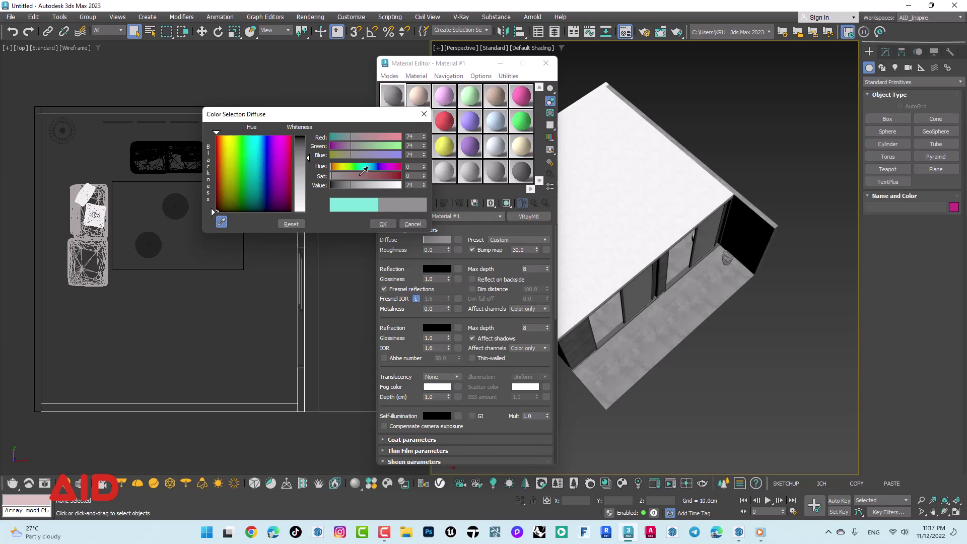
click(338, 114)
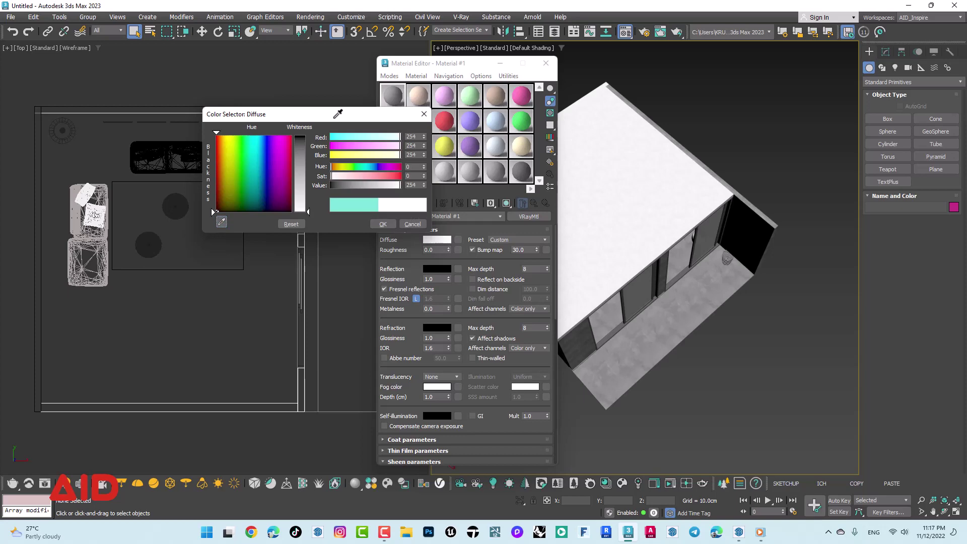
click(413, 224)
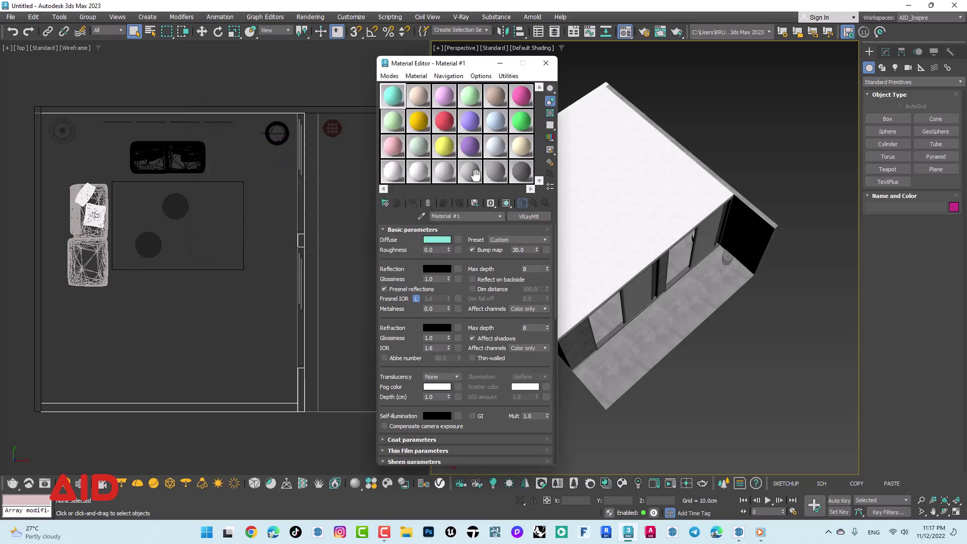
click(546, 64)
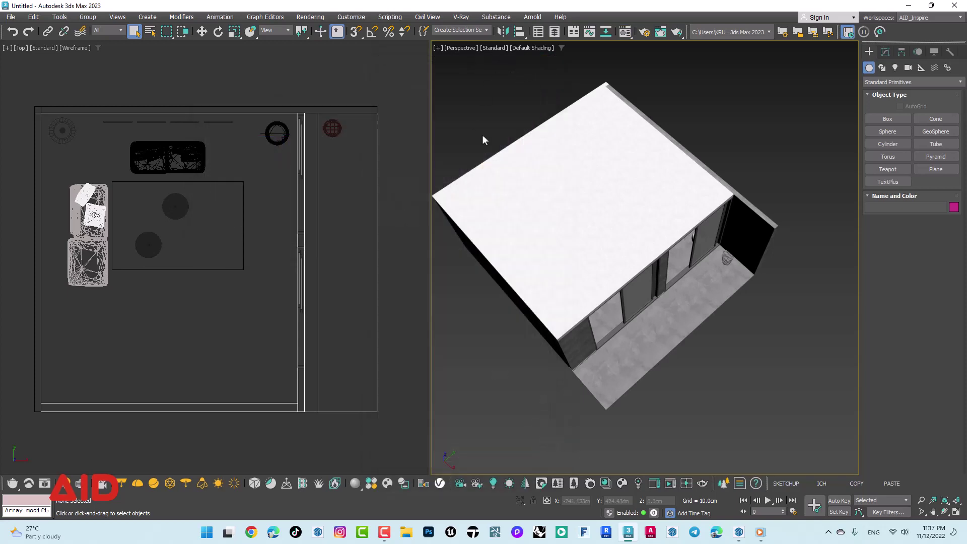
Clear the roof selection and pick V-RAY_CLEAN from the Workspaces dropdown.
click(614, 170)
middle_drag(613, 171, 619, 177)
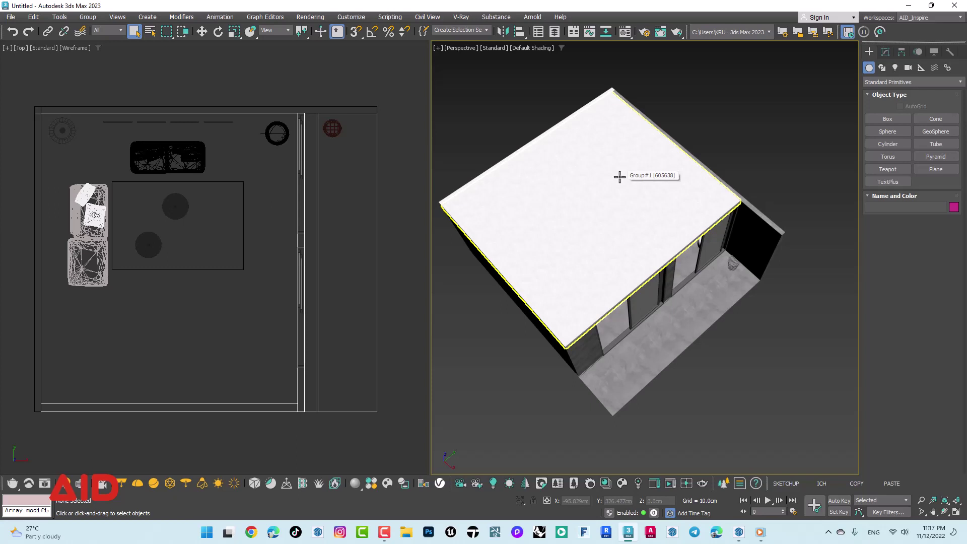
click(767, 193)
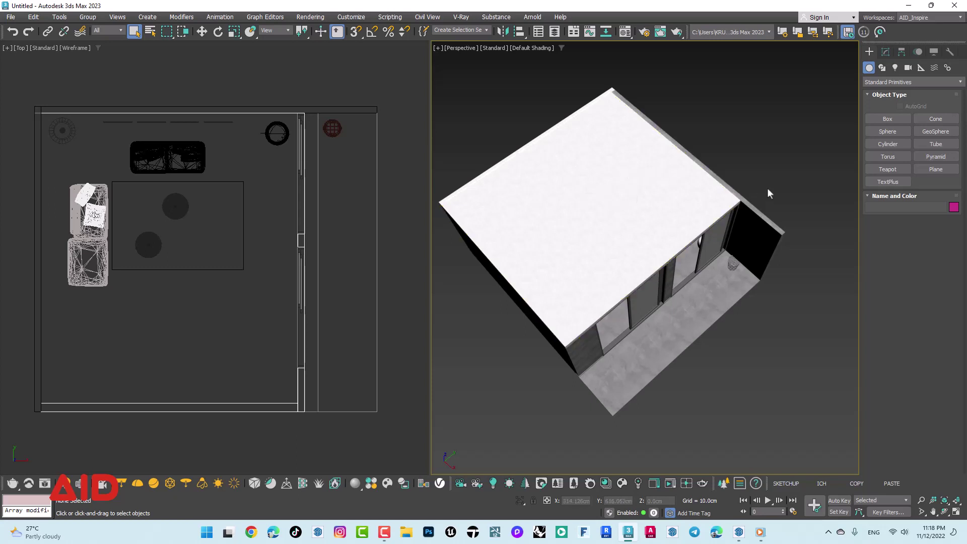
click(905, 19)
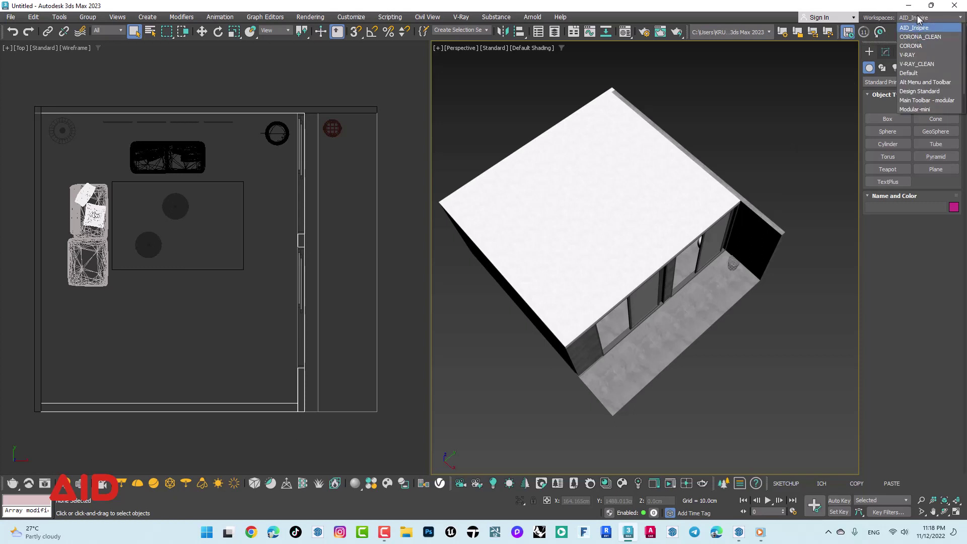
click(915, 55)
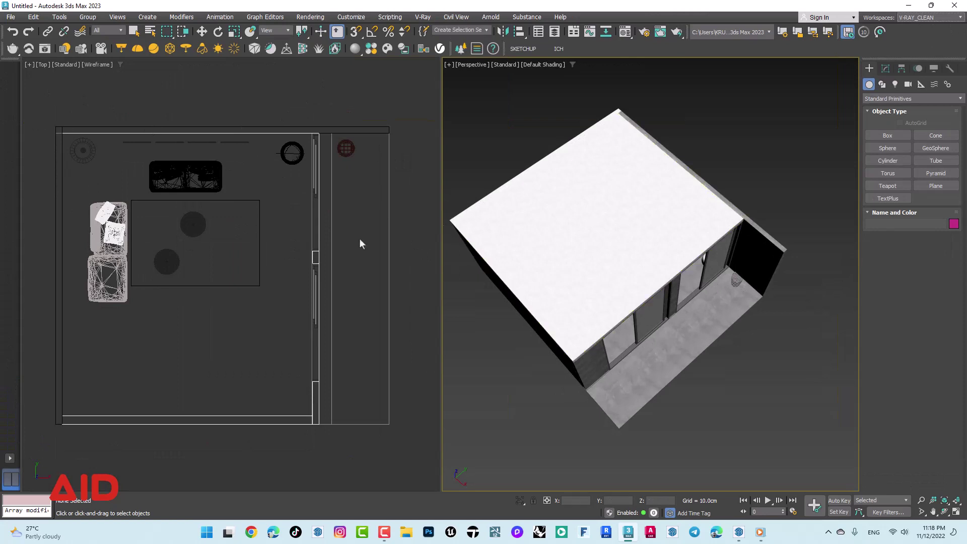
Hide Viewport Layout Tabs, open Viewports Configuration from the Perspective menu, then bring up SketchUp.
right_click(8, 60)
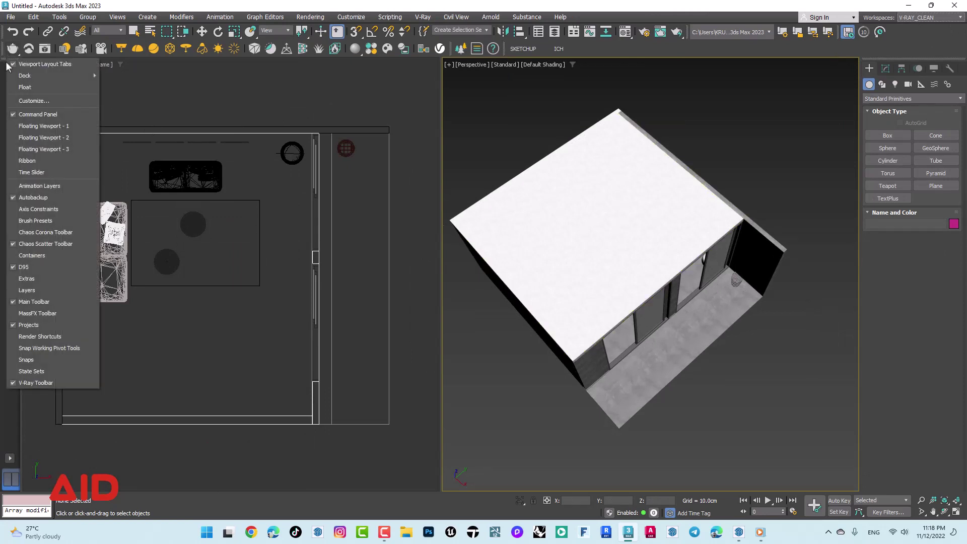
click(13, 65)
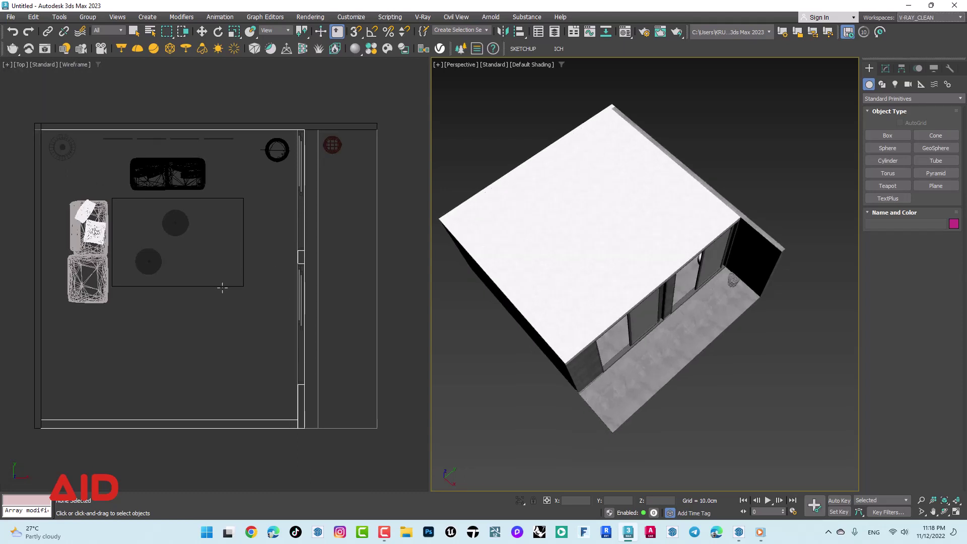
click(361, 273)
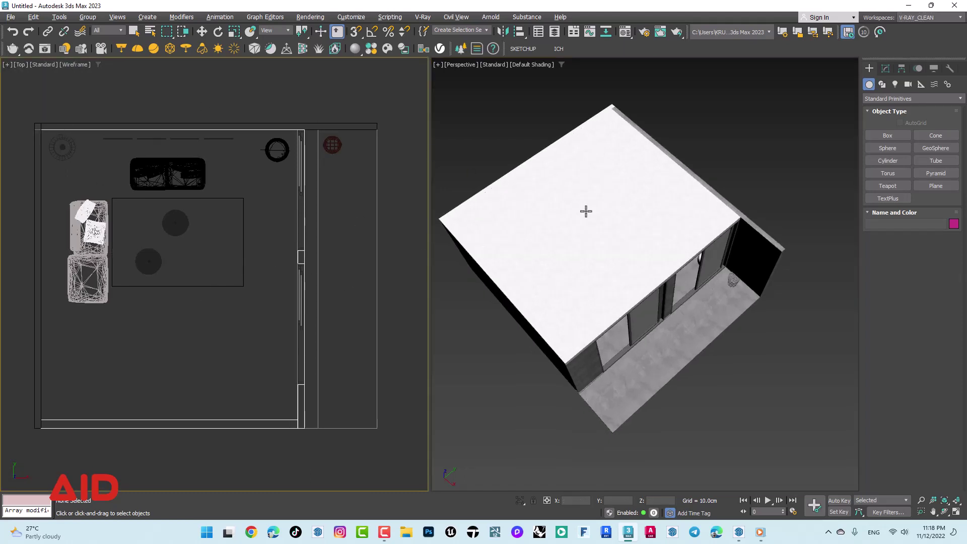
click(436, 65)
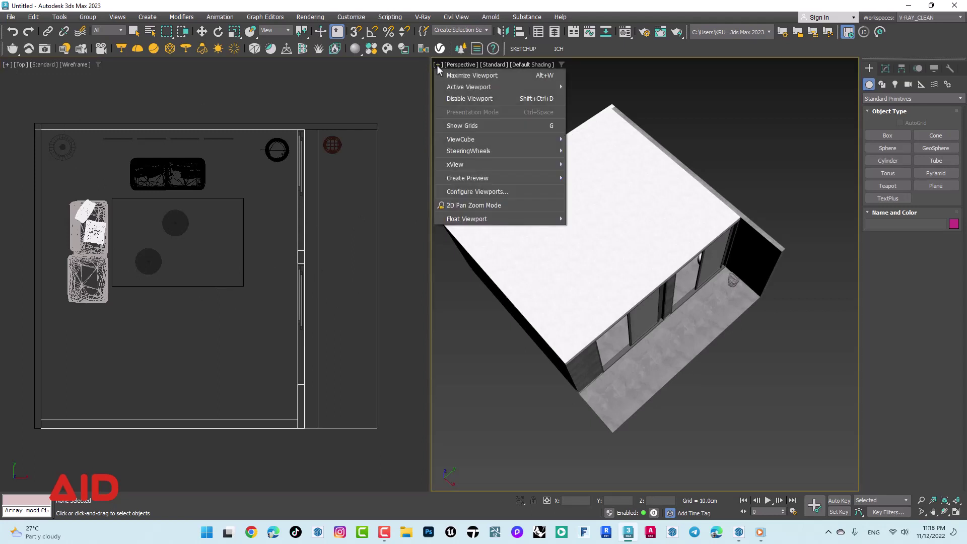
click(478, 192)
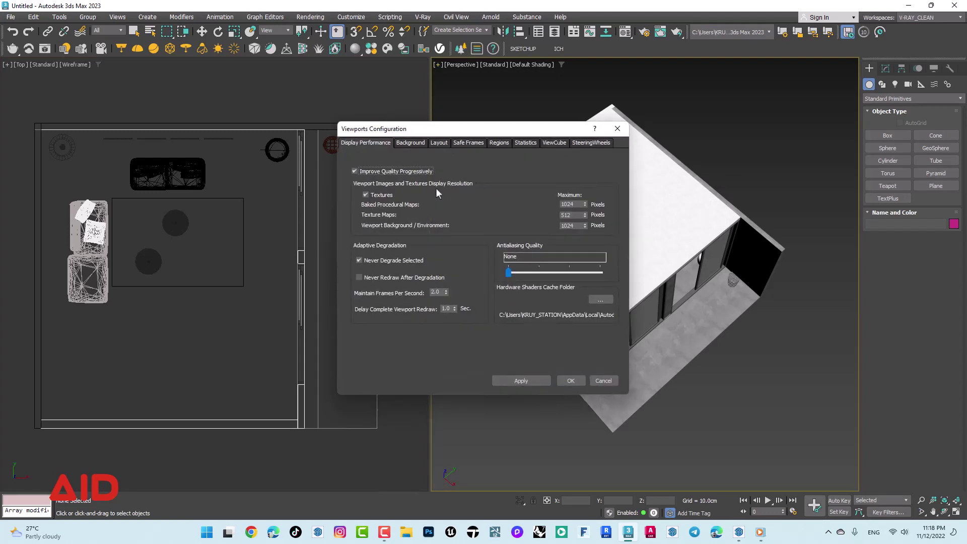
drag(450, 135, 602, 149)
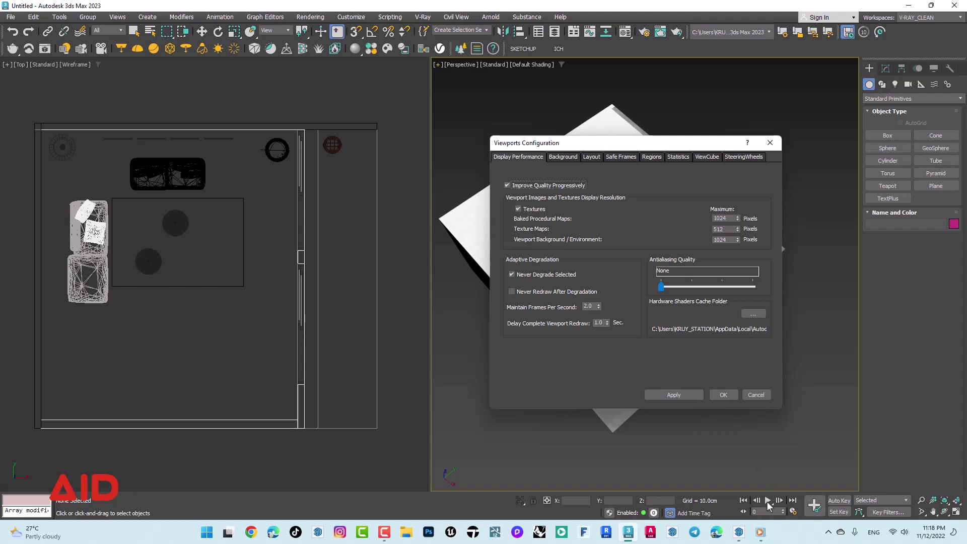
click(740, 534)
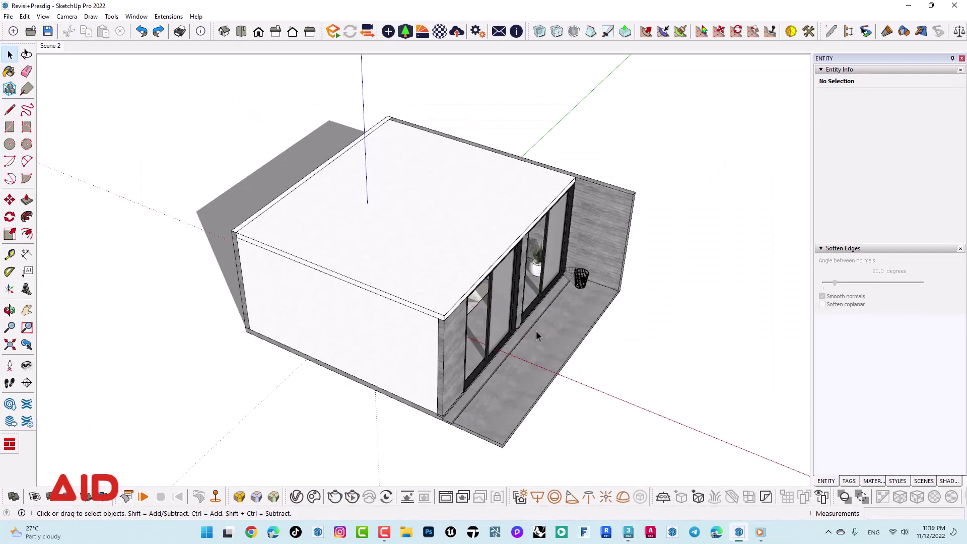
Orbit the SketchUp room model to a front view, then minimize SketchUp.
mouse_move(488, 302)
middle_down()
mouse_move(167, 382)
mouse_move(147, 220)
mouse_move(635, 242)
mouse_move(648, 382)
mouse_move(229, 367)
mouse_move(529, 334)
mouse_move(411, 270)
middle_up()
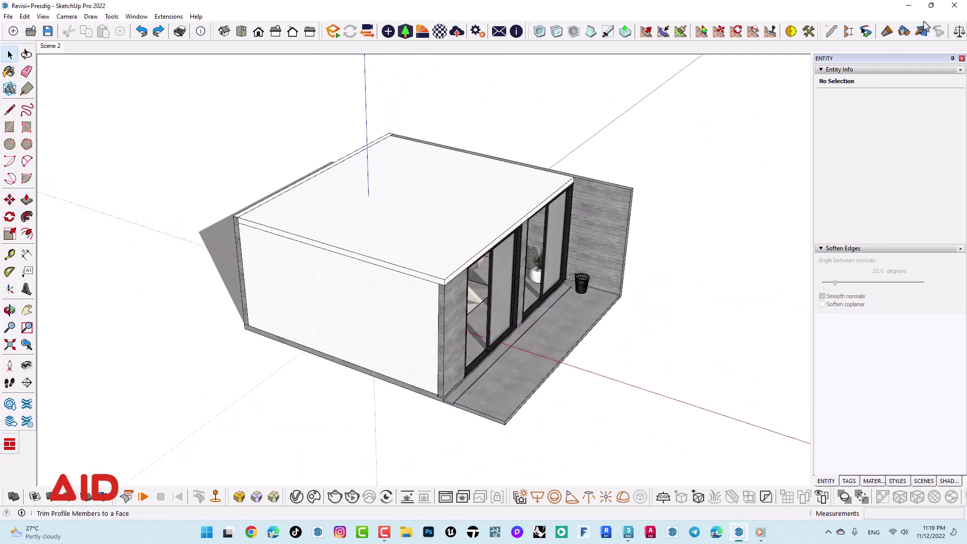
click(907, 7)
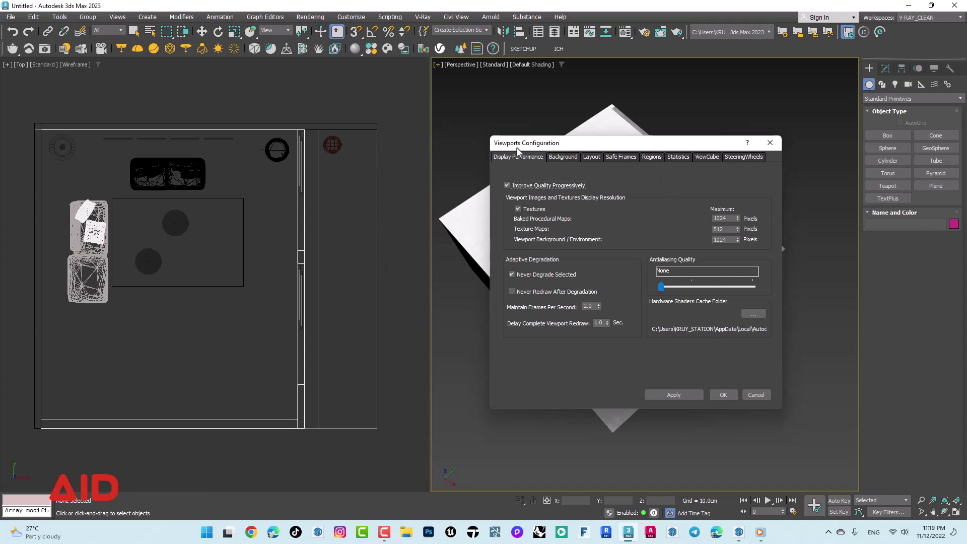
Apply the one-left, two-stacked-right layout with Top, Perspective and Left viewports.
click(592, 157)
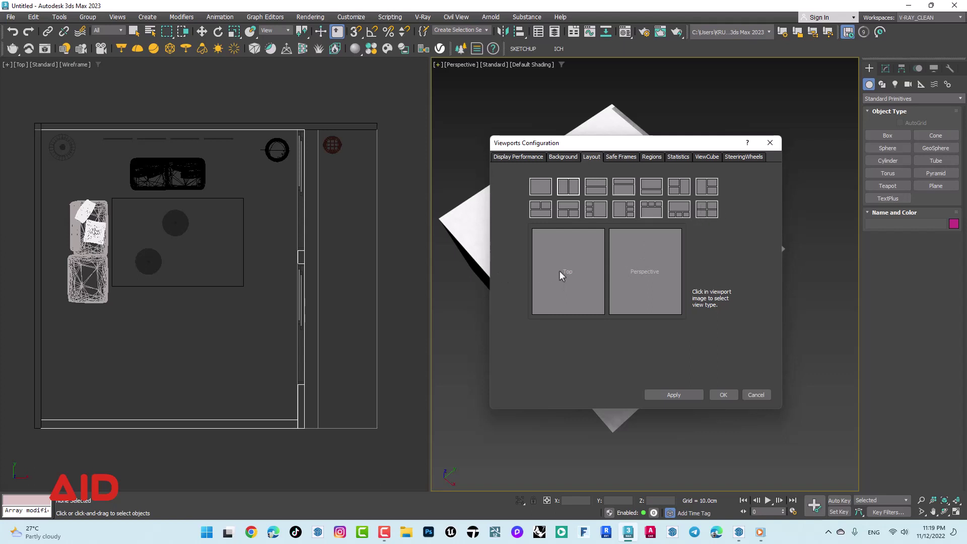
click(702, 187)
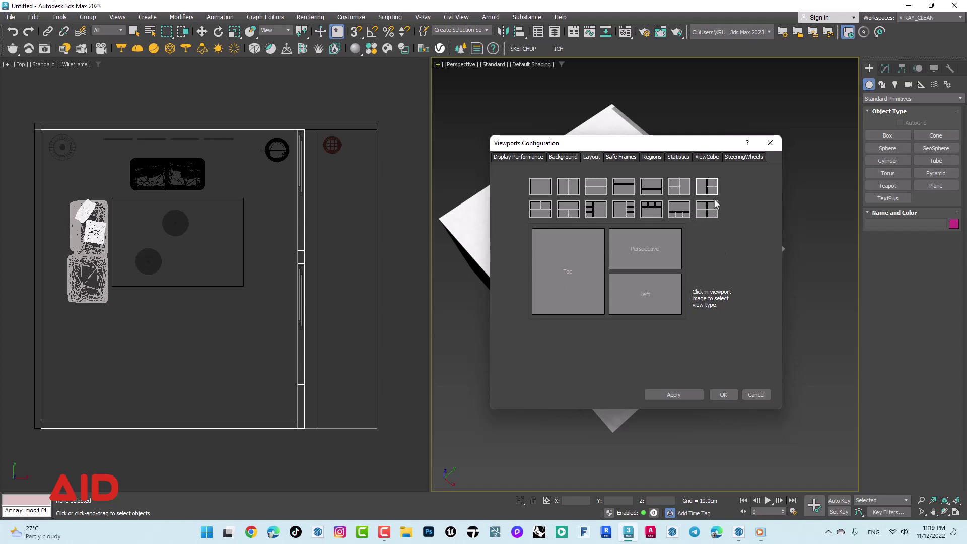
click(676, 394)
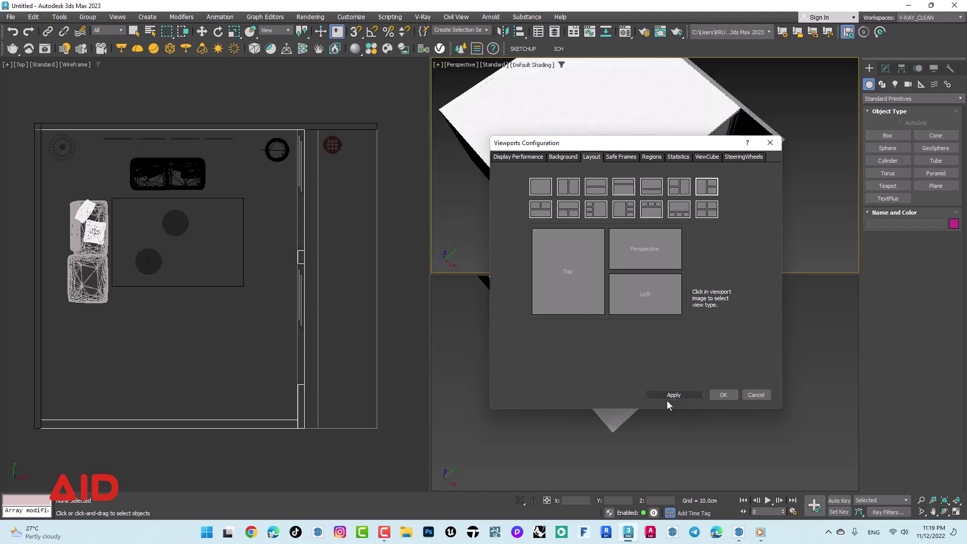
click(719, 398)
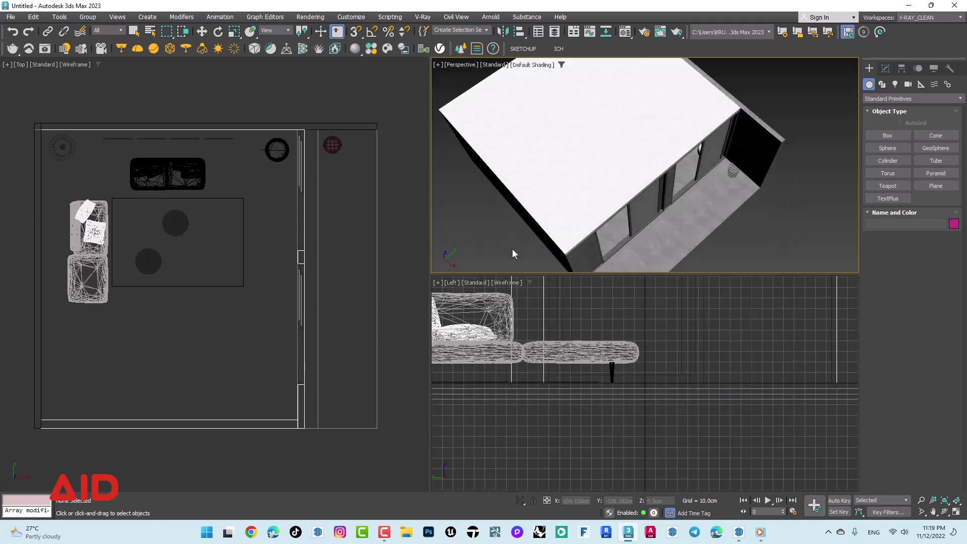
click(484, 316)
middle_drag(680, 395, 718, 417)
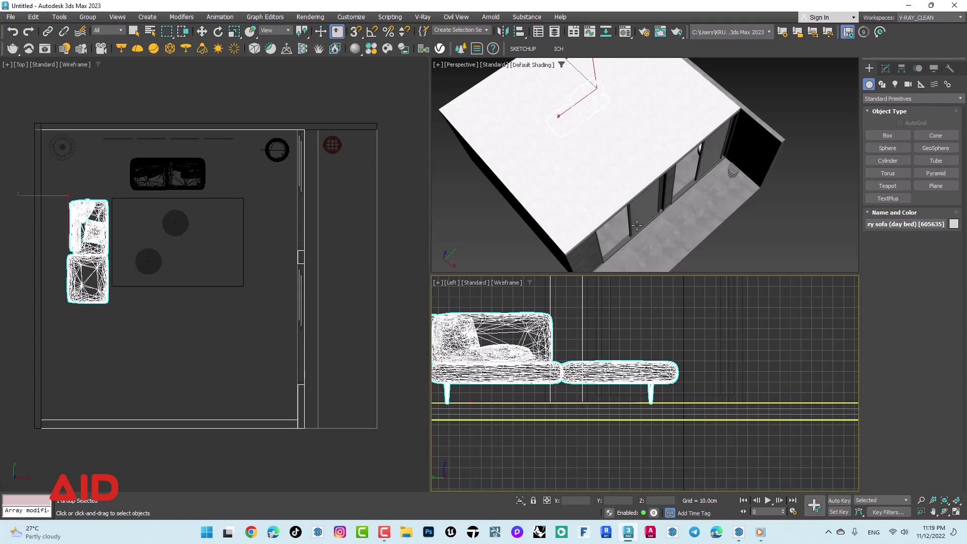
scroll(636, 225, down, 2)
scroll(639, 219, down, 2)
scroll(641, 216, down, 3)
middle_drag(644, 226, 632, 235)
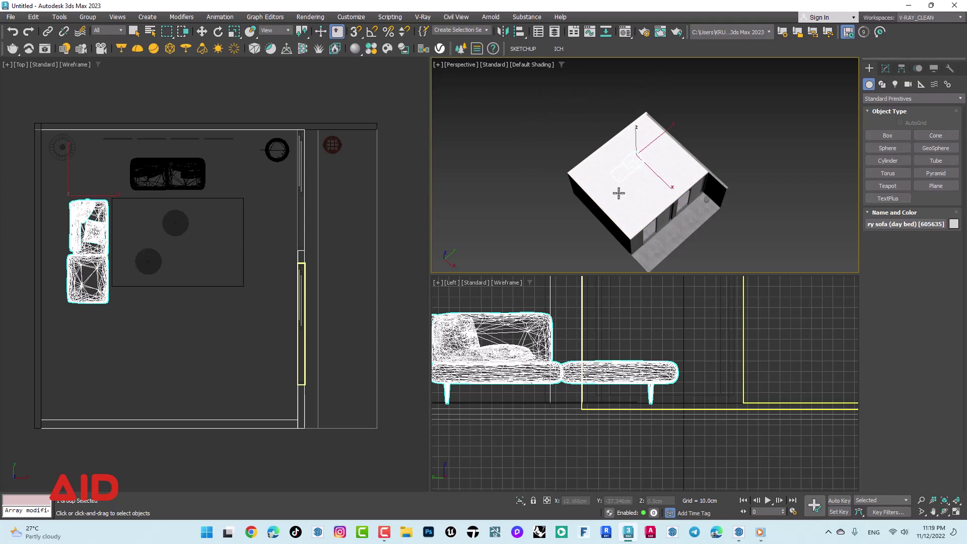
click(49, 53)
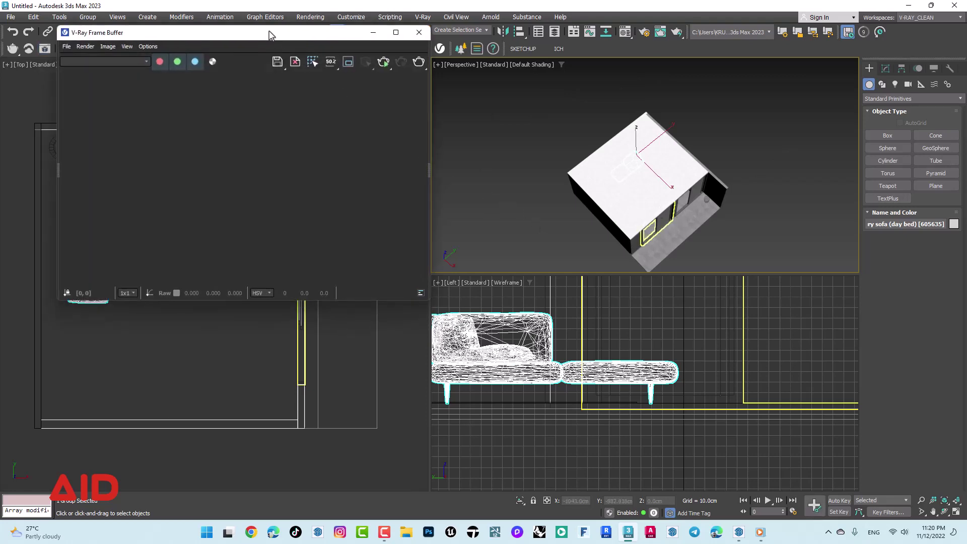
mouse_move(269, 35)
mouse_down()
mouse_move(521, 144)
mouse_move(643, 153)
mouse_move(627, 150)
mouse_move(660, 133)
mouse_move(692, 134)
mouse_move(921, 168)
mouse_move(660, 96)
mouse_up()
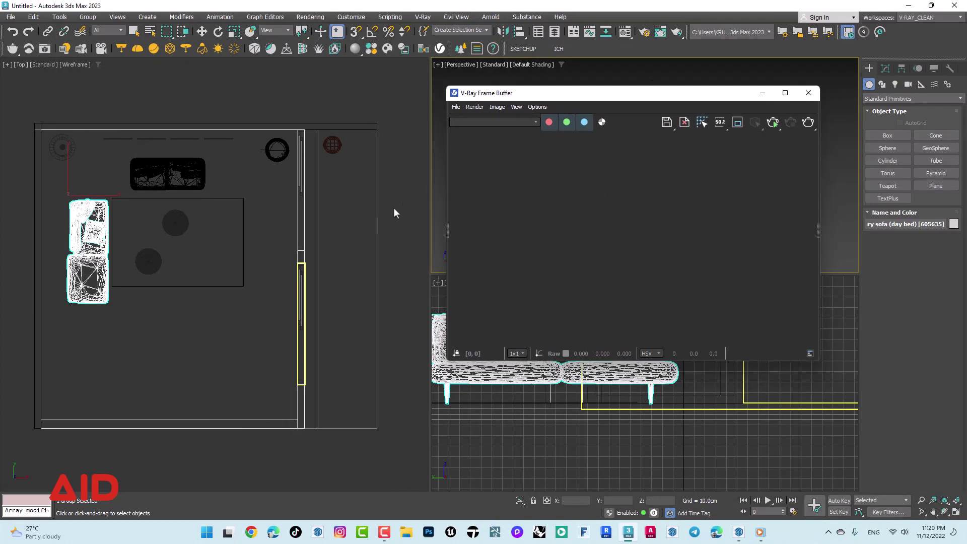
click(807, 96)
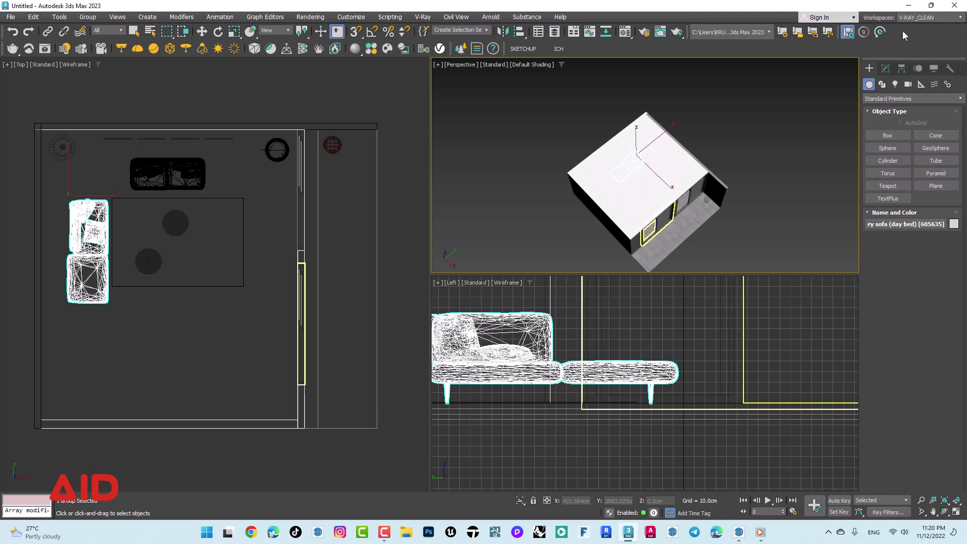
click(516, 337)
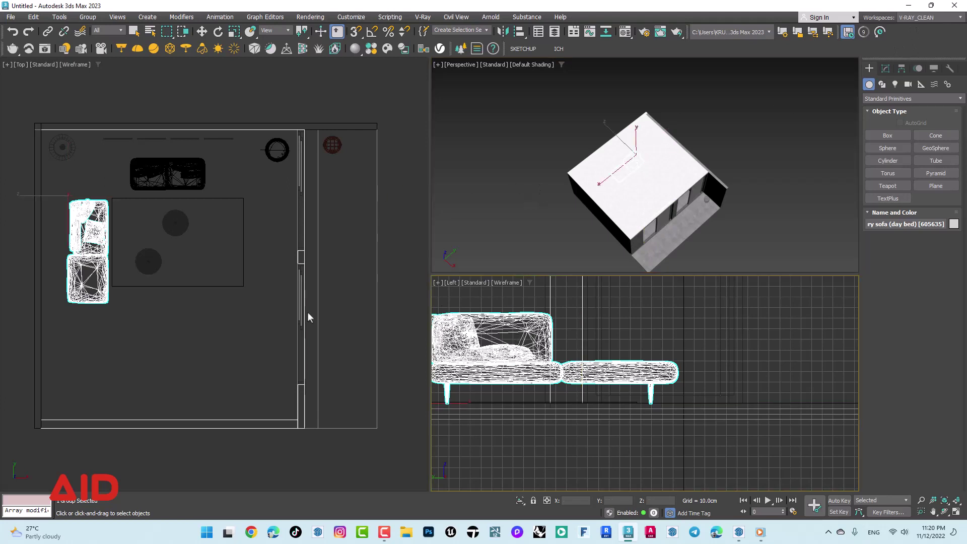
middle_drag(302, 324, 304, 302)
click(311, 254)
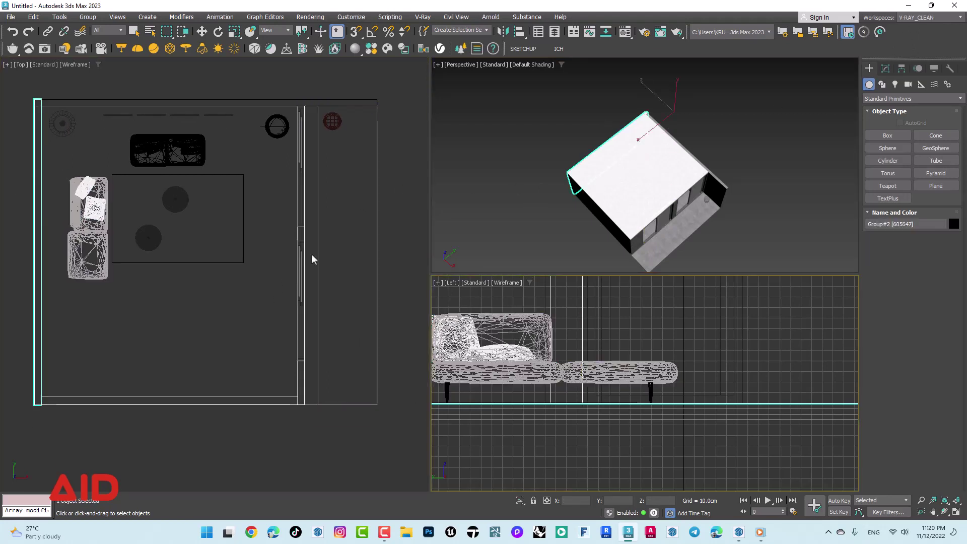
middle_drag(312, 254, 314, 263)
middle_drag(246, 237, 245, 228)
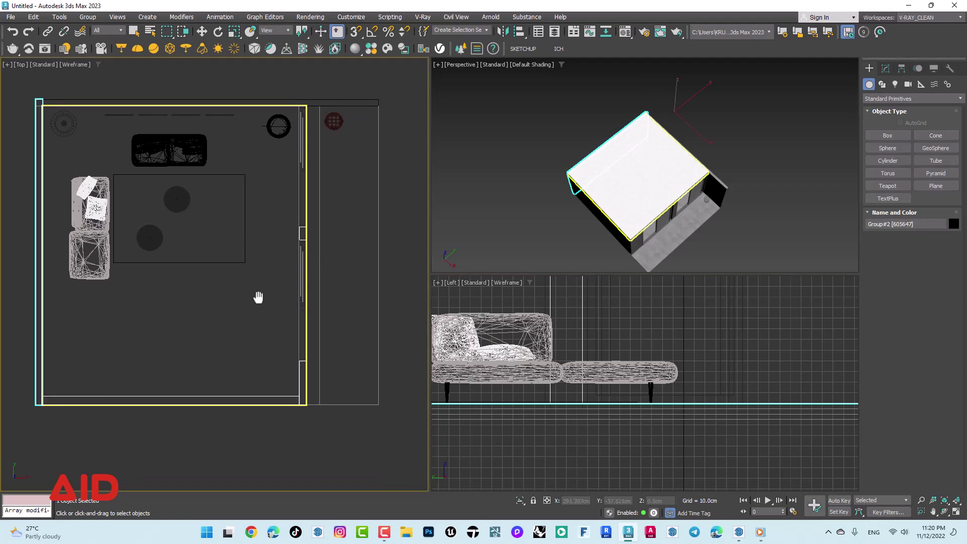
click(301, 218)
click(460, 287)
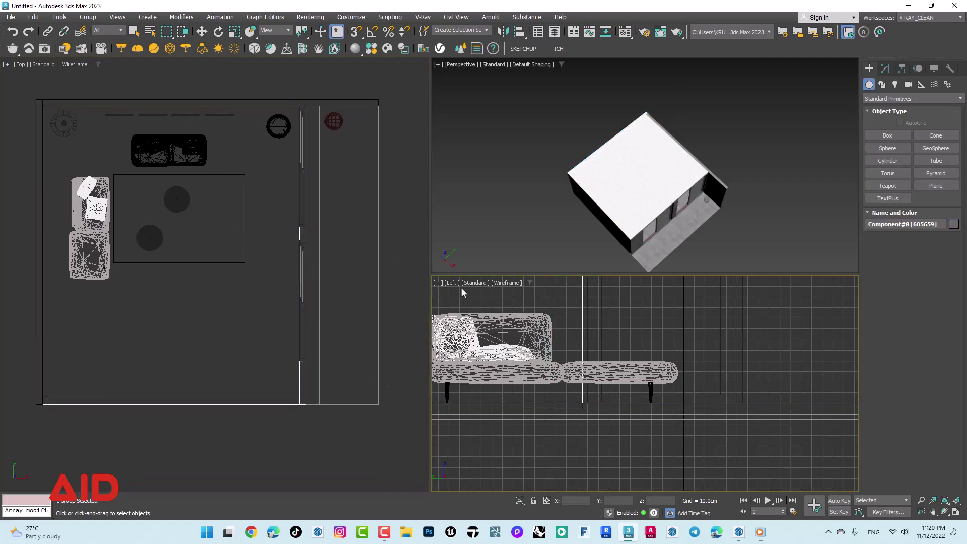
middle_drag(539, 225, 535, 216)
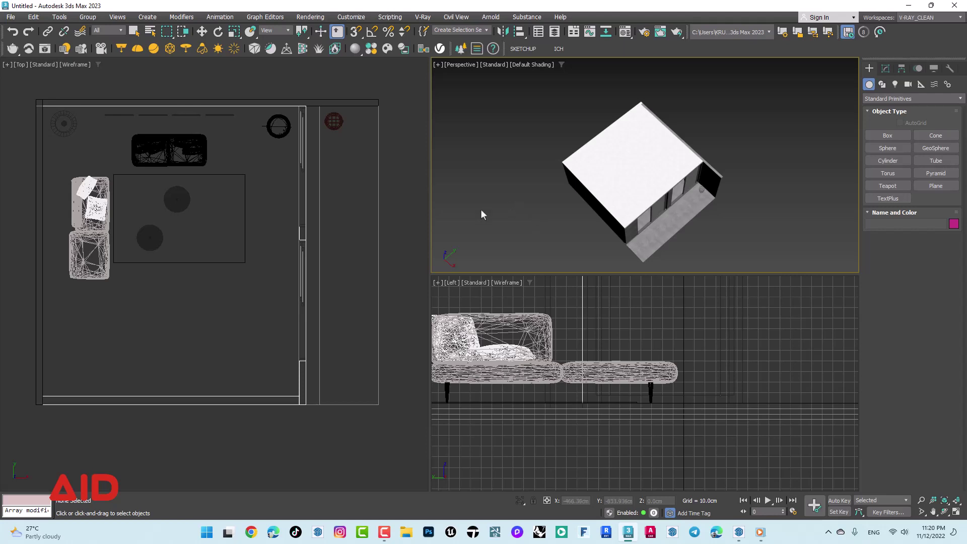
click(286, 302)
middle_drag(286, 303, 280, 287)
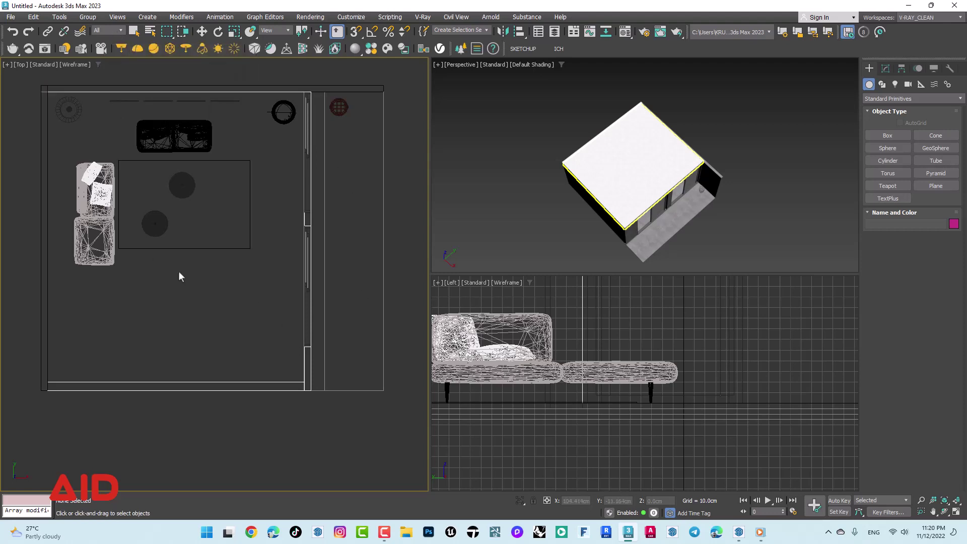
Set the Selection Filter to Cameras, clear the selection, and pan the Top view.
click(73, 114)
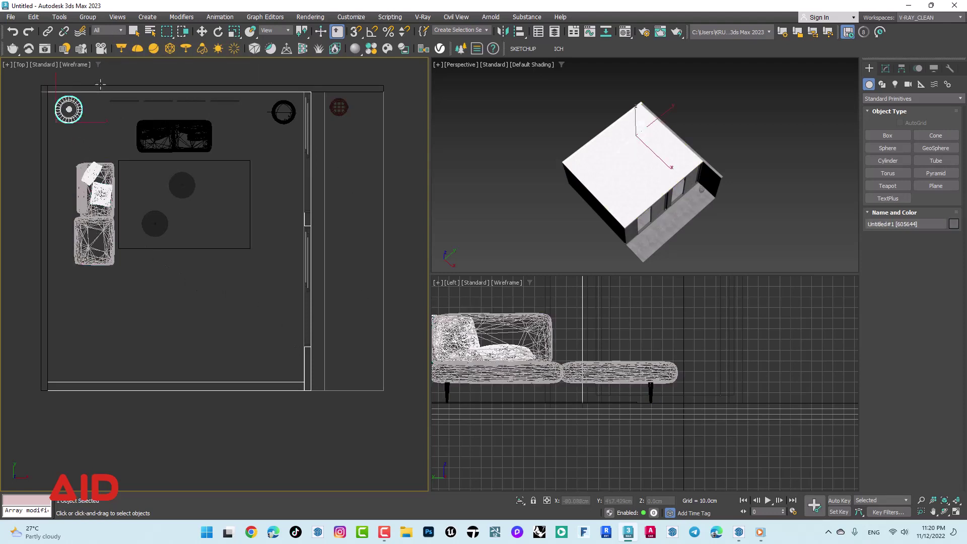
click(120, 30)
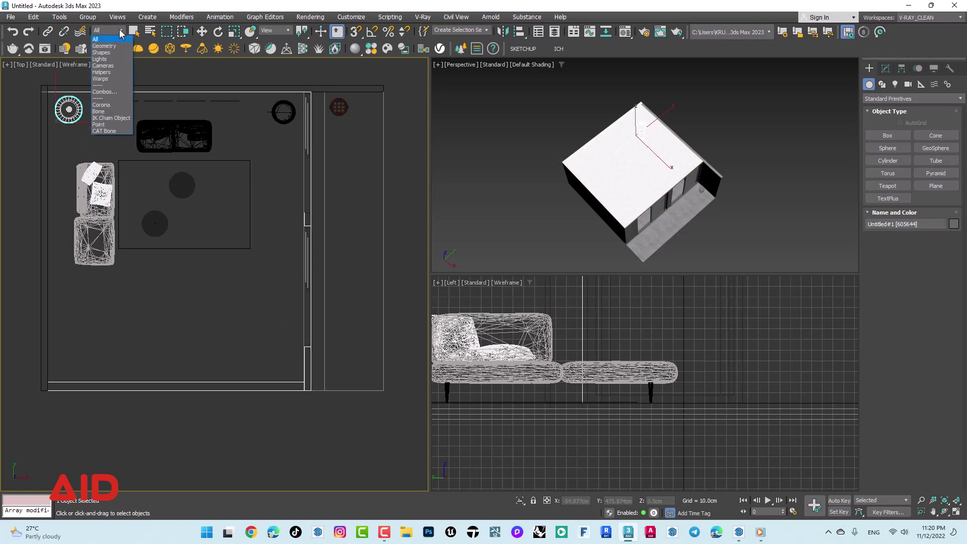
click(104, 66)
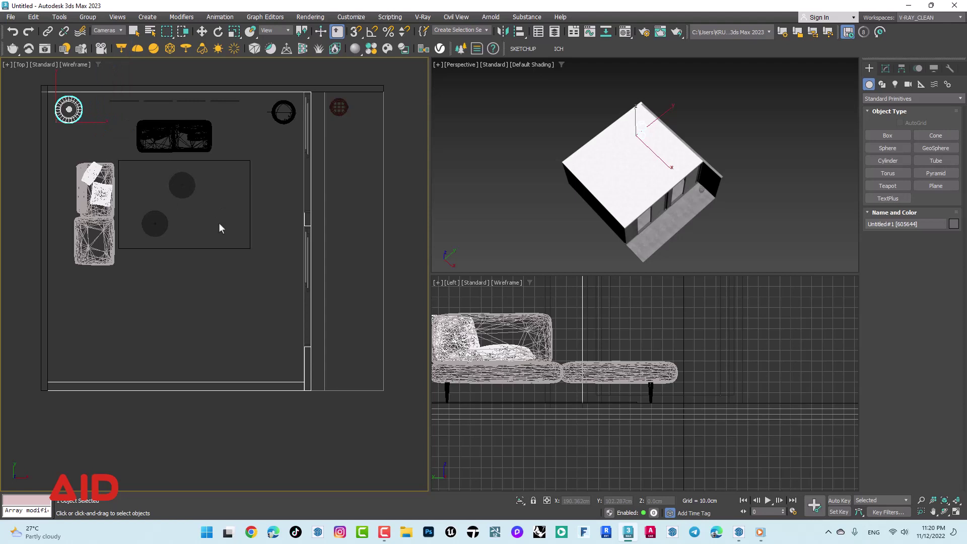
click(214, 132)
middle_drag(225, 162, 266, 175)
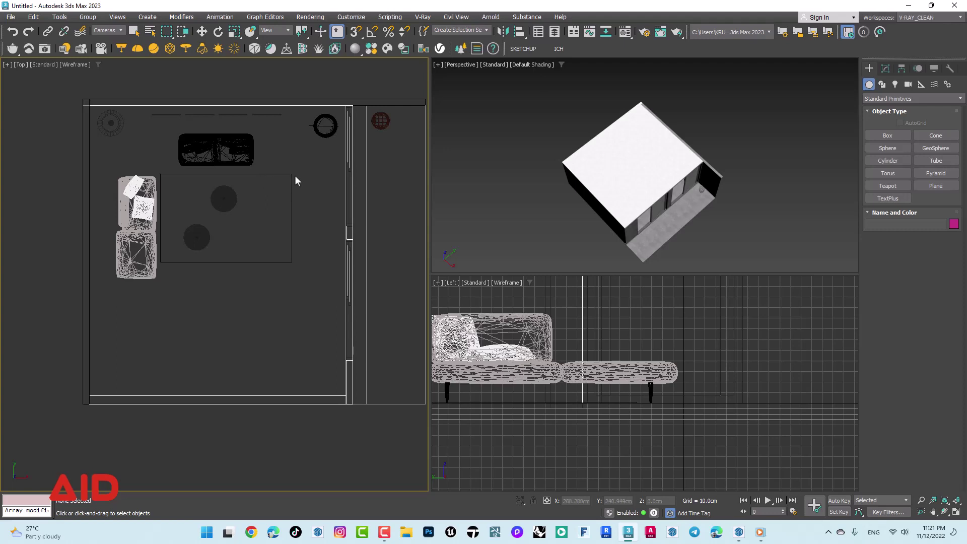
Create VRayPhysicalCamera VRayCam001 in the Top view, below the room aimed toward the sofa.
click(911, 84)
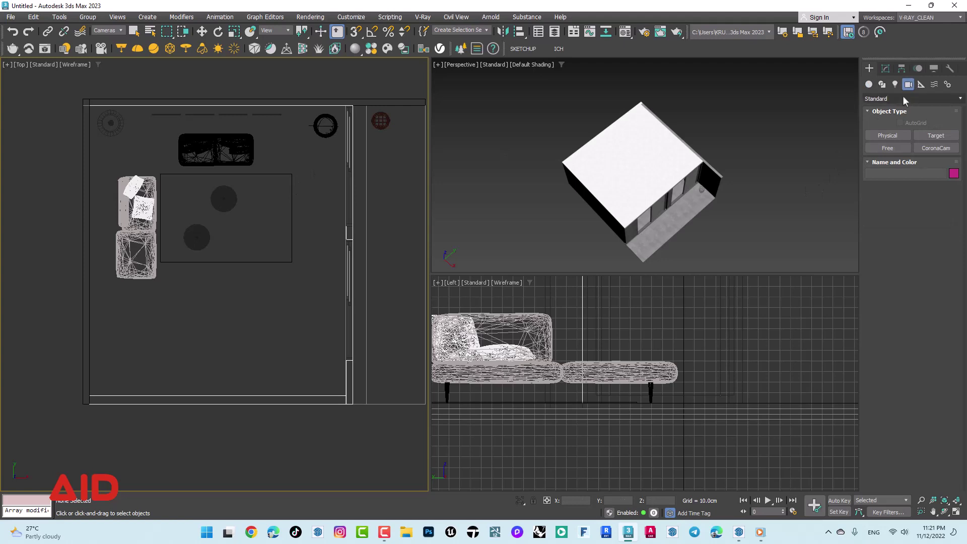
click(902, 99)
click(885, 116)
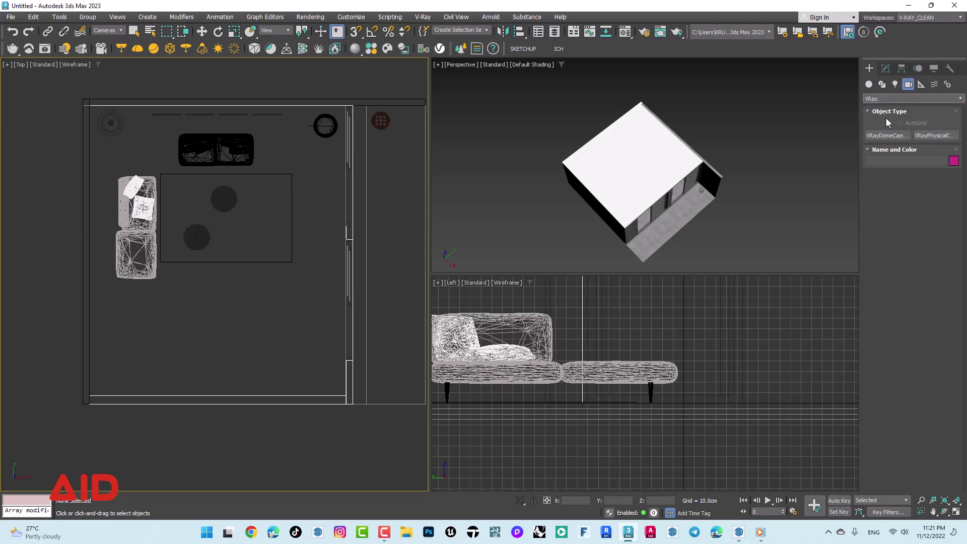
click(929, 134)
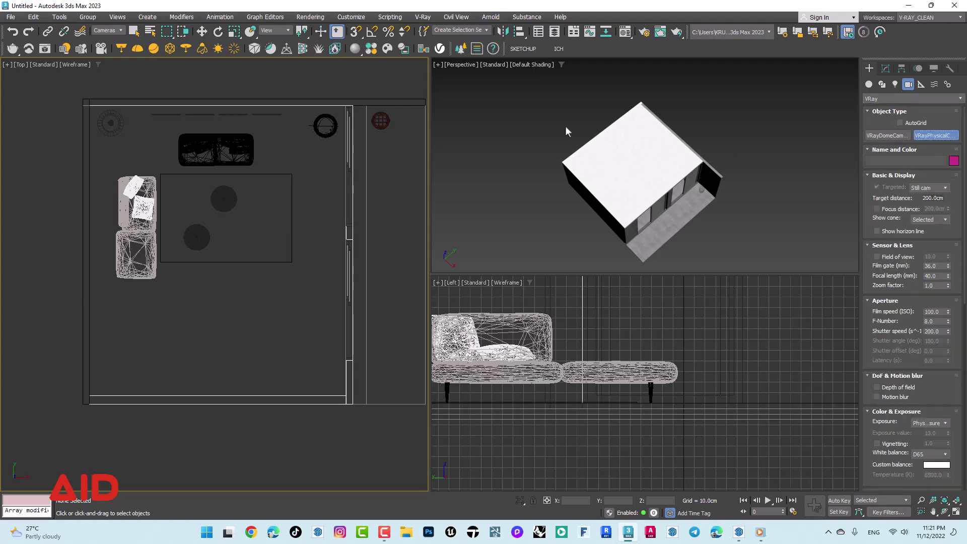
middle_drag(238, 320, 237, 294)
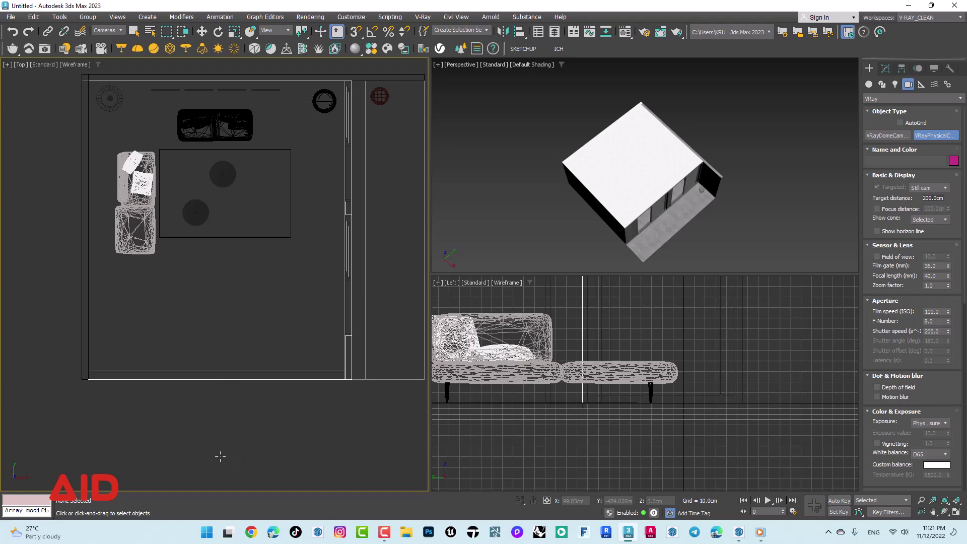
drag(218, 459, 218, 217)
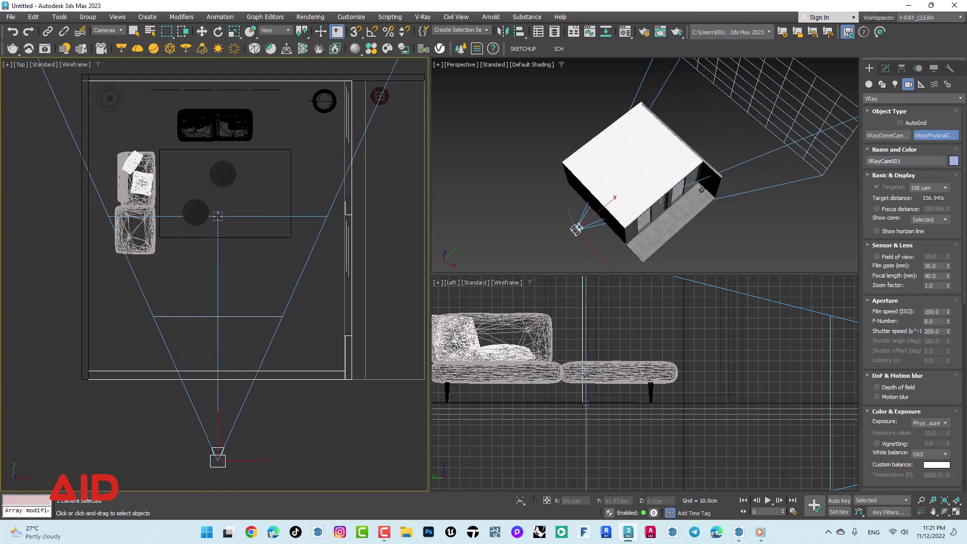
right_click(251, 330)
middle_drag(323, 328, 310, 328)
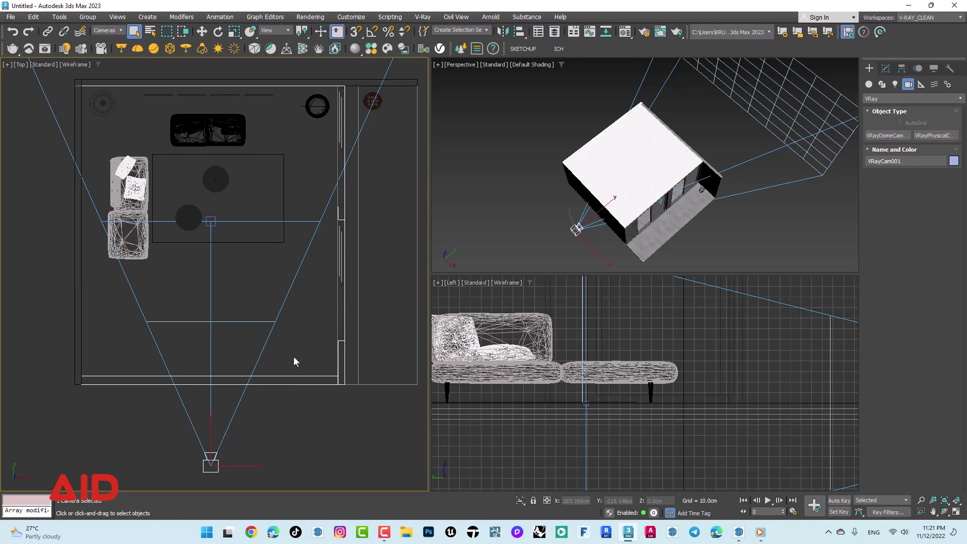
middle_drag(323, 360, 297, 347)
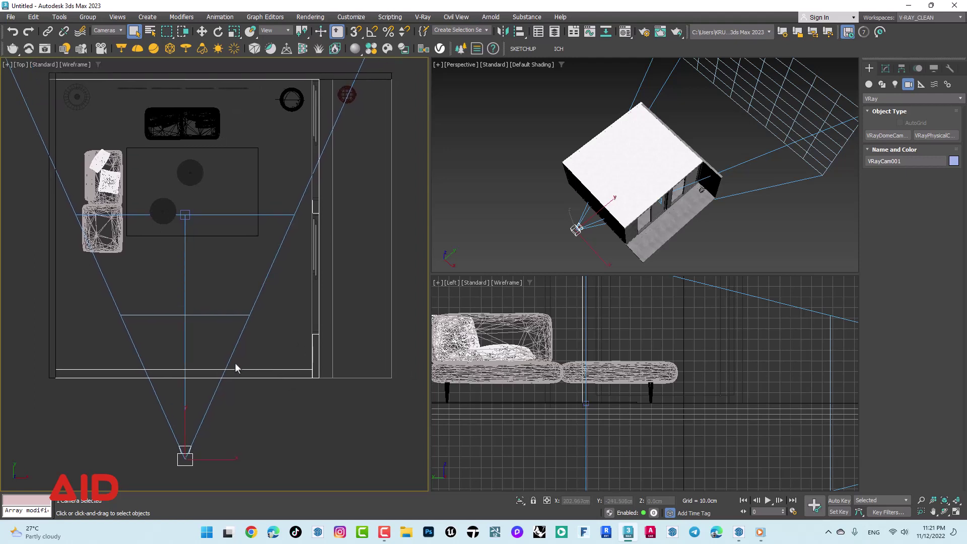
click(505, 220)
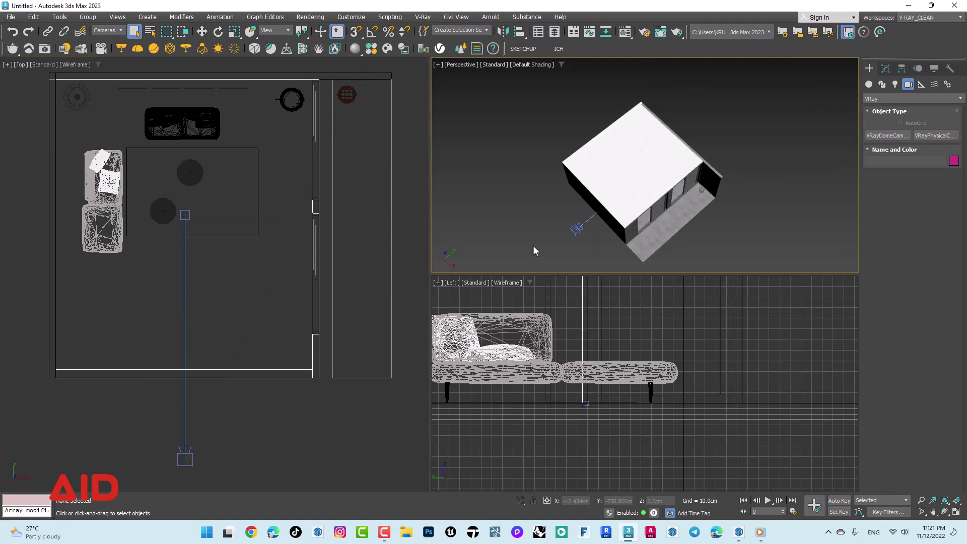
Switch the Perspective viewport to VRayCam001, then pan and zoom the Left view around the room.
key(c)
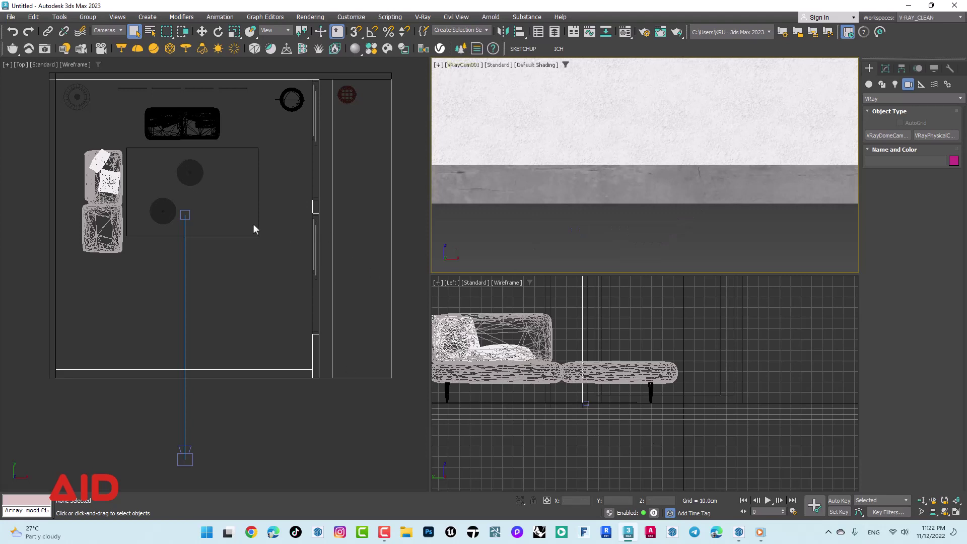
middle_drag(554, 394, 572, 391)
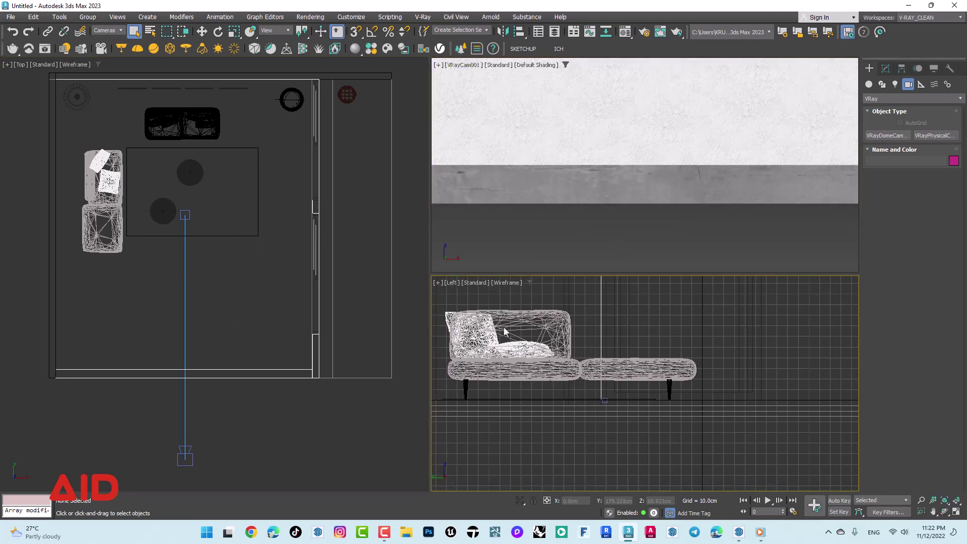
scroll(602, 388, down, 6)
scroll(634, 391, down, 1)
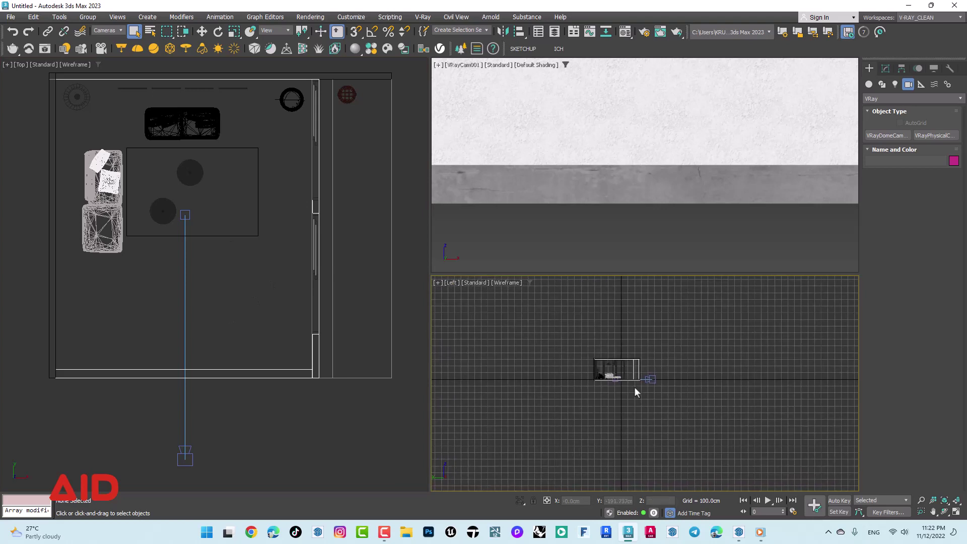
scroll(634, 386, up, 5)
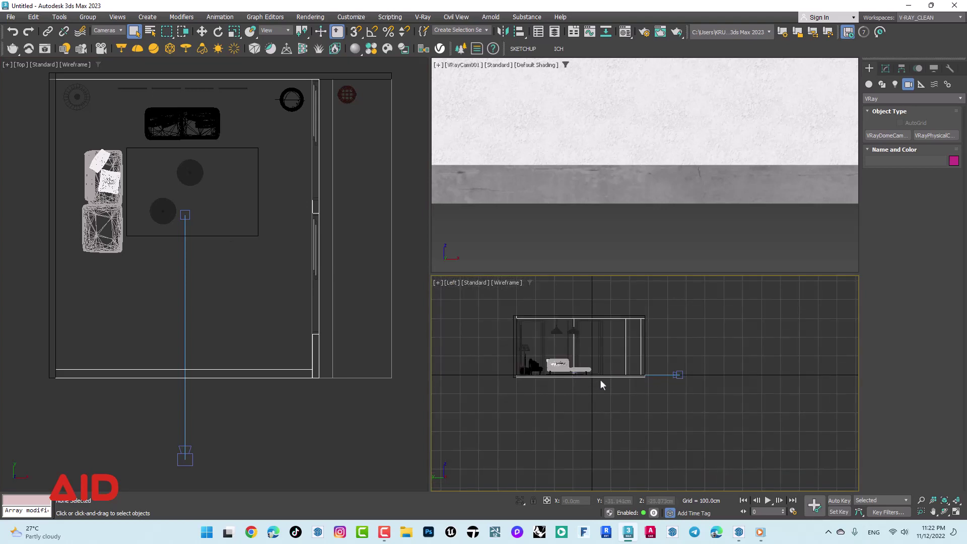
scroll(576, 340, up, 3)
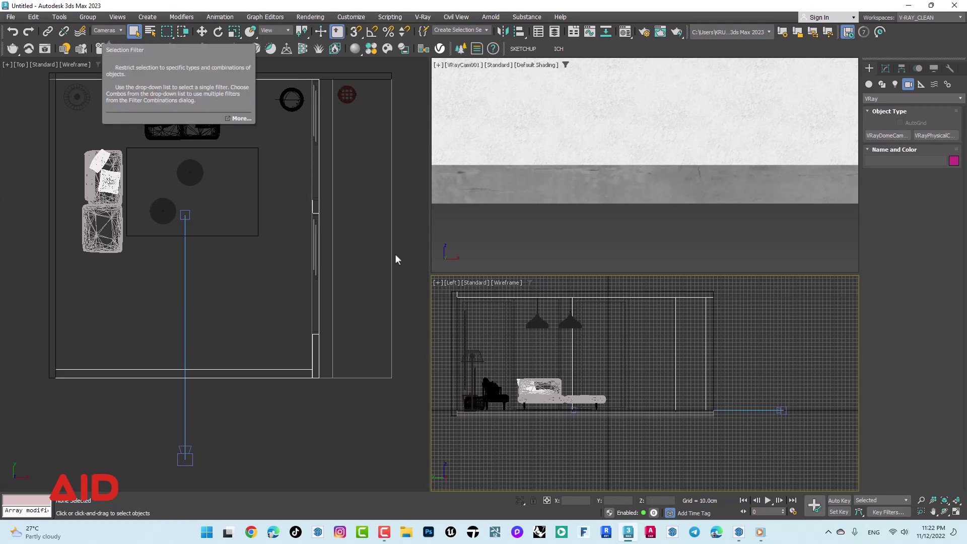
middle_drag(612, 394, 625, 360)
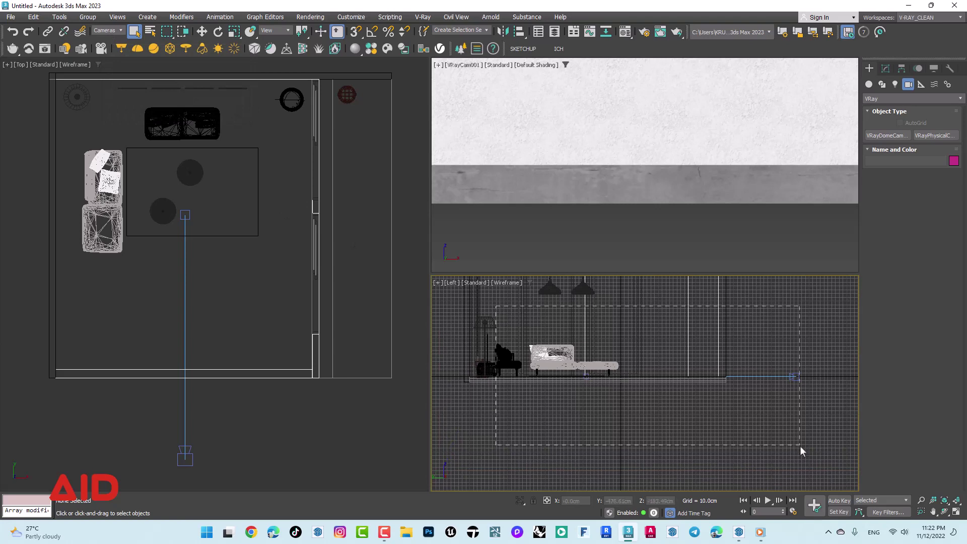
Select the VRayCam001 camera body in the Left view and reframe the view around it.
drag(801, 448, 788, 373)
click(764, 378)
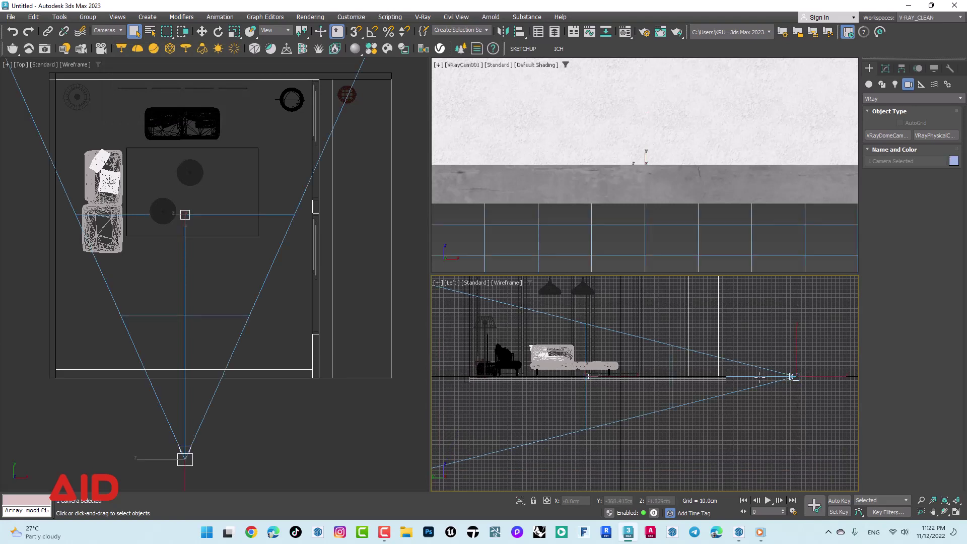
scroll(657, 391, down, 3)
middle_drag(658, 398, 662, 416)
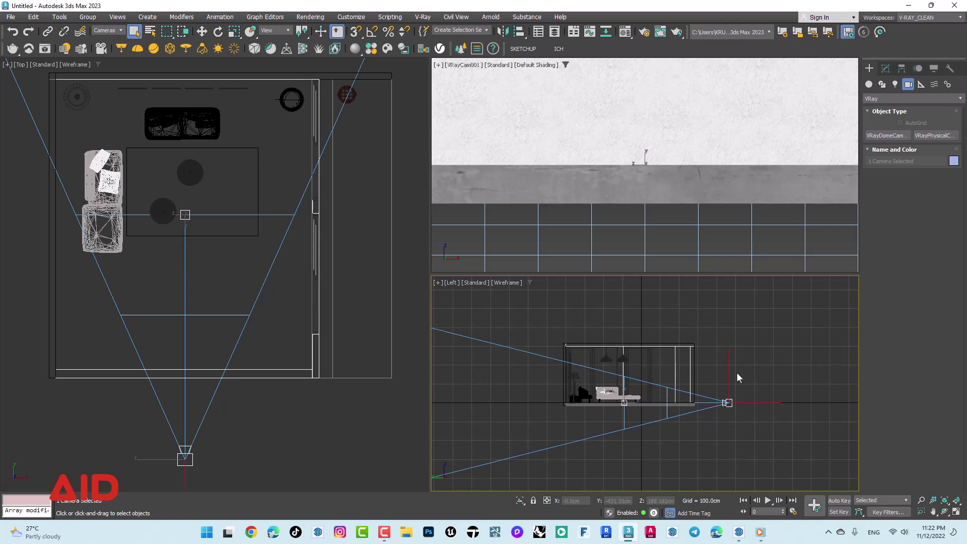
scroll(654, 413, up, 2)
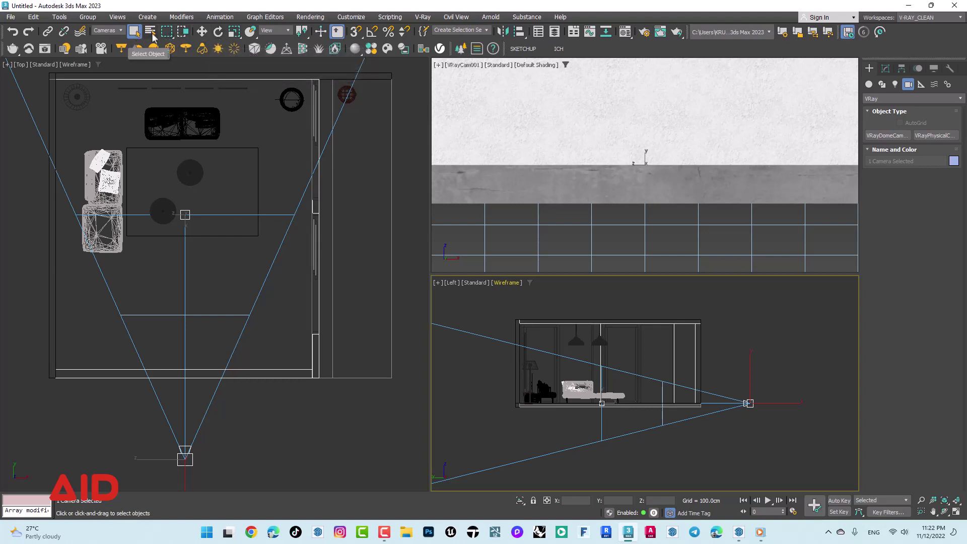
Return to Select Object with the rectangular selection region.
click(134, 34)
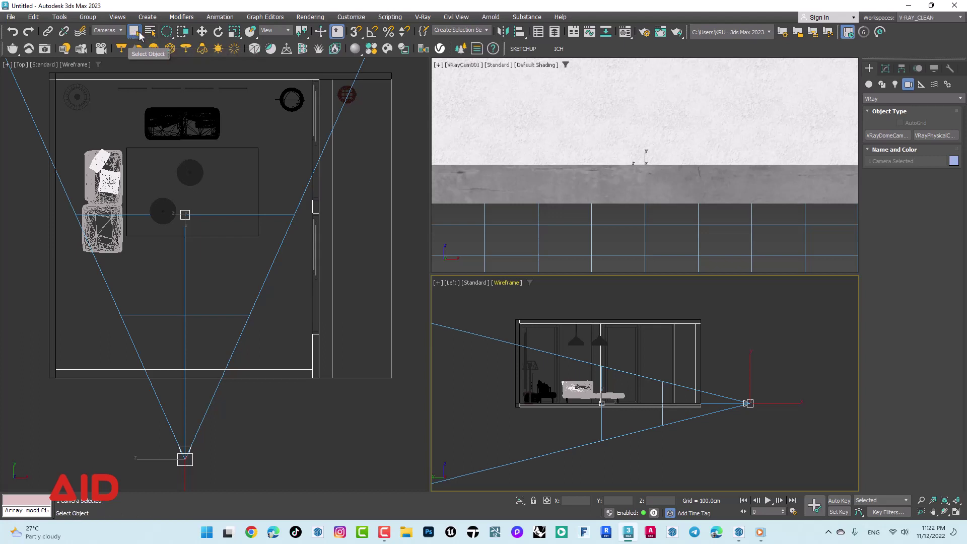
click(168, 36)
click(168, 38)
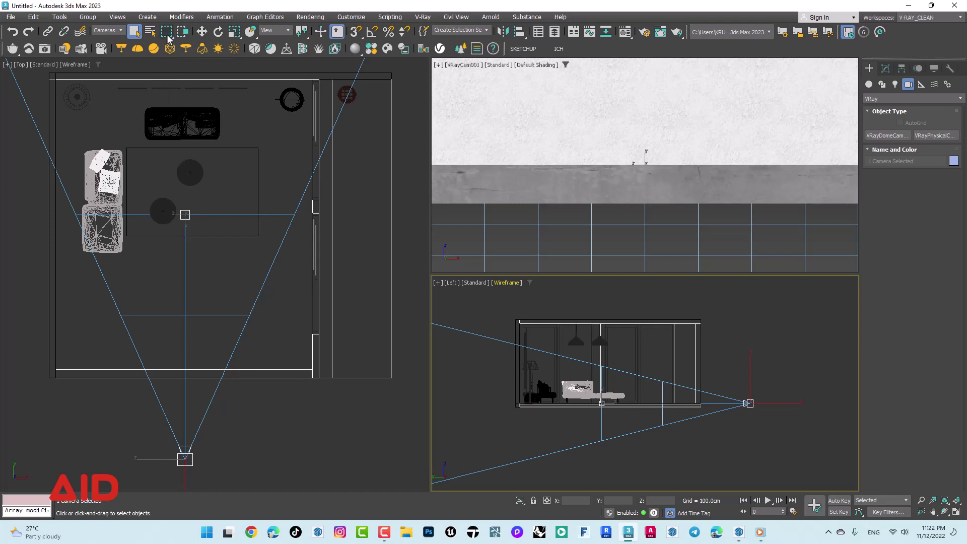
click(133, 33)
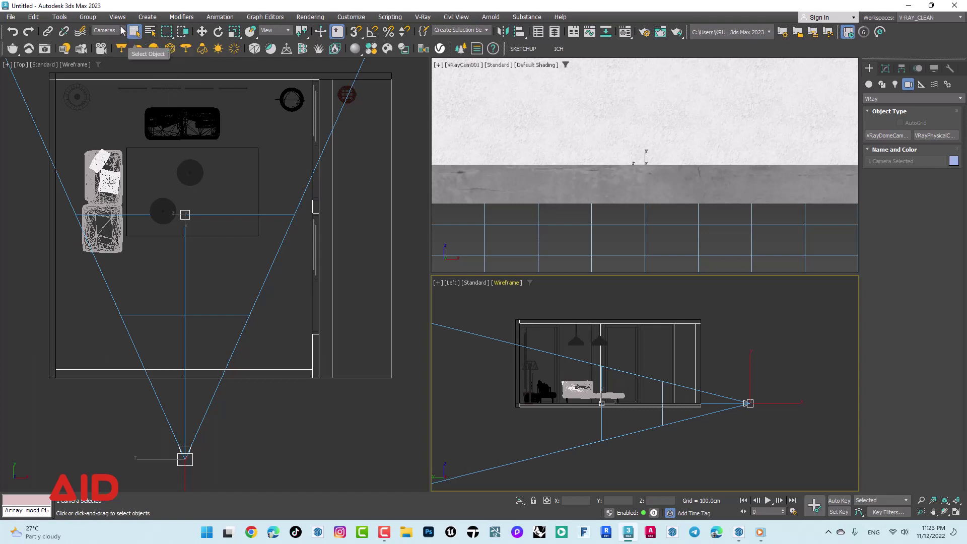
Move VRayCam001 to a height of 120 cm above the floor.
click(203, 39)
middle_drag(630, 408, 661, 413)
scroll(216, 297, down, 3)
text(120)
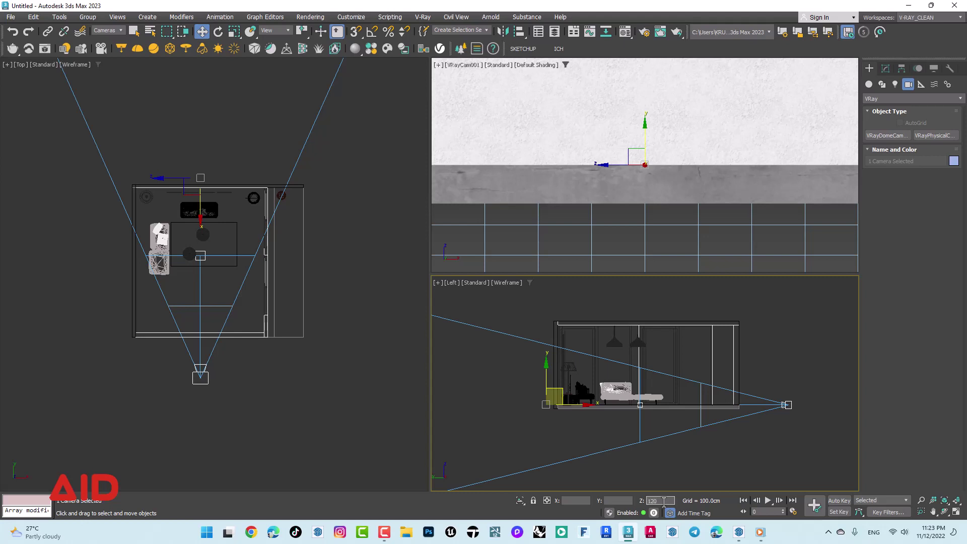
key(Return)
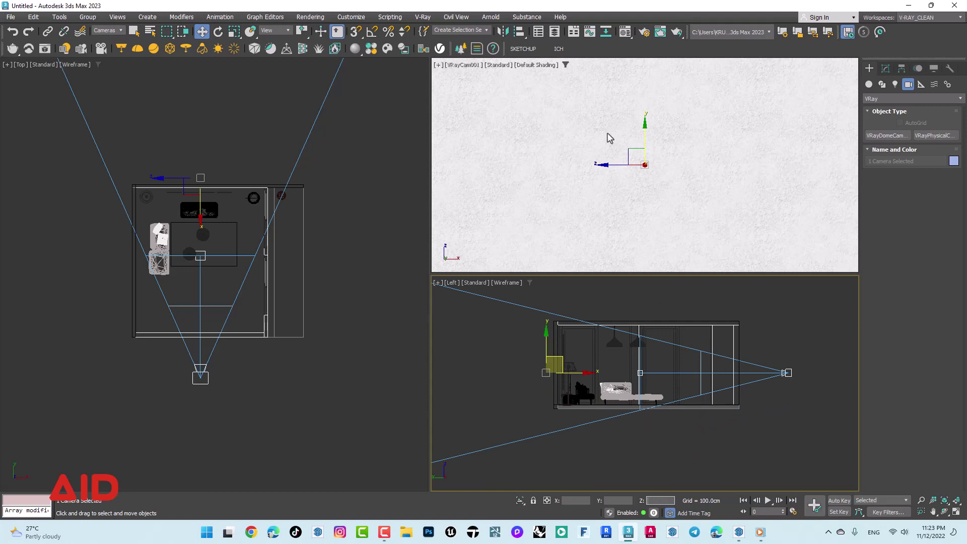
Show the safe frame in the camera view and reselect the camera in the plan view.
click(636, 205)
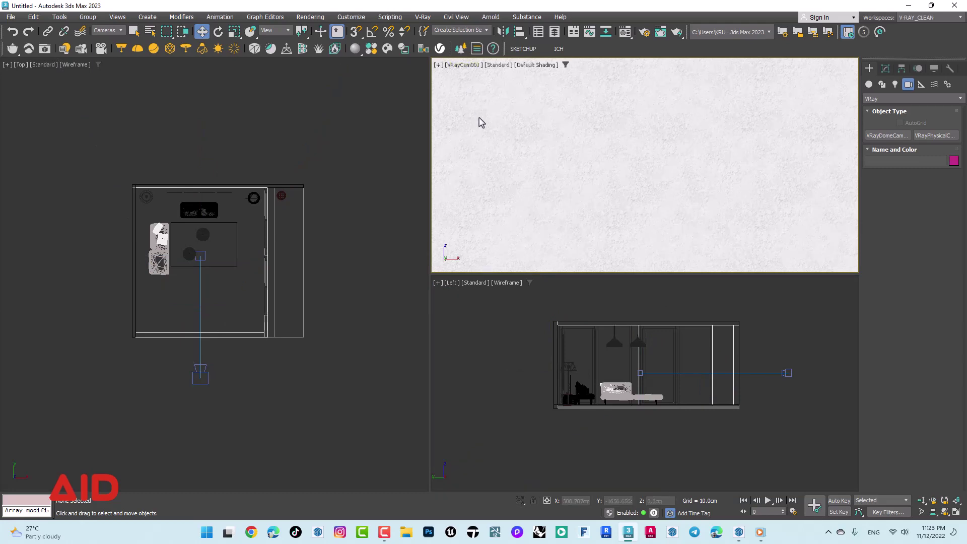
key(shift+f)
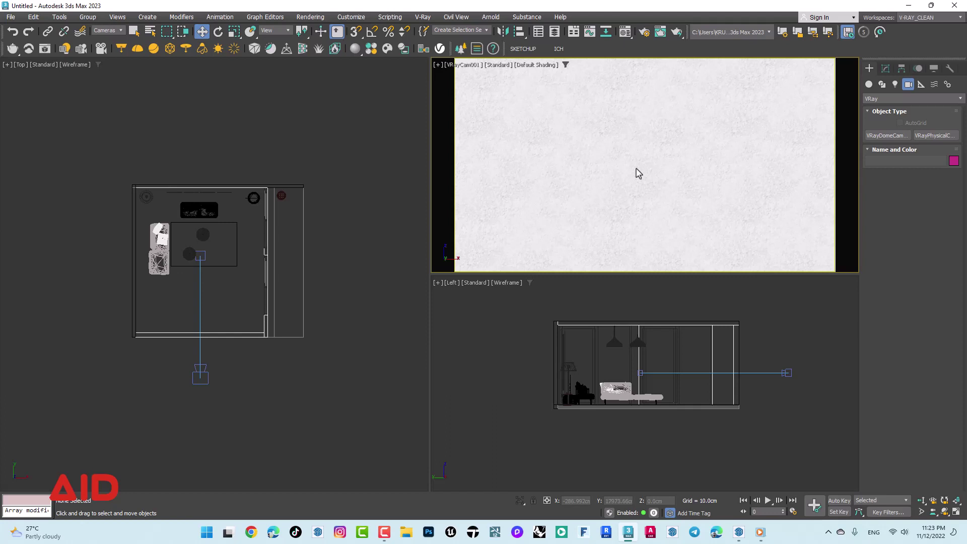
click(220, 382)
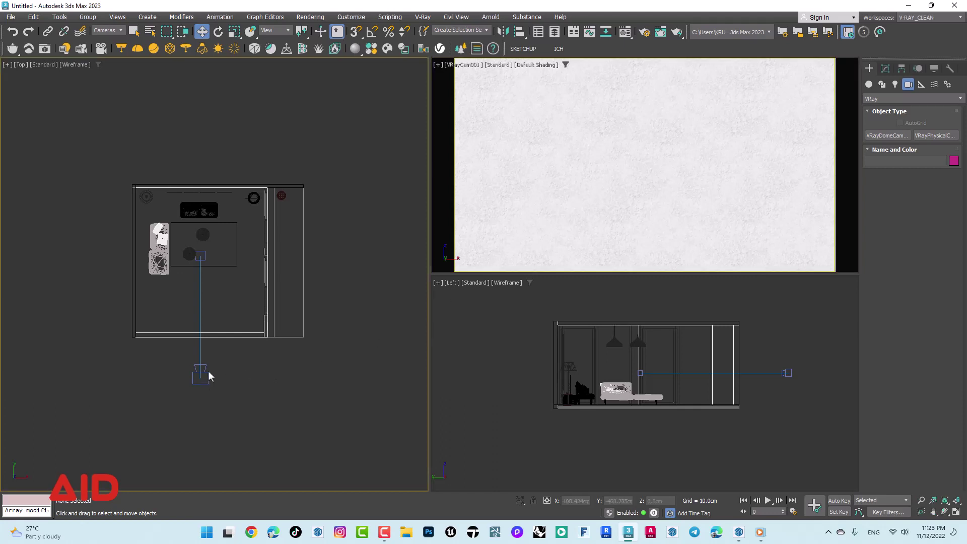
click(200, 377)
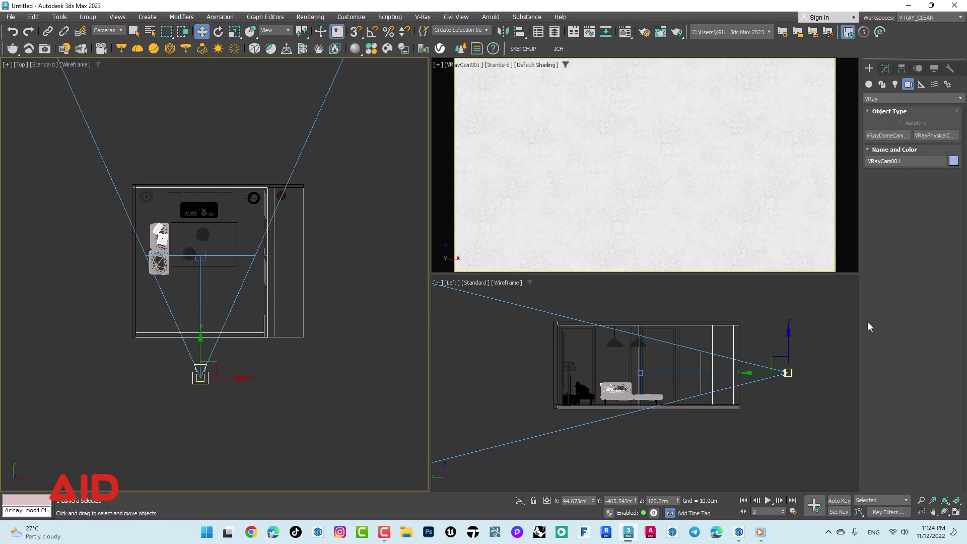
Widen the Command Panel to two columns showing VRayCam001's Modify parameters.
drag(859, 267, 830, 265)
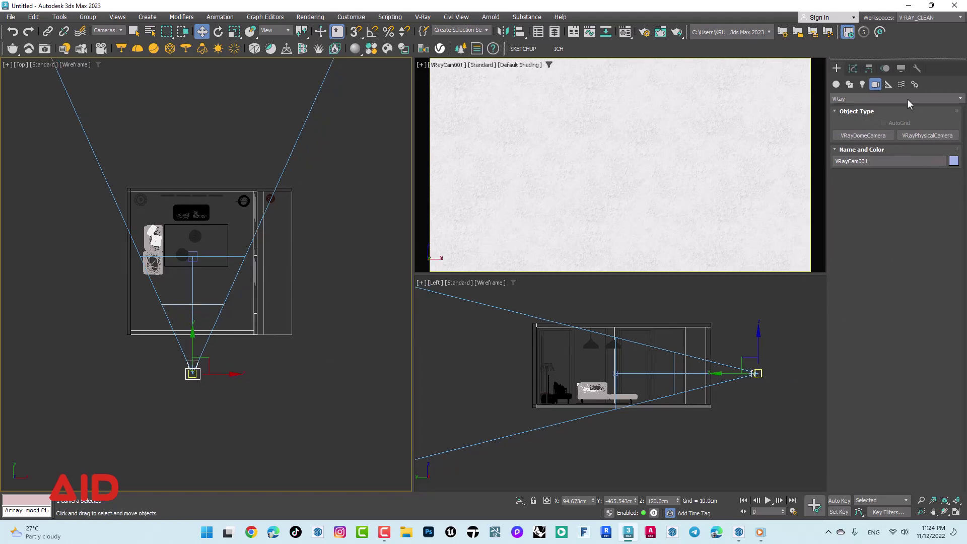
click(851, 68)
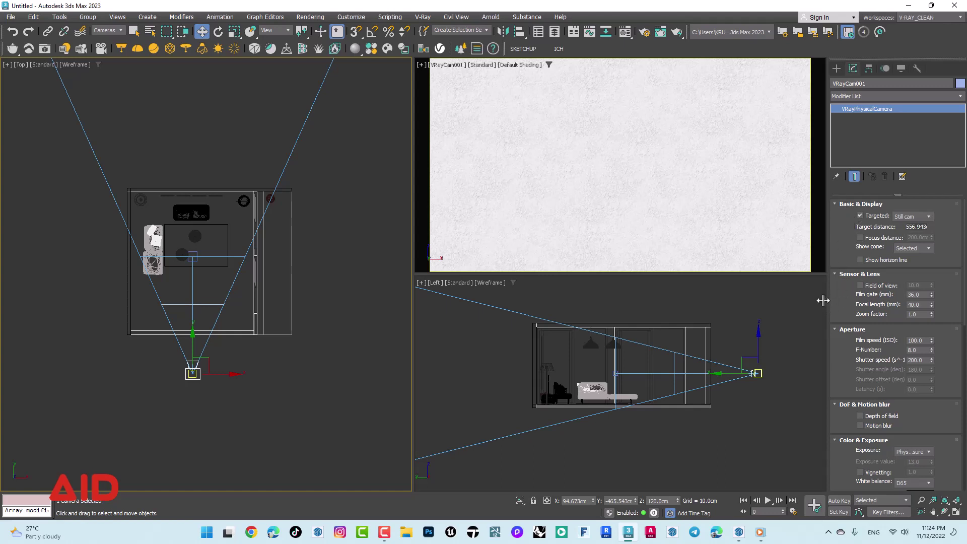
drag(826, 301, 751, 300)
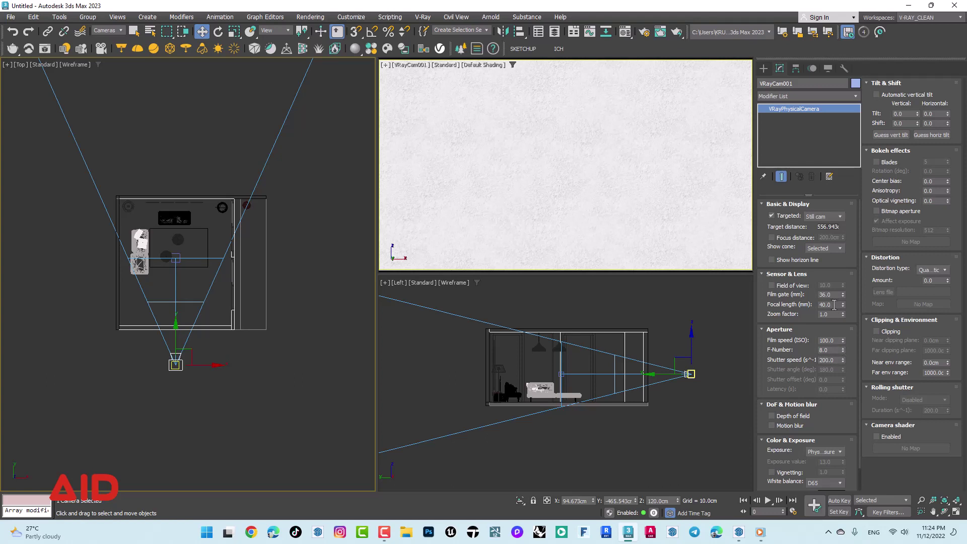
Set the camera's Show cone option to Never.
click(836, 248)
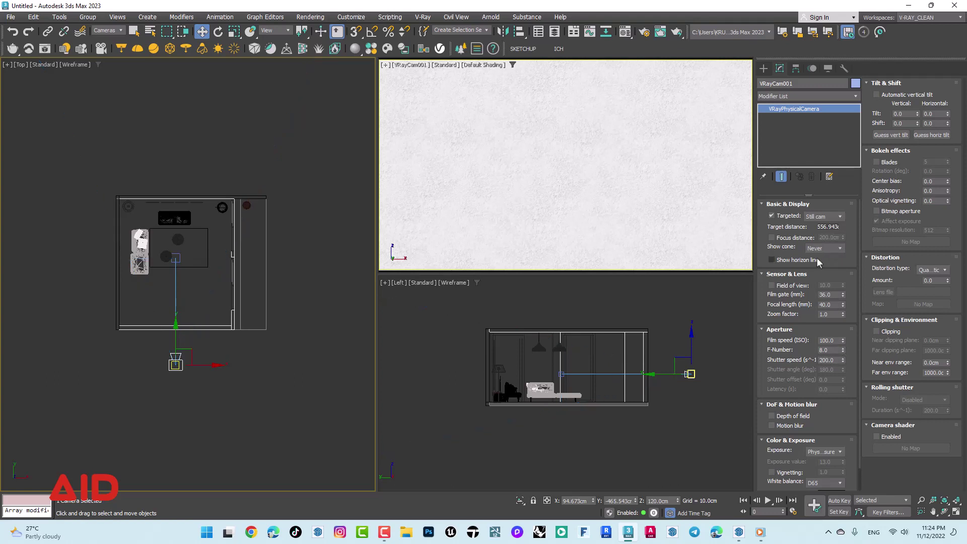
scroll(830, 252, up, 2)
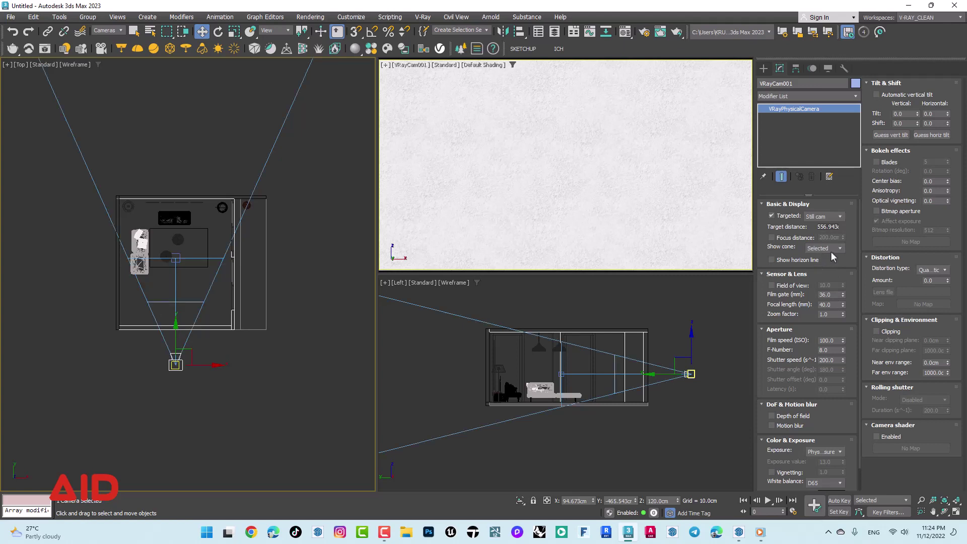
scroll(830, 251, down, 2)
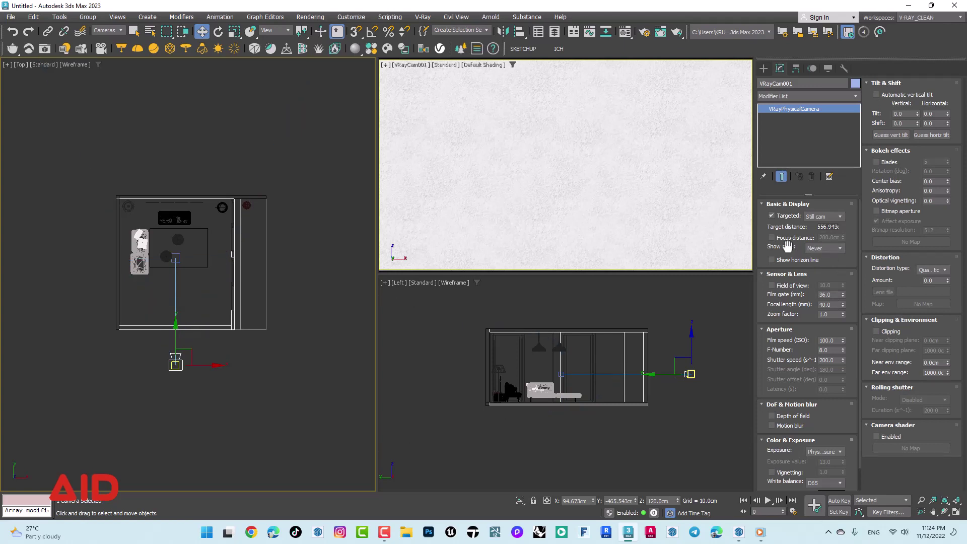
scroll(821, 257, up, 1)
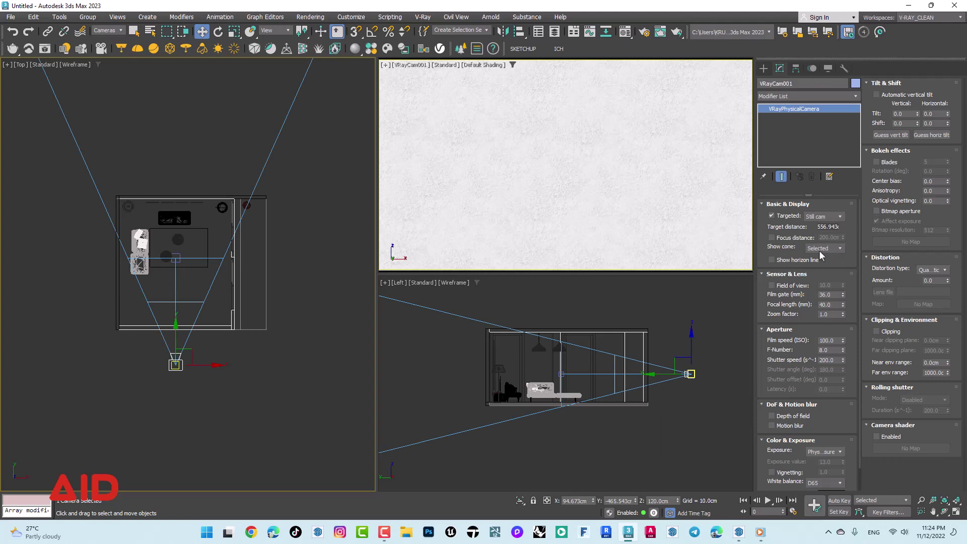
scroll(819, 250, down, 1)
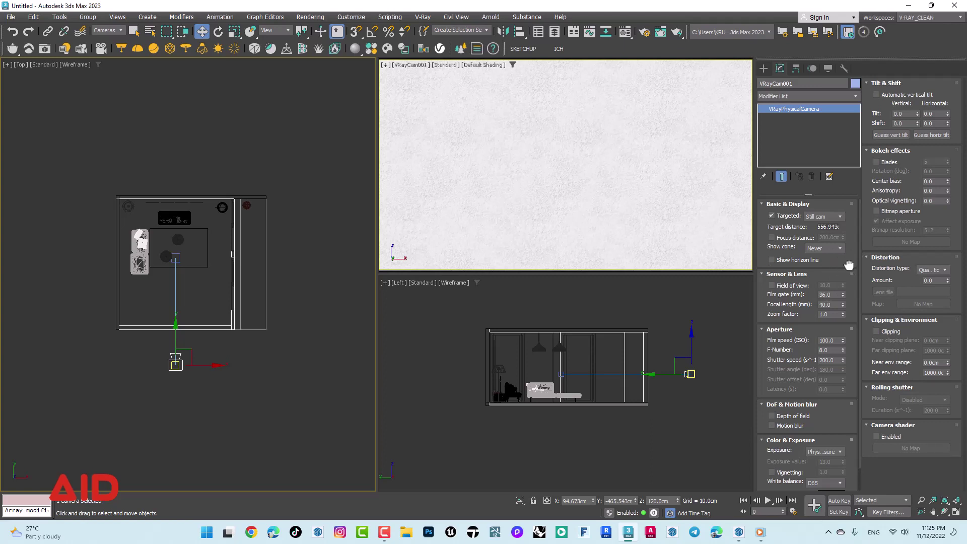
Enable Automatic vertical tilt in the Tilt & Shift group.
scroll(852, 265, down, 1)
scroll(855, 266, up, 1)
scroll(855, 266, down, 1)
scroll(853, 261, up, 1)
scroll(786, 330, down, 1)
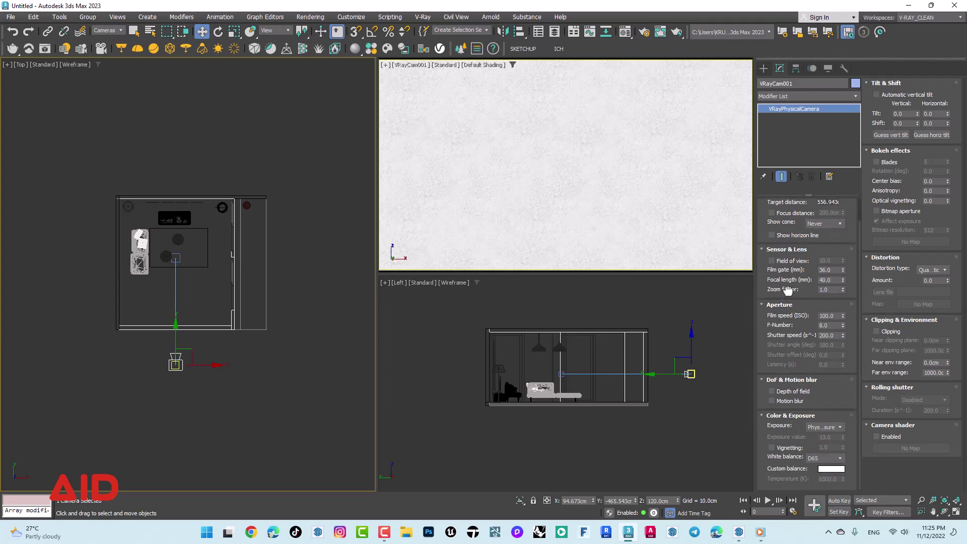
scroll(786, 331, up, 1)
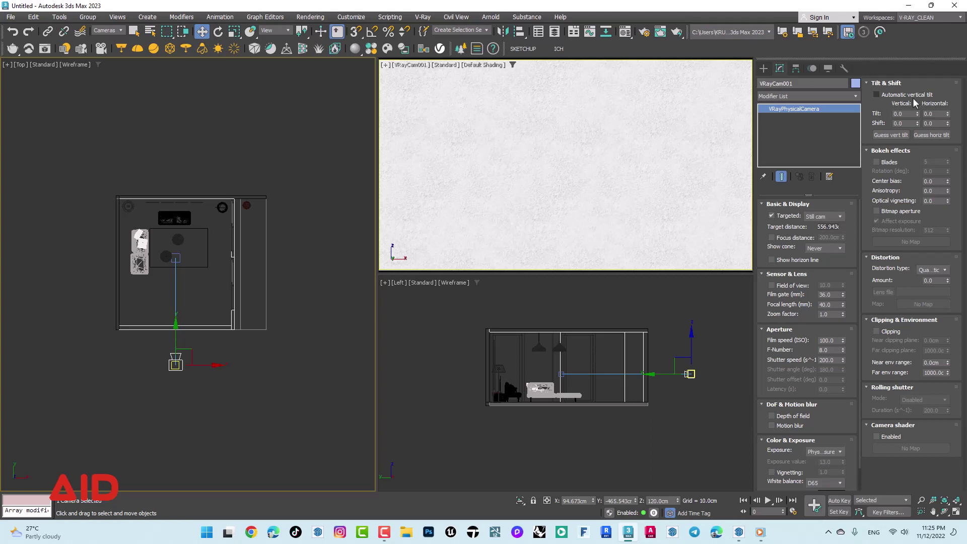
click(876, 95)
click(739, 532)
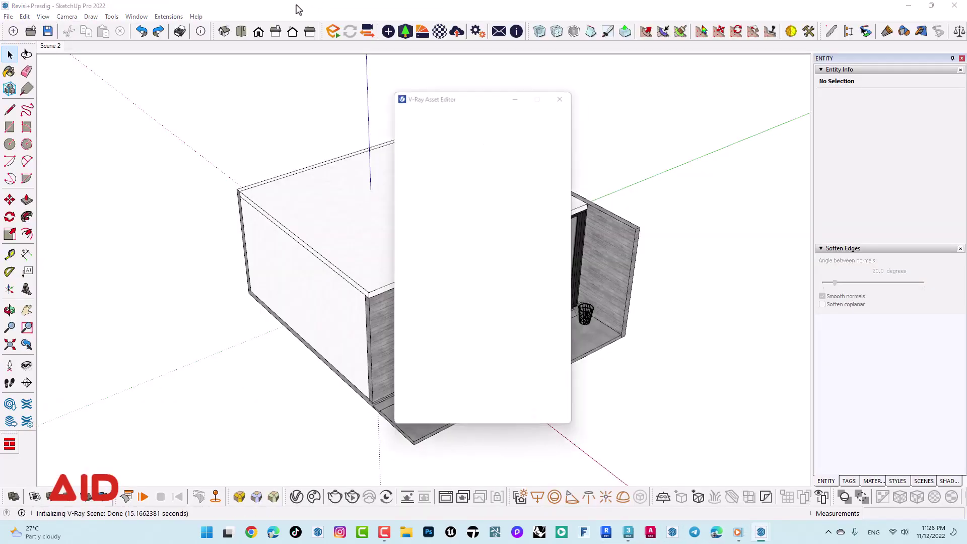
drag(423, 97, 389, 88)
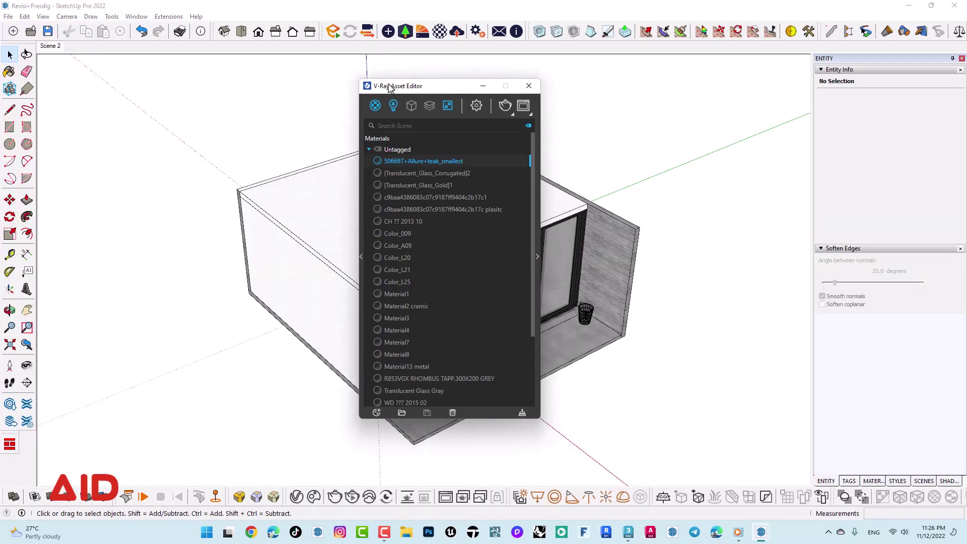
click(475, 109)
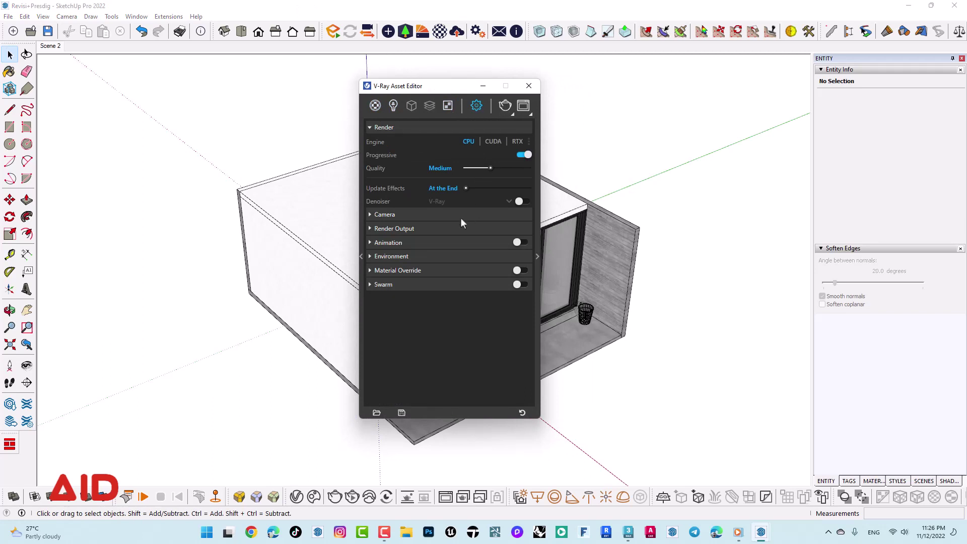
click(387, 215)
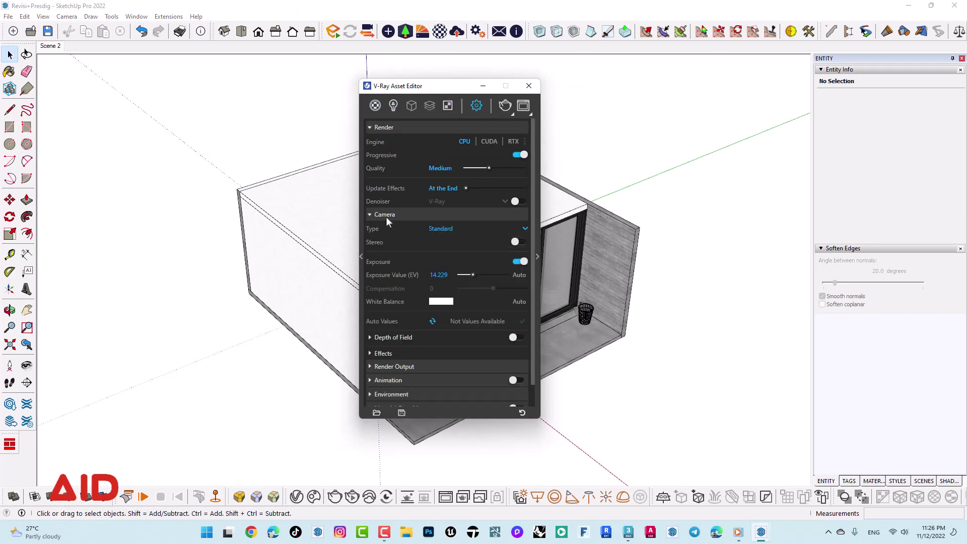
click(393, 354)
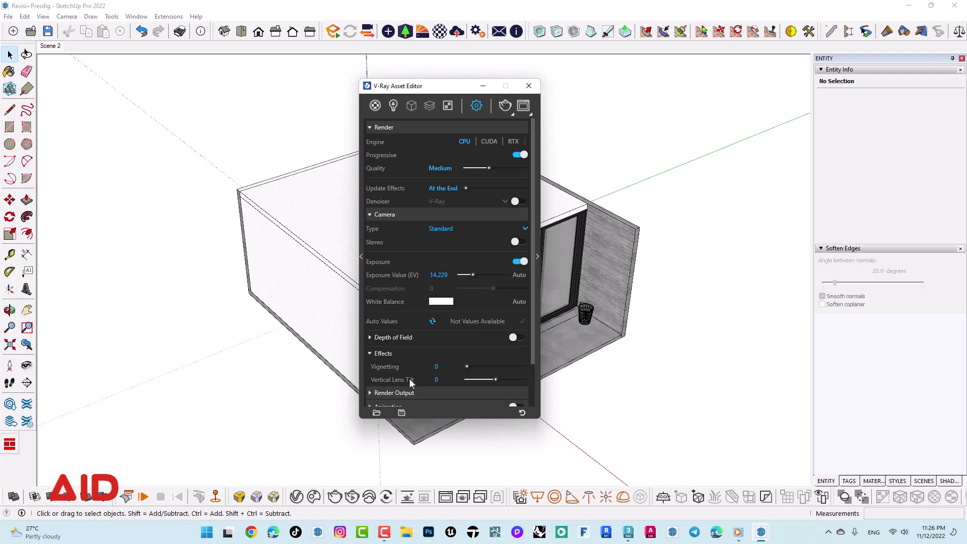
double_click(441, 379)
click(440, 381)
click(634, 537)
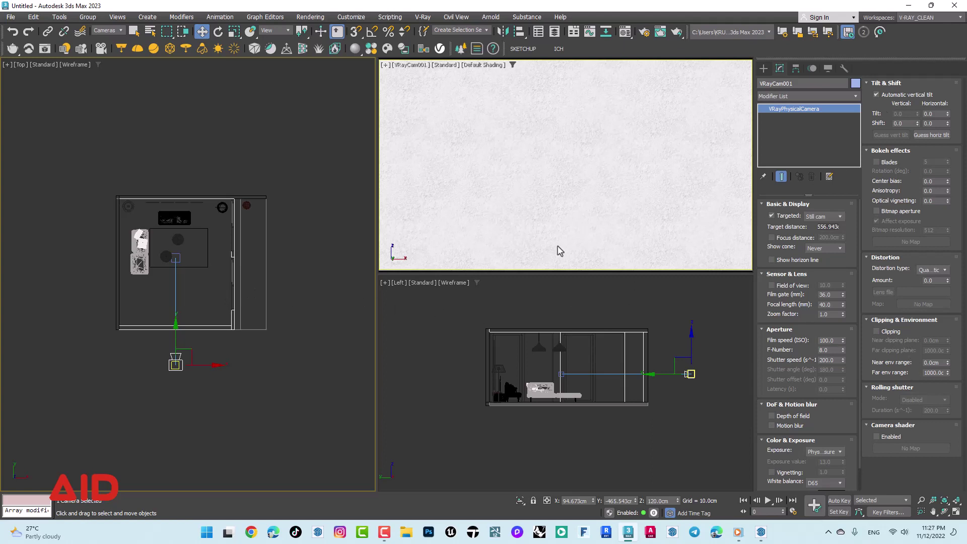
Enlarge the side view, reselect VRayCam001, and tick Clipping under Clipping & Environment.
click(548, 189)
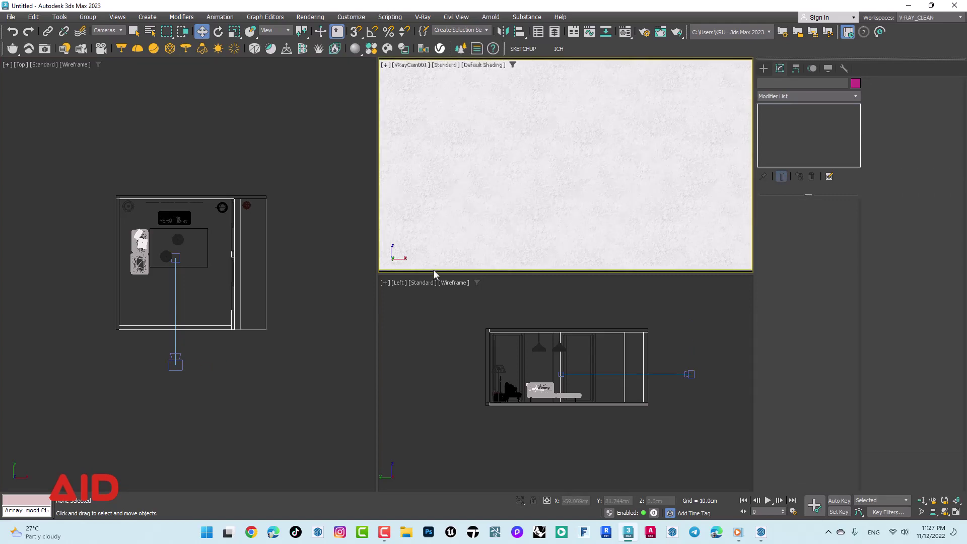
drag(434, 273, 437, 244)
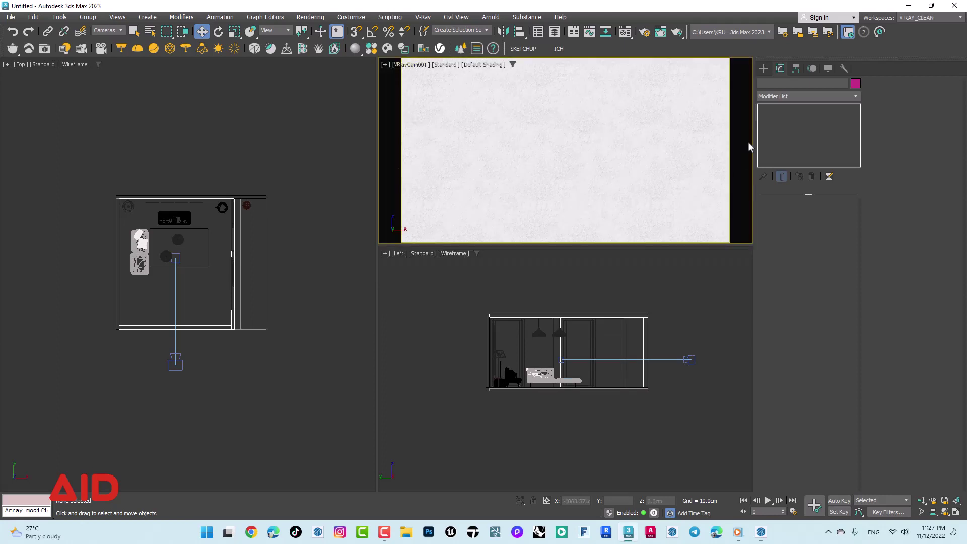
click(177, 370)
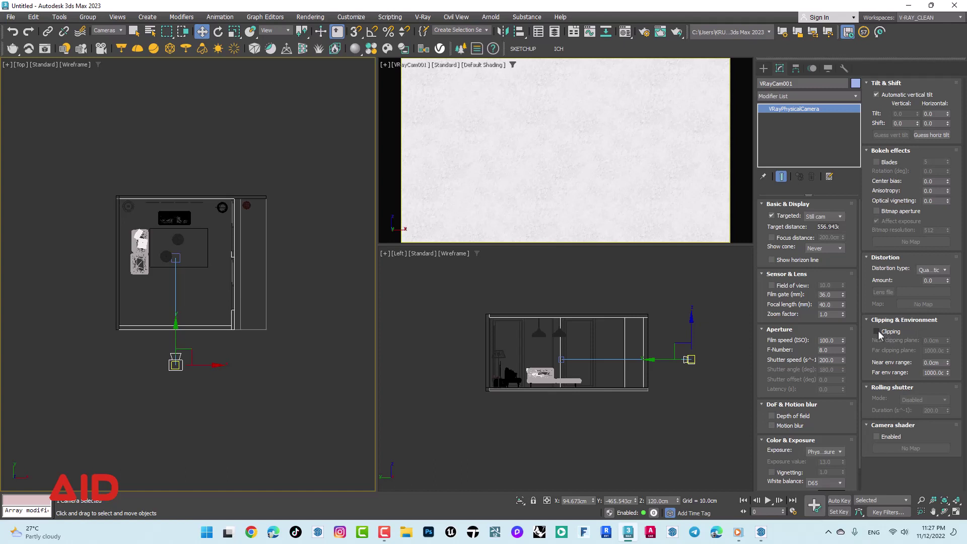
click(877, 331)
Try raising the near clipping plane and set Show cone to Selected.
mouse_move(949, 343)
mouse_down()
mouse_move(13, 182)
mouse_move(731, 297)
mouse_up()
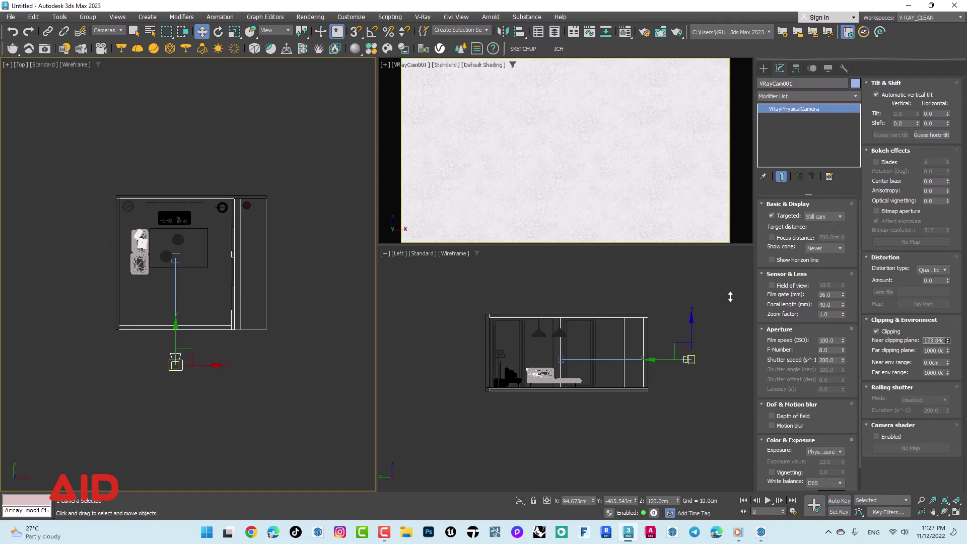
drag(730, 297, 748, 358)
click(826, 250)
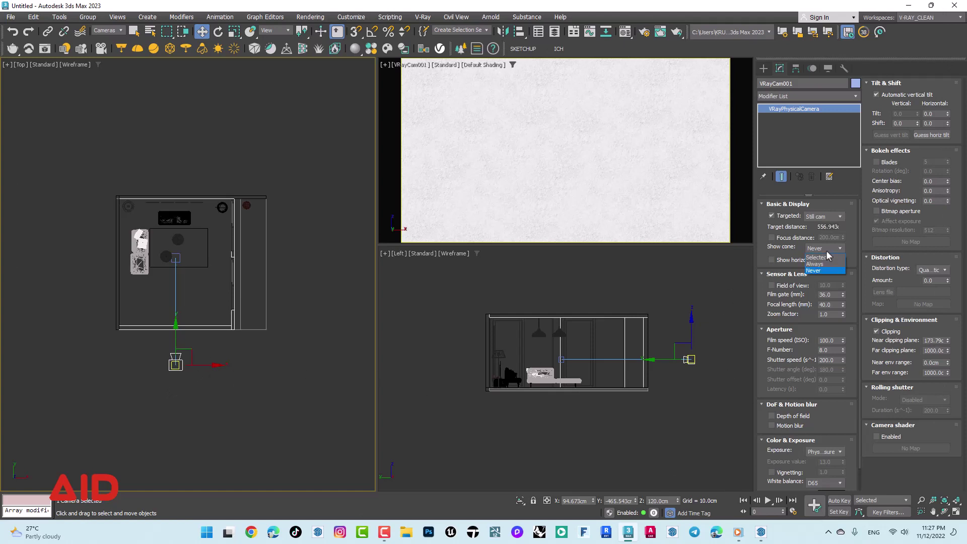
click(826, 257)
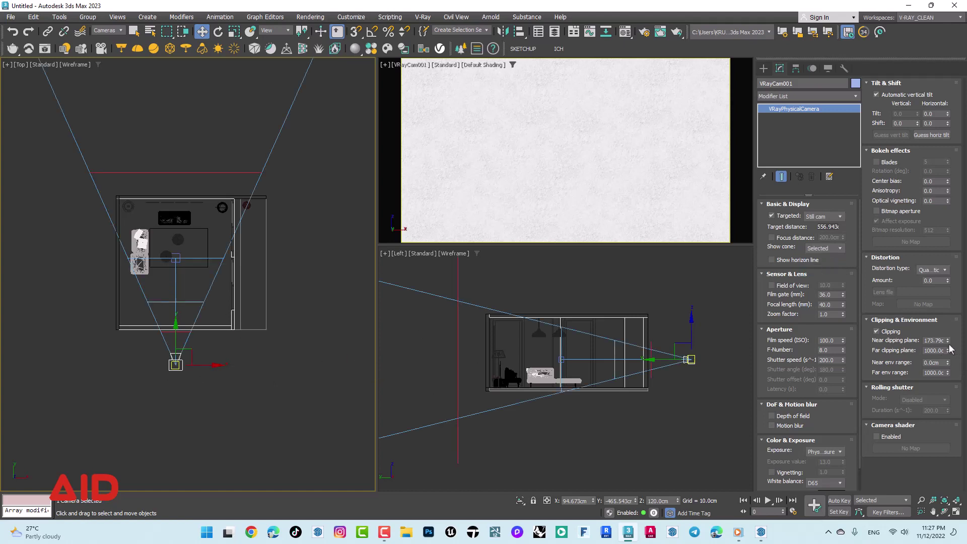
Reset the near clipping plane to 0.0 cm.
mouse_move(947, 341)
mouse_down()
mouse_move(949, 366)
mouse_move(949, 347)
mouse_up()
right_click(943, 342)
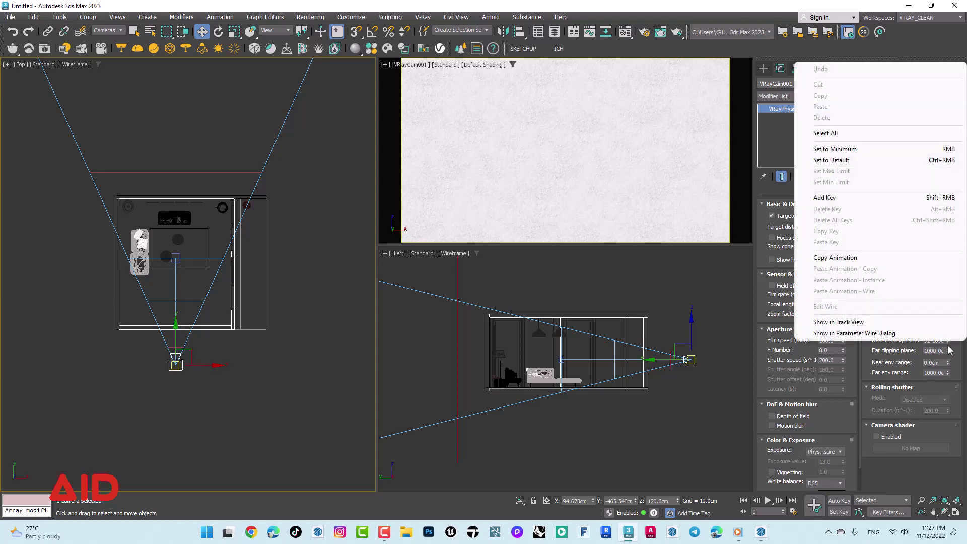
right_click(947, 341)
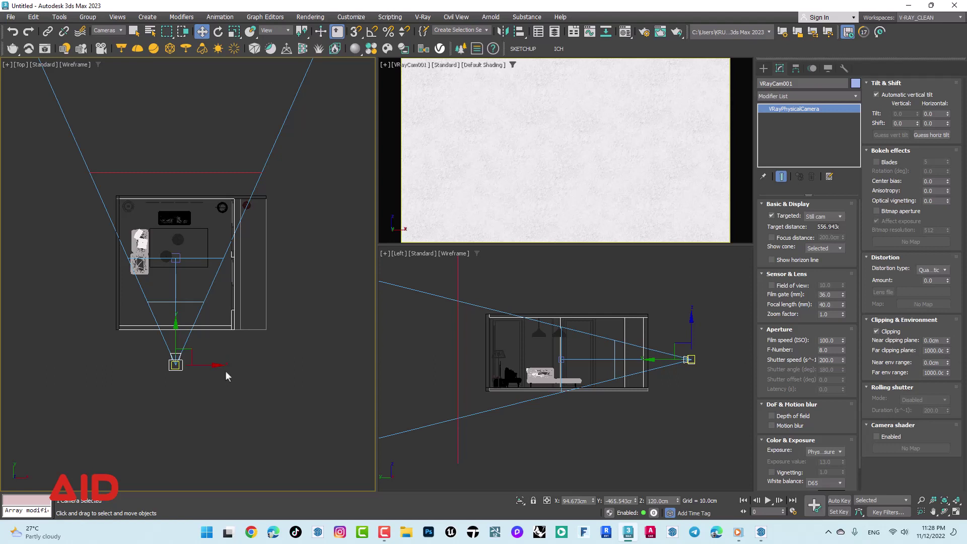
Raise the near clipping plane to 216.55 cm so the sofas show past the front wall.
scroll(186, 381, up, 3)
scroll(244, 368, up, 3)
scroll(237, 373, up, 2)
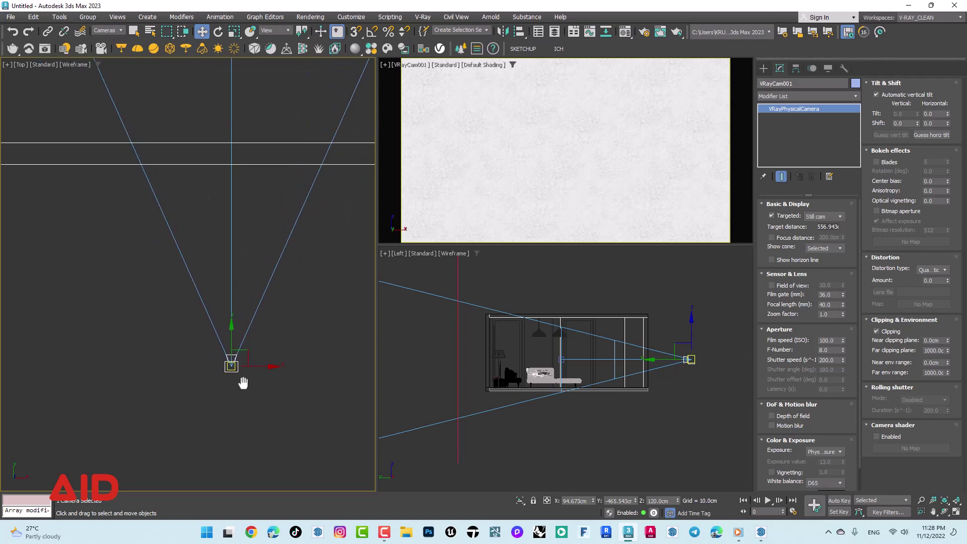
scroll(244, 382, up, 2)
scroll(272, 401, down, 2)
scroll(252, 410, down, 1)
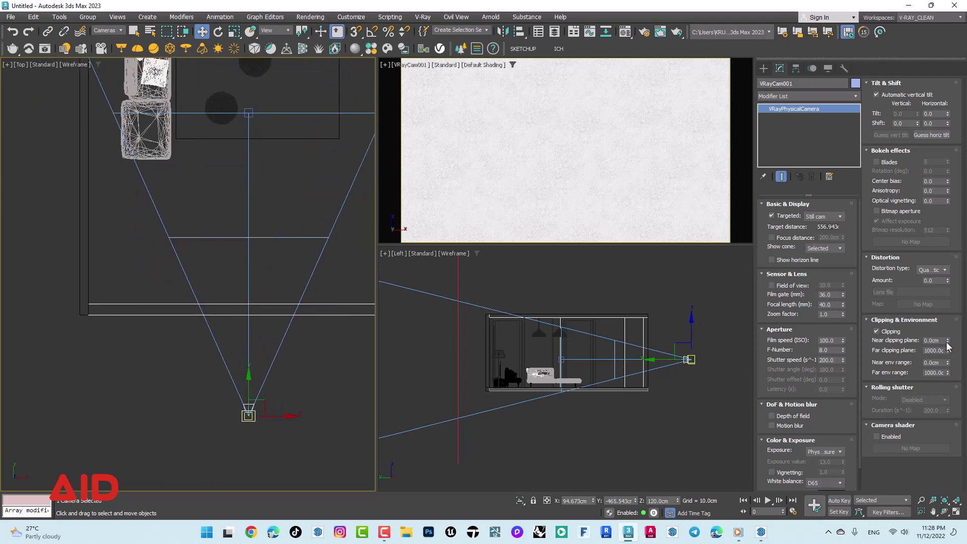
mouse_move(949, 343)
mouse_down()
mouse_move(16, 82)
mouse_move(939, 343)
mouse_move(27, 408)
mouse_move(524, 140)
mouse_move(880, 381)
mouse_move(907, 220)
mouse_up()
mouse_move(907, 220)
mouse_down()
mouse_move(851, 160)
mouse_move(850, 146)
mouse_up()
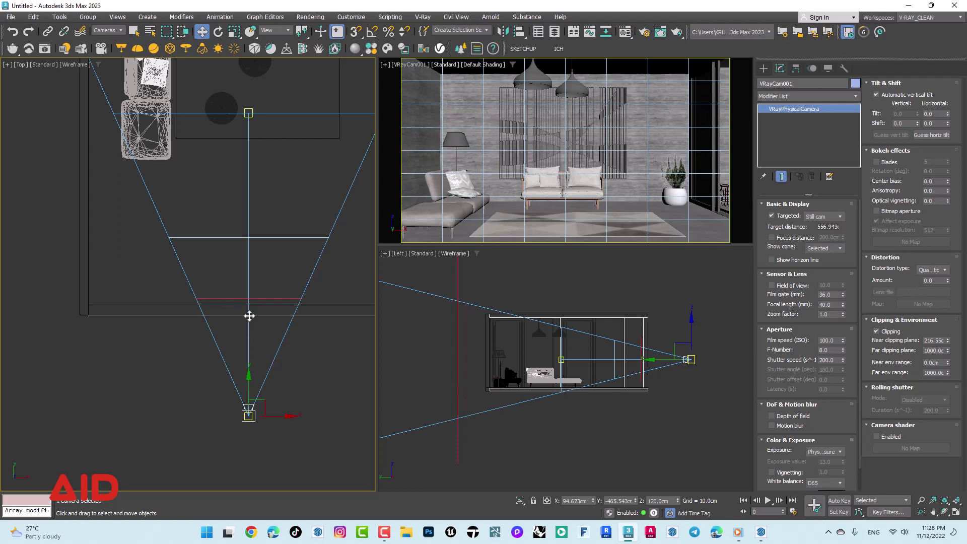
middle_drag(250, 327, 186, 363)
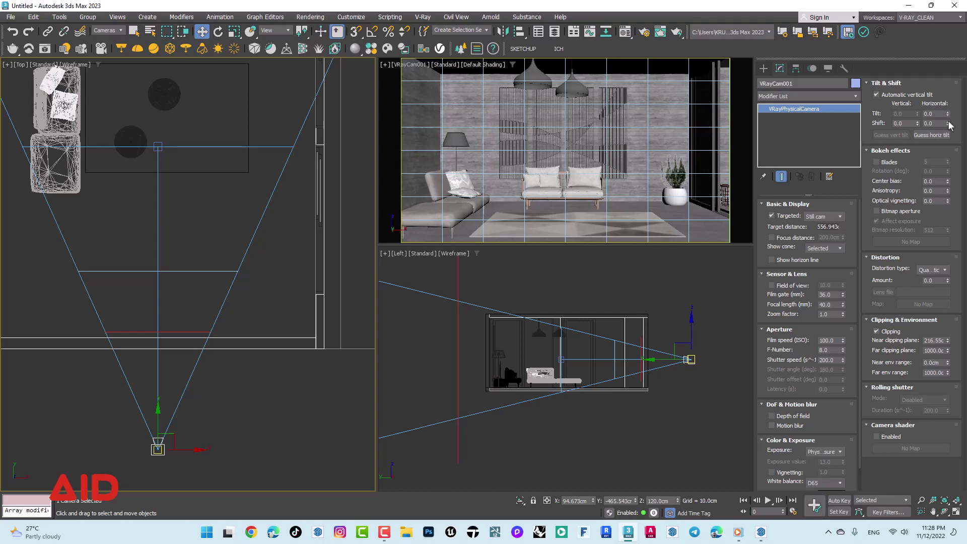
Try several horizontal lens shift values, settling at -0.32 with the glazed doors on the right.
drag(949, 126, 948, 110)
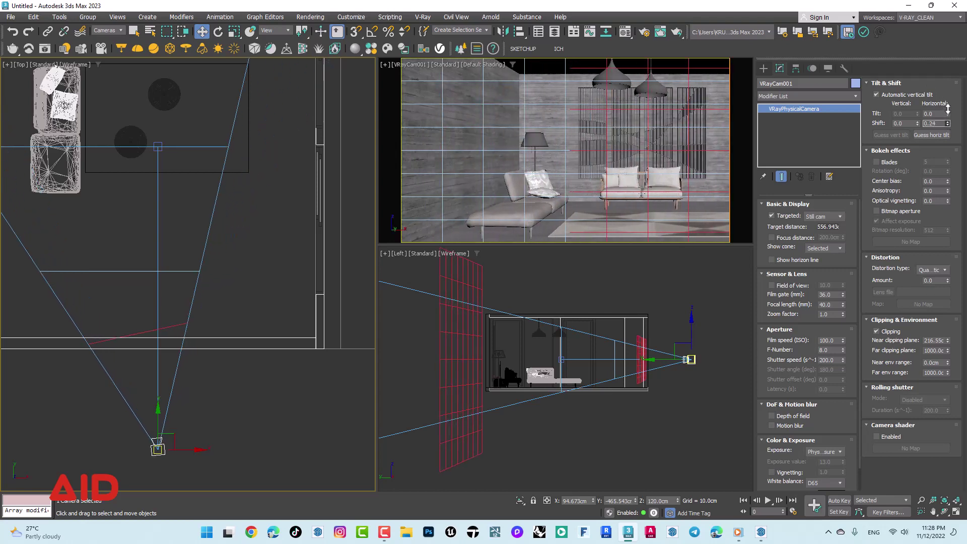
scroll(225, 222, down, 2)
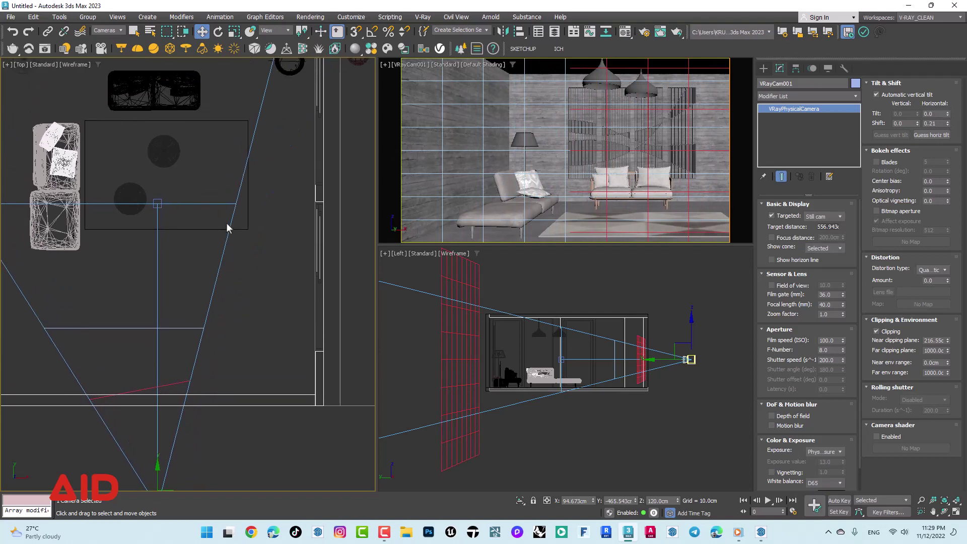
scroll(229, 225, down, 2)
scroll(218, 259, down, 2)
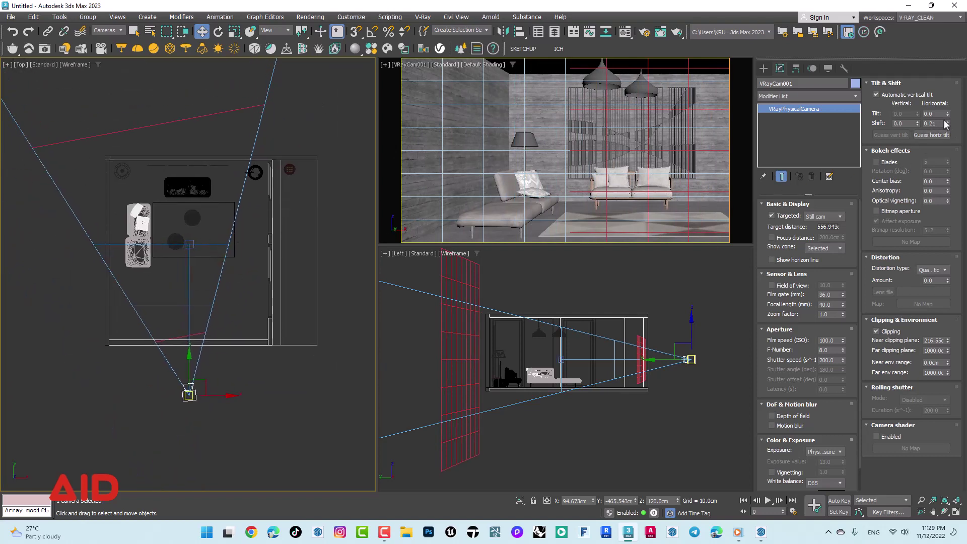
mouse_move(949, 128)
mouse_down()
mouse_move(945, 143)
mouse_move(945, 132)
mouse_up()
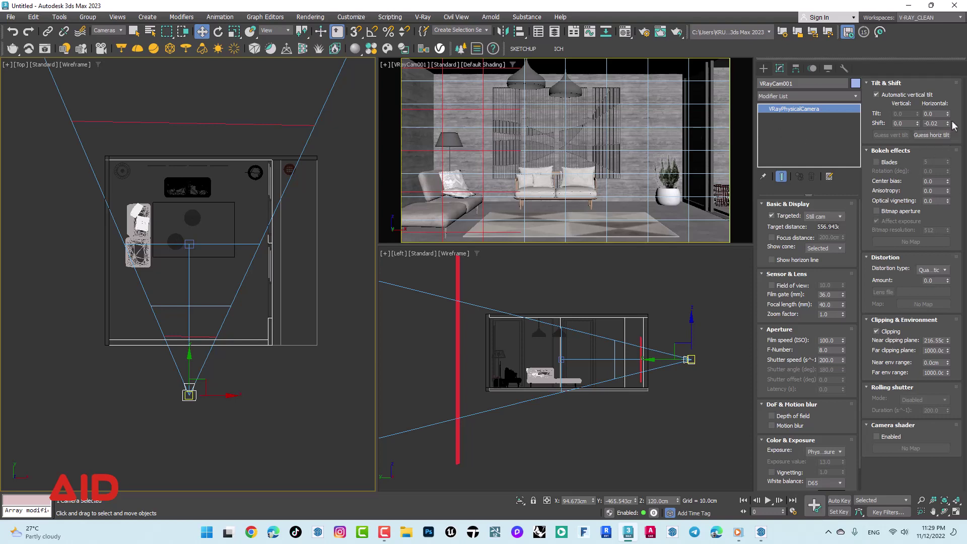
drag(948, 126, 943, 133)
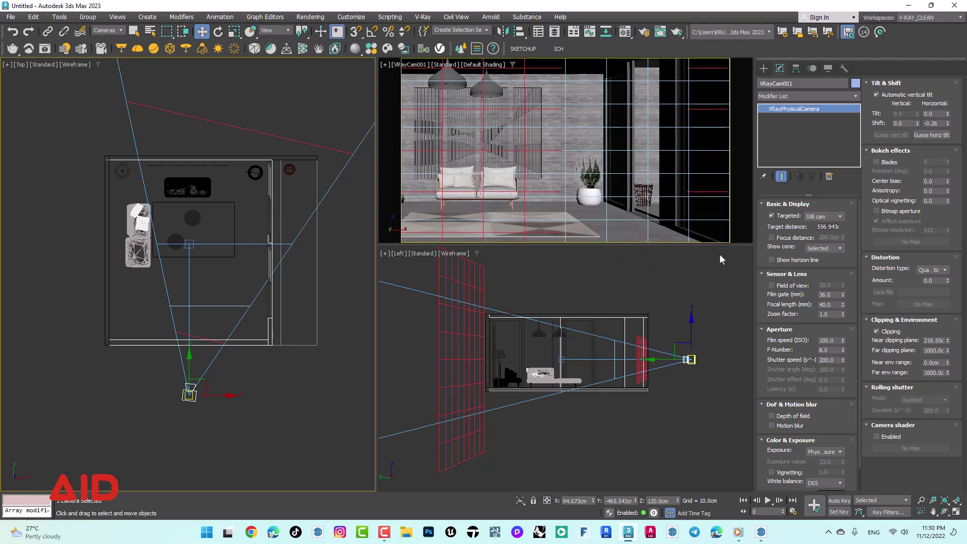
click(948, 122)
click(947, 125)
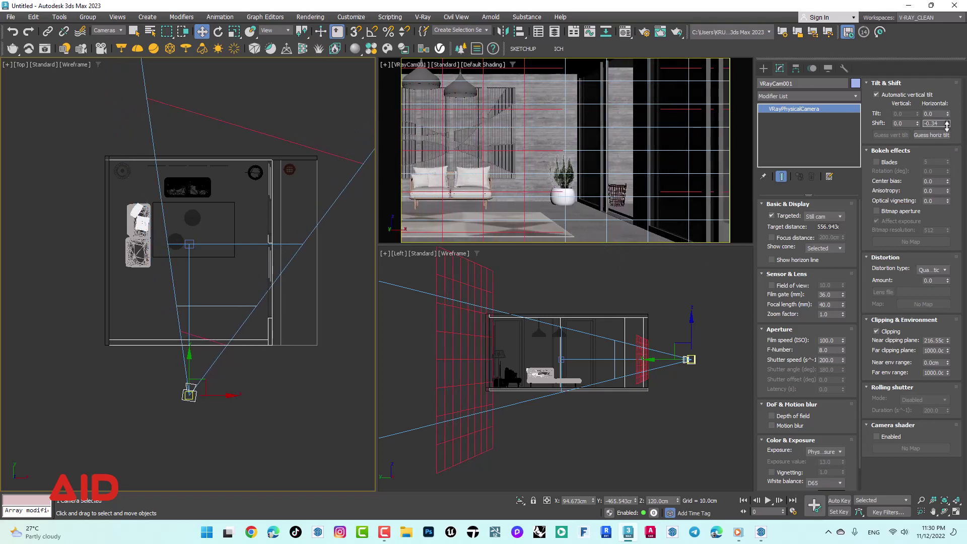
click(947, 125)
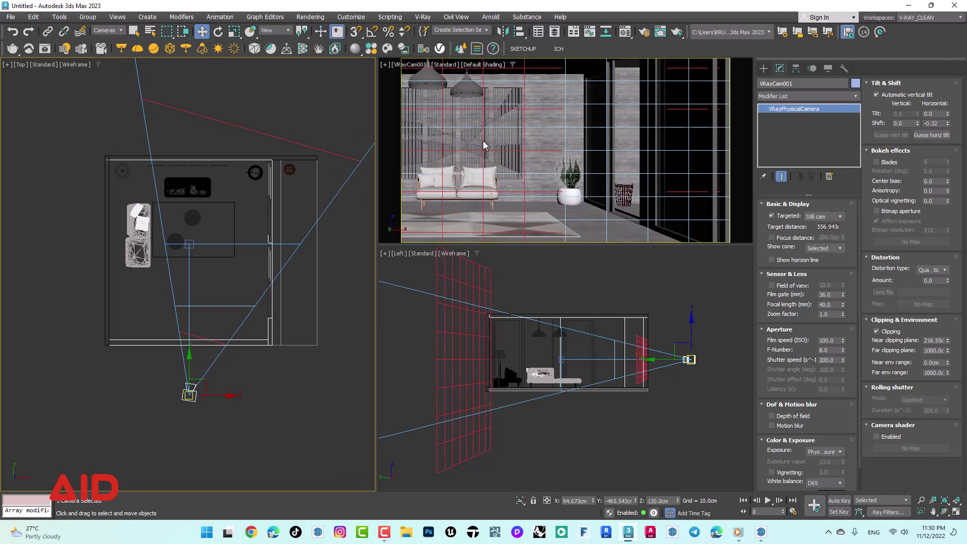
Reset the horizontal lens shift to 0.0, recentring the sofa, chair, lamp and plant.
right_click(948, 124)
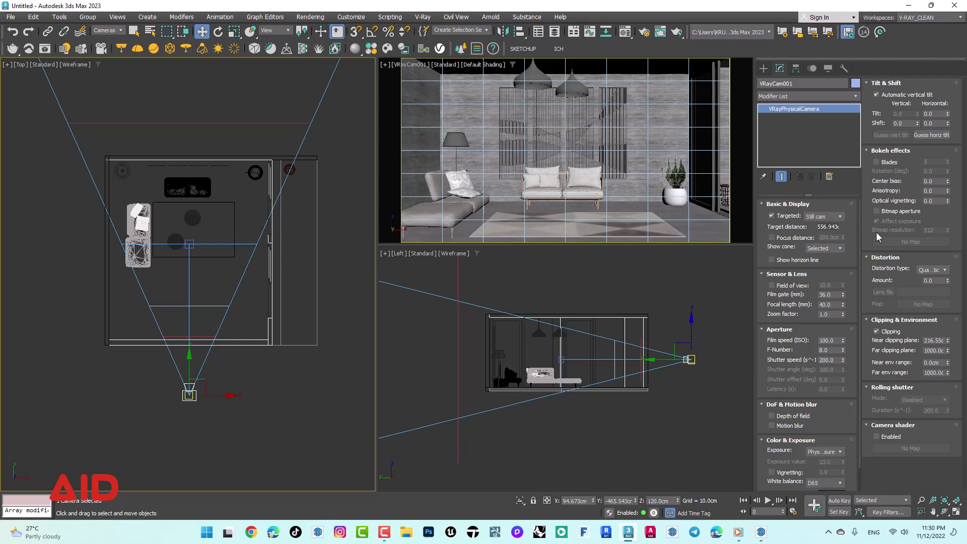
click(774, 215)
click(773, 216)
click(191, 243)
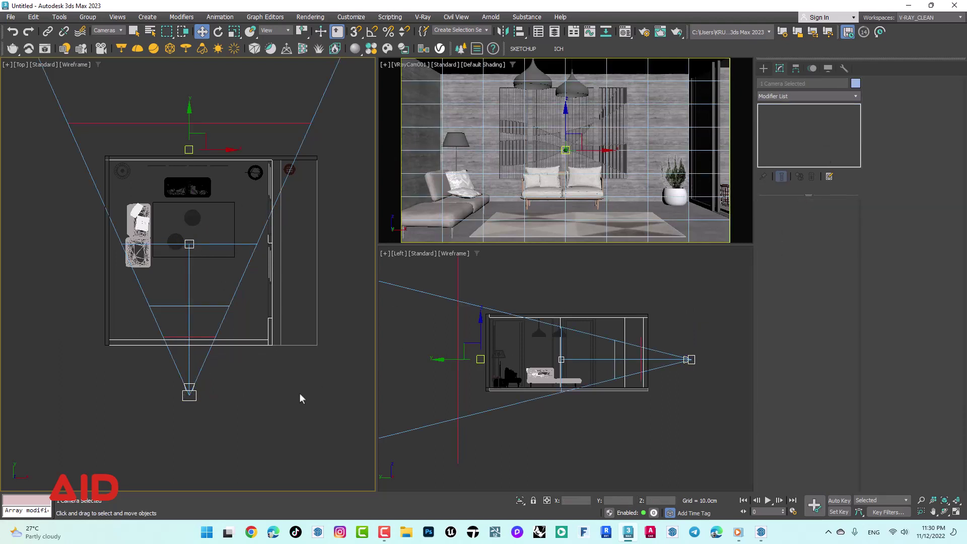
click(229, 400)
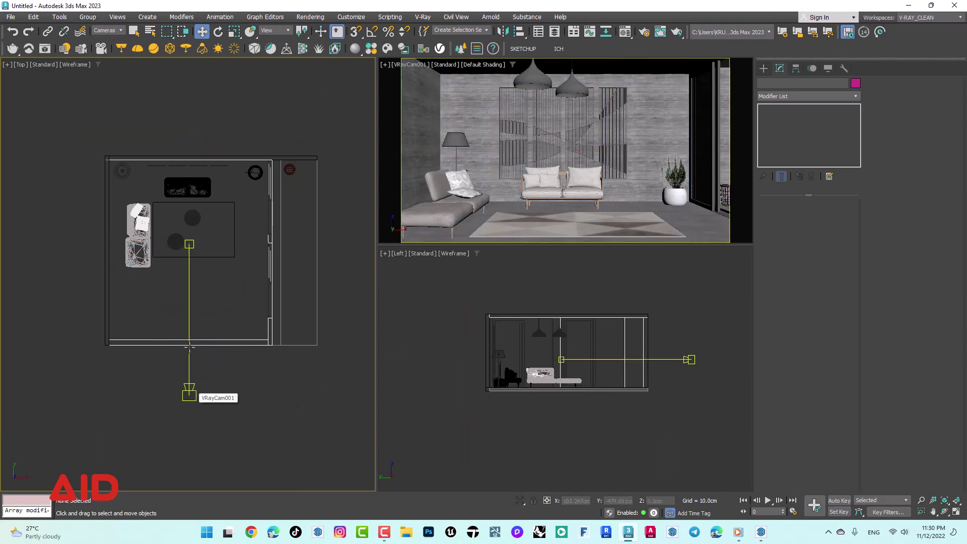
click(189, 317)
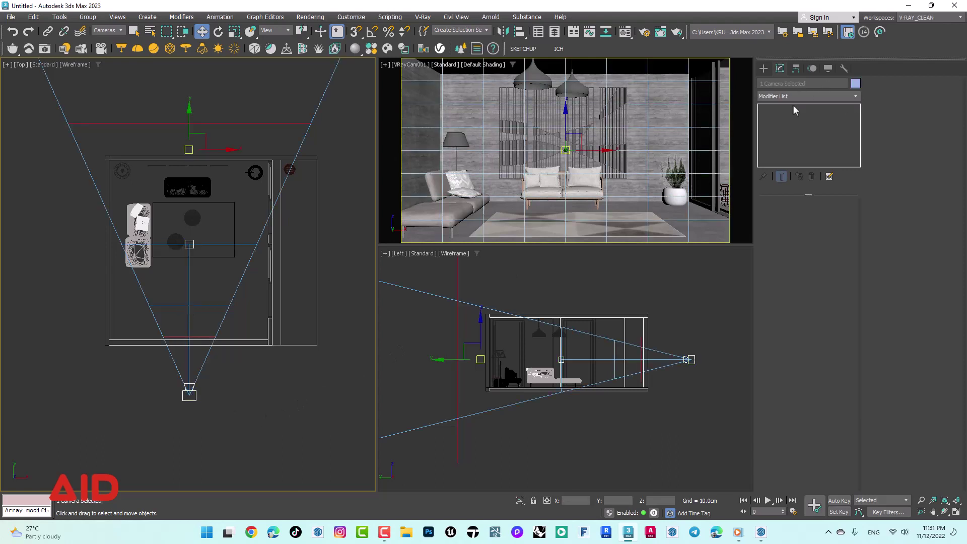
click(258, 406)
click(195, 399)
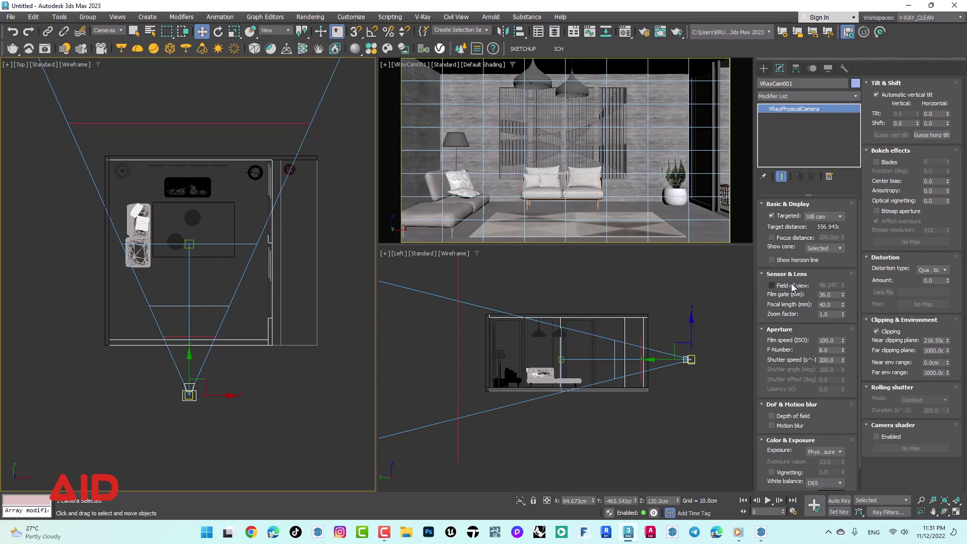
click(772, 259)
key(ctrl+d)
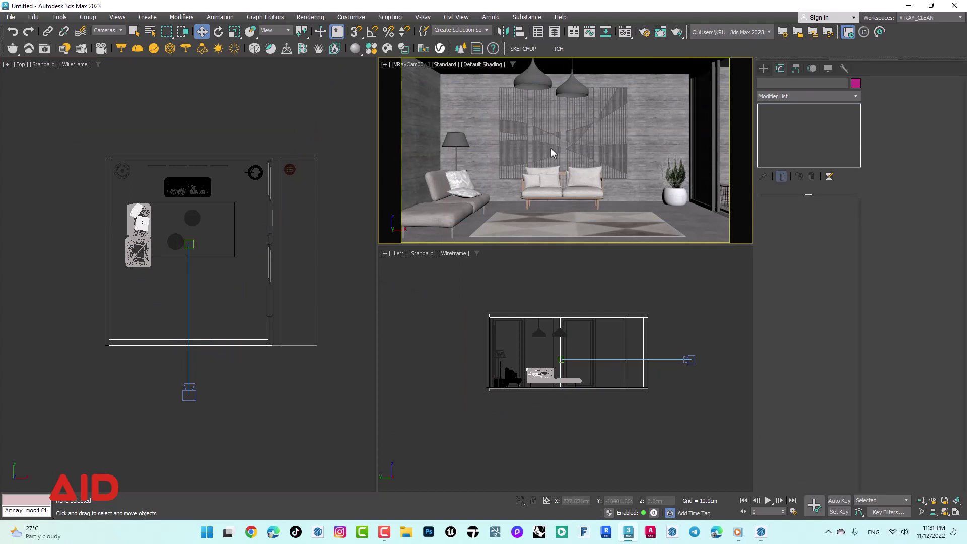
key(F3)
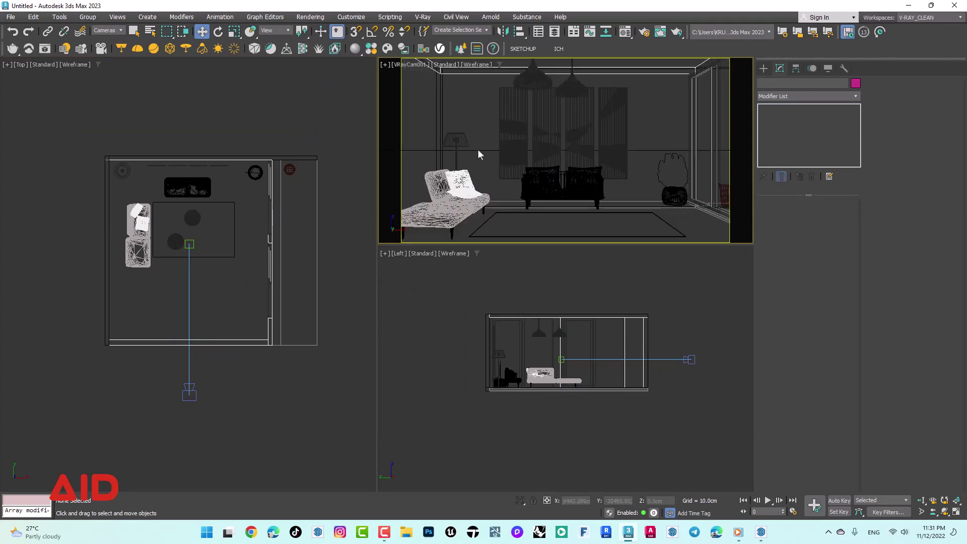
click(189, 394)
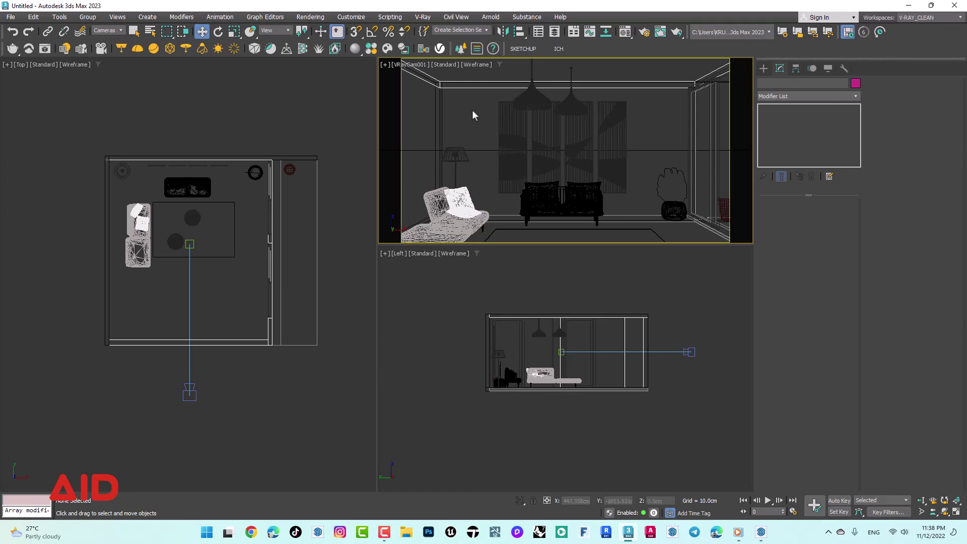
click(190, 394)
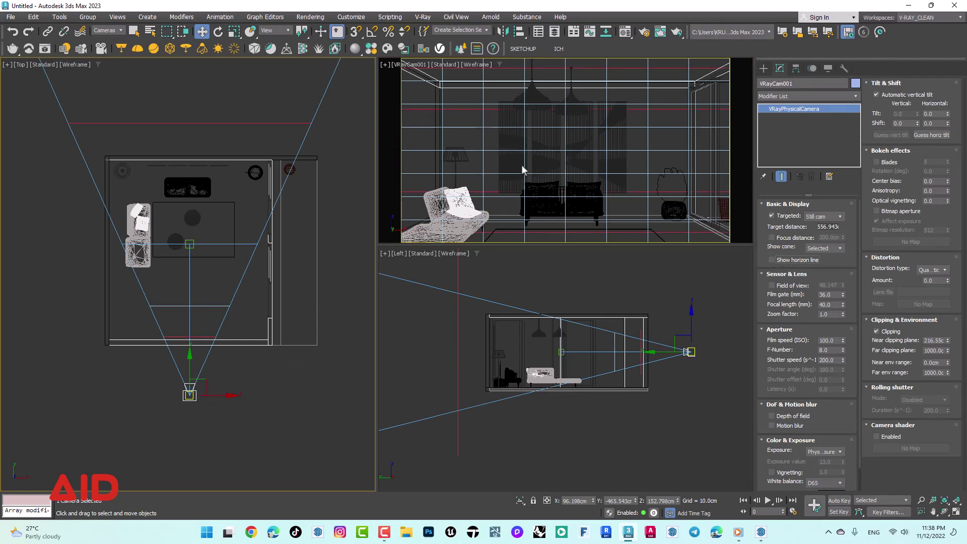
key(F3)
click(726, 185)
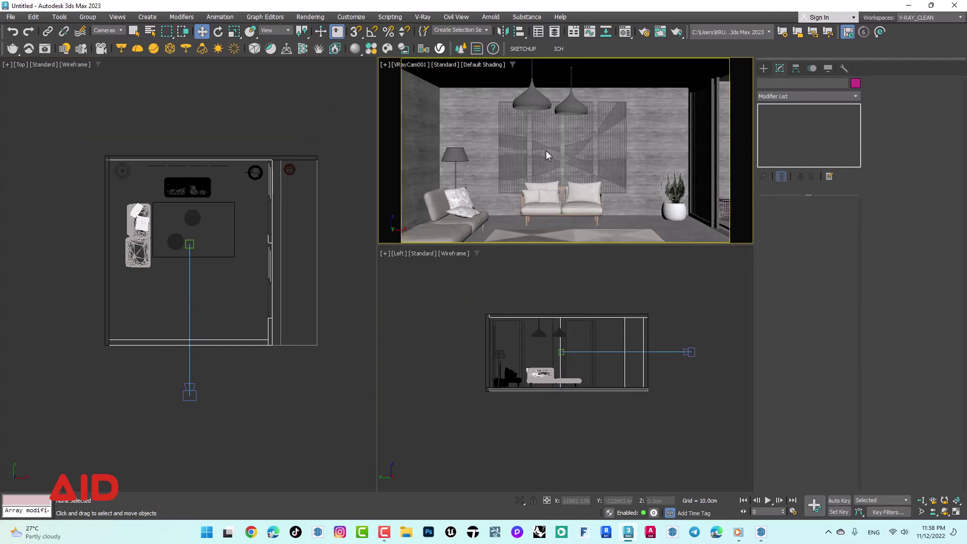
Select VRayCam001 and bring up its Sensor & Lens values: 36 mm film gate, 40 mm focal length.
click(190, 392)
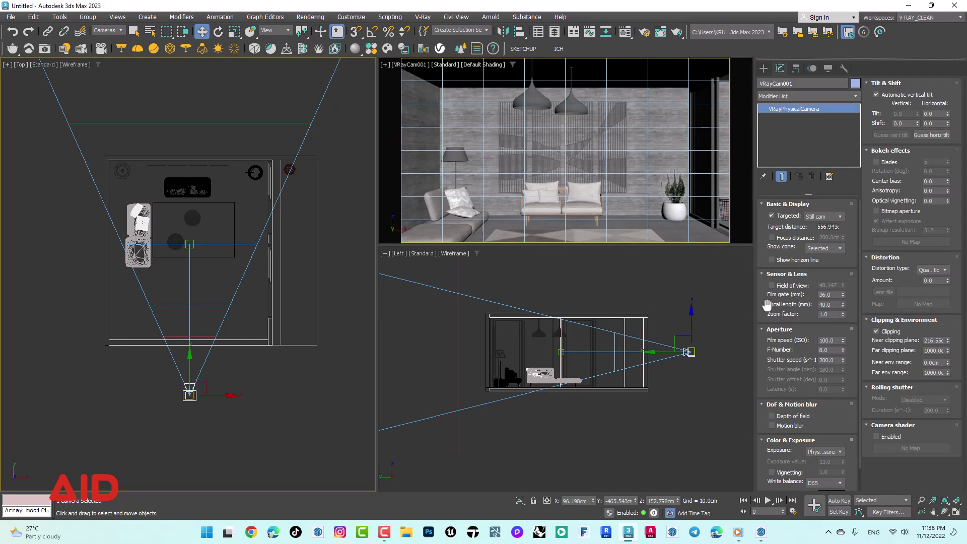
scroll(765, 292, down, 1)
scroll(758, 227, down, 2)
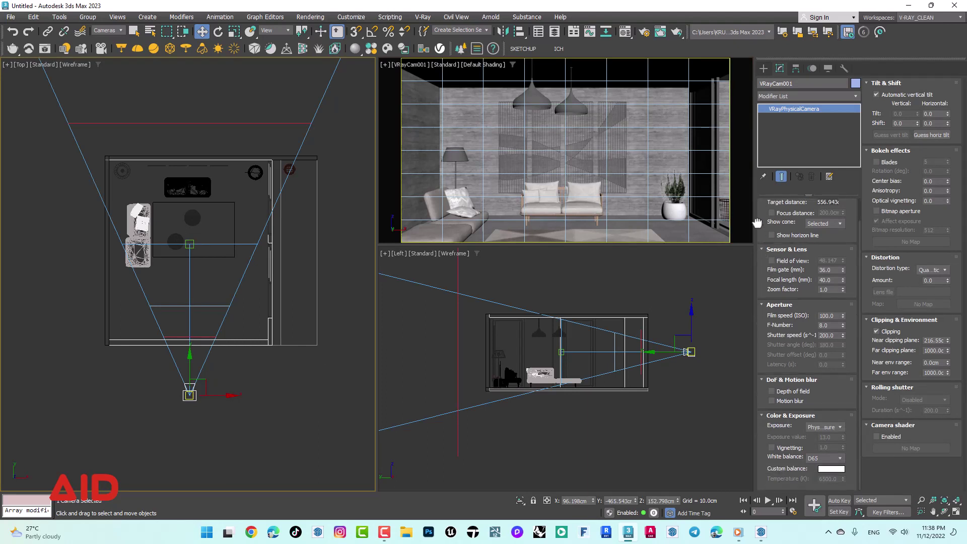
scroll(757, 220, up, 1)
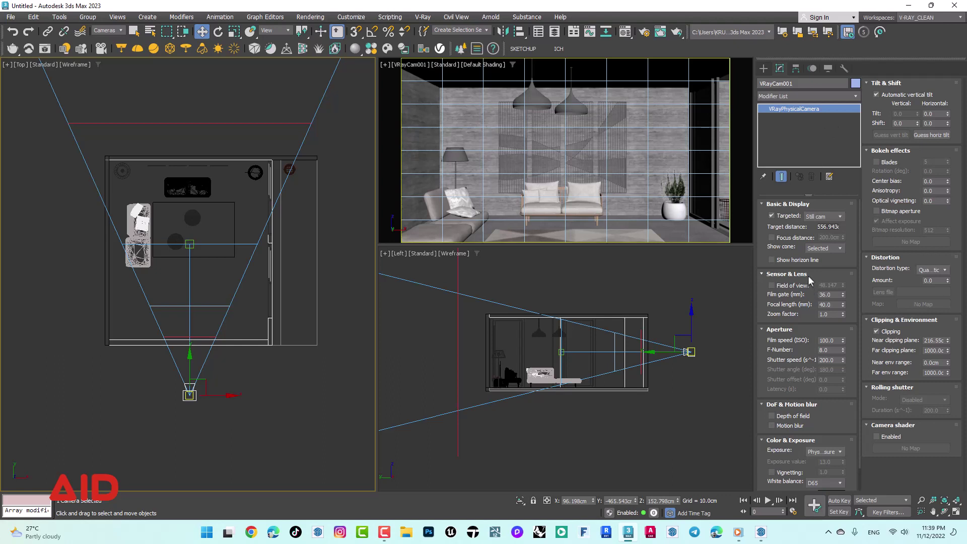
scroll(804, 252, down, 1)
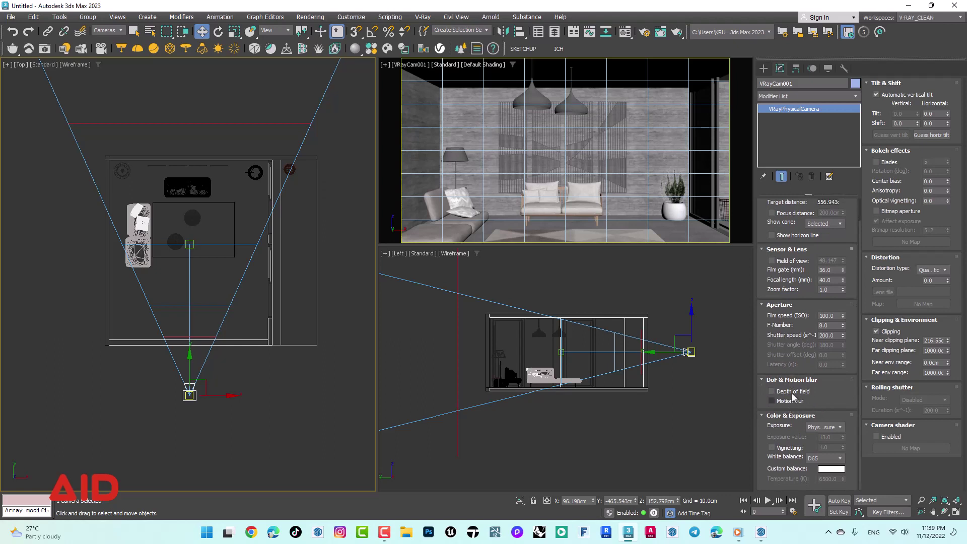
scroll(789, 367, up, 1)
scroll(789, 365, down, 1)
drag(787, 315, 778, 366)
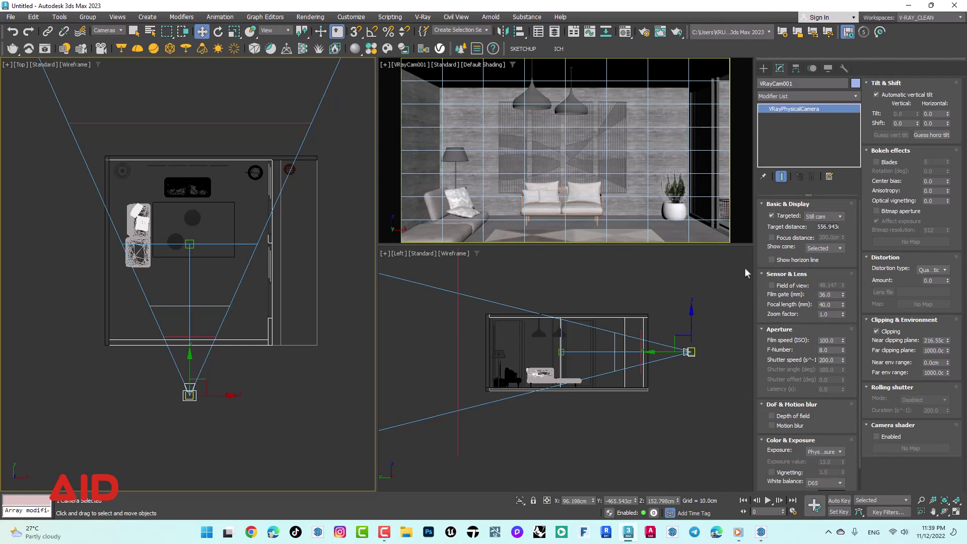
drag(794, 278, 793, 253)
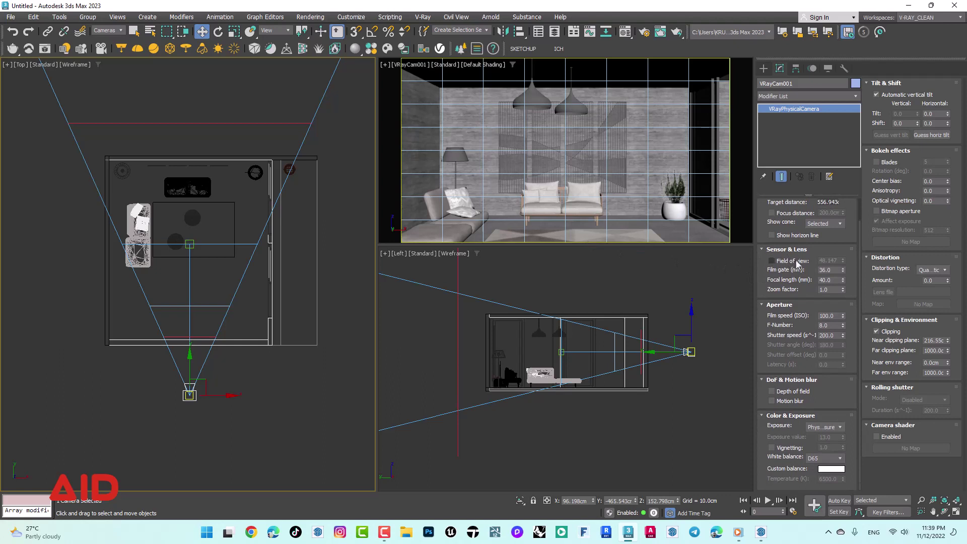
drag(796, 263, 793, 276)
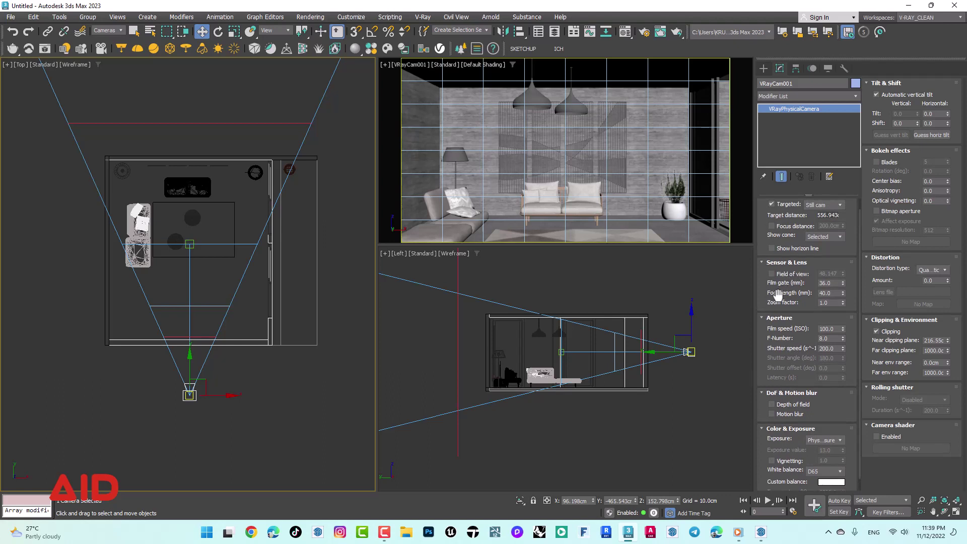
drag(776, 296, 777, 298)
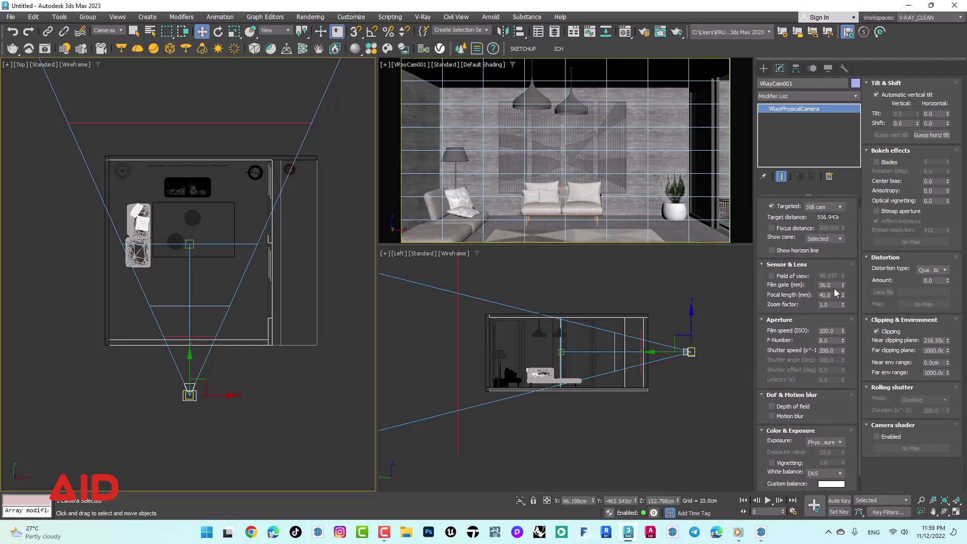
Try a 60 mm focal length in the camera's Sensor & Lens settings.
click(834, 285)
double_click(835, 285)
drag(834, 305, 798, 304)
click(798, 298)
double_click(834, 295)
text(60)
key(Return)
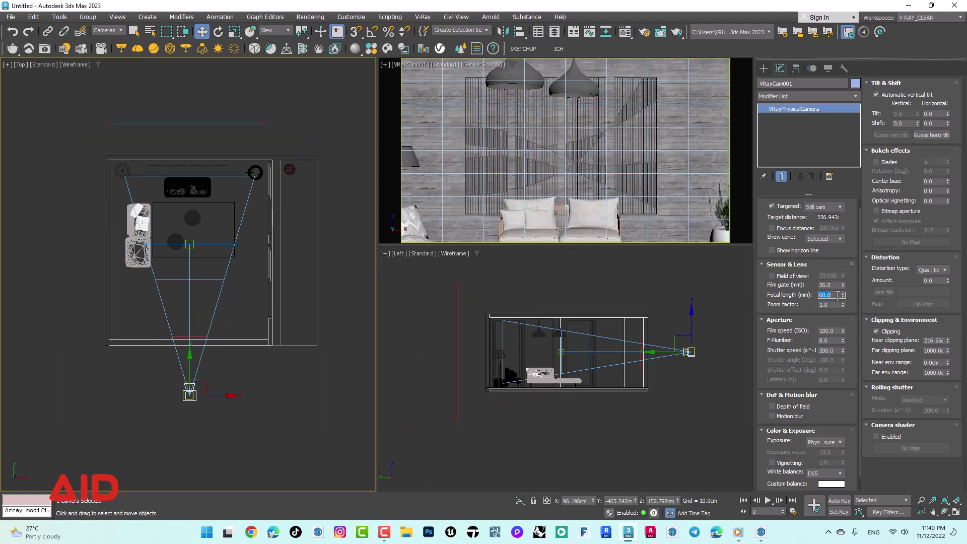
Test 30 and 35 mm, then settle on a 32 mm focal length and deselect the camera.
text(30)
key(Return)
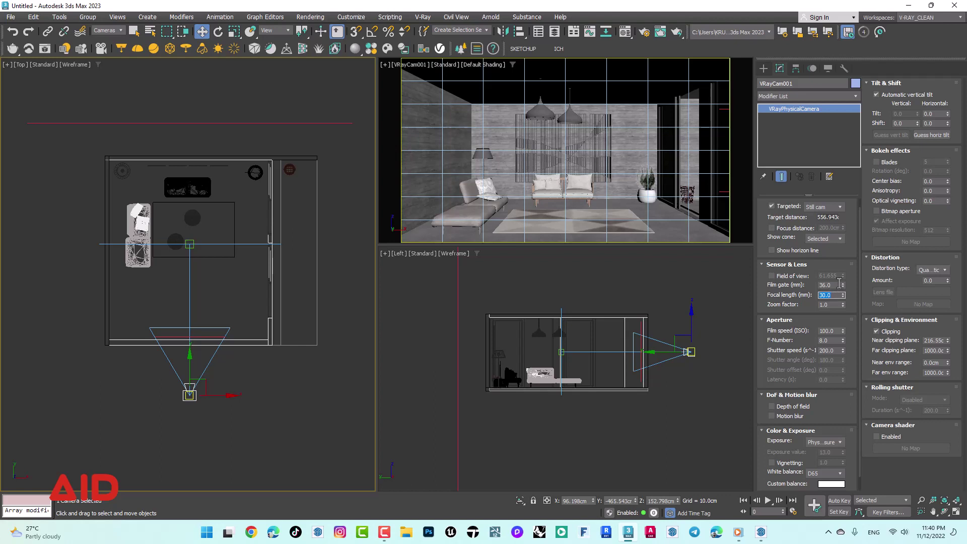
text(35)
key(Return)
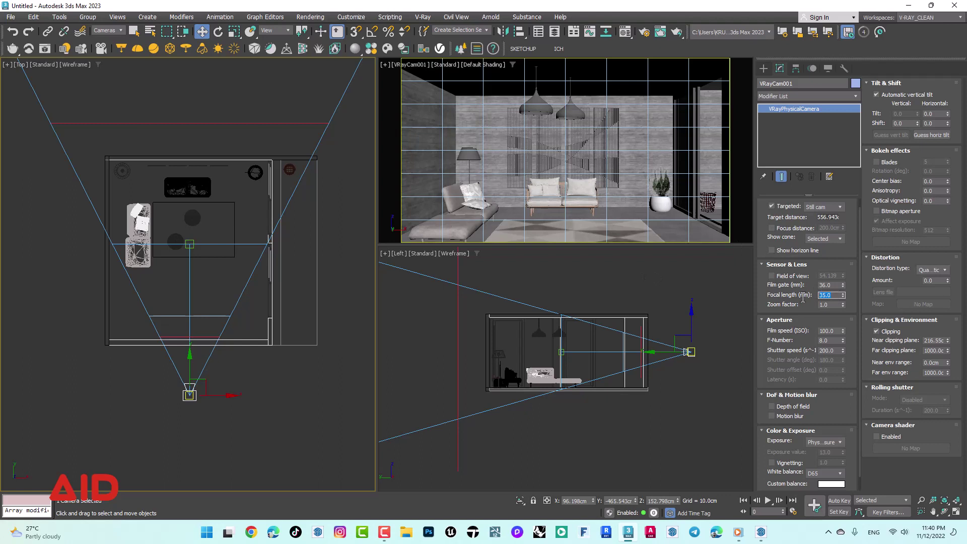
text(32)
key(Return)
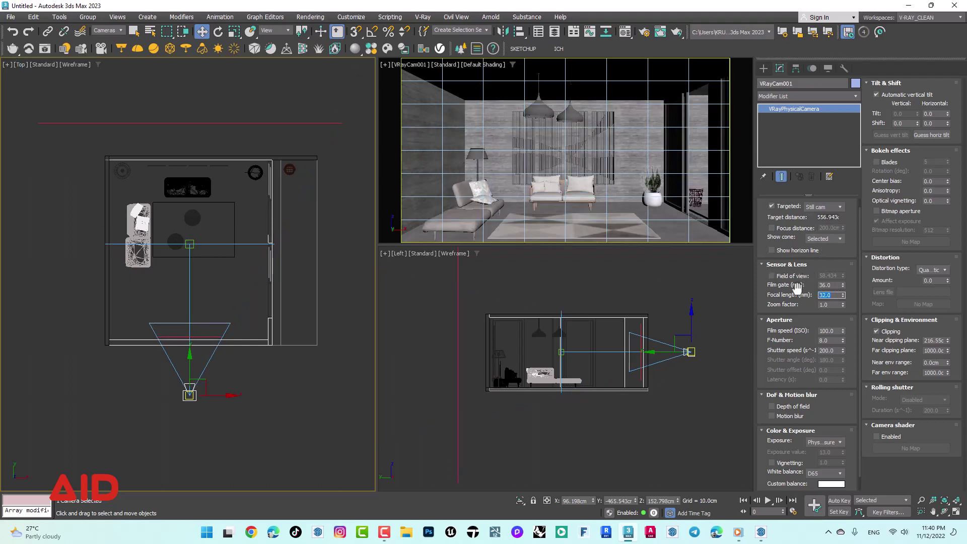
click(733, 216)
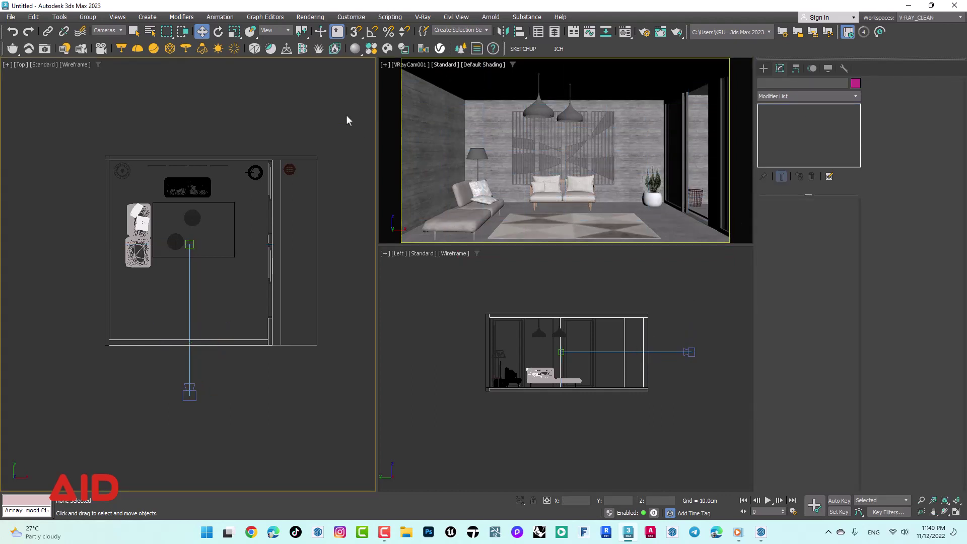
Select VRayCam001 to review its settings, then clear the selection.
click(189, 394)
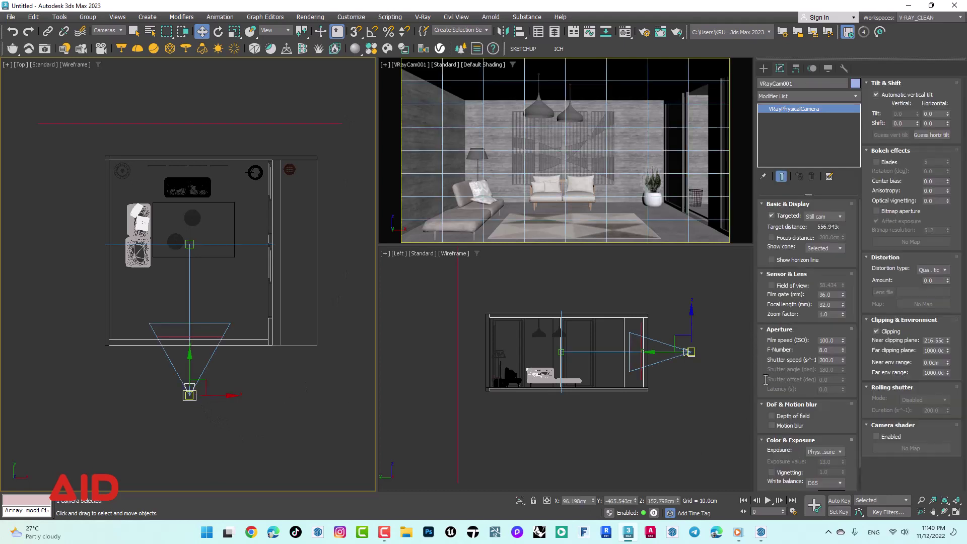
scroll(770, 378, down, 1)
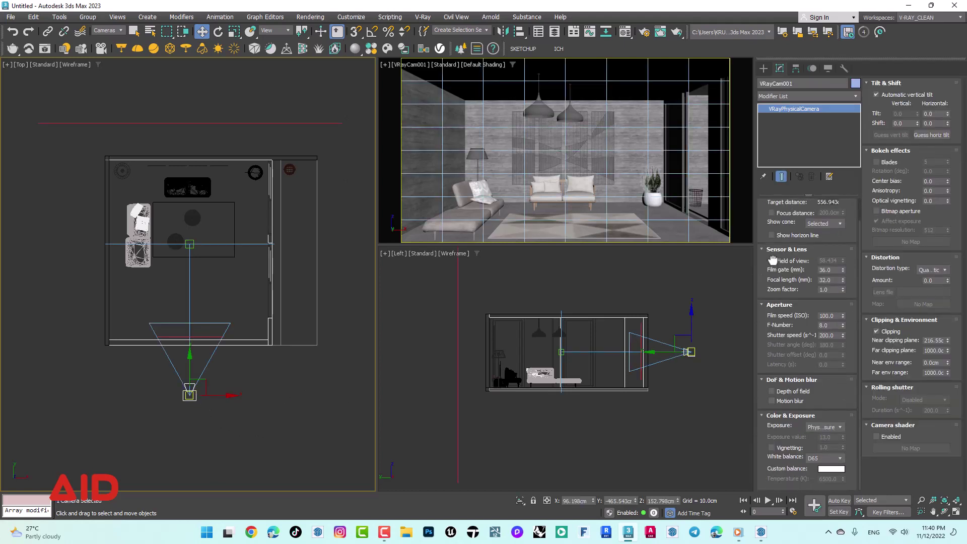
scroll(774, 396, up, 1)
scroll(778, 416, down, 1)
scroll(786, 383, up, 1)
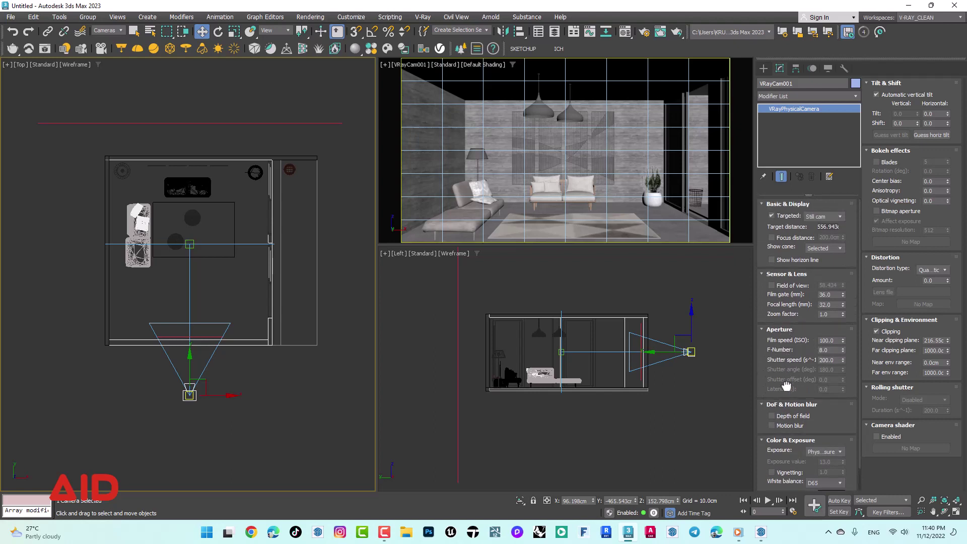
click(567, 286)
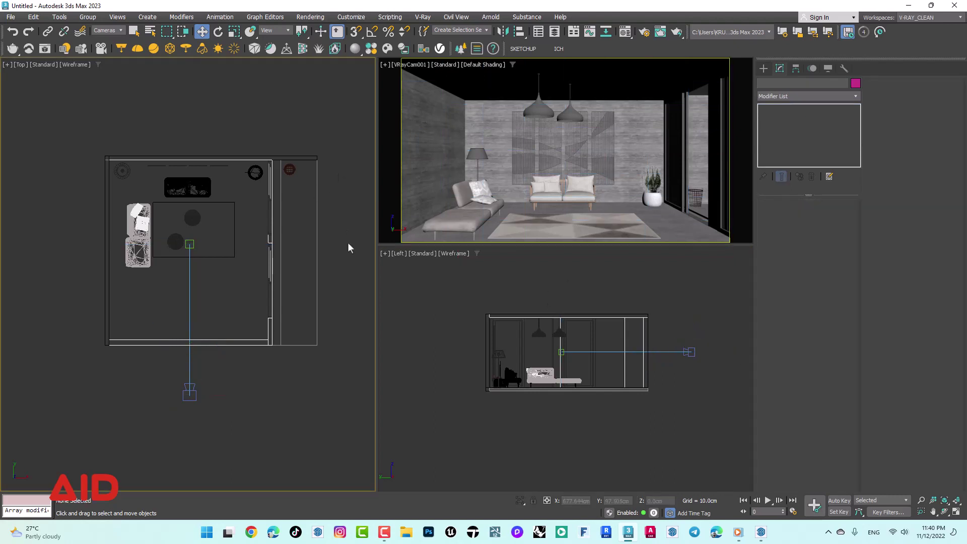
Restrict the Selection Filter to Cameras and select VRayCam001 in the Top viewport.
mouse_move(347, 243)
middle_down()
mouse_move(326, 281)
mouse_move(325, 266)
middle_up()
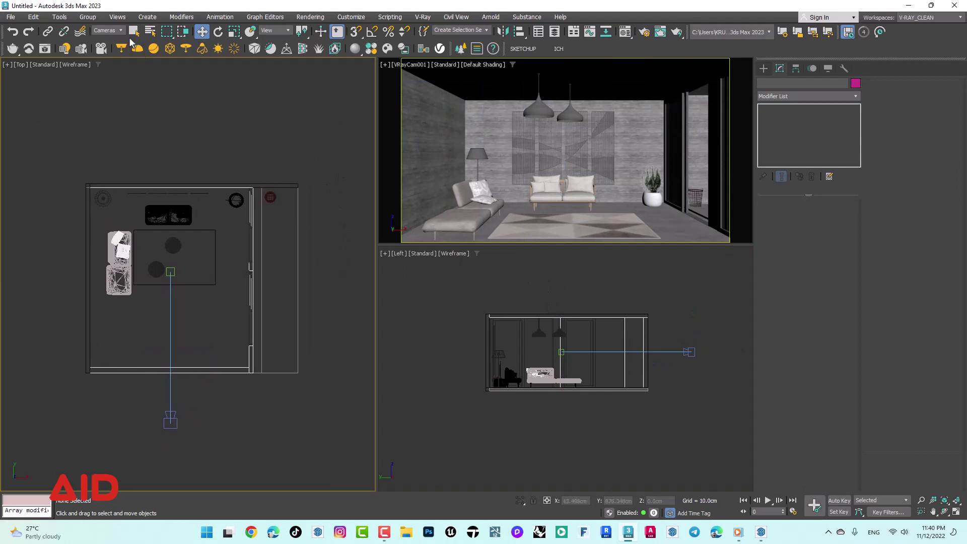
click(114, 31)
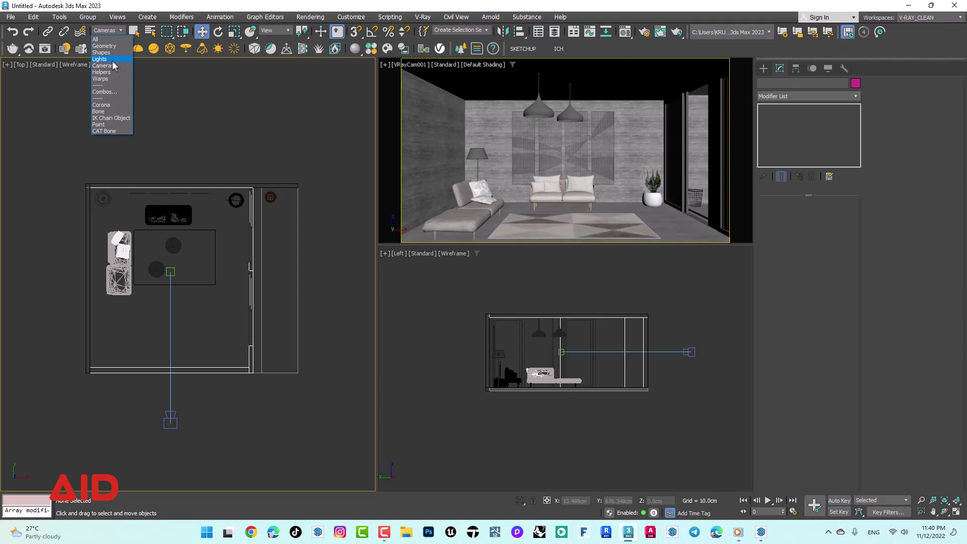
click(221, 100)
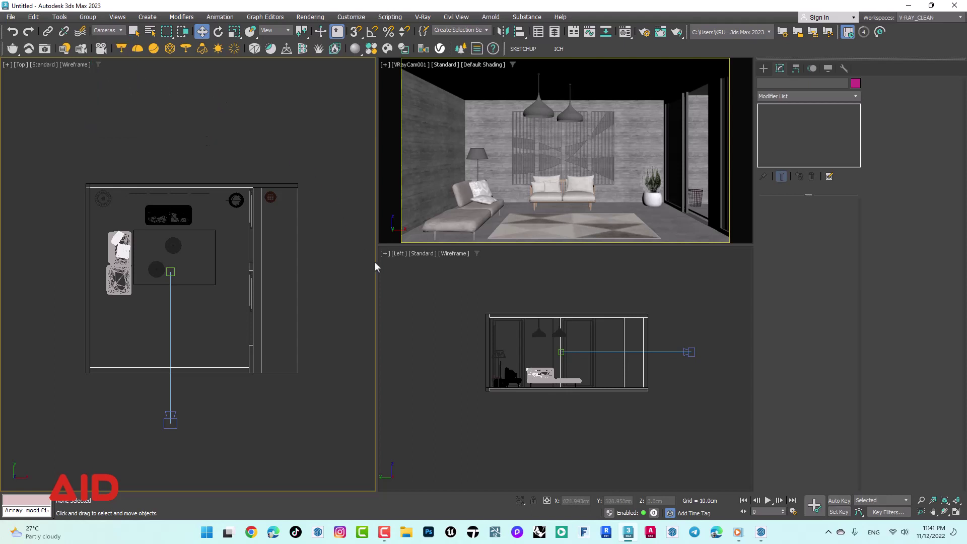
click(171, 421)
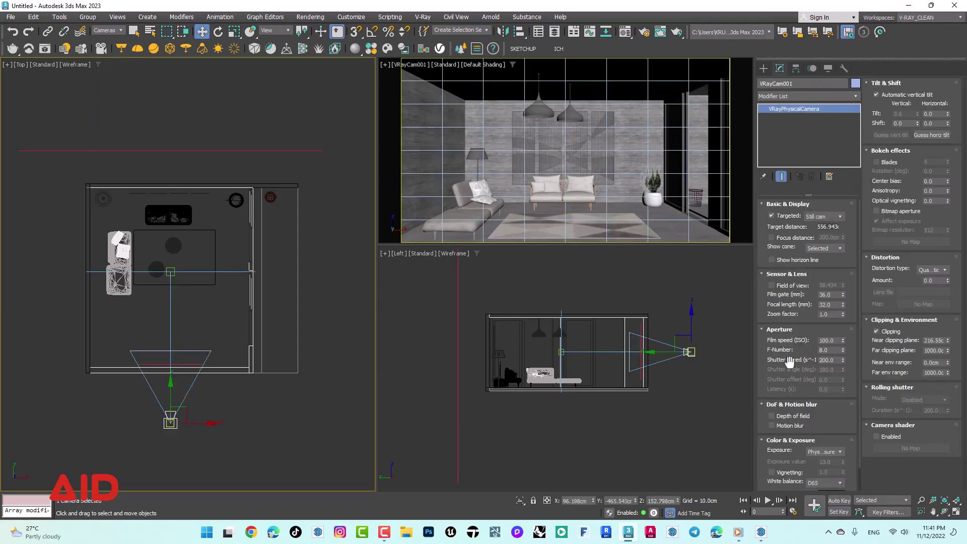
Set the camera's shutter speed to 50, dropping the exposure value to 11.644.
double_click(839, 361)
text(50)
key(Return)
drag(797, 358, 797, 329)
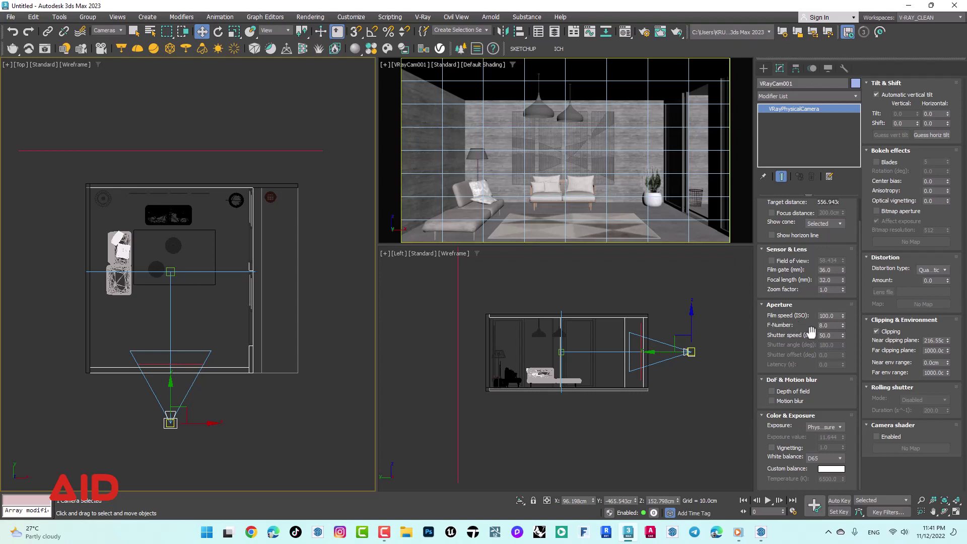
double_click(822, 328)
Set the Selection Filter to Lights and deselect the camera.
middle_drag(308, 317, 295, 318)
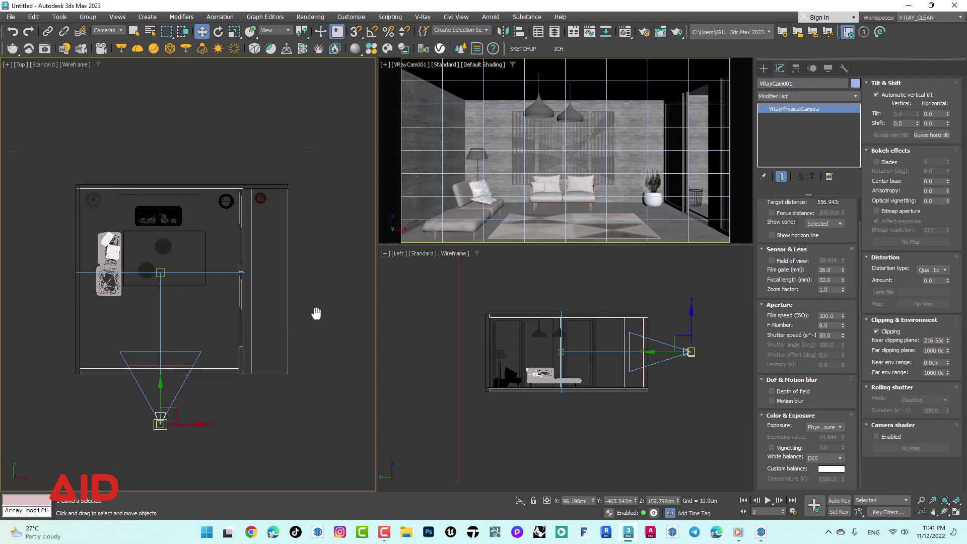
click(118, 32)
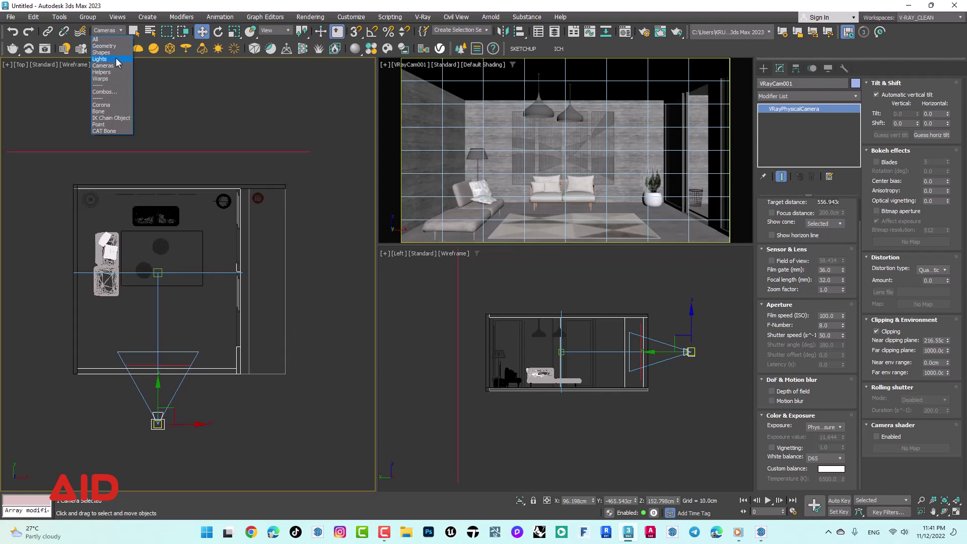
click(116, 56)
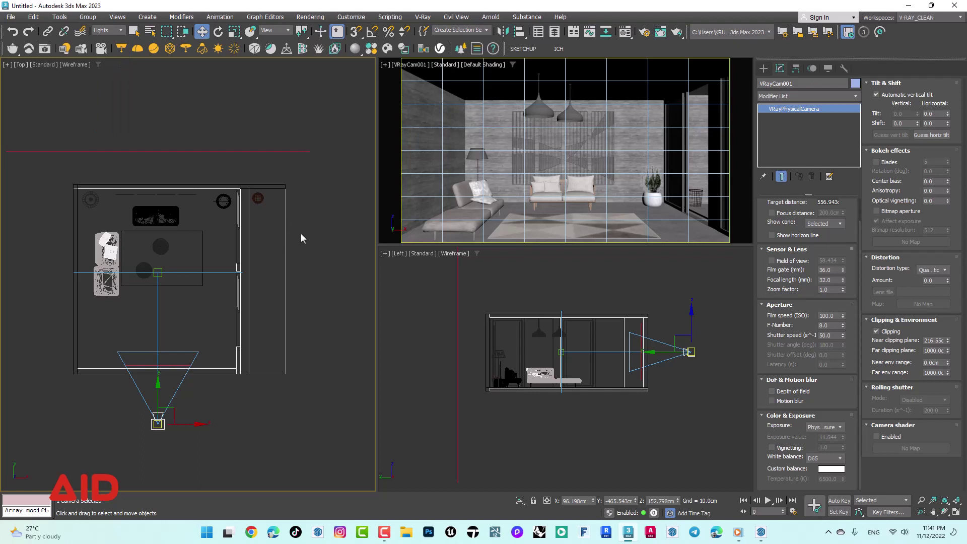
click(395, 225)
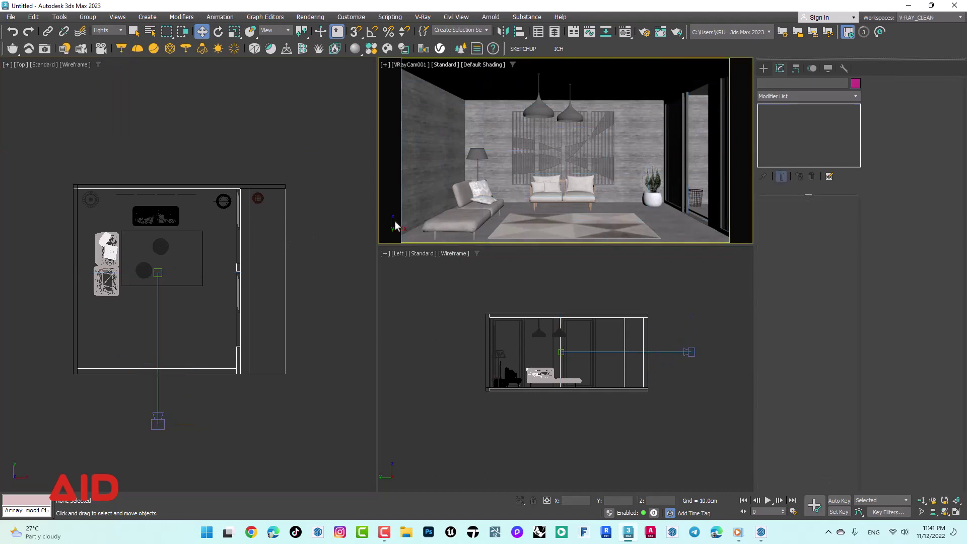
Open Render Setup and make the camera viewport active.
click(644, 32)
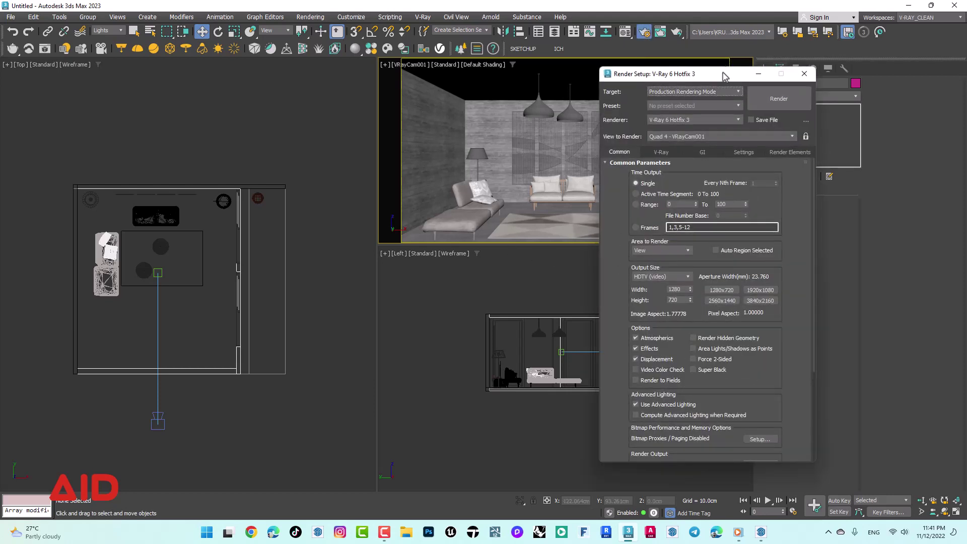
drag(724, 75, 541, 92)
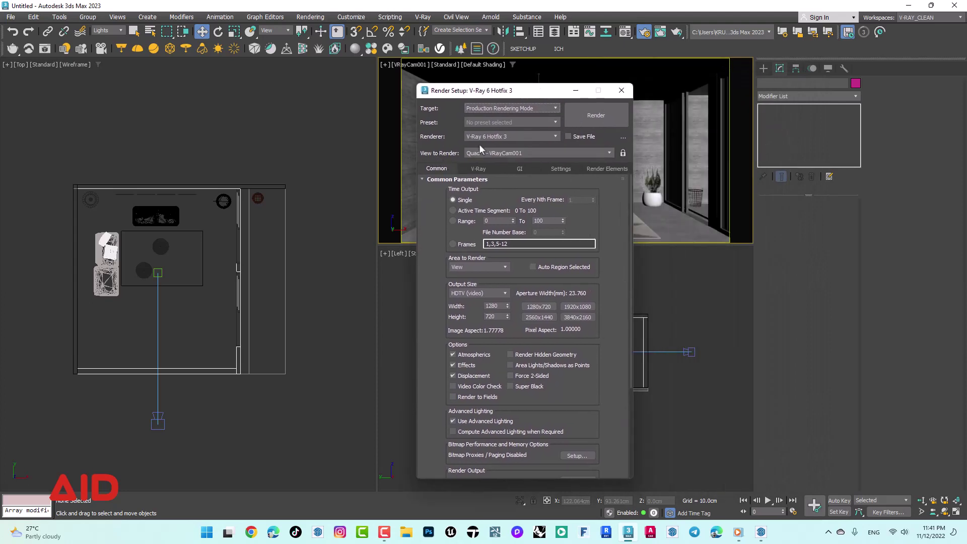
click(329, 115)
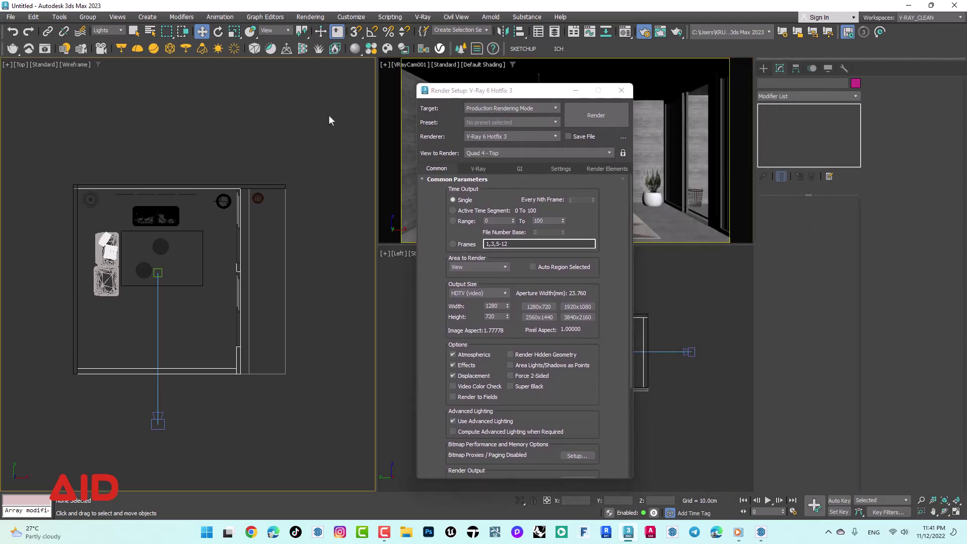
click(396, 300)
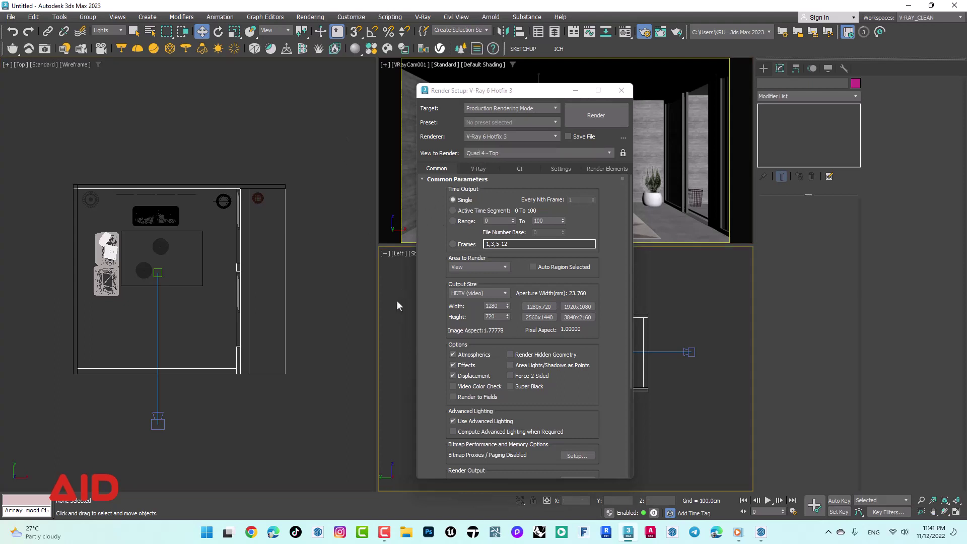
click(391, 208)
Set View to Render to Quad 4 - VRayCam001 and move the dialog to the right.
click(478, 153)
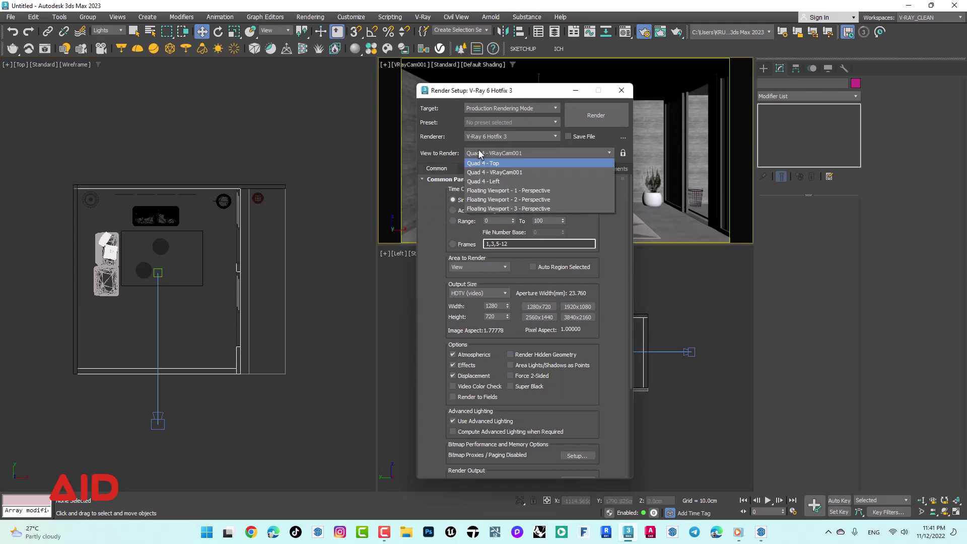
click(480, 179)
click(486, 154)
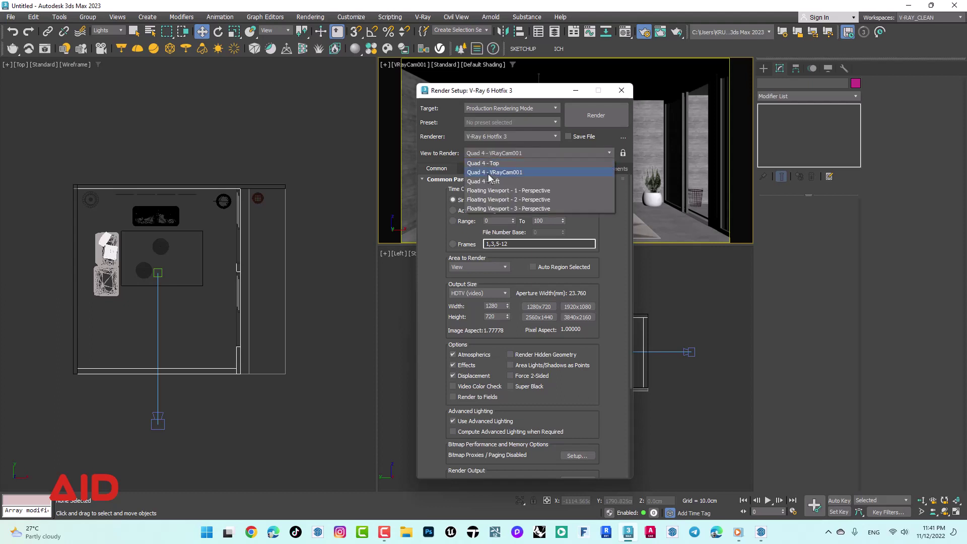
click(487, 180)
click(490, 156)
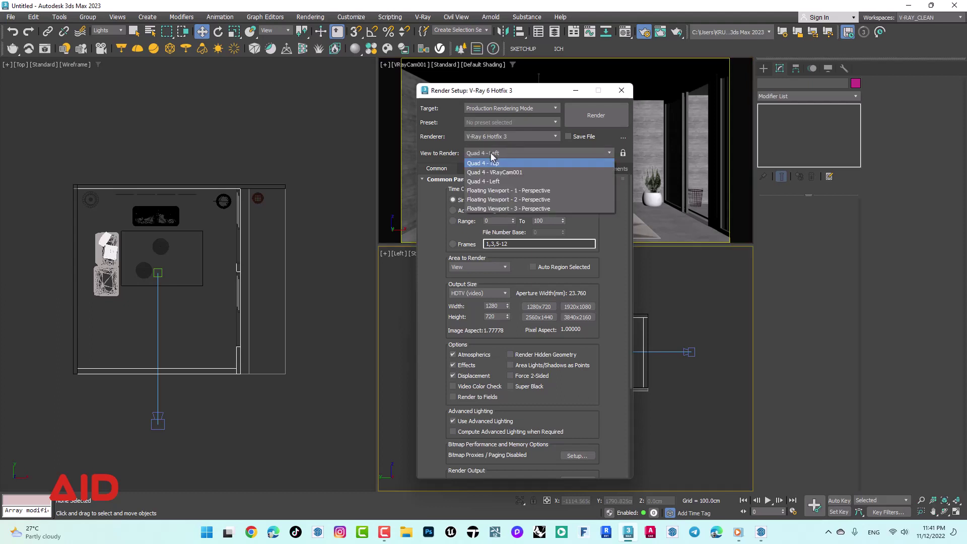
click(507, 172)
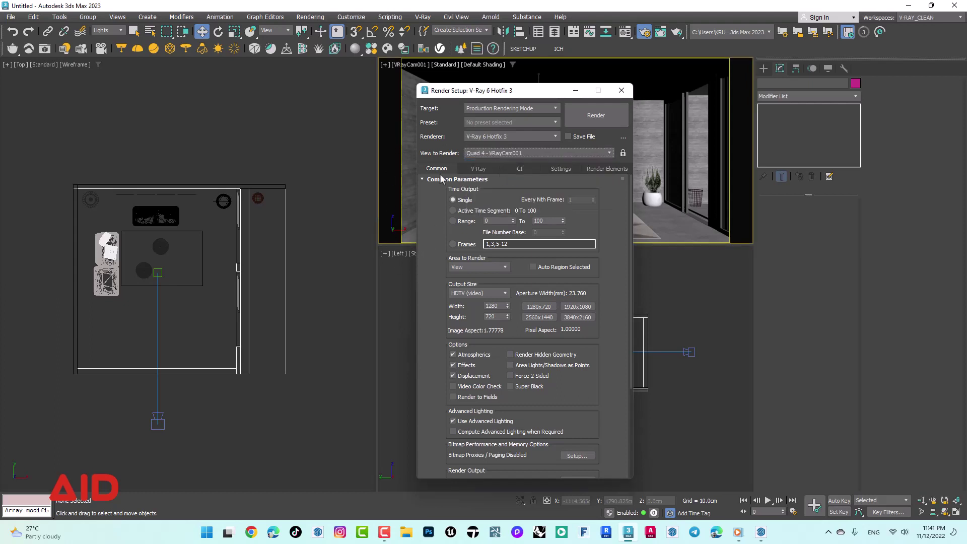
click(385, 125)
mouse_move(455, 94)
mouse_down()
mouse_move(740, 101)
mouse_move(720, 89)
mouse_up()
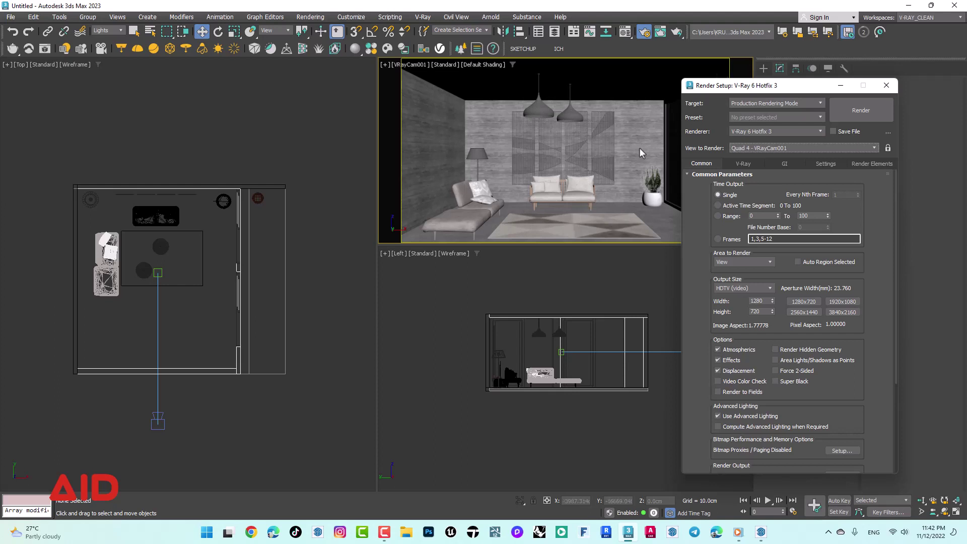
Lock View to Render on Quad 4 - VRayCam001.
click(887, 148)
click(385, 153)
mouse_move(734, 90)
mouse_down()
mouse_move(609, 95)
mouse_move(712, 95)
mouse_up()
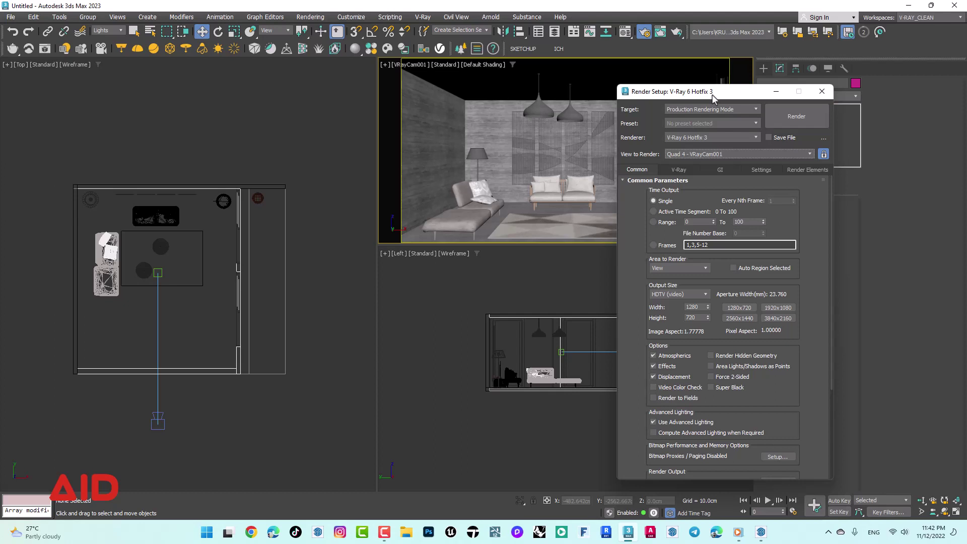
Show the V-Ray tab settings (Progressive sampler, Reinhard mapping) and check the viewport shading options.
click(672, 170)
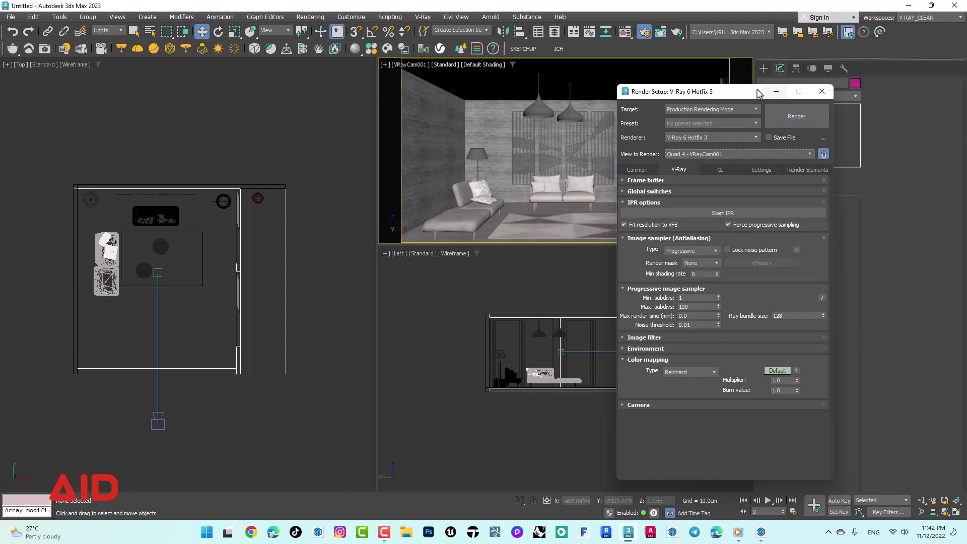
drag(719, 96, 727, 89)
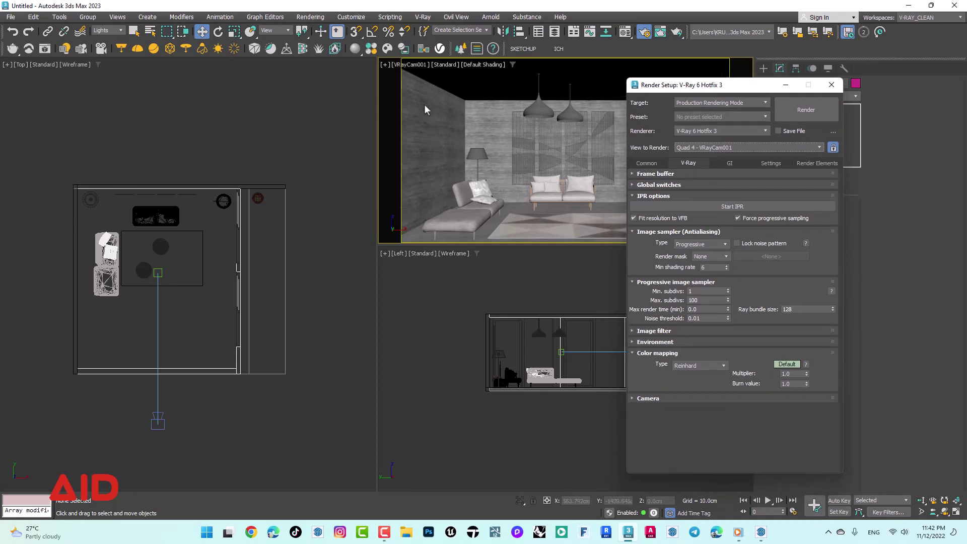
click(444, 64)
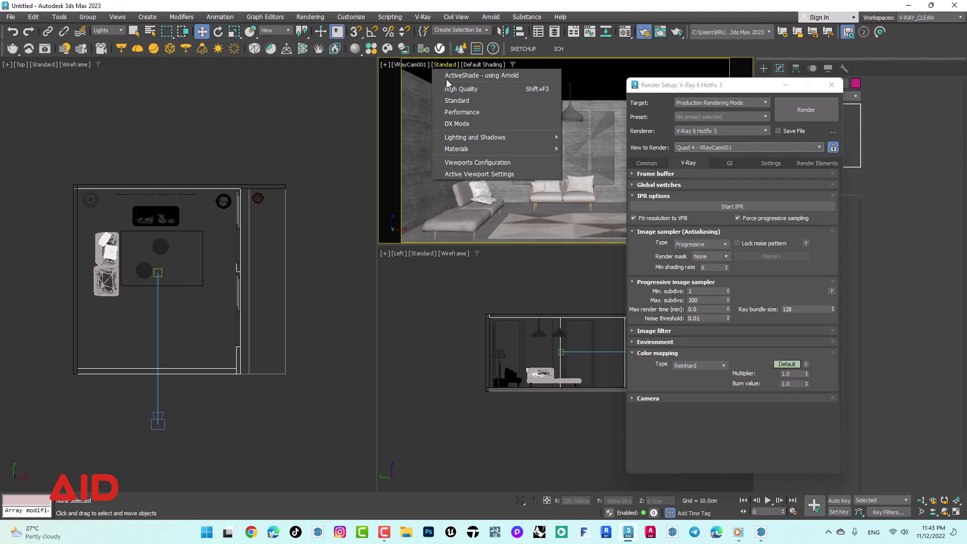
click(394, 86)
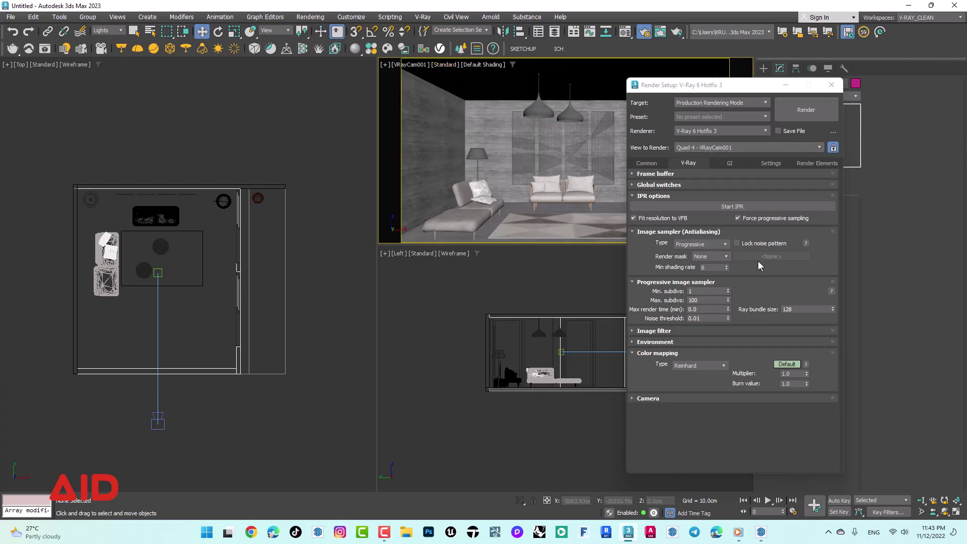
Resume the tutorial video briefly, then minimize Media Player to return to 3ds Max.
click(737, 532)
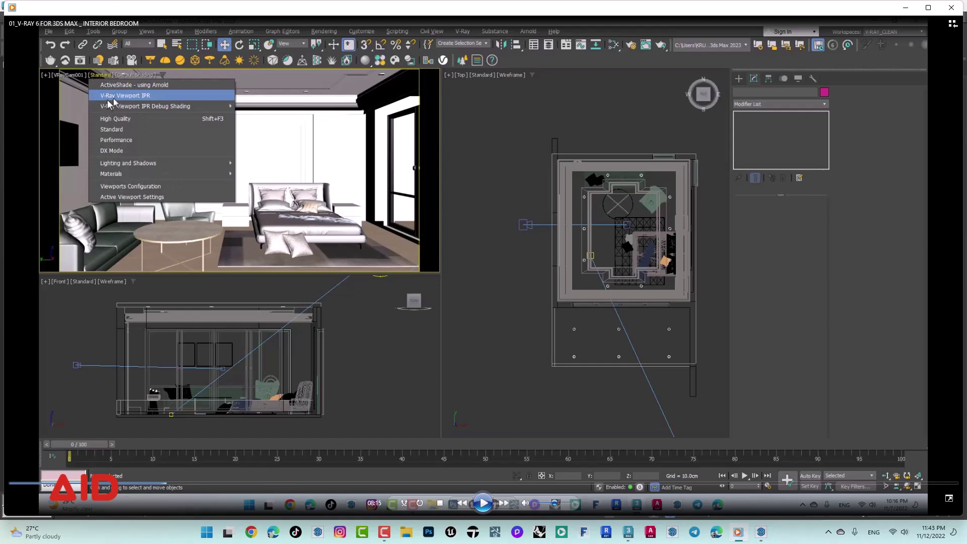
click(482, 502)
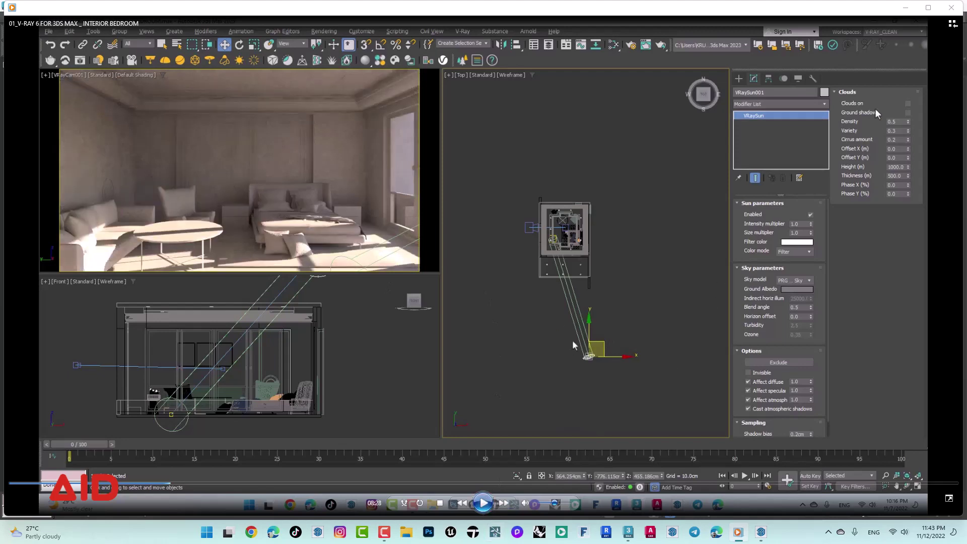
click(905, 7)
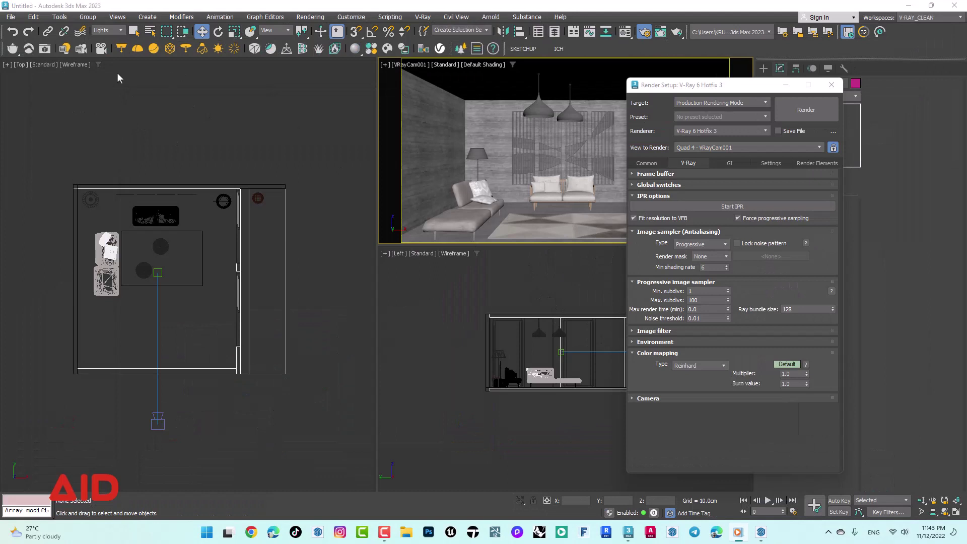
Open the V-Ray Frame Buffer and start rendering the VRayCam001 view.
click(46, 49)
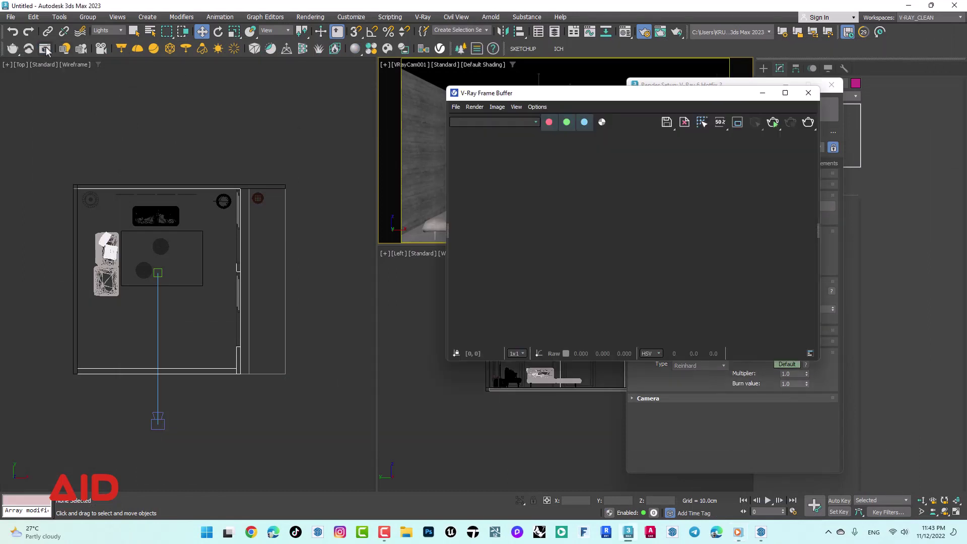
drag(483, 96, 223, 119)
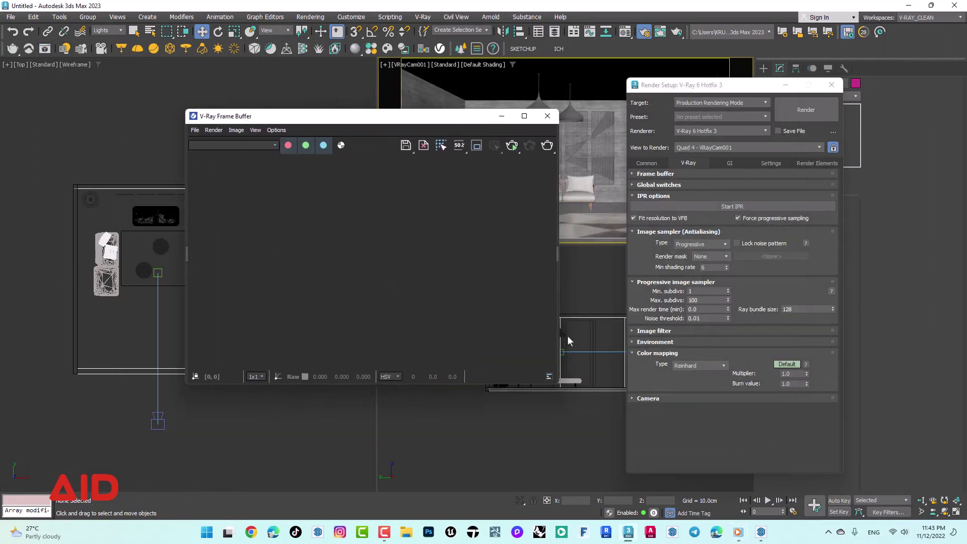
click(554, 267)
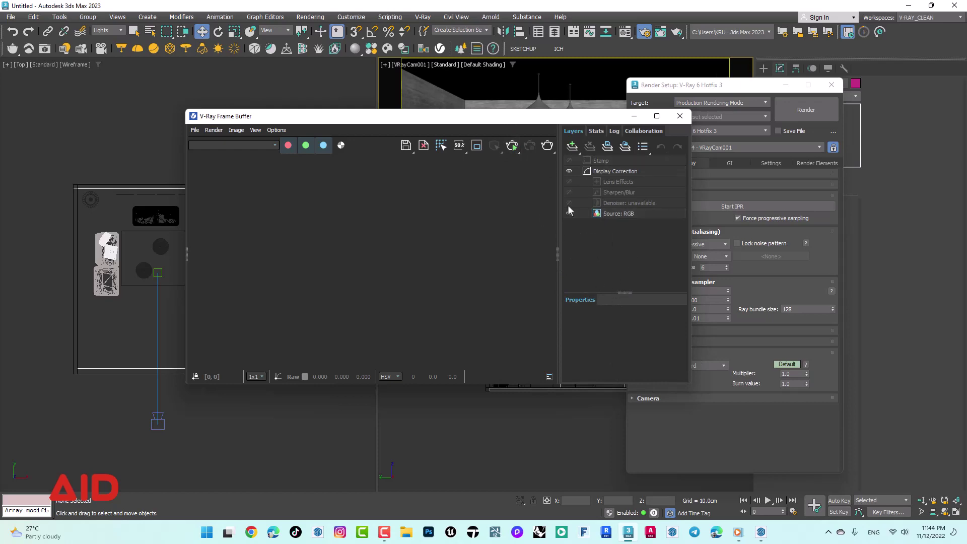
mouse_move(516, 119)
mouse_down()
mouse_move(726, 351)
mouse_move(642, 153)
mouse_up()
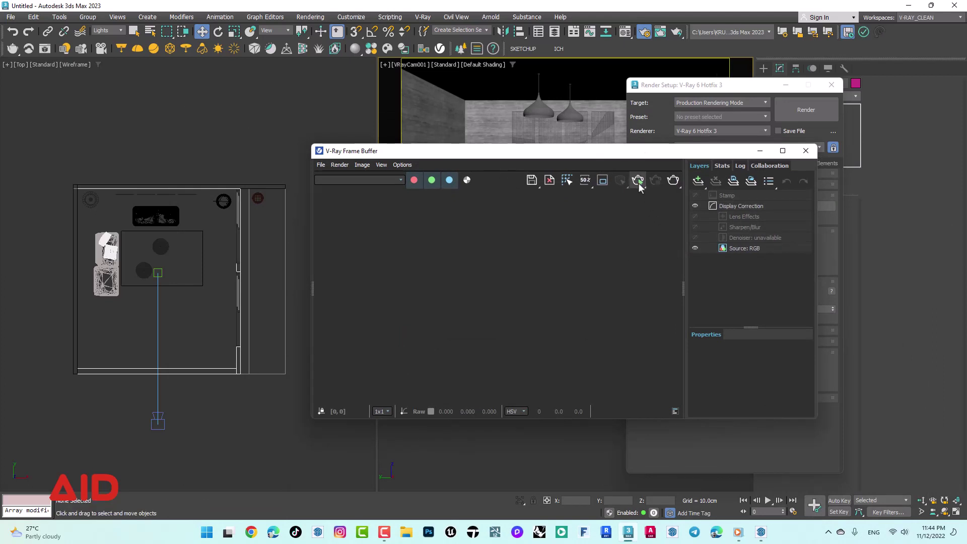
click(638, 182)
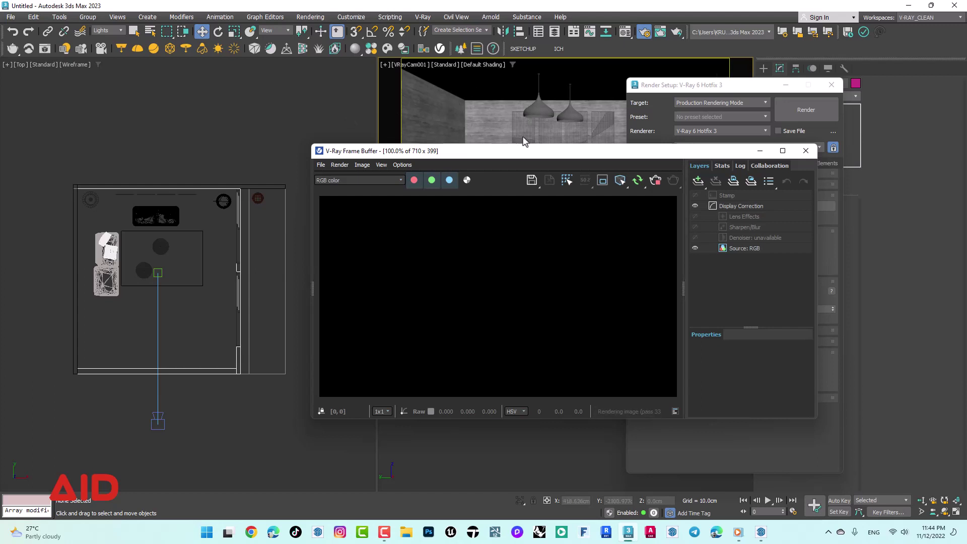
Rearrange the frame buffer and Render Setup windows, then stop the render.
drag(503, 150, 570, 118)
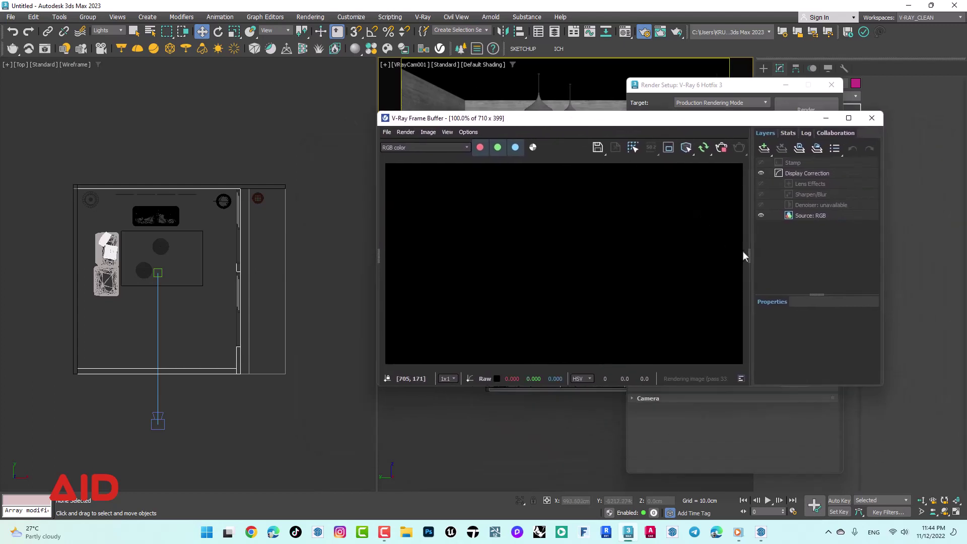
click(751, 256)
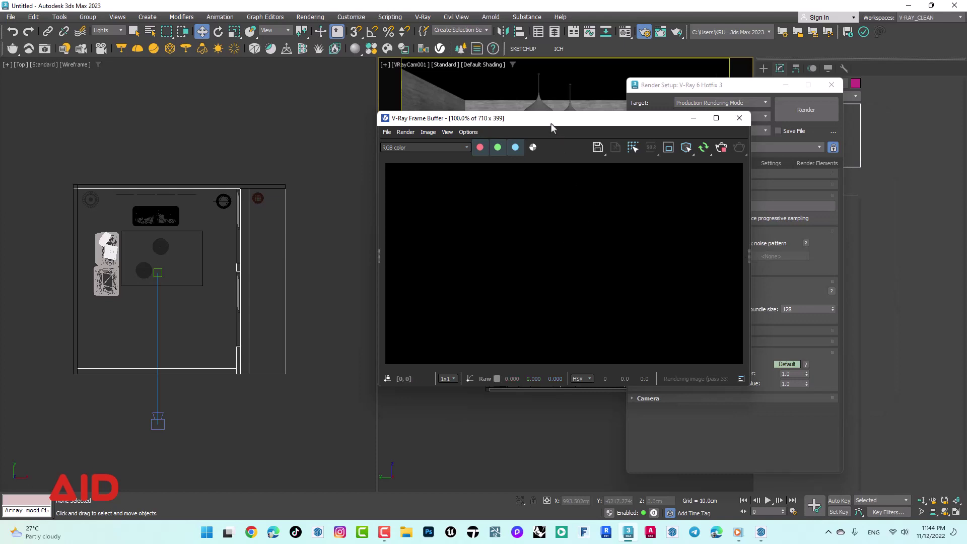
mouse_move(554, 122)
mouse_down()
mouse_move(966, 196)
mouse_move(624, 126)
mouse_move(627, 116)
mouse_up()
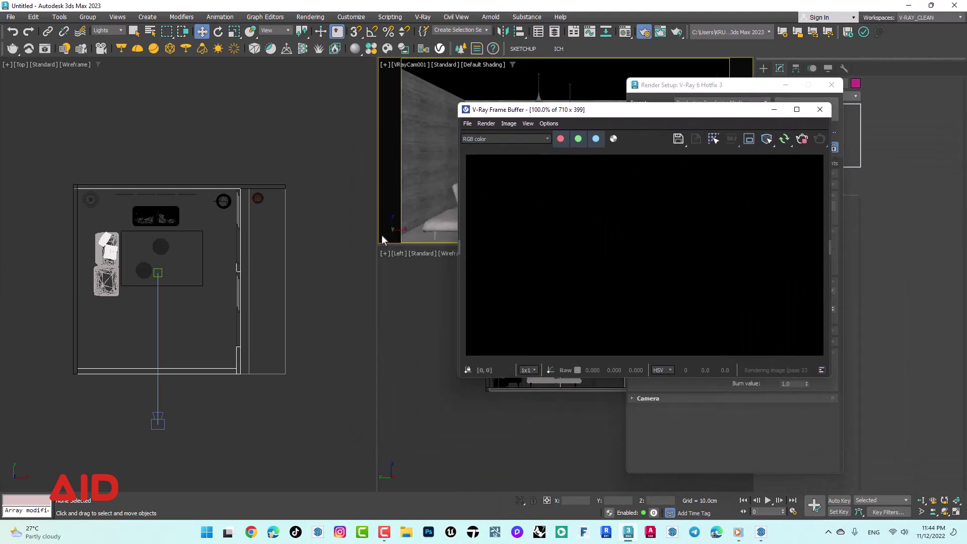
click(672, 86)
drag(671, 86, 465, 97)
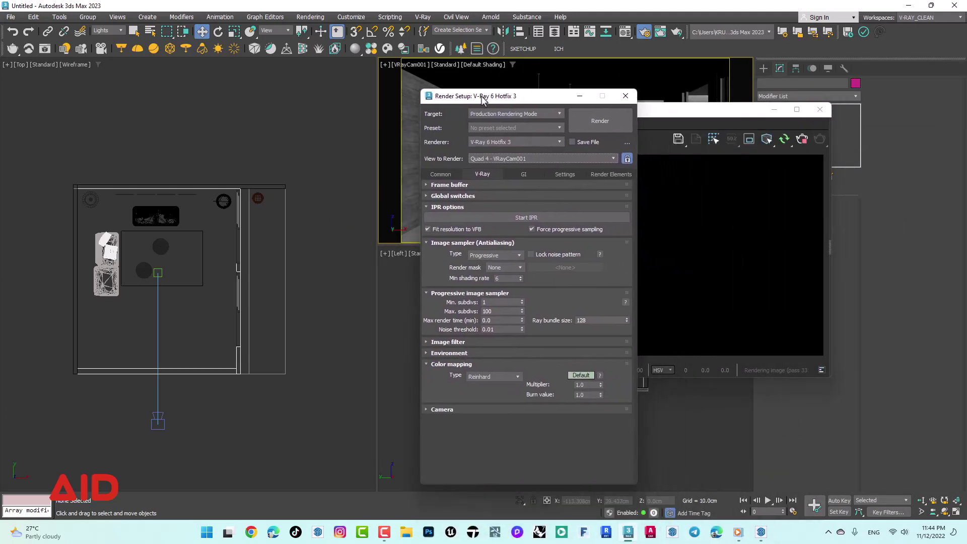
scroll(265, 232, down, 2)
scroll(274, 203, down, 1)
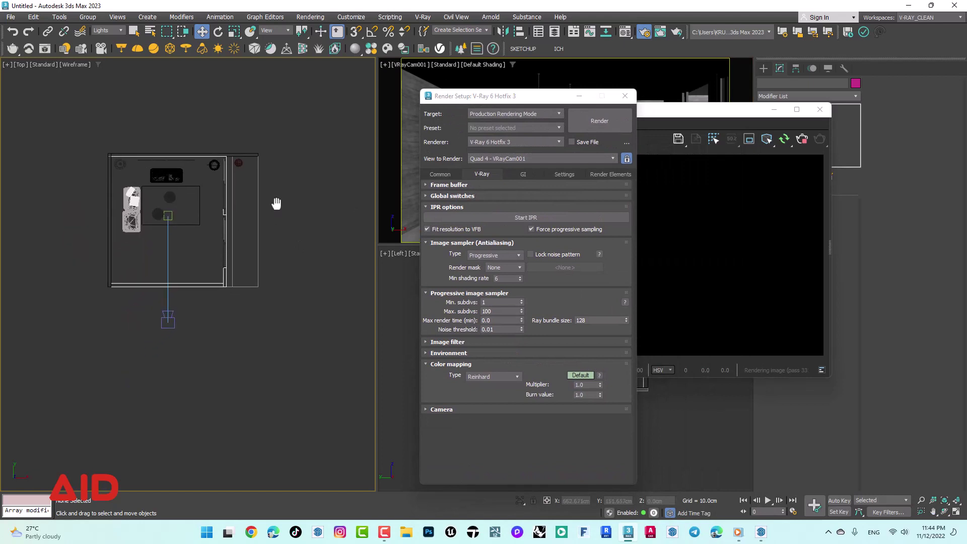
scroll(281, 237, up, 1)
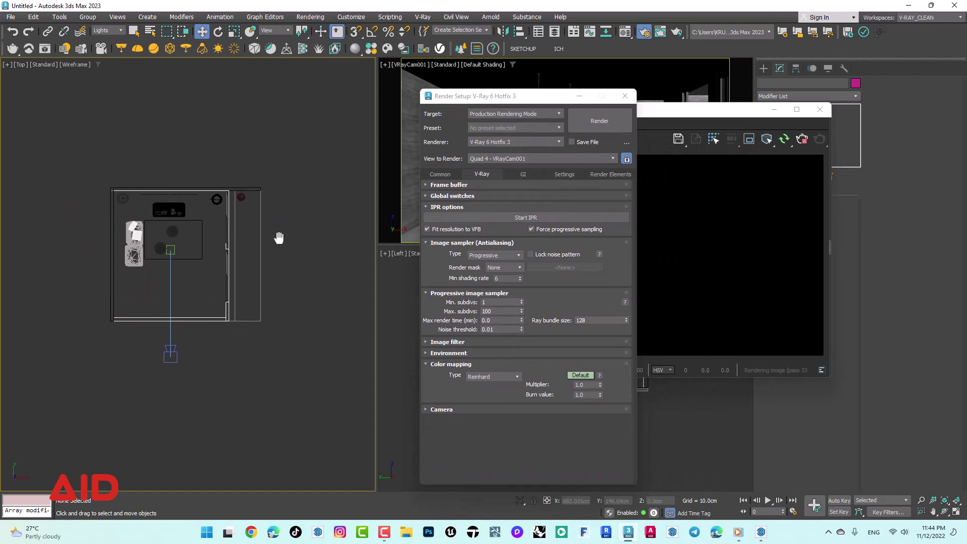
click(797, 143)
drag(742, 117, 780, 120)
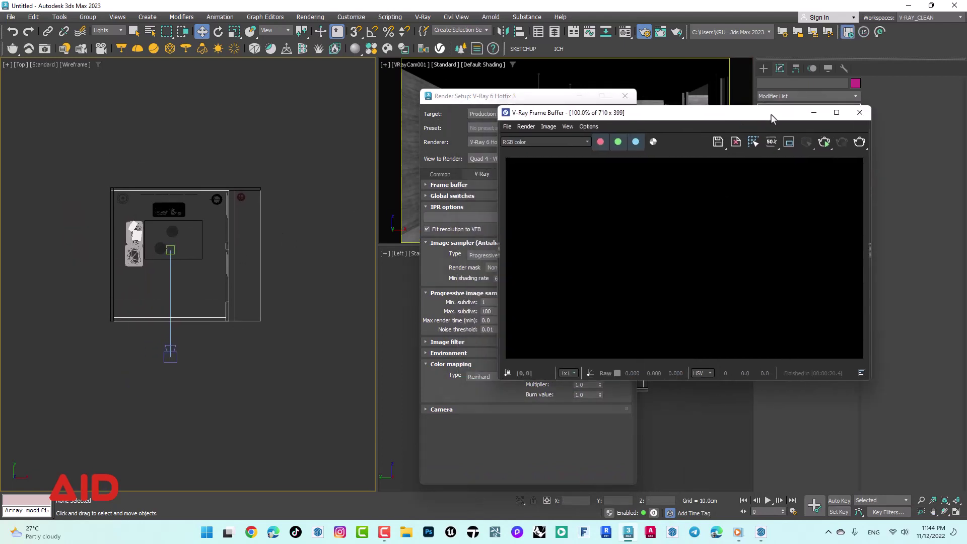
Close the frame buffer and recentre the floor plan in the Top view.
click(854, 111)
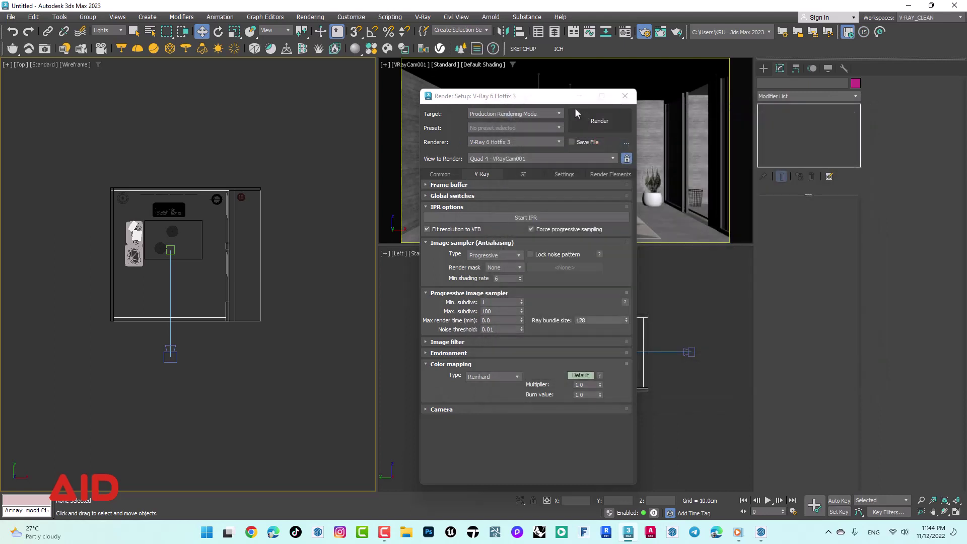
drag(548, 100, 674, 96)
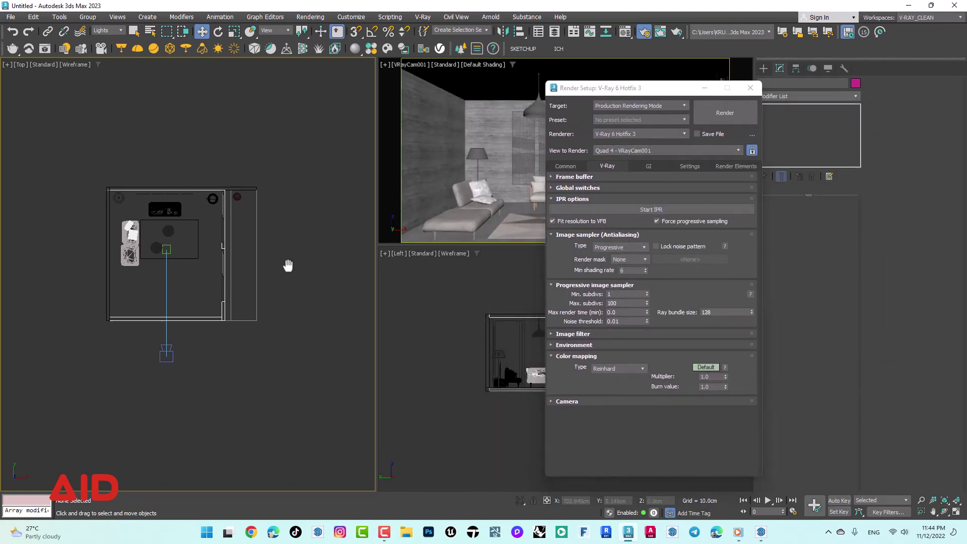
scroll(220, 255, up, 4)
middle_drag(219, 255, 244, 253)
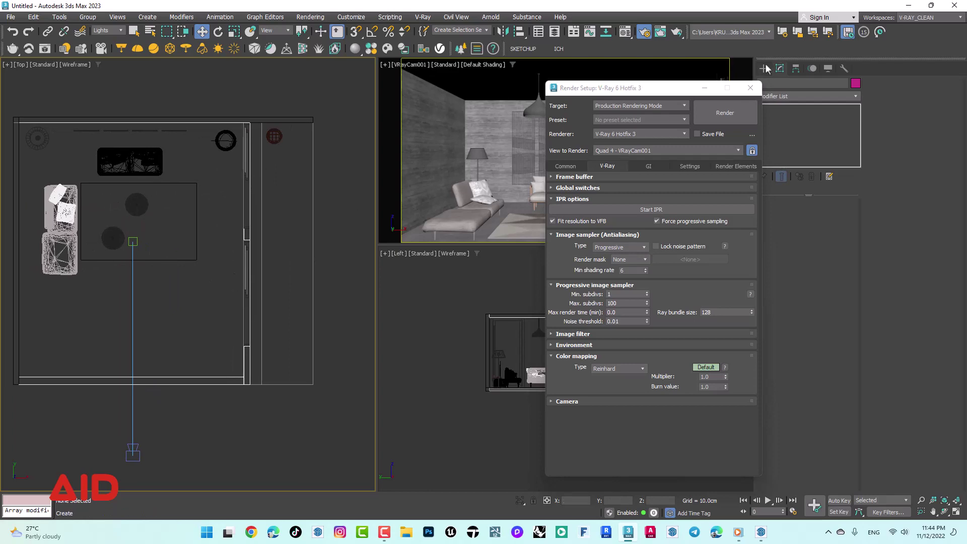
Open the Material Editor, move dialogs aside, and orbit the side view into an angled room view.
click(625, 33)
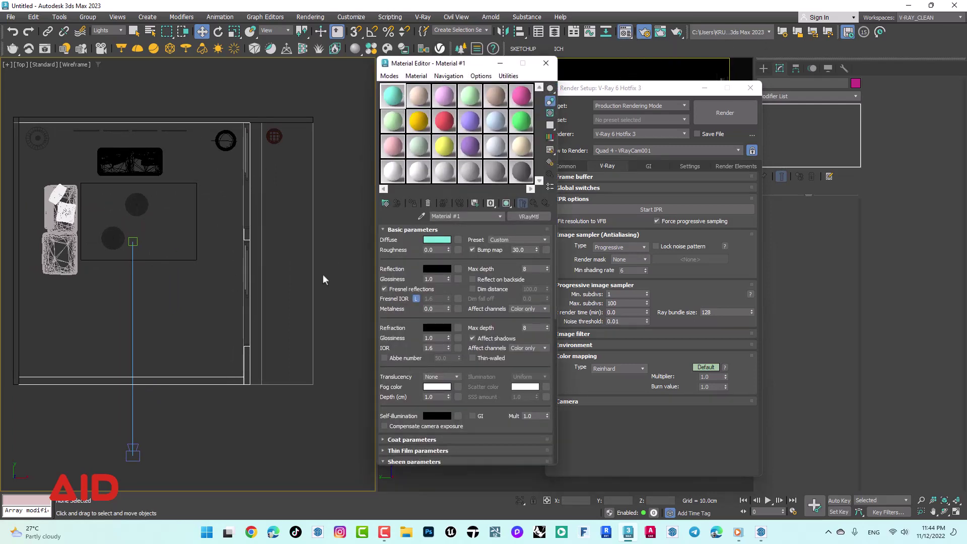
middle_drag(263, 342, 273, 275)
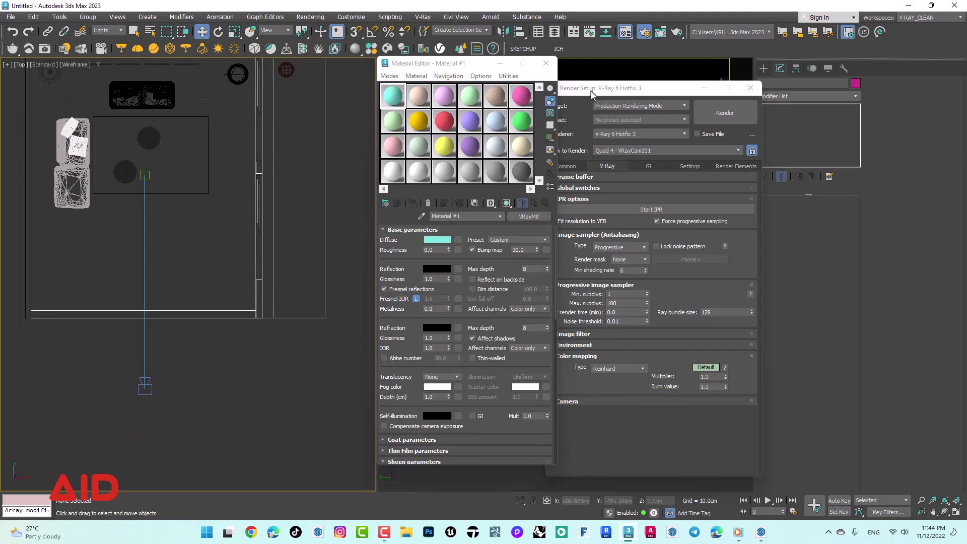
drag(676, 93, 834, 112)
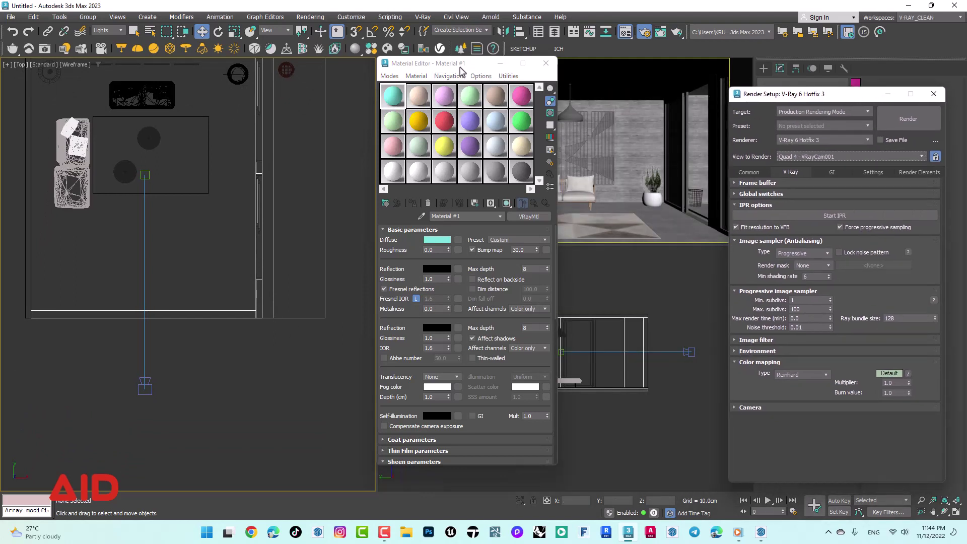
drag(455, 68, 186, 72)
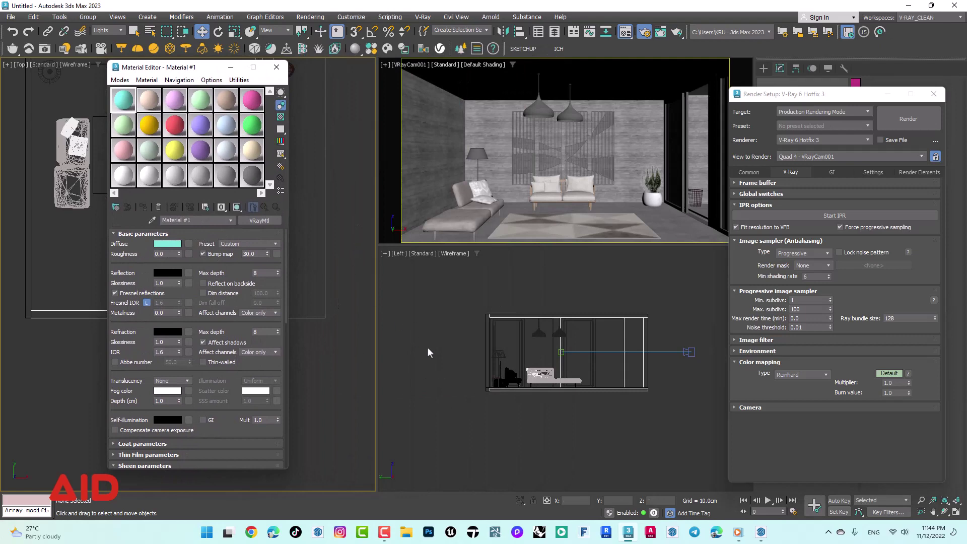
middle_drag(585, 396, 532, 406)
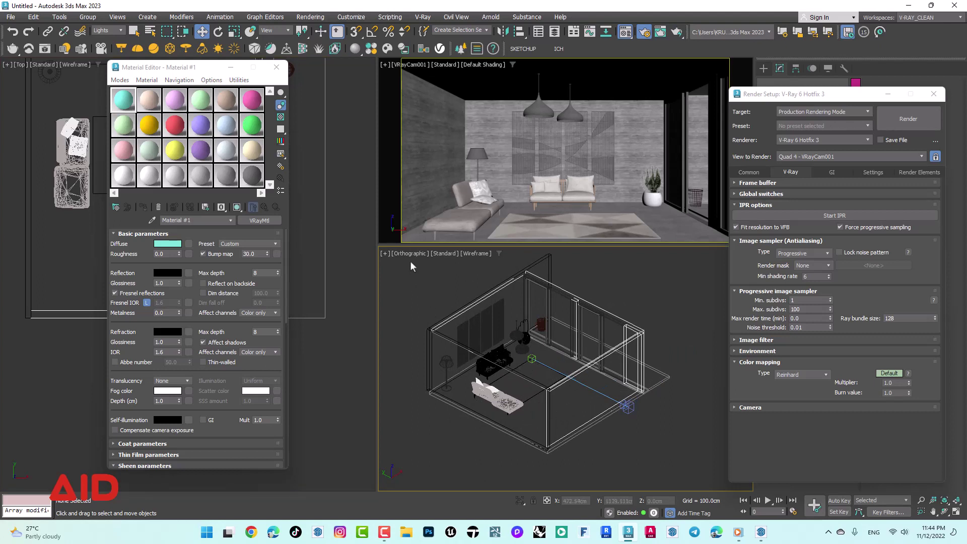
Toggle the lower viewport between perspective and orthographic, orbiting to a steeper room view.
key(p)
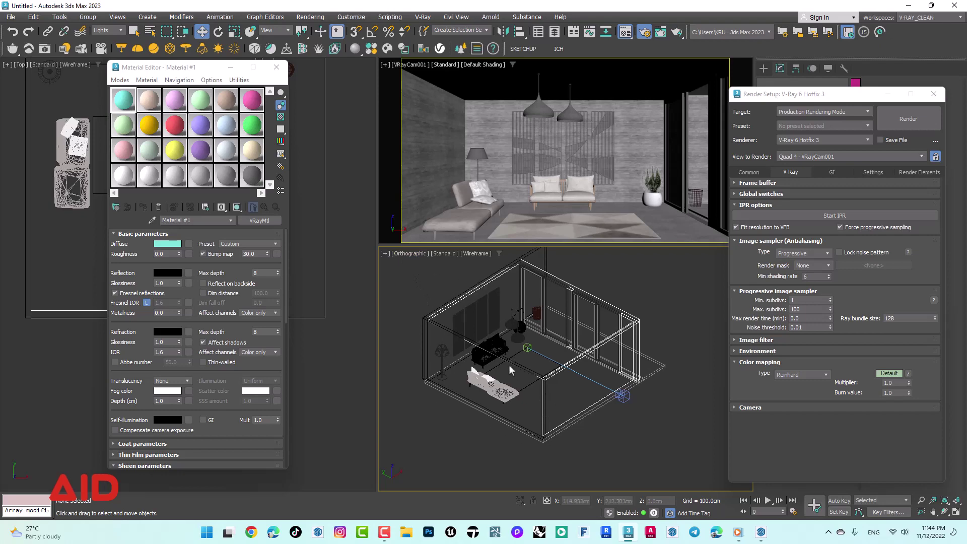
scroll(562, 385, up, 2)
middle_drag(640, 376, 615, 382)
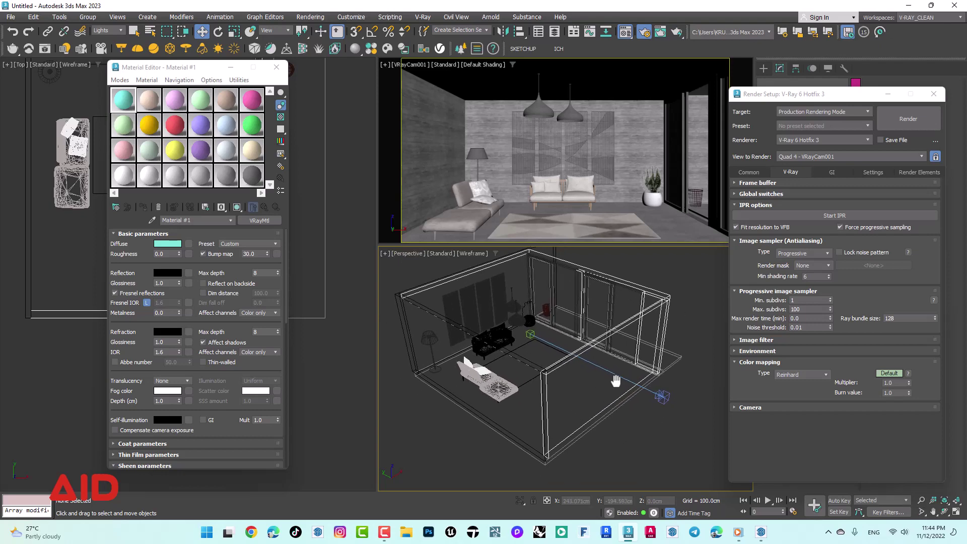
click(413, 254)
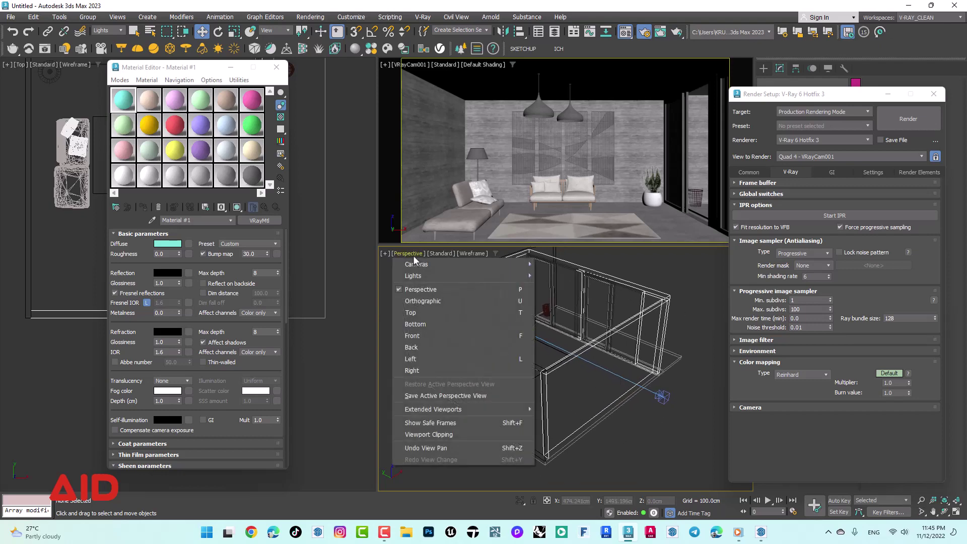
click(414, 302)
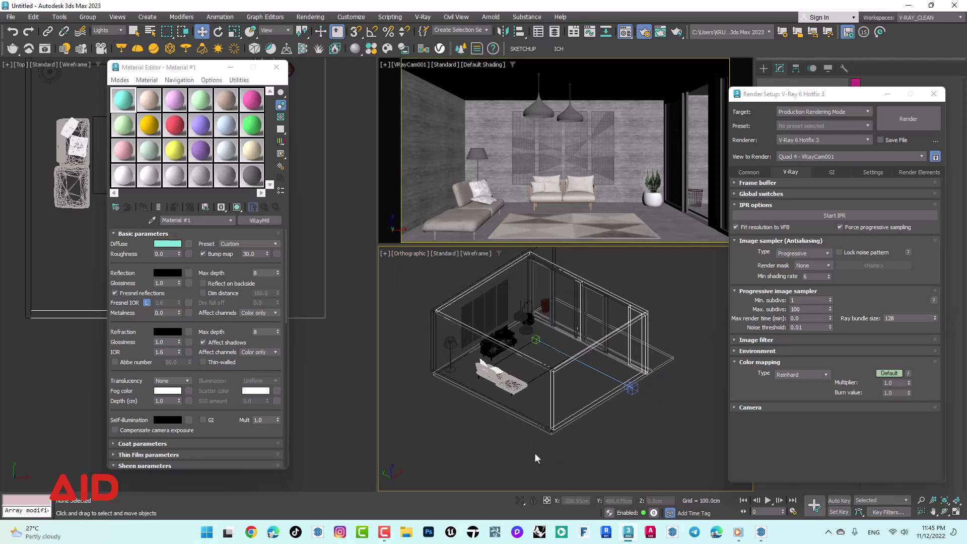
scroll(591, 378, up, 3)
scroll(609, 386, down, 3)
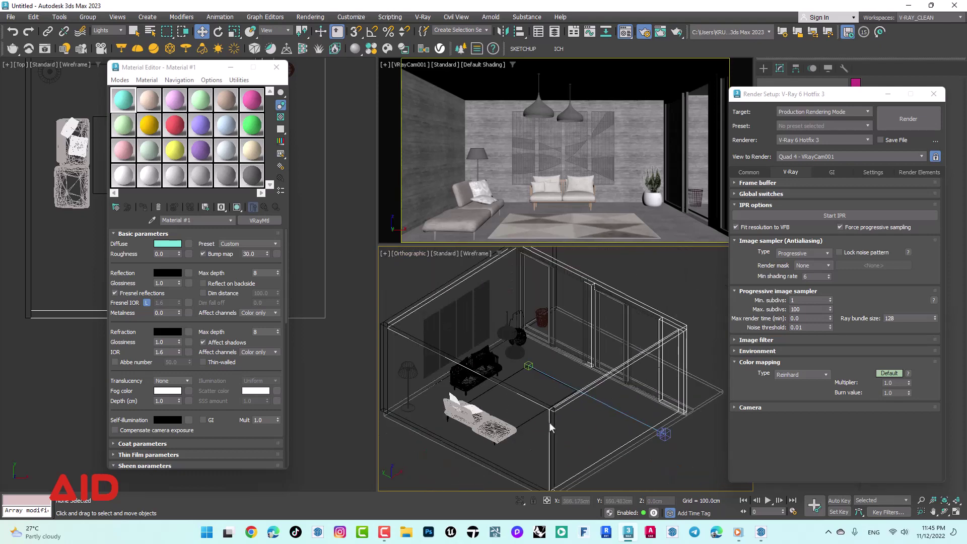
mouse_move(549, 422)
middle_down()
mouse_move(552, 403)
mouse_move(544, 405)
mouse_move(700, 398)
mouse_move(588, 407)
mouse_move(608, 412)
middle_up()
mouse_move(462, 366)
alt+middle_down()
mouse_move(488, 367)
mouse_move(482, 387)
alt+middle_up()
Return to perspective, switch to shaded display with F3, and frame the whole house.
key(p)
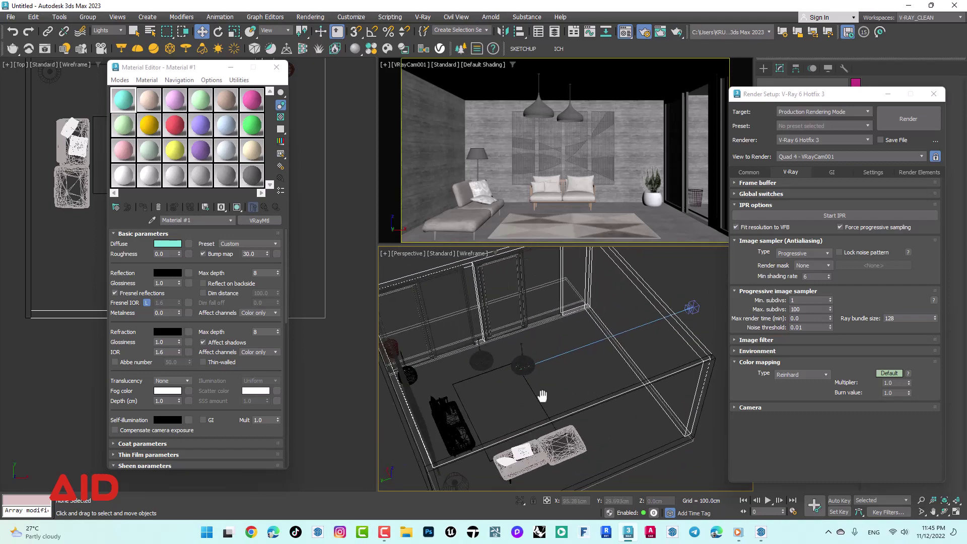
scroll(540, 401, down, 5)
alt+middle_drag(540, 400, 514, 391)
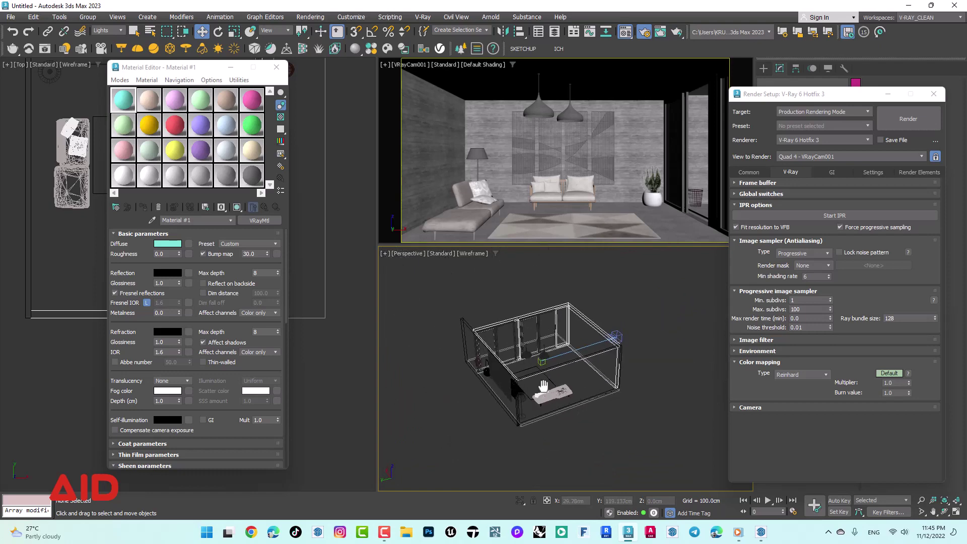
scroll(514, 391, up, 2)
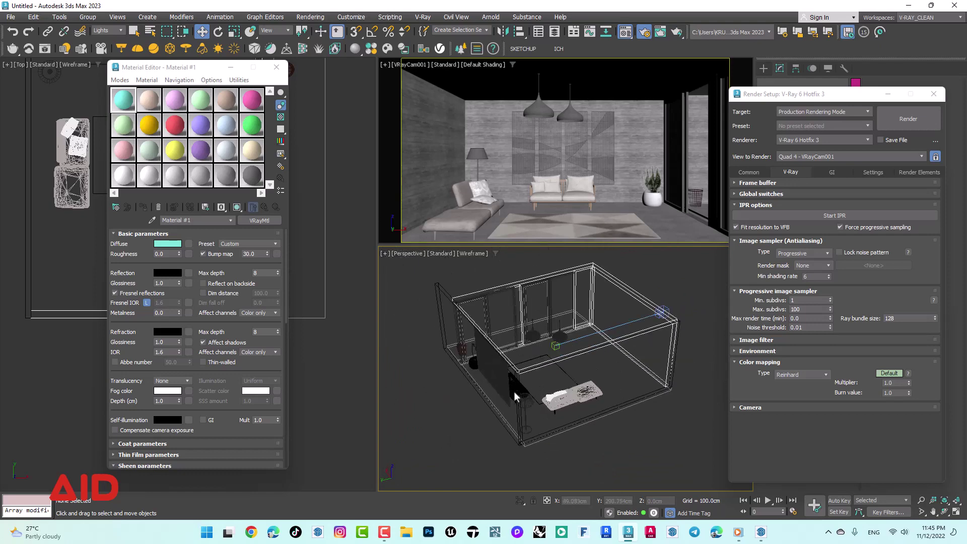
mouse_move(656, 367)
middle_down()
mouse_move(618, 383)
mouse_move(527, 383)
middle_up()
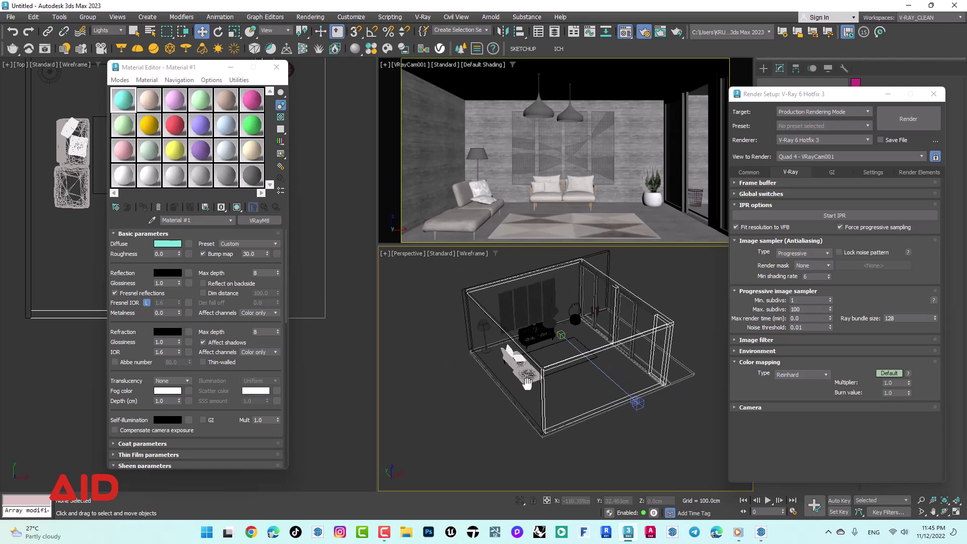
key(F3)
alt+middle_drag(607, 385, 522, 362)
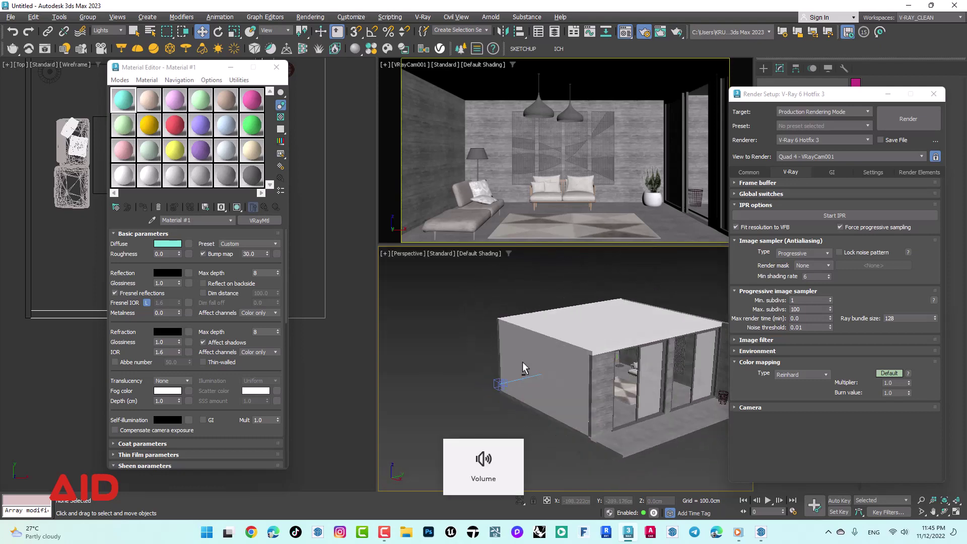
scroll(567, 379, up, 3)
scroll(568, 391, up, 3)
scroll(568, 385, up, 3)
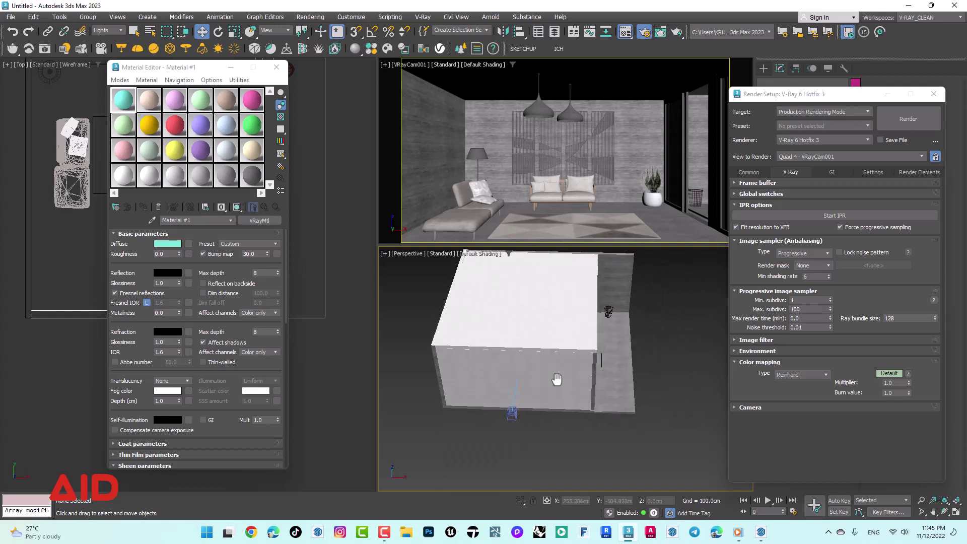
alt+middle_drag(557, 379, 519, 368)
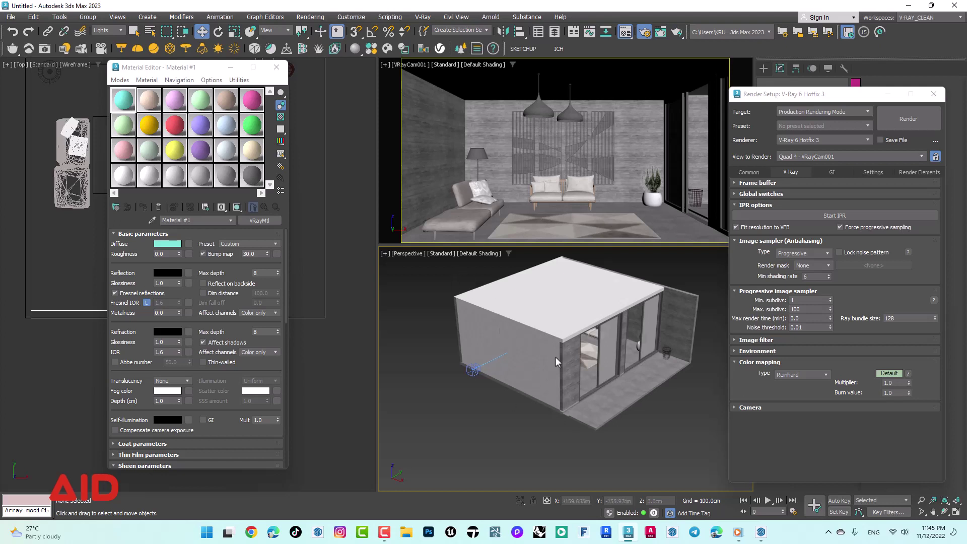
middle_drag(603, 382, 604, 399)
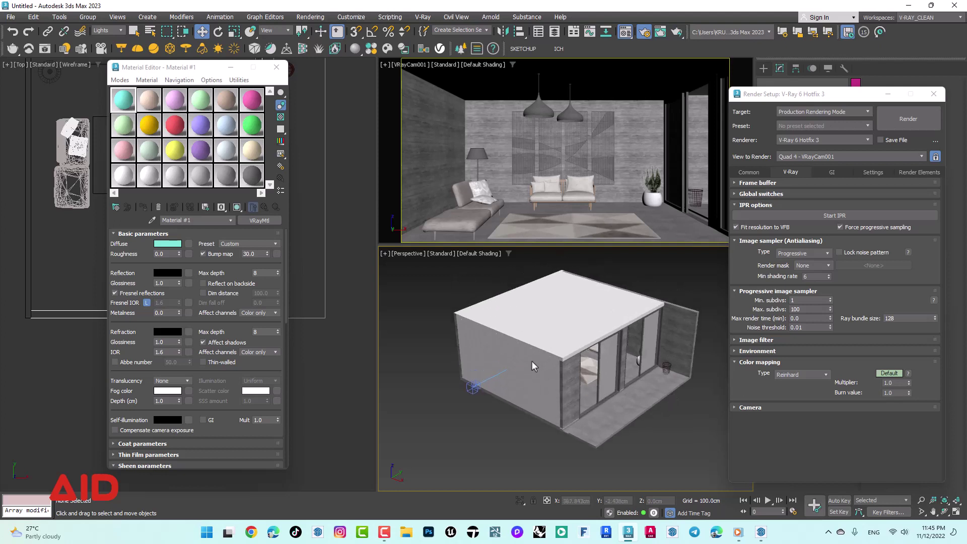
Set the selection filter to All and select the front wall SKPCOPY.
click(117, 30)
click(109, 40)
mouse_move(511, 368)
middle_down()
mouse_move(513, 345)
mouse_move(513, 360)
middle_up()
click(513, 345)
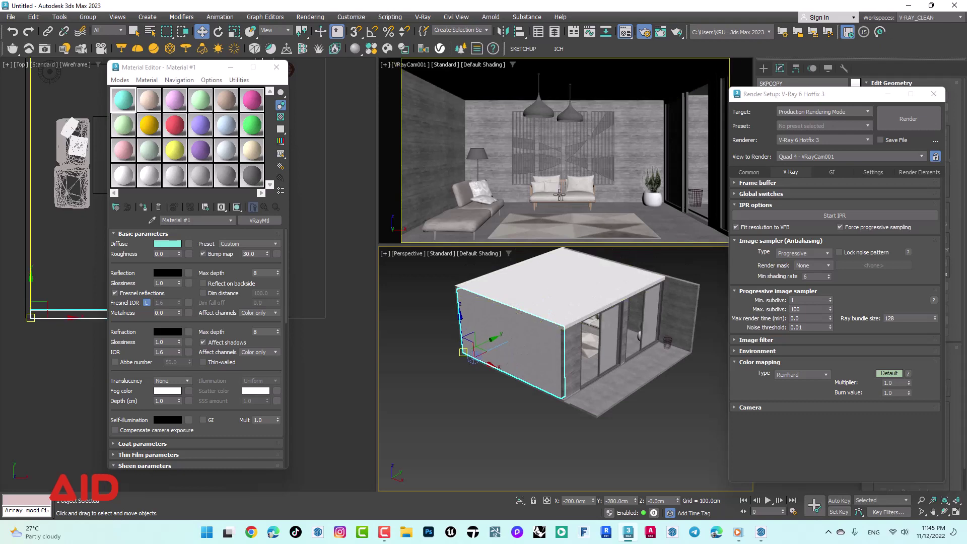
Turn on Display as Box in the front wall's Object Properties.
mouse_move(190, 69)
mouse_down()
mouse_move(225, 252)
mouse_move(214, 360)
mouse_up()
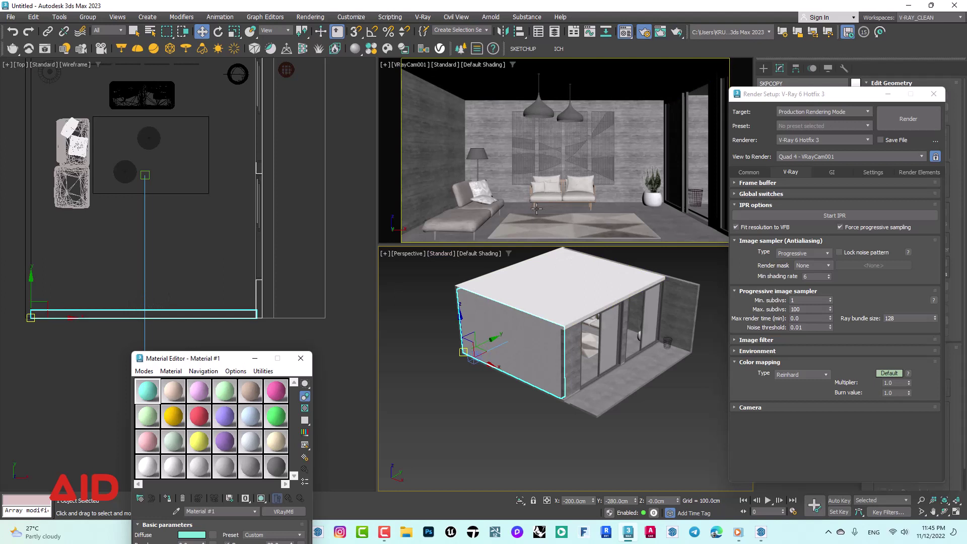
middle_drag(535, 357, 576, 346)
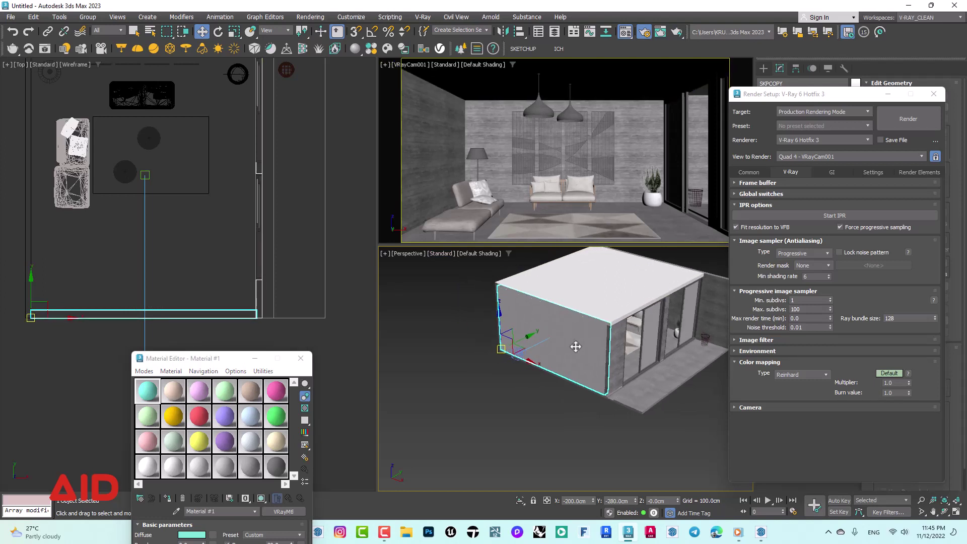
scroll(585, 346, up, 4)
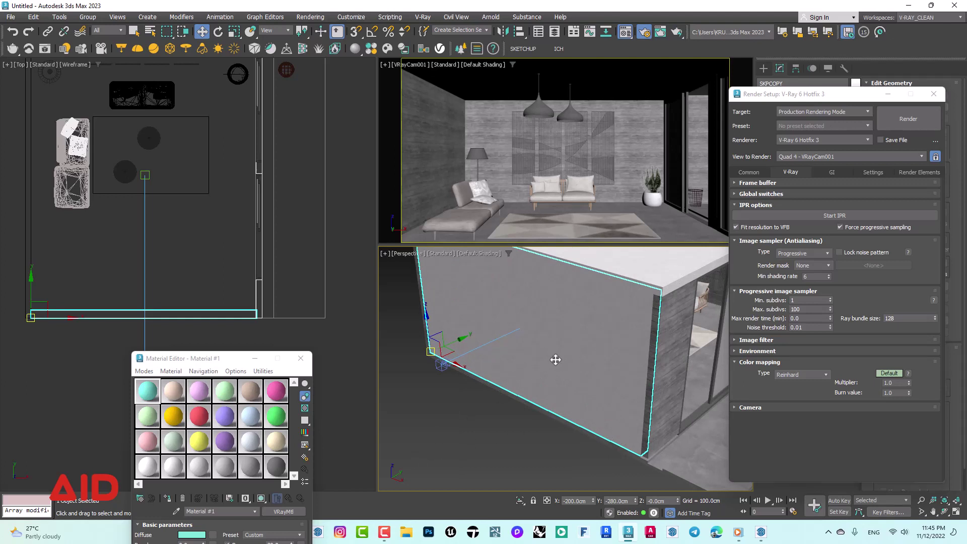
middle_drag(555, 360, 526, 374)
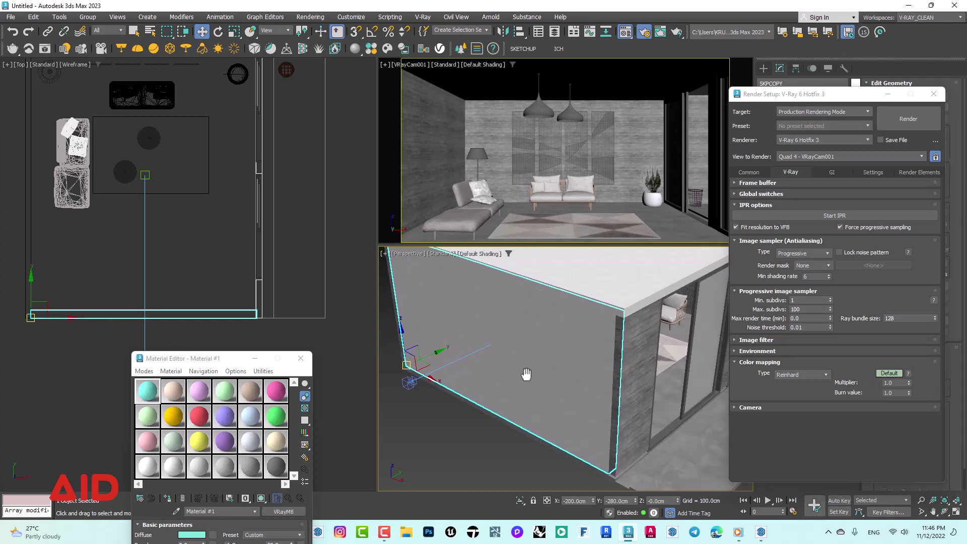
right_click(526, 374)
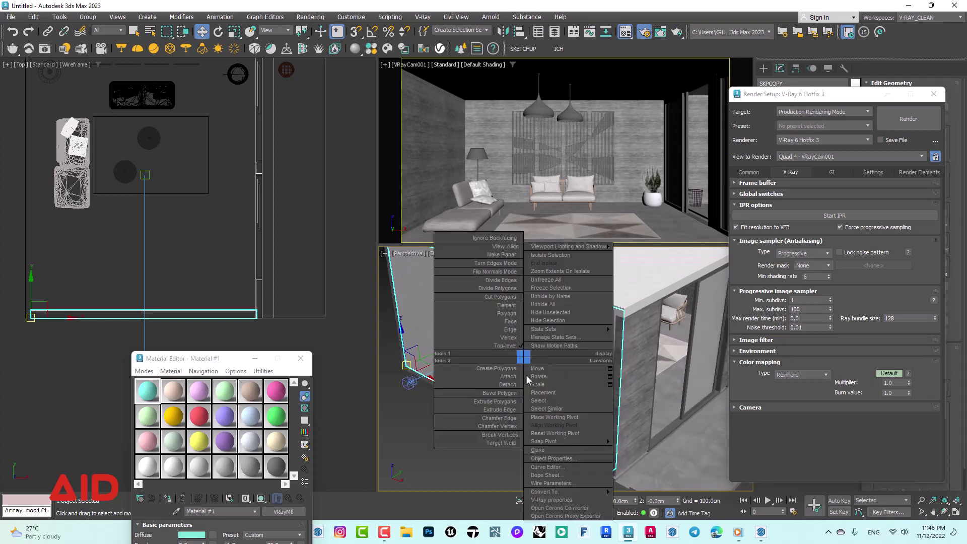
click(554, 458)
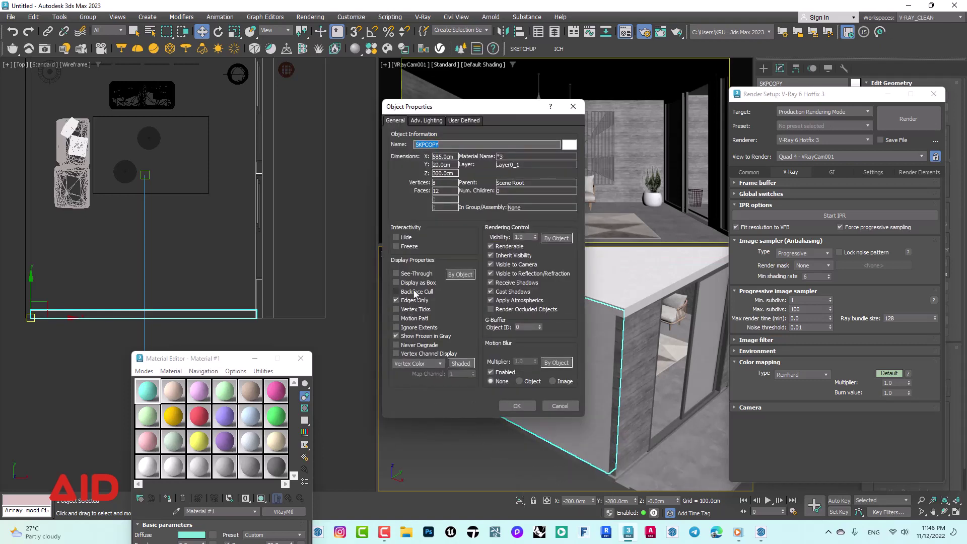
click(396, 283)
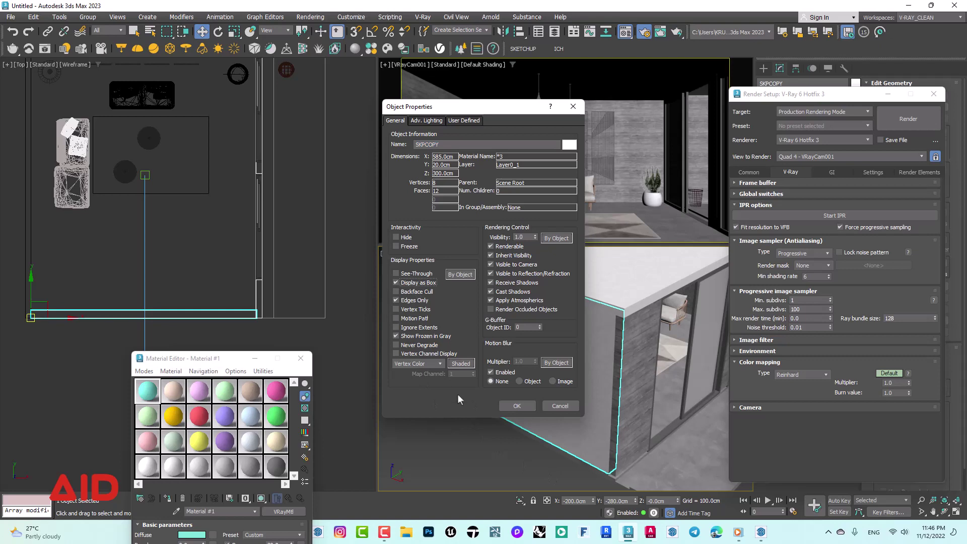
click(517, 405)
Inspect the boxed front wall, then the rug, V-Ray camera and sofa group.
click(467, 454)
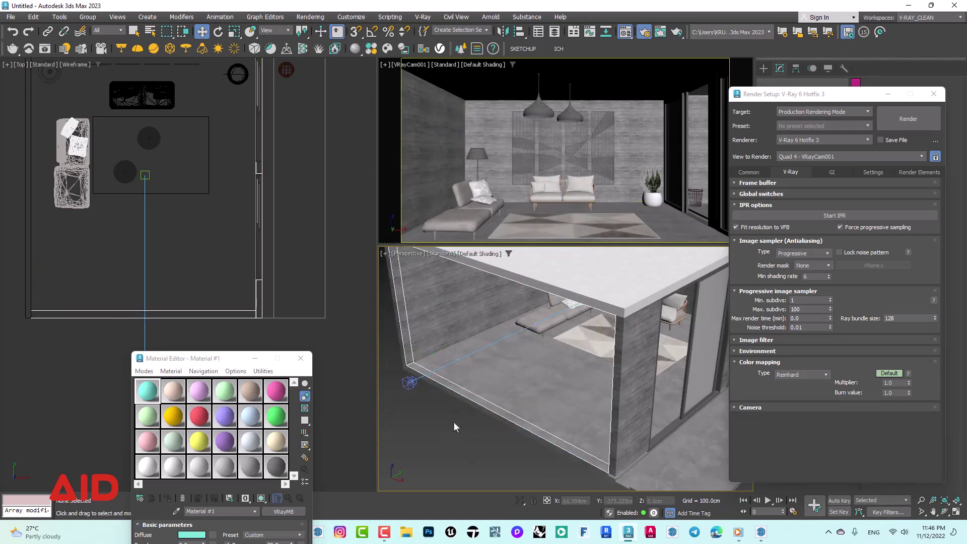
middle_drag(453, 427, 479, 425)
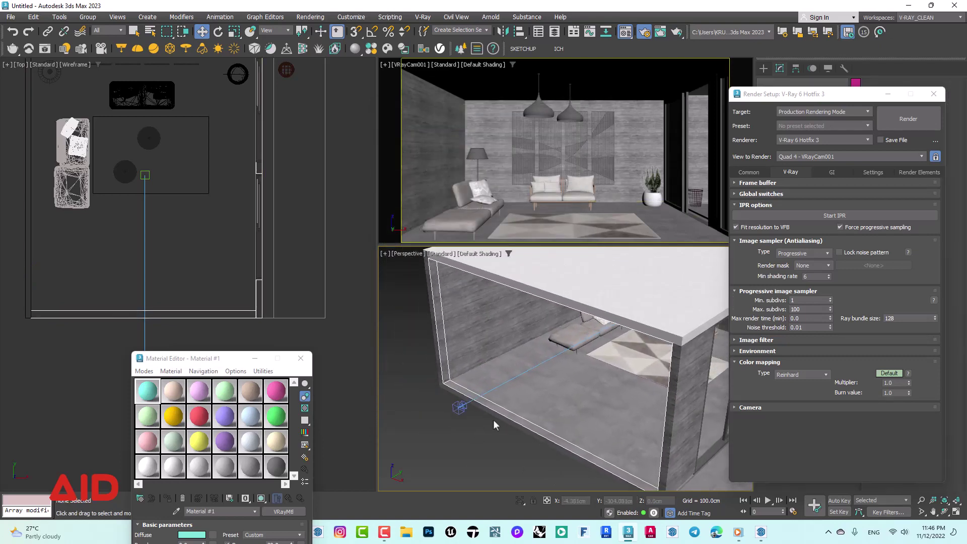
click(505, 414)
click(460, 445)
alt+middle_drag(486, 453, 554, 383)
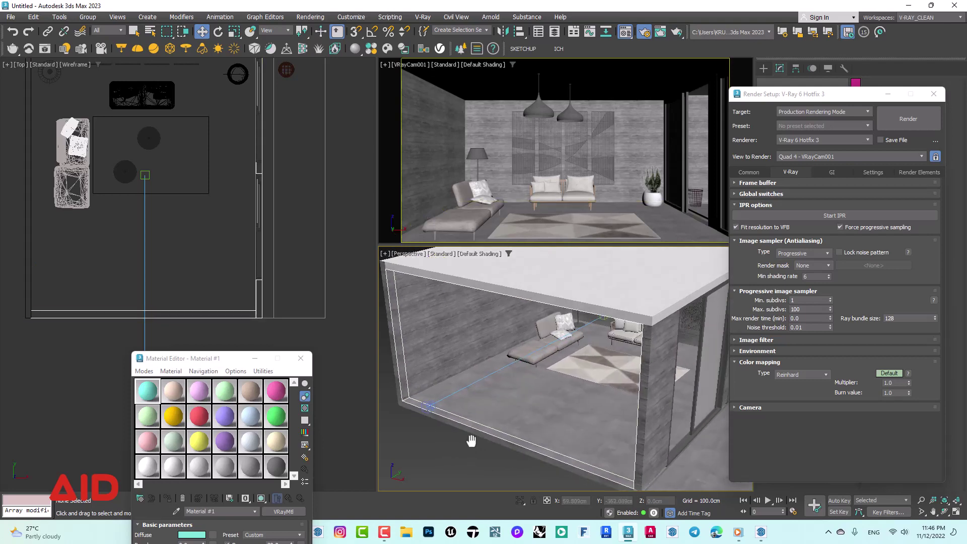
click(582, 369)
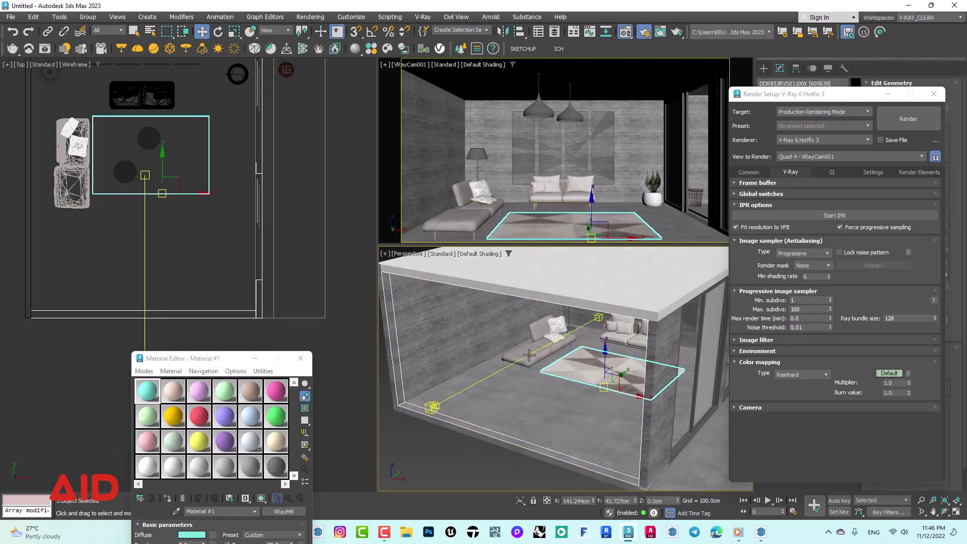
click(431, 406)
click(623, 330)
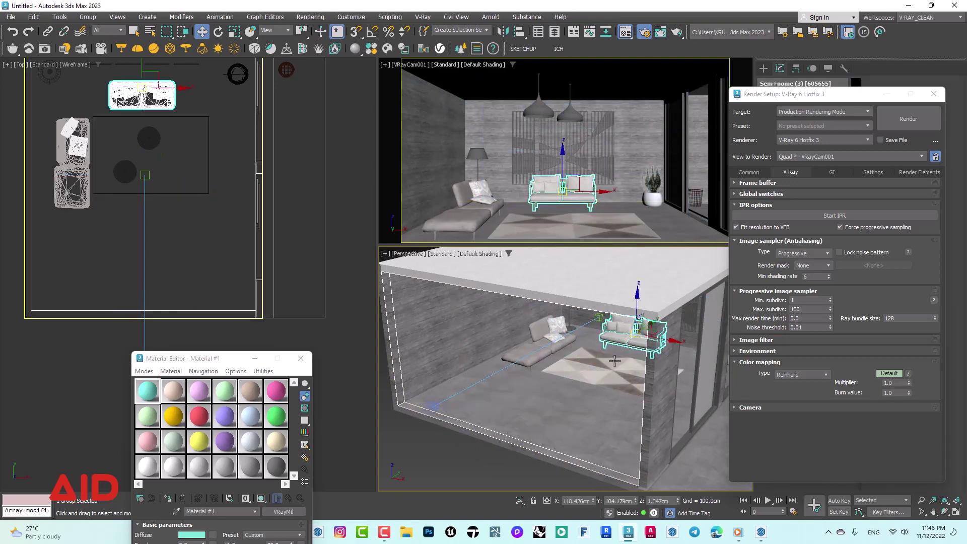
Inspect the floor and wall object, then orbit to a frontal view of the house.
middle_drag(580, 363, 548, 375)
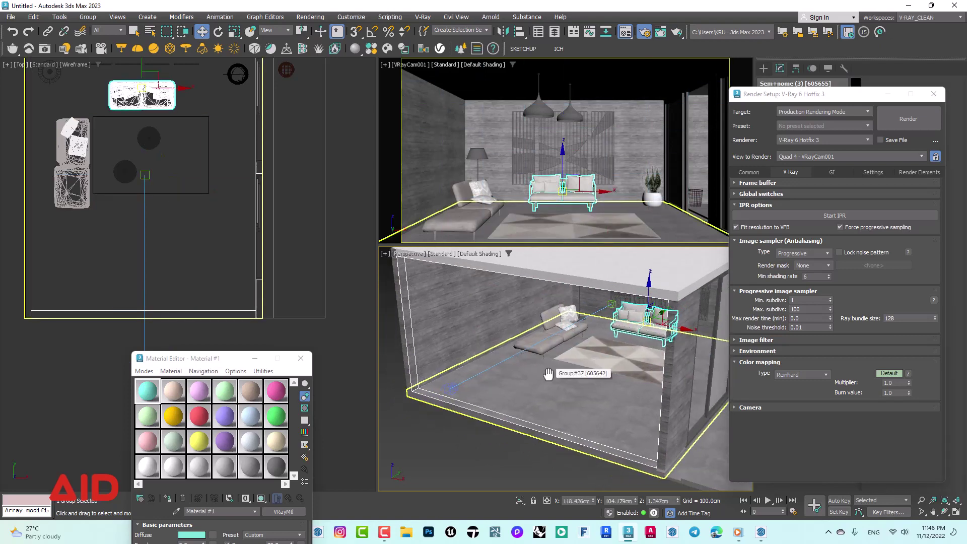
scroll(429, 378, up, 5)
scroll(429, 379, up, 2)
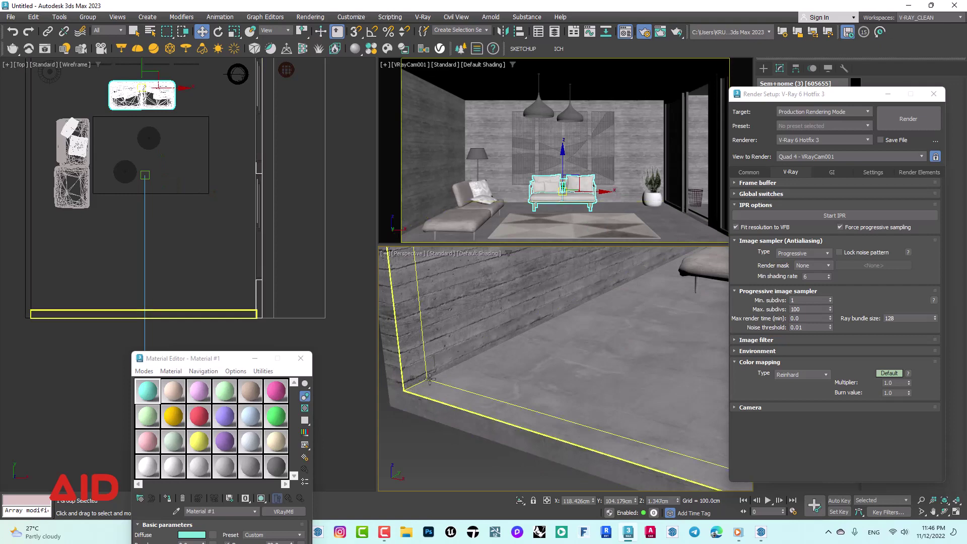
click(430, 379)
scroll(430, 380, down, 3)
scroll(432, 391, down, 4)
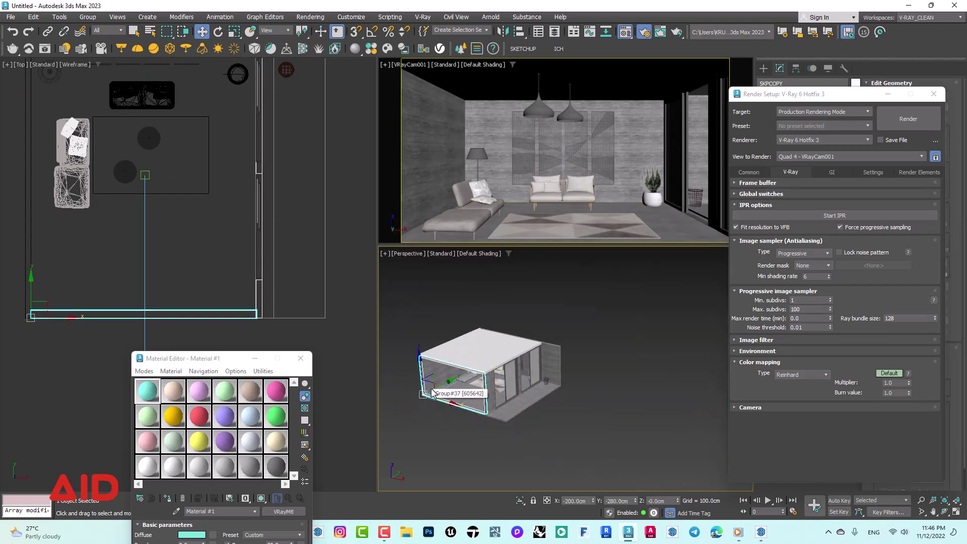
click(484, 424)
mouse_move(484, 424)
alt+middle_down()
mouse_move(468, 395)
mouse_move(577, 394)
mouse_move(440, 401)
mouse_move(485, 416)
alt+middle_up()
scroll(469, 395, up, 5)
scroll(440, 401, down, 3)
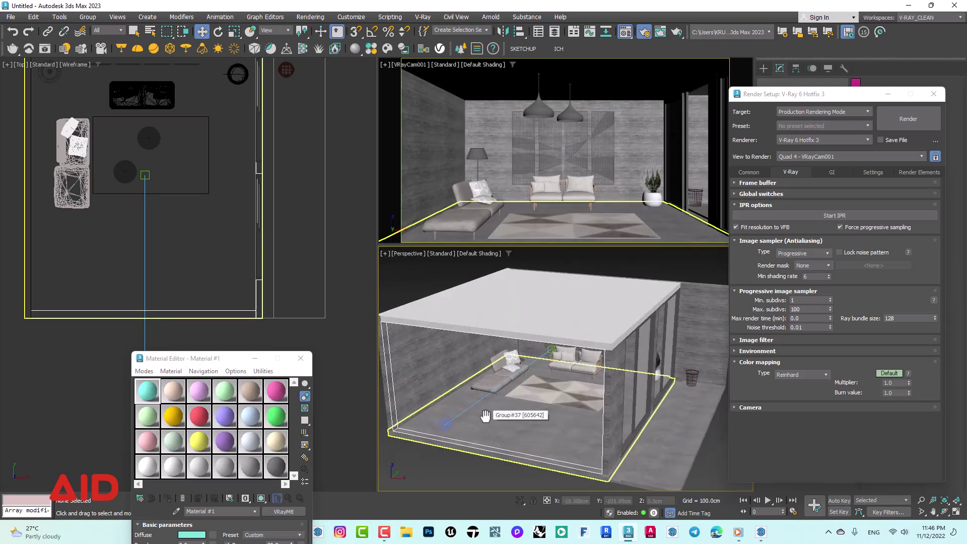
Inspect the camera and target, floor slab and rug, then raise the Material Editor.
alt+middle_drag(485, 416, 539, 399)
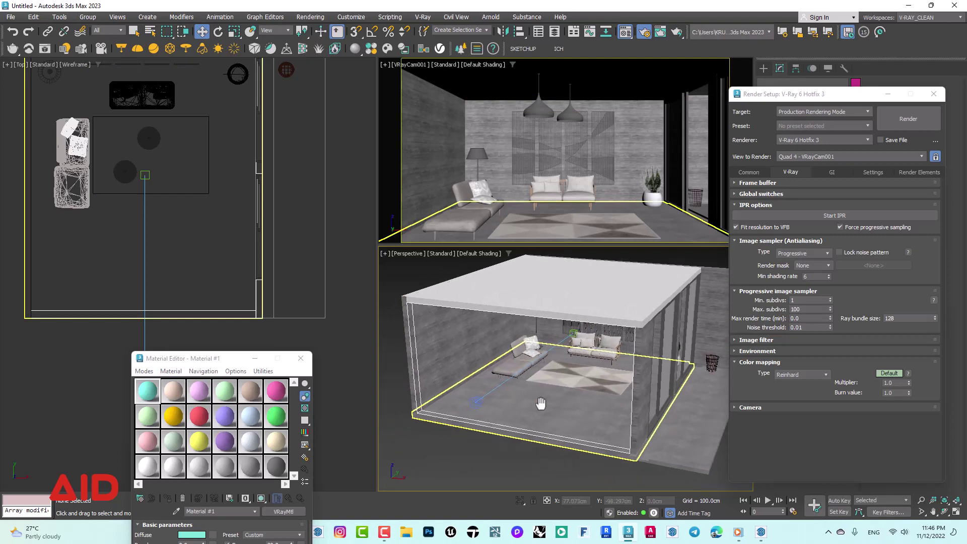
click(554, 346)
click(538, 400)
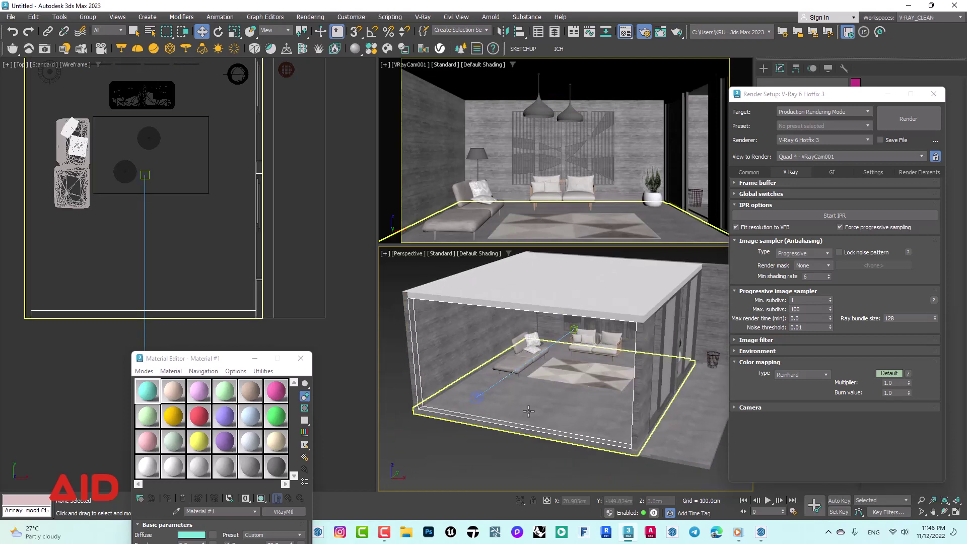
middle_drag(526, 411, 538, 401)
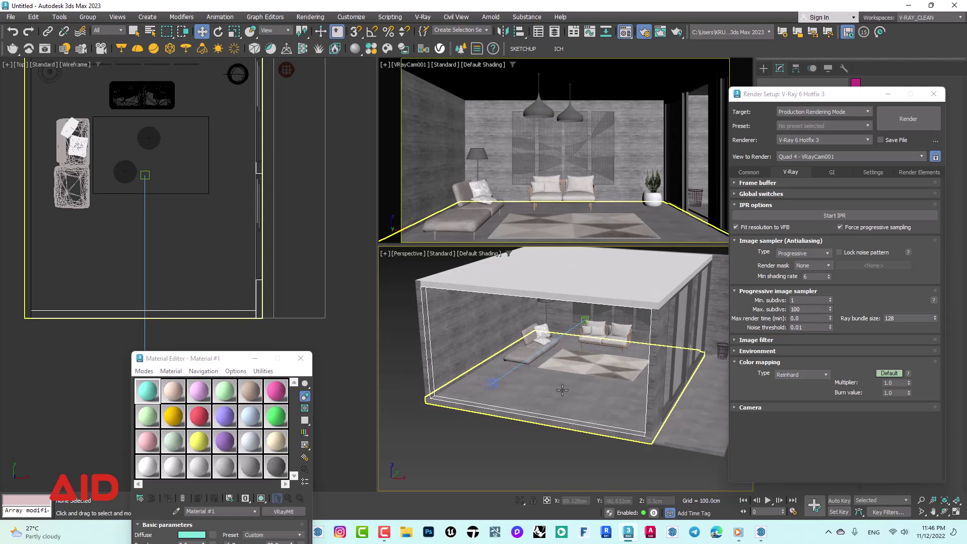
click(561, 366)
scroll(541, 356, up, 4)
scroll(541, 356, down, 6)
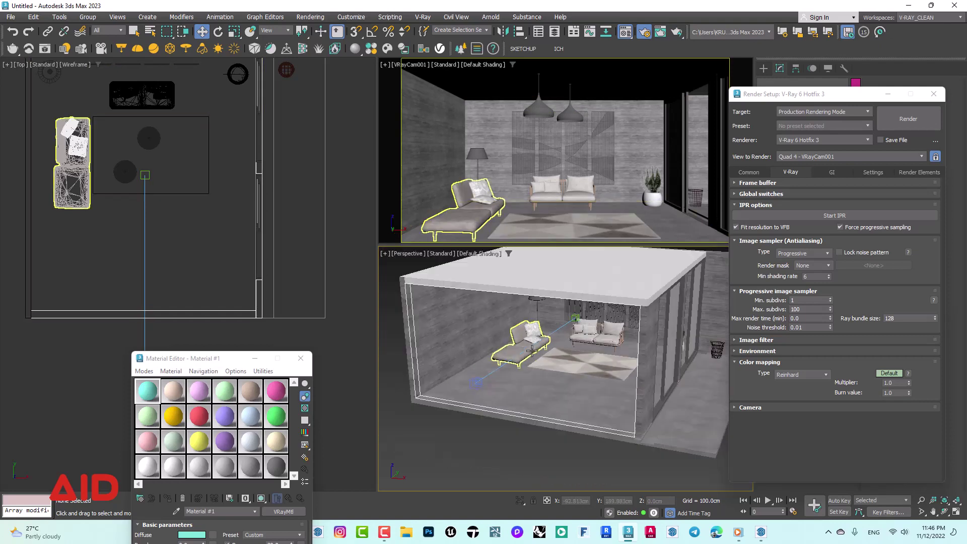
click(482, 420)
alt+middle_drag(546, 381, 530, 380)
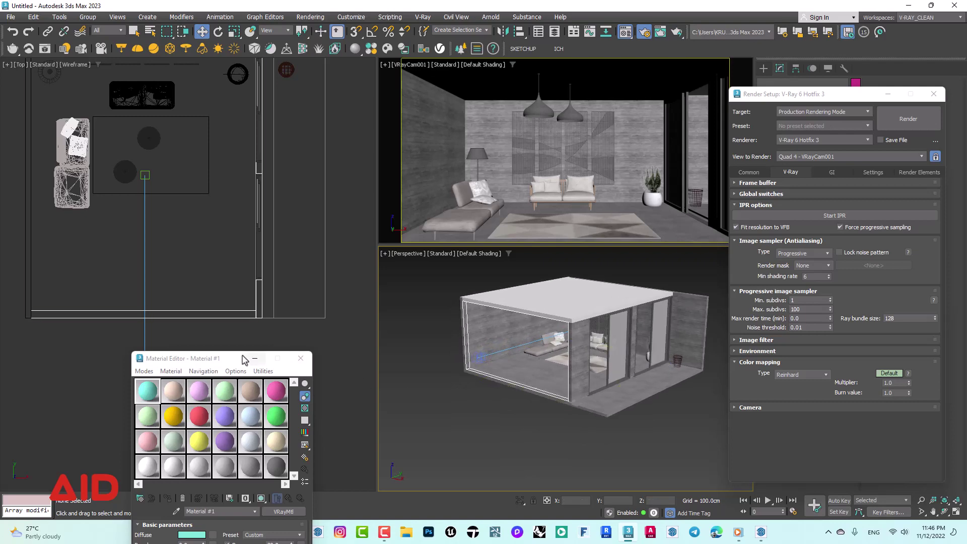
drag(230, 360, 210, 182)
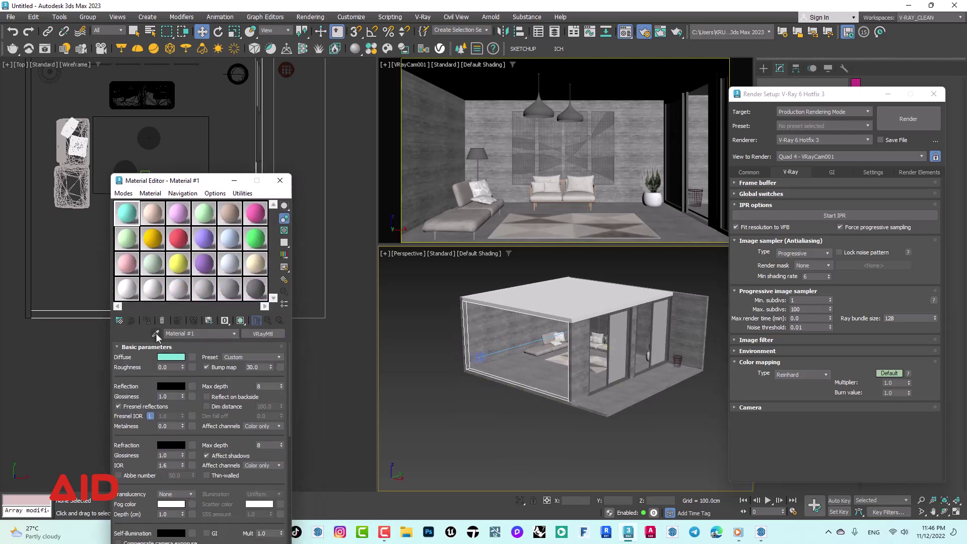
Eyedrop the wall's Material2 cramic, confirm it's a Physical Material, and close the Material Editor.
click(156, 333)
scroll(572, 381, up, 3)
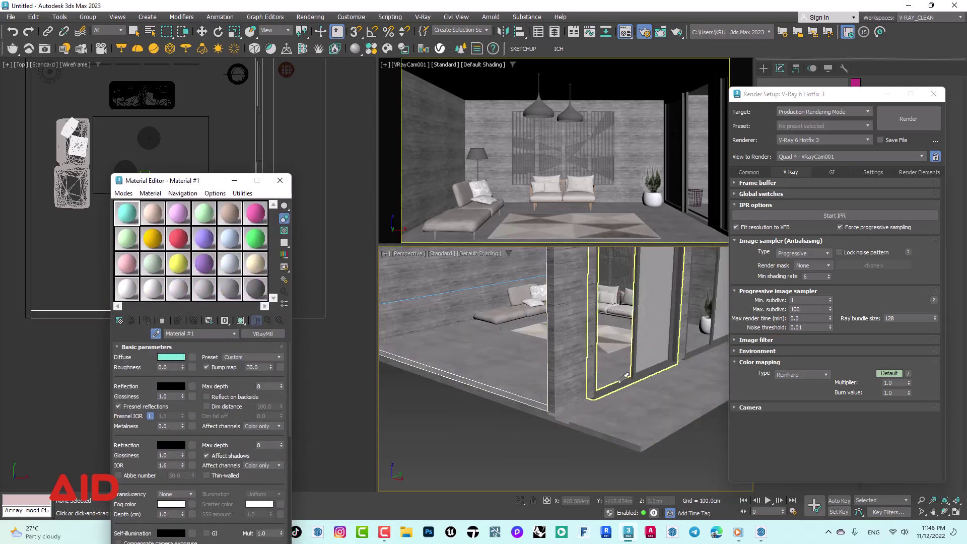
click(573, 381)
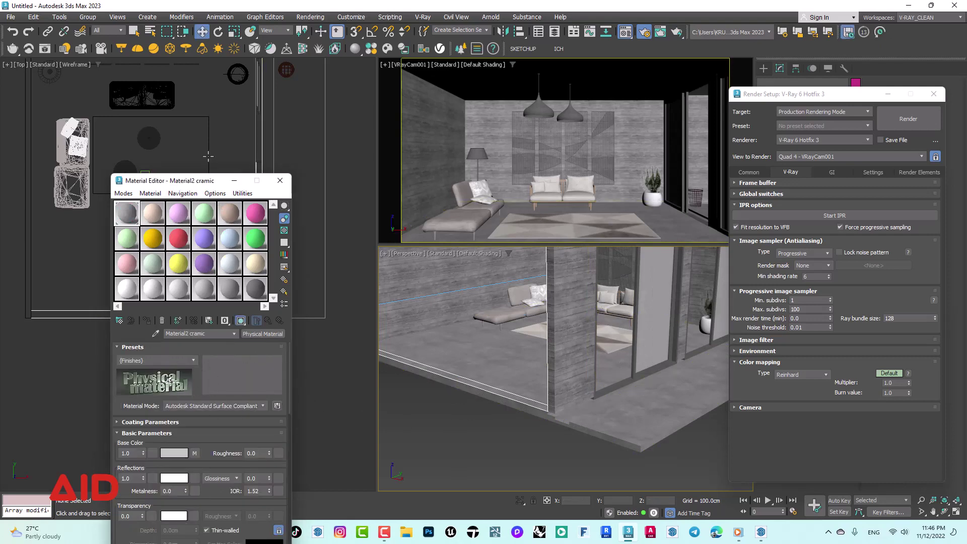
drag(188, 180, 187, 79)
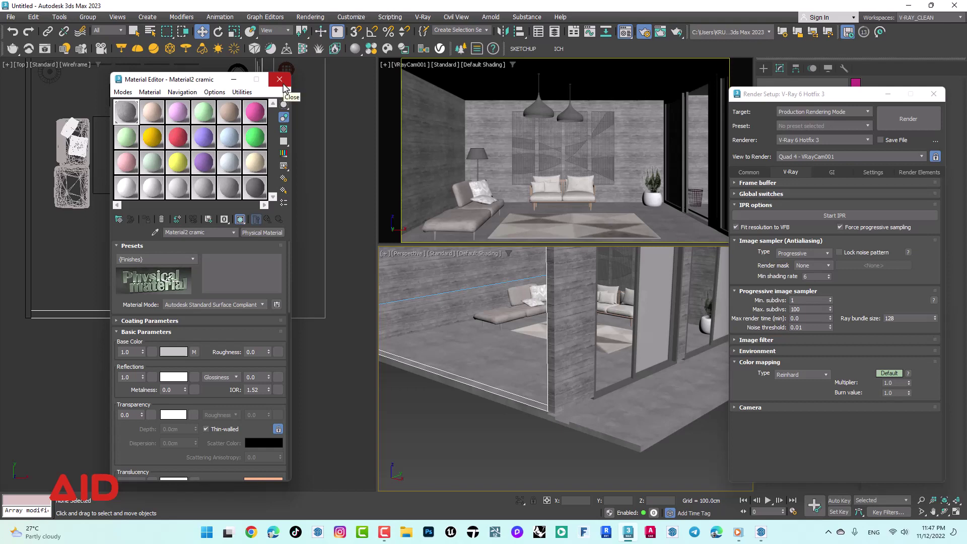
click(280, 79)
click(461, 297)
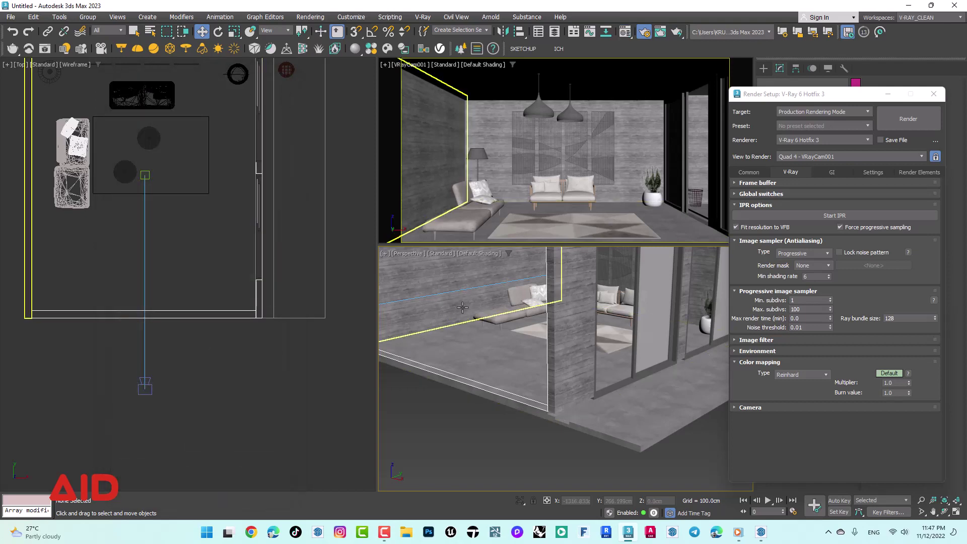
Reframe the room, clear the wall selection, and bring up the V-Ray menu's Converters.
middle_drag(461, 296, 471, 344)
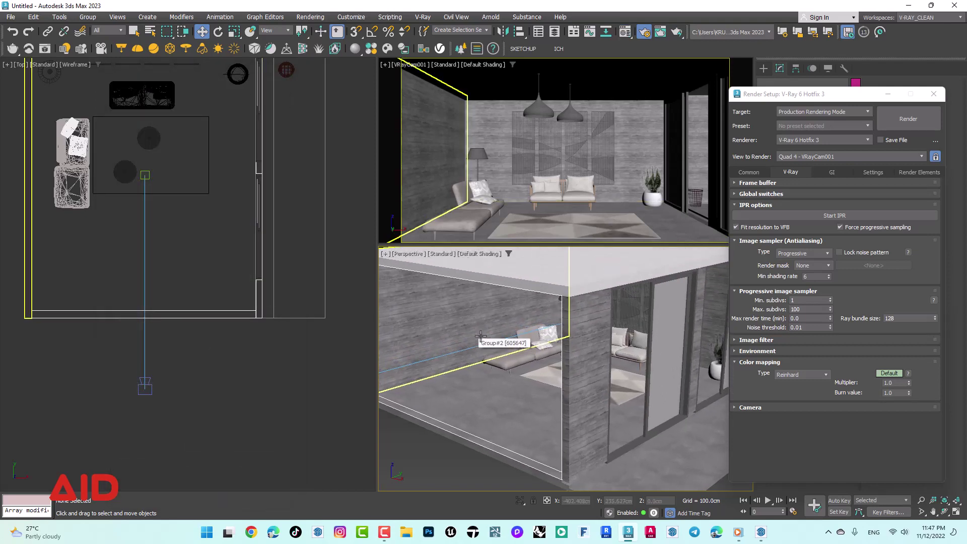
click(350, 273)
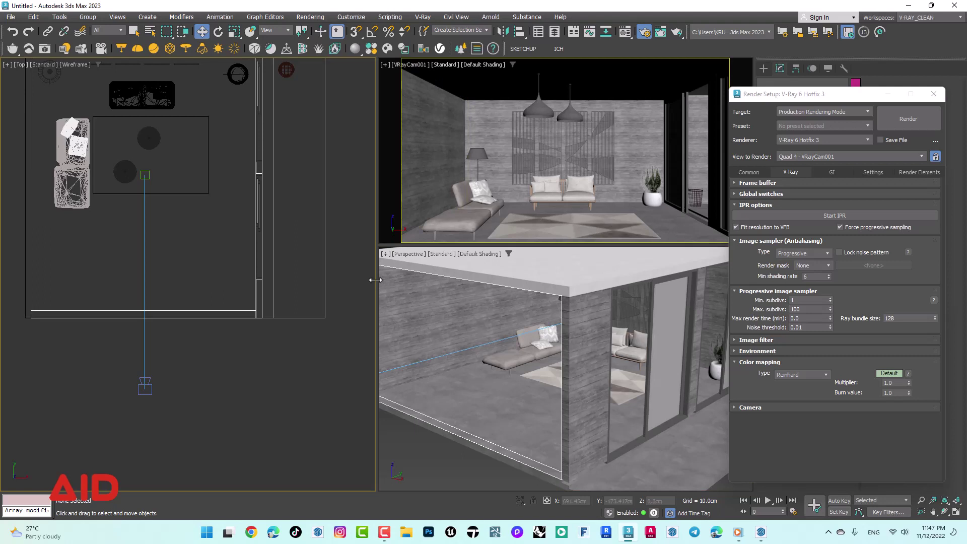
click(423, 18)
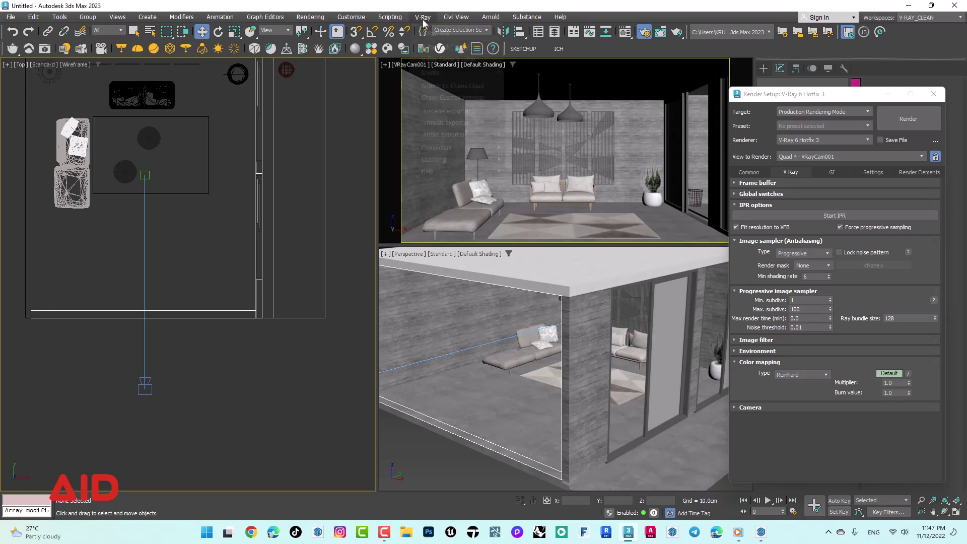
click(338, 180)
right_click(361, 259)
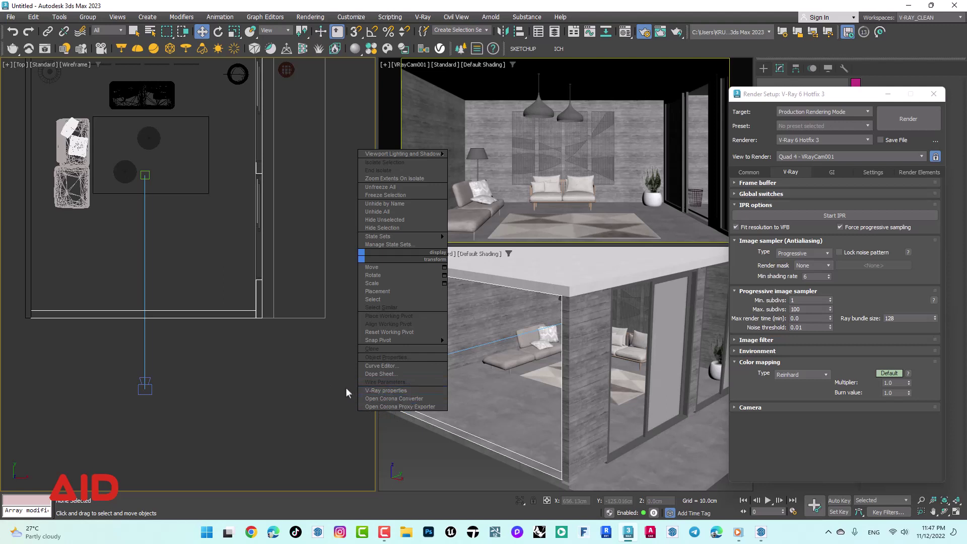
click(322, 385)
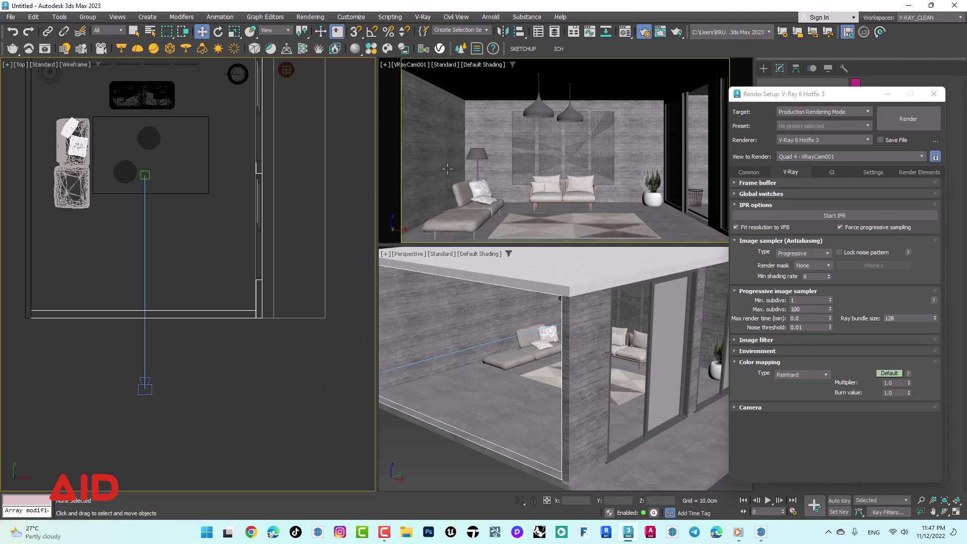
click(423, 18)
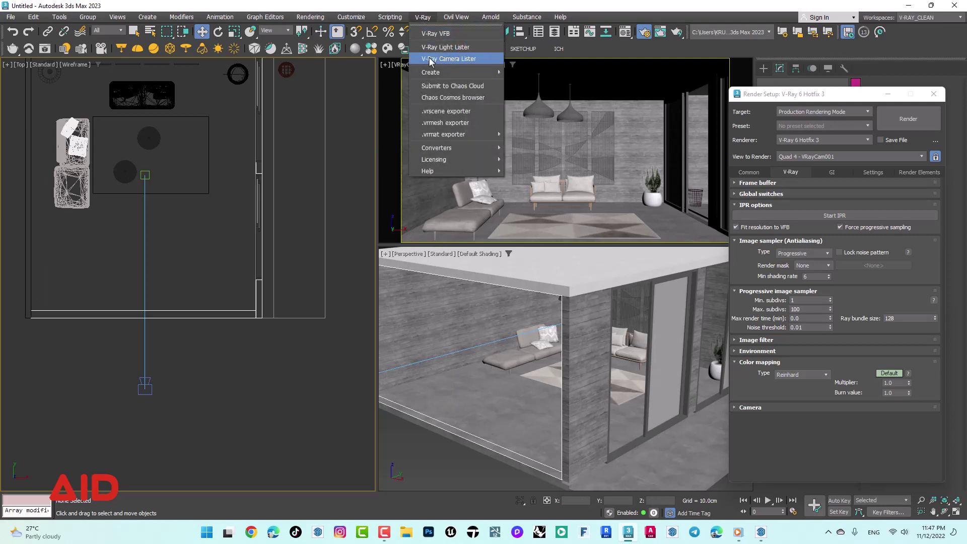
mouse_move(446, 147)
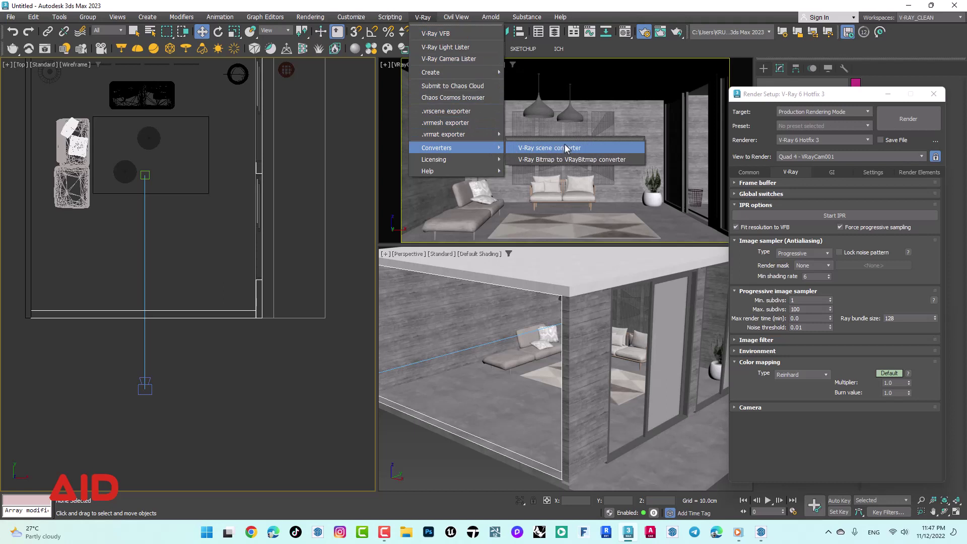
Run the V-Ray scene converter with default options to convert all scene materials.
click(564, 146)
drag(519, 193, 428, 197)
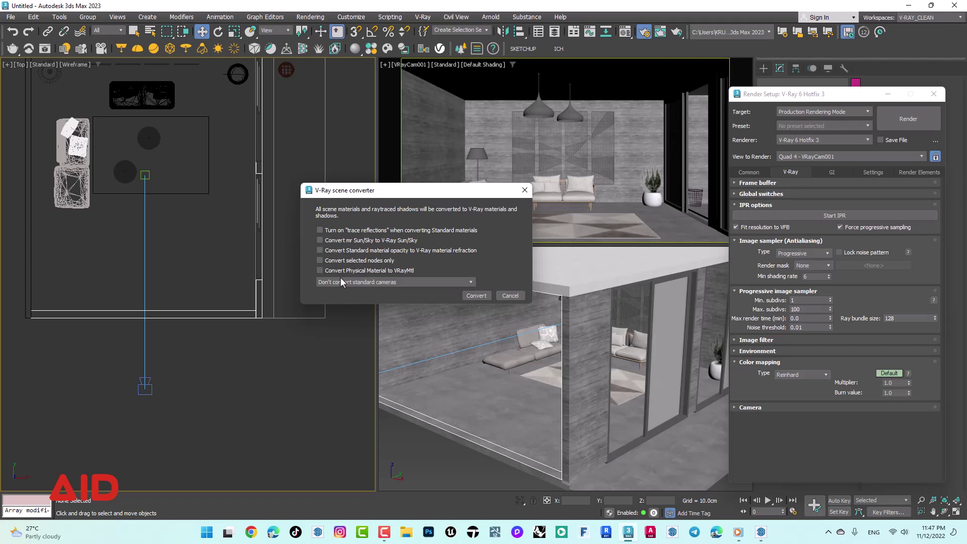
click(475, 297)
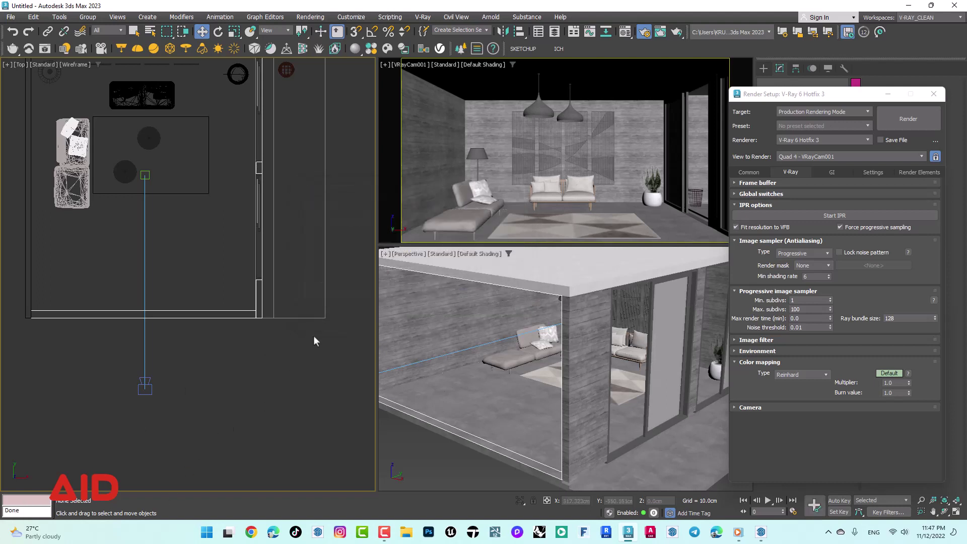
middle_drag(314, 341, 296, 366)
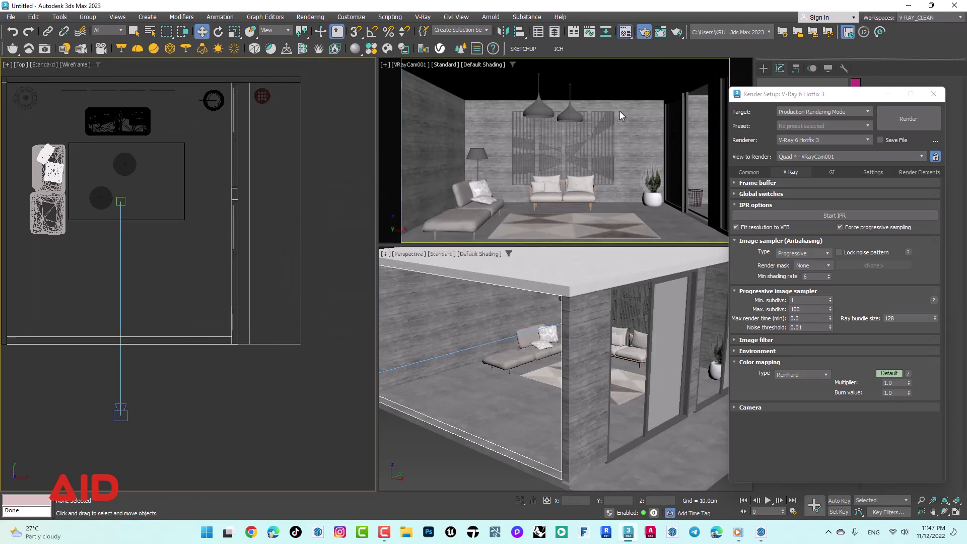
Reopen the Material Editor with M and eyedrop the sofa's material.
key(m)
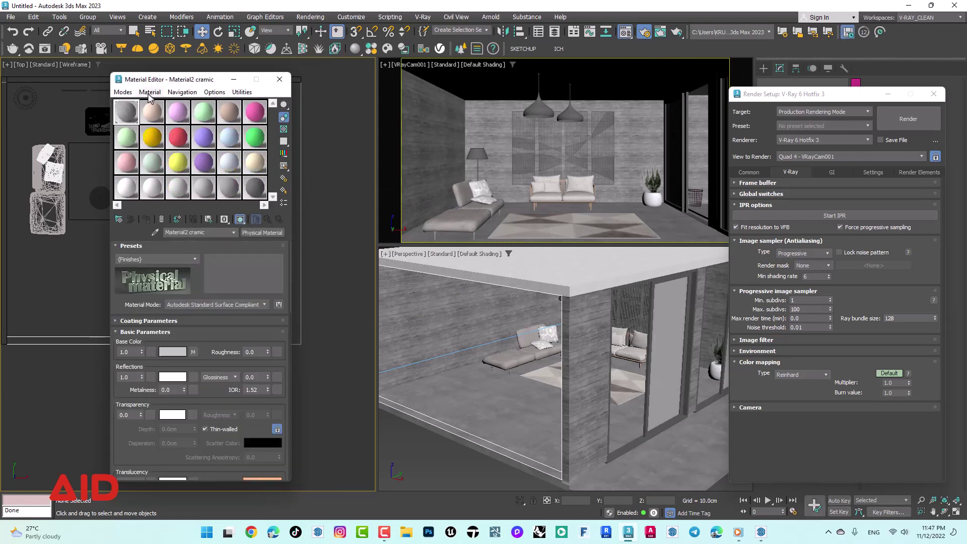
drag(151, 79, 307, 75)
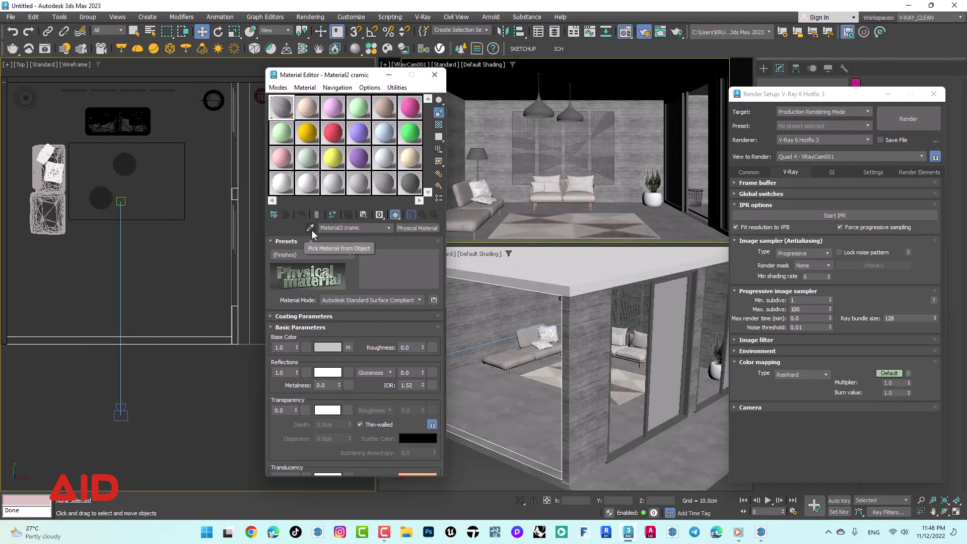
click(312, 230)
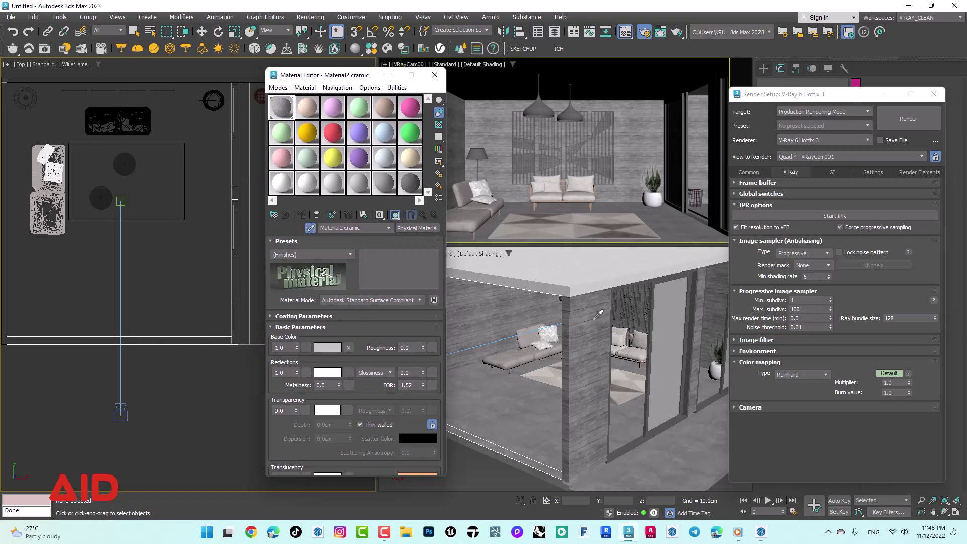
click(641, 316)
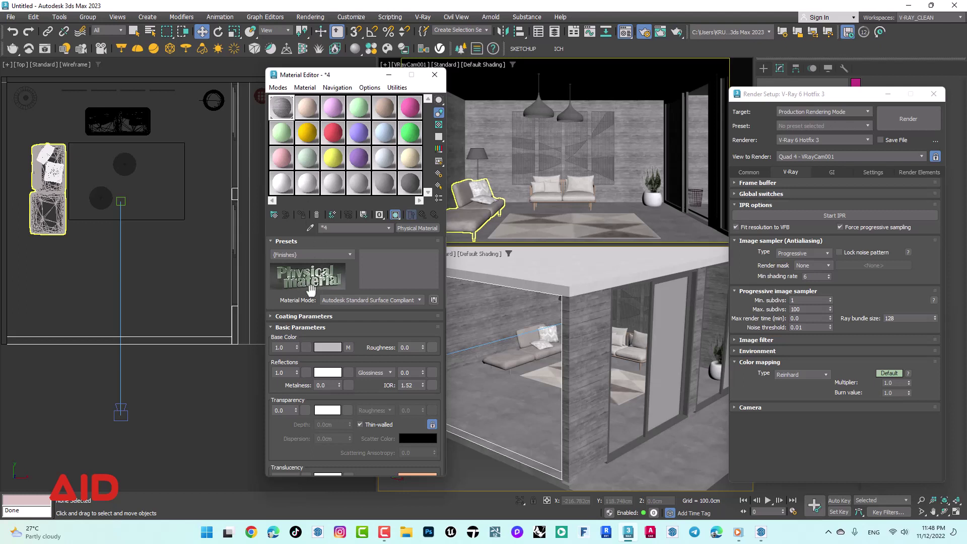
Eyedrop the wall's multi-material and the sliding door's Translucent Glass Gray Physical Material.
click(588, 314)
alt+middle_drag(589, 314, 534, 313)
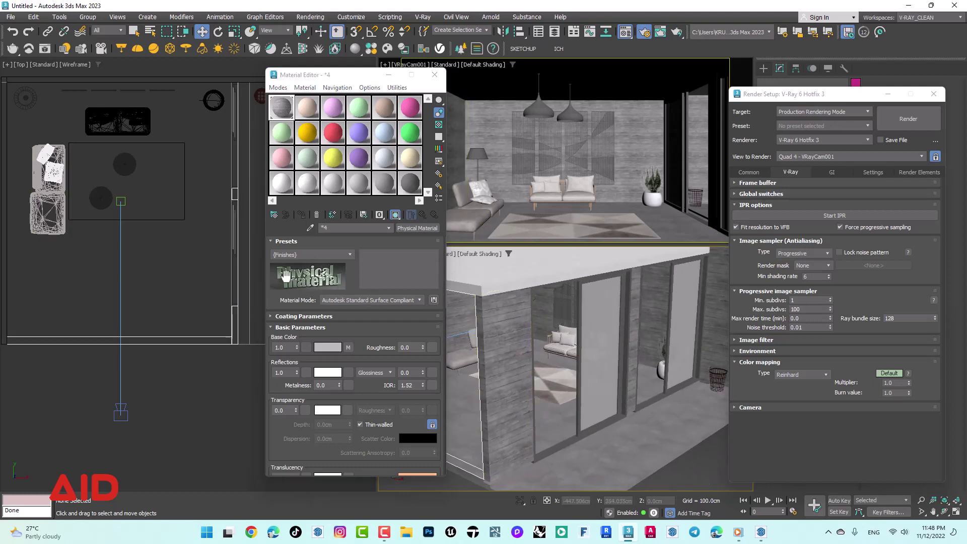
click(309, 229)
click(491, 316)
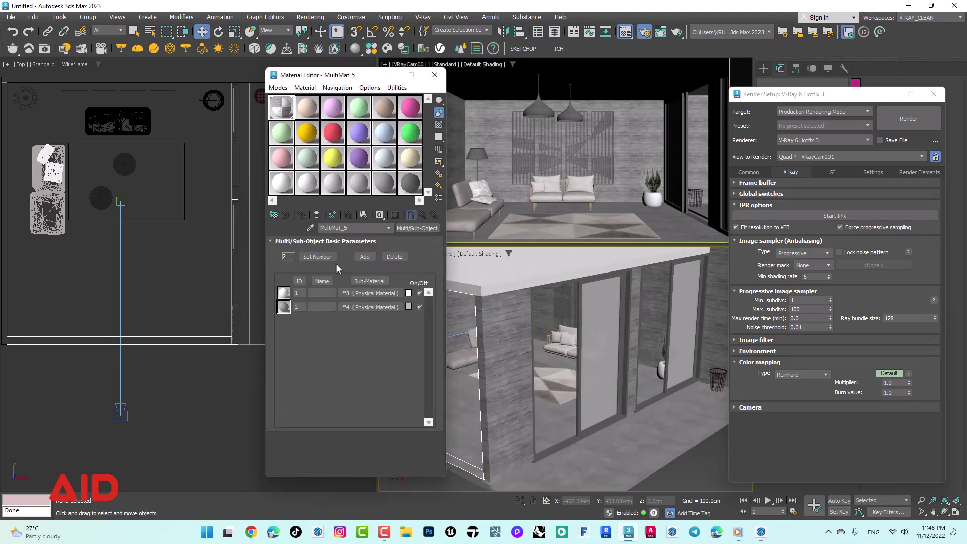
click(306, 228)
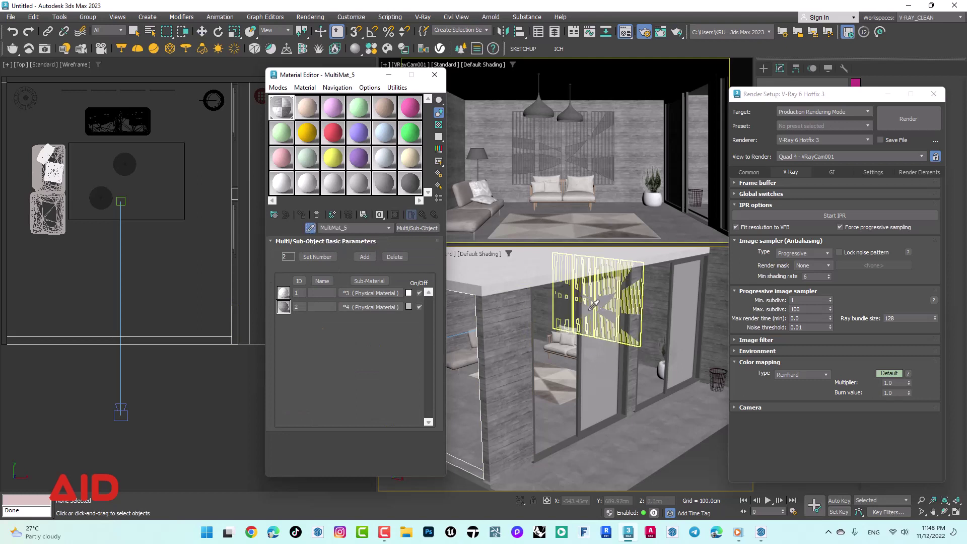
click(615, 299)
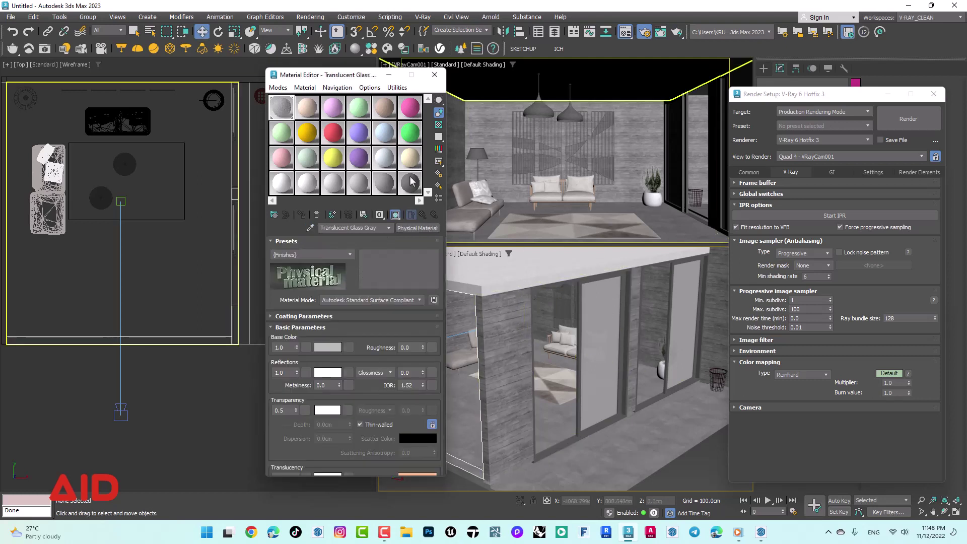
drag(324, 75, 307, 71)
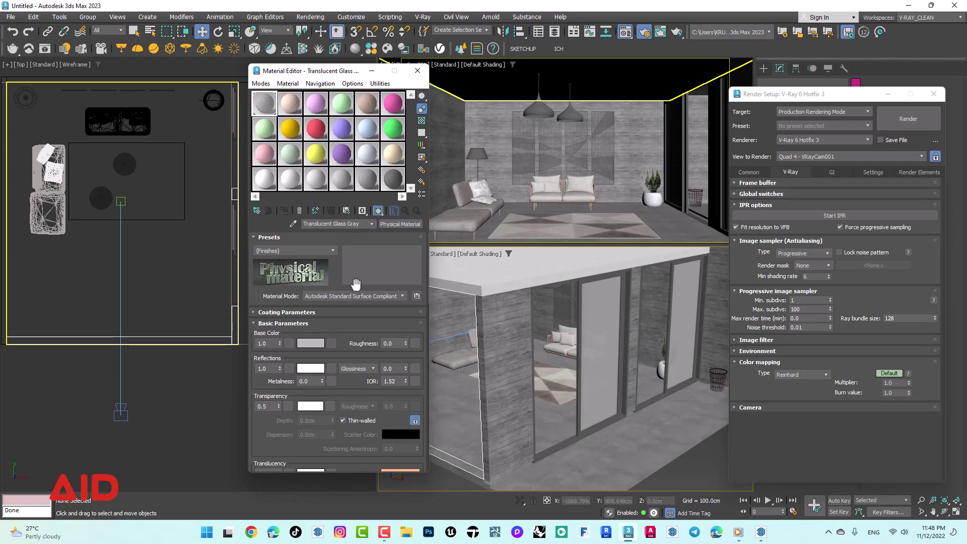
click(422, 17)
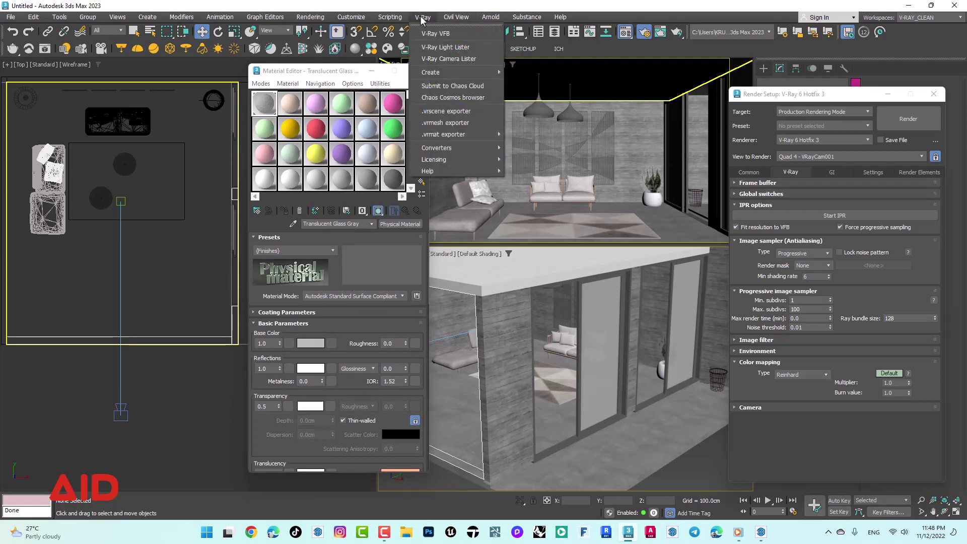
mouse_move(446, 149)
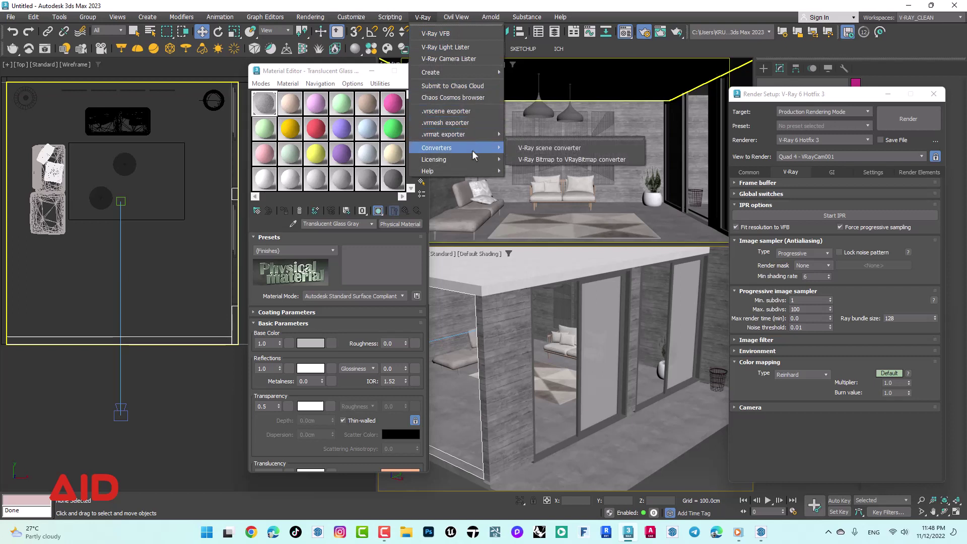
Relaunch the V-Ray scene converter and move its dialog up and right.
click(551, 147)
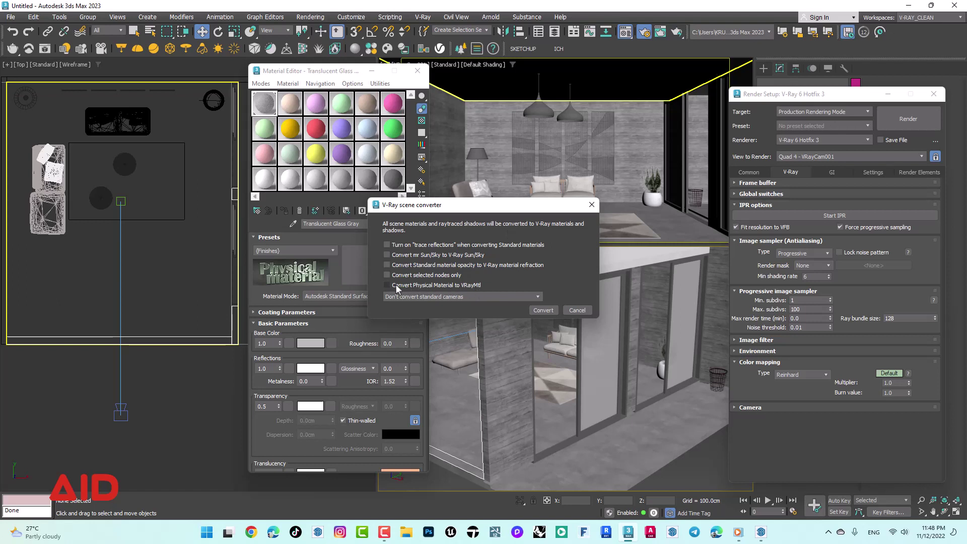
drag(422, 210, 493, 186)
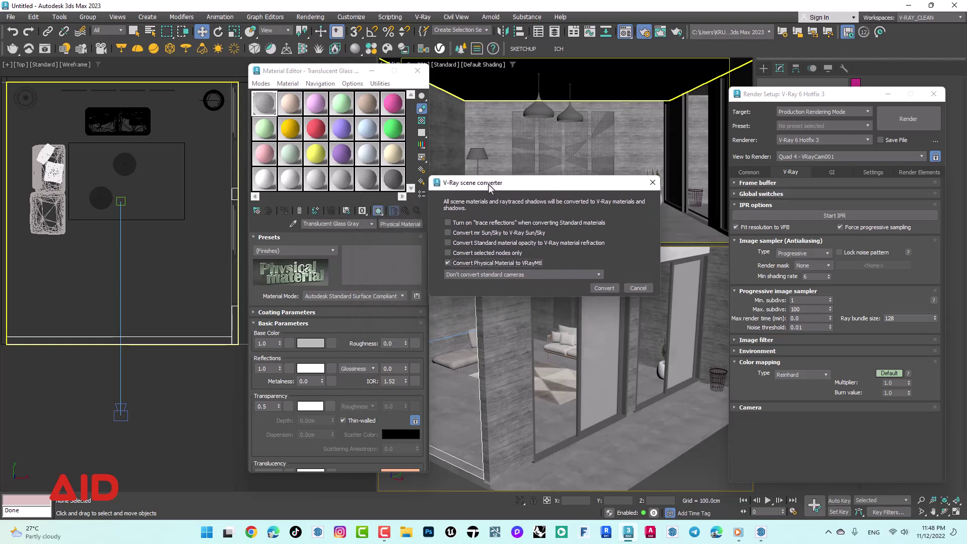
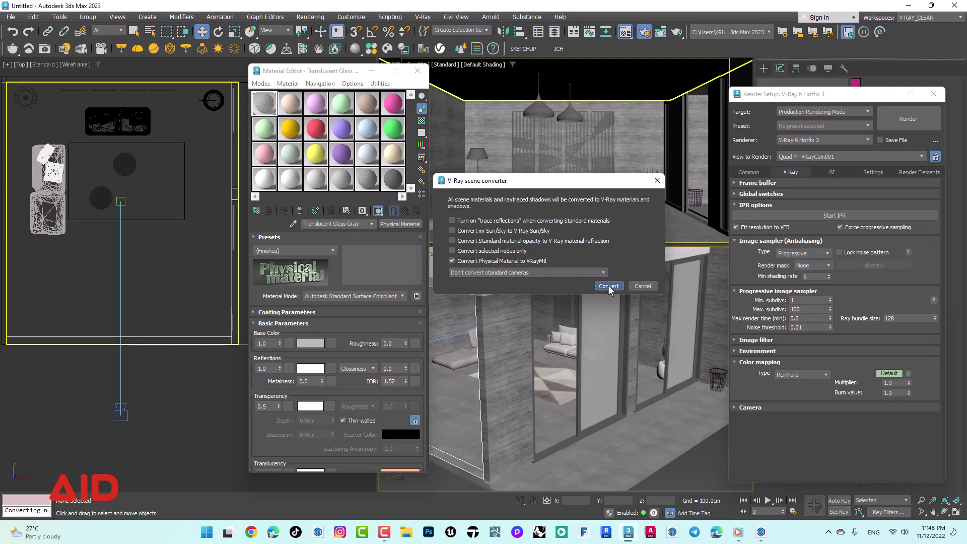
Convert the scene materials to V-Ray, then open and dismiss the Corona converter unused.
key(Return)
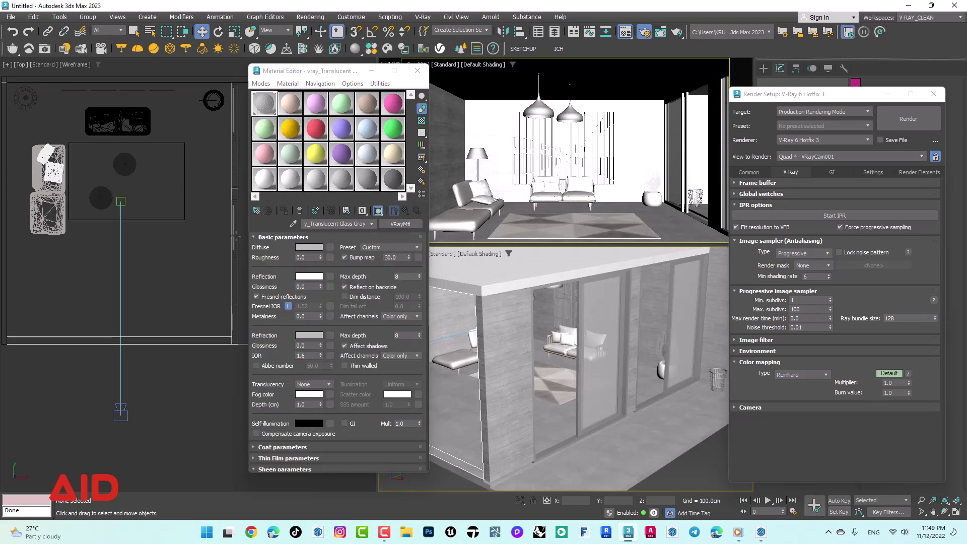
click(197, 220)
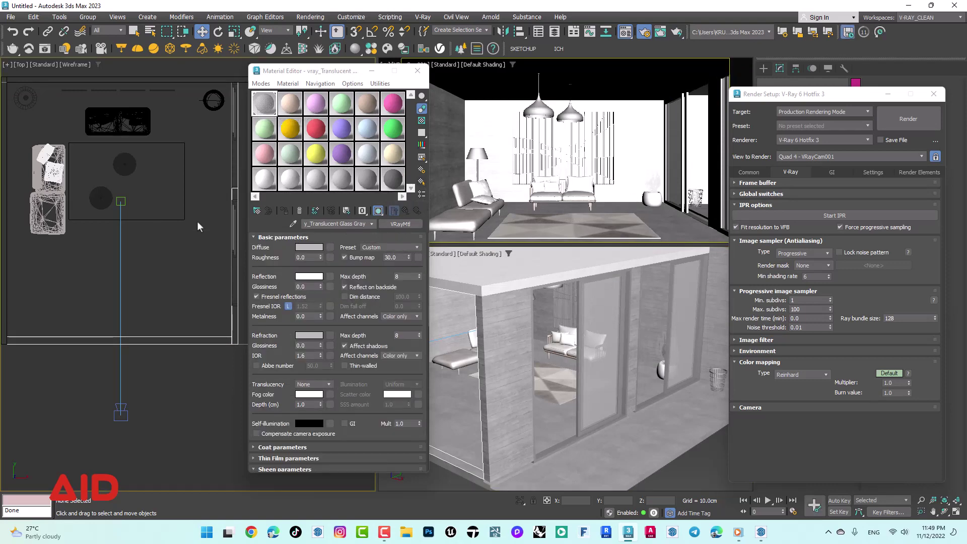
right_click(224, 352)
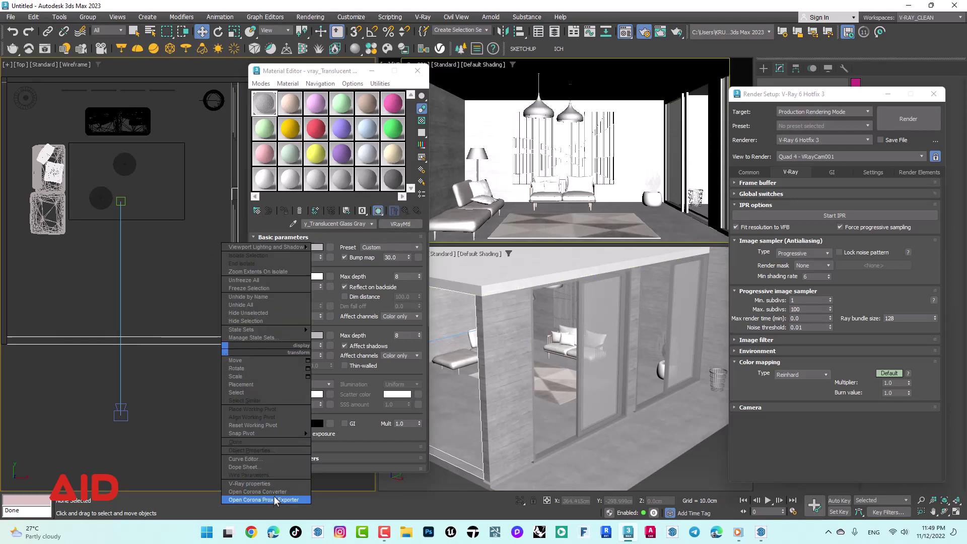
click(273, 492)
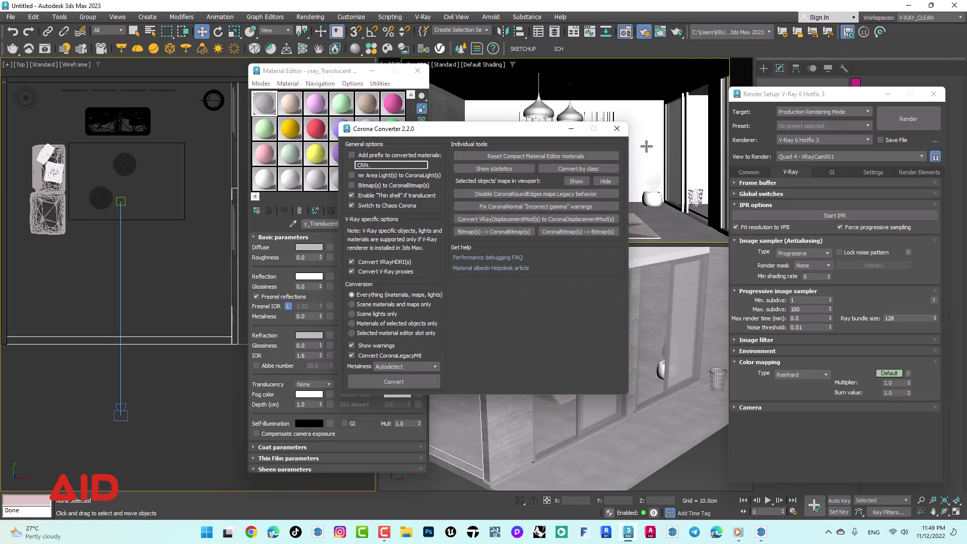
click(617, 129)
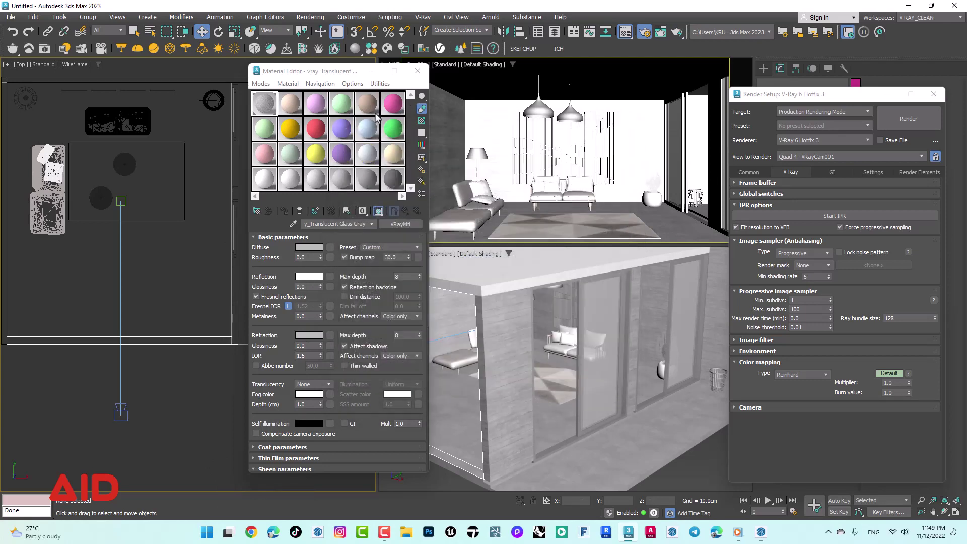
drag(332, 70, 272, 64)
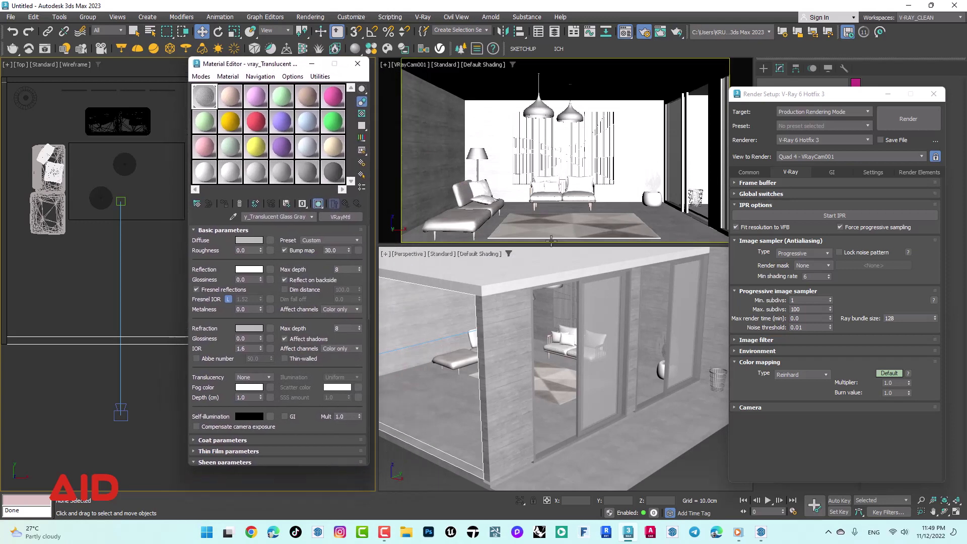
Eyedropper the floor's 'vray_Material2 cramic' VRayMtl into the Material Editor, then view toward the doors.
alt+middle_drag(533, 354, 564, 357)
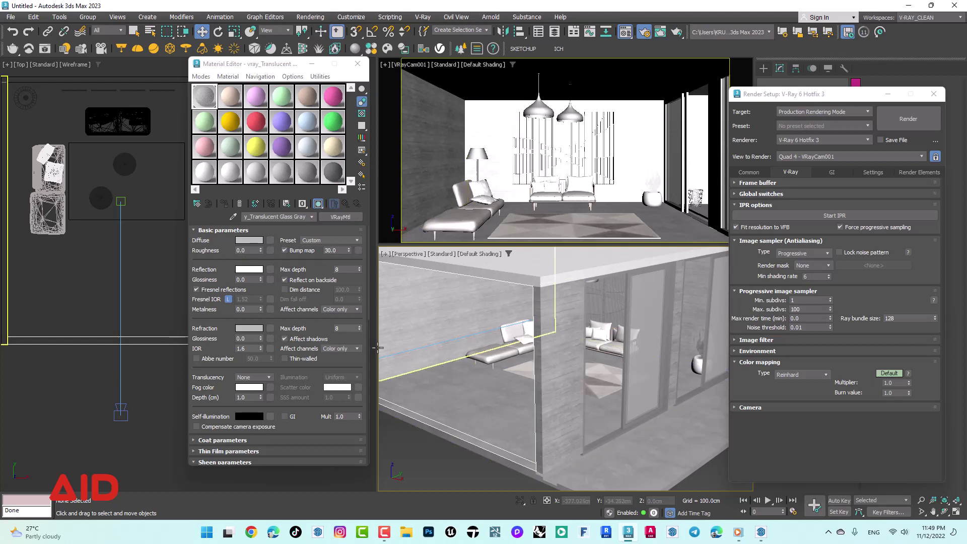
drag(253, 69, 285, 62)
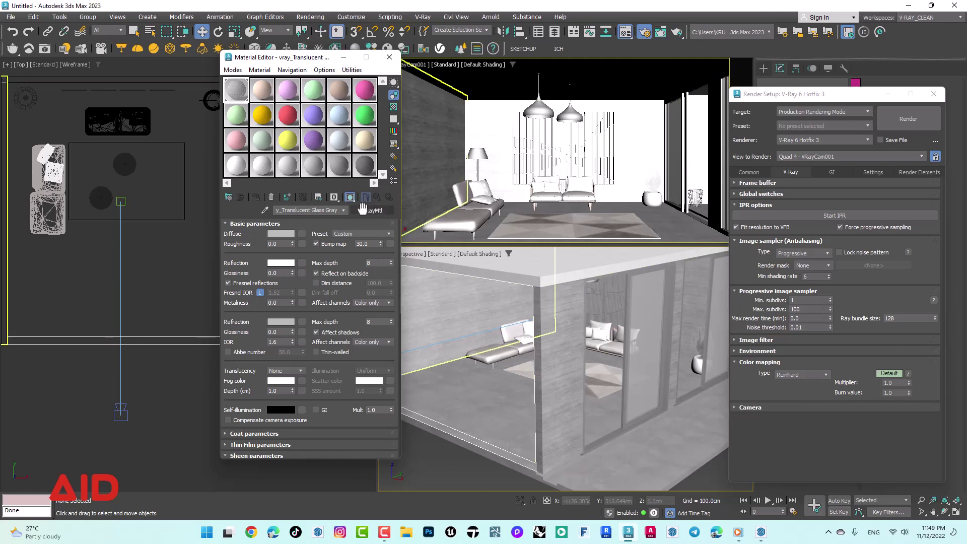
click(265, 210)
click(607, 416)
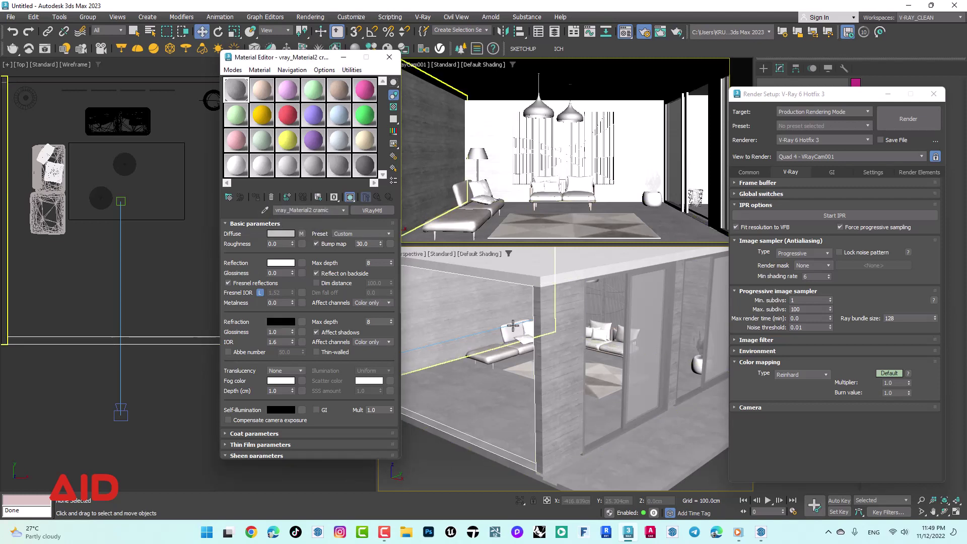
mouse_move(562, 379)
alt+middle_down()
mouse_move(495, 389)
mouse_move(638, 405)
mouse_move(632, 439)
alt+middle_up()
scroll(628, 440, up, 5)
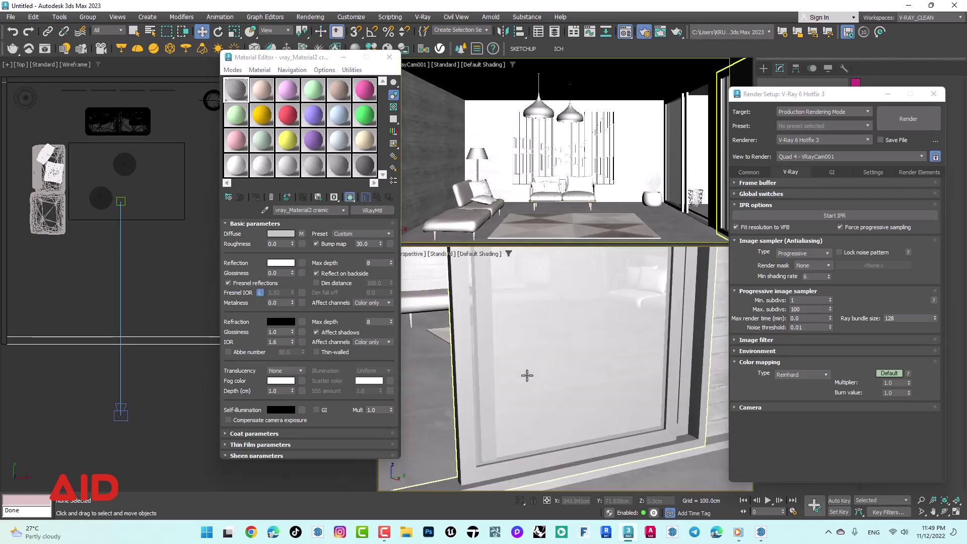
Pick the glass door's translucent material and apply the VRayMtl Glass preset.
click(265, 210)
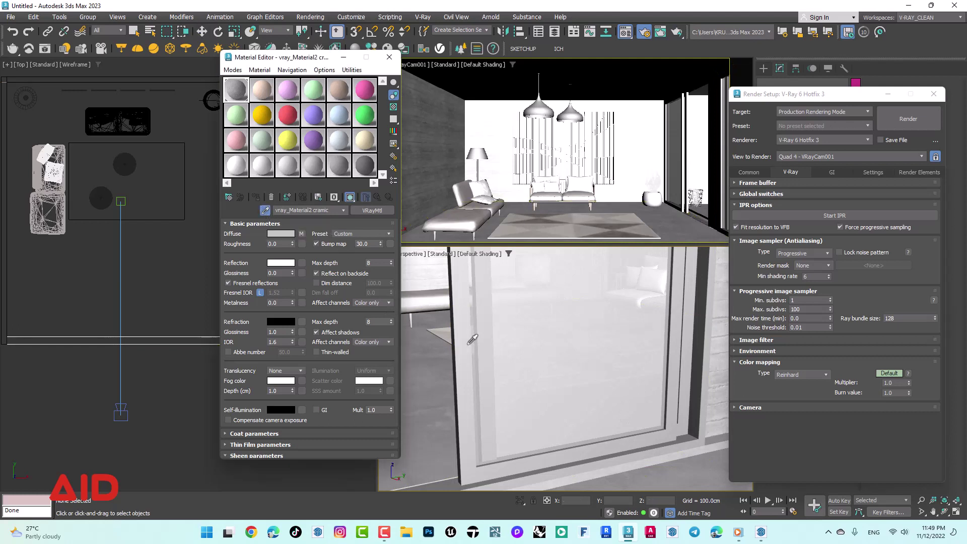
click(531, 386)
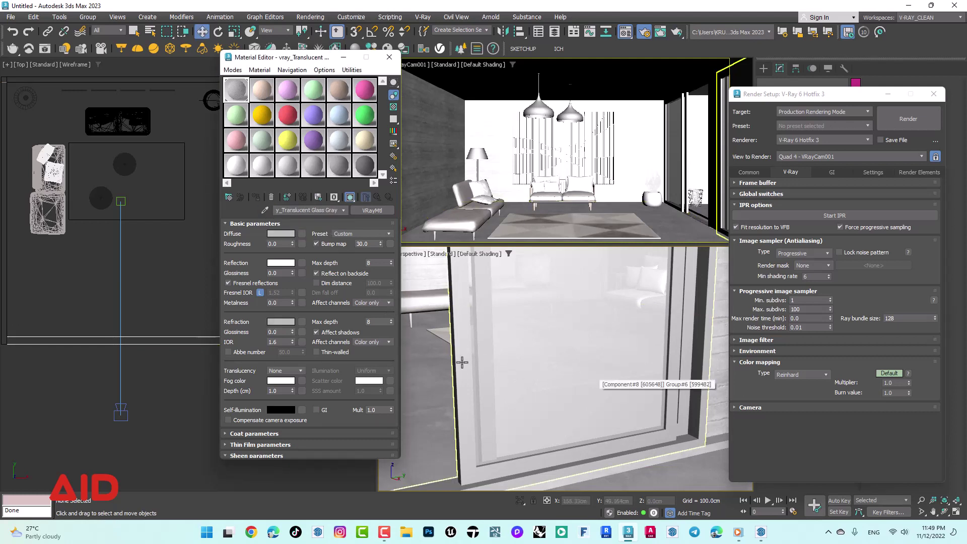
click(537, 375)
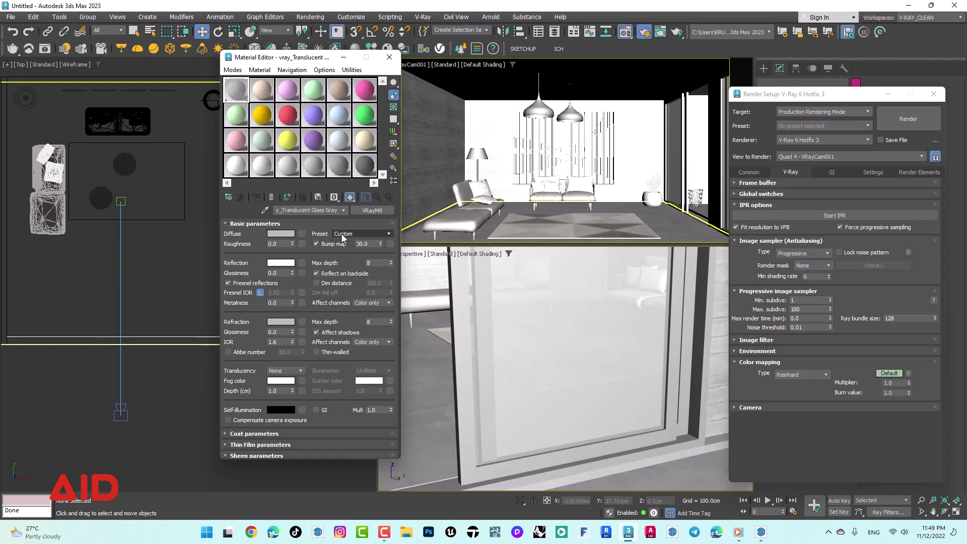
click(342, 235)
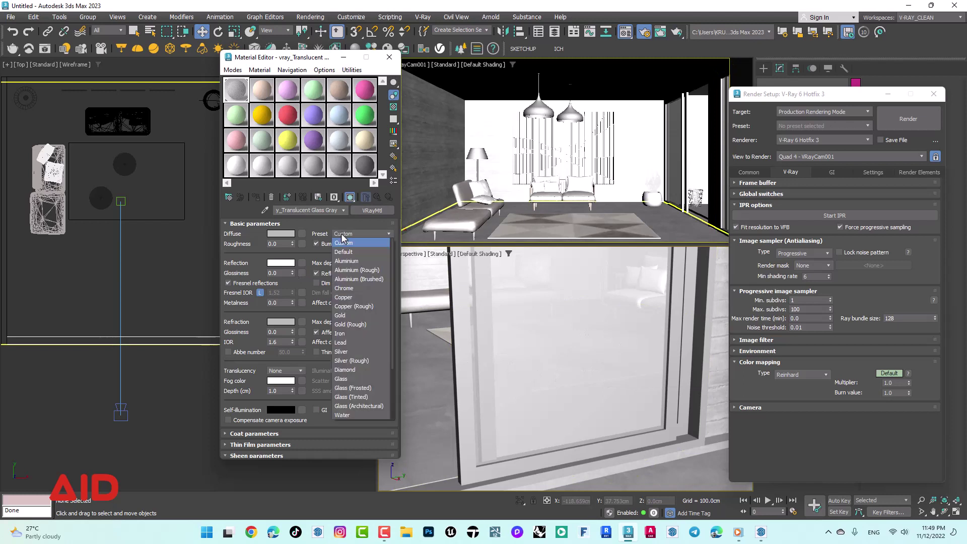
click(346, 379)
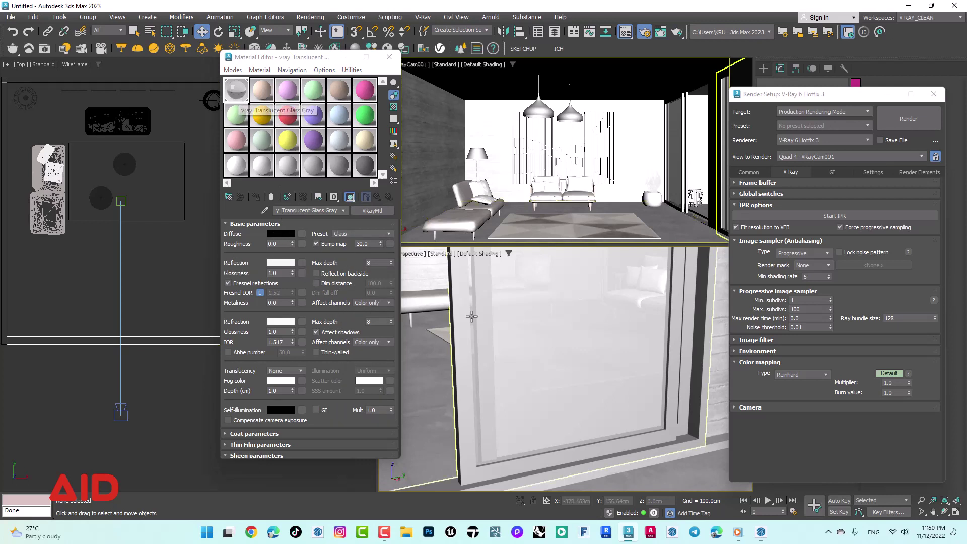
Frame the door frame and eyedropper its 'vray_Material~16' material into the editor.
scroll(600, 350, down, 3)
scroll(542, 390, down, 3)
scroll(543, 390, down, 2)
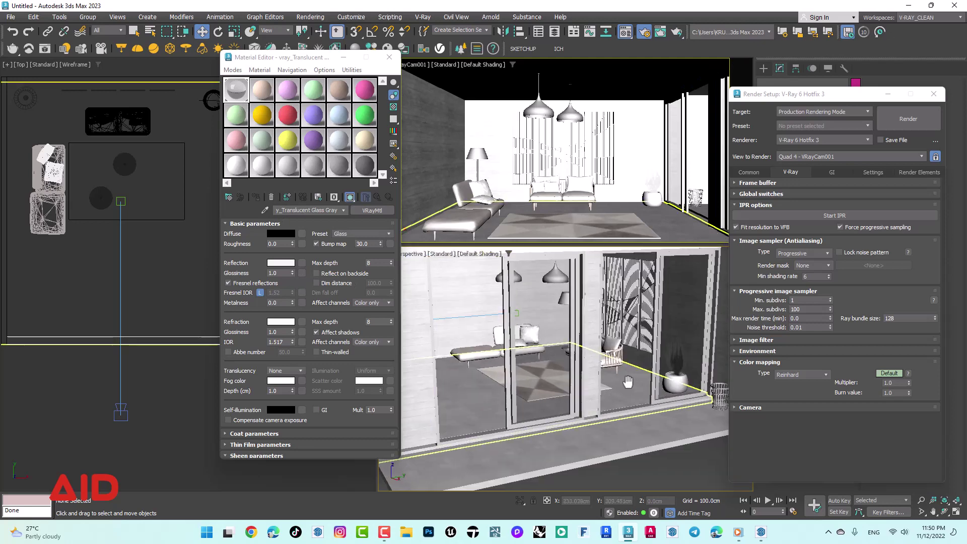
scroll(542, 390, down, 3)
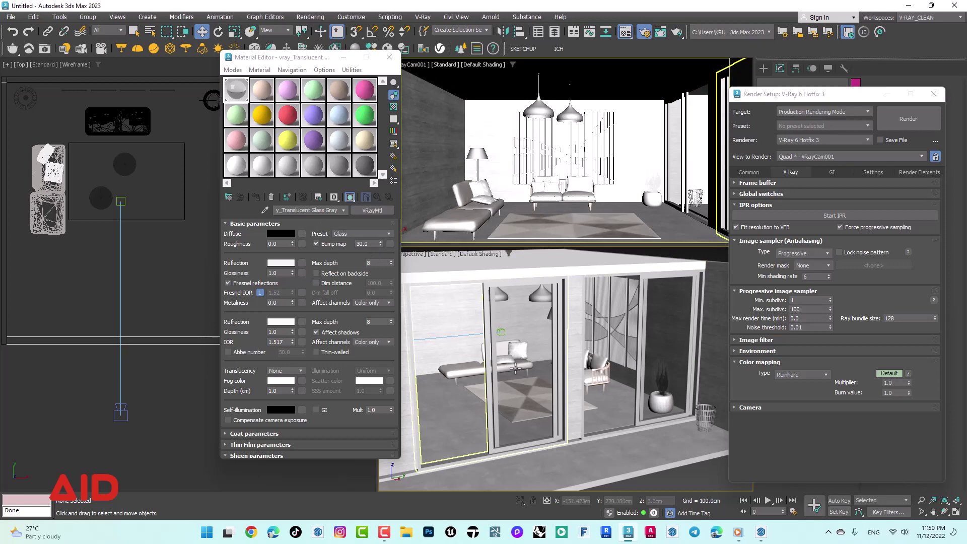
alt+middle_drag(515, 368, 619, 392)
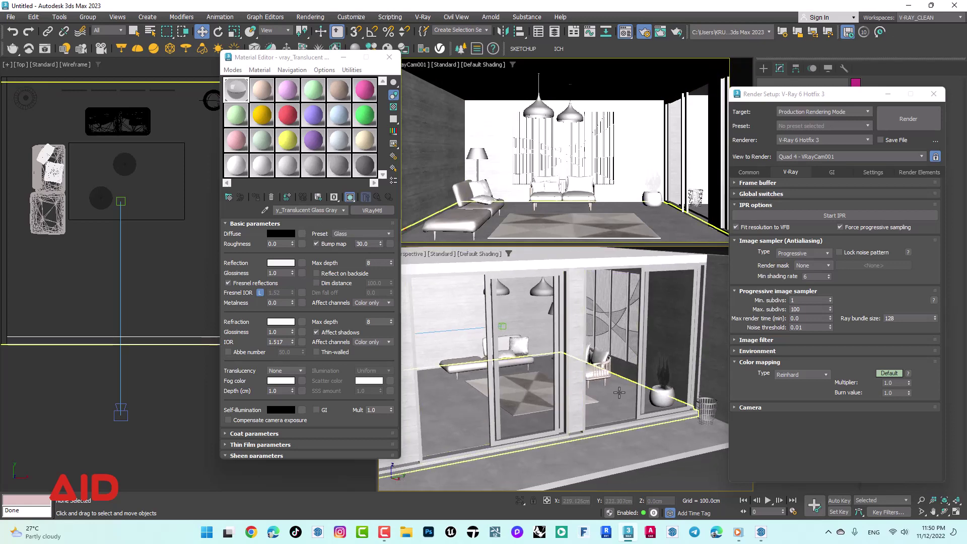
scroll(492, 416, up, 3)
scroll(491, 416, up, 3)
scroll(492, 416, up, 2)
click(492, 416)
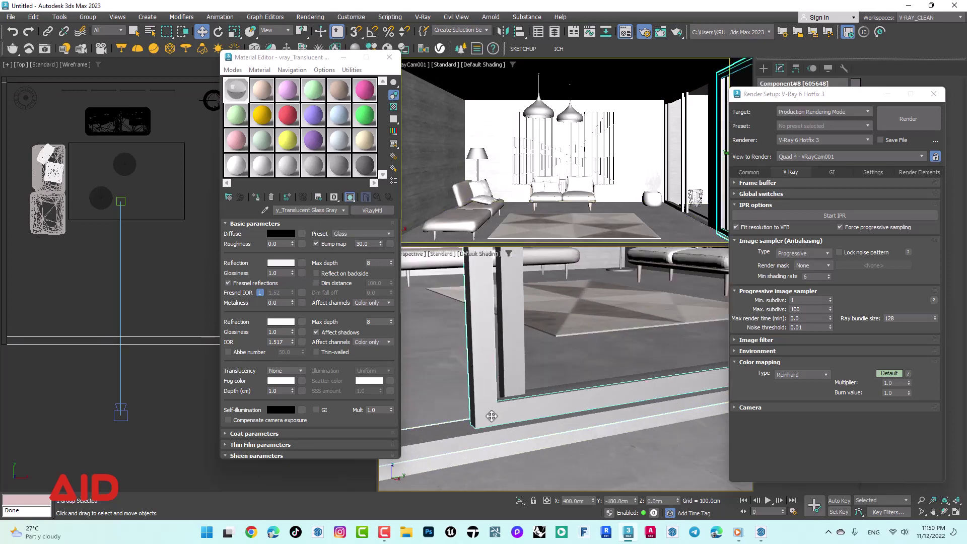
click(265, 210)
click(490, 410)
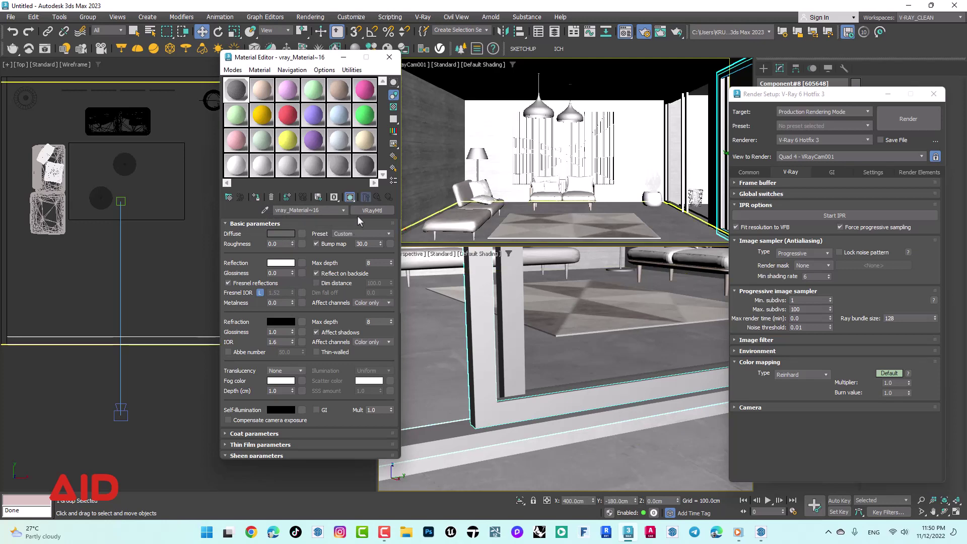
Keep the Default preset and darken the frame material's diffuse colour to grey 22.
click(359, 233)
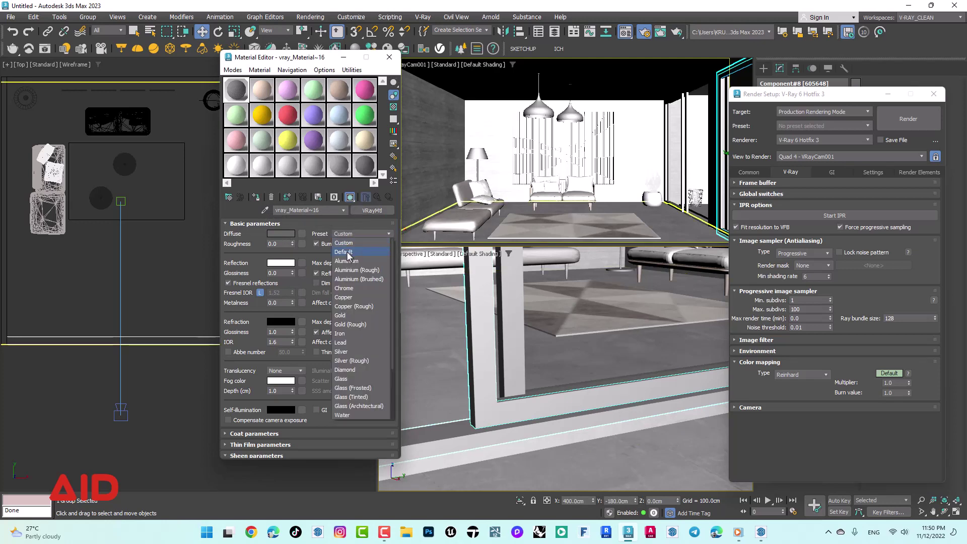
click(347, 252)
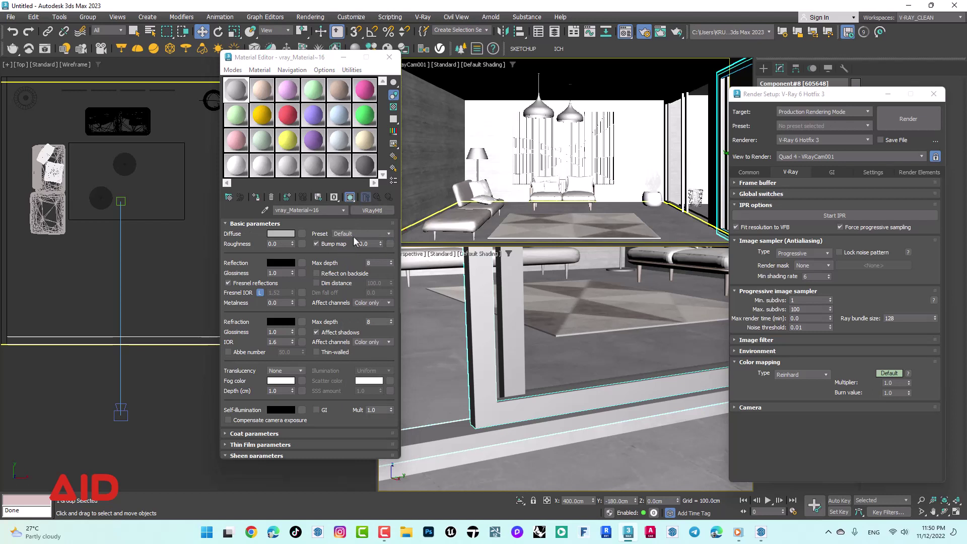
click(346, 236)
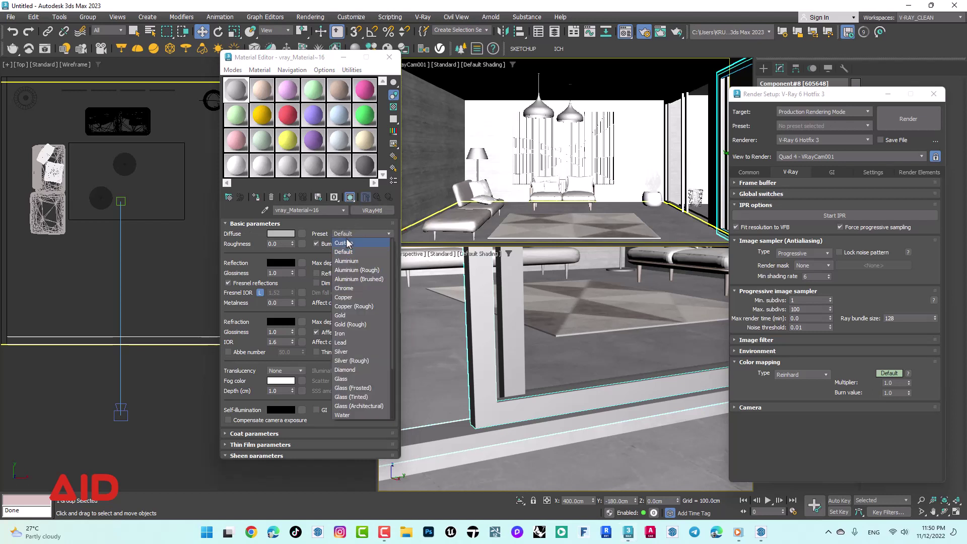
click(347, 252)
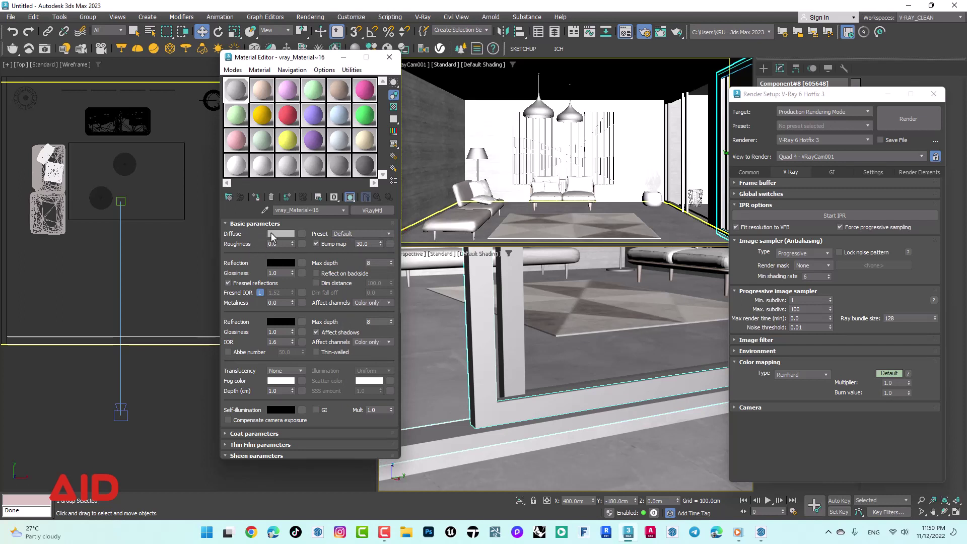
click(275, 234)
drag(142, 150, 142, 134)
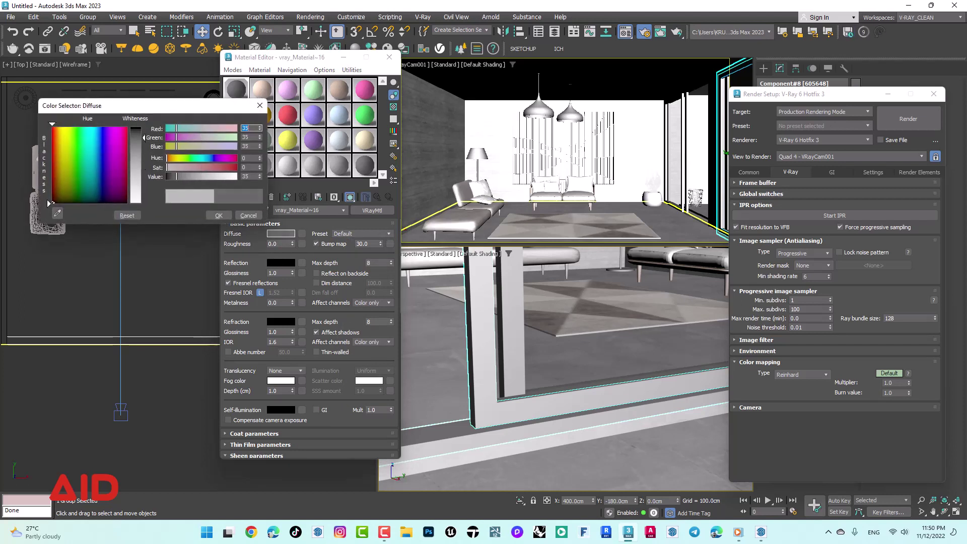
click(218, 215)
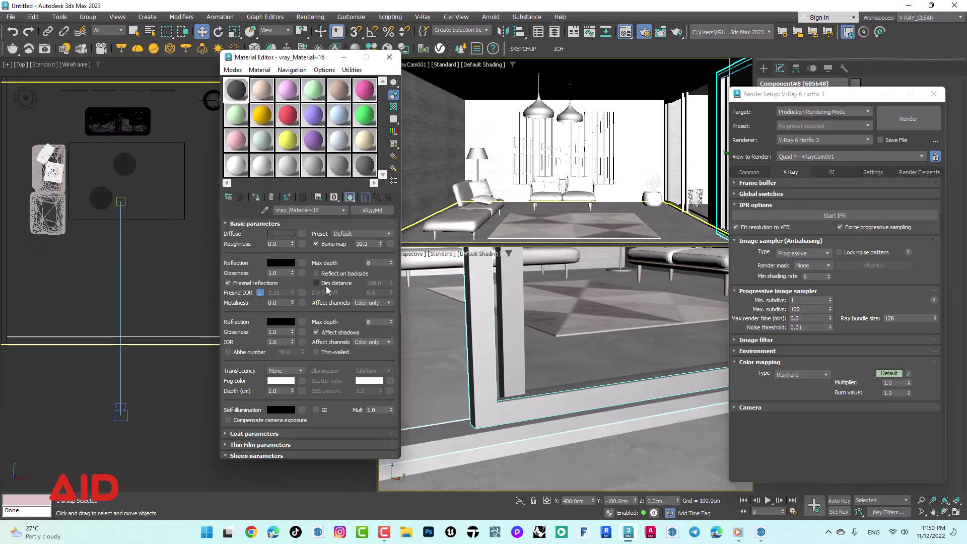
Set the reflection colour to value 22 and reflection glossiness to 0.5.
click(281, 262)
click(144, 171)
drag(145, 175, 145, 178)
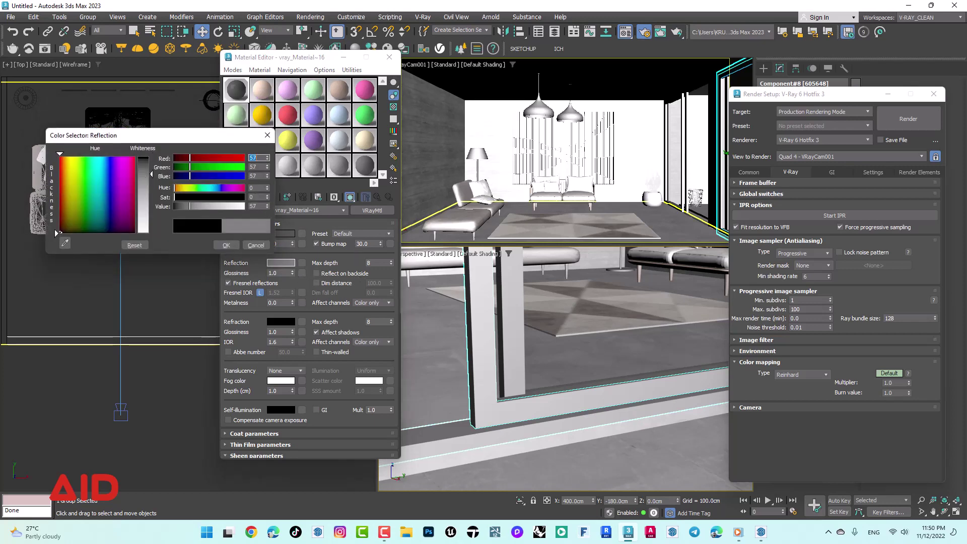
click(226, 245)
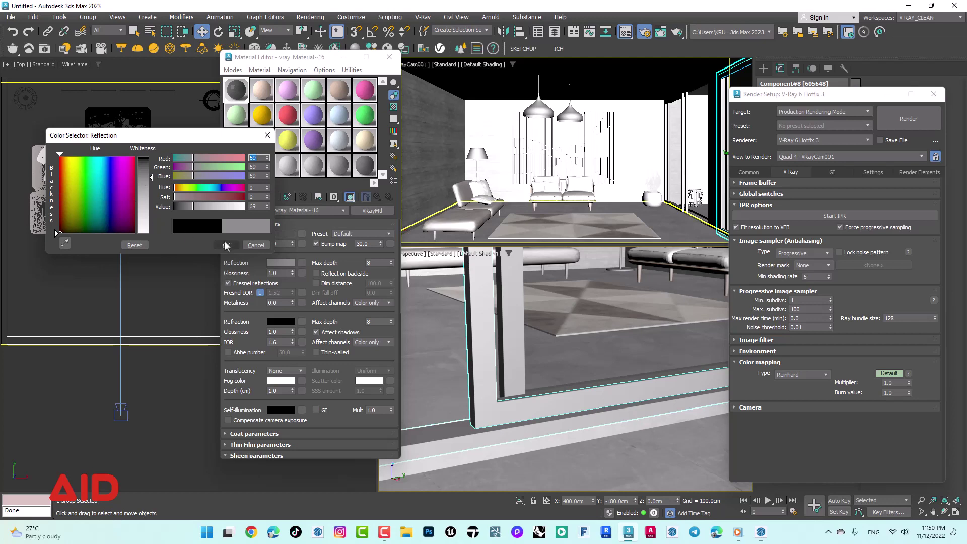
drag(151, 178, 151, 163)
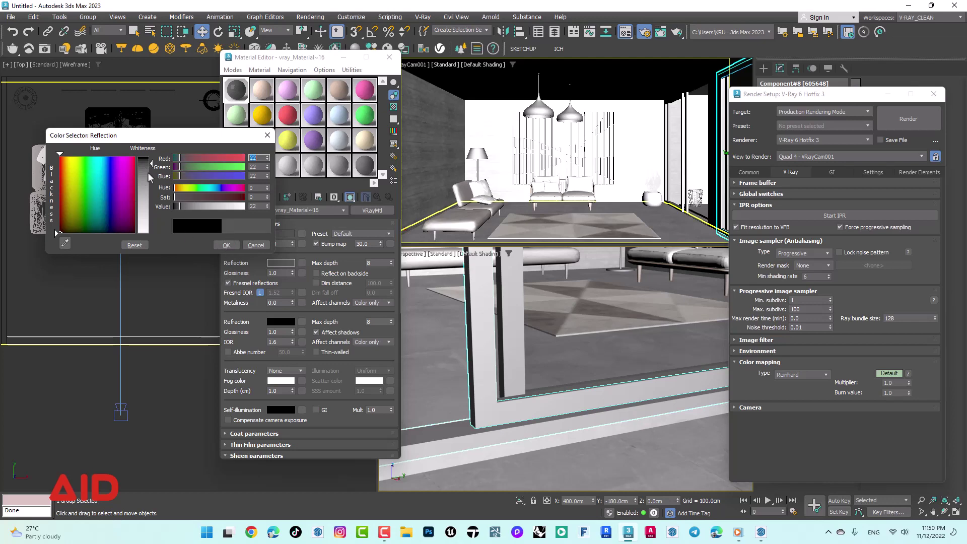
click(225, 246)
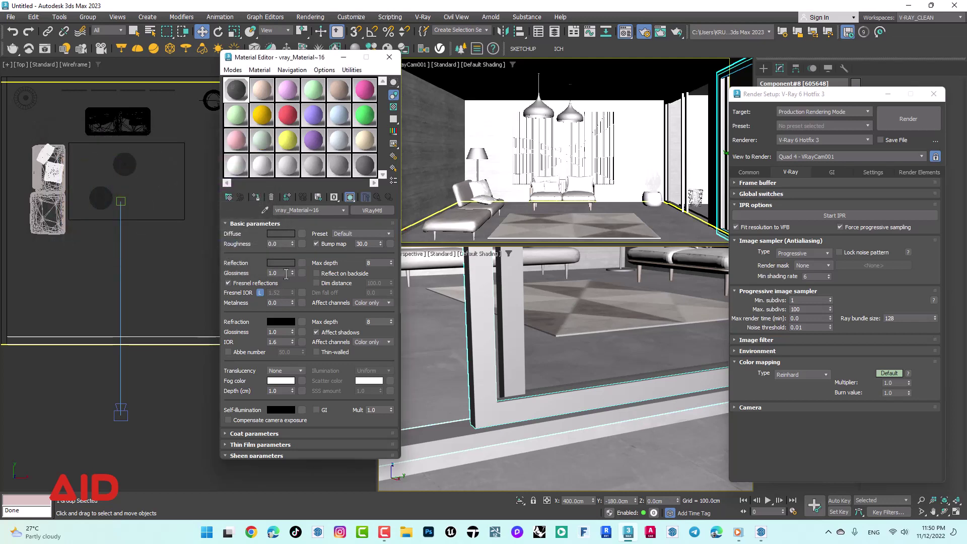
click(274, 273)
Inspect the enlarged material preview, then deselect everything and move the Material Editor left.
double_click(242, 93)
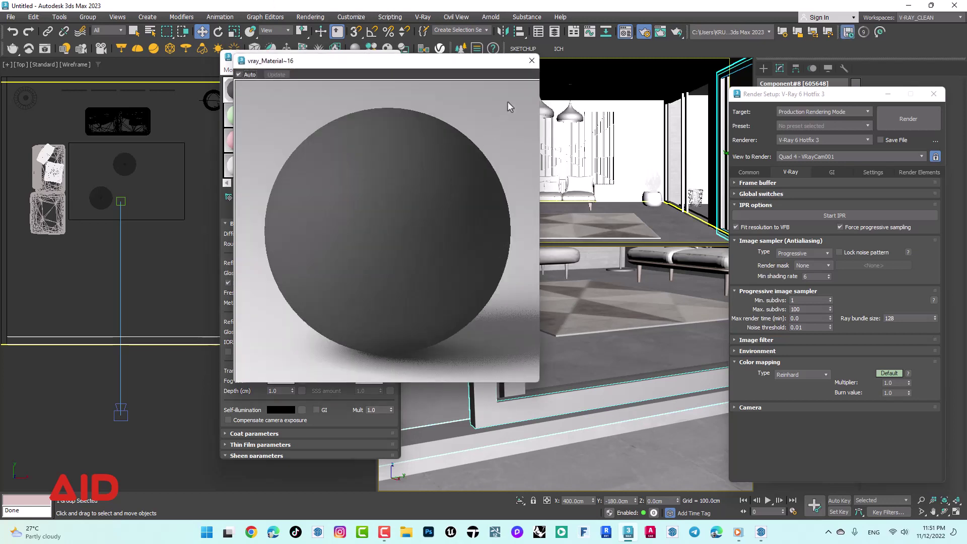
click(532, 60)
click(587, 411)
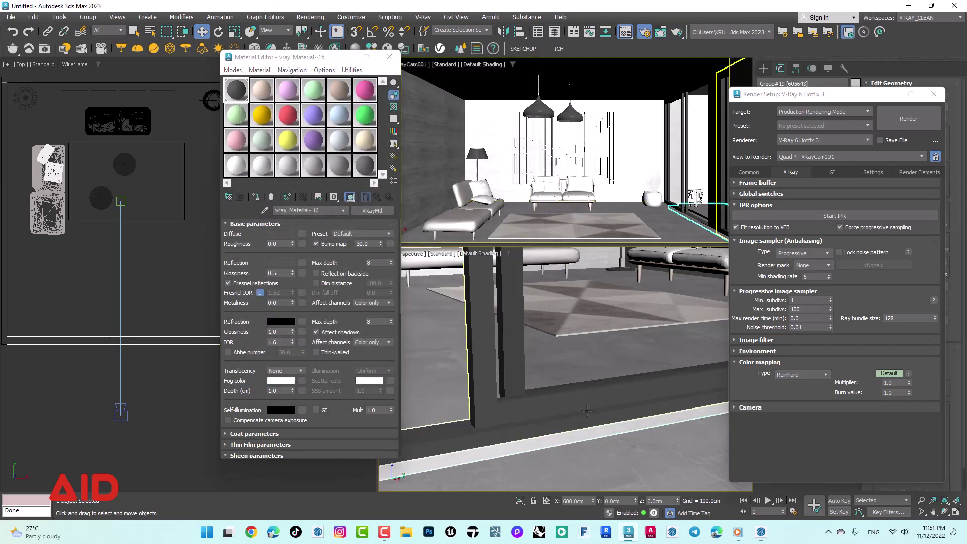
scroll(529, 406, down, 3)
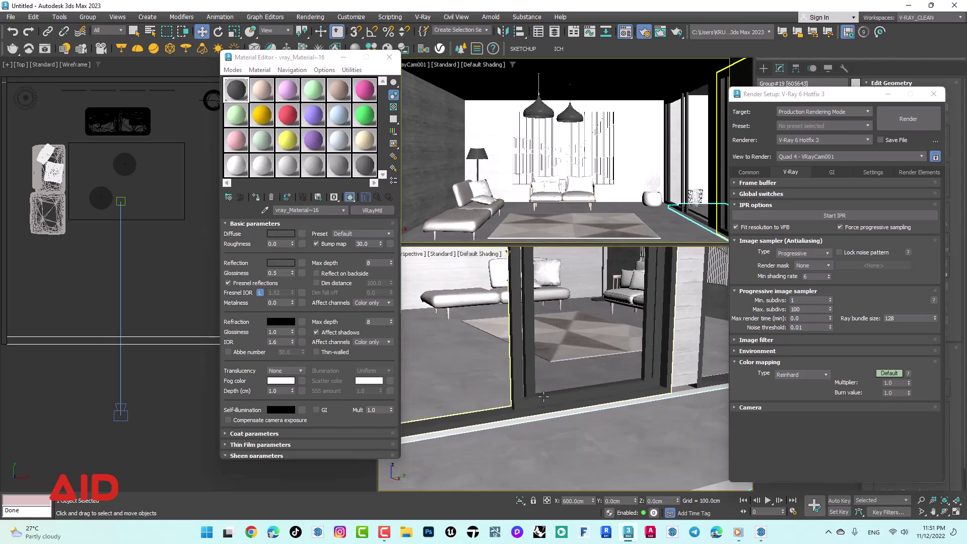
scroll(554, 423, down, 3)
scroll(579, 439, down, 2)
click(201, 107)
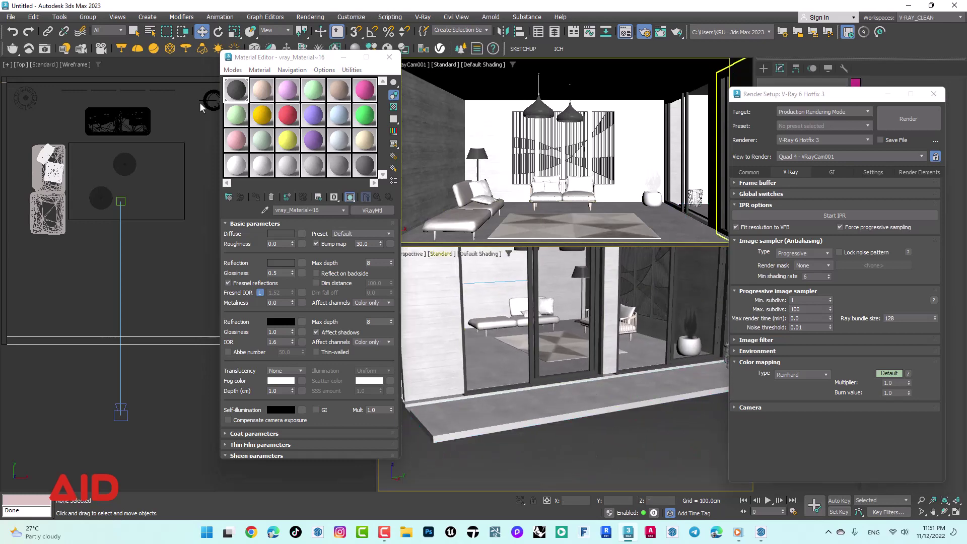
drag(248, 64, 157, 69)
Reframe the Perspective view on the glass doors and expand V-Ray Global switches.
key(q)
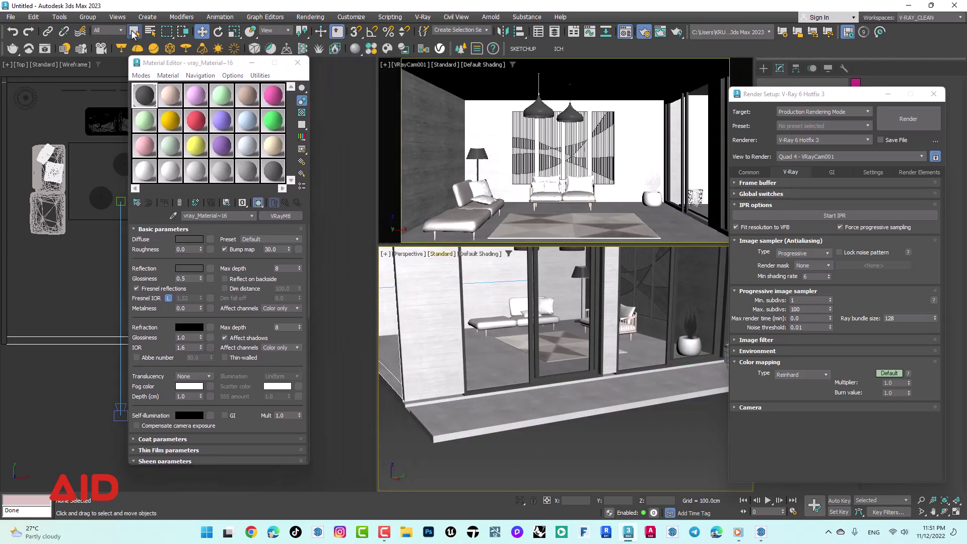
mouse_move(538, 385)
alt+middle_down()
mouse_move(567, 342)
mouse_move(464, 399)
mouse_move(517, 414)
mouse_move(499, 410)
alt+middle_up()
scroll(566, 342, down, 5)
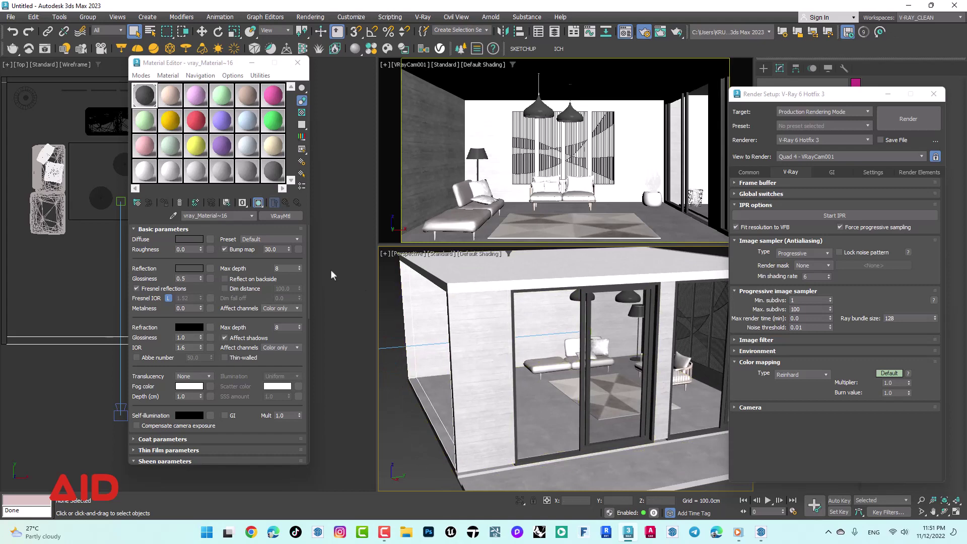
click(267, 240)
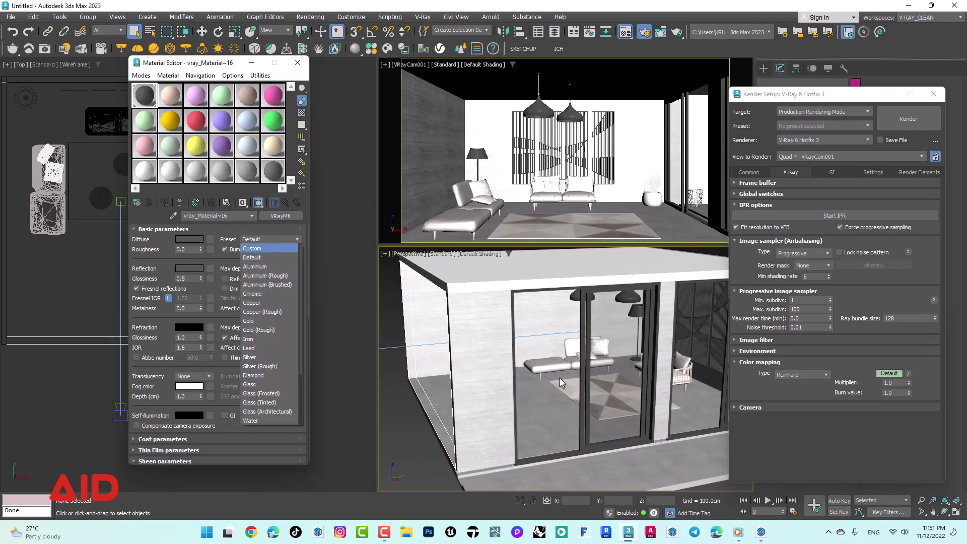
click(391, 343)
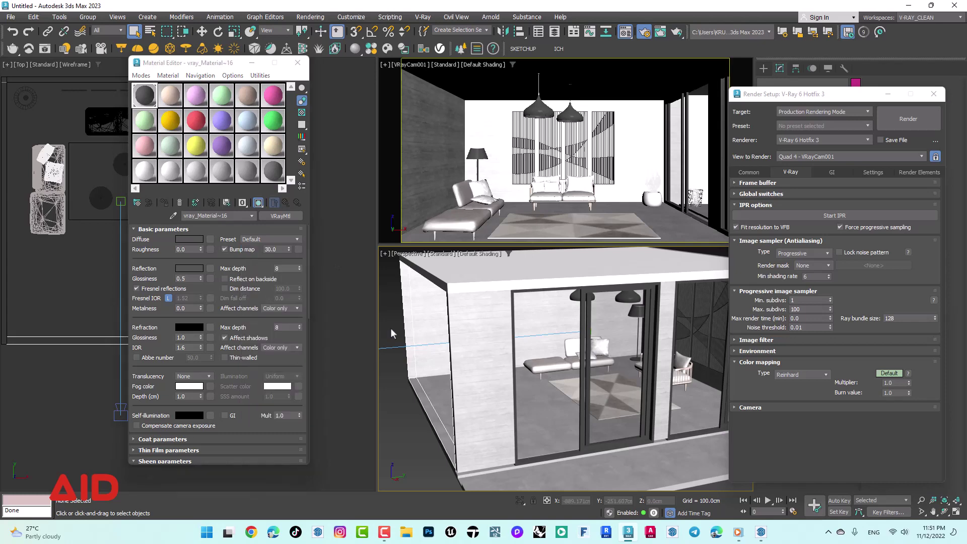
middle_drag(475, 399, 525, 351)
mouse_move(491, 385)
middle_down()
mouse_move(410, 401)
mouse_move(341, 395)
mouse_move(428, 392)
middle_up()
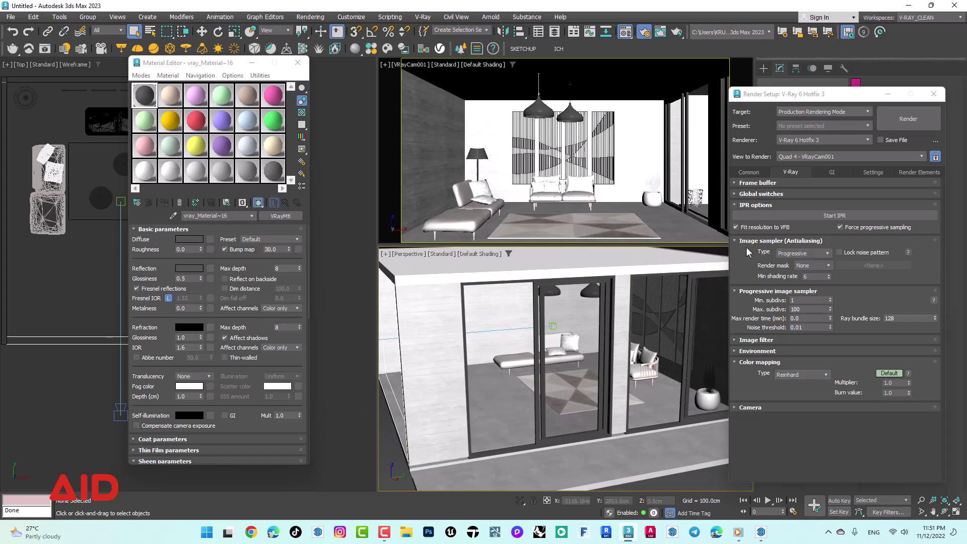
click(766, 196)
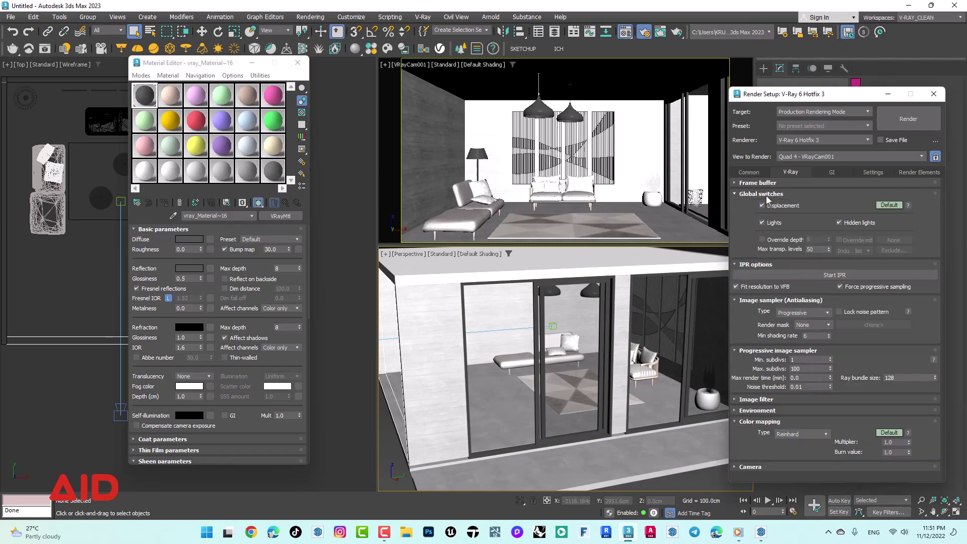
Enable Override mtl with a new VRayMtl (Material #45), preserving original refraction.
click(838, 240)
click(896, 241)
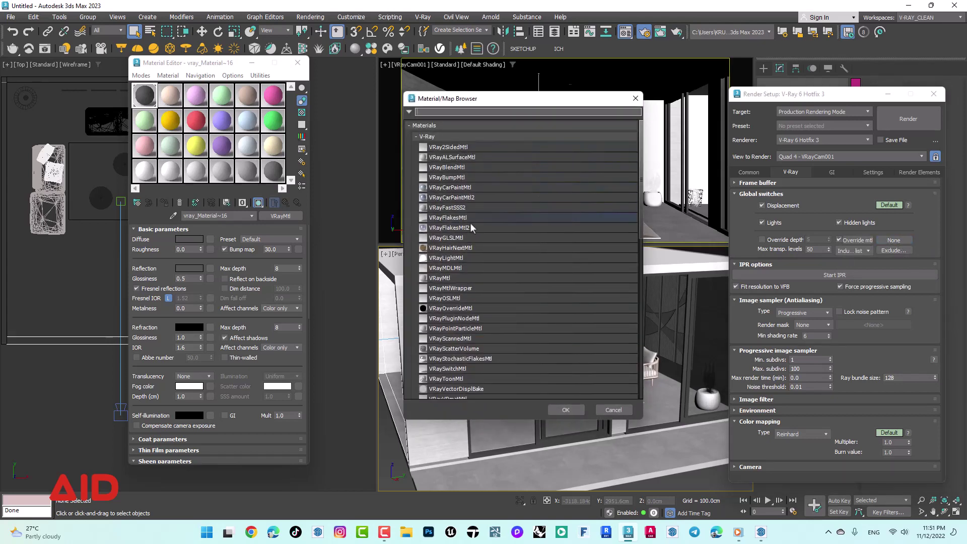
double_click(458, 278)
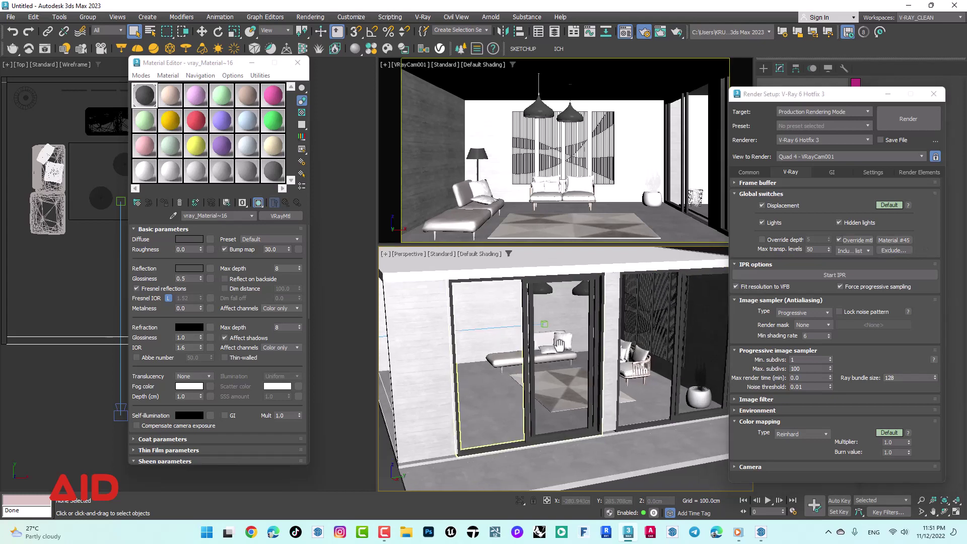
click(899, 252)
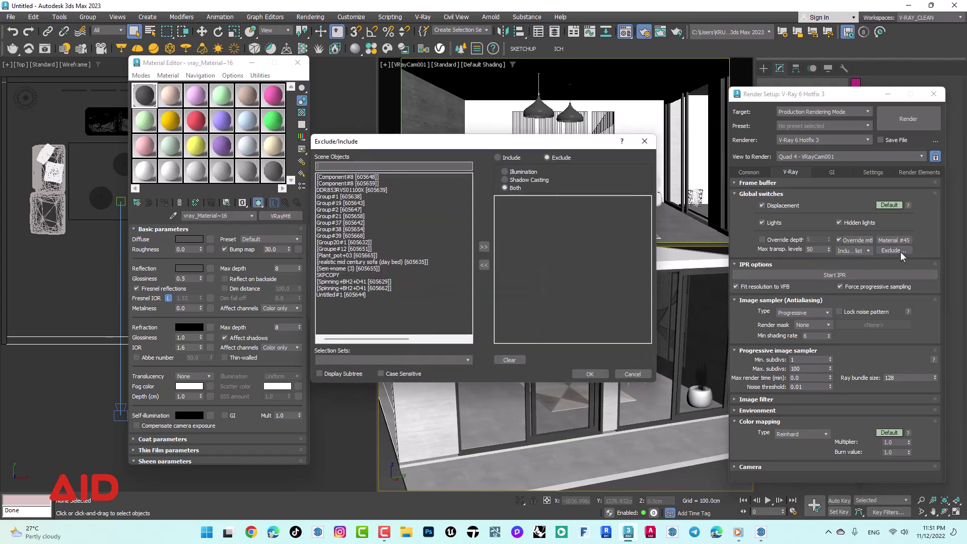
click(645, 141)
click(854, 240)
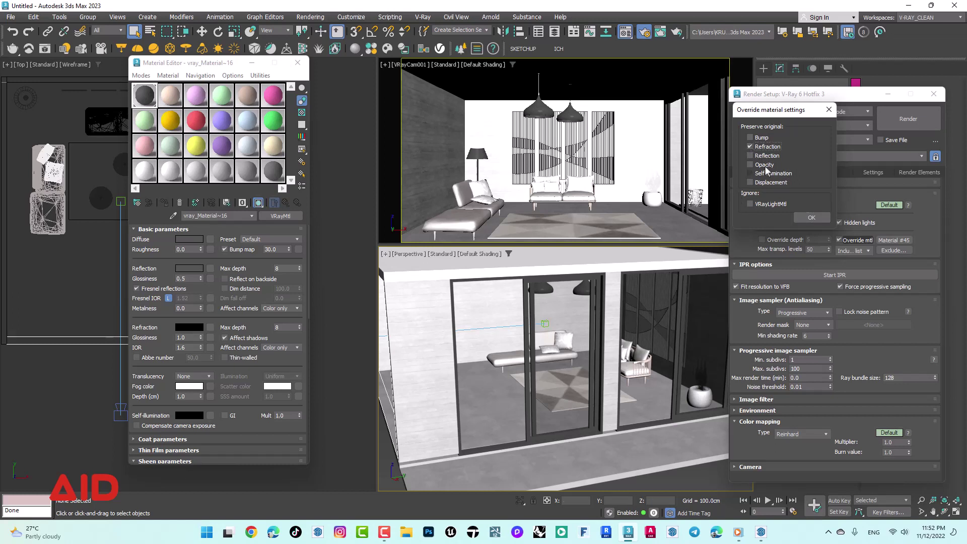
click(811, 218)
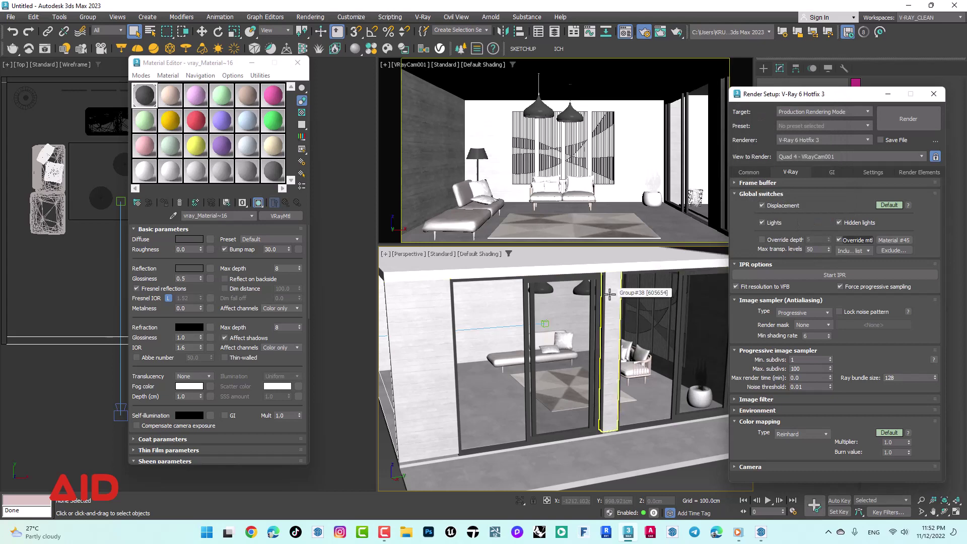
Close the Material Editor and Render Setup, and start a V-Ray Frame Buffer render.
click(298, 64)
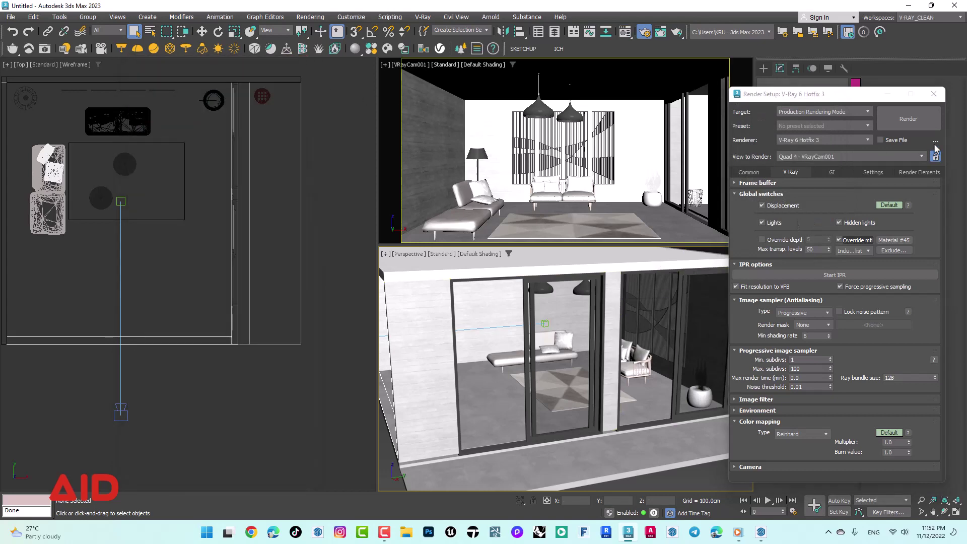
click(934, 95)
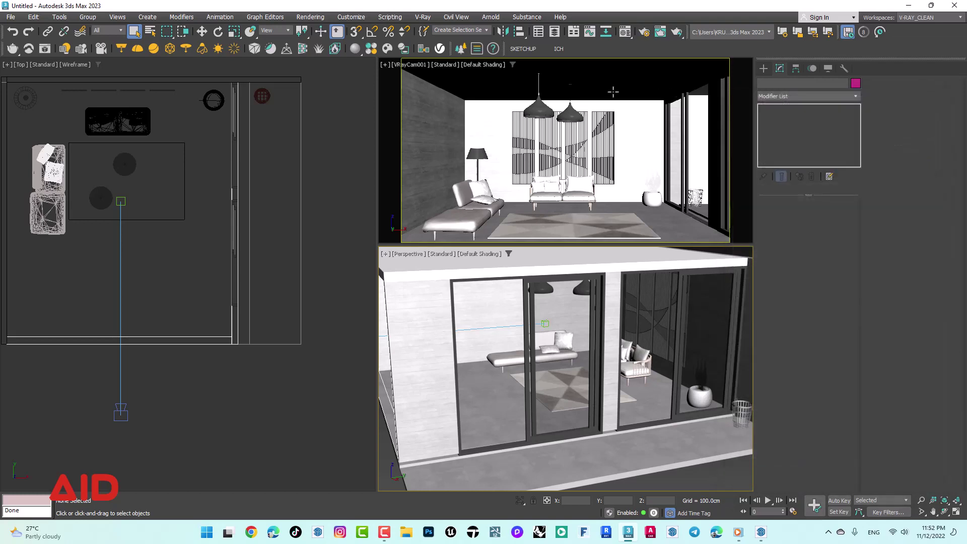
click(395, 89)
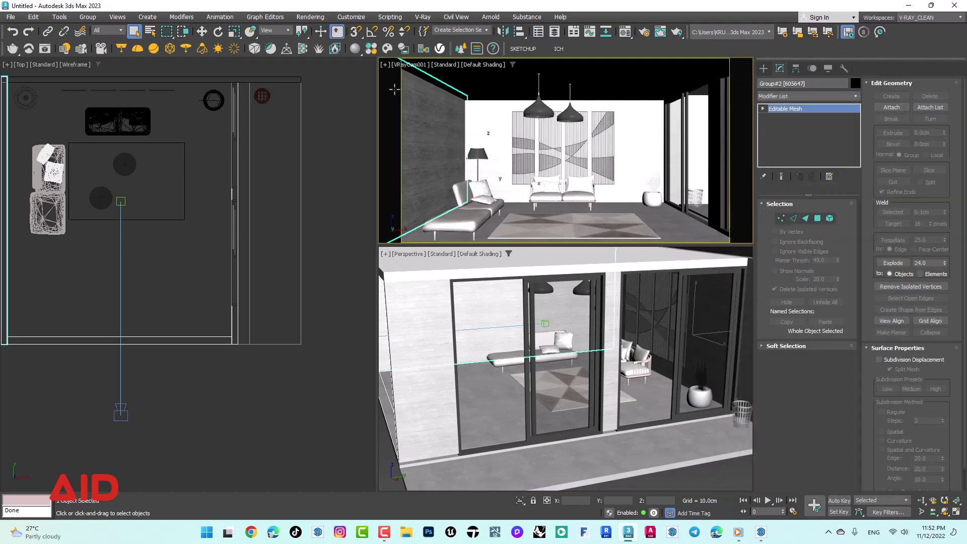
click(45, 50)
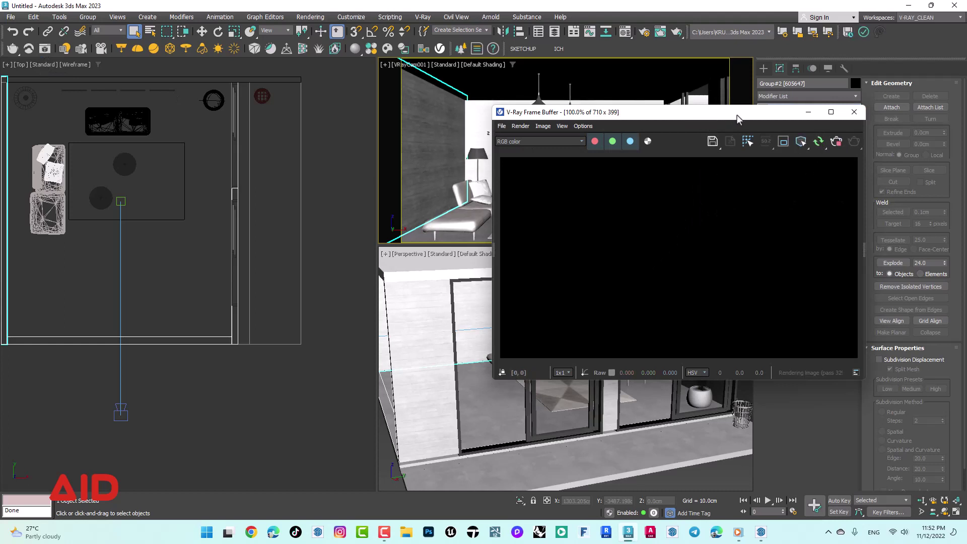
drag(705, 116, 627, 94)
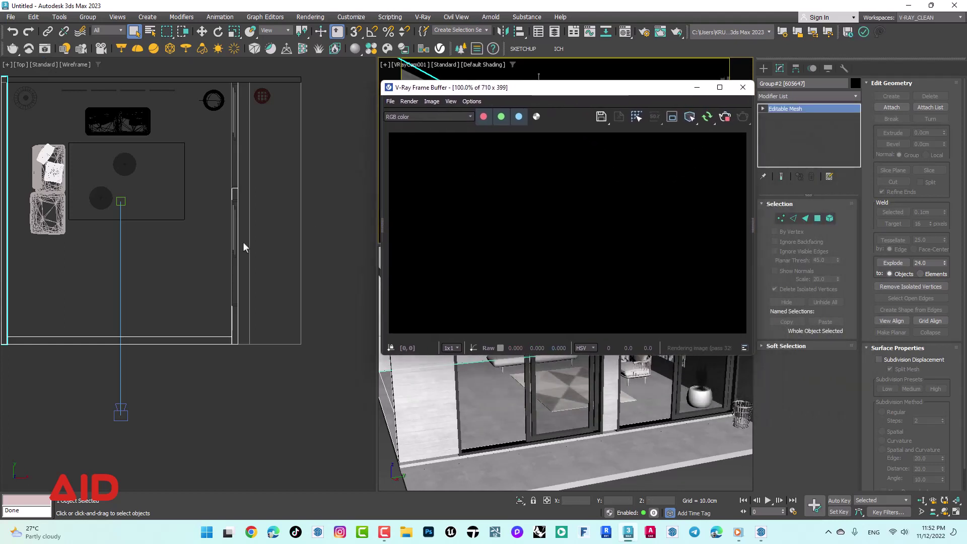
middle_drag(194, 263, 261, 244)
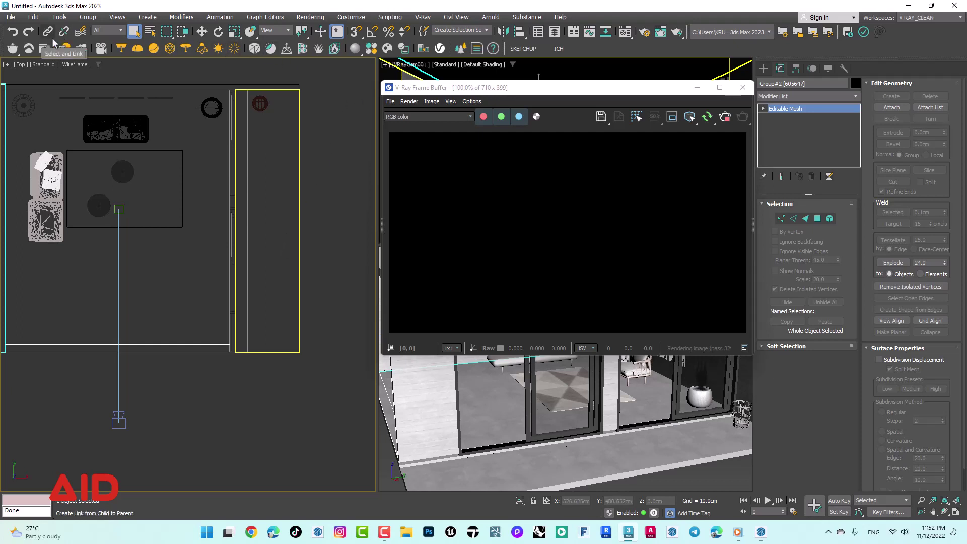
Create VRaySun001 in the Top view, dragged from the right toward the room.
click(768, 69)
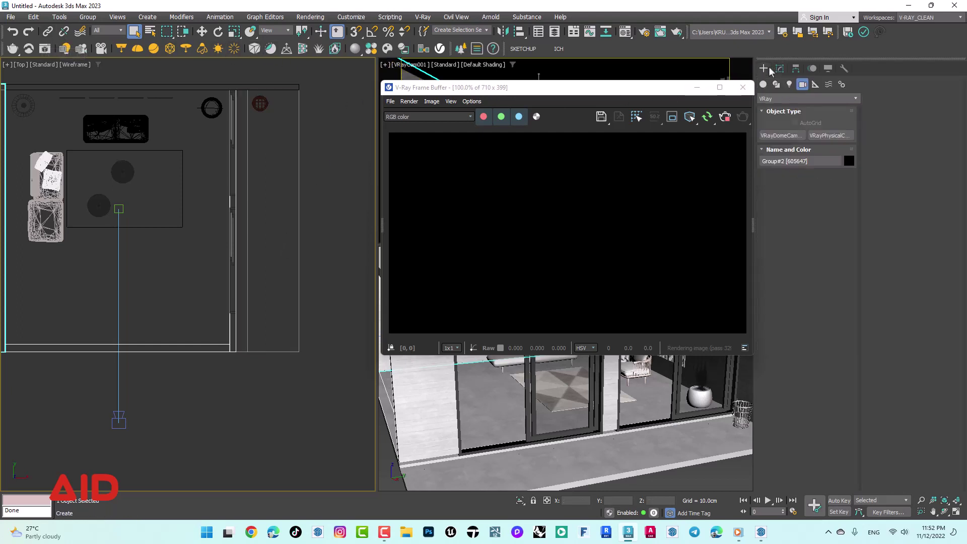
click(788, 85)
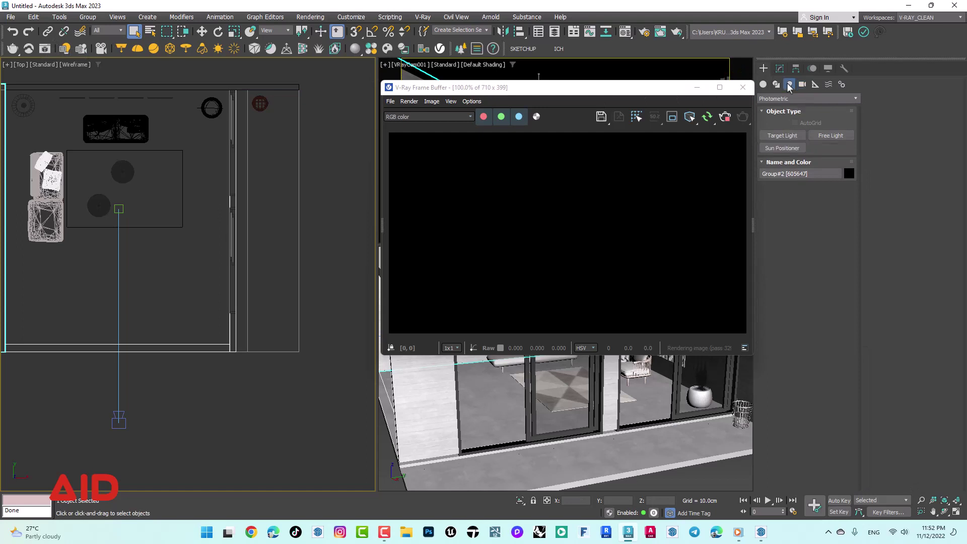
click(786, 99)
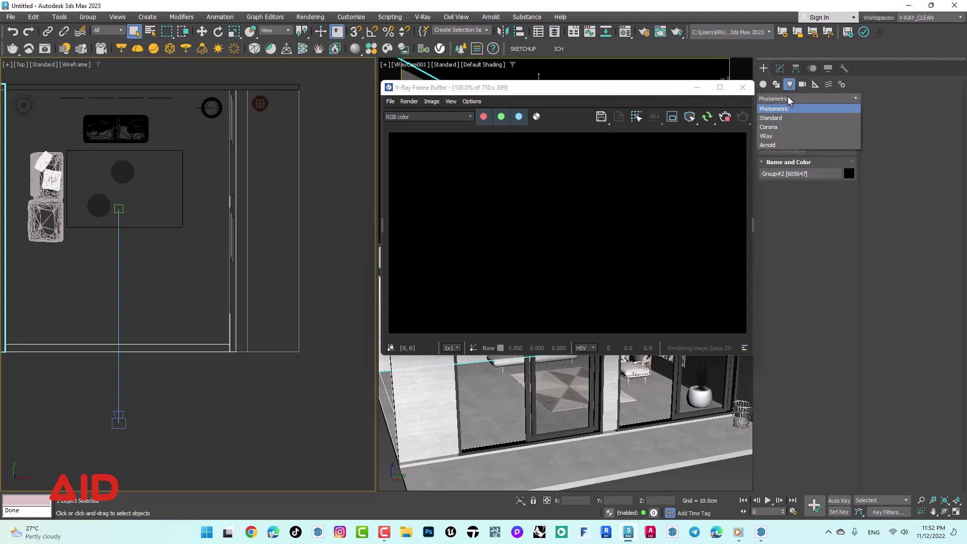
click(767, 136)
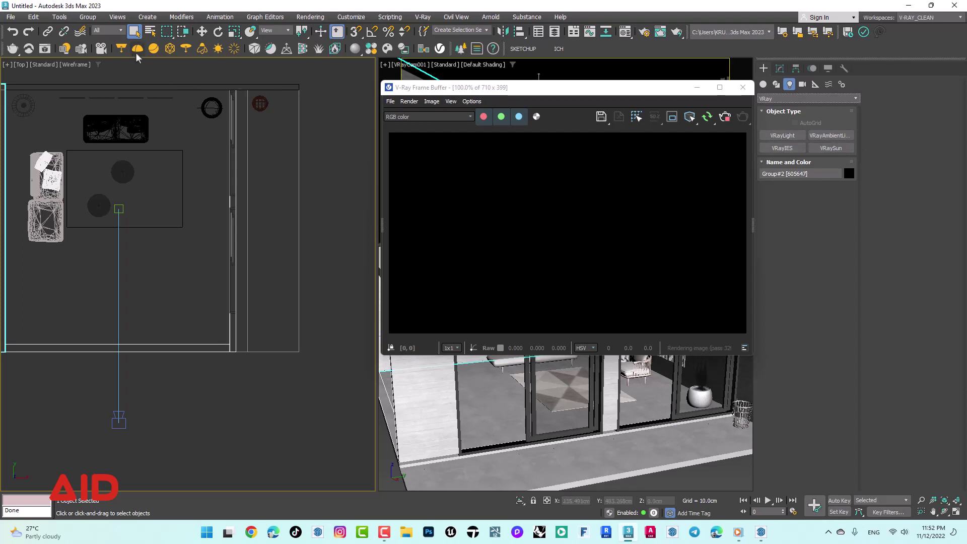
click(829, 148)
scroll(181, 180, down, 3)
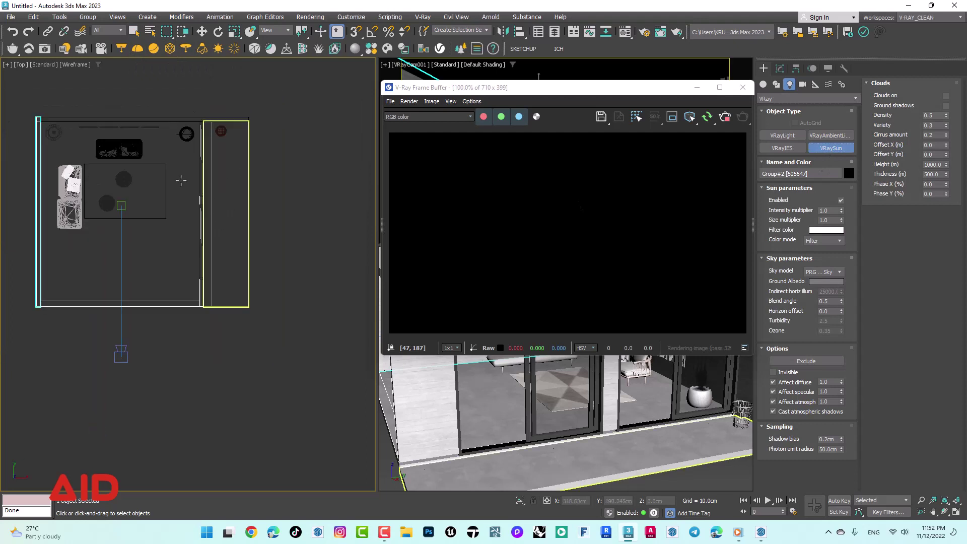
drag(344, 195, 120, 200)
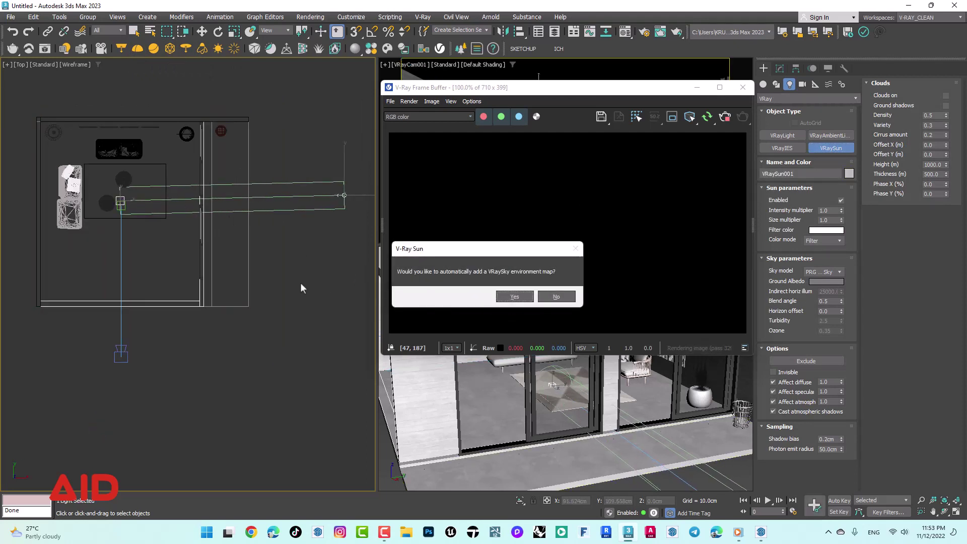
Accept the VRaySky environment map and reposition the views and render window.
click(512, 298)
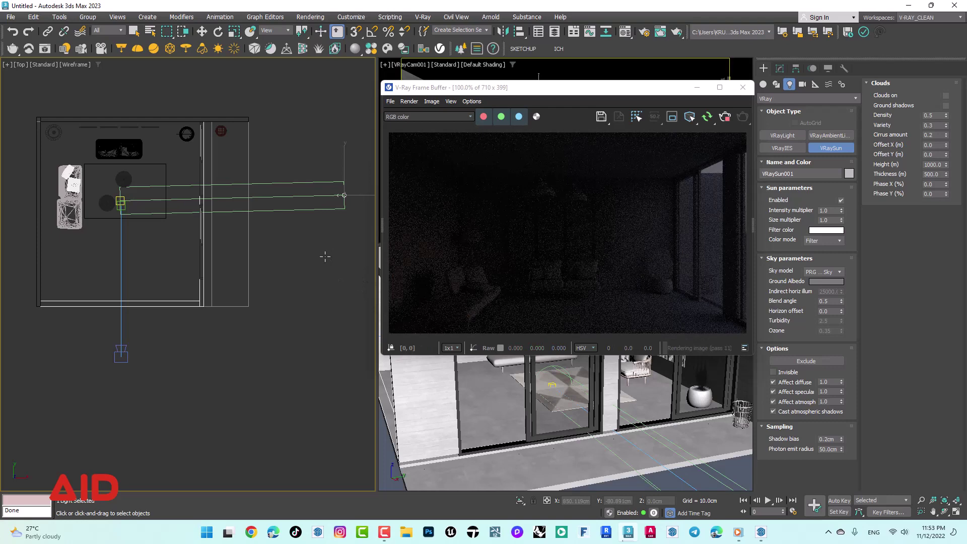
middle_drag(324, 257, 216, 243)
middle_drag(474, 433, 487, 418)
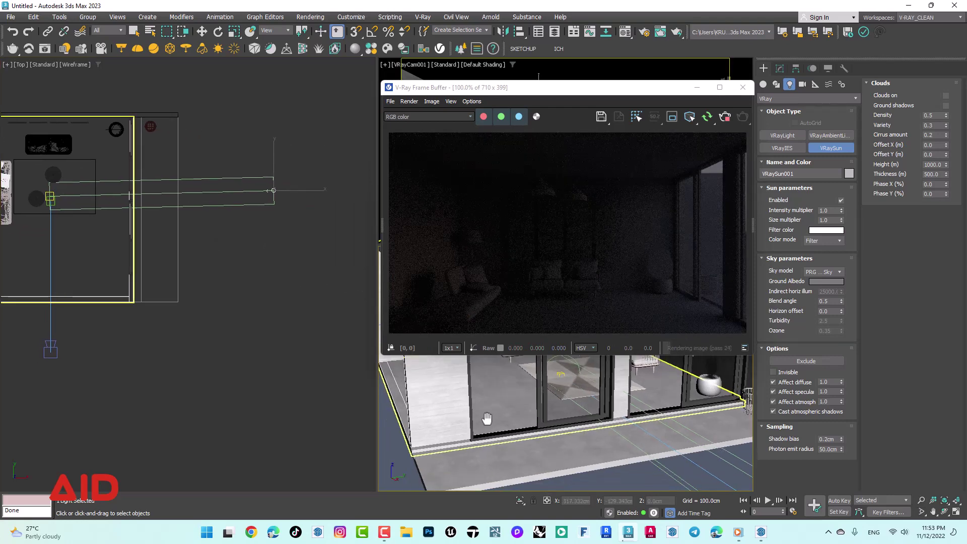
scroll(487, 418, up, 3)
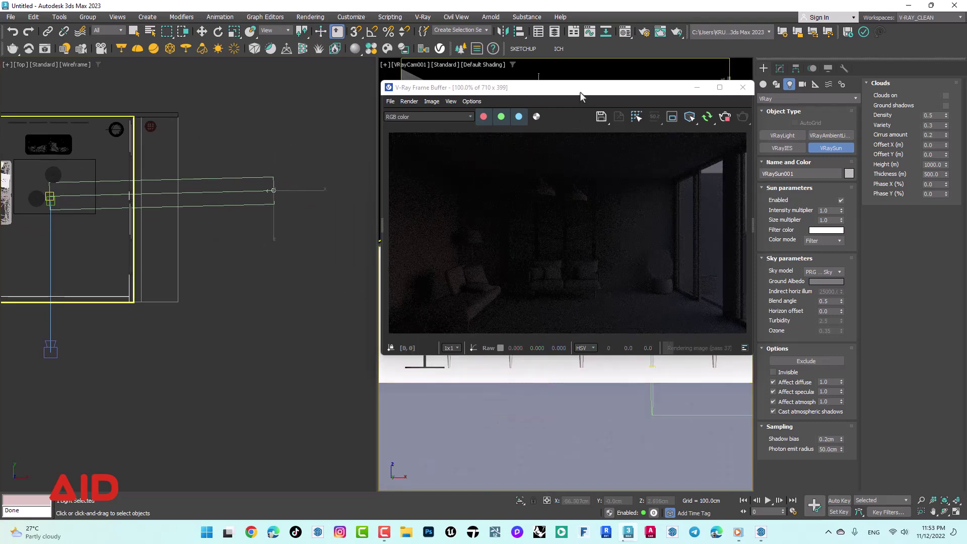
drag(580, 93, 295, 59)
middle_drag(603, 344, 601, 397)
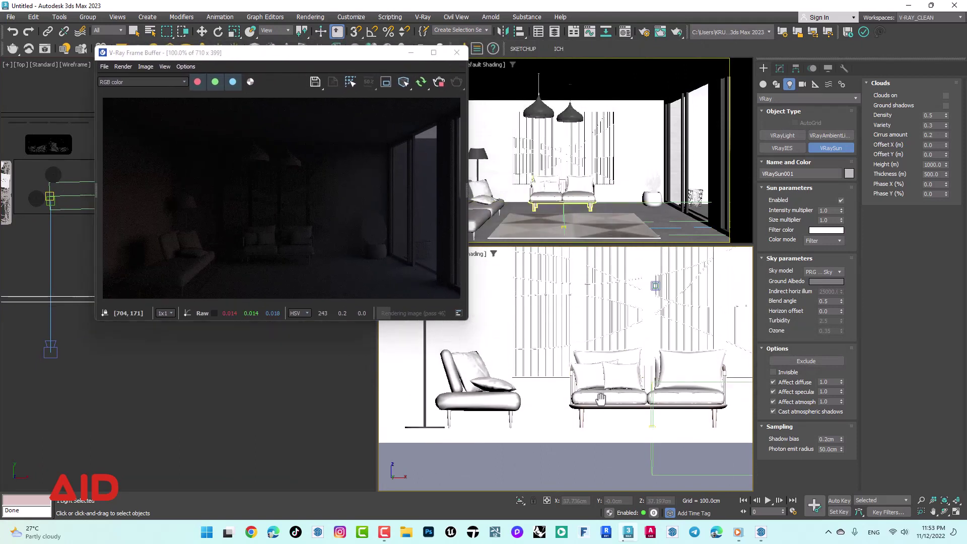
Frame the sun in the lower view, end sun creation, and uncover the plan view.
scroll(601, 398, down, 3)
scroll(601, 398, down, 3)
middle_drag(719, 411, 661, 413)
right_click(661, 413)
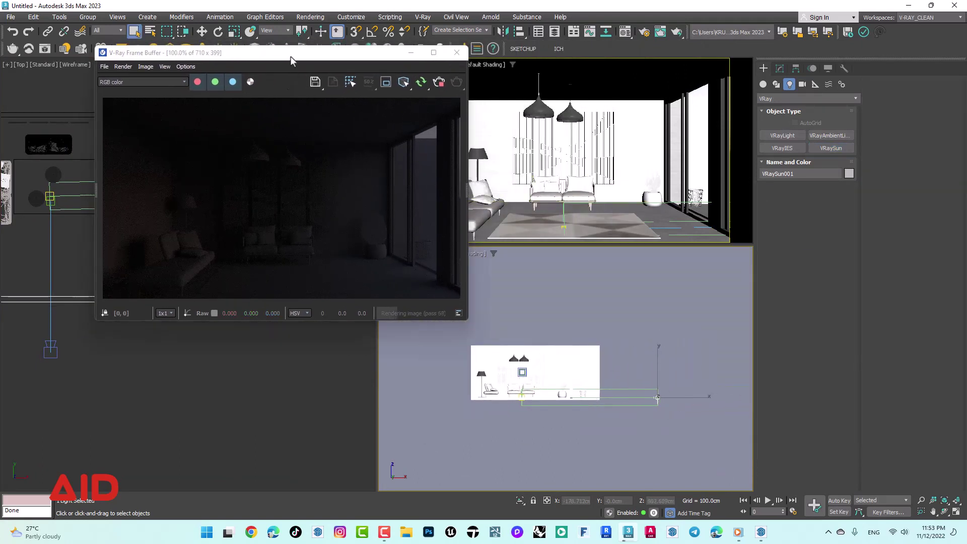
drag(291, 60, 252, 219)
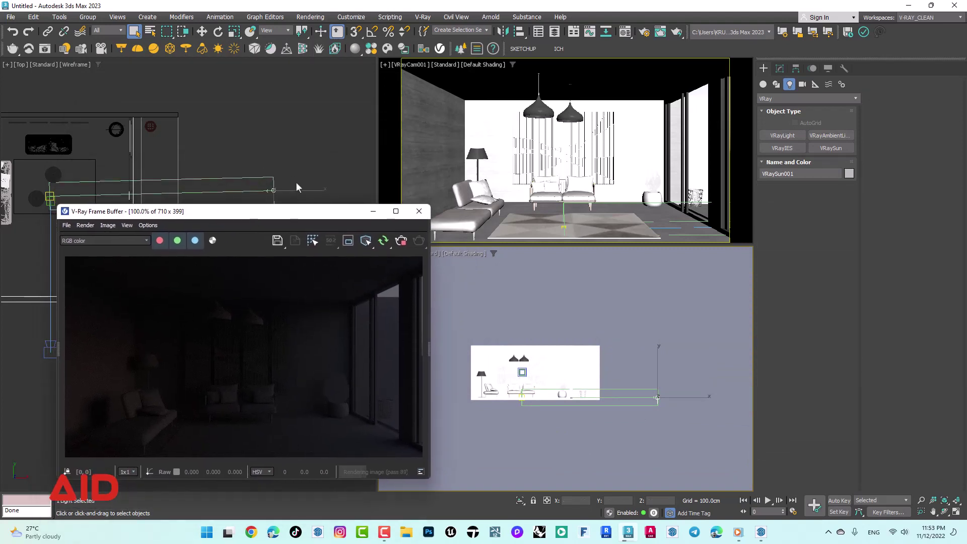
right_click(589, 346)
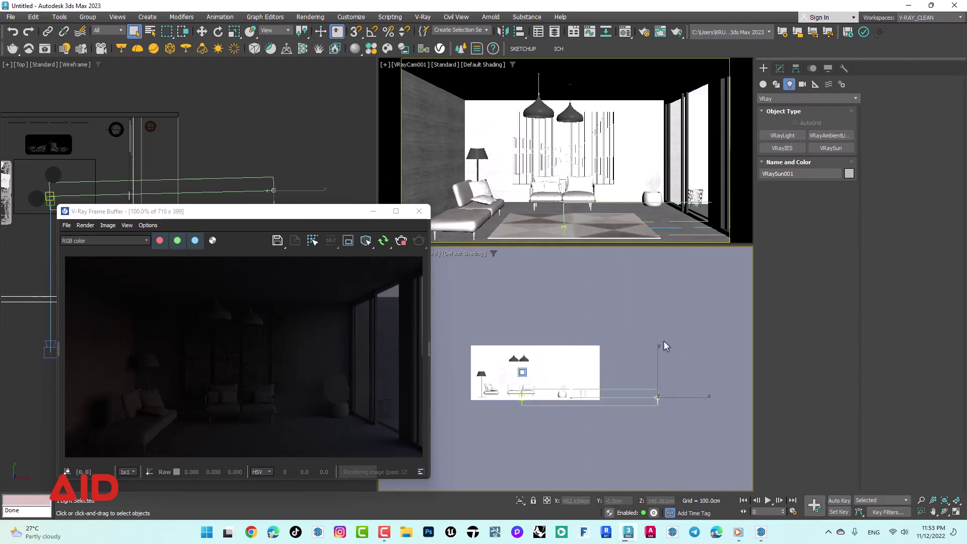
click(108, 29)
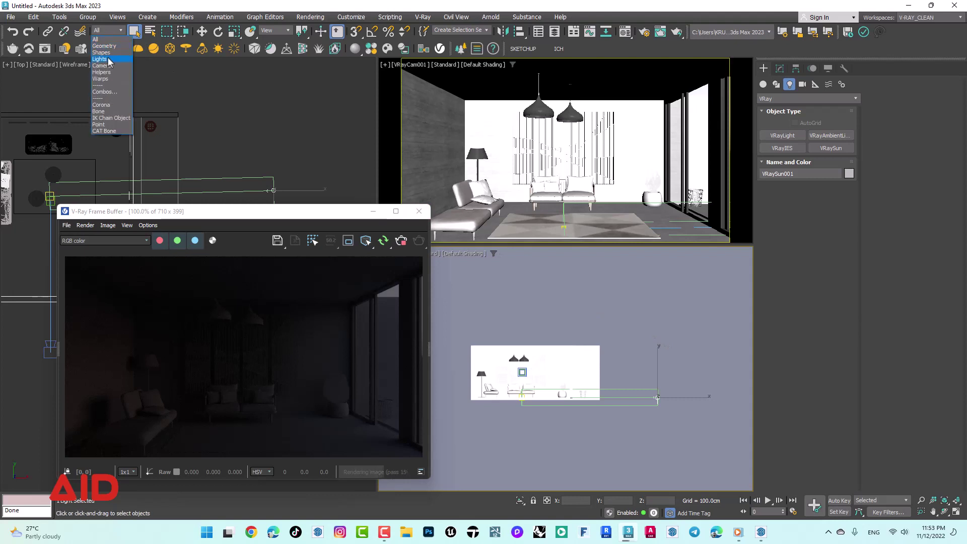
Filter selection to Lights and move the VRaySun higher above the room, checking in wireframe.
click(108, 59)
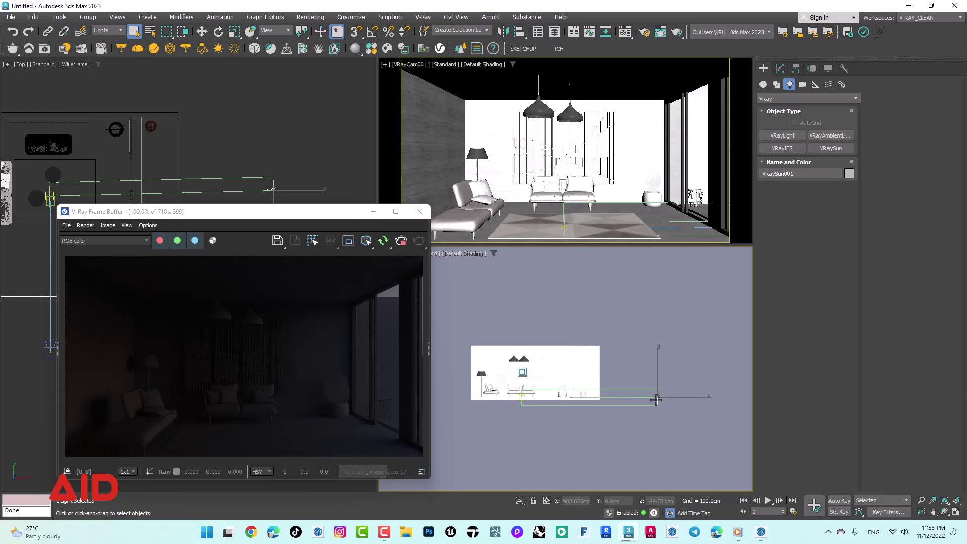
key(w)
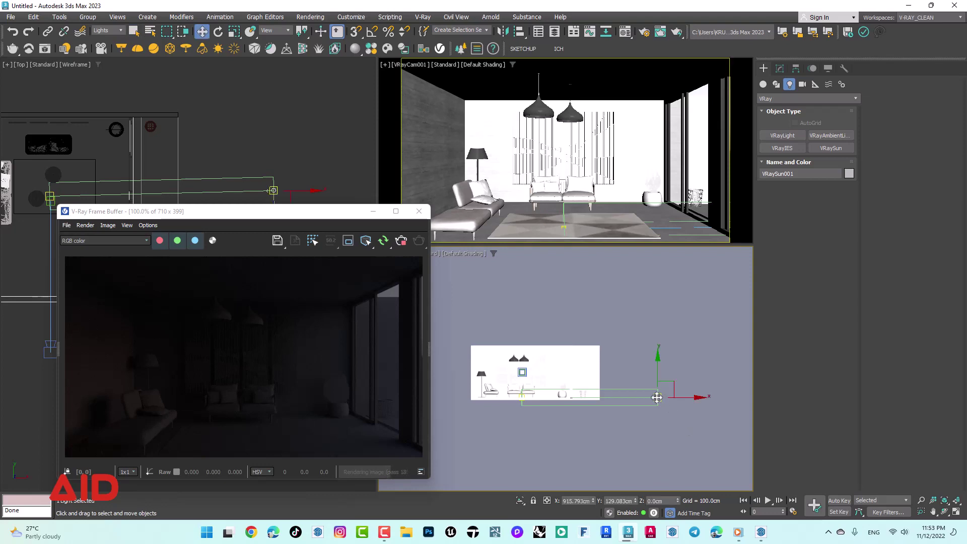
drag(657, 398, 648, 300)
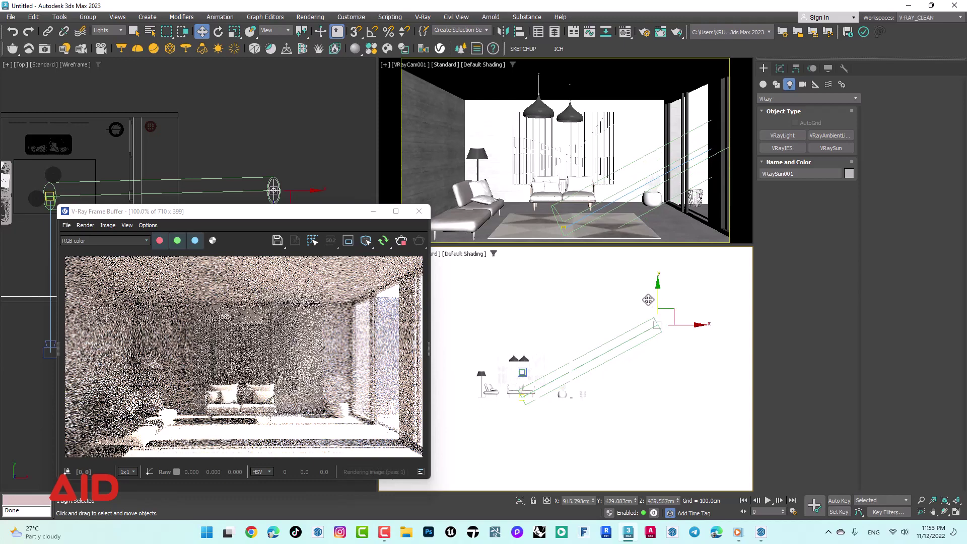
middle_drag(499, 335, 532, 351)
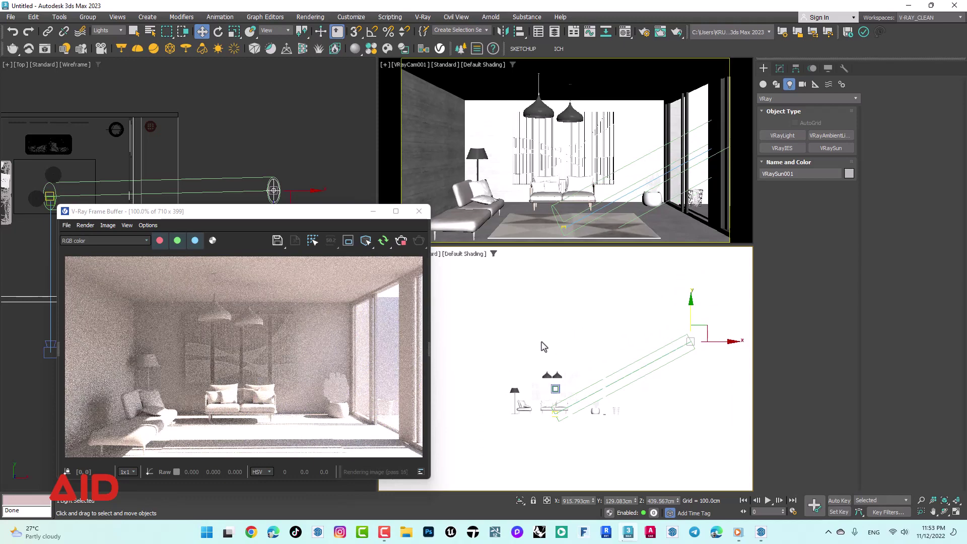
key(F3)
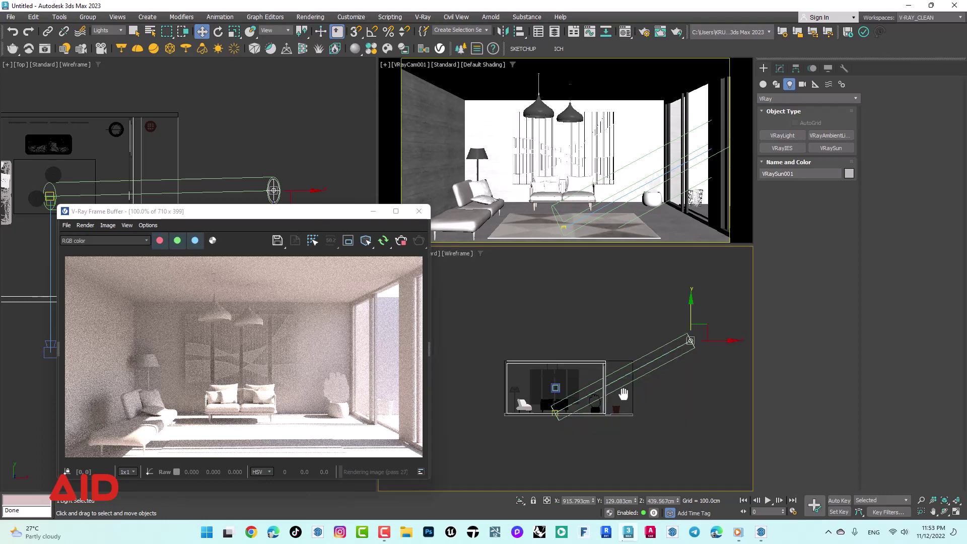
scroll(552, 415, up, 4)
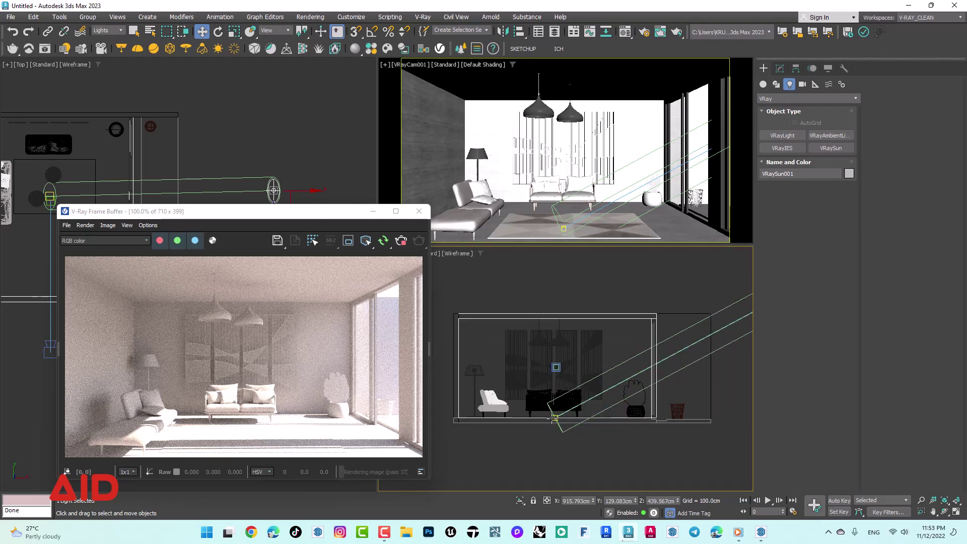
scroll(548, 429, down, 4)
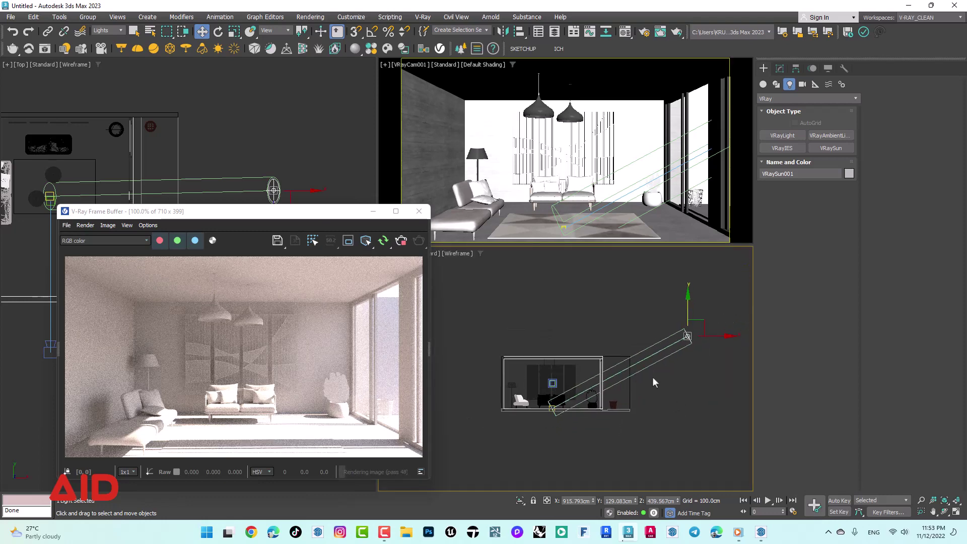
click(623, 305)
key(F3)
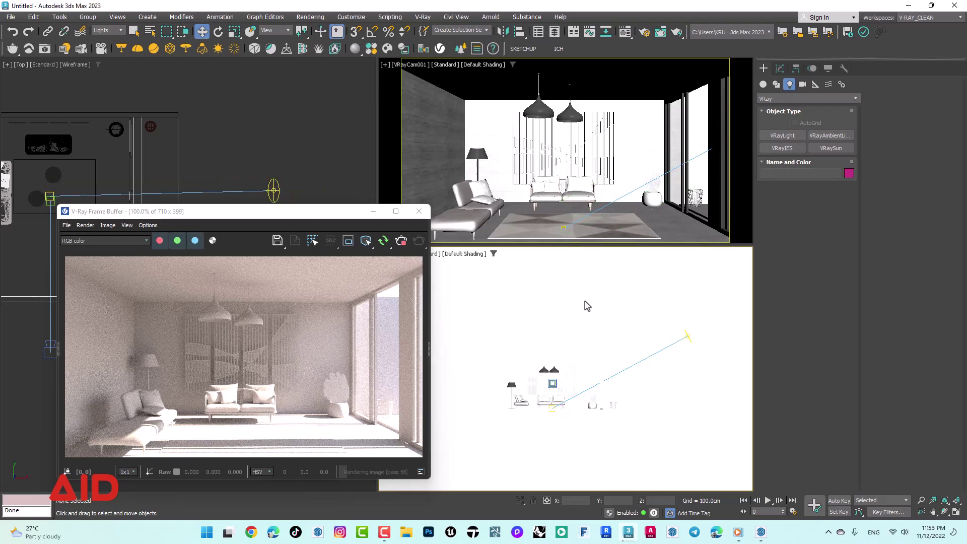
mouse_move(329, 211)
mouse_down()
mouse_move(292, 187)
mouse_move(275, 129)
mouse_up()
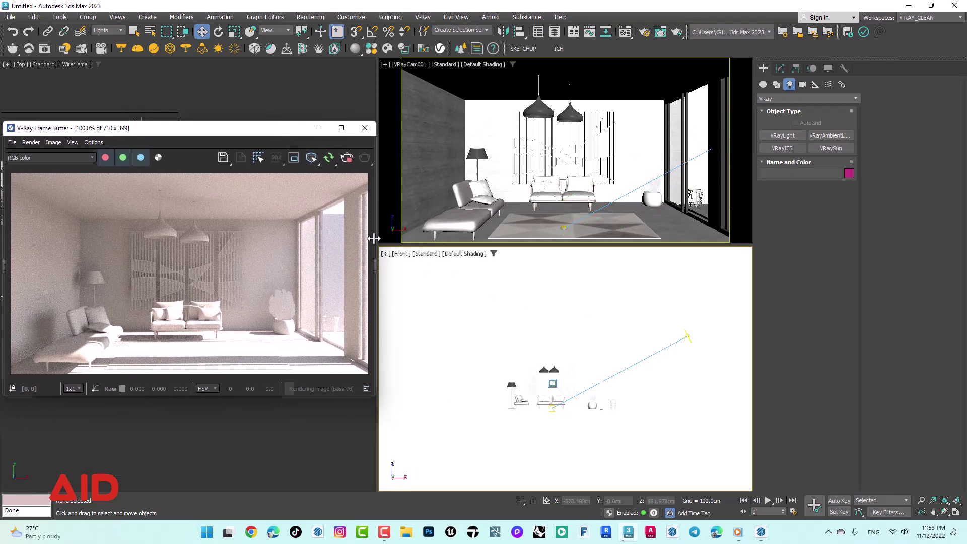
Open Configure Viewports from the lower viewport and apply a background setting to the active view.
click(386, 254)
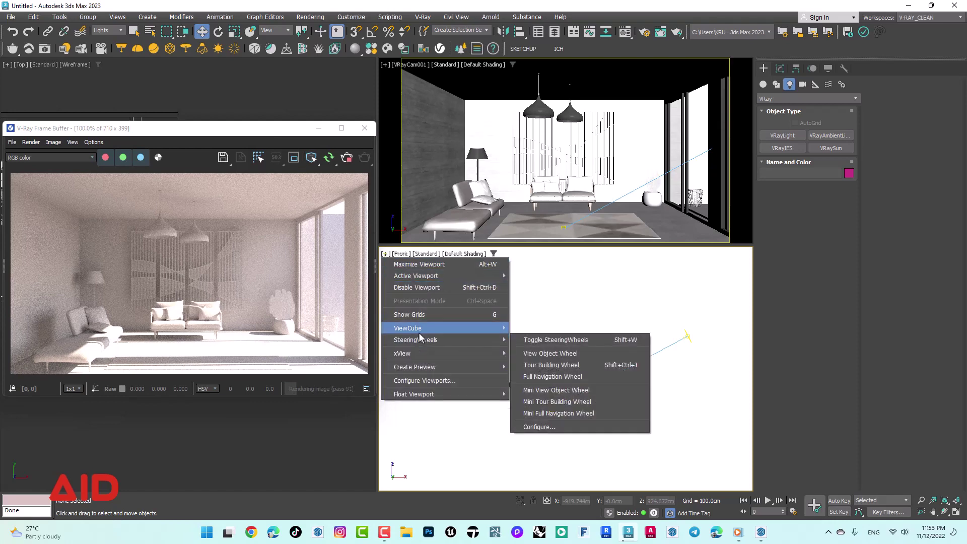
mouse_move(402, 352)
click(424, 381)
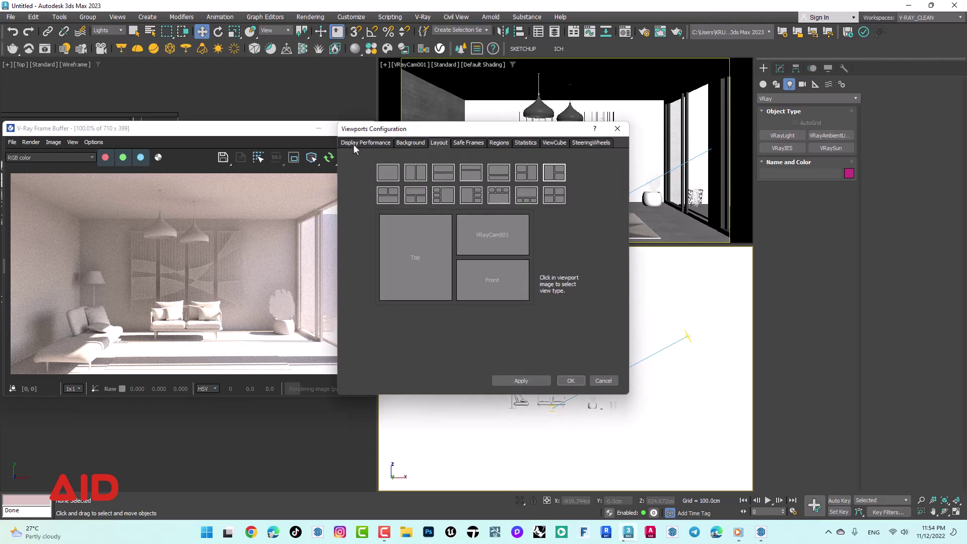
click(358, 145)
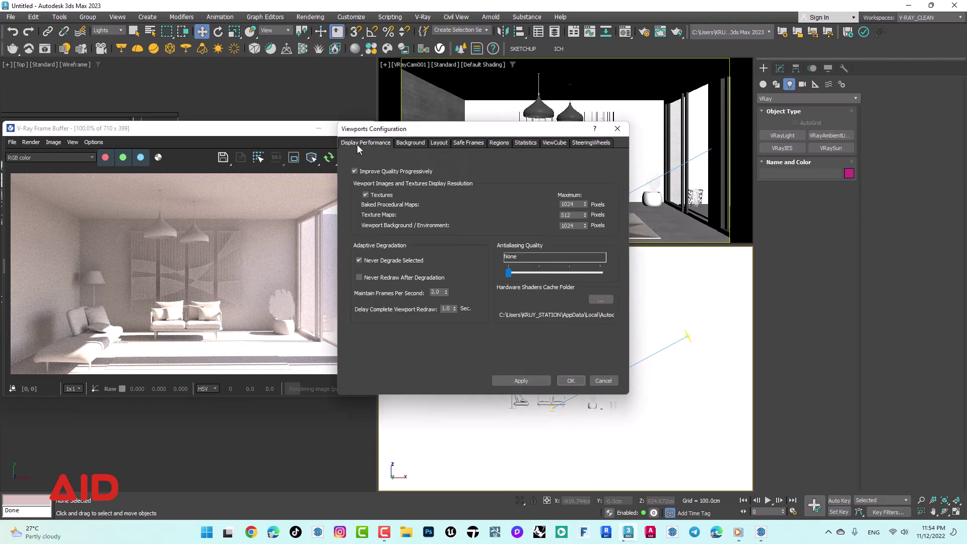
click(408, 145)
drag(426, 134, 484, 121)
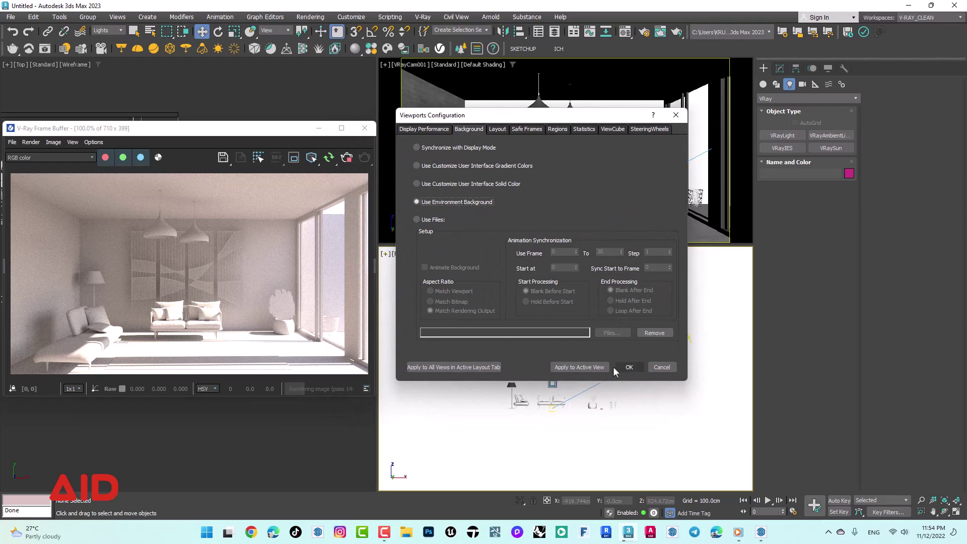
click(591, 366)
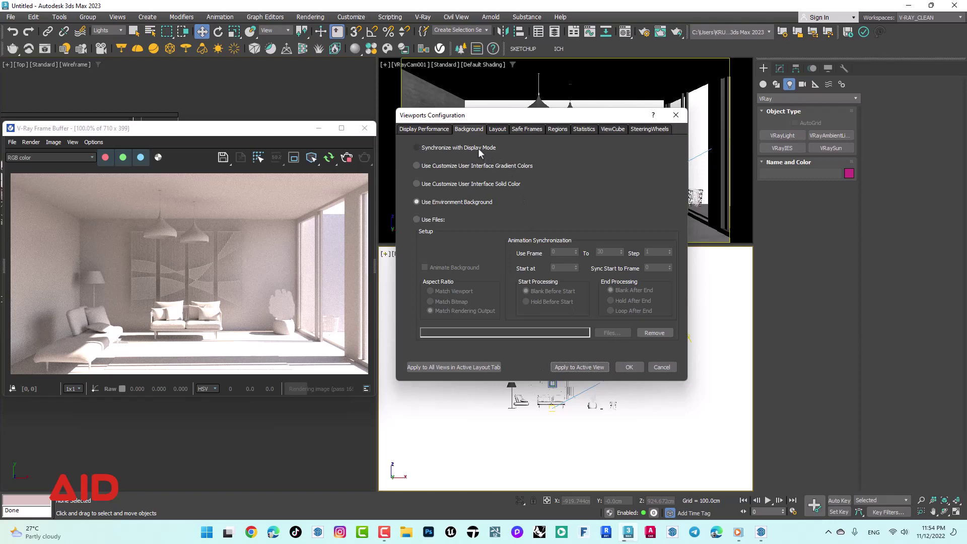
click(630, 368)
Choose Use Environment Background and apply it to all views in the active layout.
middle_drag(564, 324, 560, 304)
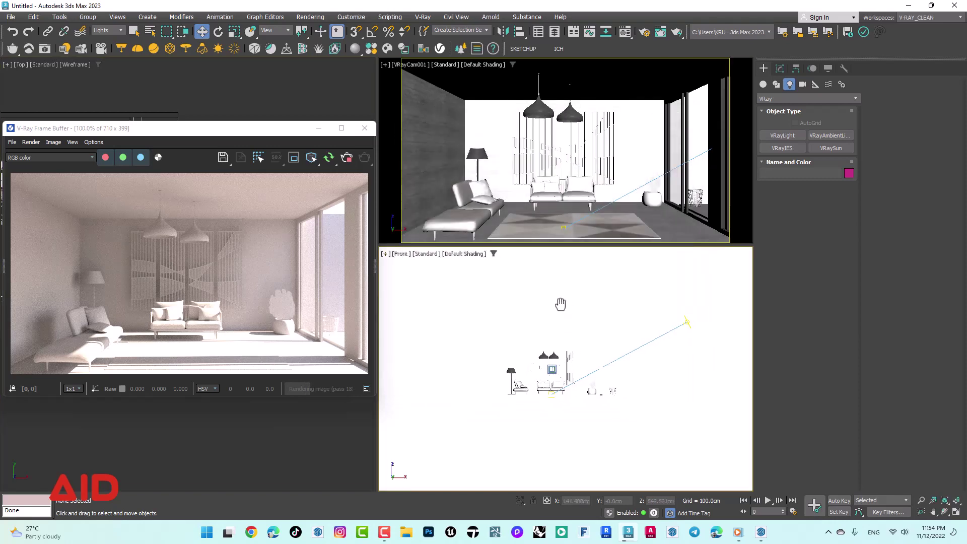
scroll(560, 304, up, 2)
scroll(528, 302, up, 3)
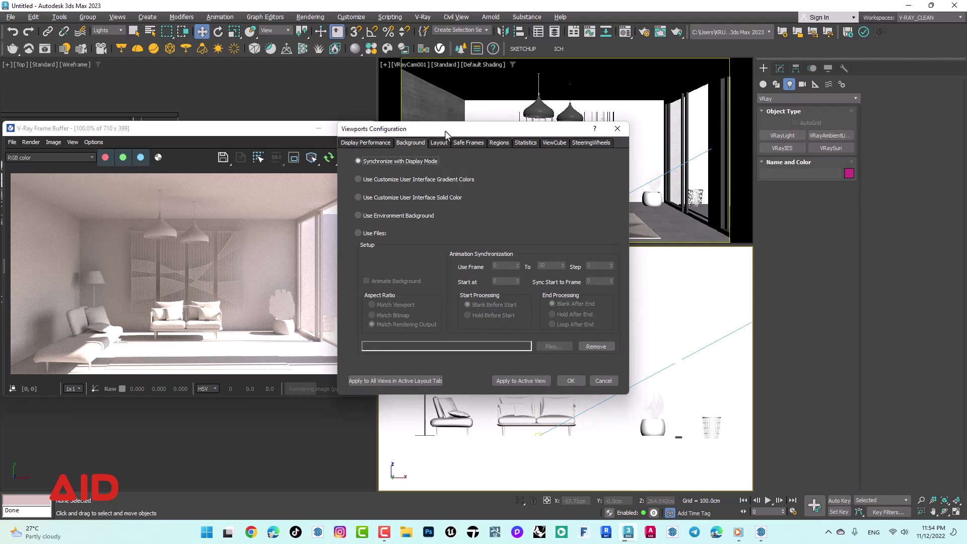
drag(445, 133, 482, 125)
click(445, 206)
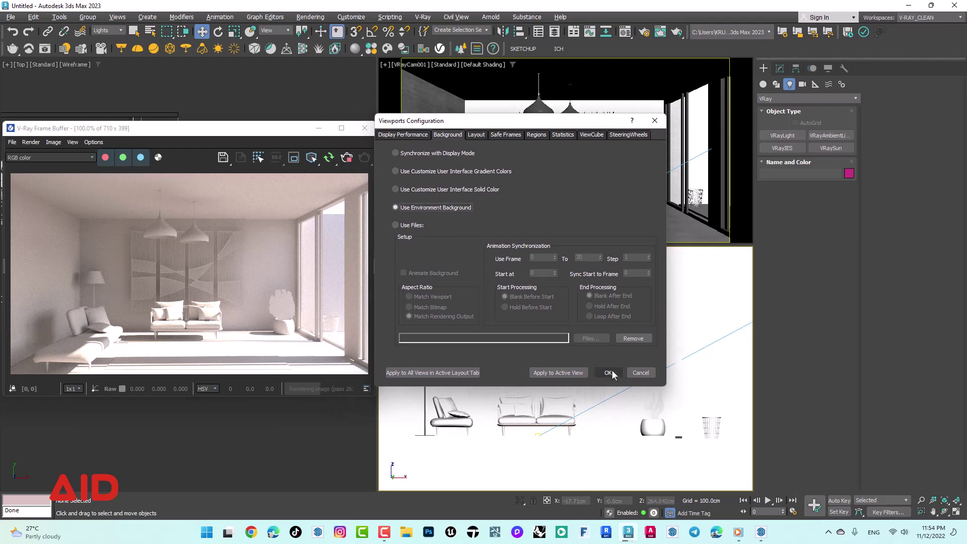
click(434, 374)
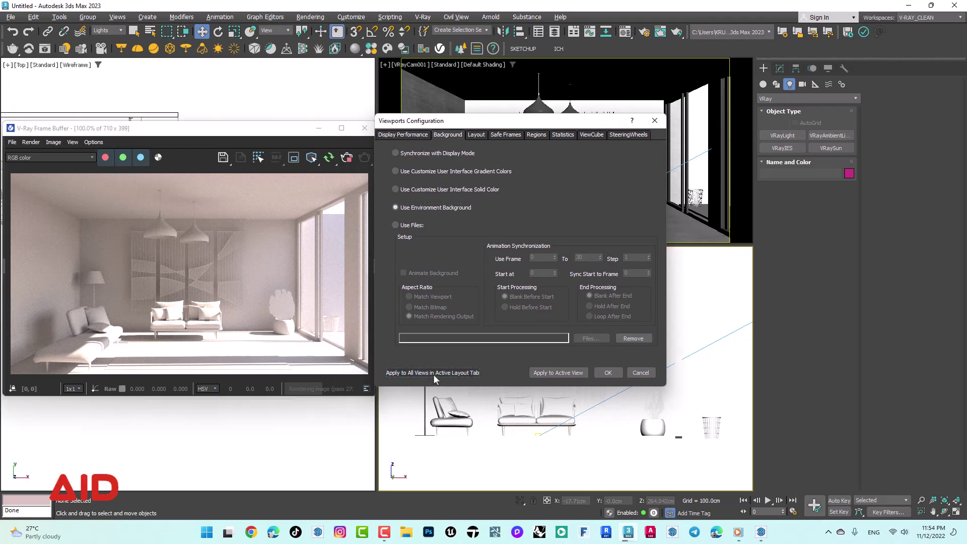
click(433, 373)
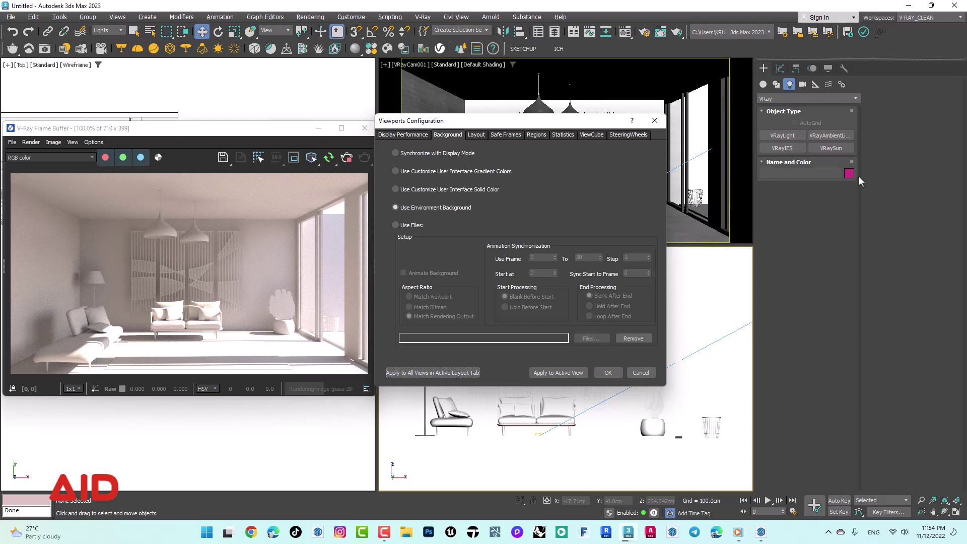
drag(521, 123, 607, 104)
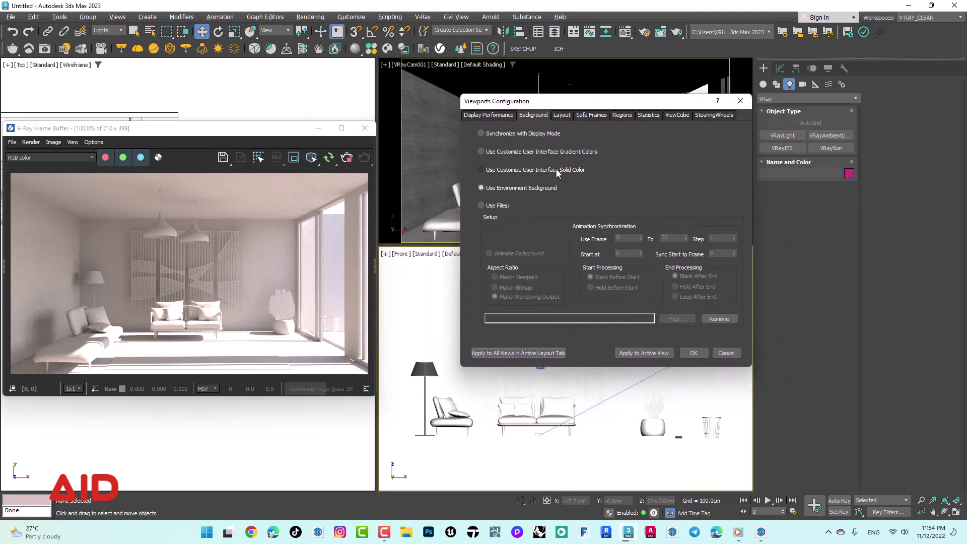
click(724, 354)
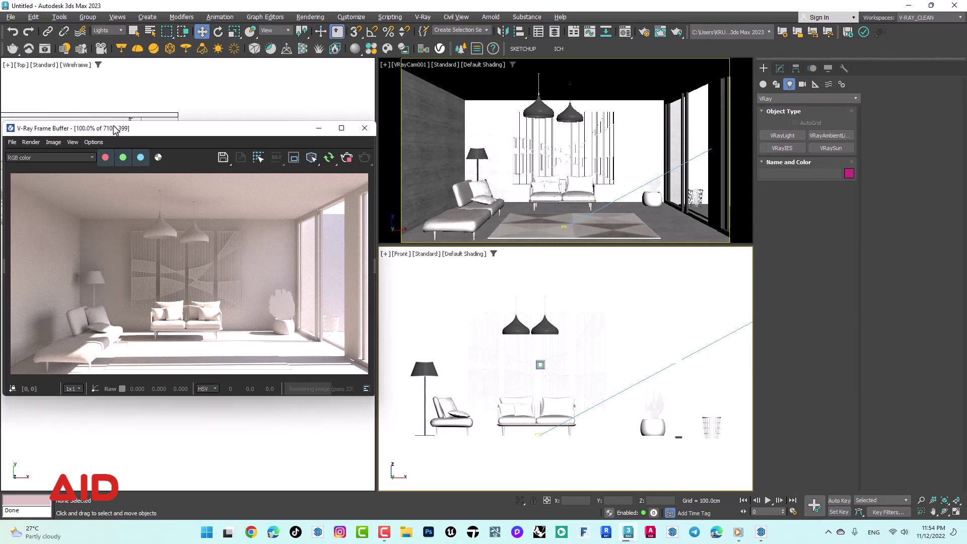
Move the render window aside and reframe the Top view to uncover the viewports.
drag(103, 129, 319, 91)
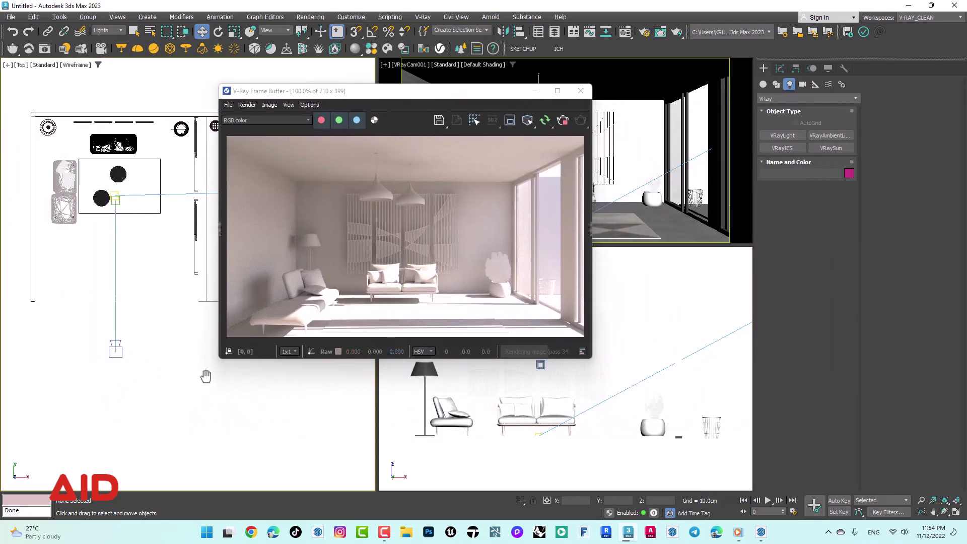
mouse_move(171, 337)
middle_down()
mouse_move(280, 425)
mouse_move(197, 406)
middle_up()
scroll(248, 417, down, 3)
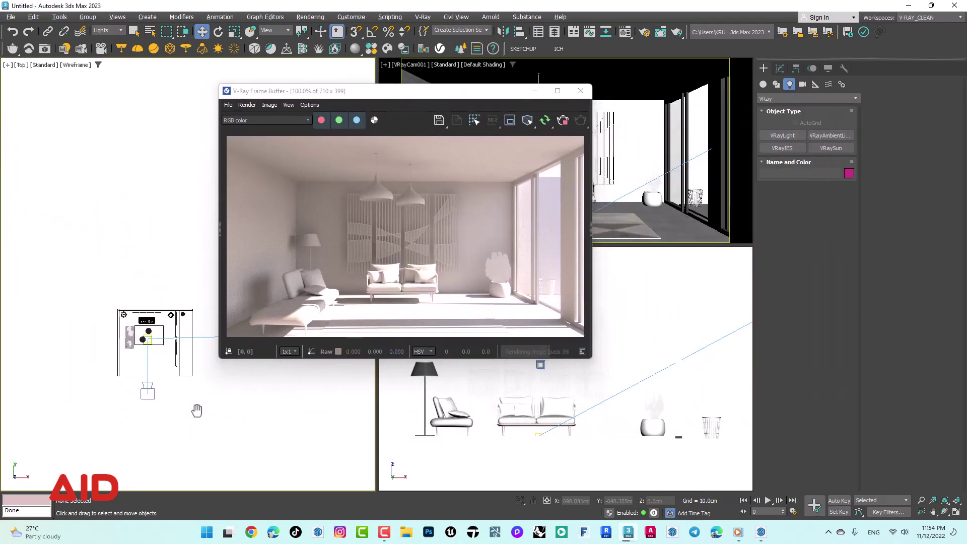
drag(366, 98, 186, 65)
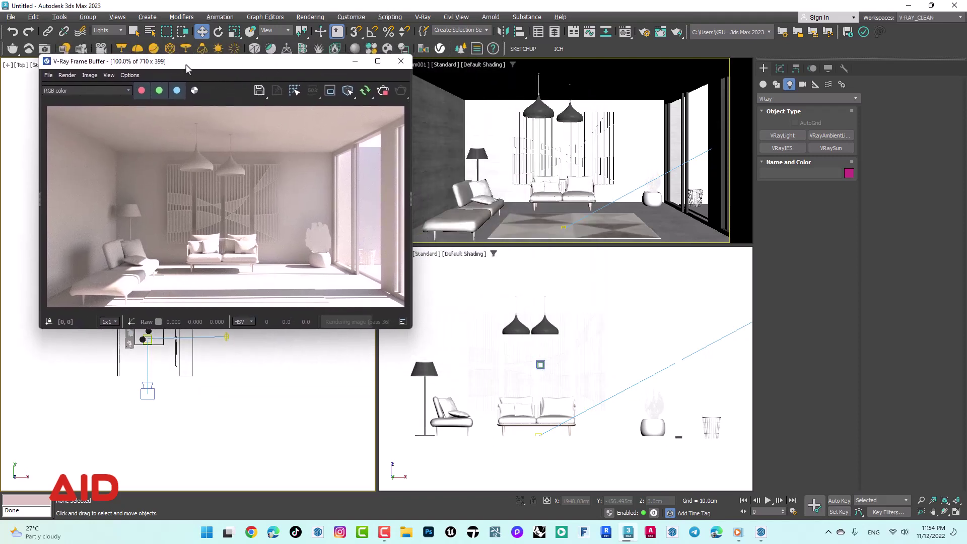
drag(312, 67, 249, 119)
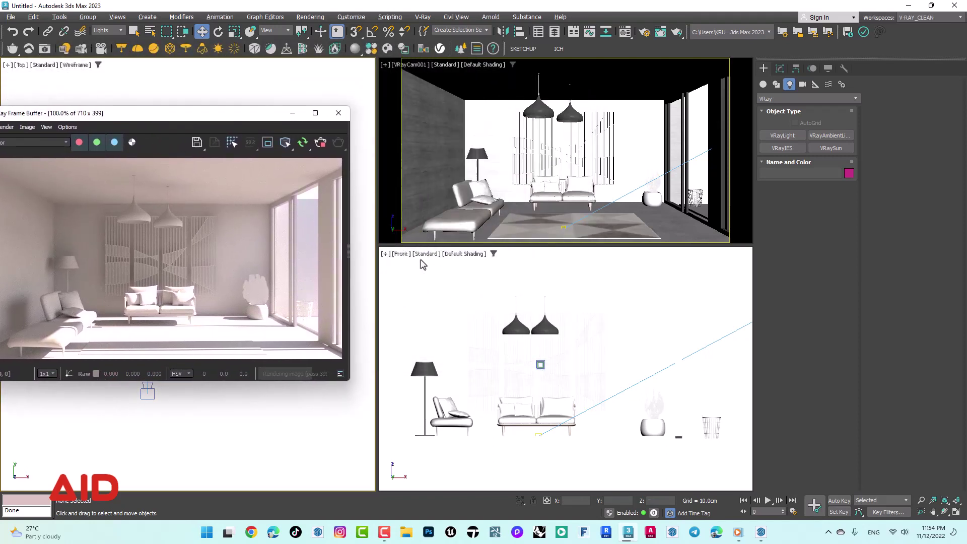
Set Use Customize User Interface Solid Color as the background for all viewports.
click(385, 255)
mouse_move(415, 367)
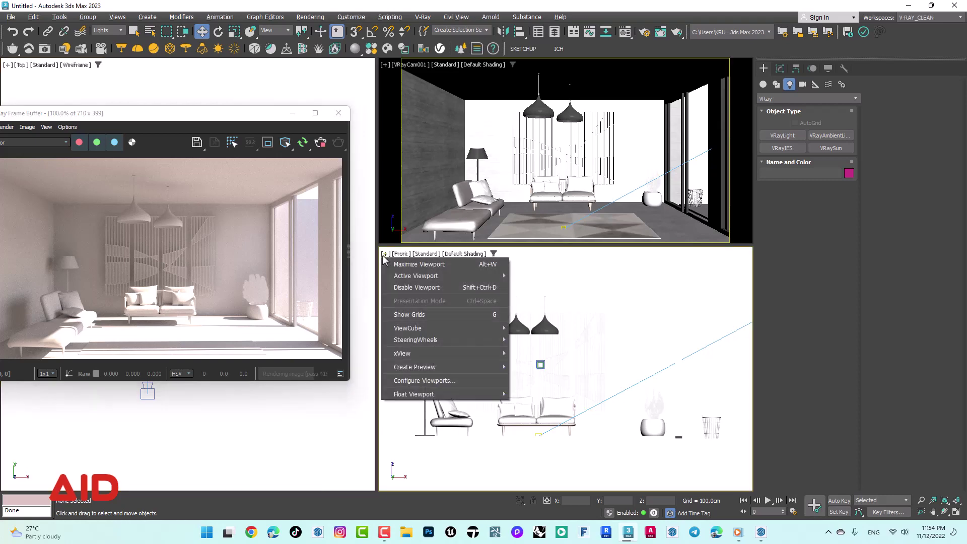
click(417, 383)
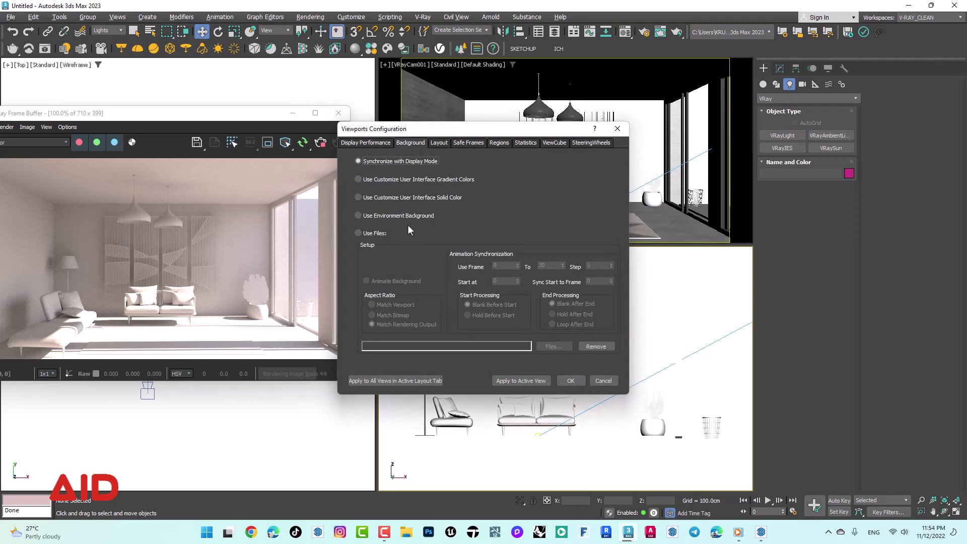
click(414, 217)
click(427, 384)
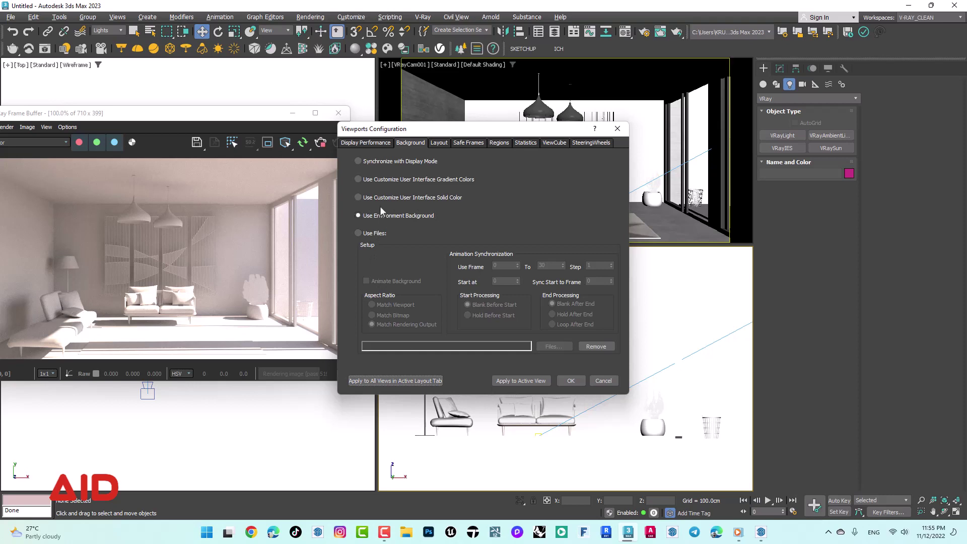
click(414, 378)
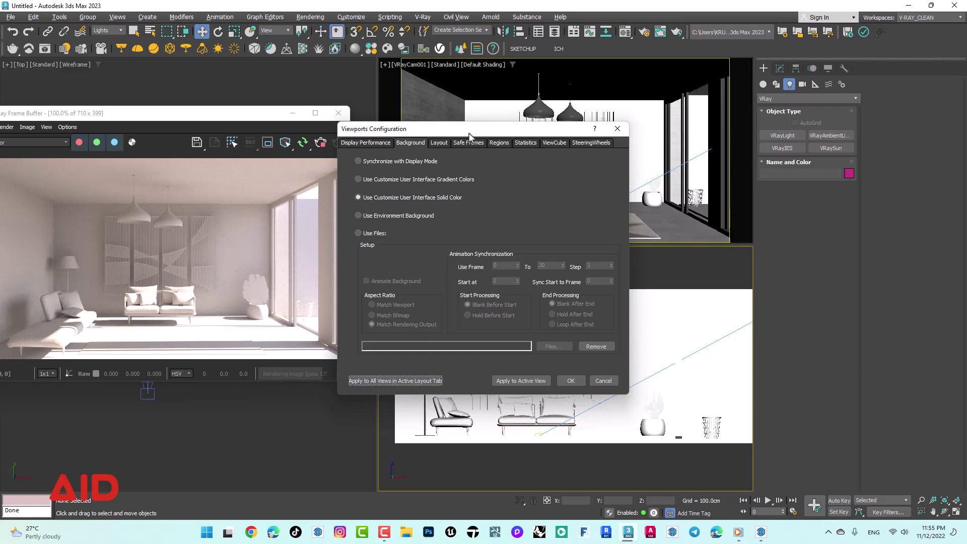
drag(469, 133, 548, 121)
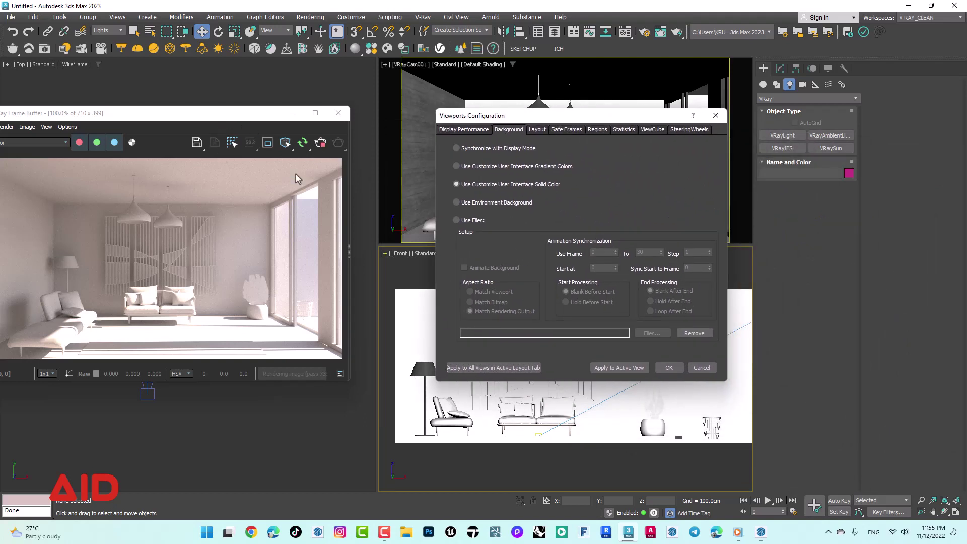
click(661, 370)
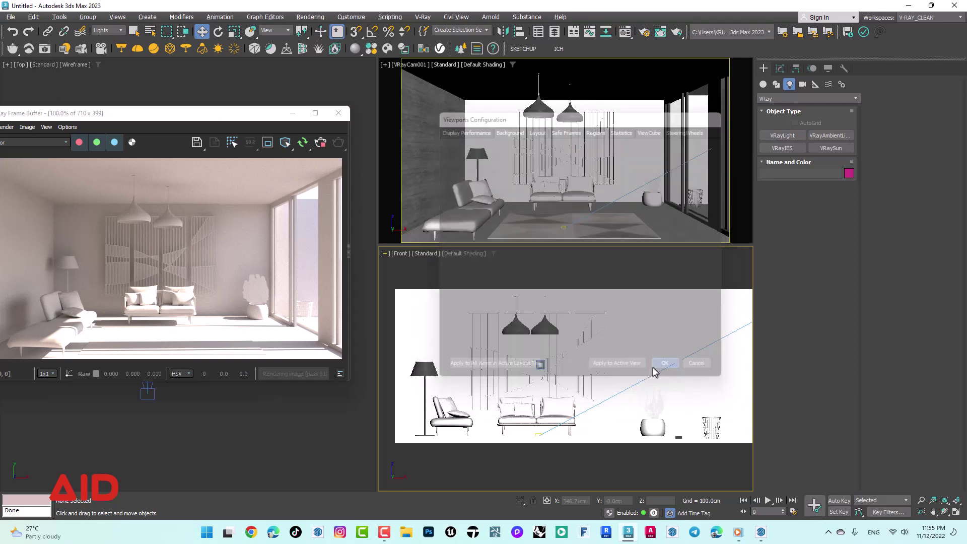
drag(124, 116, 146, 59)
Zoom the Top and Front views out and finish placing the VRaySun.
scroll(172, 355, up, 2)
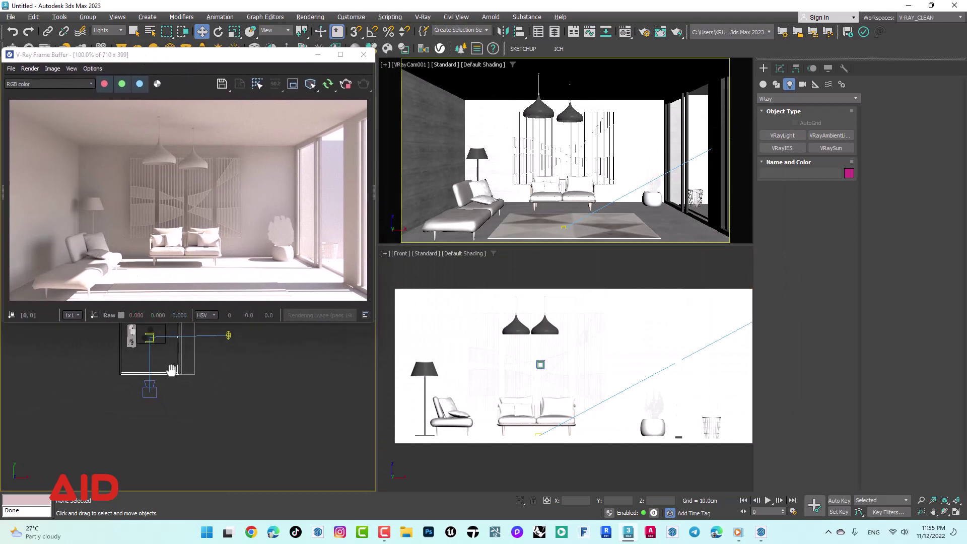
scroll(171, 355, up, 2)
scroll(172, 388, up, 2)
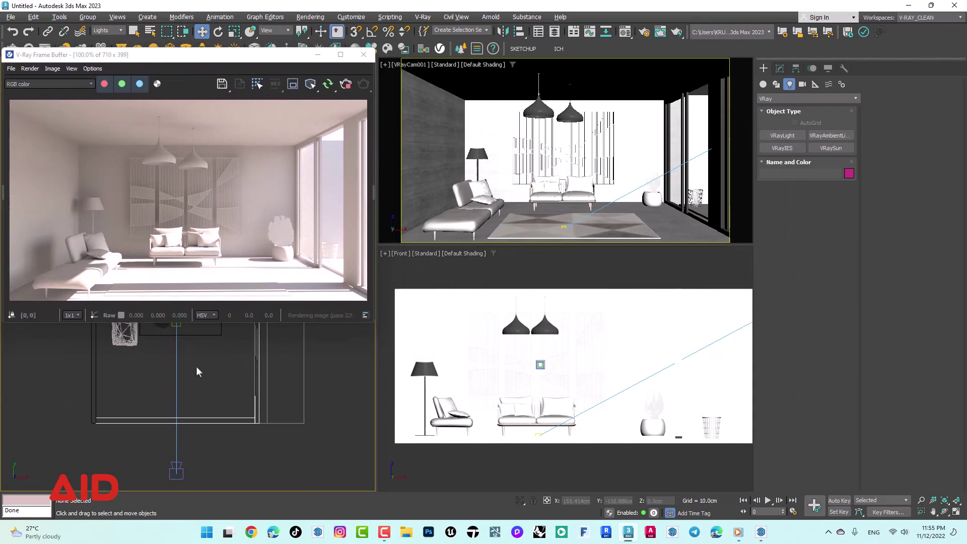
middle_drag(211, 368, 244, 372)
scroll(666, 445, down, 3)
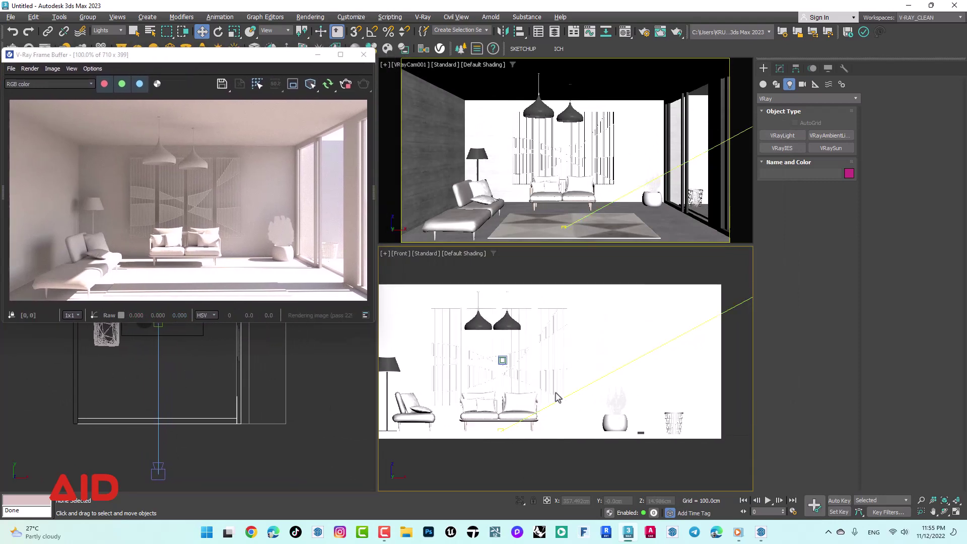
scroll(609, 384, down, 4)
middle_drag(609, 383, 605, 388)
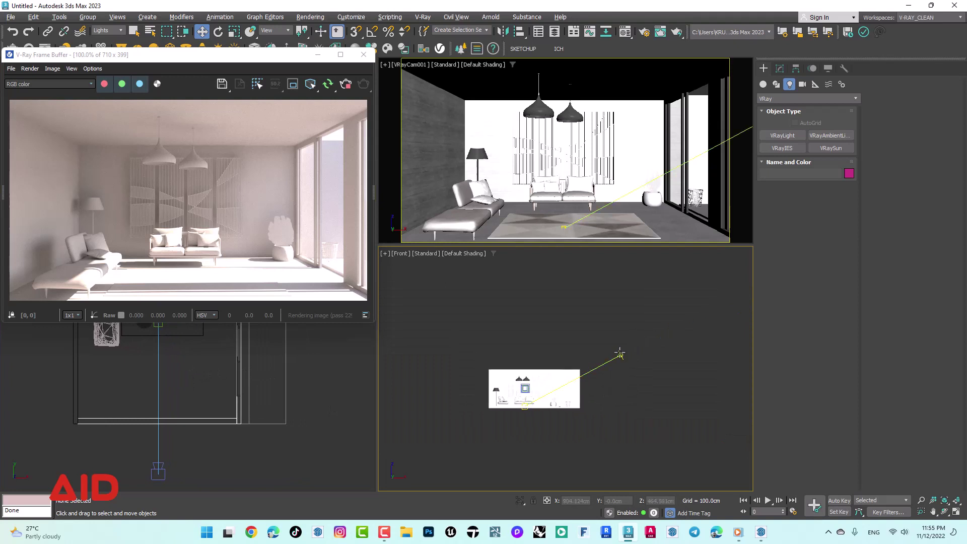
right_click(605, 382)
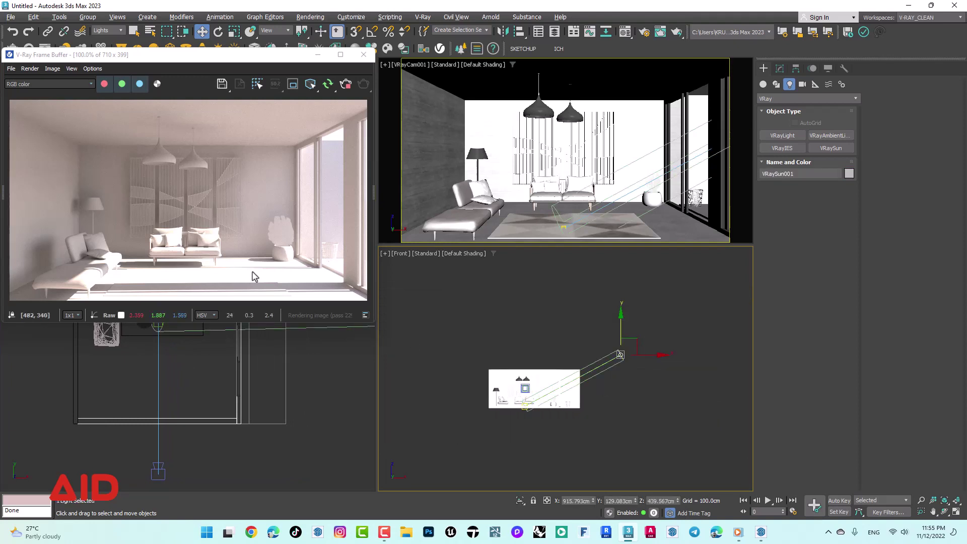
Move VRaySun001 along Y in the Top view and raise it in the Front view.
mouse_move(304, 407)
middle_down()
mouse_move(216, 402)
mouse_move(187, 423)
middle_up()
scroll(220, 422, down, 3)
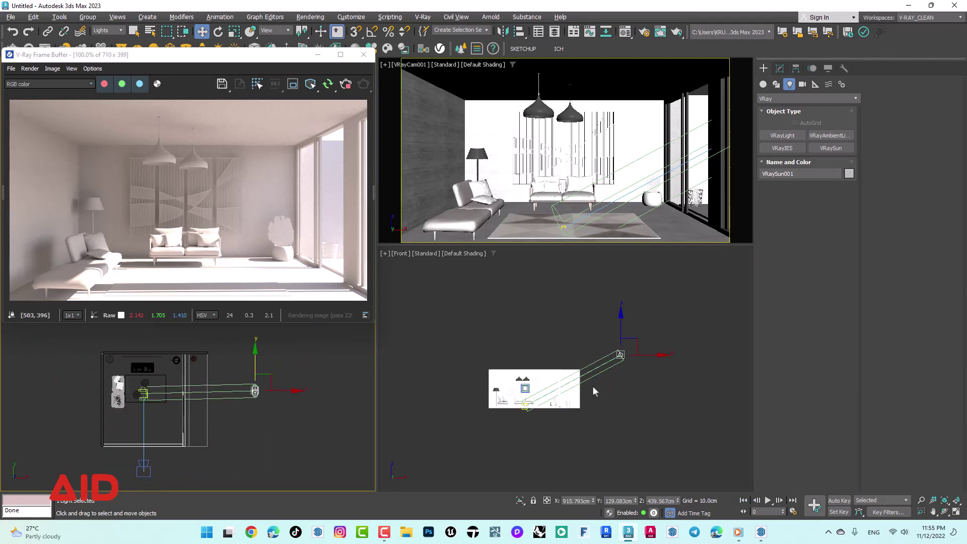
middle_drag(605, 386, 607, 378)
scroll(603, 386, up, 2)
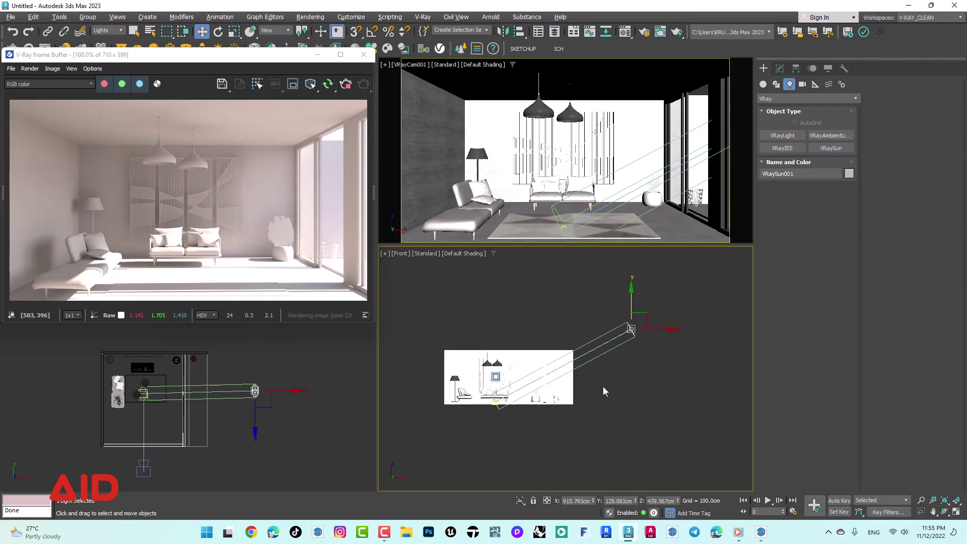
middle_click(262, 373)
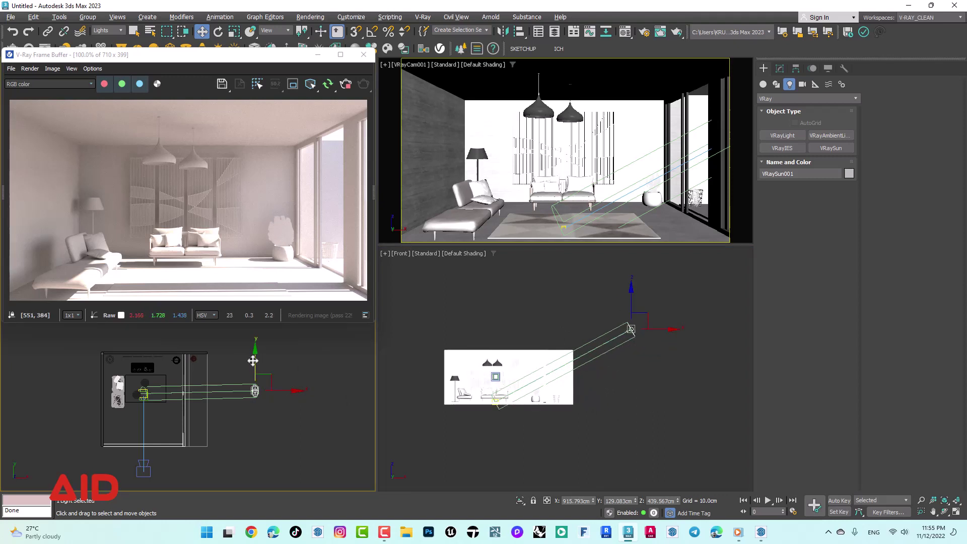
mouse_move(251, 361)
mouse_down()
mouse_move(251, 349)
mouse_move(251, 407)
mouse_up()
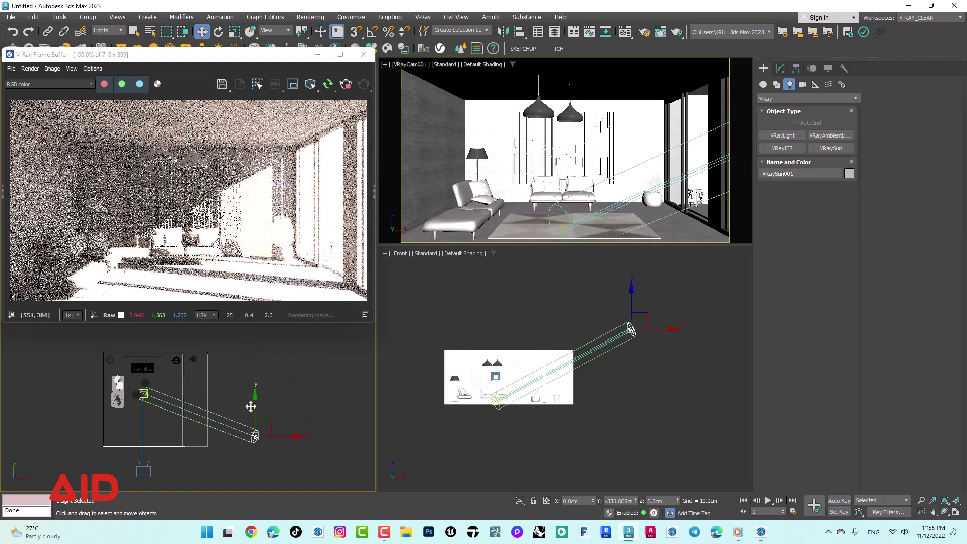
drag(251, 406, 250, 345)
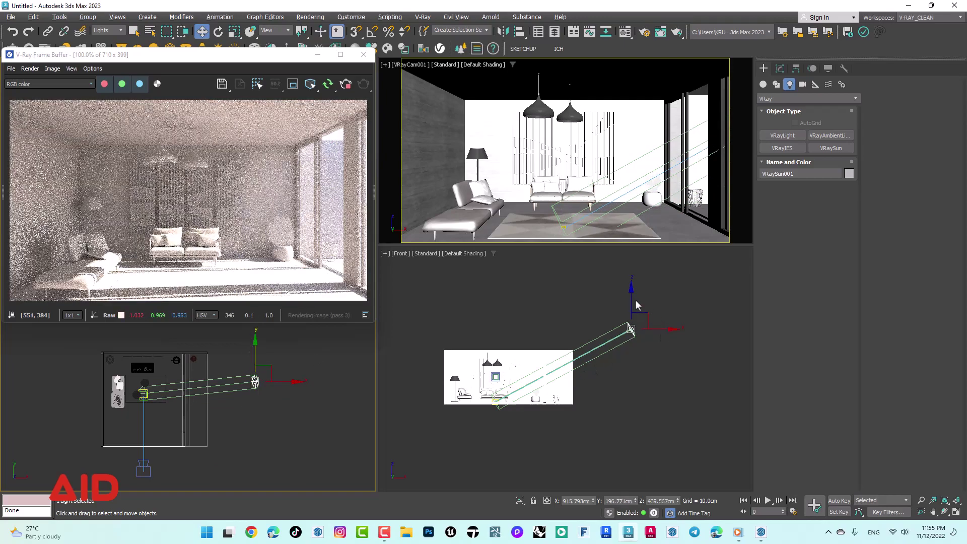
click(632, 291)
drag(630, 296, 626, 265)
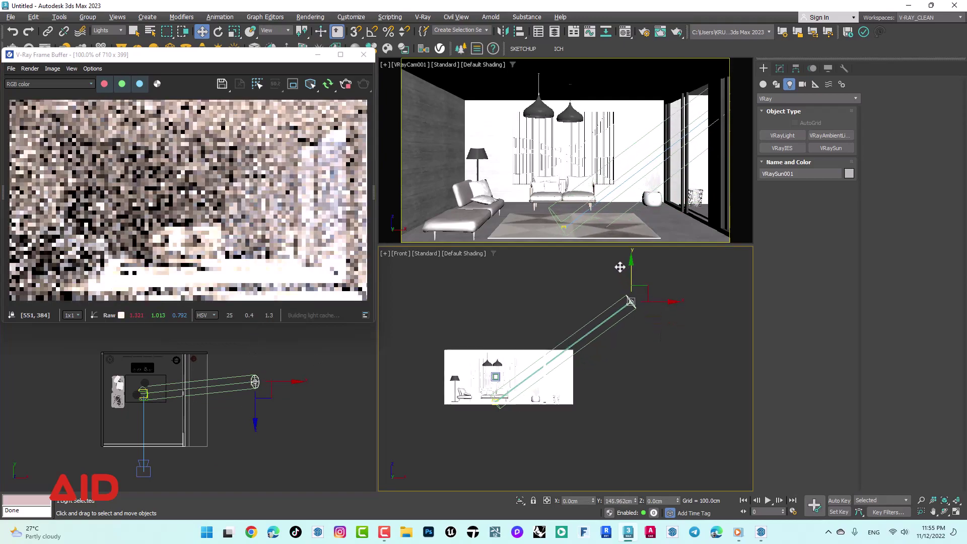
Shift VRaySun001.Target right and down, then re-angle the sun through the windows.
click(492, 399)
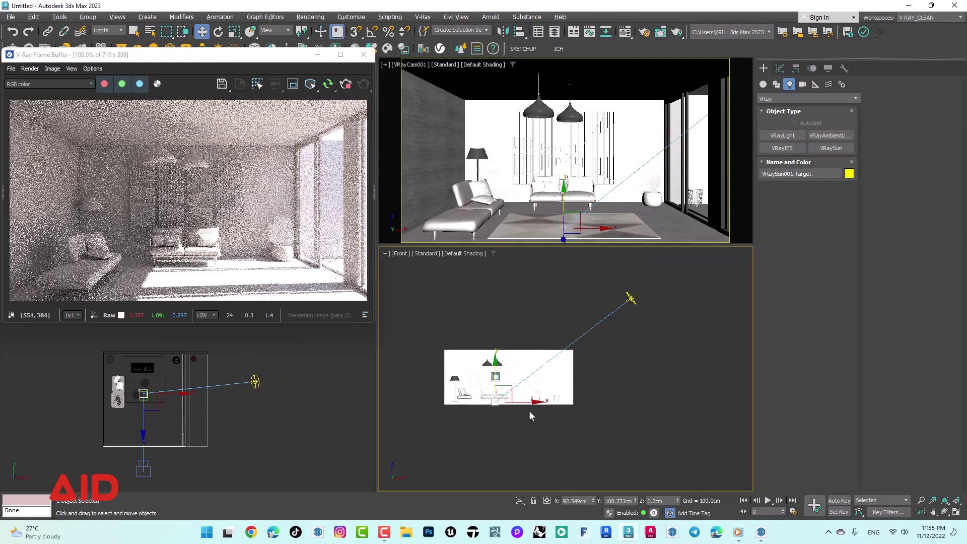
drag(526, 406, 562, 409)
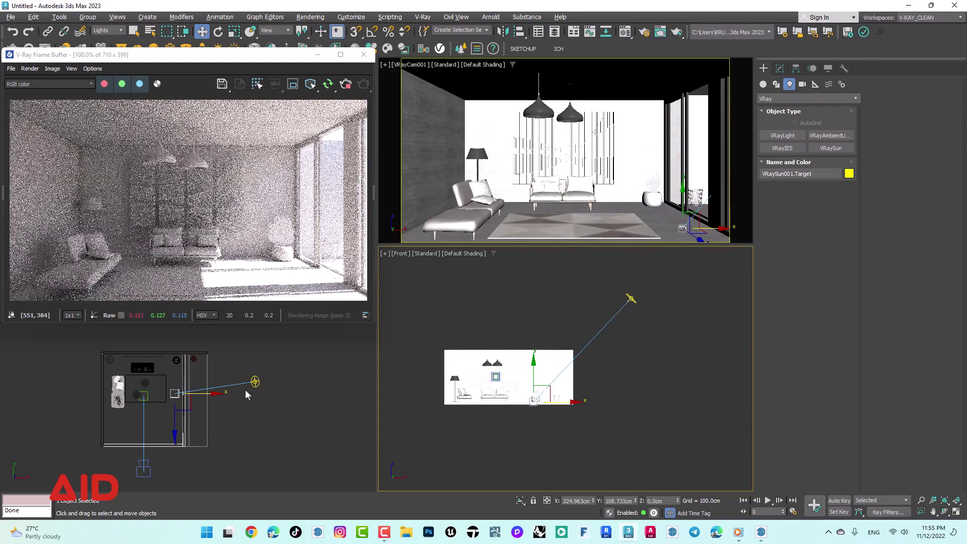
right_click(178, 427)
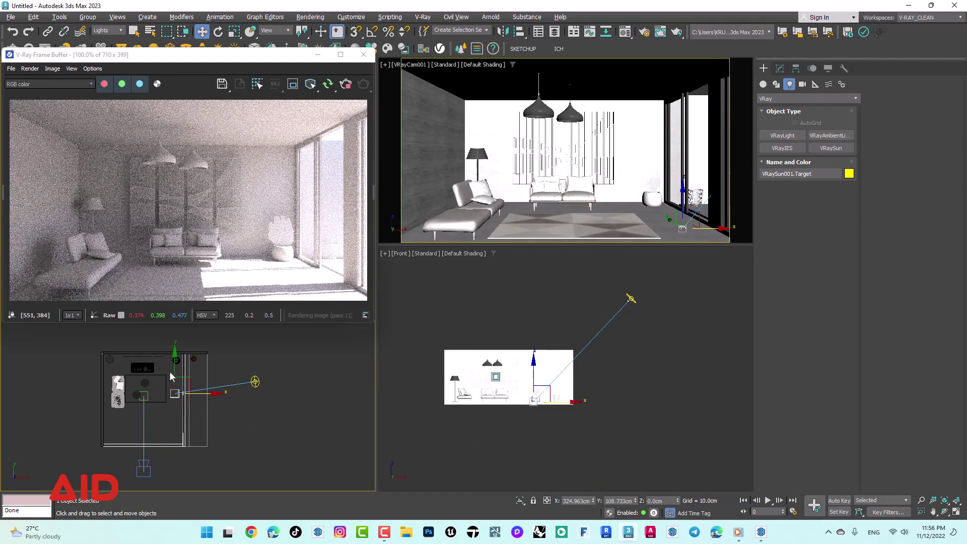
mouse_move(173, 369)
mouse_down()
mouse_move(173, 396)
mouse_move(172, 369)
mouse_up()
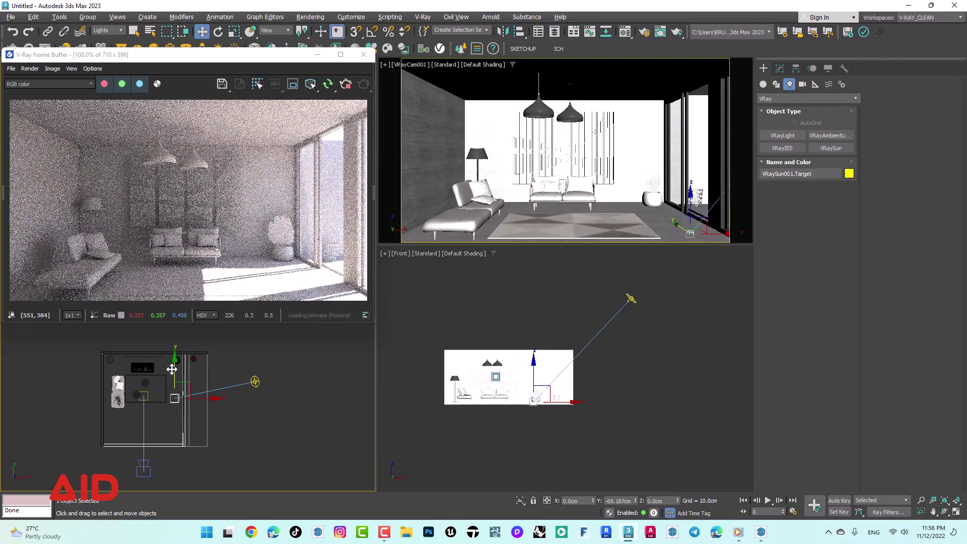
click(255, 381)
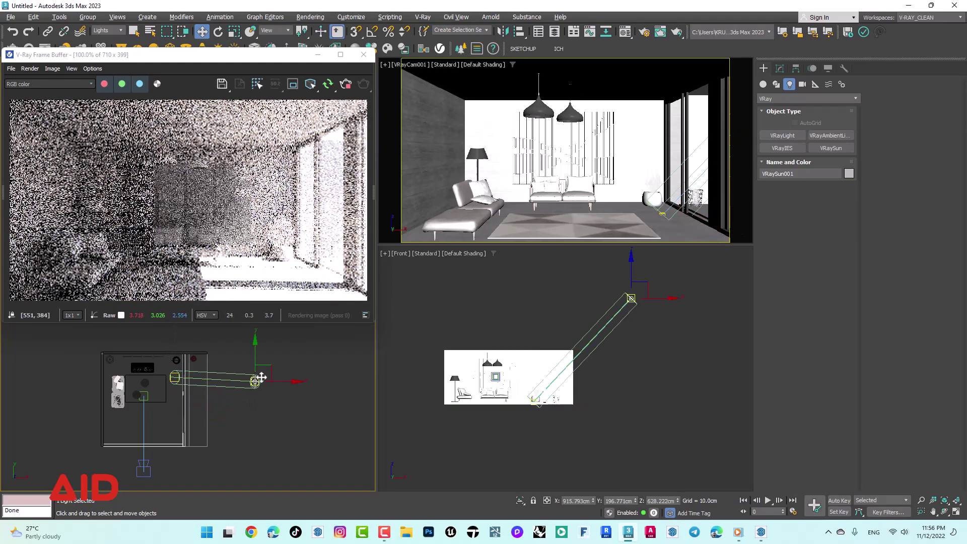
mouse_move(262, 377)
mouse_down()
mouse_move(254, 404)
mouse_move(254, 388)
mouse_up()
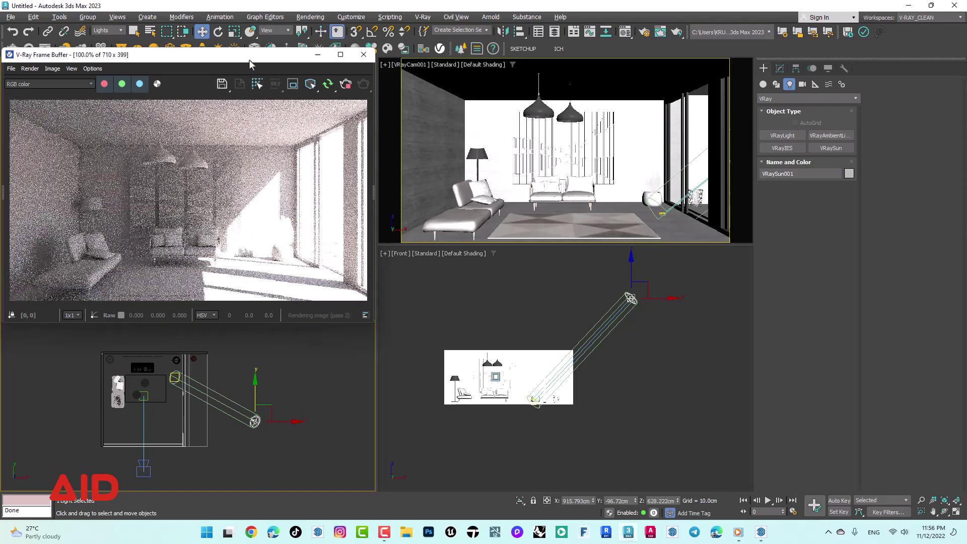
mouse_move(249, 60)
mouse_down()
mouse_move(261, 48)
mouse_move(248, 50)
mouse_up()
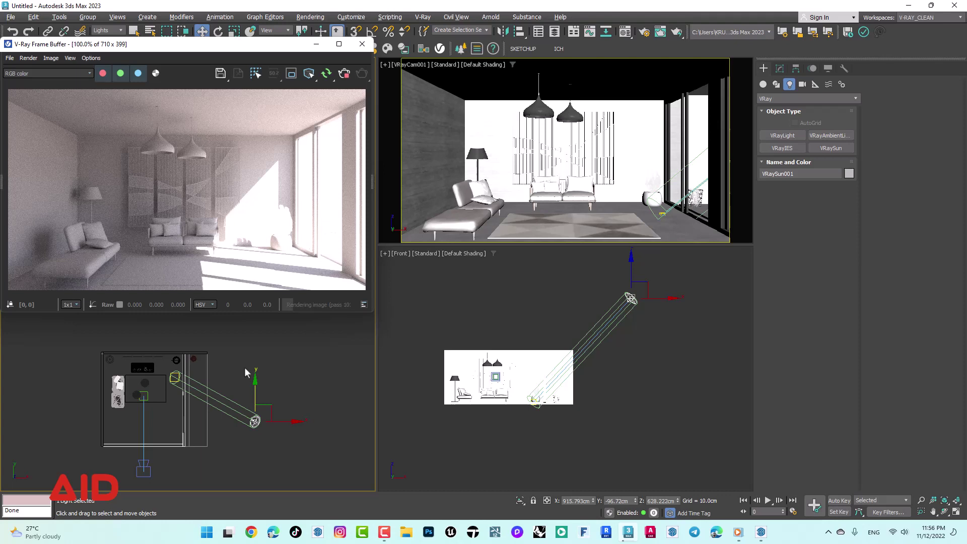
drag(233, 49, 278, 77)
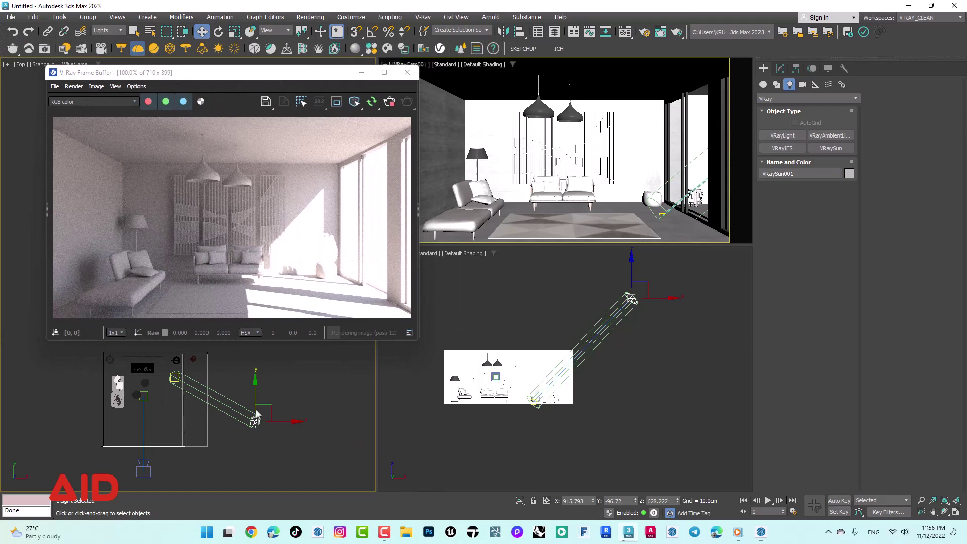
Place a Dome-type VRayLight in the Top viewport and exit light creation.
click(782, 136)
click(221, 455)
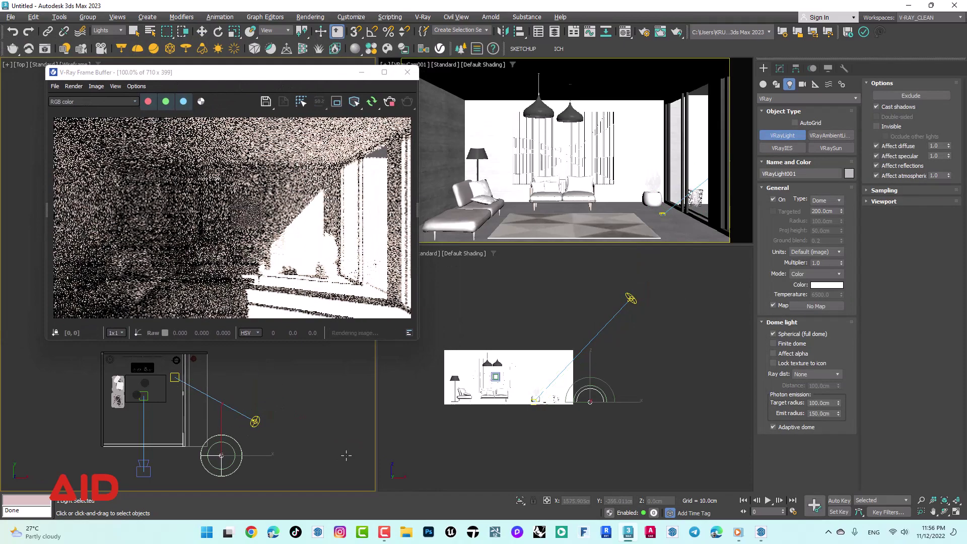
right_click(329, 441)
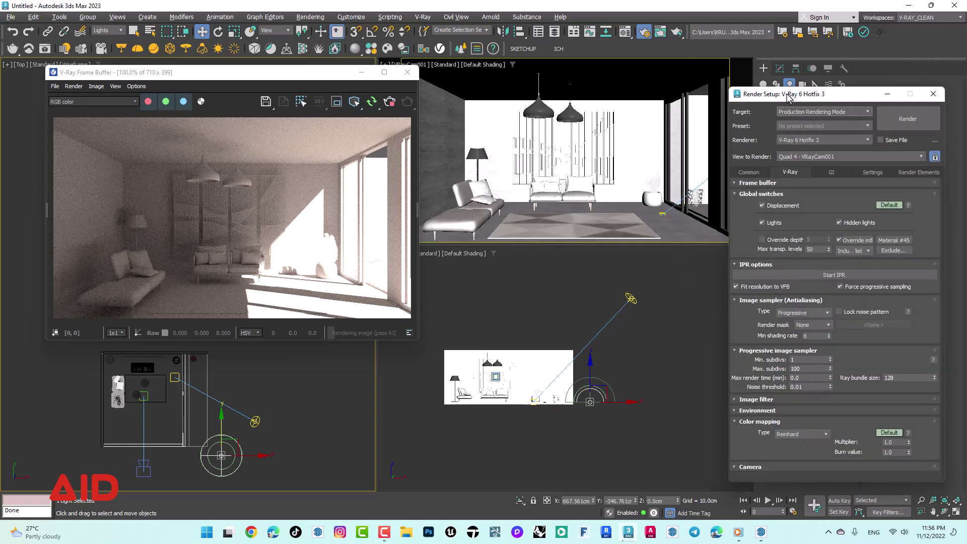
Collapse Image sampler, check Environment, and show VRayLight001's parameters in the Modify panel.
mouse_move(790, 100)
mouse_down()
mouse_move(652, 104)
mouse_move(581, 78)
mouse_up()
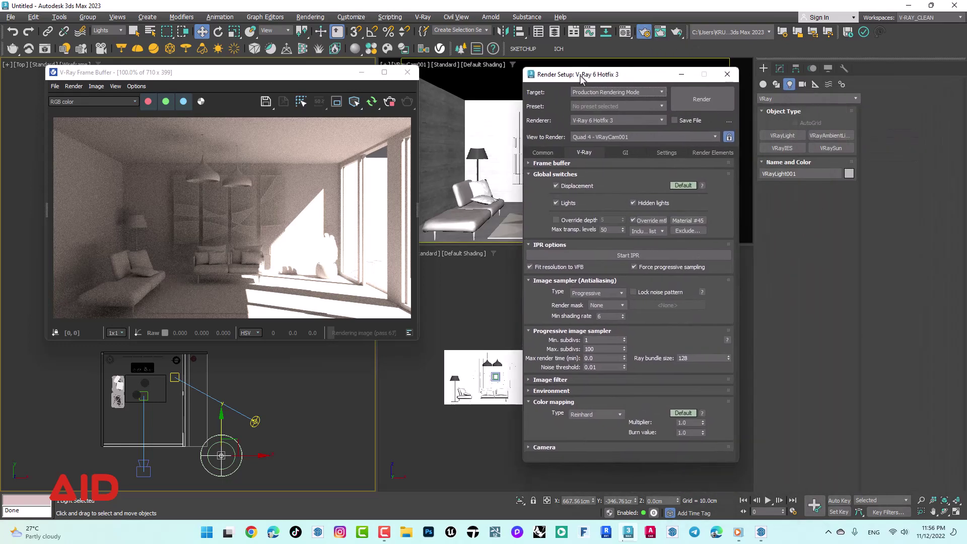
click(545, 280)
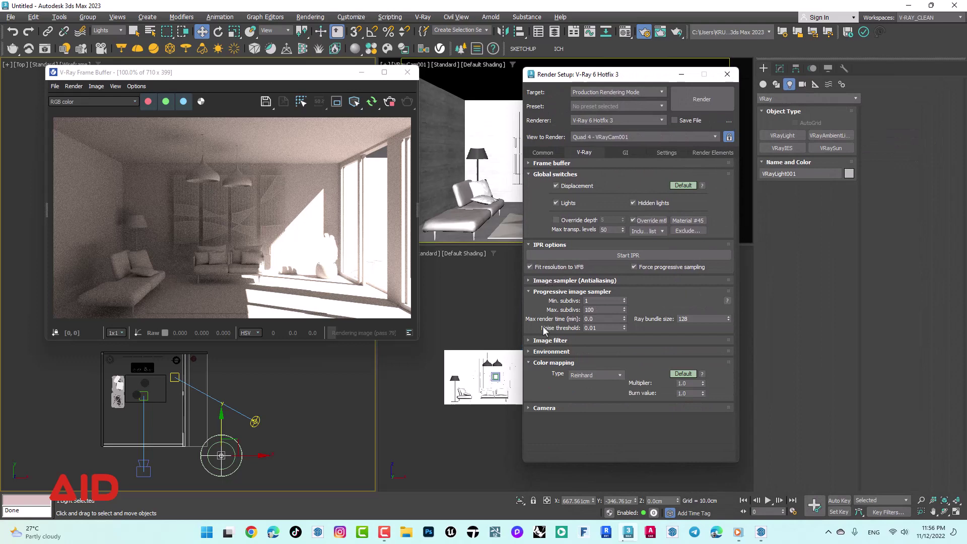
click(537, 351)
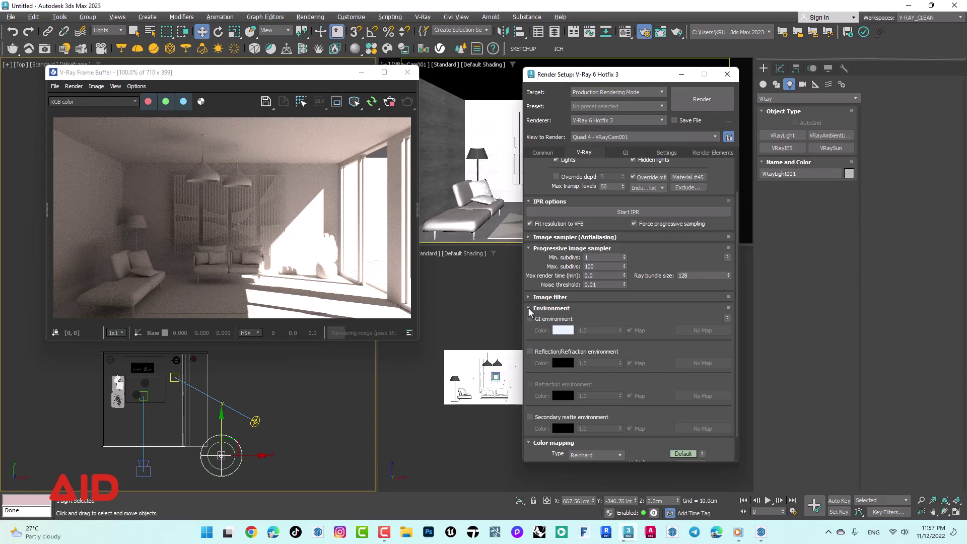
click(529, 308)
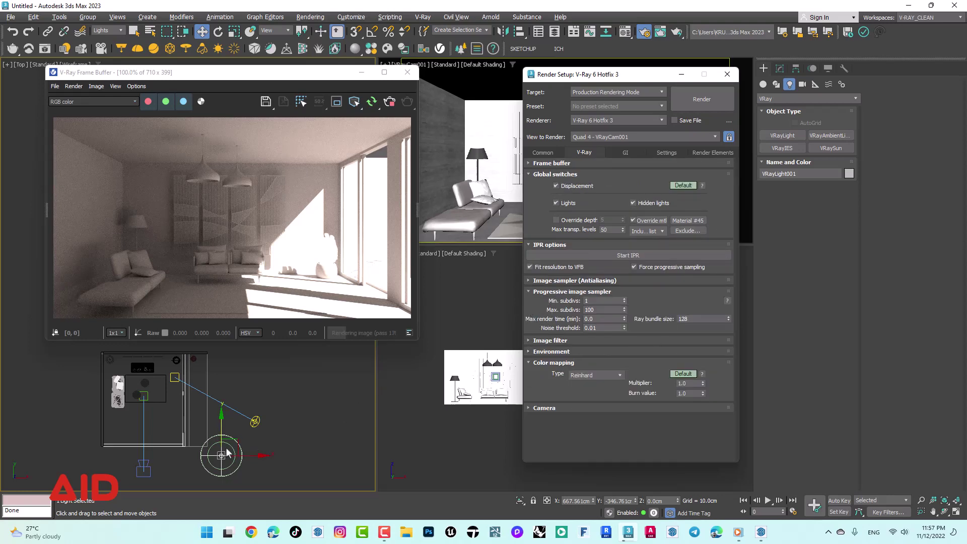
click(783, 68)
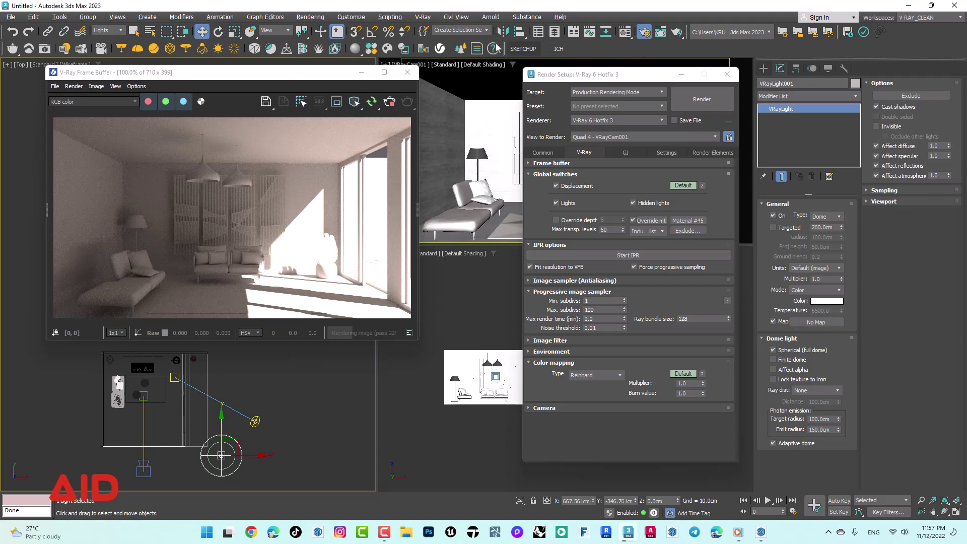
click(303, 18)
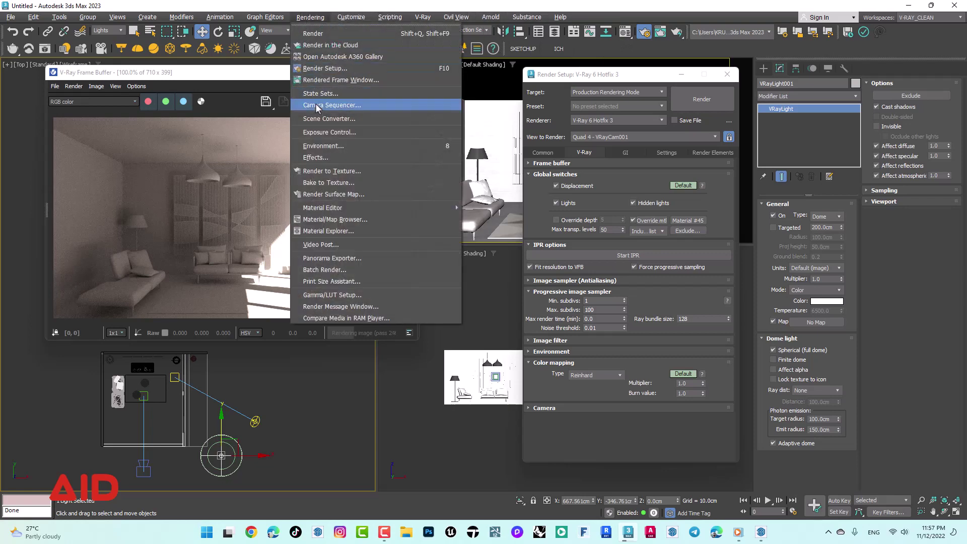
Drag DefaultVRaySky from Environment and Effects onto the dome light's map slot as an Instance.
click(321, 146)
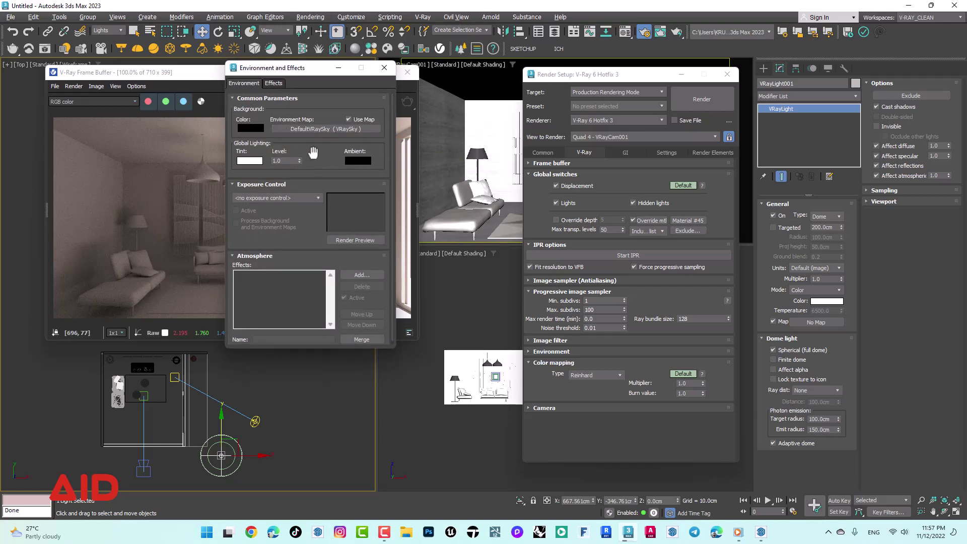
drag(304, 129, 829, 327)
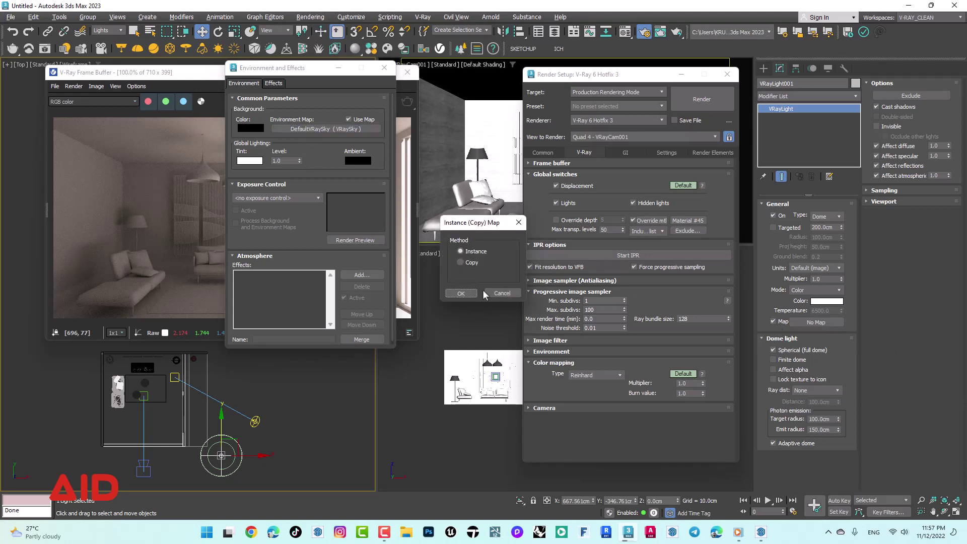
click(462, 295)
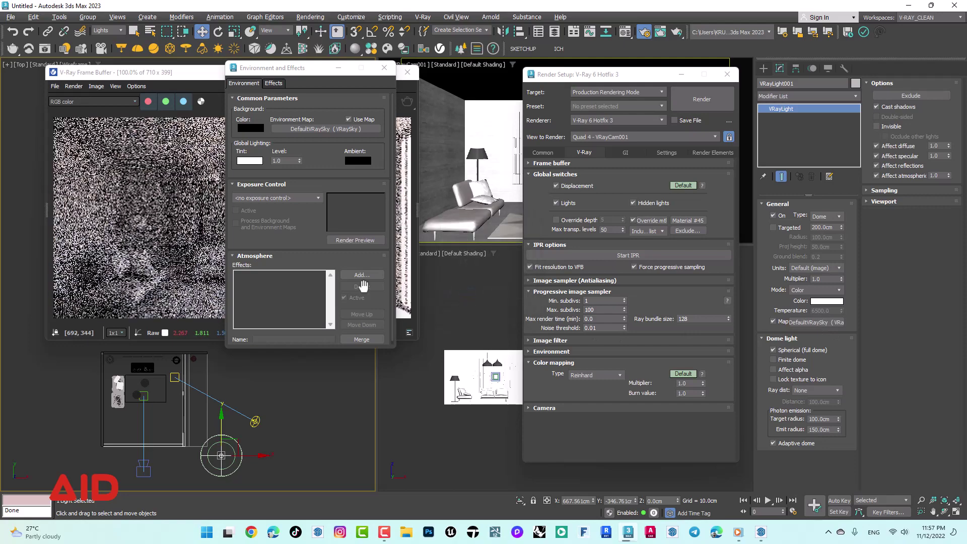
drag(288, 73, 461, 96)
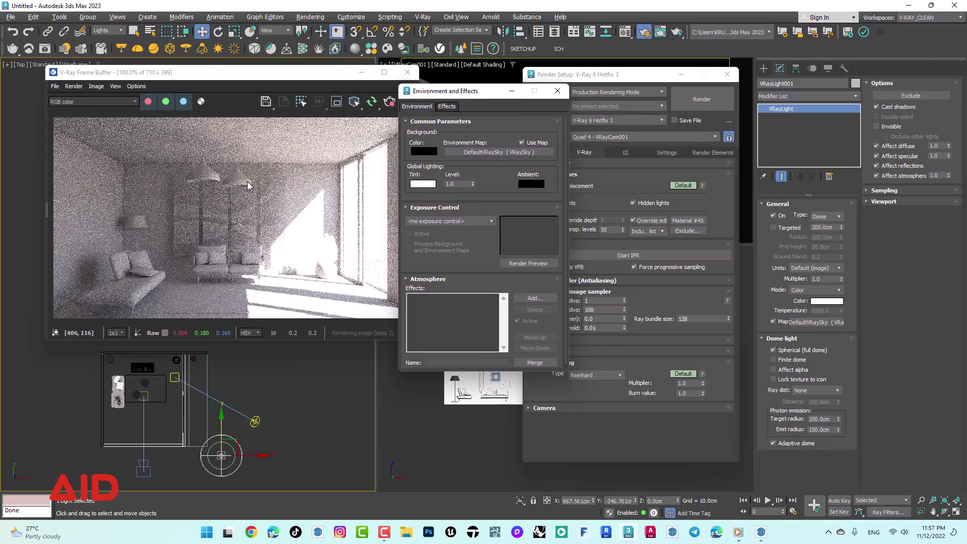
Close Environment and Effects, then toggle the dome light's Map off and back on to compare.
click(554, 93)
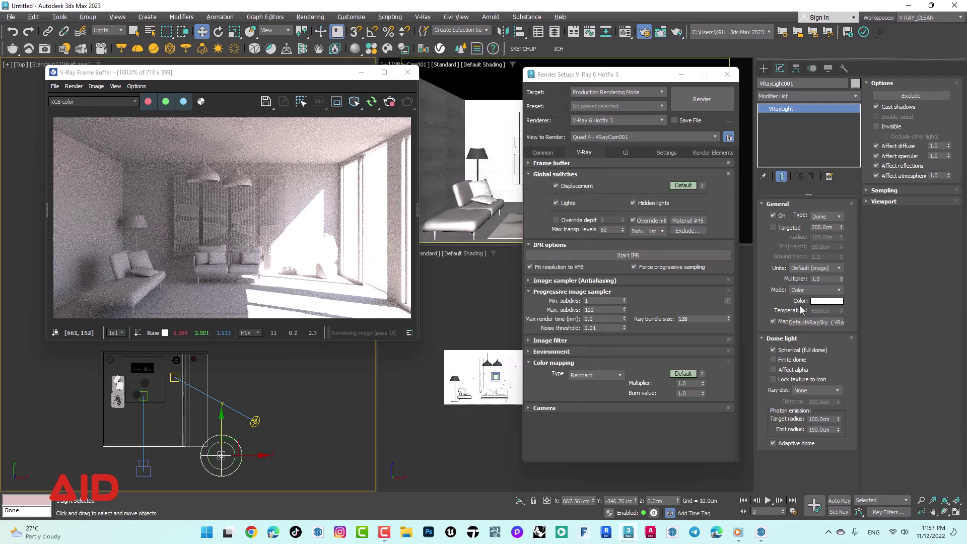
click(887, 191)
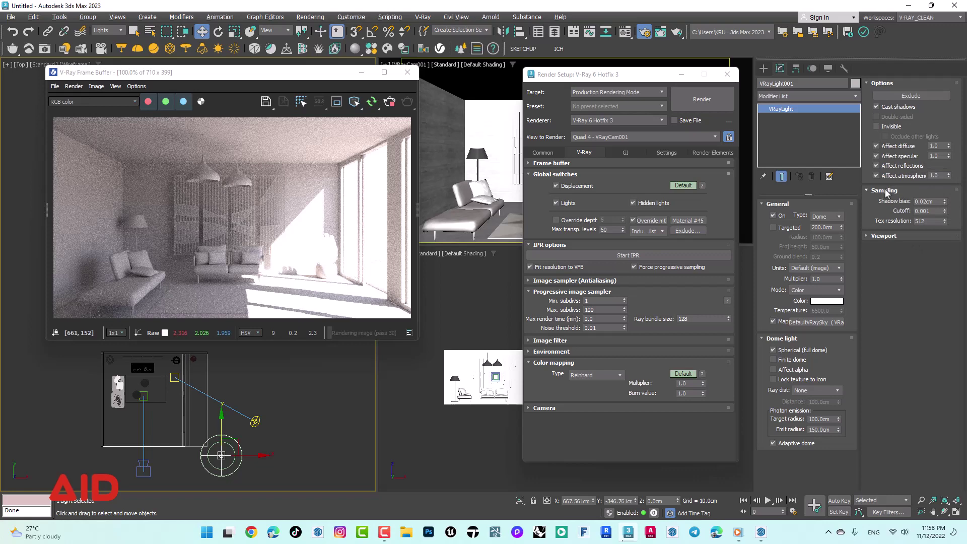
click(885, 191)
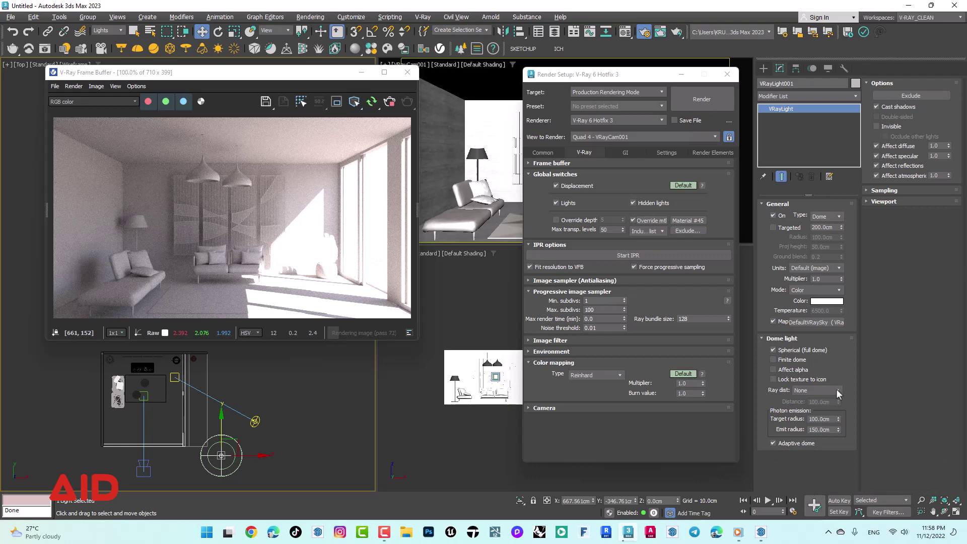
click(773, 322)
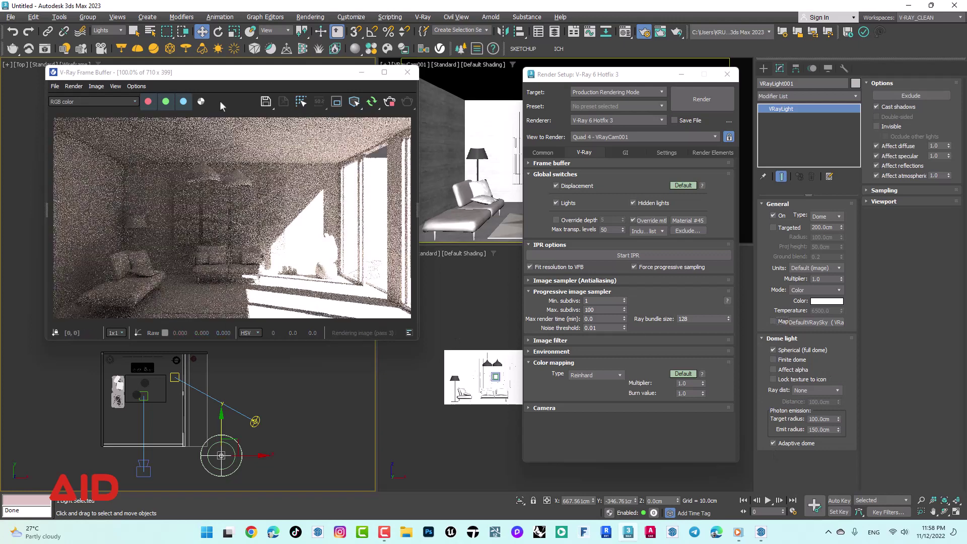
drag(229, 79, 237, 118)
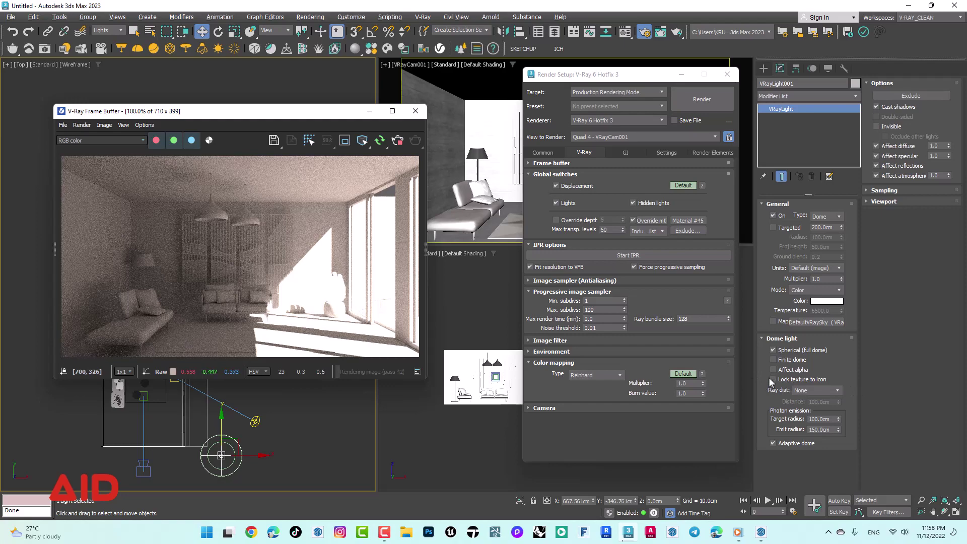
click(774, 321)
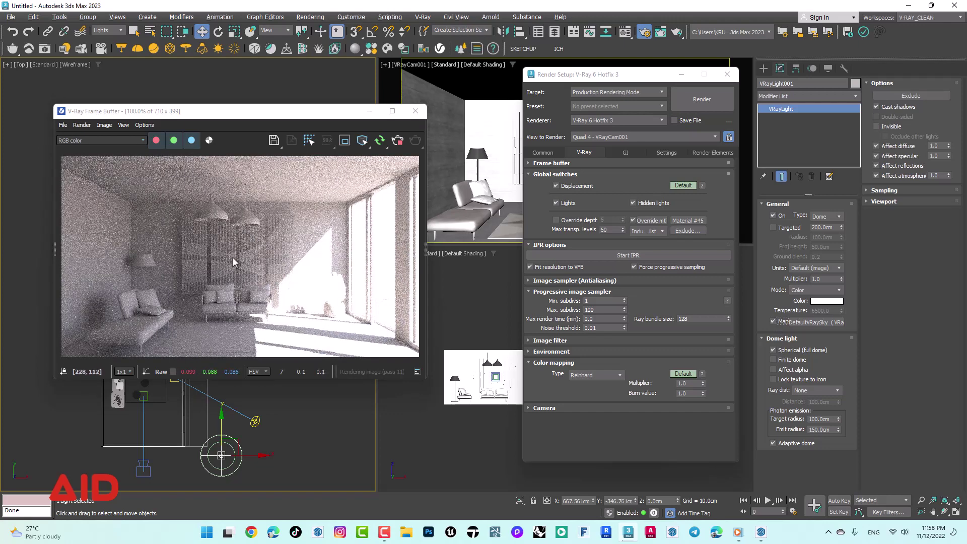
drag(243, 117, 225, 97)
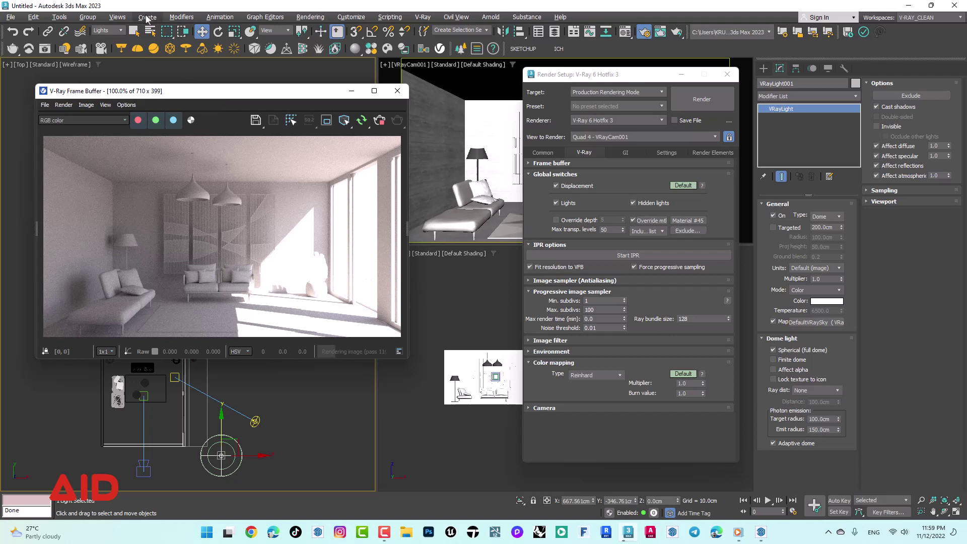
Switch V-Ray colour mapping to Exponential and start a new render.
right_click(370, 243)
click(369, 243)
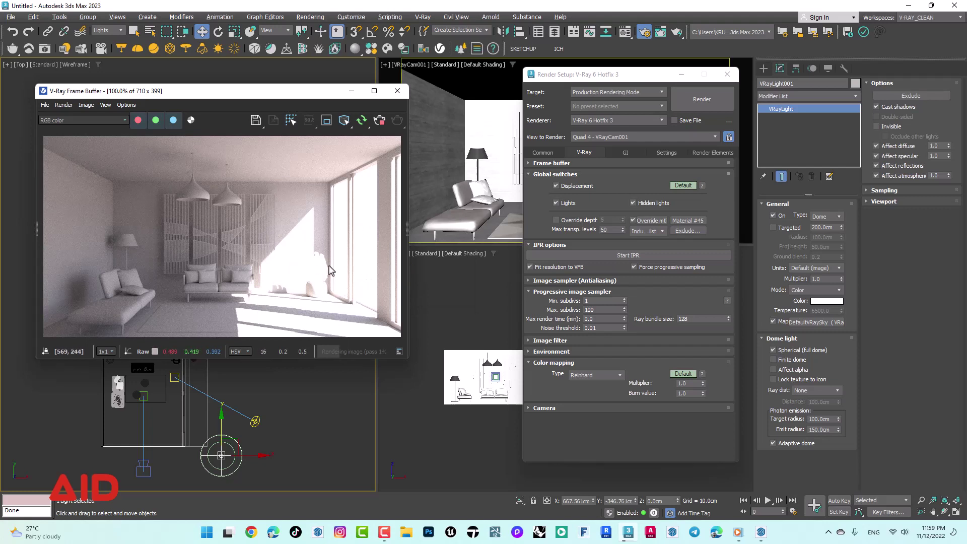
drag(300, 97, 296, 86)
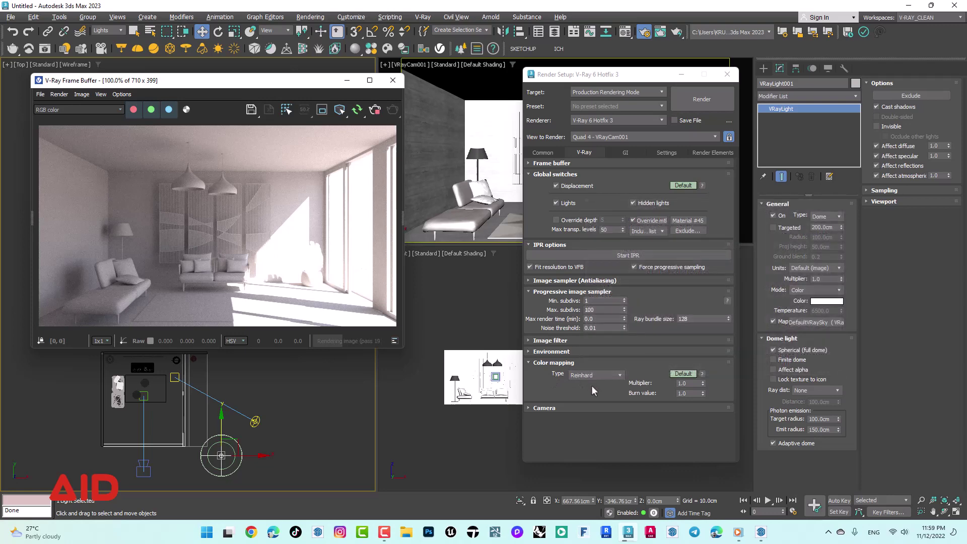
double_click(690, 393)
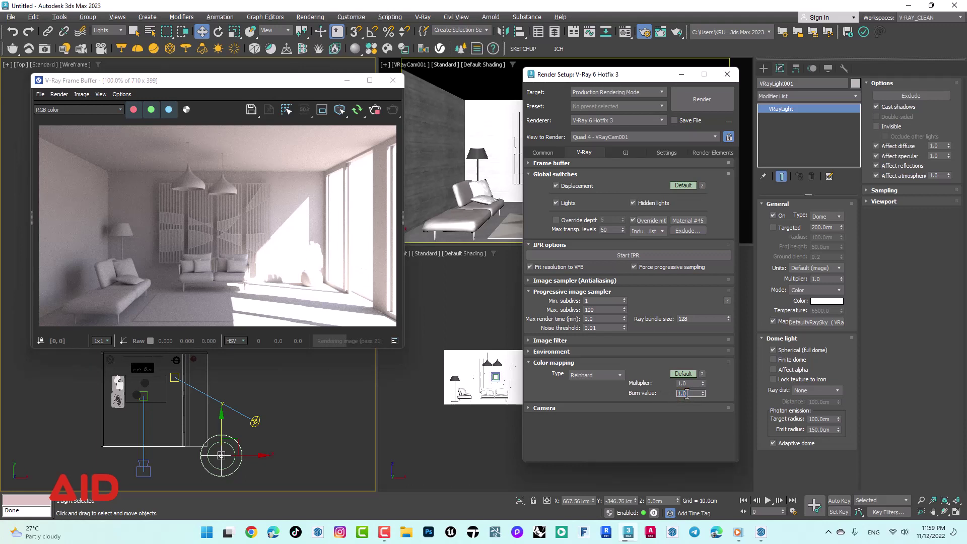
drag(689, 393, 676, 394)
click(592, 376)
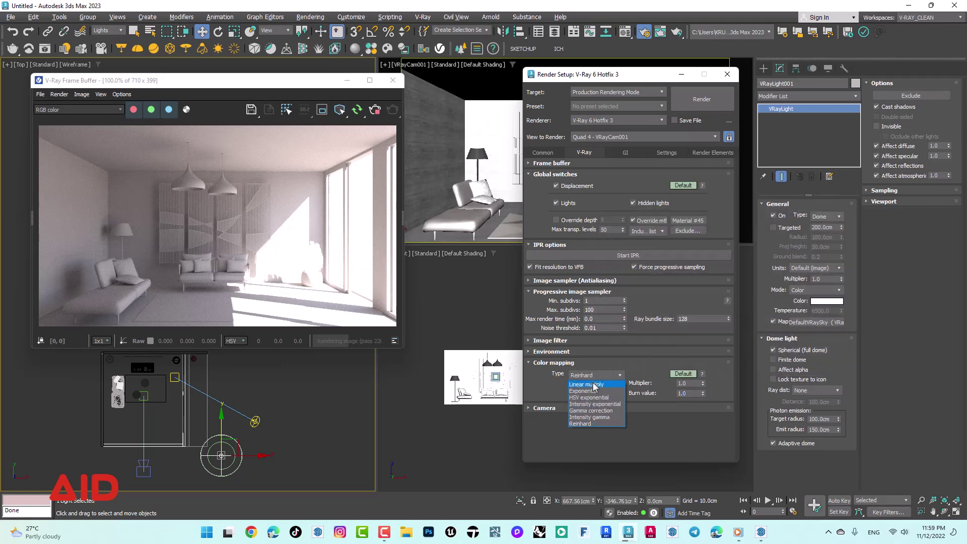
click(585, 391)
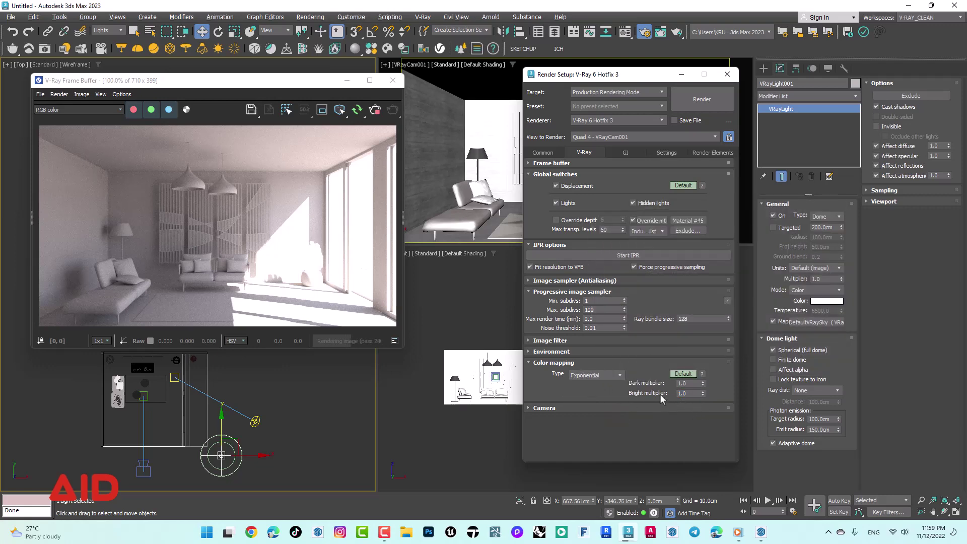
click(425, 211)
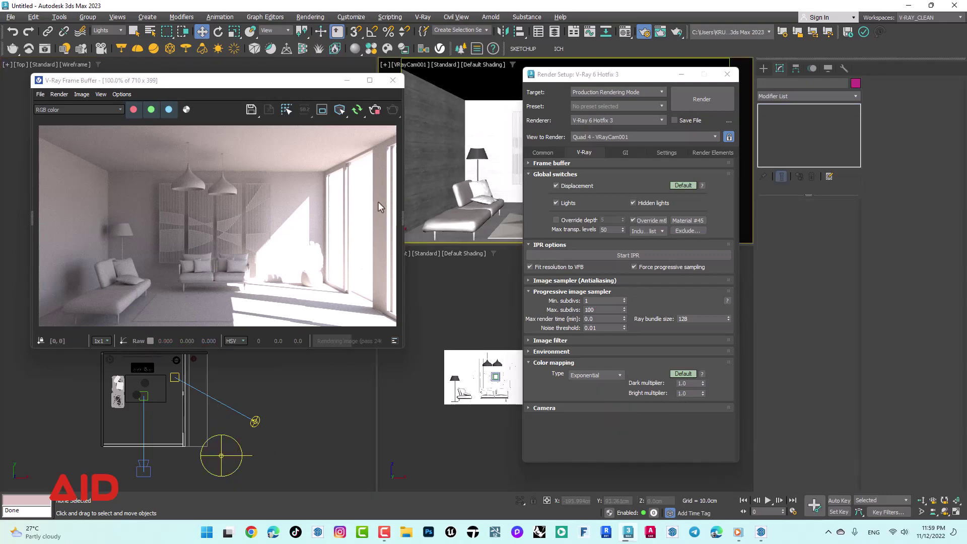
drag(332, 80, 333, 95)
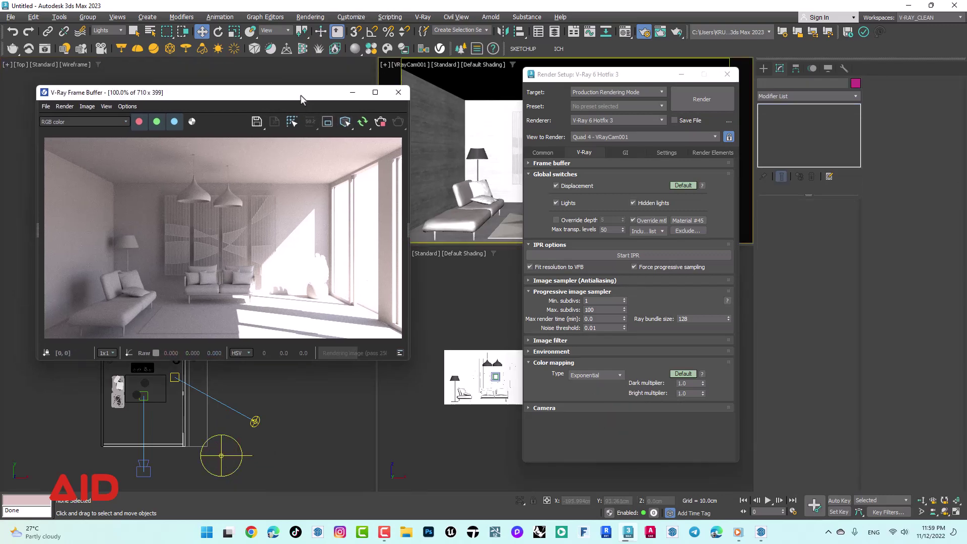
click(375, 126)
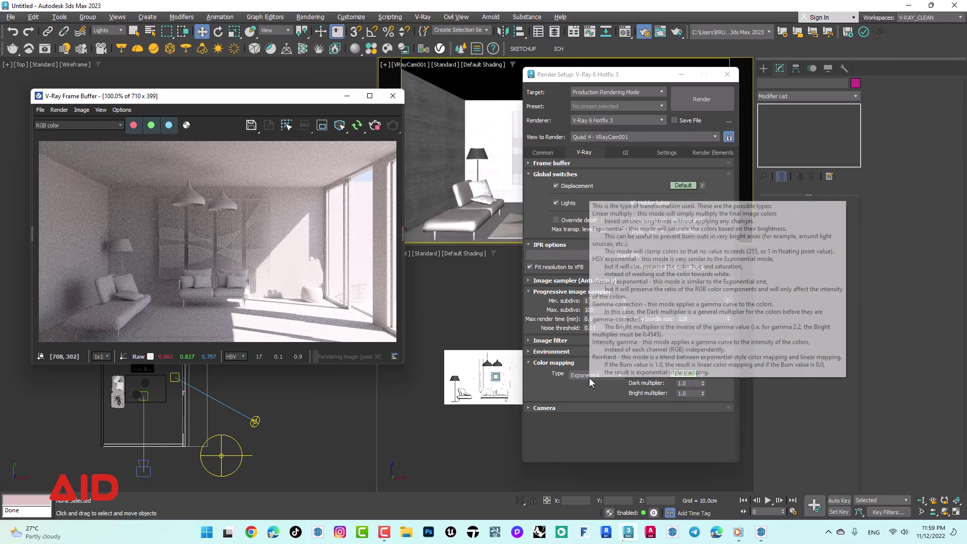
Set colour mapping back to Reinhard and restart the render.
click(589, 377)
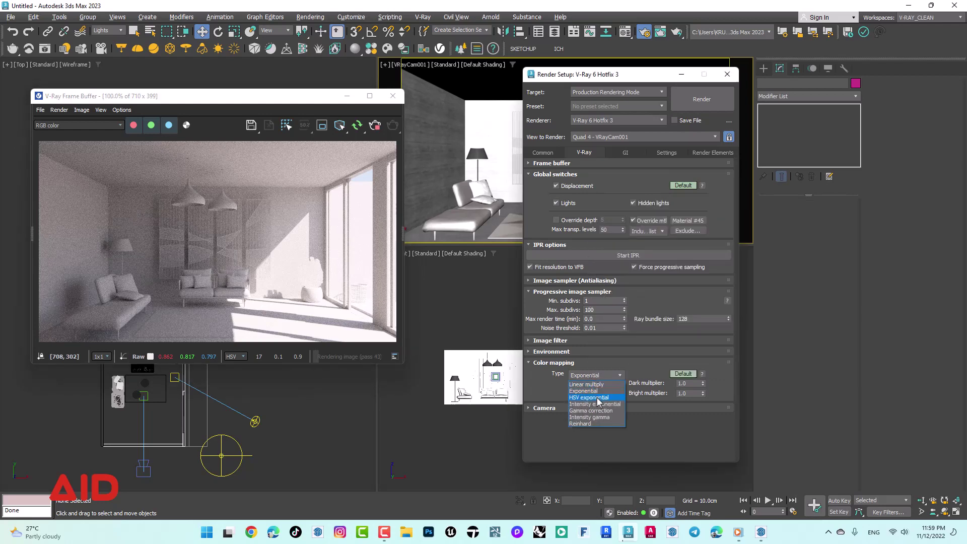
click(596, 423)
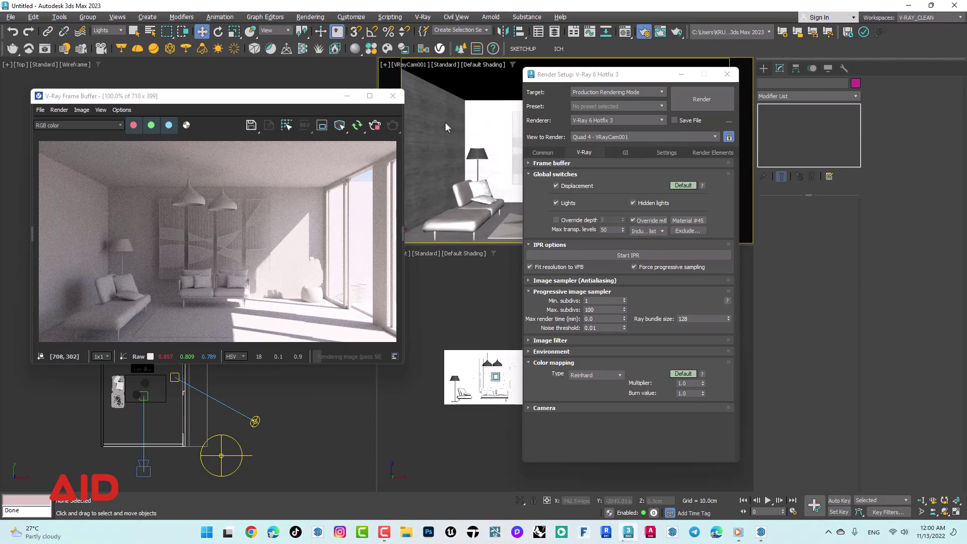
click(375, 125)
click(357, 125)
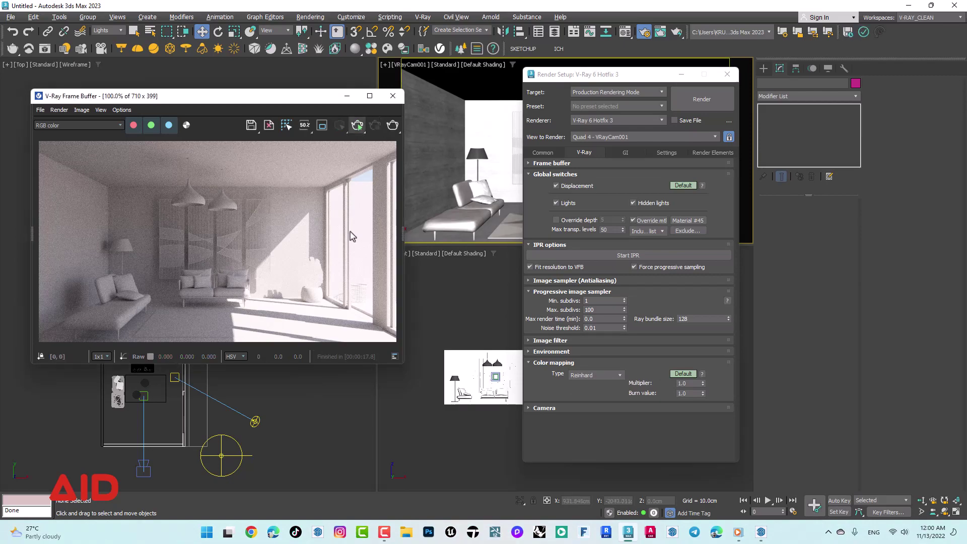
Set the Reinhard burn value to 0 and stop the current render.
drag(274, 105, 293, 84)
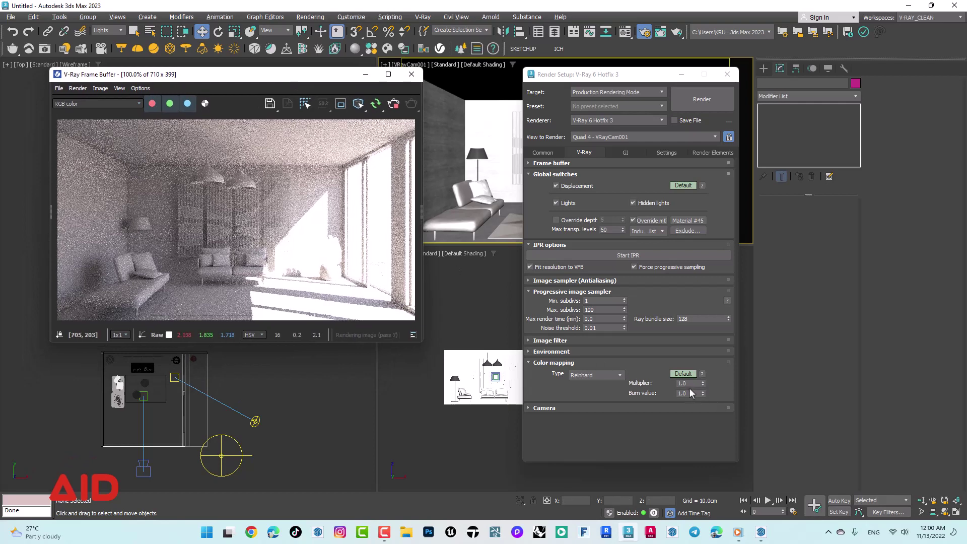
double_click(690, 393)
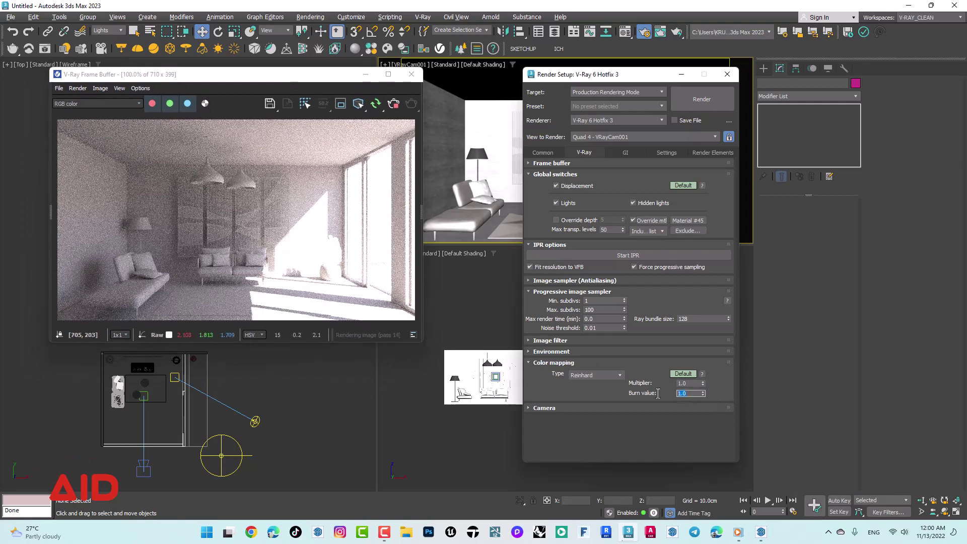
text(0)
click(504, 199)
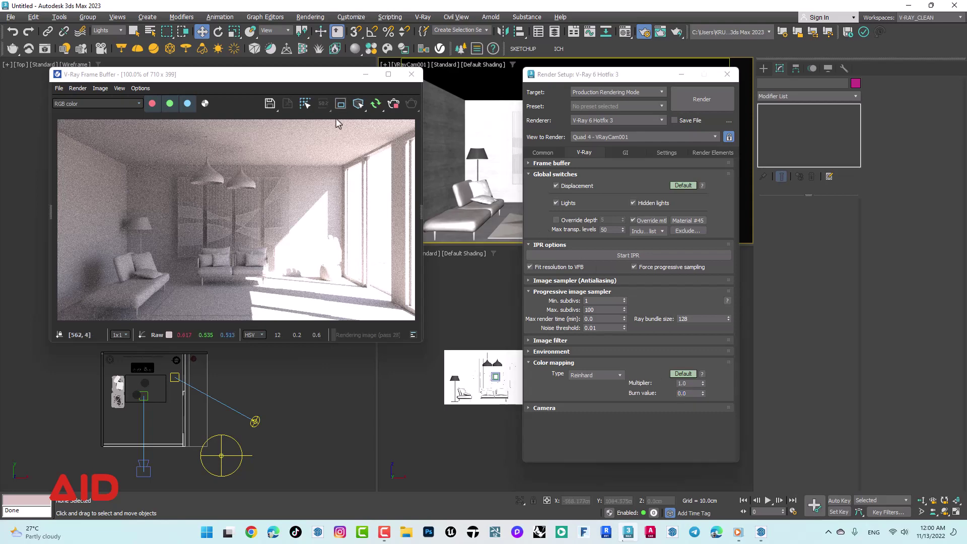
drag(328, 74, 298, 61)
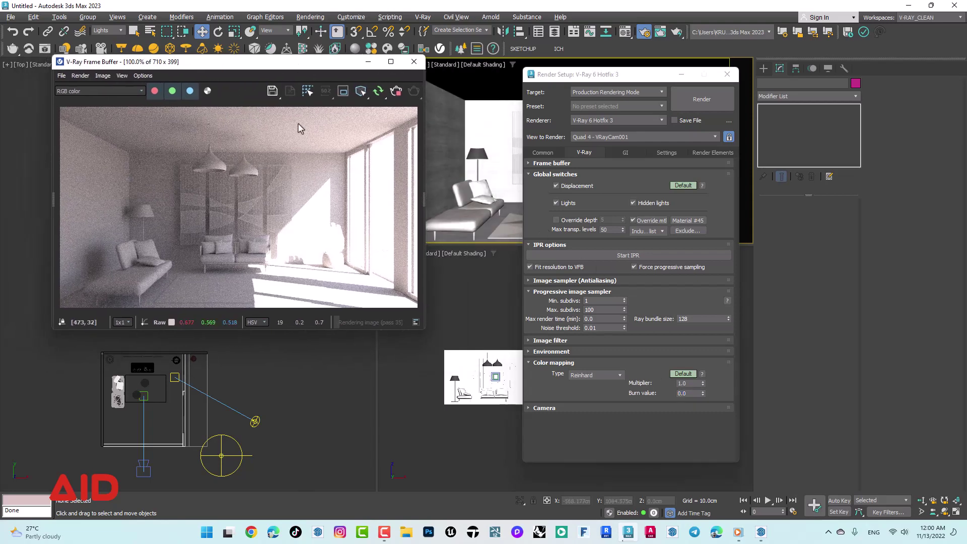
scroll(301, 128, down, 2)
scroll(300, 128, up, 2)
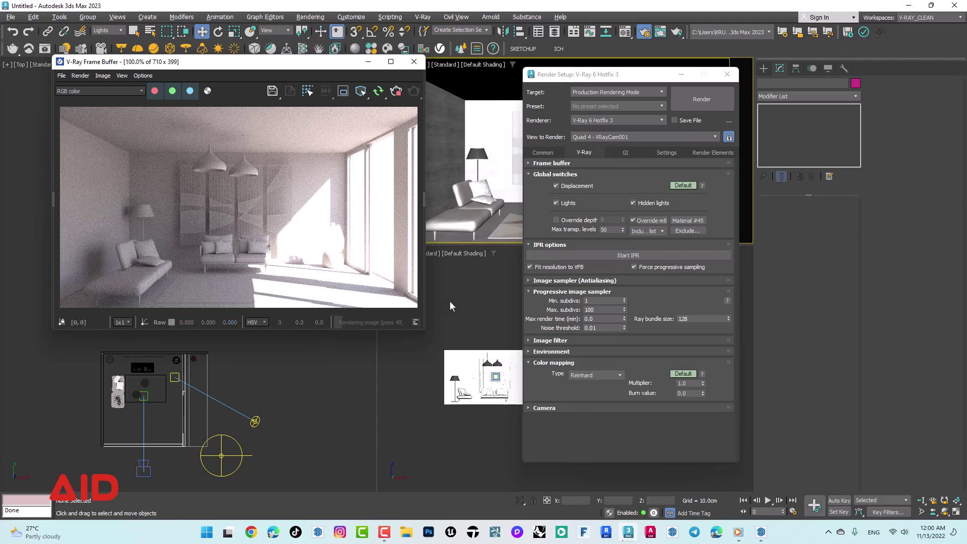
click(396, 91)
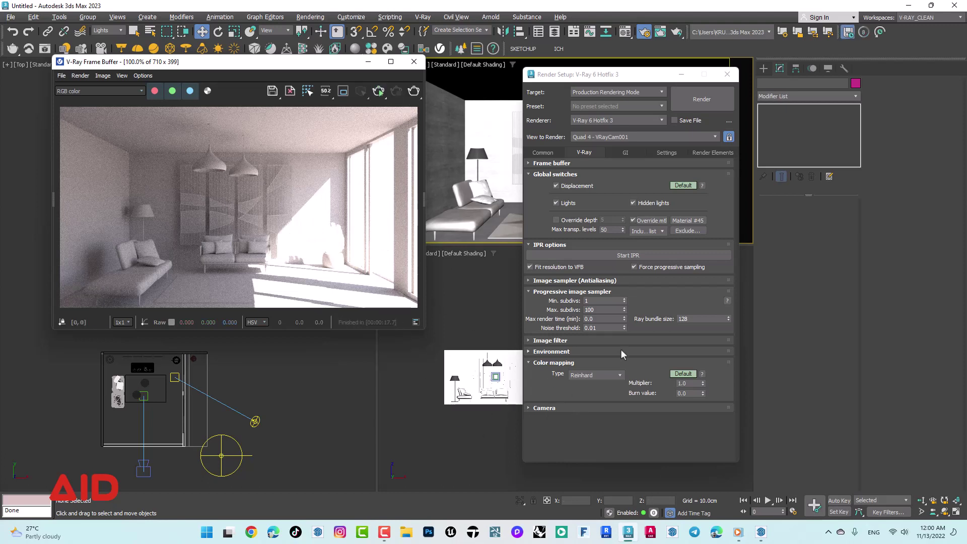
Change the burn value to 0.5 and start a fresh render with Shift+Q.
double_click(689, 393)
text(0.5)
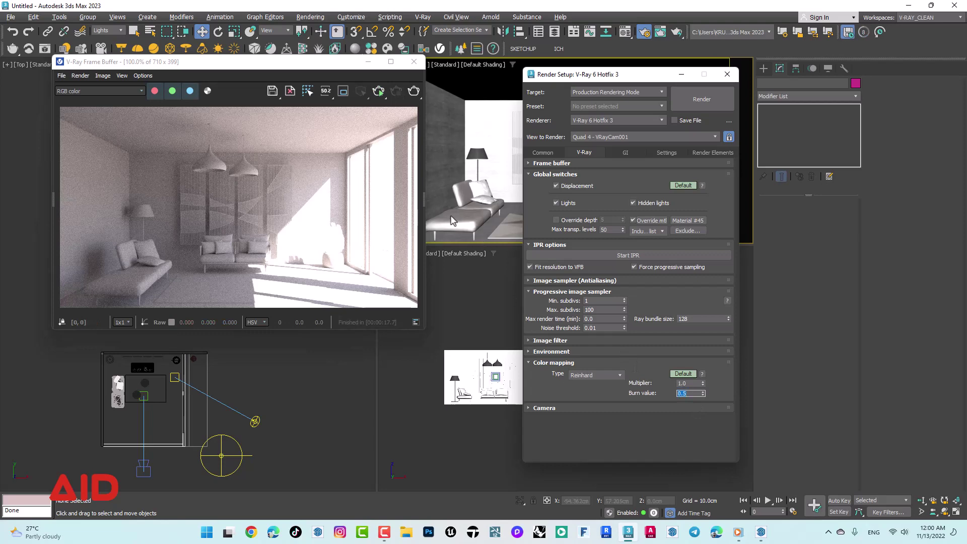
click(367, 165)
key(shift+q)
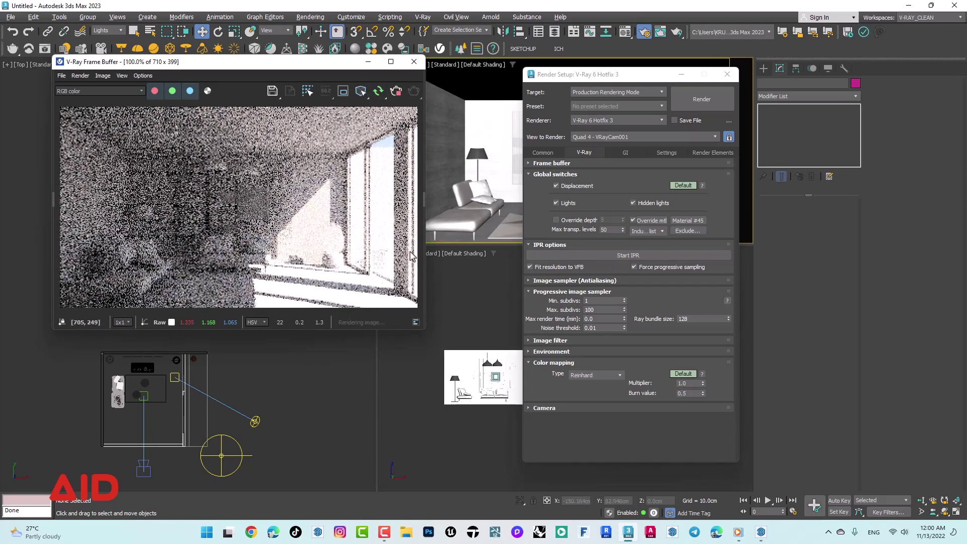
mouse_move(230, 63)
mouse_down()
mouse_move(327, 86)
mouse_move(225, 56)
mouse_up()
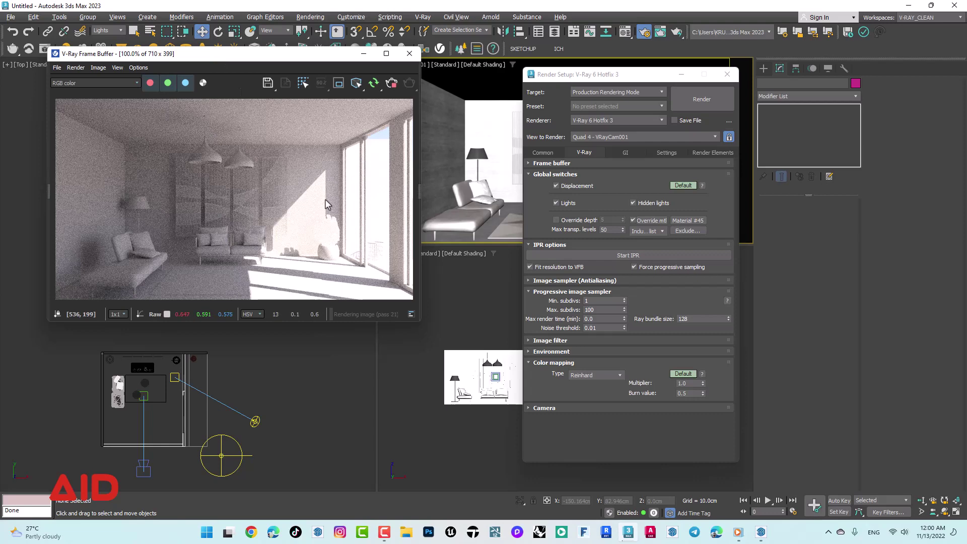
mouse_move(253, 56)
mouse_down()
mouse_move(340, 65)
mouse_move(267, 64)
mouse_up()
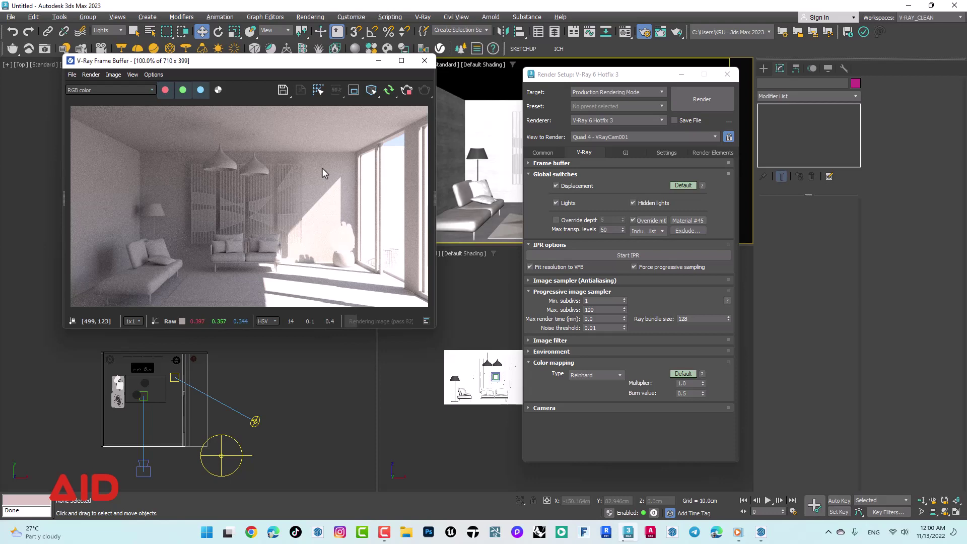
drag(596, 77, 563, 105)
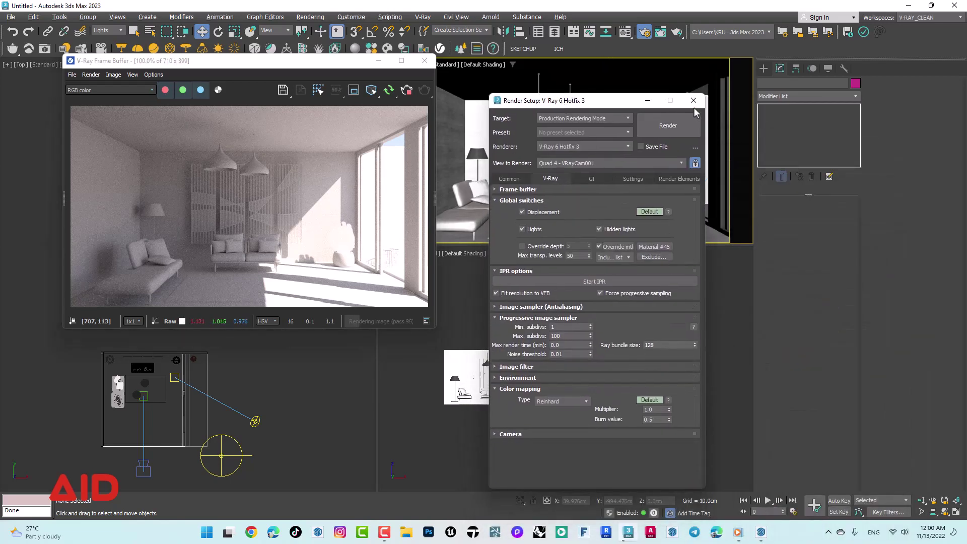
Close Render Setup, select VRaySun001 and set its Size multiplier to 5.0.
click(694, 103)
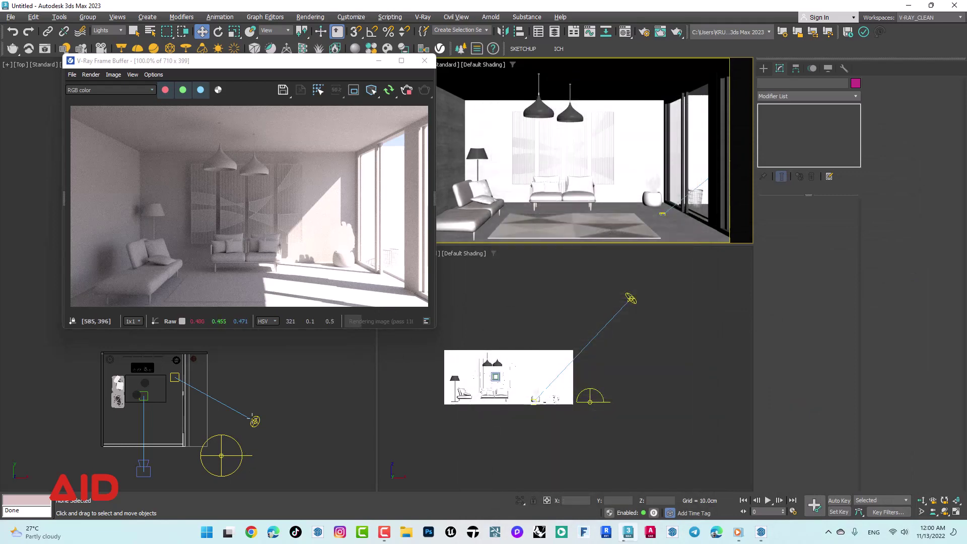
click(255, 420)
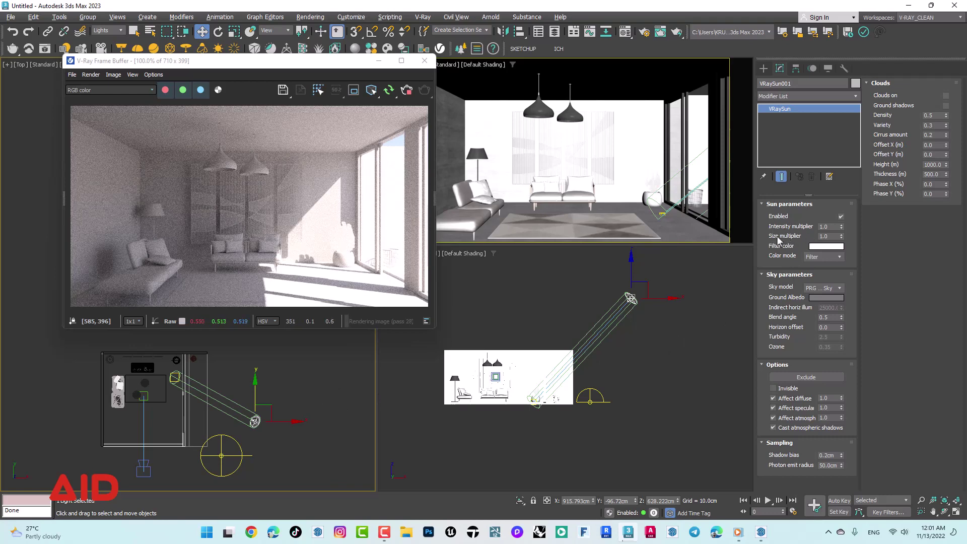
double_click(827, 236)
text(5)
key(Return)
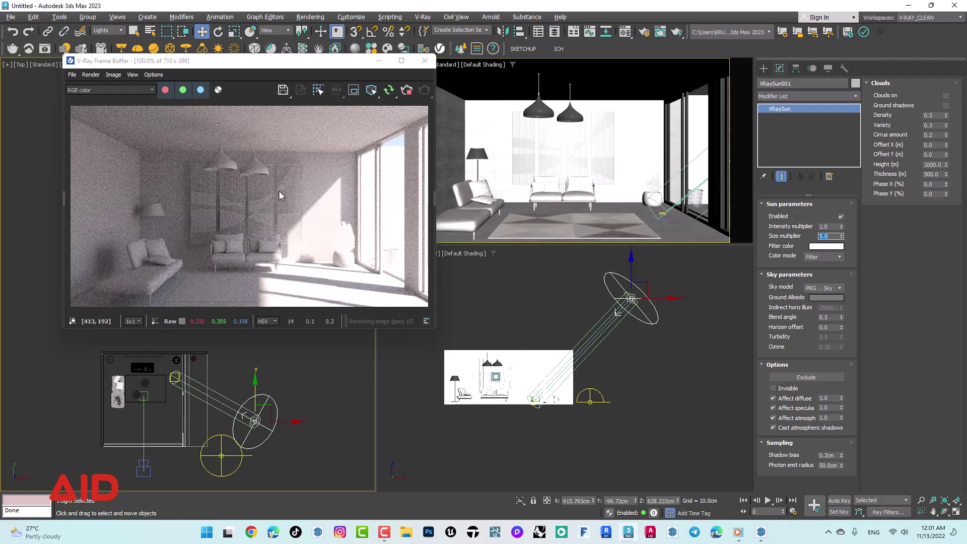
drag(226, 66, 218, 68)
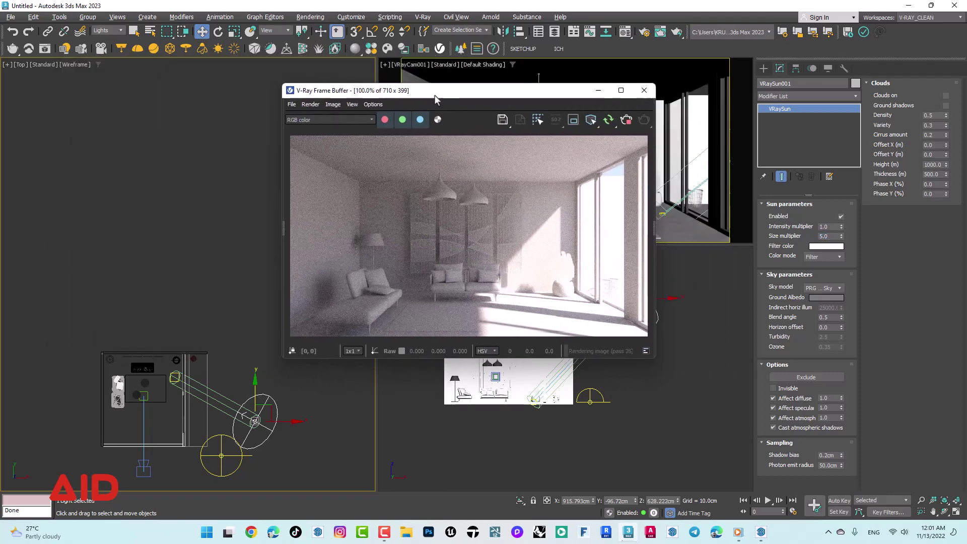
drag(247, 53, 220, 56)
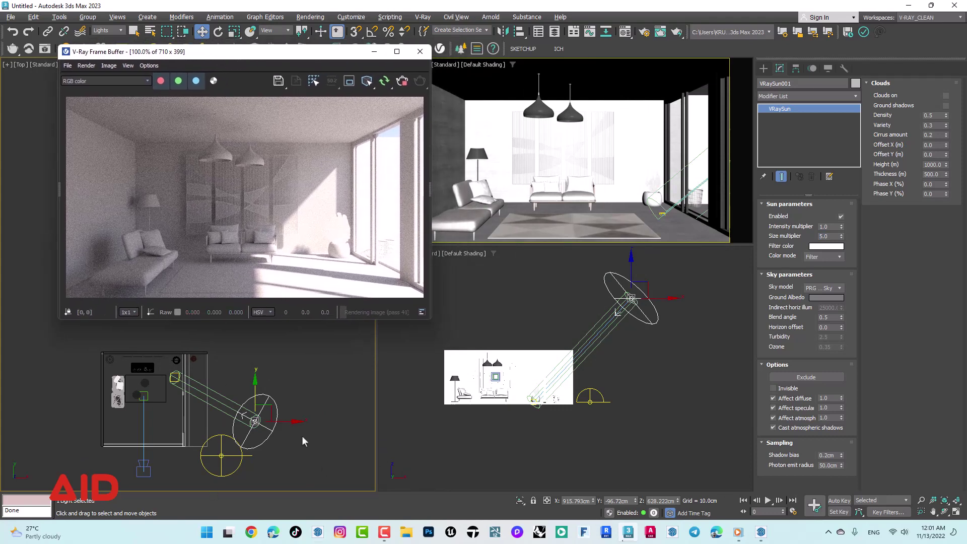
middle_drag(297, 436, 274, 419)
mouse_move(450, 377)
middle_down()
mouse_move(497, 406)
mouse_move(443, 398)
middle_up()
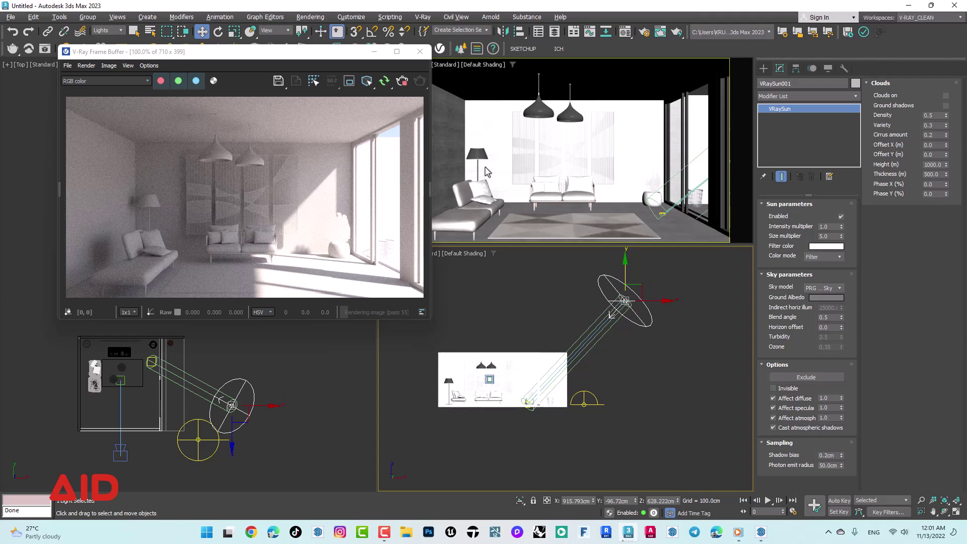
Deselect the sun and show the VFB Layers panel with Display Correction and Source: RGB beside the image.
click(671, 88)
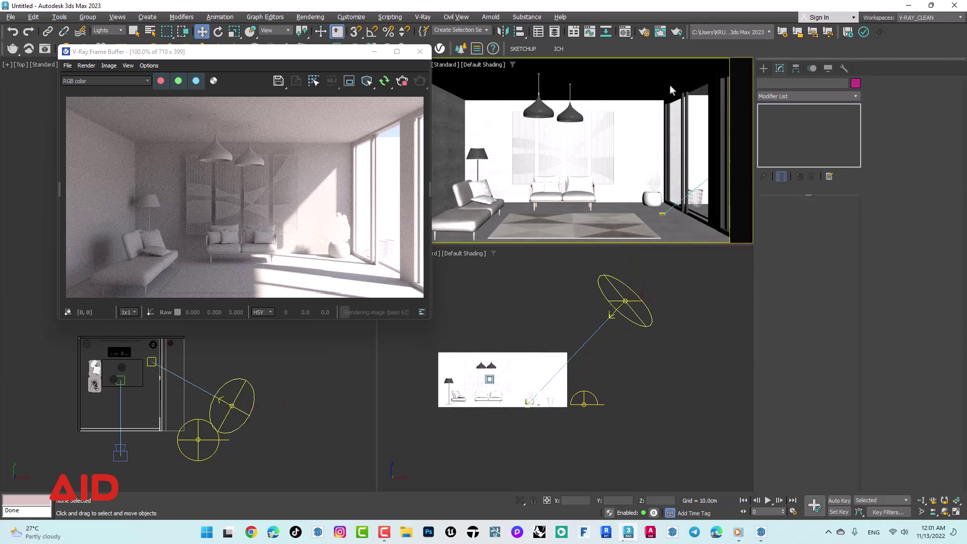
click(440, 64)
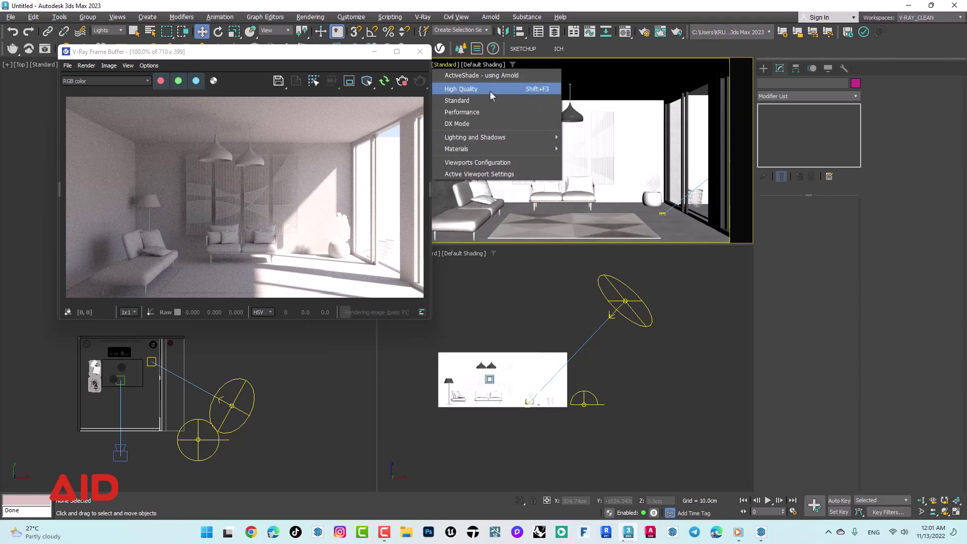
click(739, 111)
drag(298, 56, 308, 90)
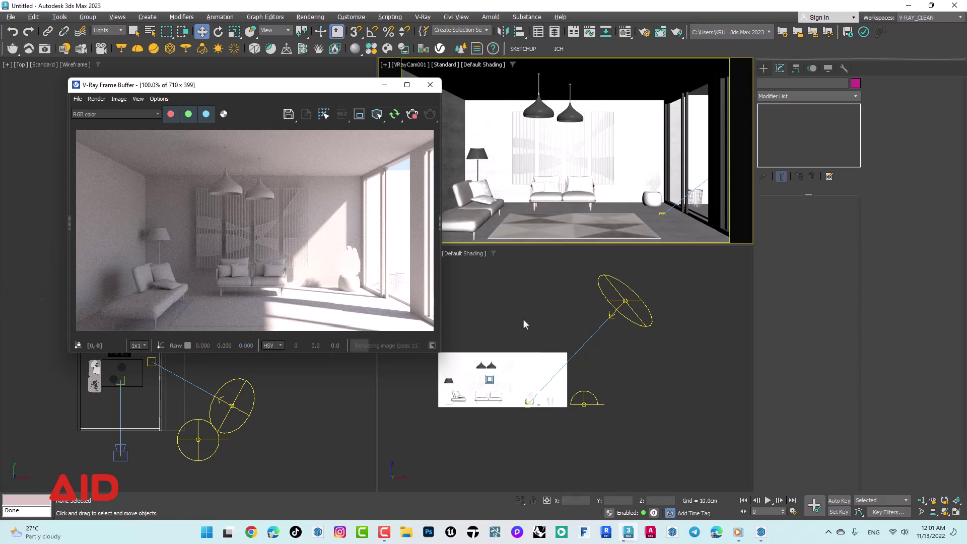
drag(255, 91, 361, 85)
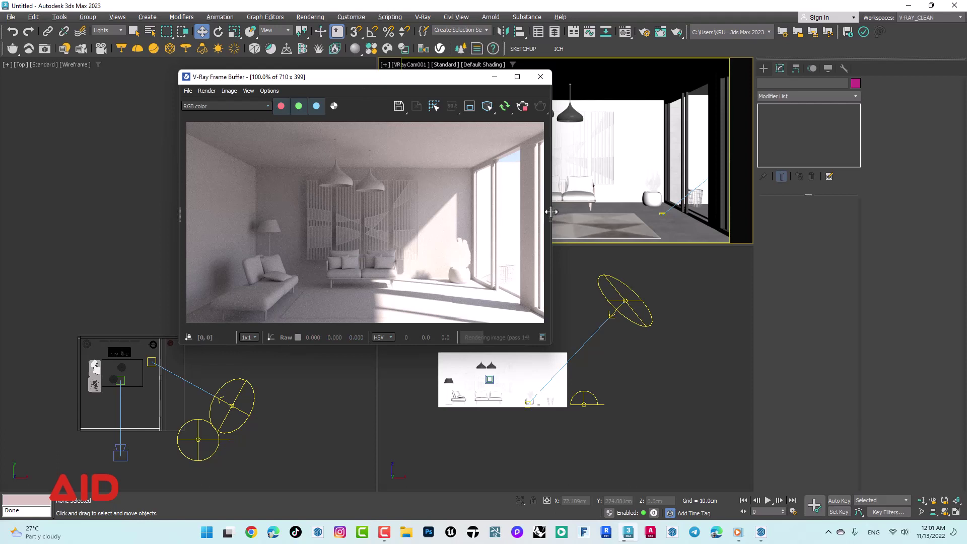
click(552, 212)
drag(463, 83, 399, 132)
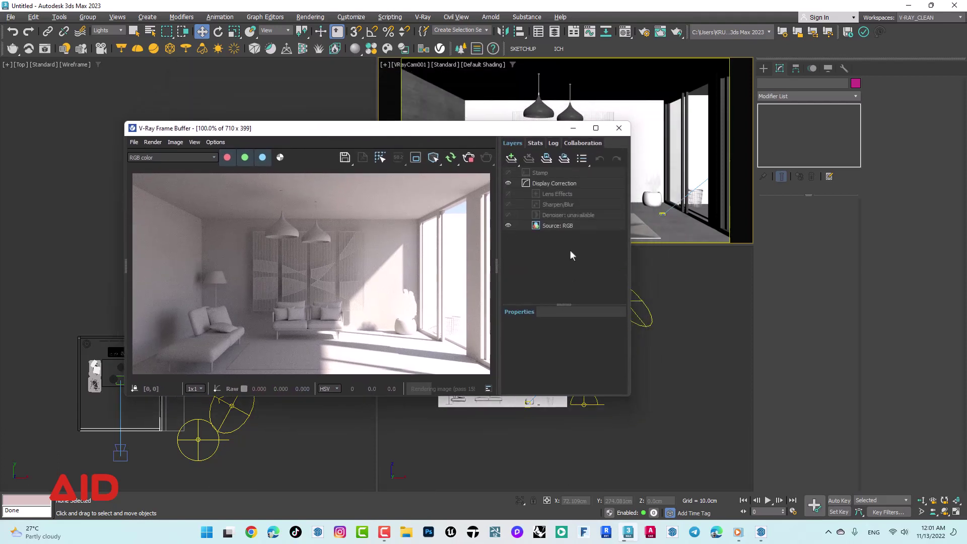
Stop the render and add a VRayLightMix render element grouped by Instanced lights, then close Render Setup.
click(468, 157)
drag(478, 127, 432, 130)
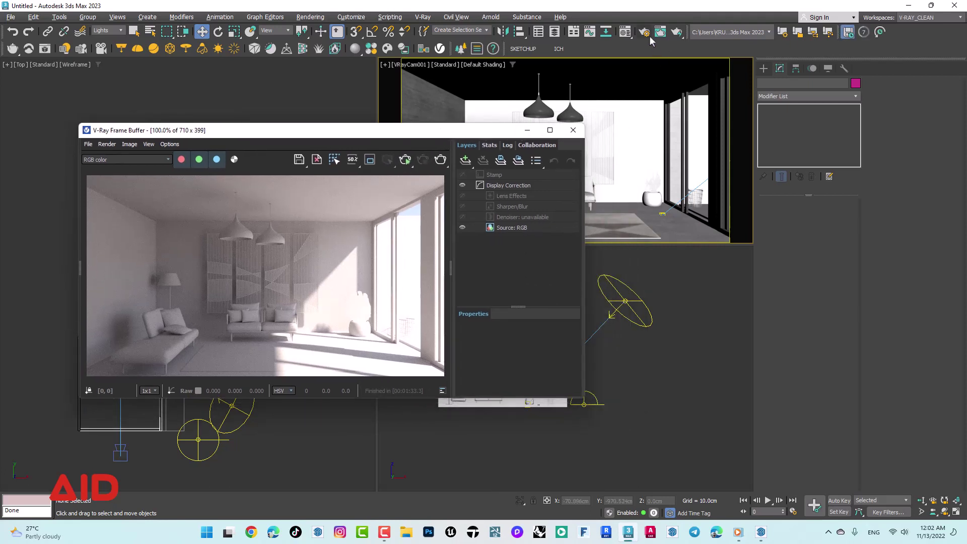
click(648, 35)
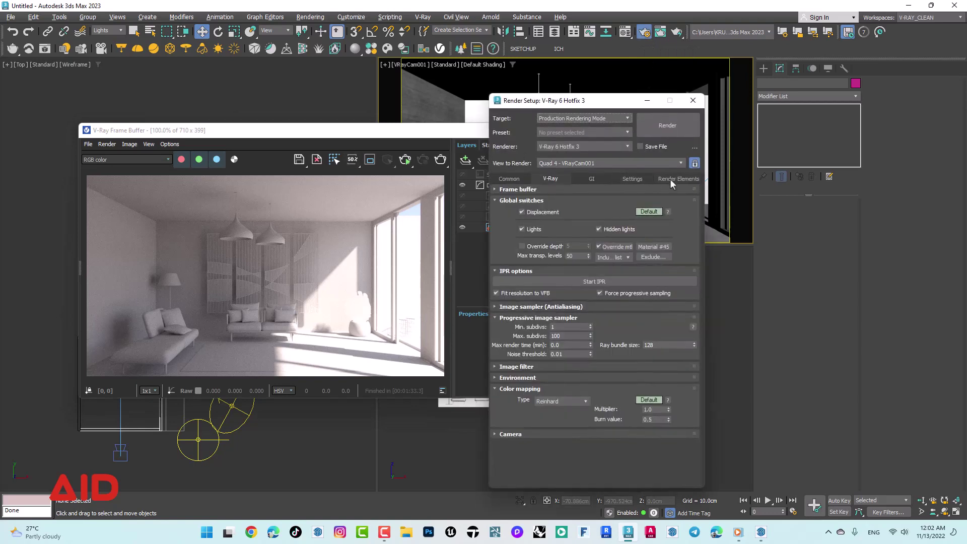
click(675, 179)
click(534, 214)
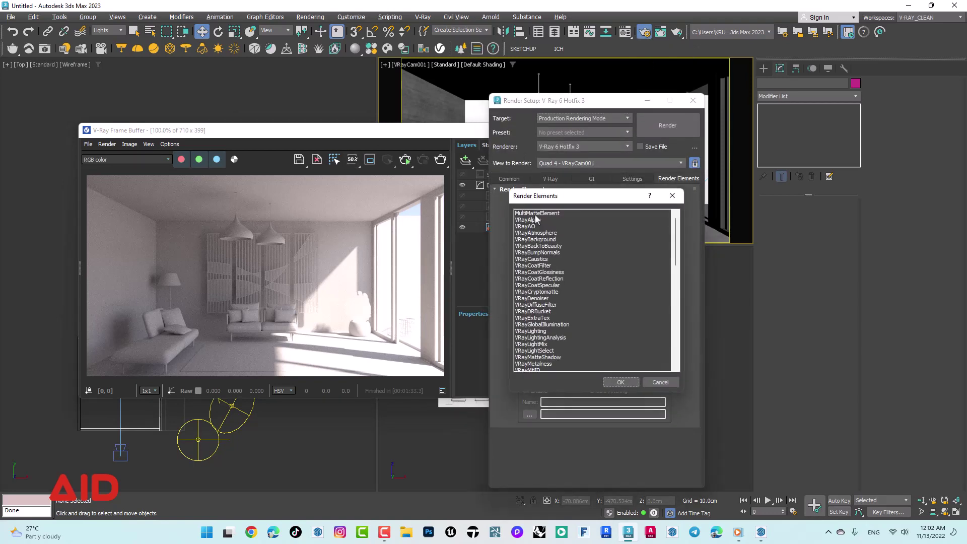
double_click(540, 344)
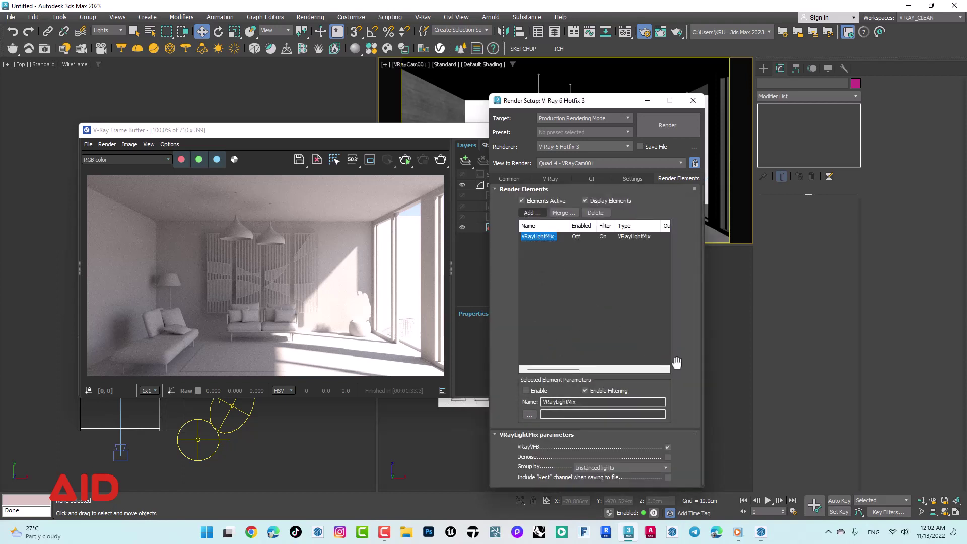
drag(676, 363, 679, 290)
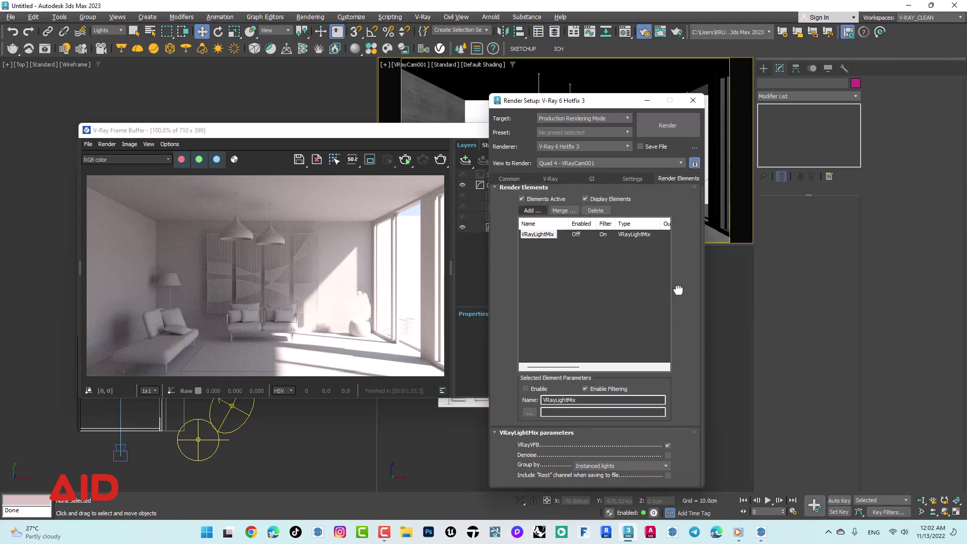
click(620, 468)
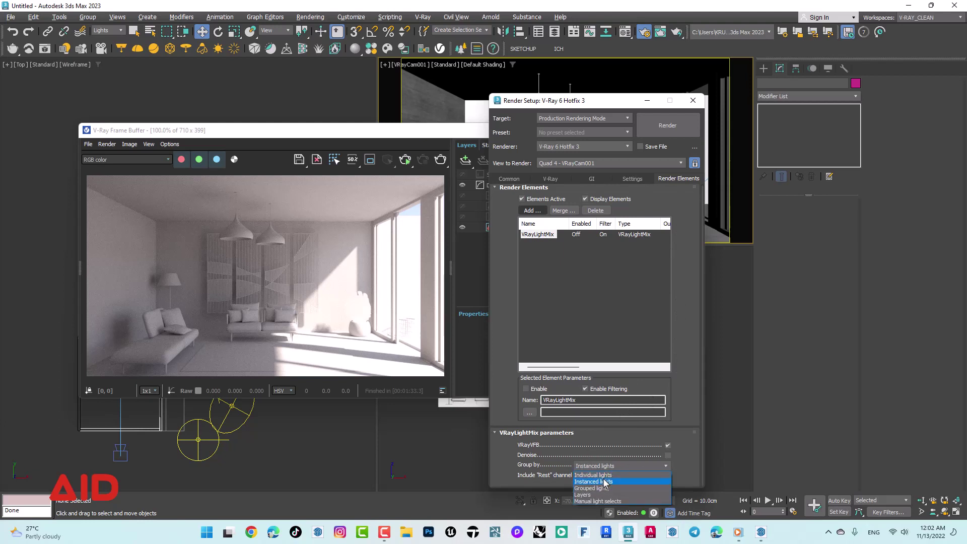
click(607, 481)
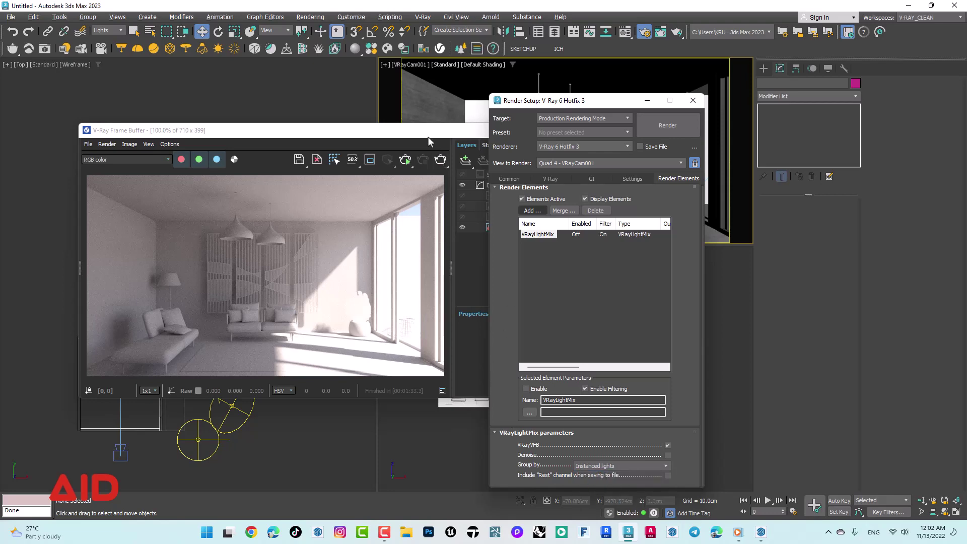
click(431, 143)
click(685, 103)
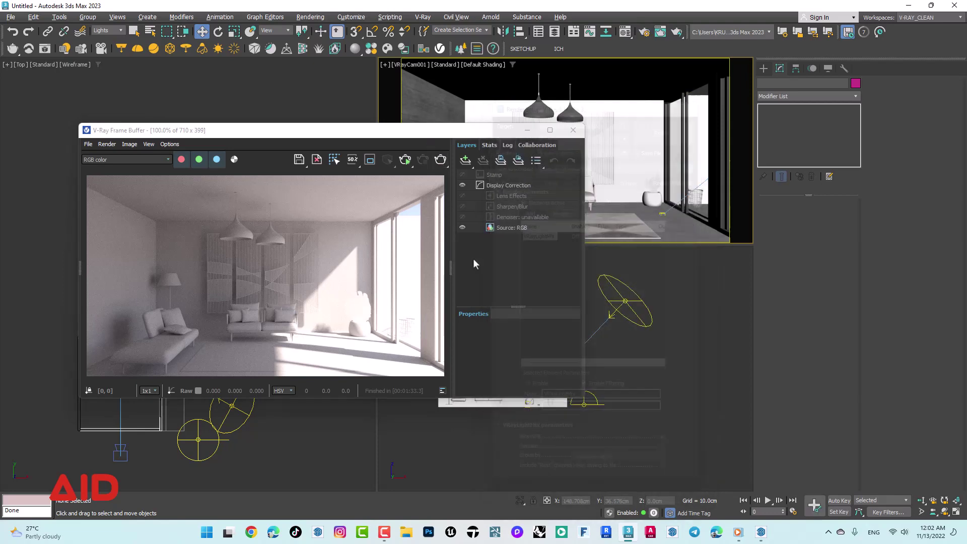
Show the LightMix source listing VRayLight001, VRaySun001, Environment, Self Illumination and Rest, enlarging the frame buffer.
click(406, 160)
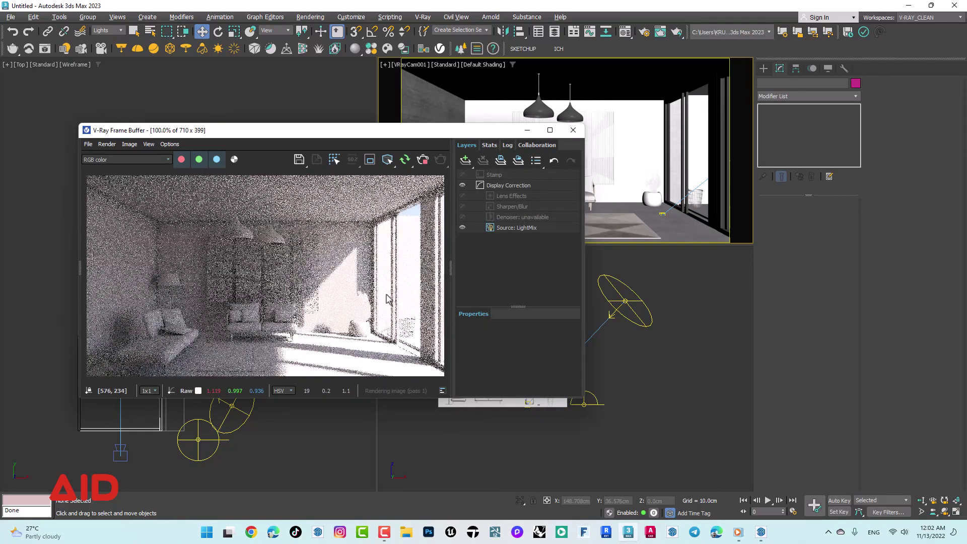
click(545, 228)
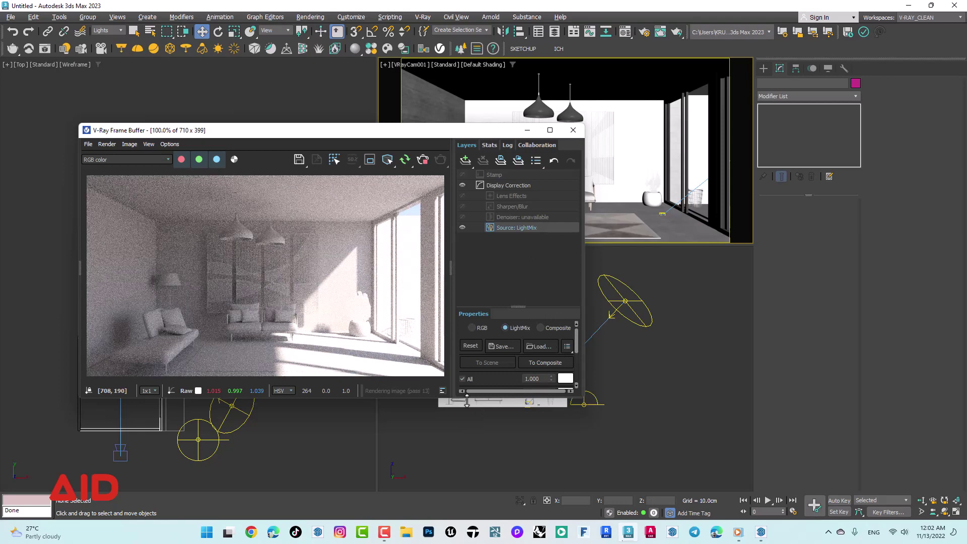
drag(467, 397, 466, 486)
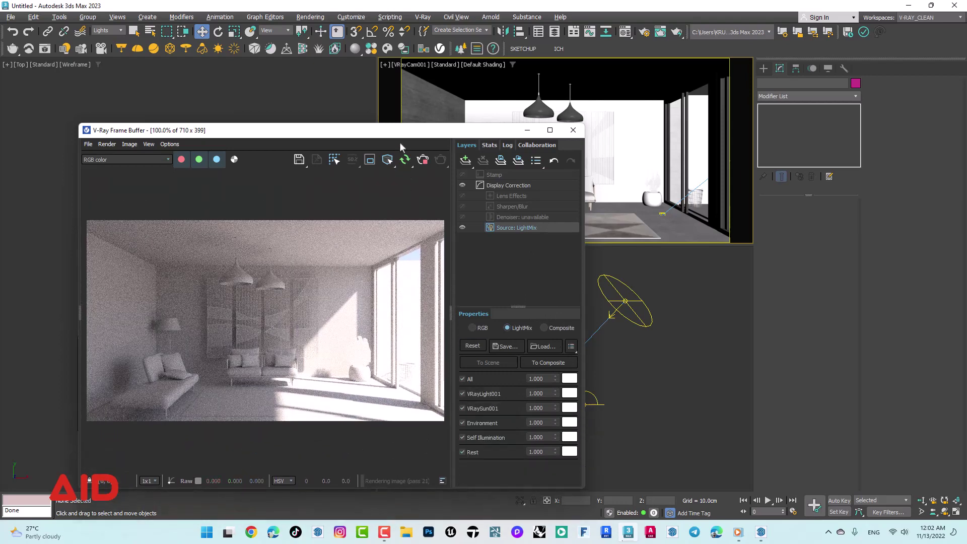
drag(400, 135, 508, 89)
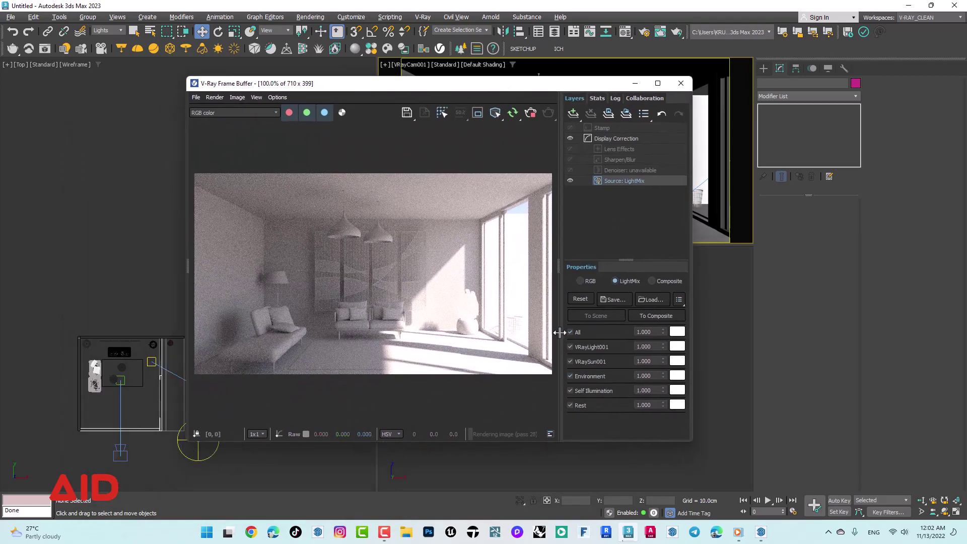
drag(186, 161, 163, 163)
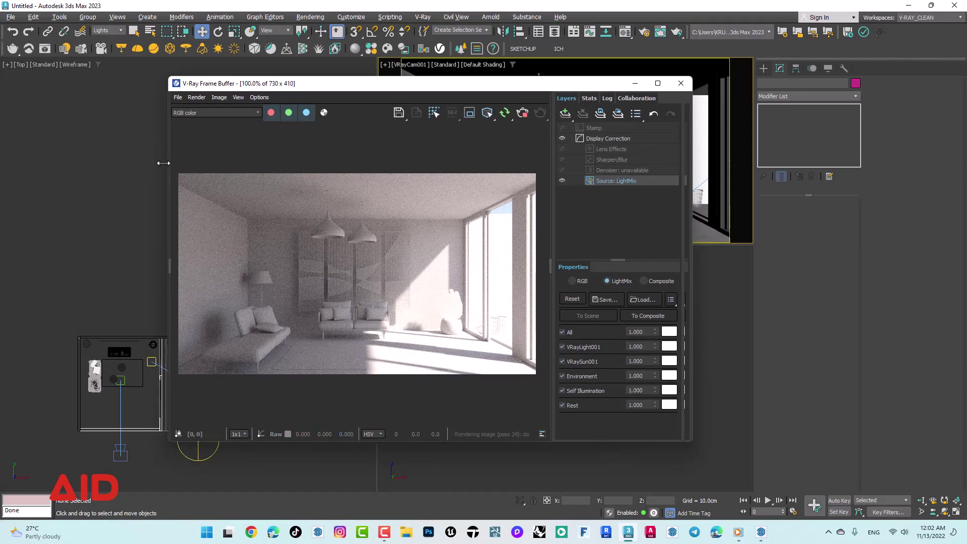
drag(261, 84, 154, 35)
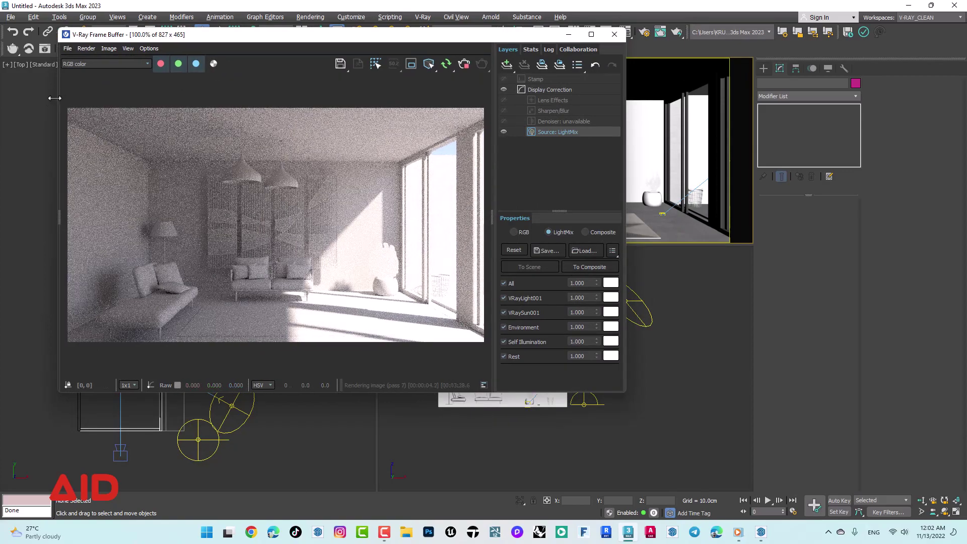
drag(61, 95, 45, 101)
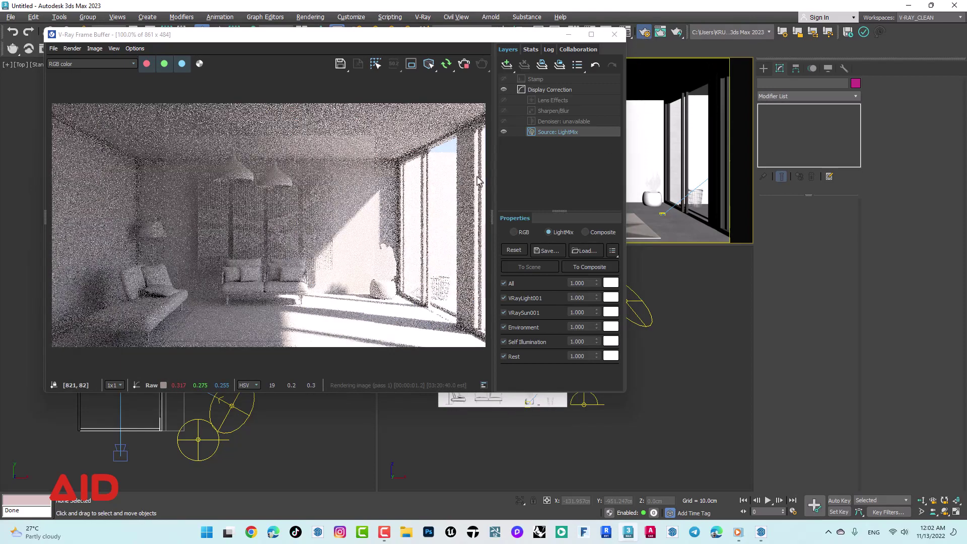
key(F10)
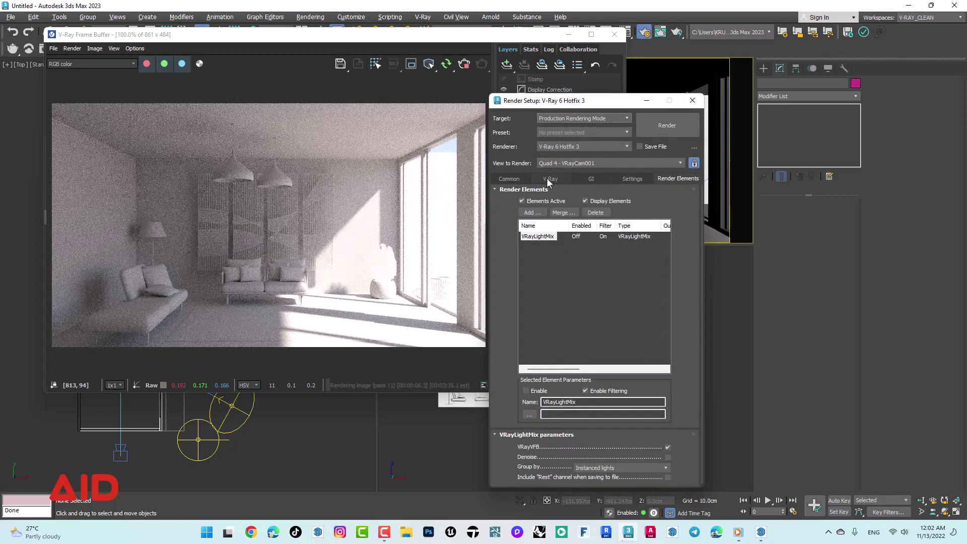
Collapse V-Ray Global switches, close Render Setup, and switch off all LightMix channels.
click(546, 177)
click(539, 200)
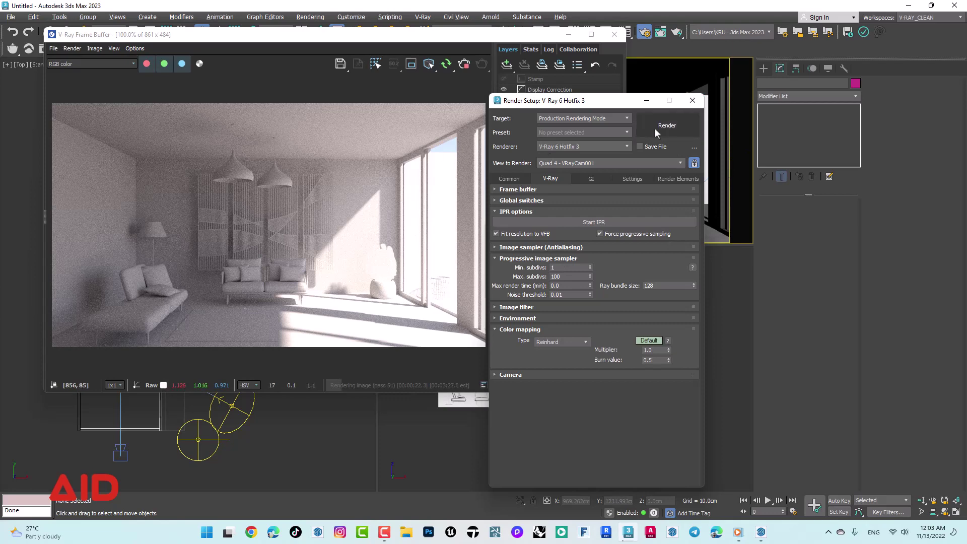
click(693, 100)
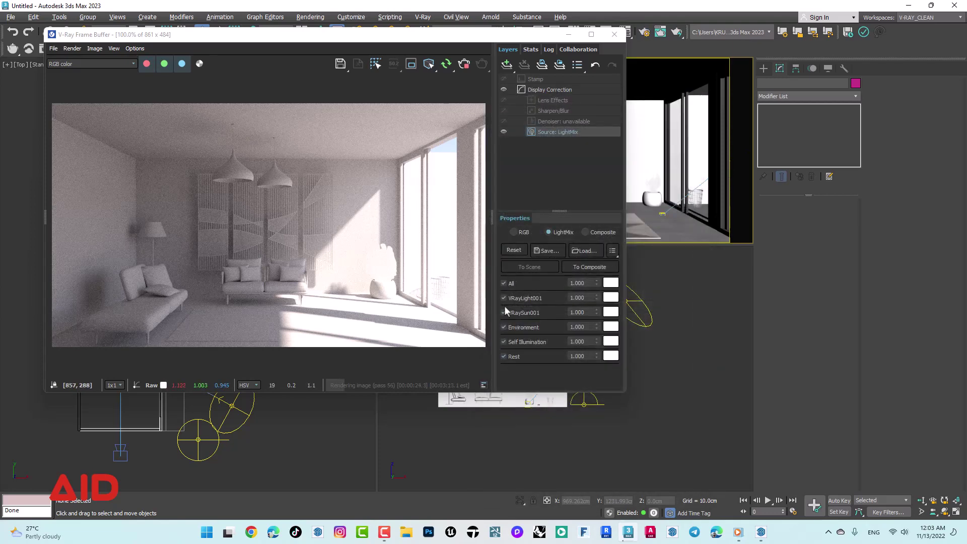
click(504, 283)
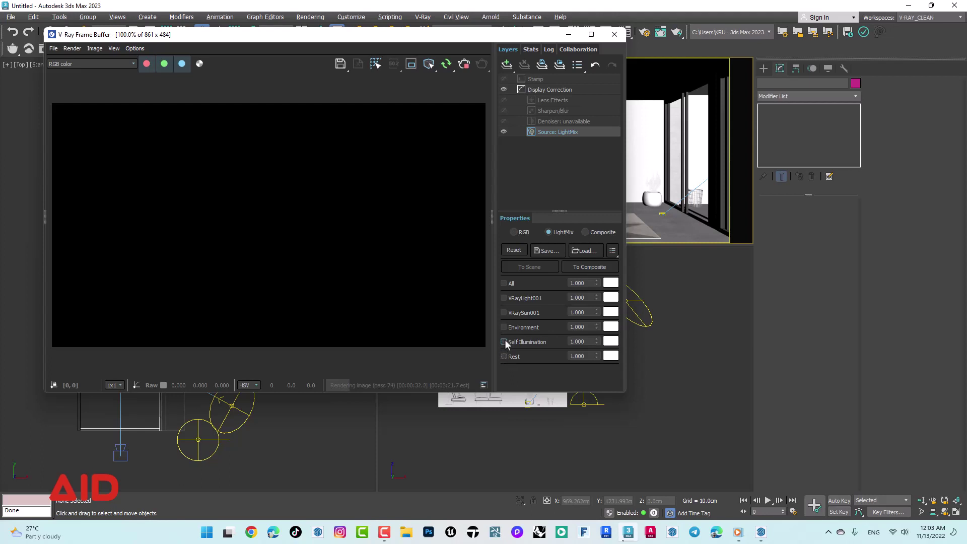
Preview the sun alone, then leave only VRayLight001 enabled in LightMix.
click(504, 313)
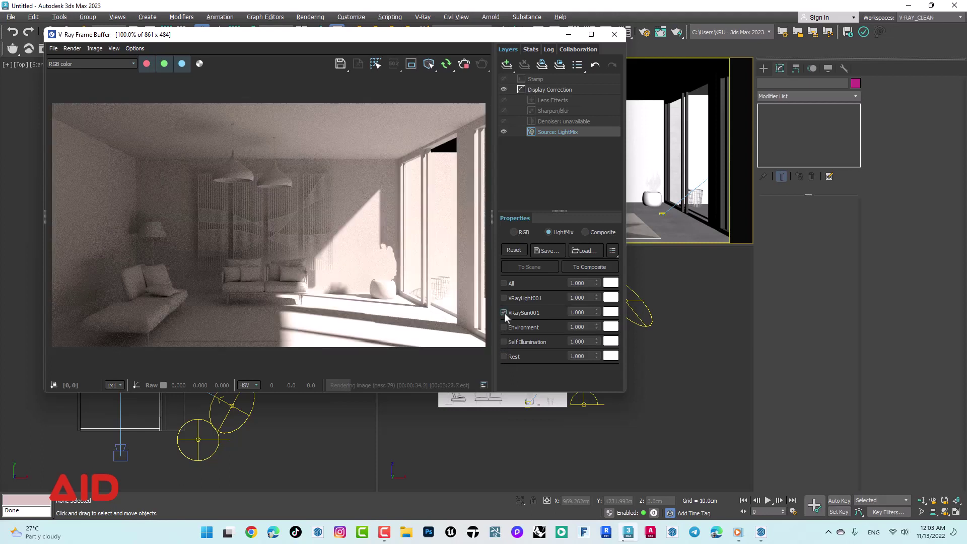
click(503, 313)
click(504, 298)
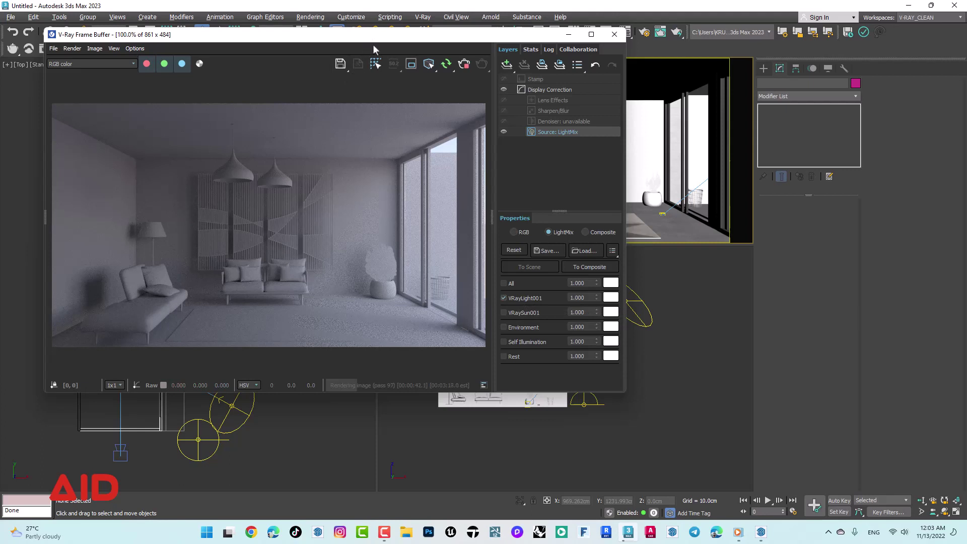
drag(373, 45, 377, 85)
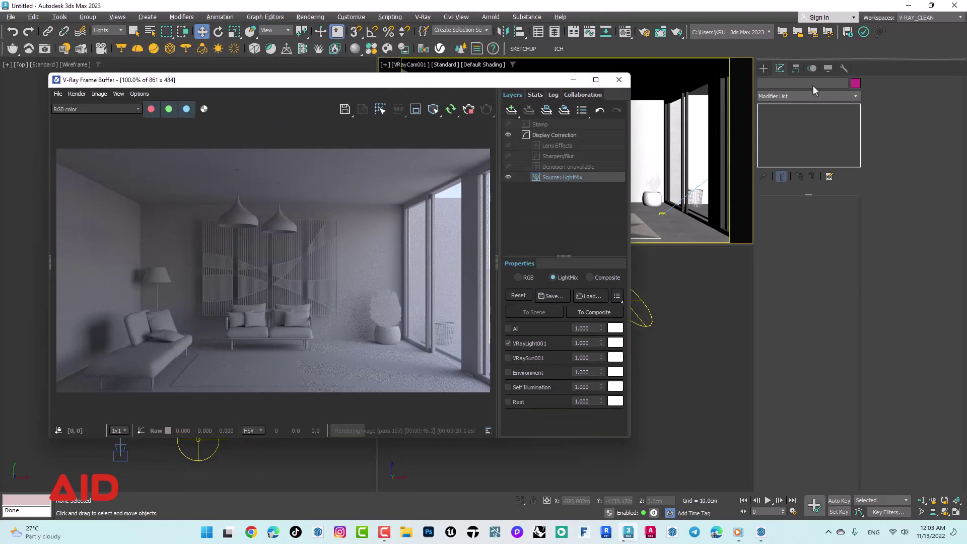
Show the VRay light creation options and cancel a VRayIES light.
click(764, 68)
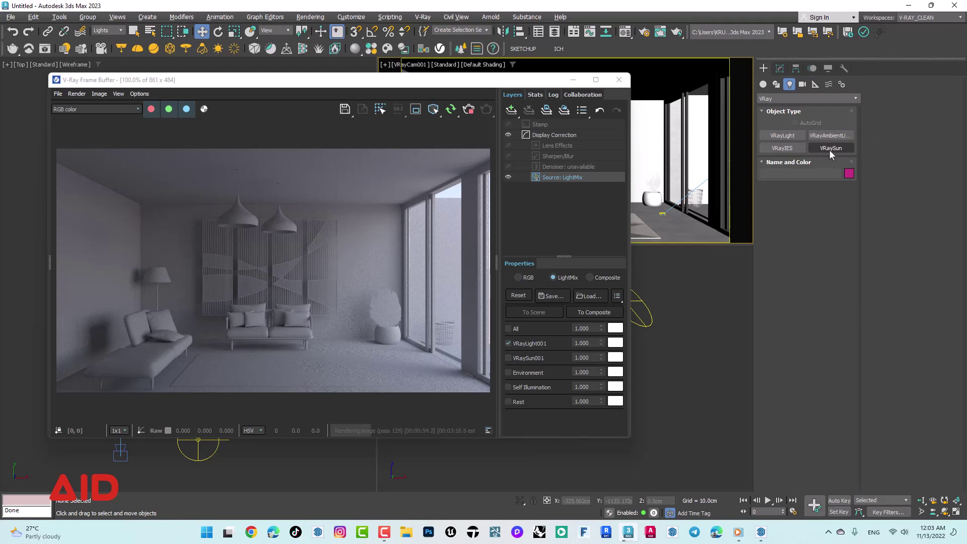
click(796, 147)
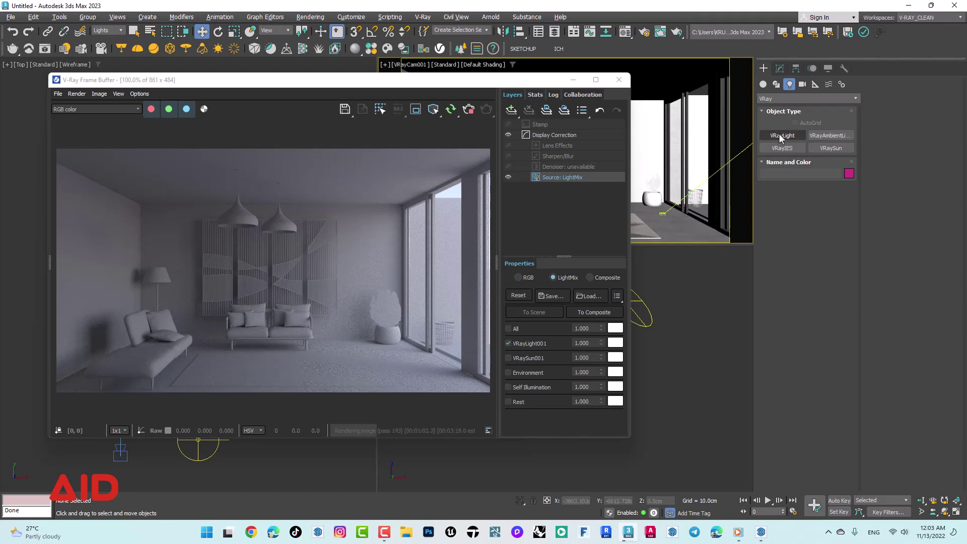
key(Escape)
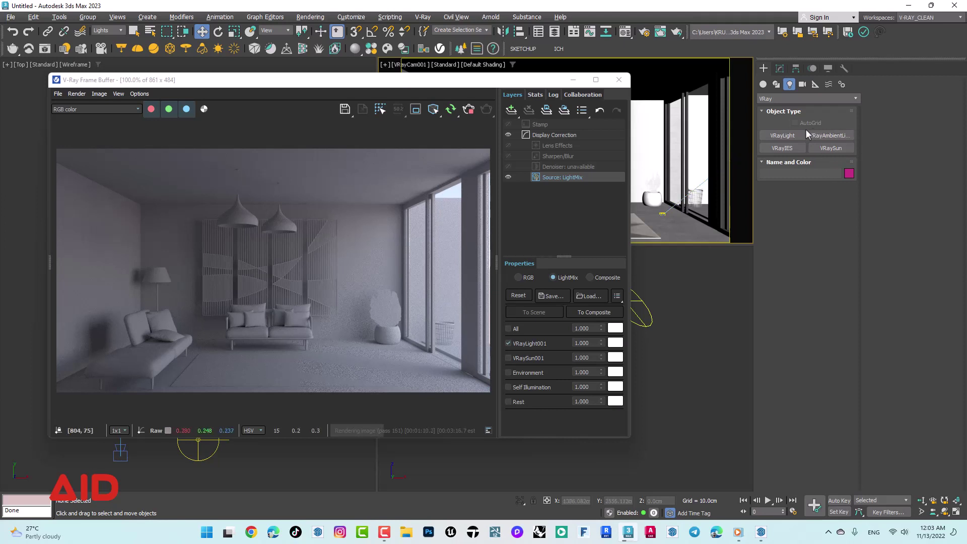
Start a VRayLight, confirm its type stays Dome, then cancel placing it.
click(793, 134)
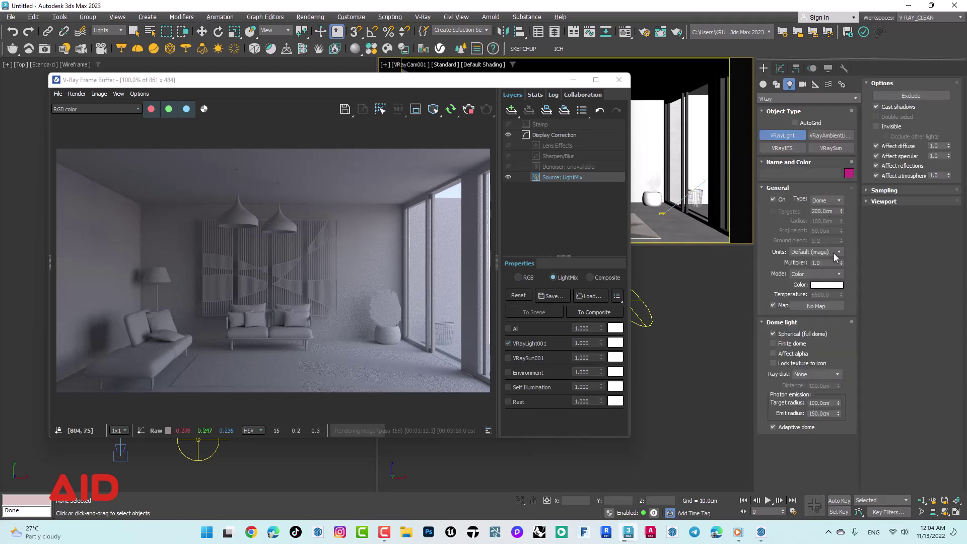
click(826, 201)
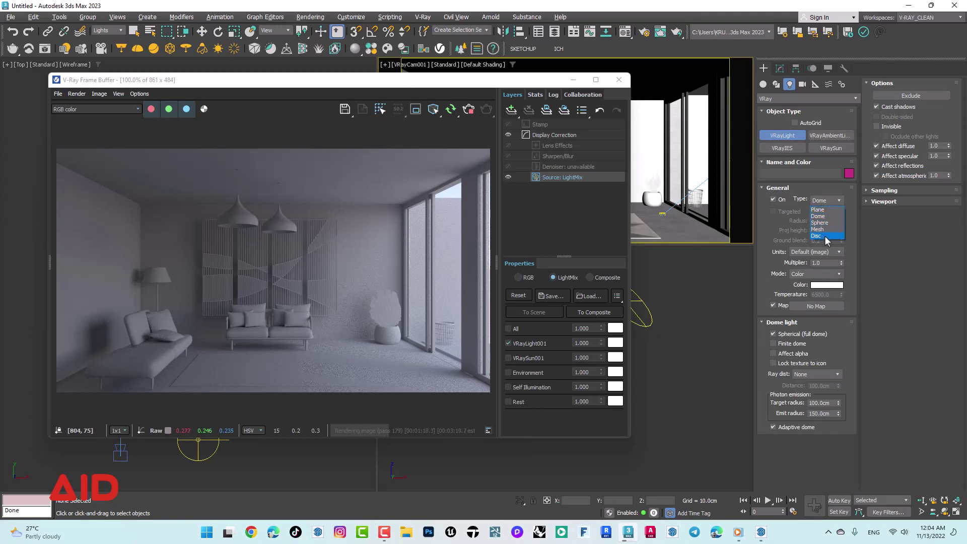
click(832, 202)
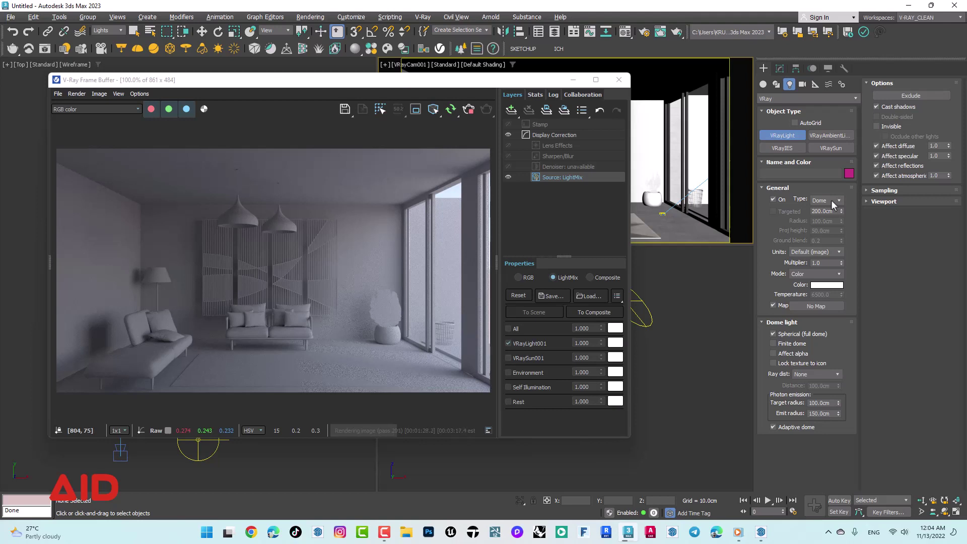
click(782, 132)
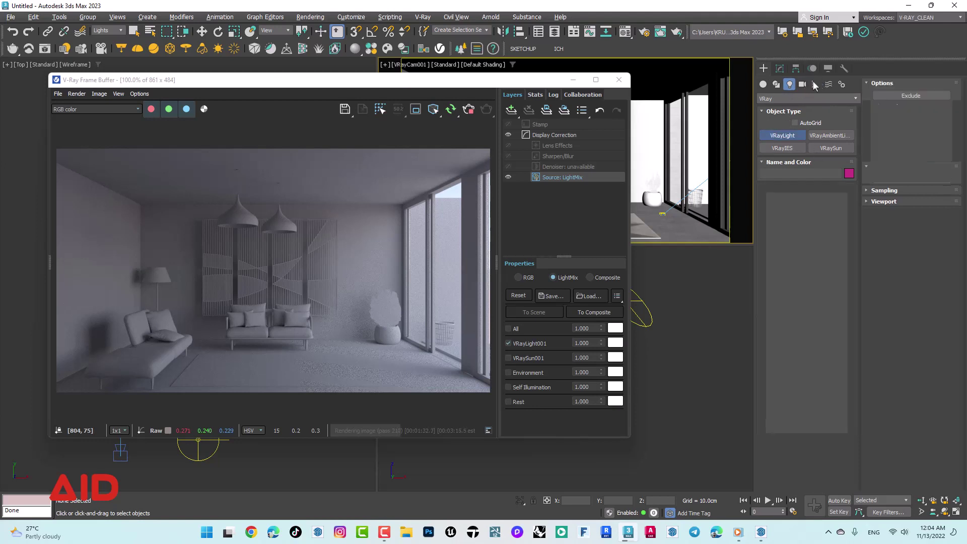
click(787, 134)
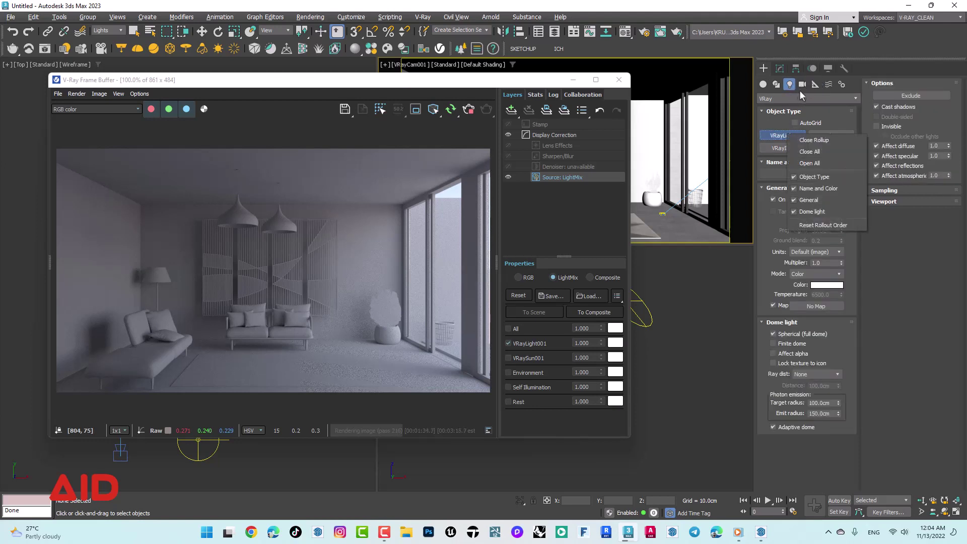
right_click(713, 313)
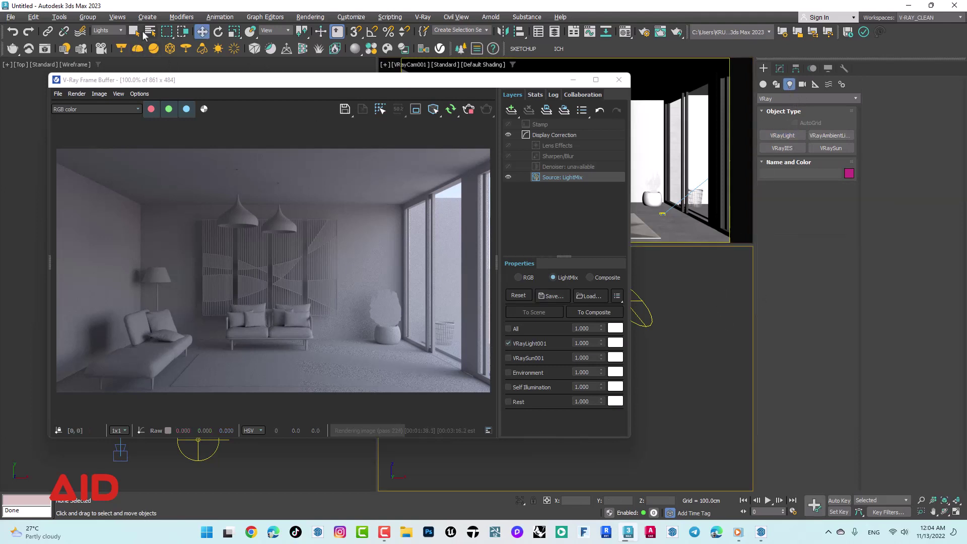
Try VRayLight001 at 2 and re-add VRaySun001 at 0.75 in the LightMix.
click(134, 32)
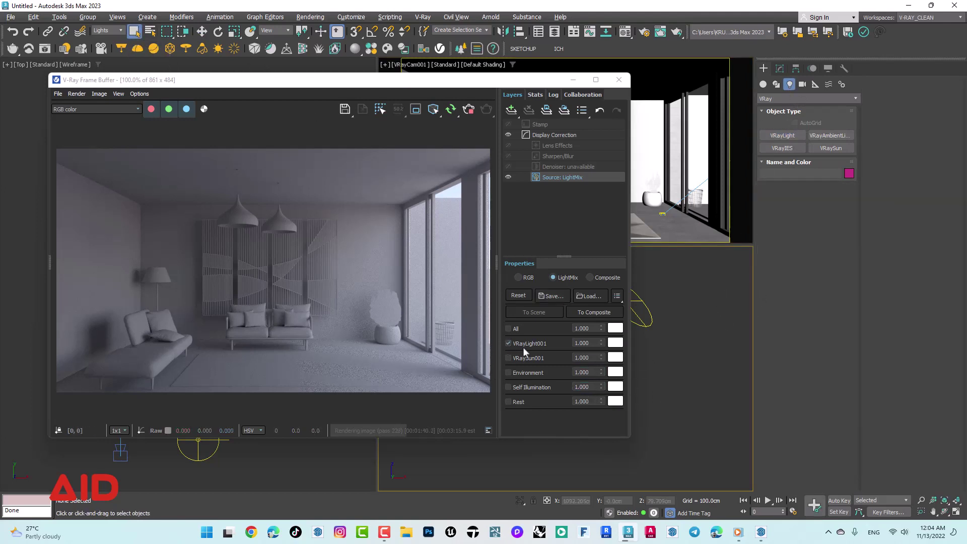
drag(590, 343, 557, 343)
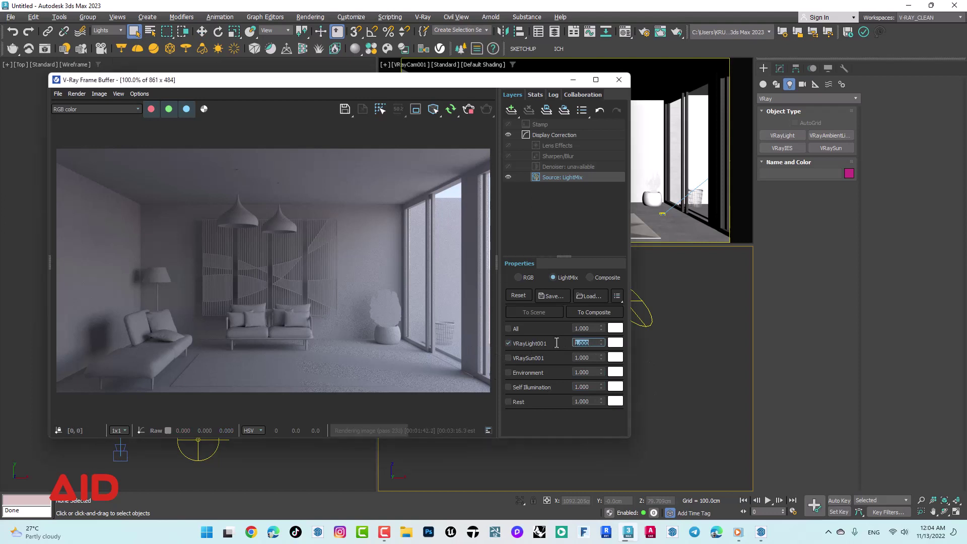
text(2)
key(Return)
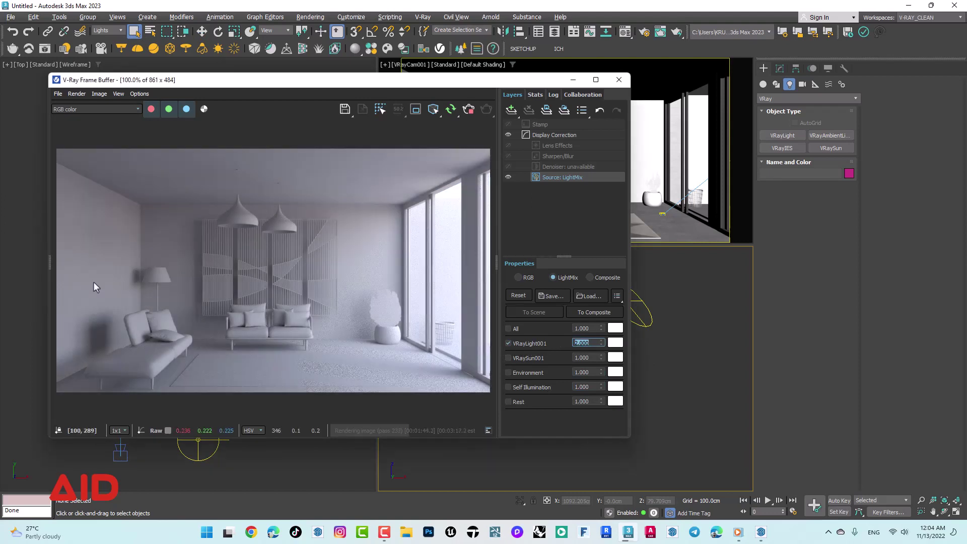
click(508, 358)
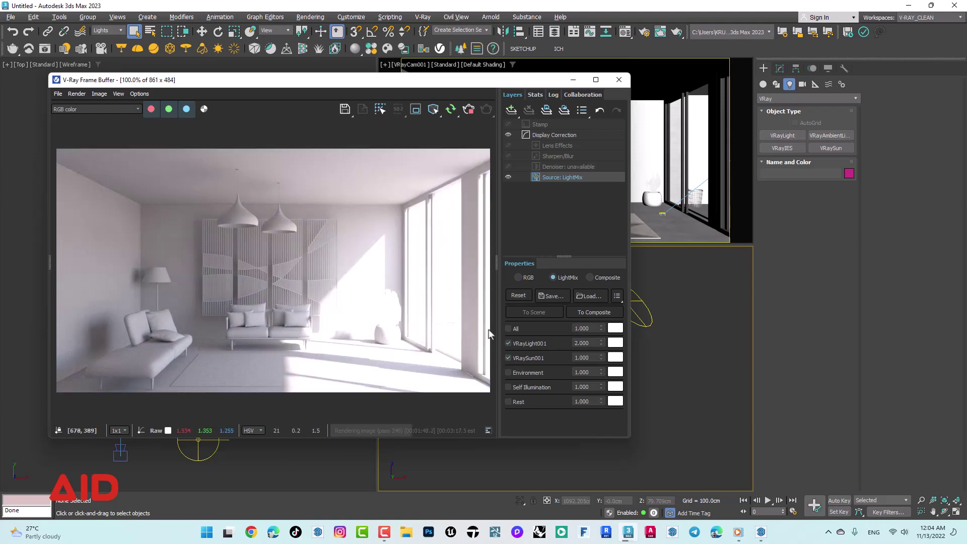
click(587, 358)
drag(590, 359, 565, 358)
key(Return)
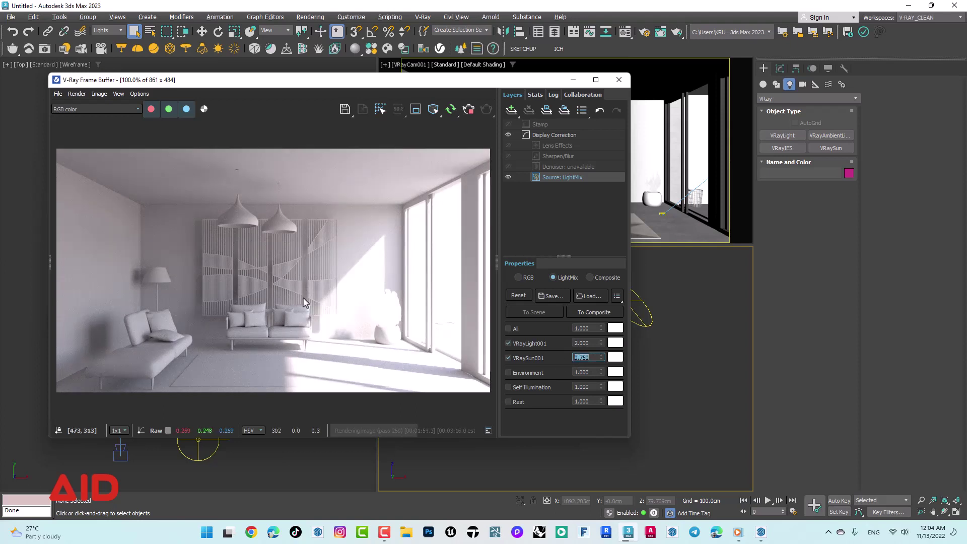
Re-enable all LightMix channels, with VRaySun001 back at 1 and VRayLight001 at 1.500.
click(508, 328)
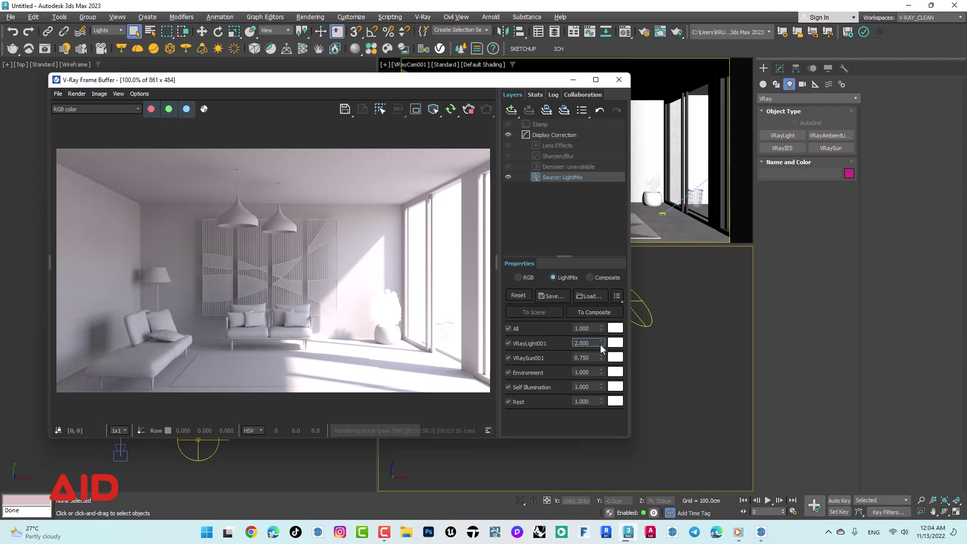
mouse_move(590, 357)
mouse_down()
mouse_move(547, 358)
mouse_move(562, 350)
mouse_up()
text(1)
key(Return)
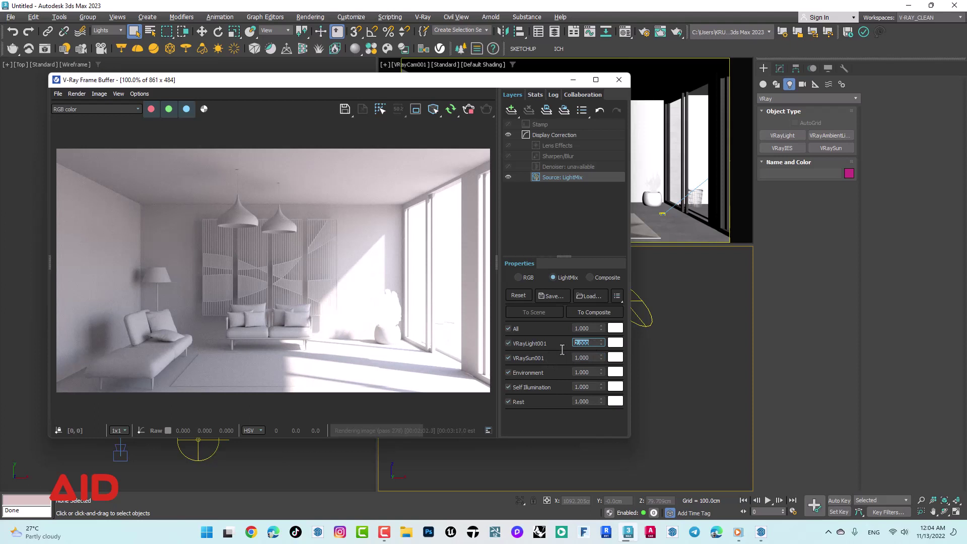
text(1.5)
key(Return)
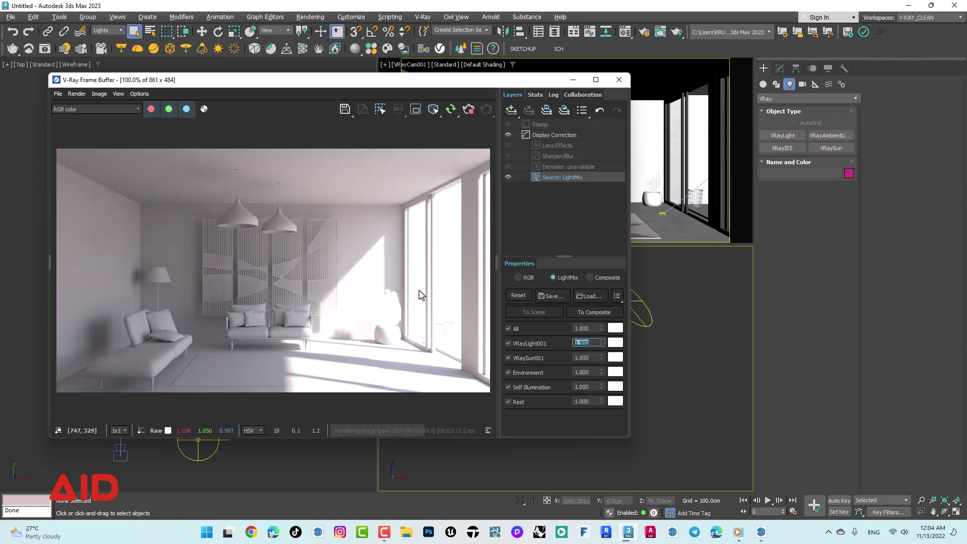
click(544, 233)
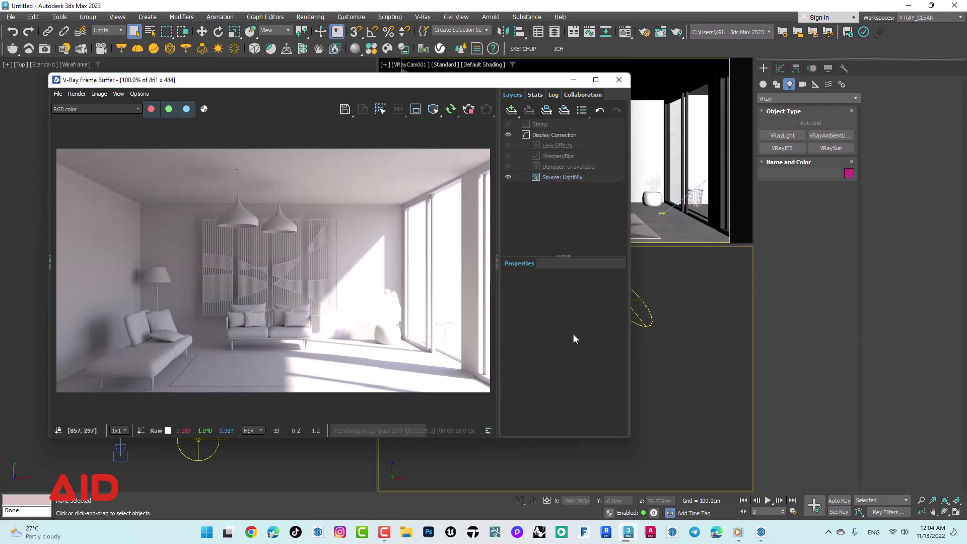
click(562, 176)
drag(595, 356, 560, 358)
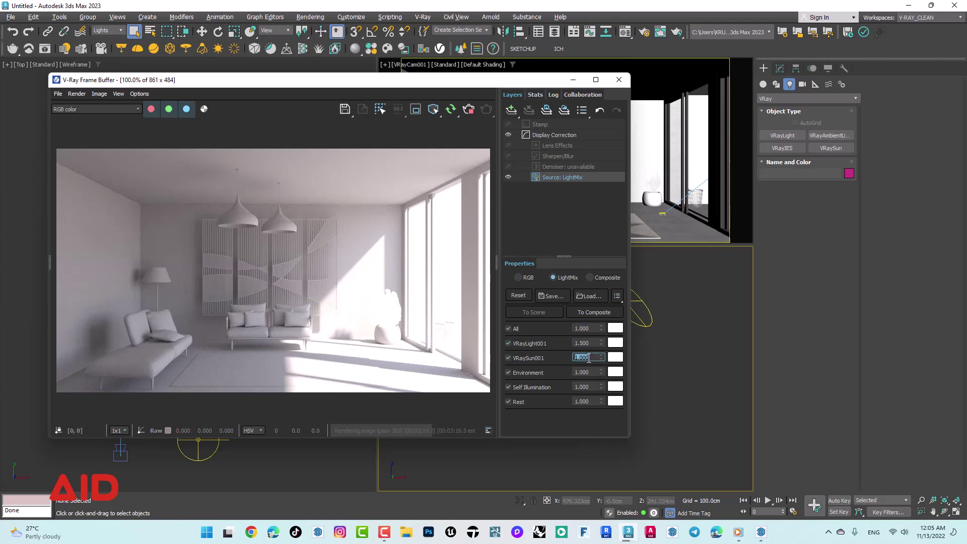
Inspect VRayLight001's tint colour picker, cancel it, and deselect the LightMix layer.
click(618, 347)
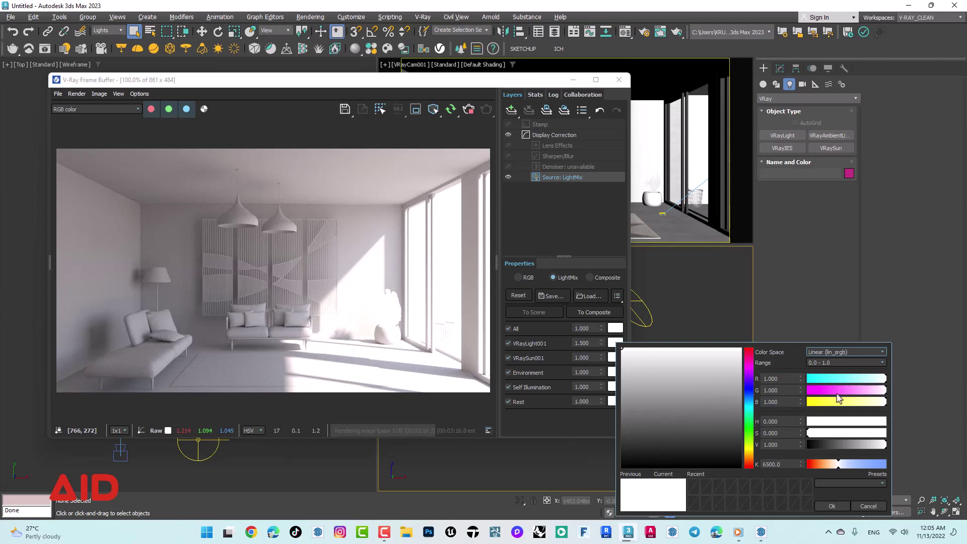
click(770, 464)
double_click(770, 464)
click(856, 500)
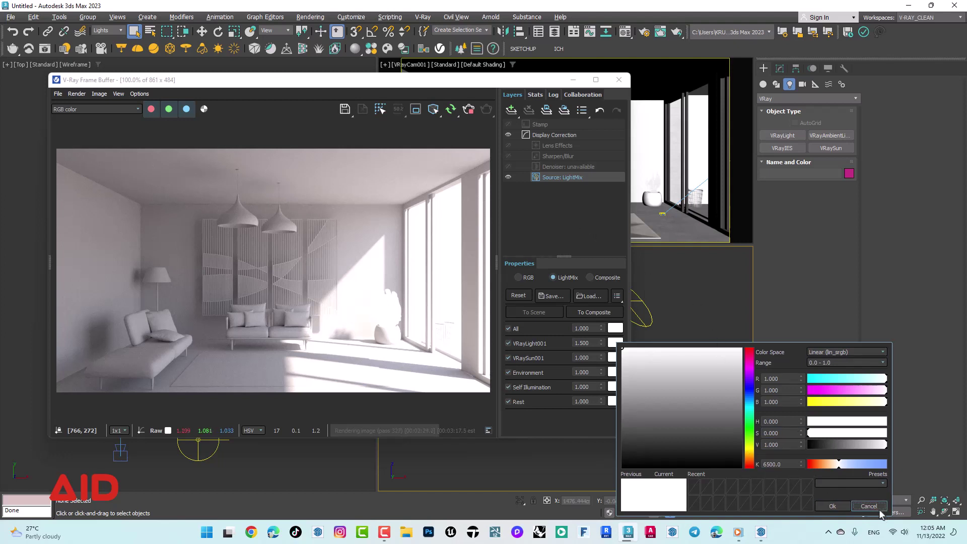
click(876, 508)
click(553, 221)
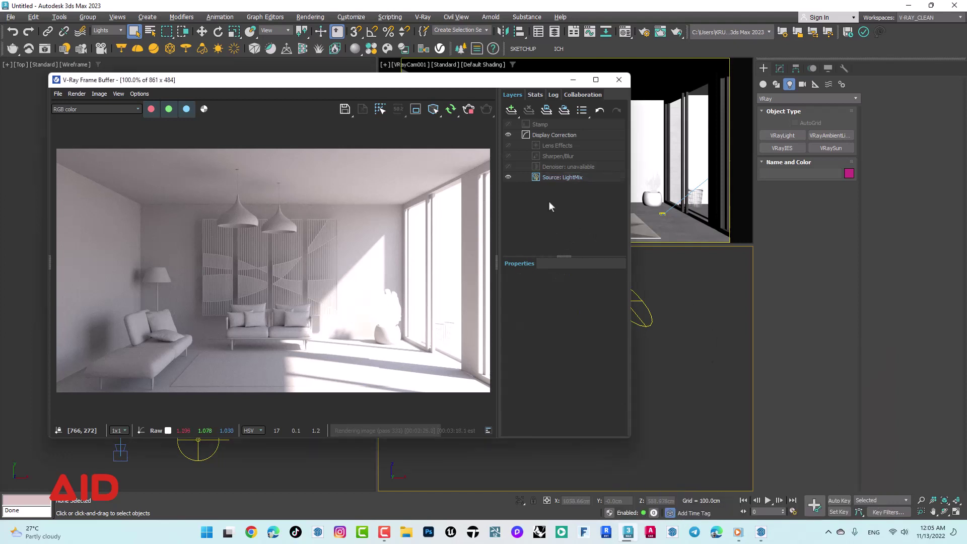
Add a White Balance layer to the frame buffer, then delete it.
click(516, 107)
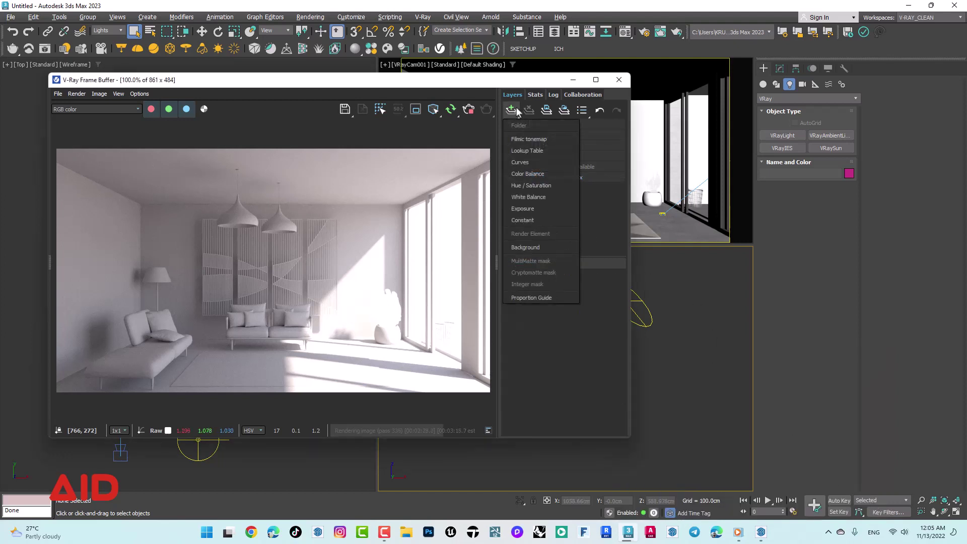
click(532, 199)
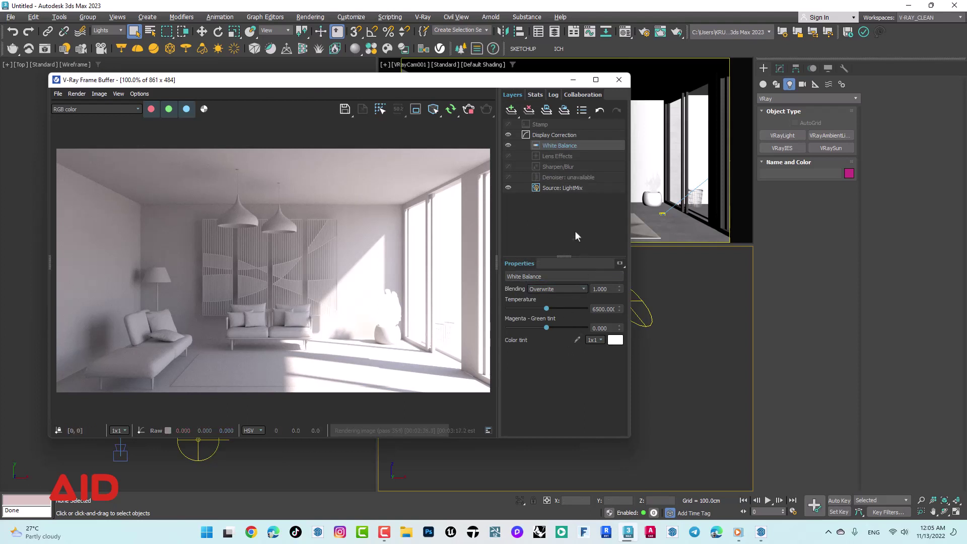
right_click(577, 146)
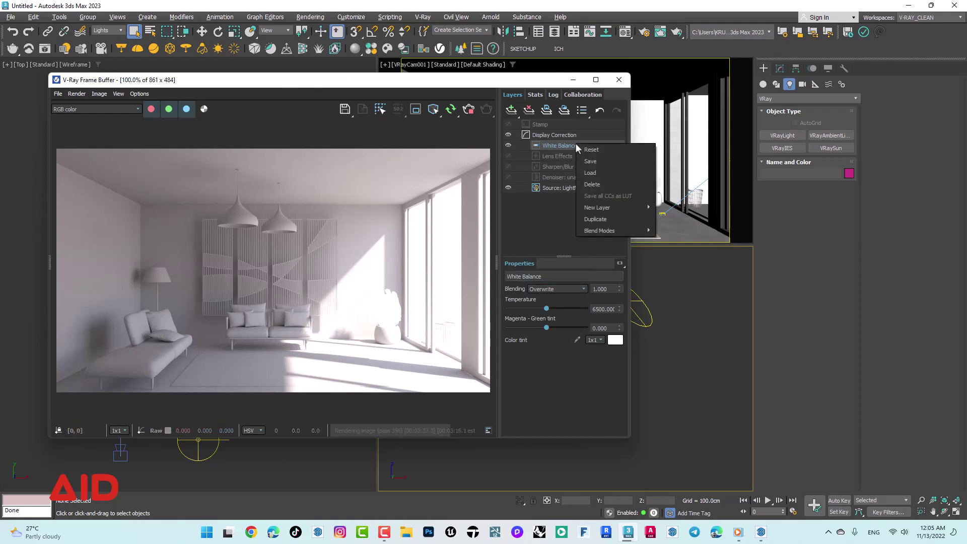
click(597, 188)
Add an Exposure layer with Highlight Burn 0.750 and Exposure 0.200.
click(511, 110)
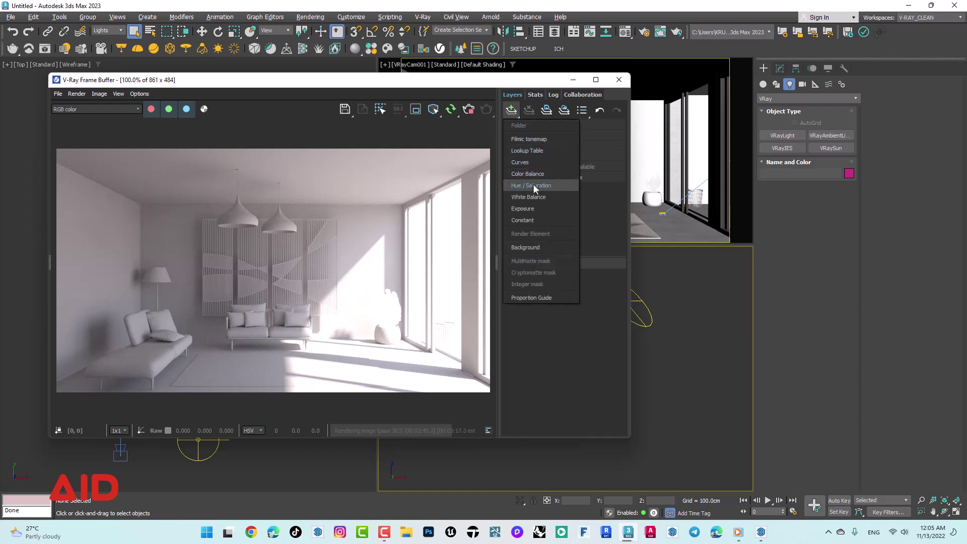
click(536, 206)
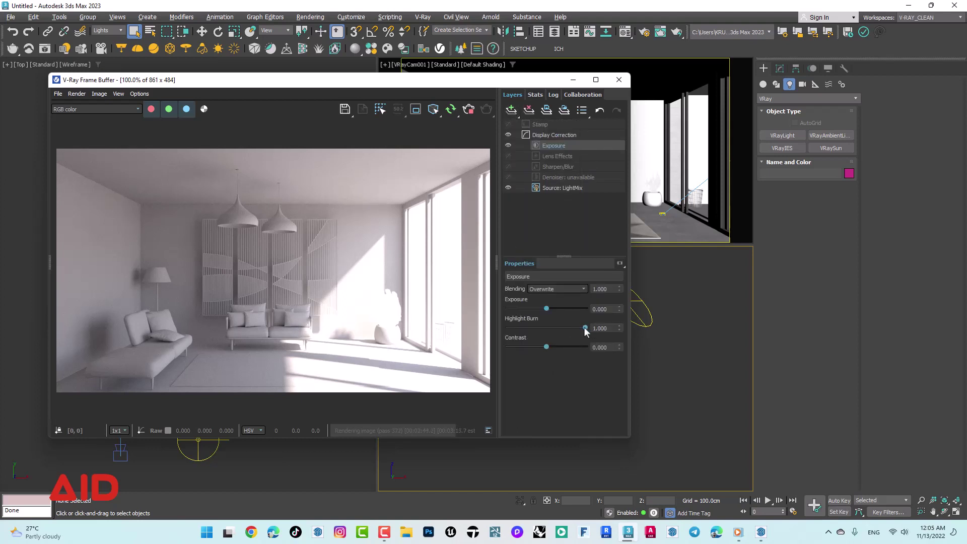
drag(584, 328, 559, 328)
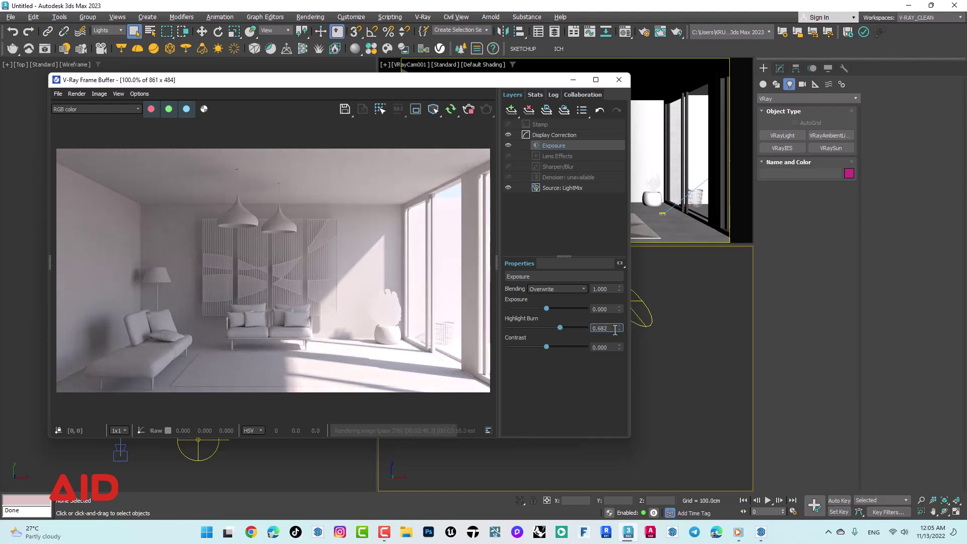
text(0.750)
key(Return)
drag(547, 308, 549, 309)
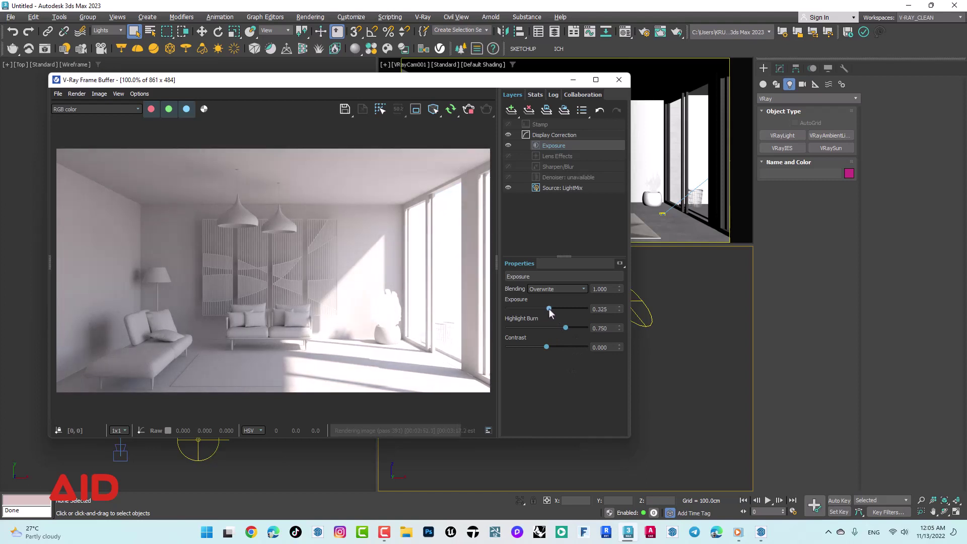
double_click(602, 309)
text(0)
key(Return)
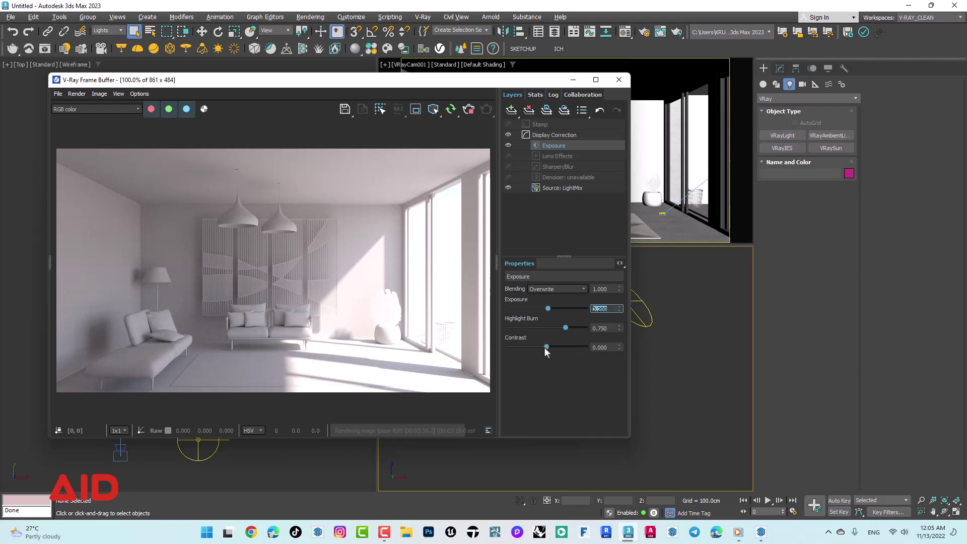
Set the Exposure layer's Contrast to 0.150 and hide the layers panel.
drag(544, 346, 553, 346)
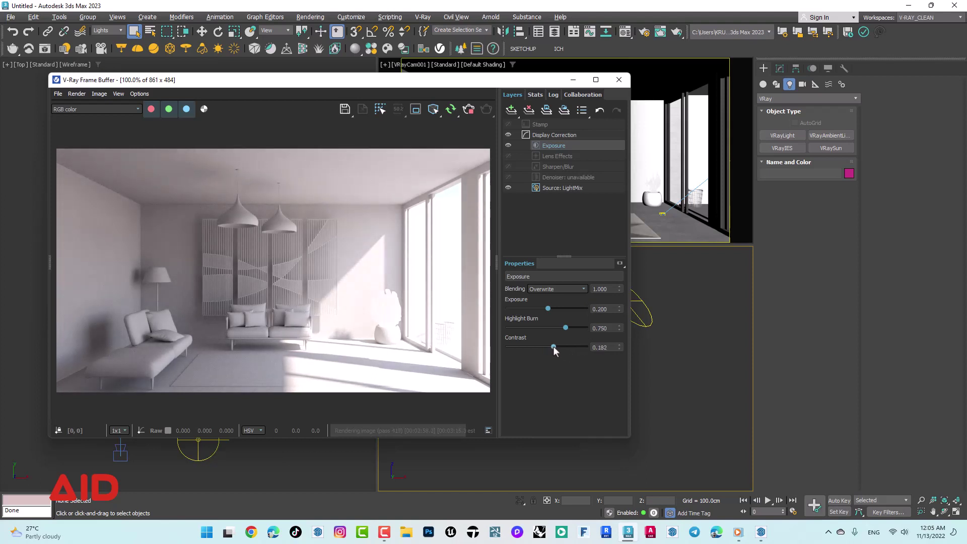
double_click(602, 347)
text(0.)
text(15)
key(Return)
drag(366, 83, 366, 60)
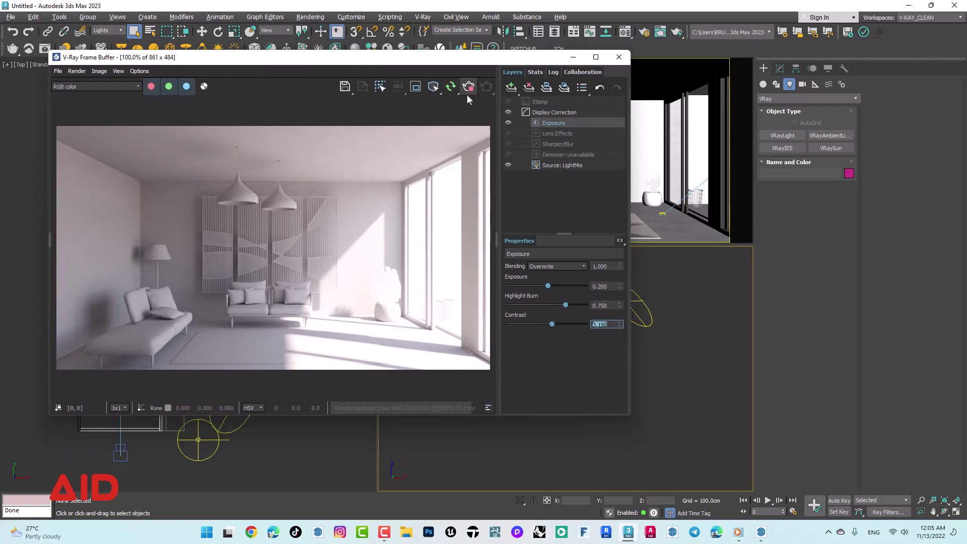
click(496, 238)
Reposition the frame buffer and abort the render, finishing at 00:03:45.6.
drag(355, 58, 303, 32)
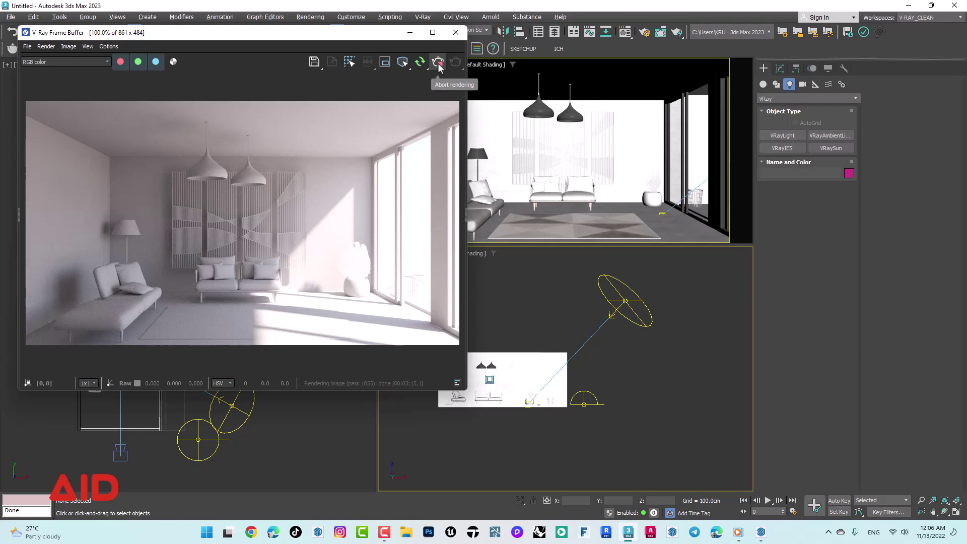
click(438, 63)
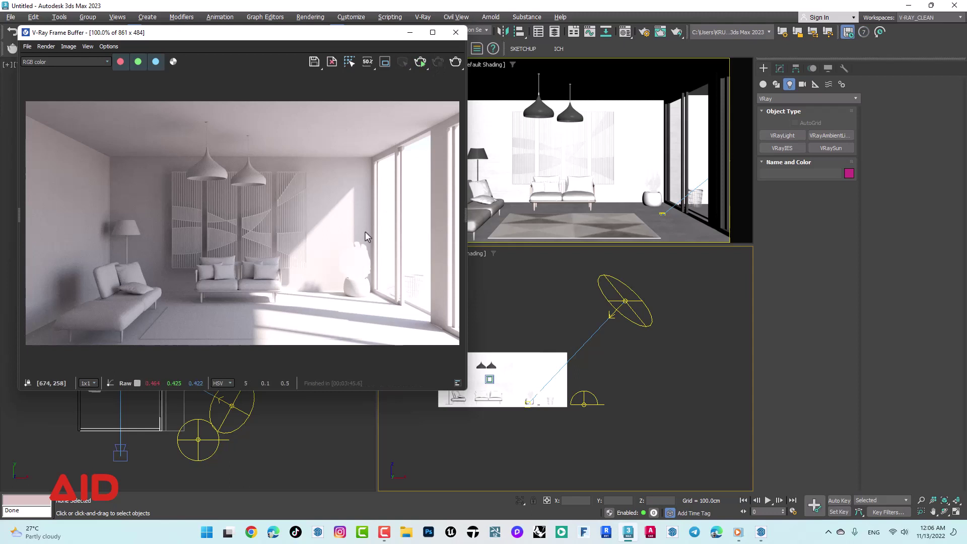
Turn off Override mtl in V-Ray Global switches and close Render Setup.
click(647, 32)
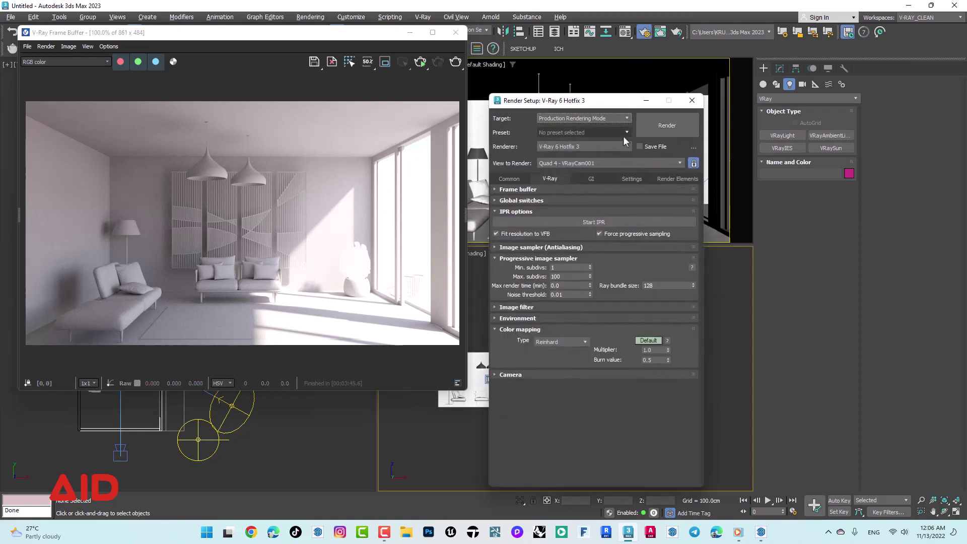
click(511, 201)
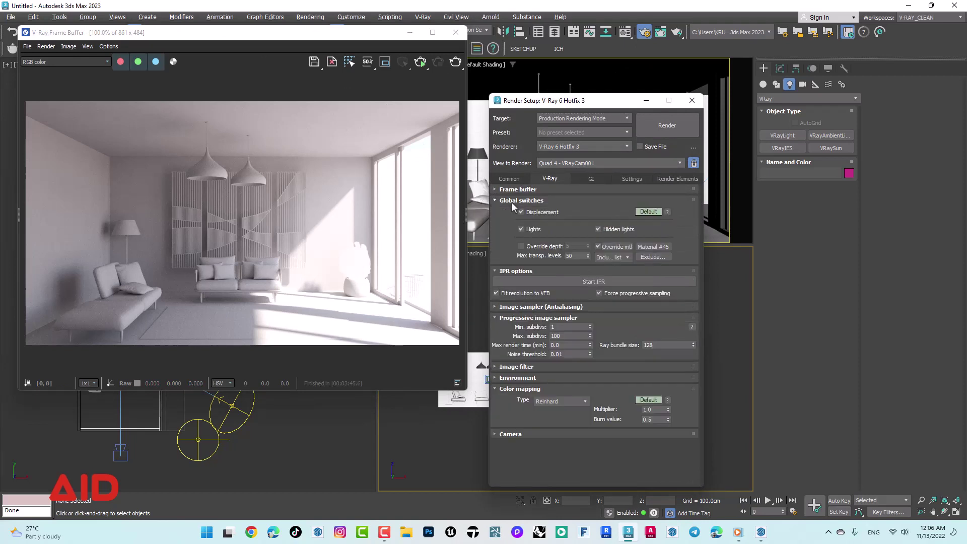
click(598, 246)
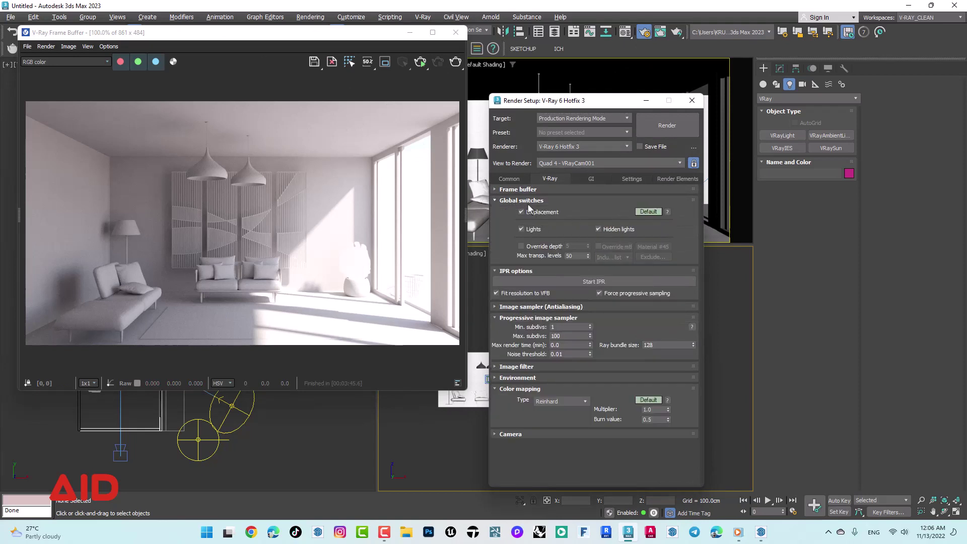
click(524, 201)
drag(554, 100, 622, 100)
click(749, 100)
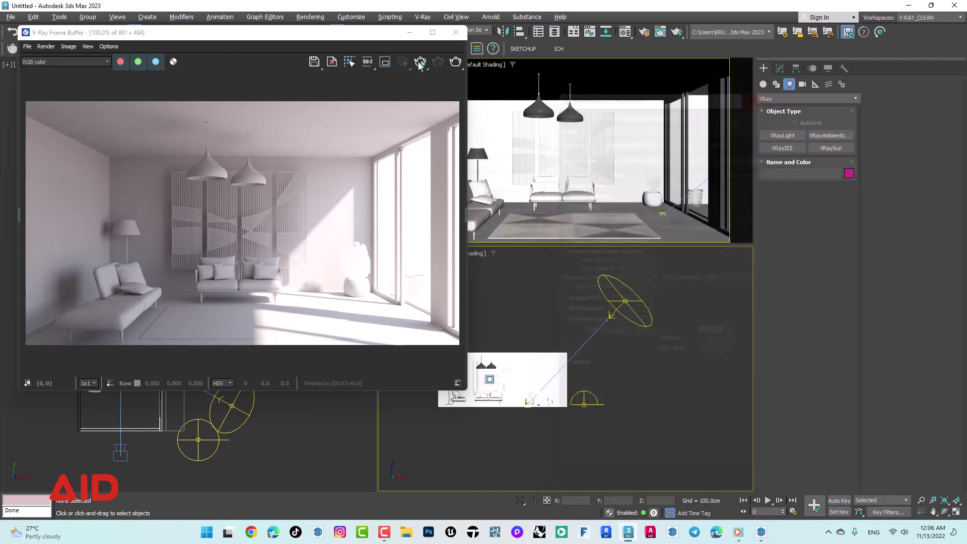
Render the scene again with its original textured materials.
mouse_move(346, 37)
mouse_down()
mouse_move(422, 89)
mouse_move(390, 79)
mouse_up()
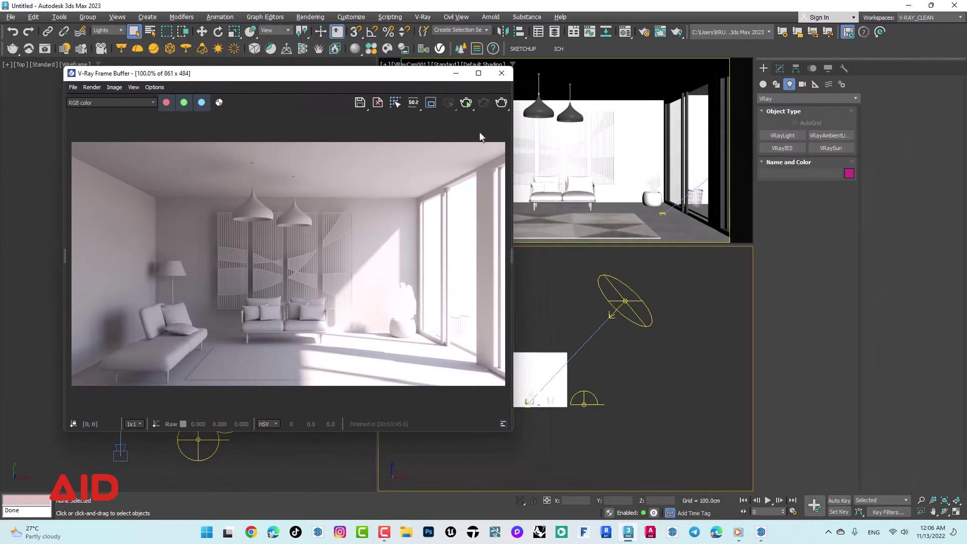
click(466, 103)
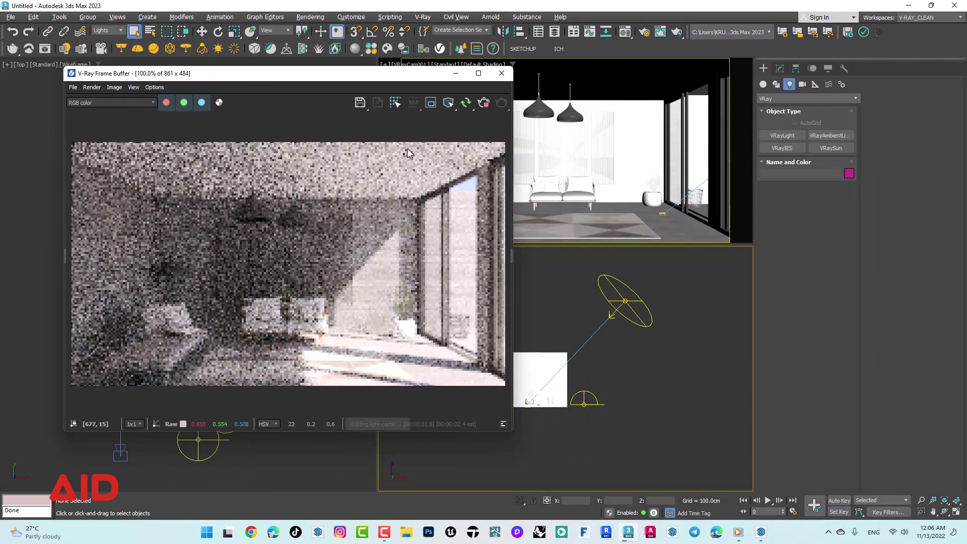
mouse_move(343, 80)
mouse_down()
mouse_move(481, 81)
mouse_move(349, 42)
mouse_up()
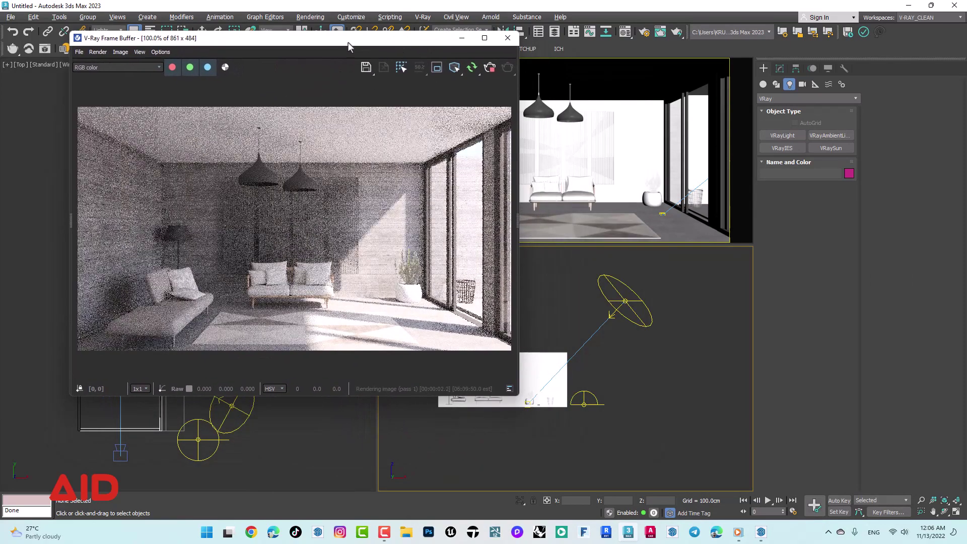
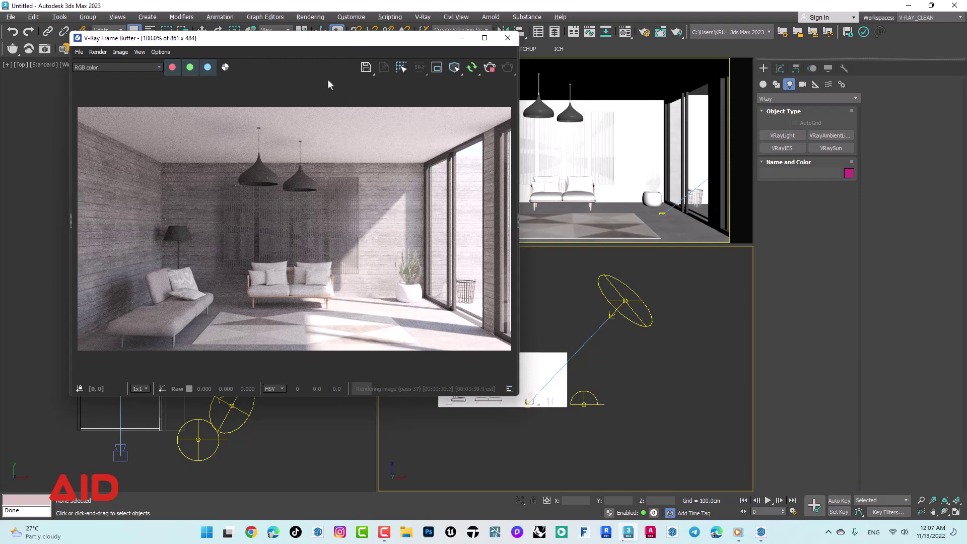
Move the V-Ray Frame Buffer to the right and frame the room box in the lower-right view.
mouse_move(324, 44)
mouse_down()
mouse_move(771, 126)
mouse_move(304, 39)
mouse_up()
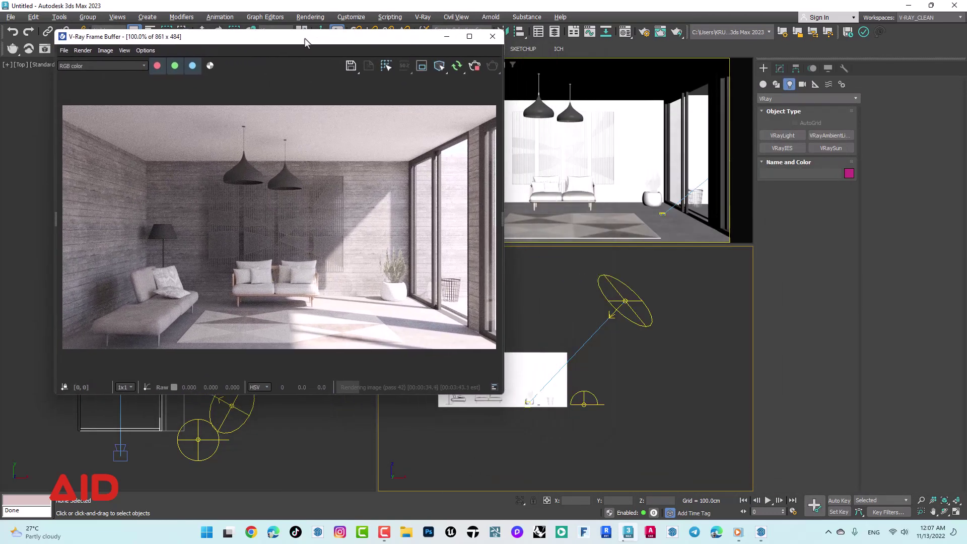
drag(304, 38, 301, 39)
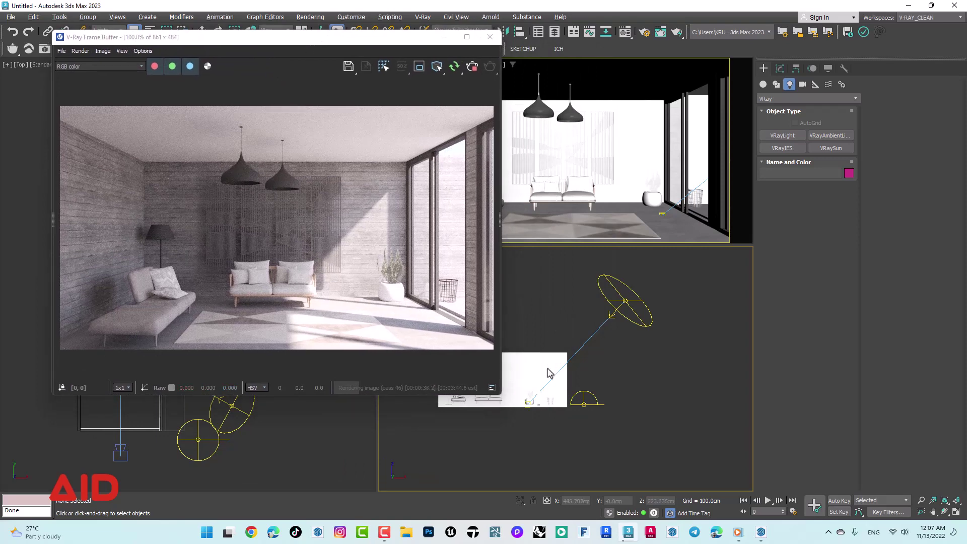
middle_drag(548, 367, 616, 372)
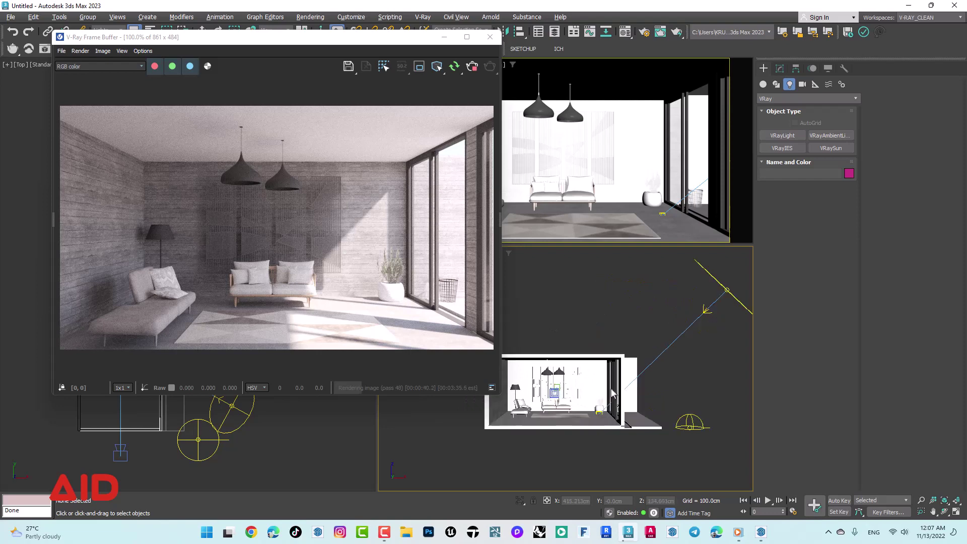
mouse_move(616, 372)
alt+middle_down()
mouse_move(584, 429)
mouse_move(577, 390)
alt+middle_up()
scroll(545, 410, up, 5)
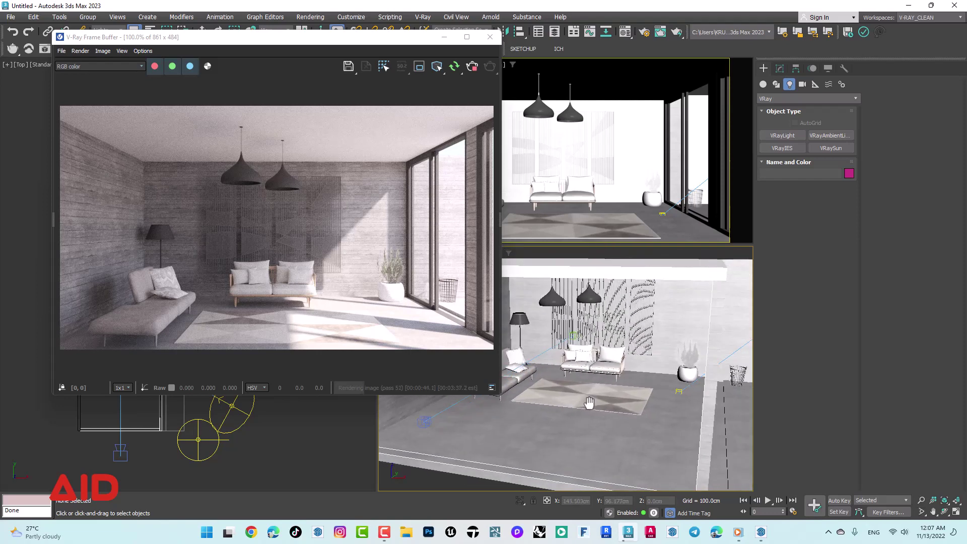
scroll(578, 390, down, 3)
mouse_move(577, 391)
middle_down()
mouse_move(718, 398)
mouse_move(655, 398)
middle_up()
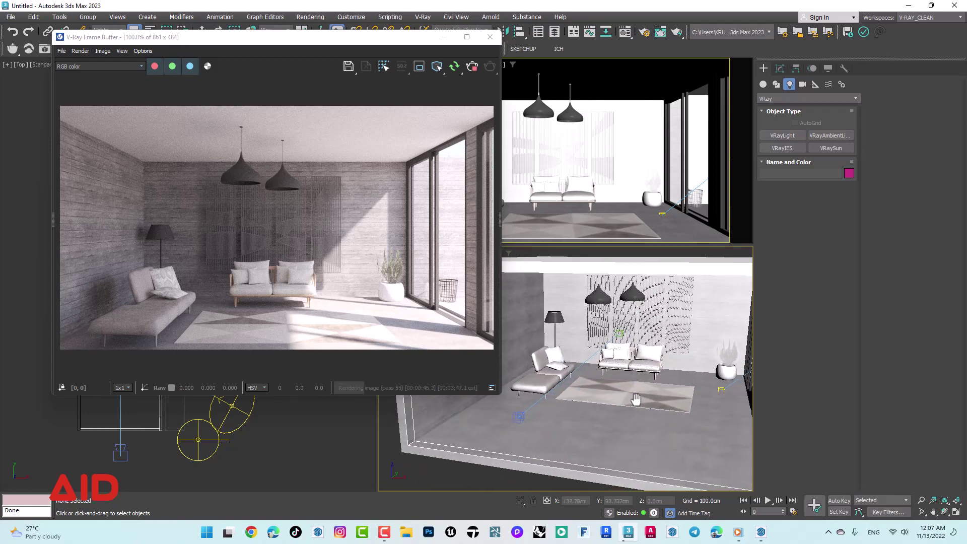
drag(274, 44, 651, 68)
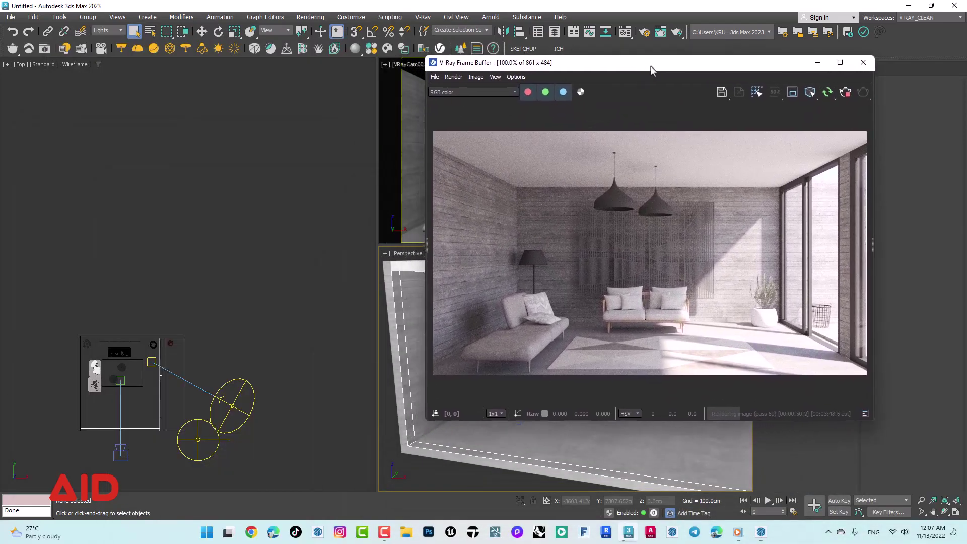
click(232, 298)
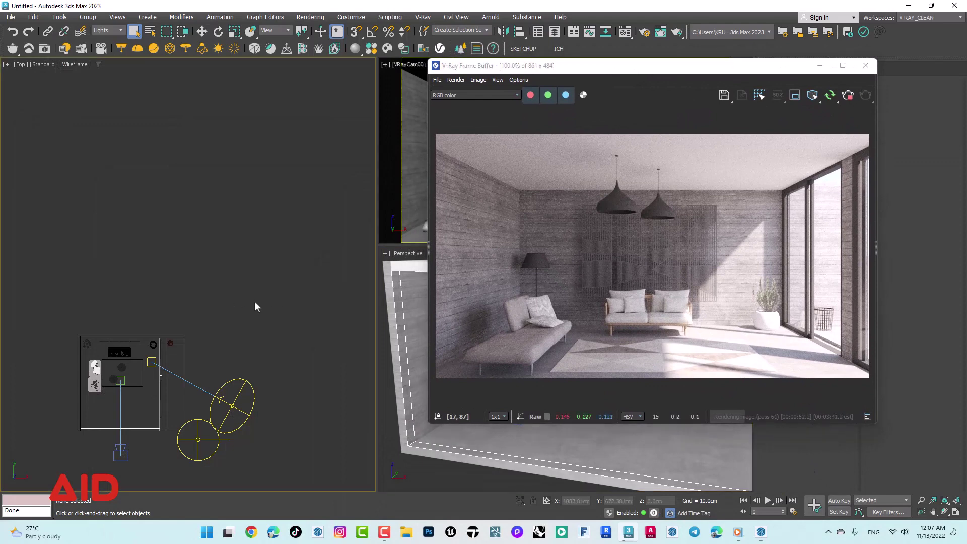
Switch the lower-right viewport to a Top view showing the room and lights.
click(442, 488)
key(t)
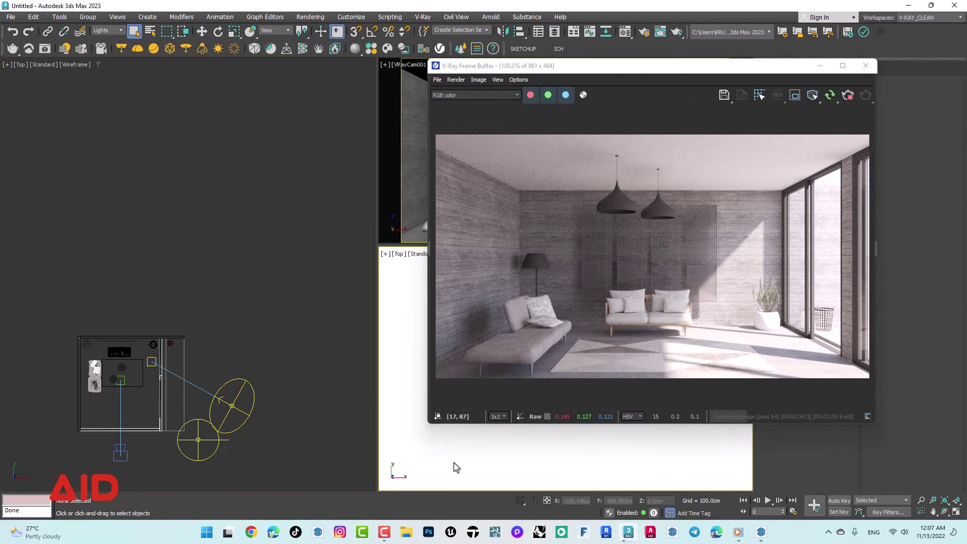
scroll(449, 436, down, 5)
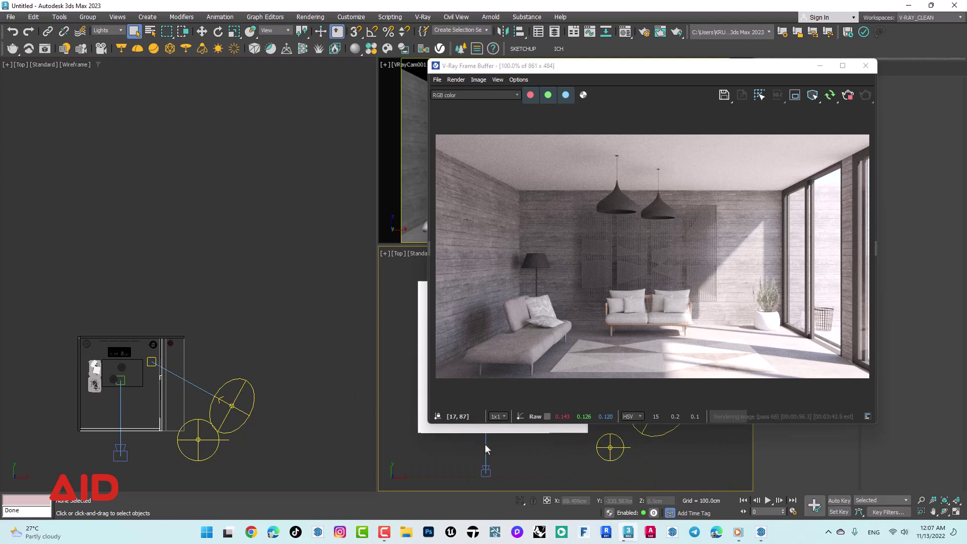
mouse_move(449, 436)
middle_down()
mouse_move(525, 471)
mouse_move(525, 483)
mouse_move(572, 466)
middle_up()
Make the left viewport a widened, shaded Perspective view orbiting the room box.
click(297, 390)
mouse_move(298, 390)
middle_down()
mouse_move(263, 360)
mouse_move(268, 333)
mouse_move(199, 339)
mouse_move(226, 306)
mouse_move(208, 270)
middle_up()
key(F3)
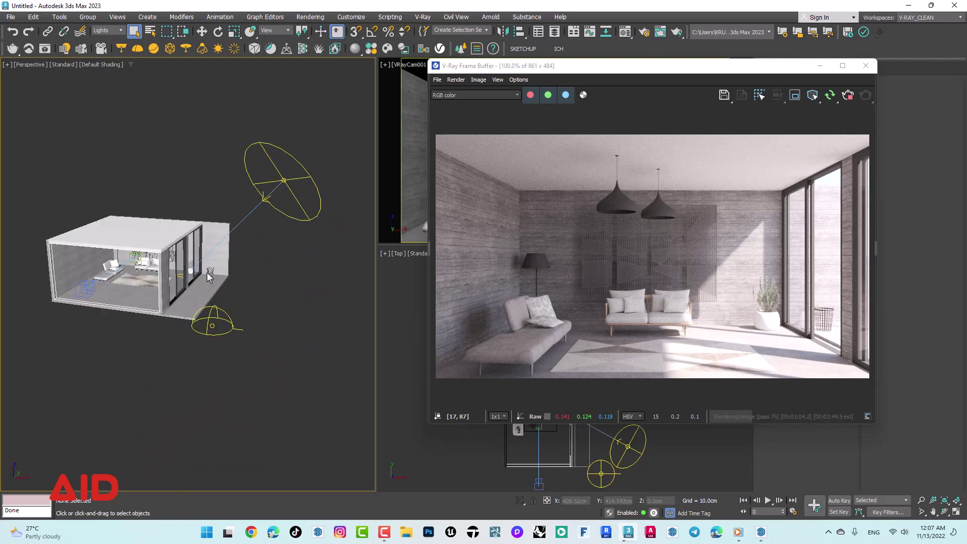
scroll(208, 272, up, 2)
scroll(239, 343, up, 5)
scroll(232, 302, down, 3)
scroll(211, 272, down, 2)
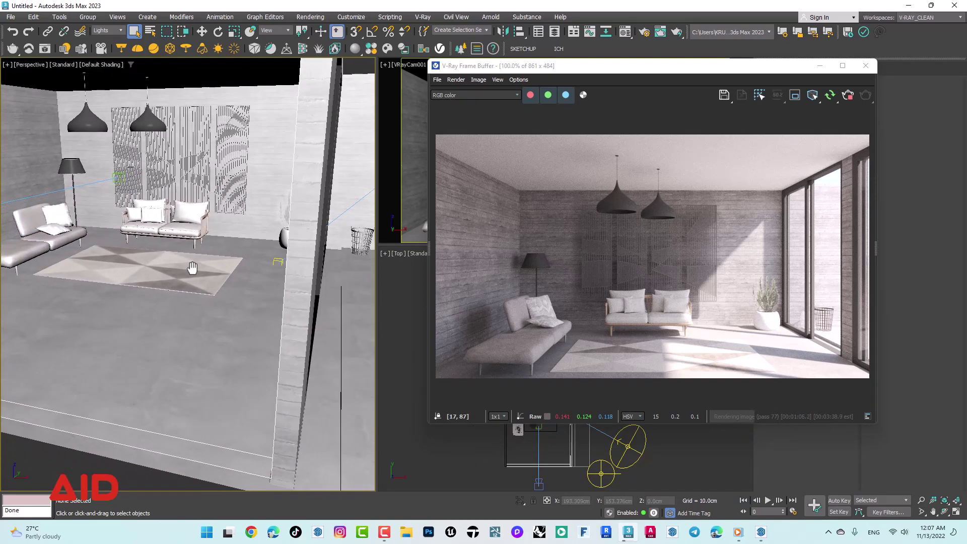
scroll(231, 277, down, 5)
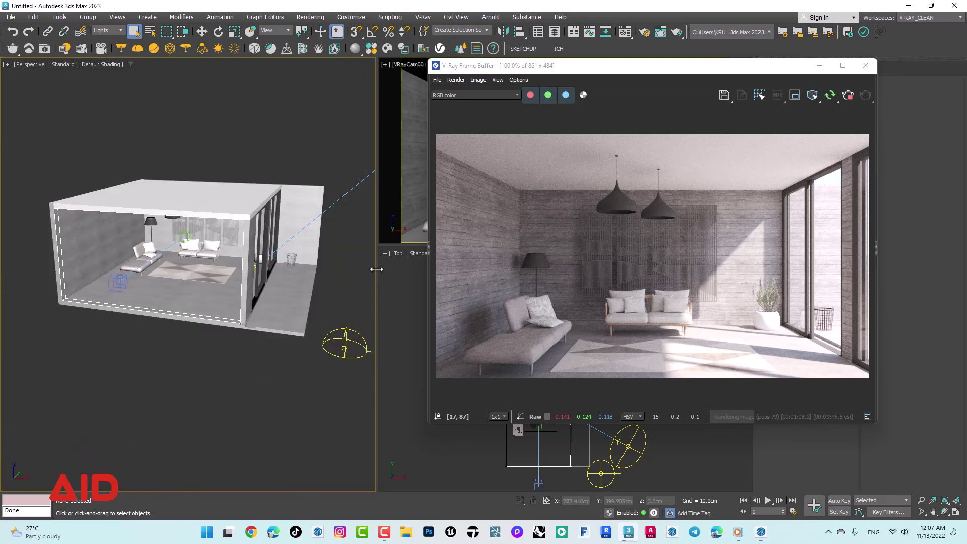
drag(377, 269, 412, 272)
alt+middle_drag(309, 304, 256, 294)
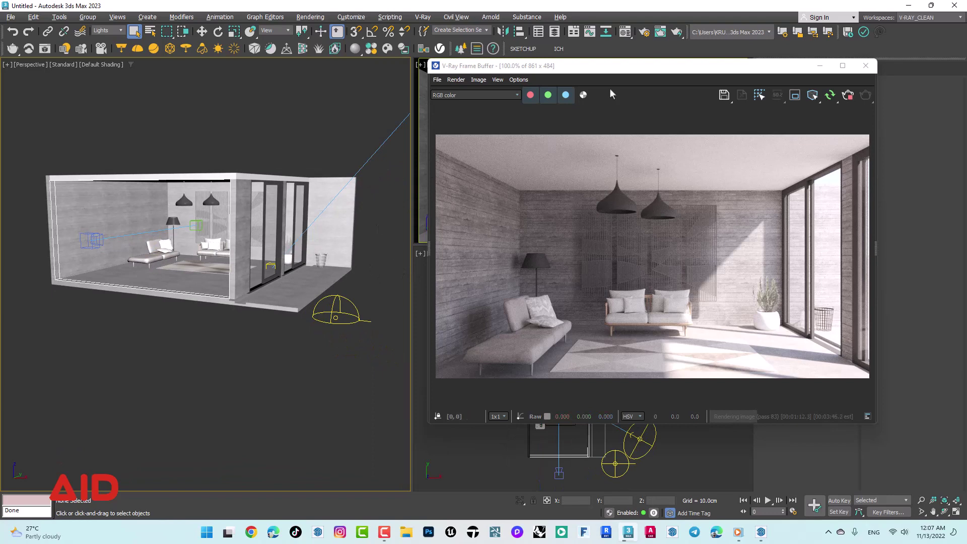
Open the Material Editor and change its mode to Slate Material Editor.
click(625, 32)
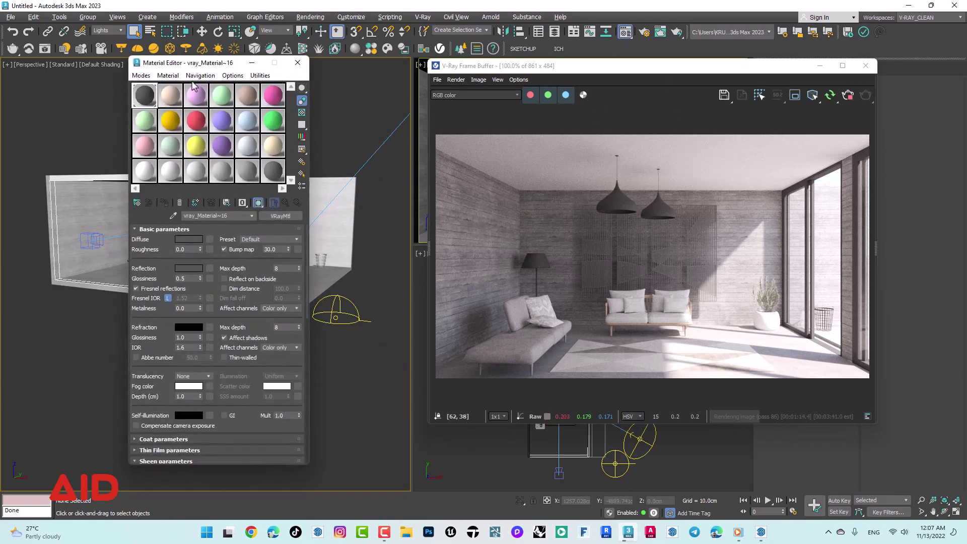
mouse_move(182, 61)
mouse_down()
mouse_move(395, 95)
mouse_move(426, 74)
mouse_up()
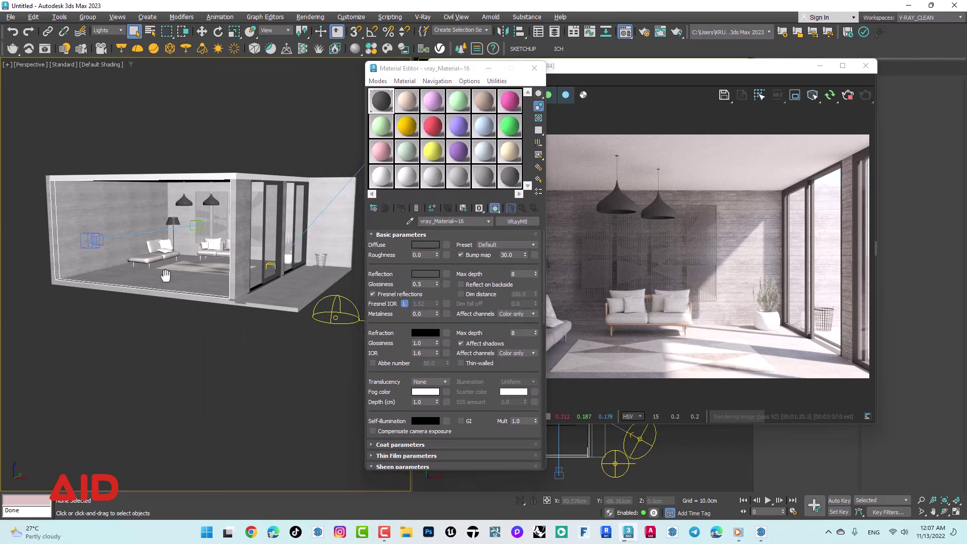
alt+middle_drag(274, 258, 342, 254)
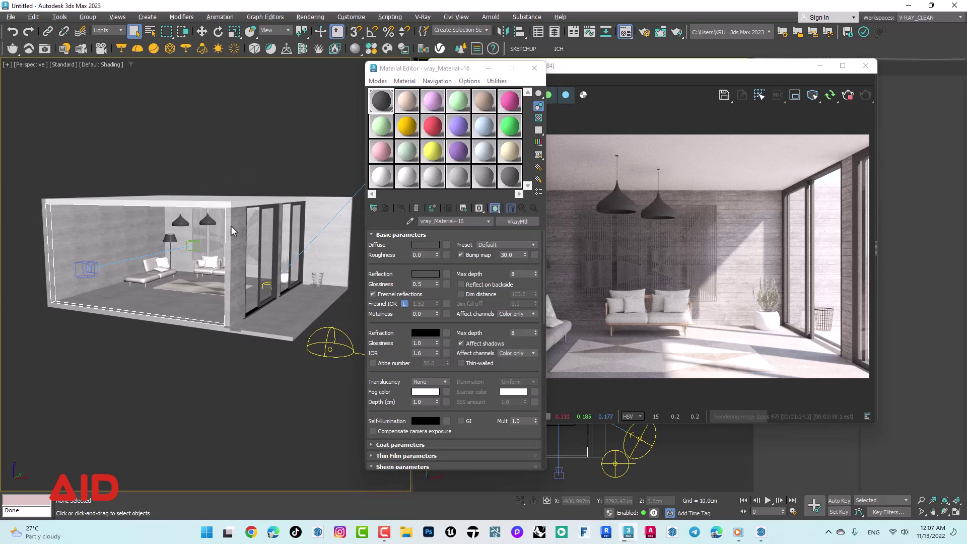
click(379, 82)
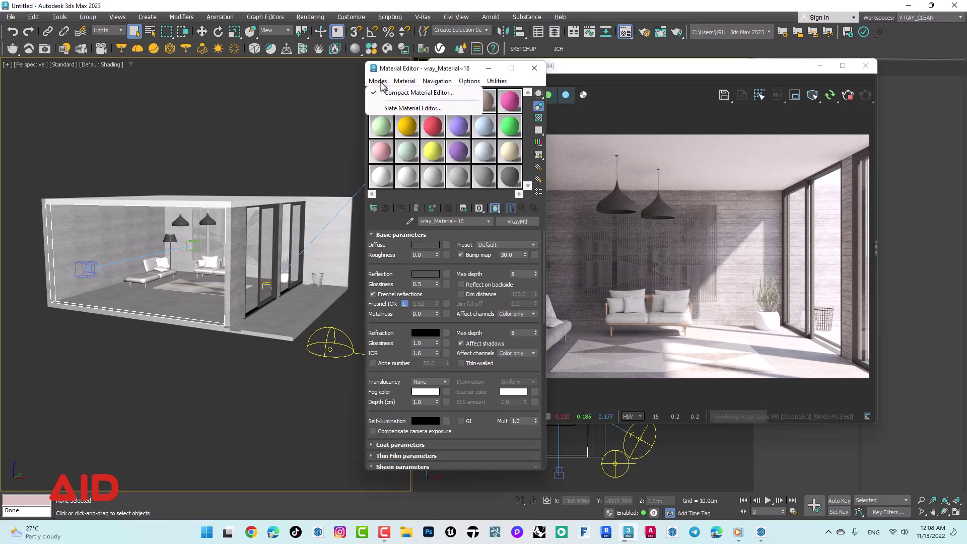
click(399, 108)
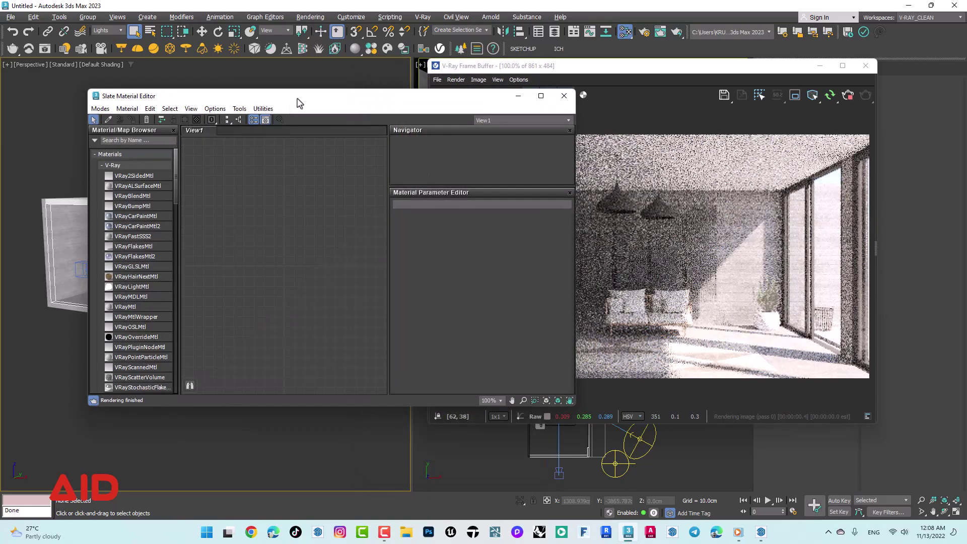
Shrink the V-Ray Frame Buffer to 588 x 331 and rearrange it beside the Slate editor.
drag(297, 103, 315, 155)
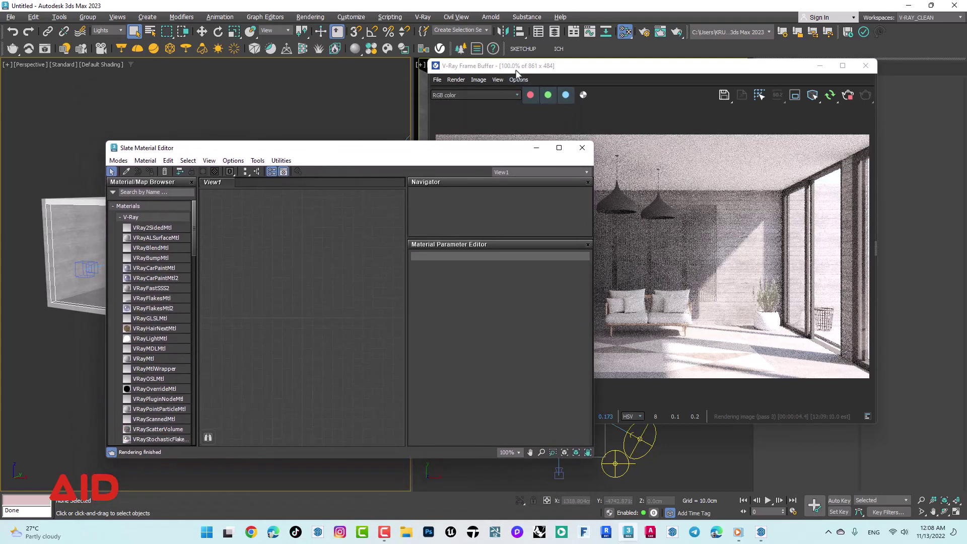
drag(516, 71, 527, 65)
drag(437, 421, 517, 289)
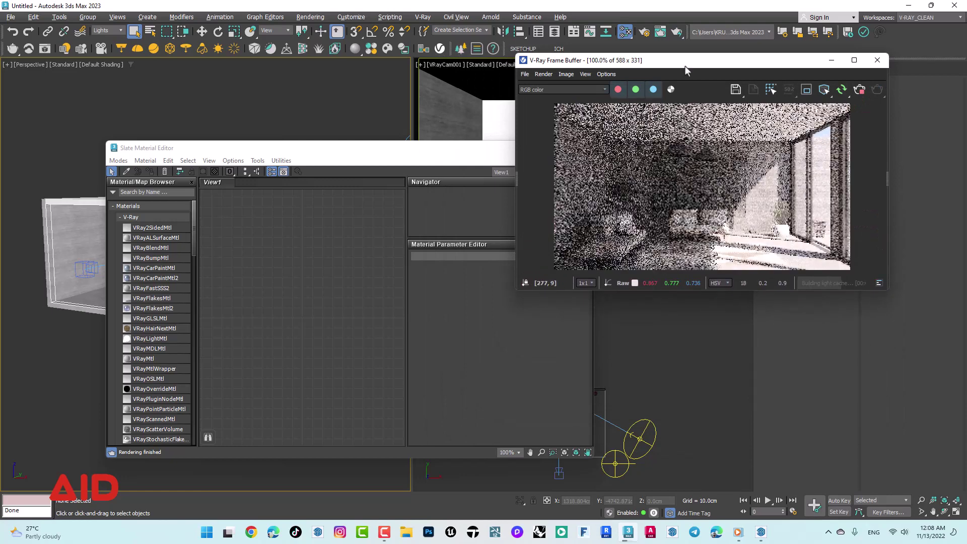
drag(685, 64, 736, 36)
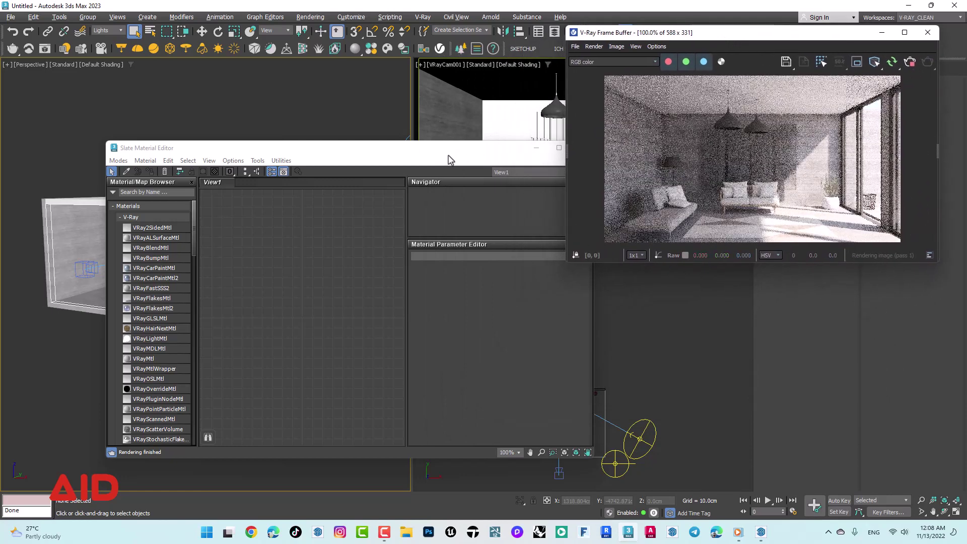
mouse_move(423, 152)
mouse_down()
mouse_move(576, 149)
mouse_move(555, 141)
mouse_up()
middle_drag(110, 290, 127, 312)
scroll(128, 311, up, 5)
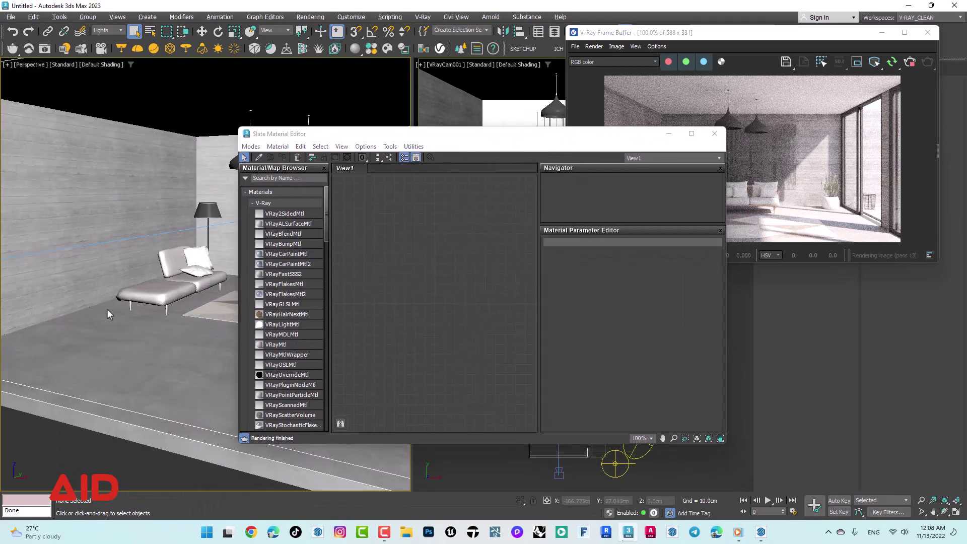
scroll(408, 241, up, 1)
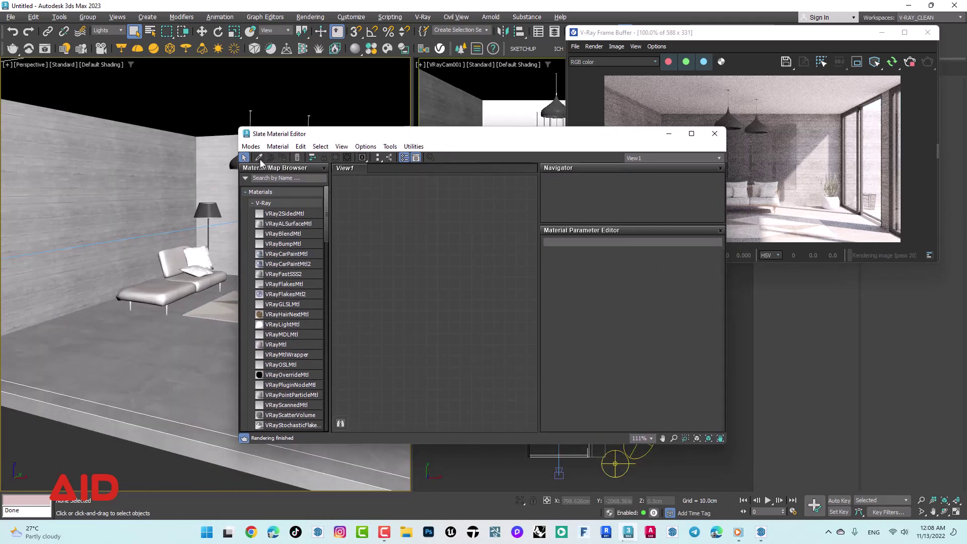
Start Pick Material from Object and set the selection filter to Geometry.
click(258, 158)
click(119, 32)
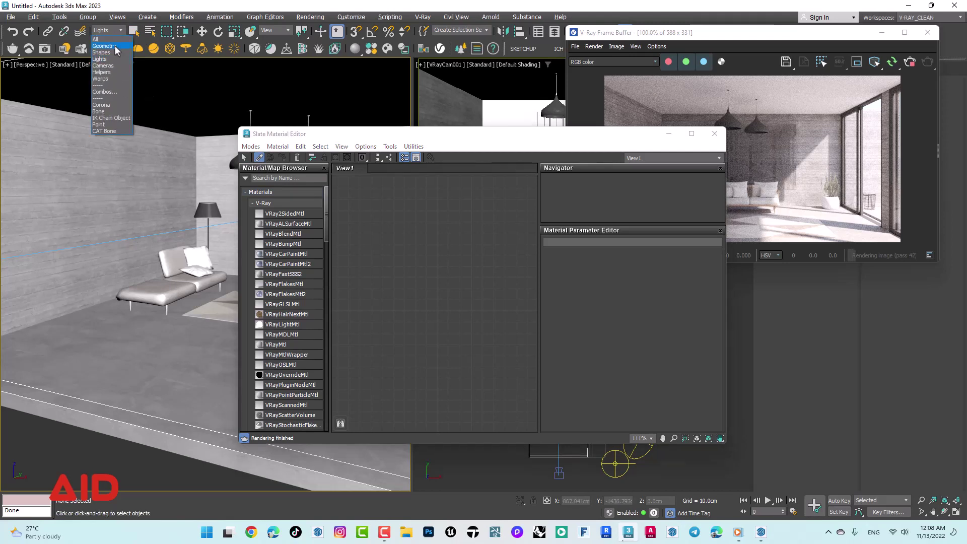
click(115, 46)
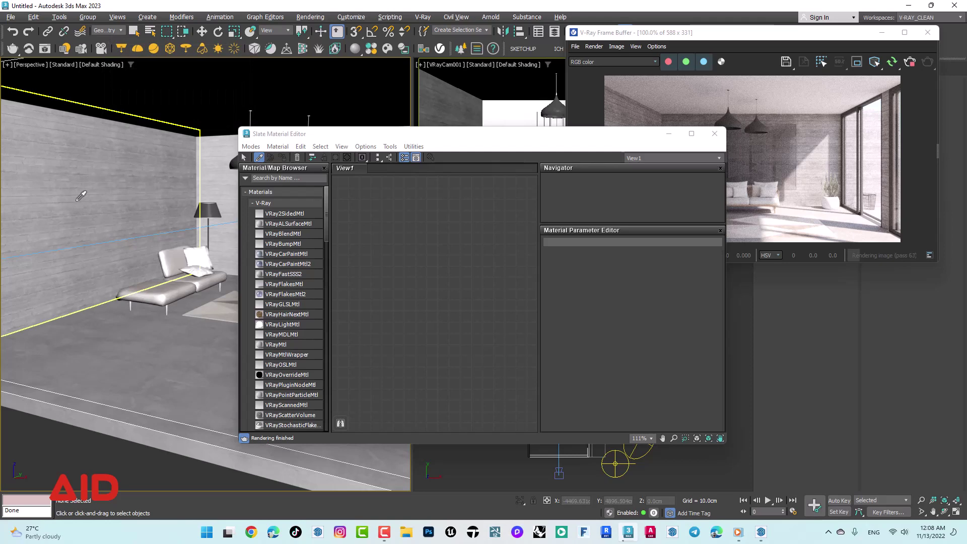
Sample the wall's MultiMat_4 into Slate and zoom to its VRayMtl and Bitmap nodes.
click(114, 201)
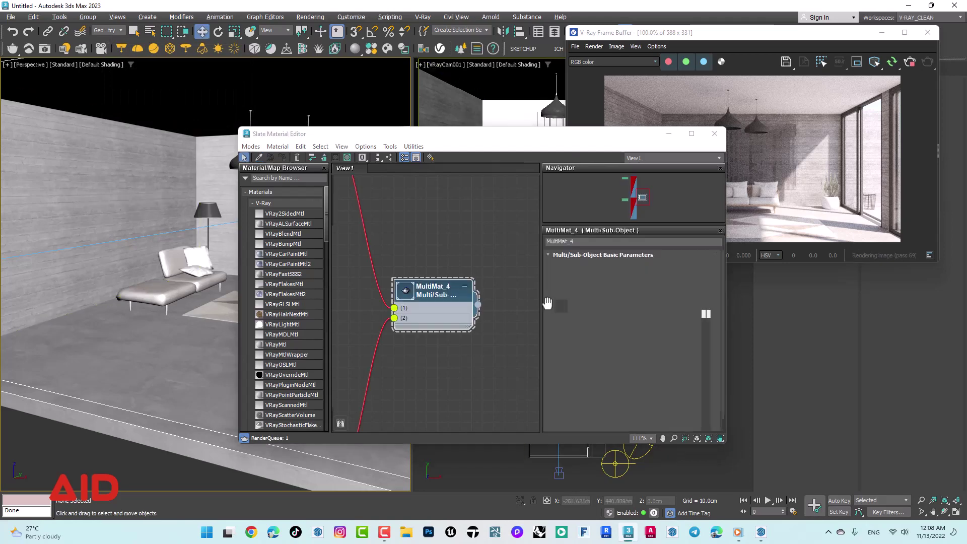
drag(466, 140, 292, 103)
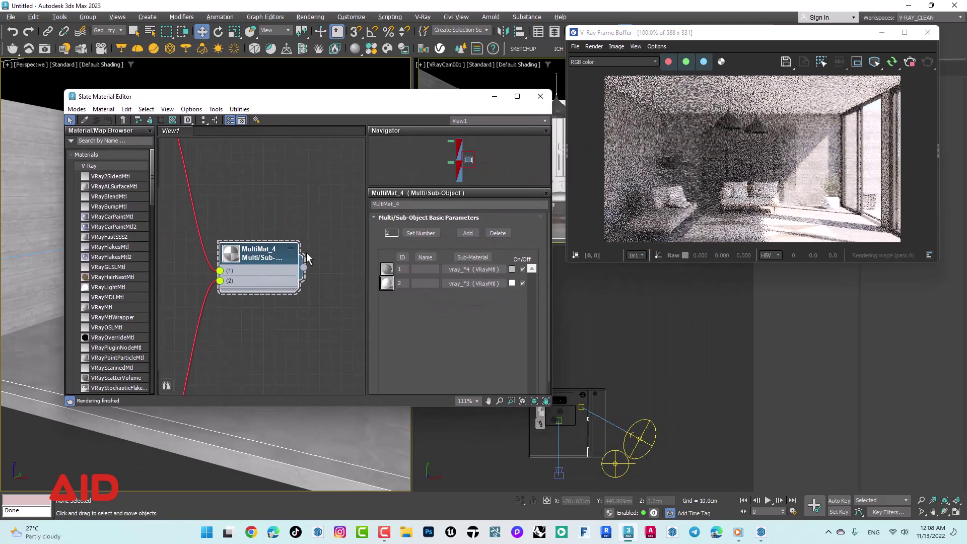
middle_drag(226, 335, 270, 322)
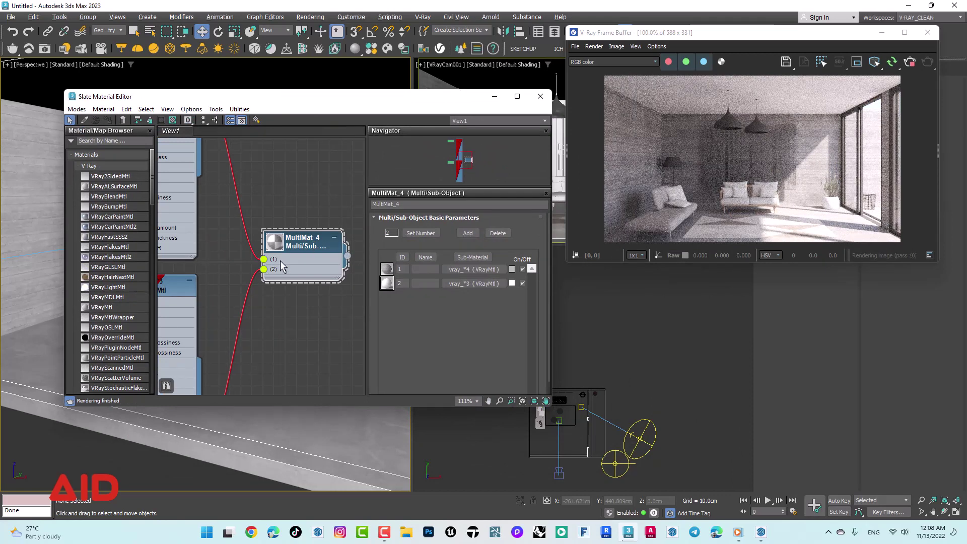
scroll(296, 307, down, 2)
scroll(296, 307, down, 2)
scroll(296, 311, down, 3)
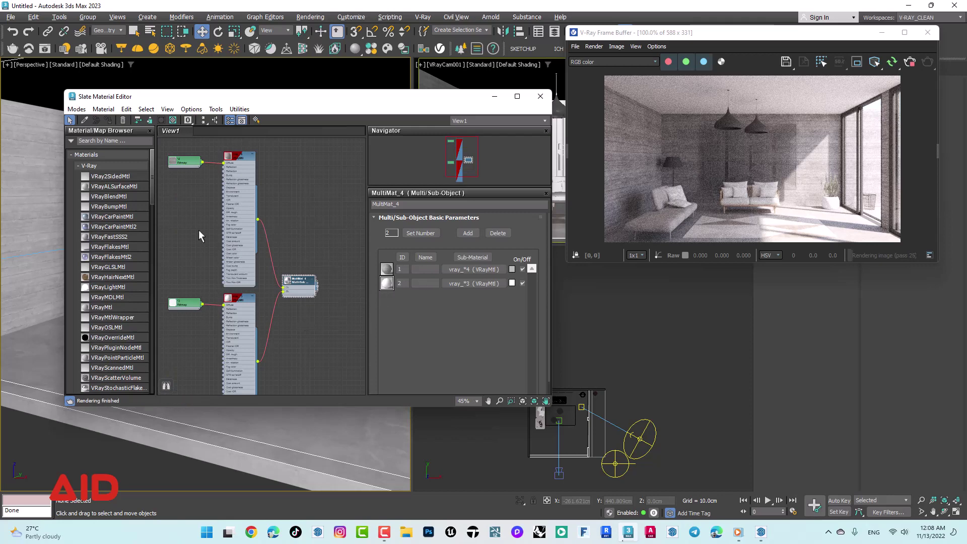
scroll(198, 234, up, 2)
scroll(256, 252, up, 2)
scroll(262, 228, up, 1)
scroll(206, 232, up, 1)
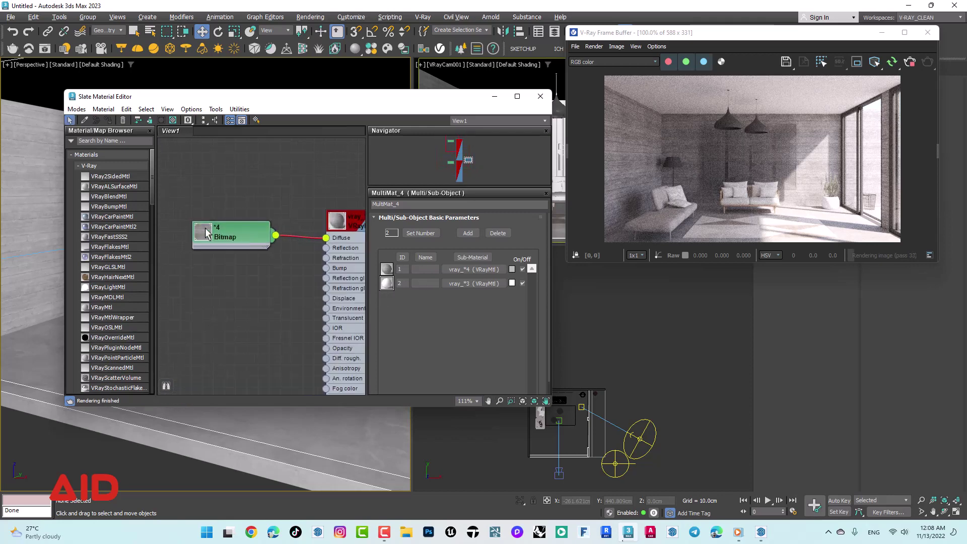
scroll(205, 232, up, 3)
scroll(203, 244, up, 1)
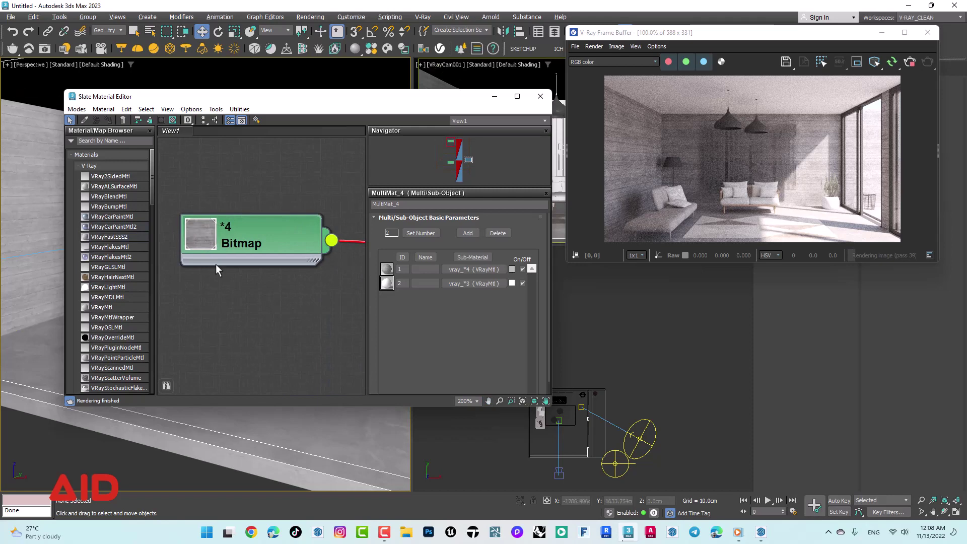
middle_drag(216, 263, 241, 200)
scroll(239, 203, down, 3)
scroll(240, 202, down, 3)
middle_drag(277, 228, 284, 348)
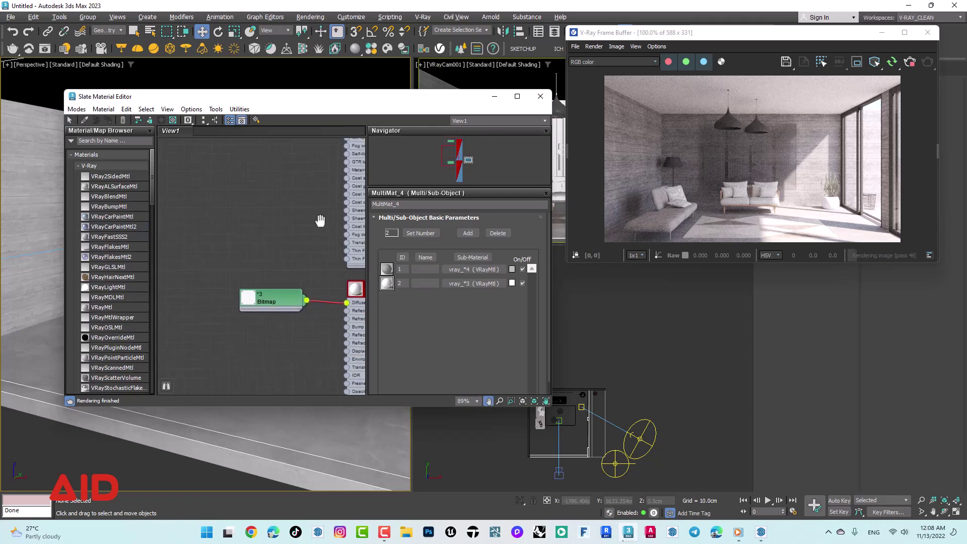
scroll(267, 298, up, 1)
scroll(226, 300, up, 2)
scroll(226, 301, down, 4)
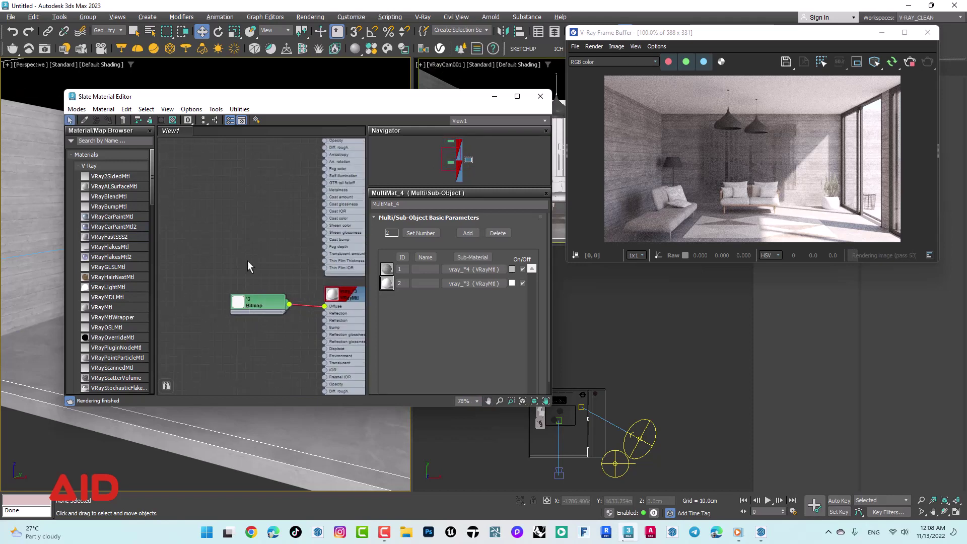
Drag the Slate editor right to uncover the room and activate Select Object.
drag(293, 96, 565, 91)
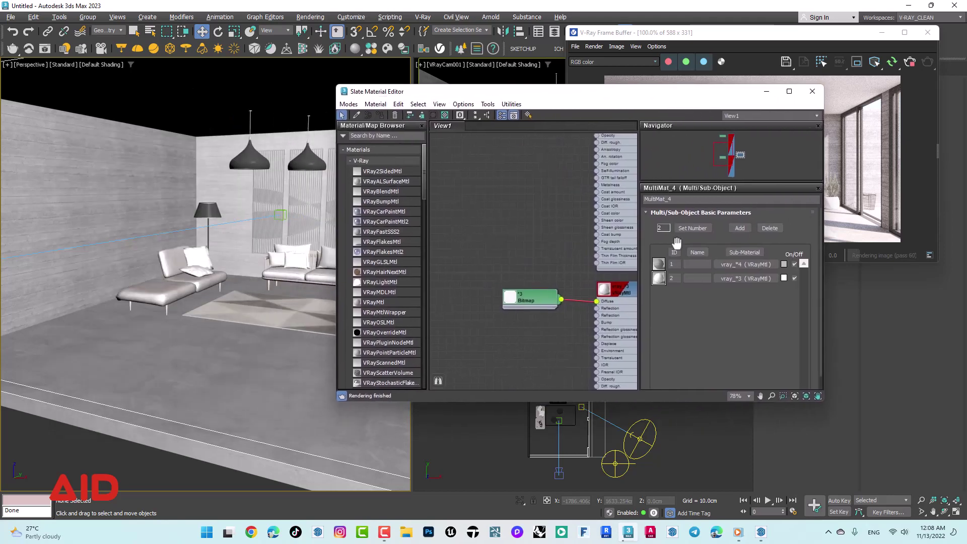
middle_drag(569, 248, 555, 250)
click(133, 31)
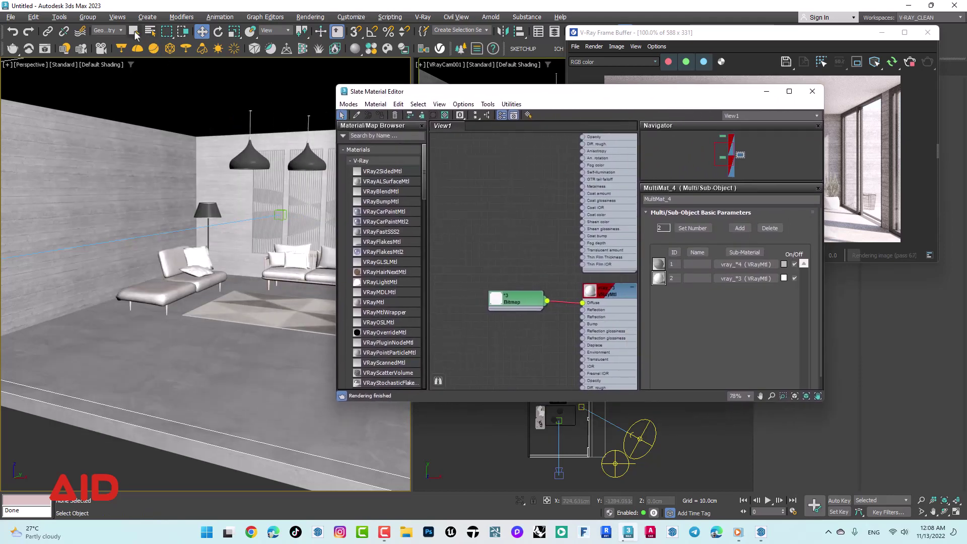
Select the concrete wall and isolate it with Alt+Q, zooming in.
click(134, 190)
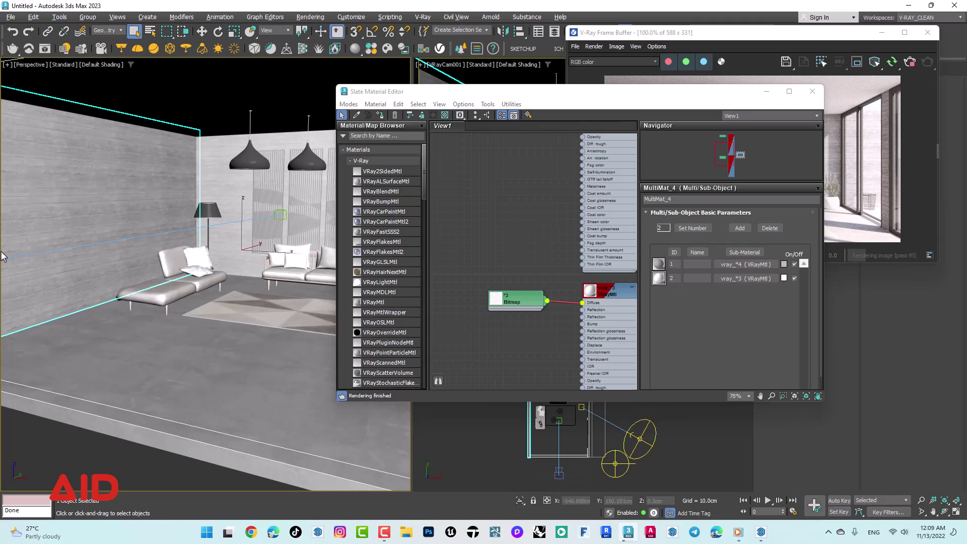
key(alt+q)
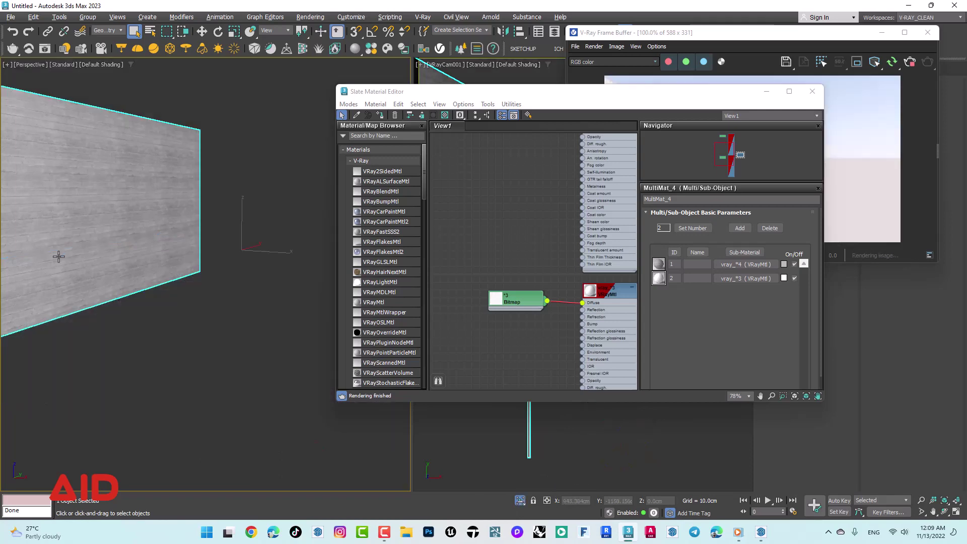
drag(579, 95, 539, 142)
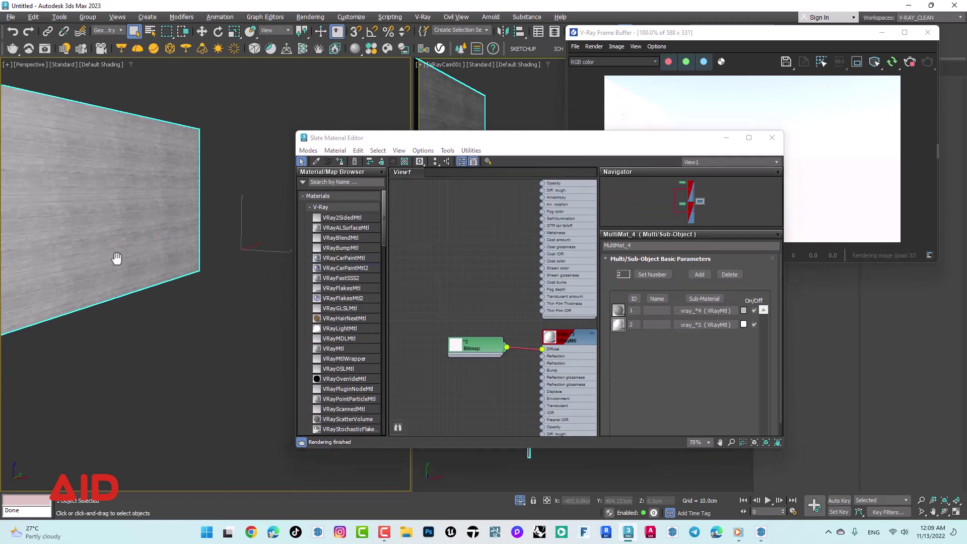
scroll(200, 270, up, 5)
middle_drag(203, 263, 204, 270)
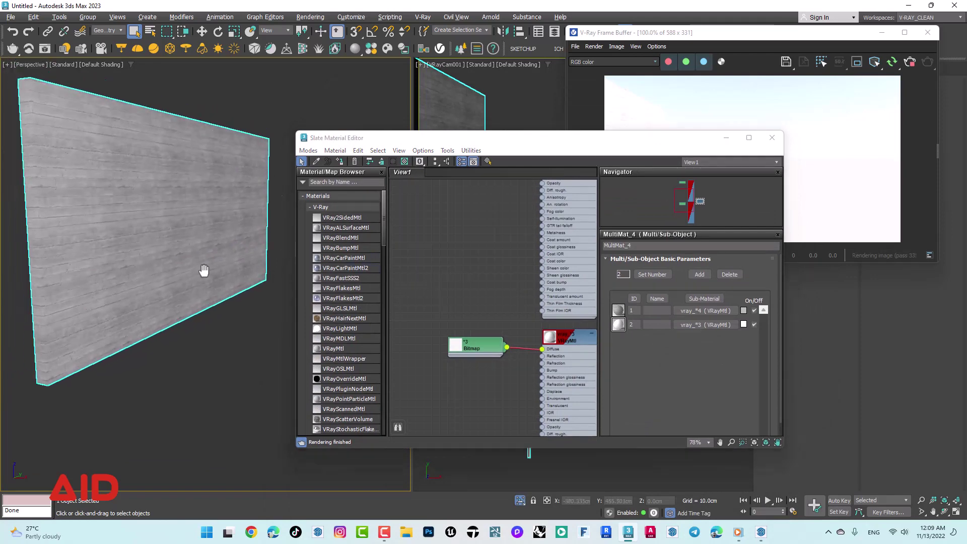
Toggle the wall's isolation off and back on, viewing the room from above.
key(alt+q)
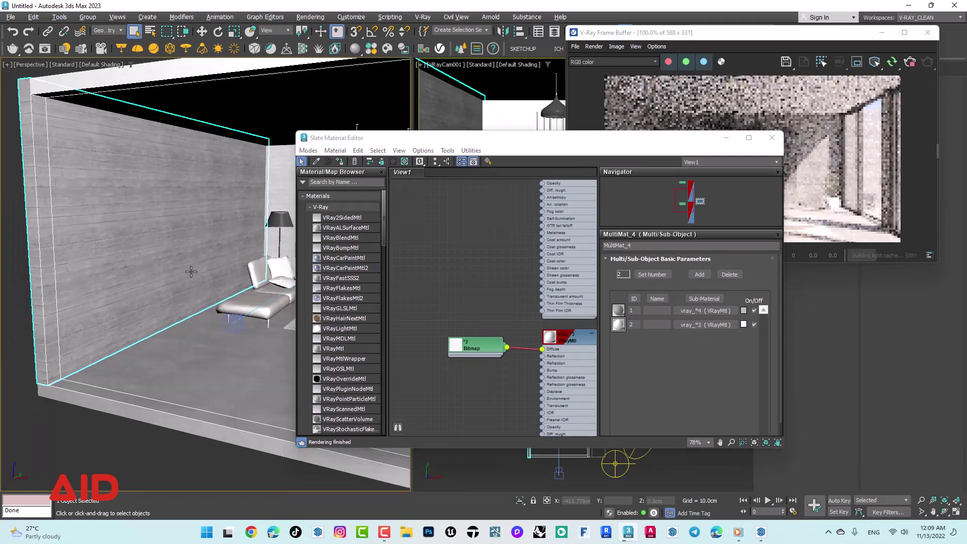
scroll(201, 272, down, 6)
mouse_move(209, 291)
alt+middle_down()
mouse_move(271, 311)
mouse_move(219, 304)
alt+middle_up()
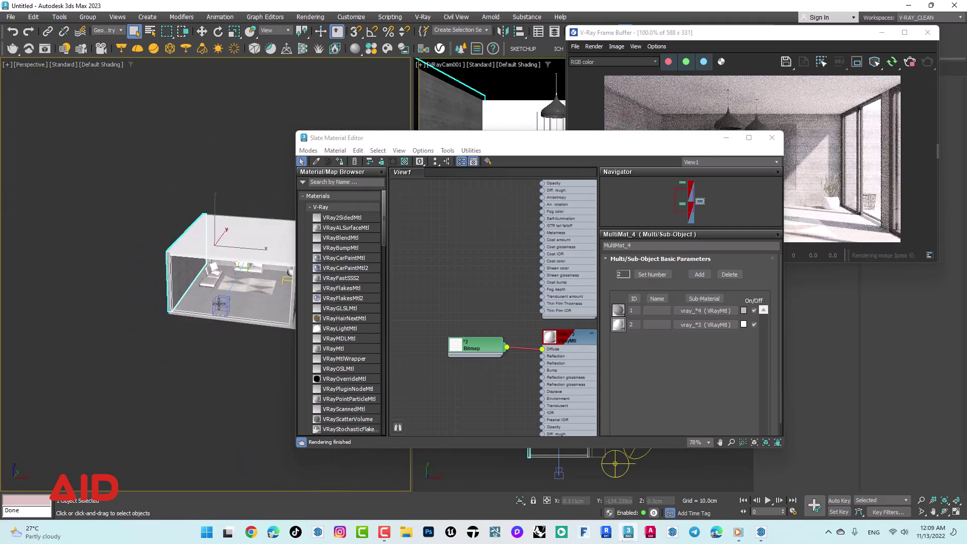
key(alt+q)
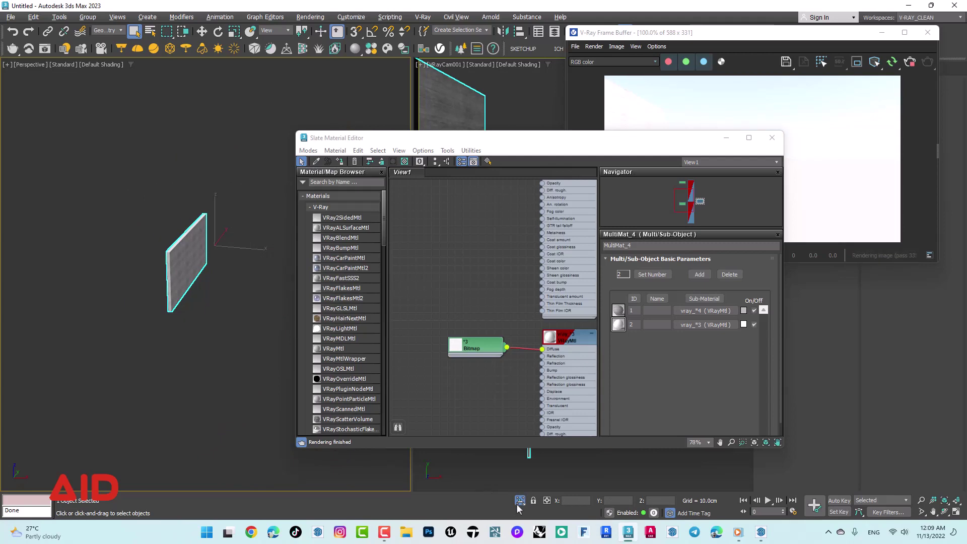
click(520, 501)
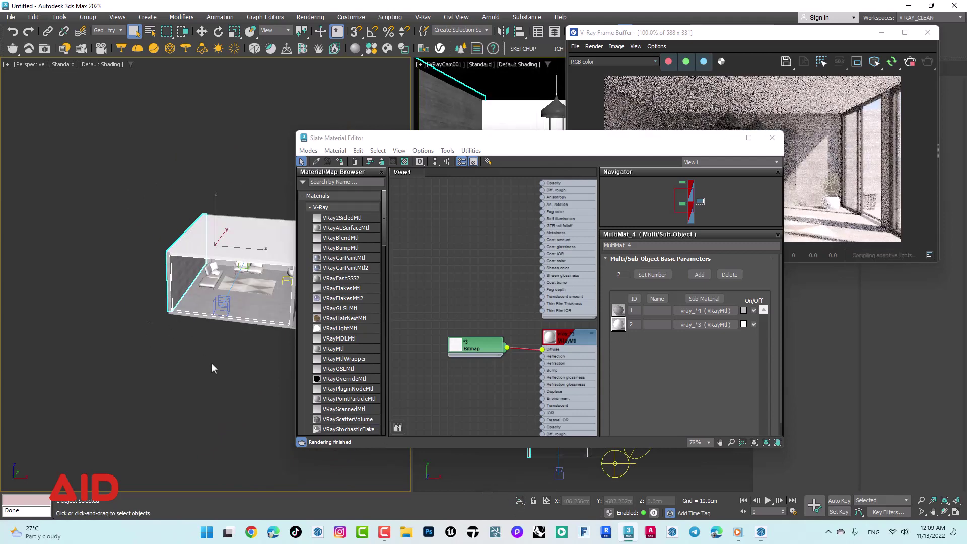
key(alt+q)
Orbit and zoom around the isolated wall to inspect its concrete surface face-on.
mouse_move(216, 312)
alt+middle_down()
mouse_move(193, 292)
mouse_move(240, 274)
alt+middle_up()
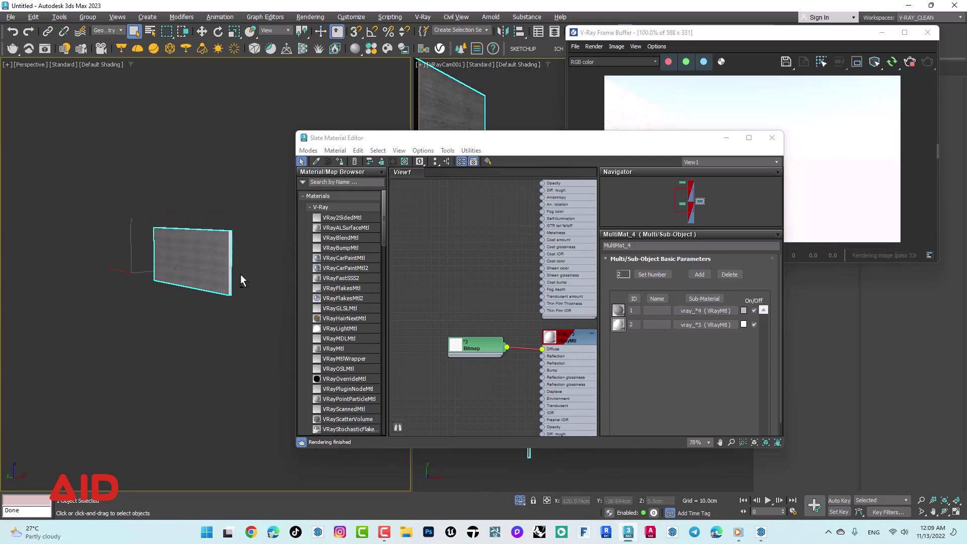
scroll(233, 270, up, 5)
alt+middle_drag(237, 350, 217, 302)
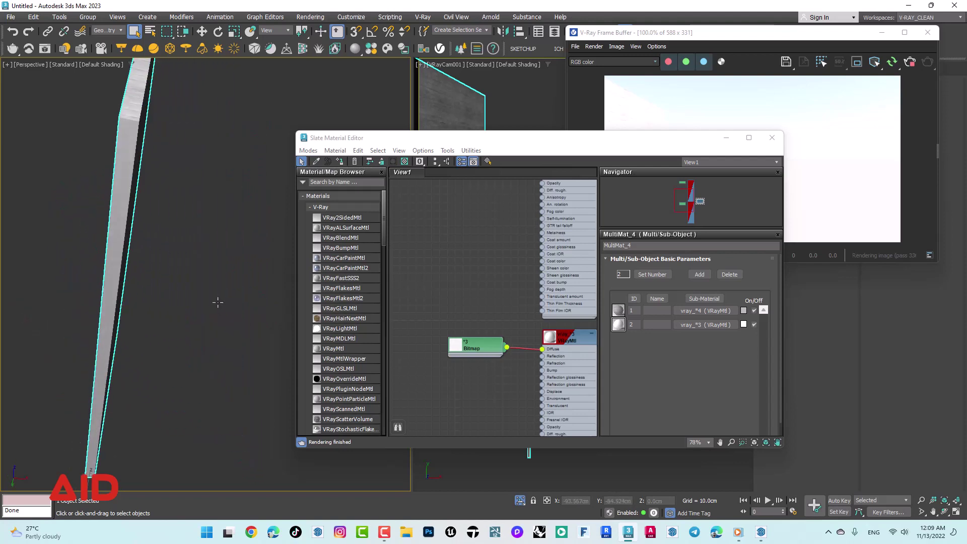
alt+middle_drag(136, 115, 86, 190)
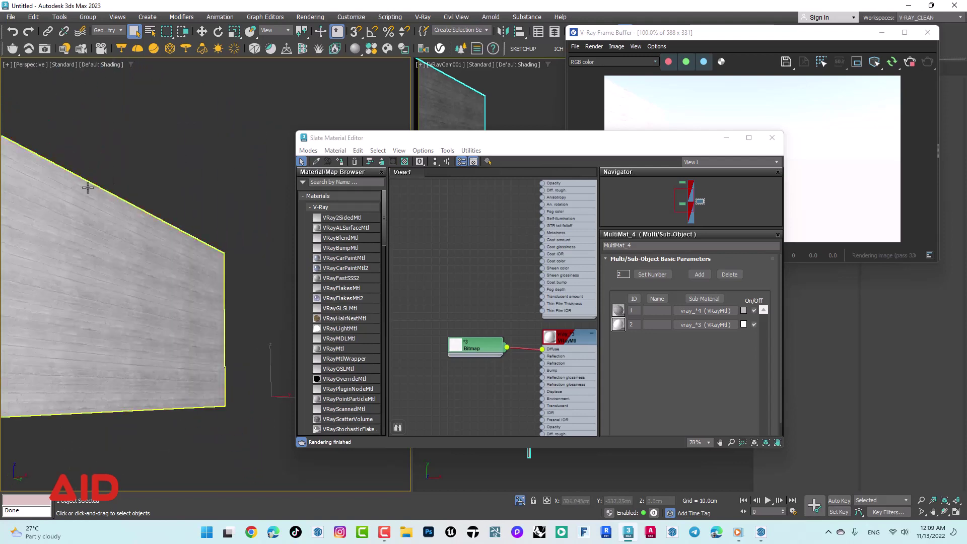
mouse_move(229, 243)
middle_down()
mouse_move(146, 226)
mouse_move(151, 171)
middle_up()
mouse_move(135, 133)
alt+middle_down()
mouse_move(129, 231)
mouse_move(151, 226)
mouse_move(194, 182)
mouse_move(160, 188)
mouse_move(198, 236)
mouse_move(146, 226)
alt+middle_up()
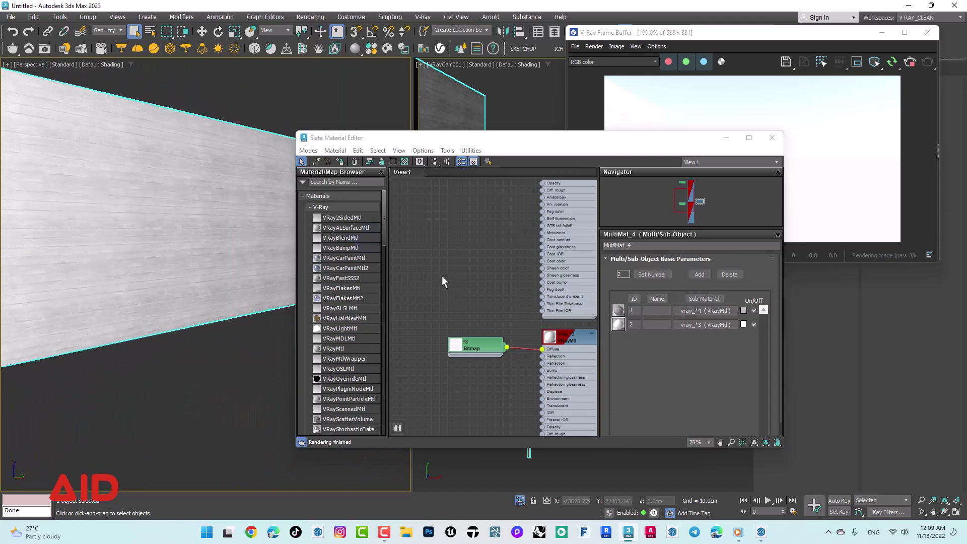
scroll(442, 277, down, 2)
scroll(443, 276, down, 2)
scroll(440, 267, down, 2)
Locate the vray_*4 node under MultiMat_4 and open its parameters.
middle_drag(439, 263, 471, 276)
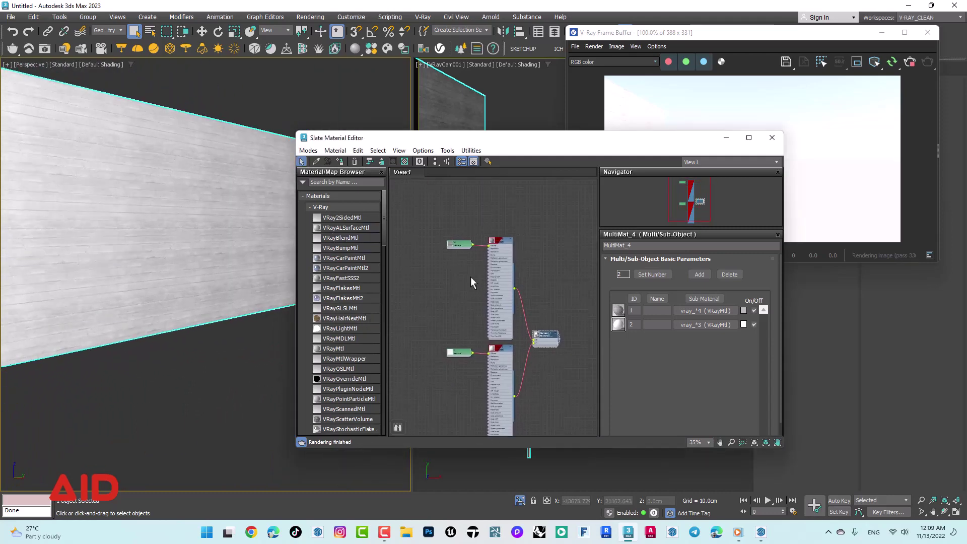
scroll(471, 277, up, 2)
scroll(533, 255, up, 1)
scroll(534, 255, up, 2)
scroll(506, 268, up, 1)
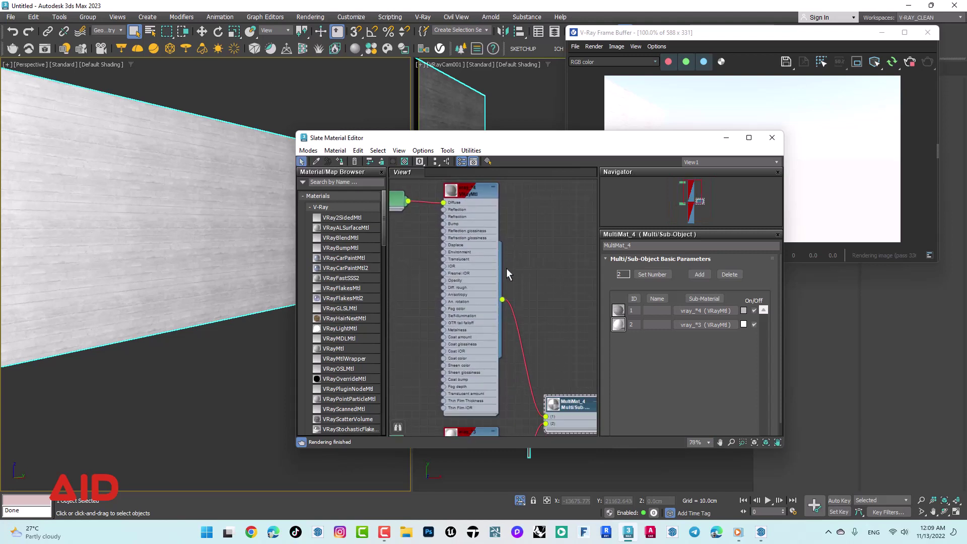
middle_drag(547, 332, 493, 297)
scroll(511, 327, down, 1)
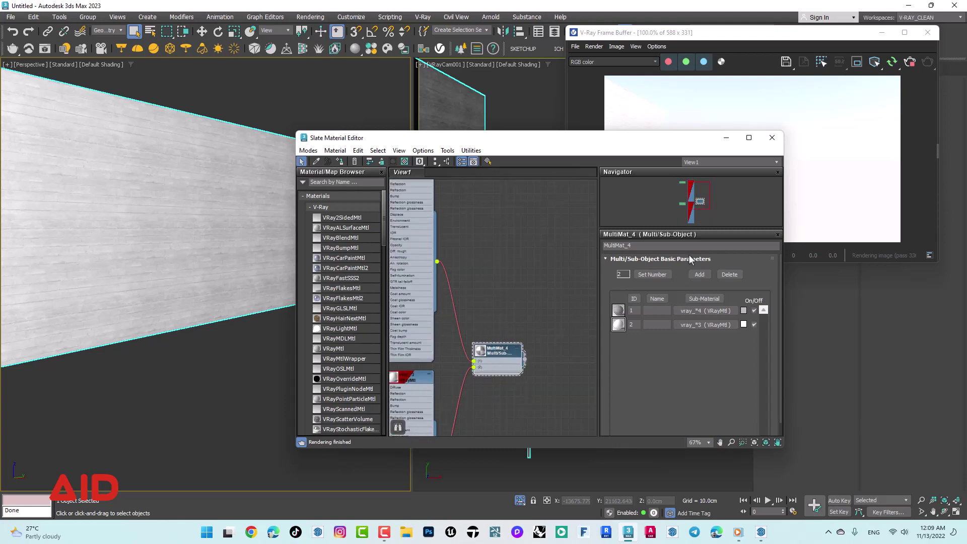
middle_drag(523, 288, 548, 313)
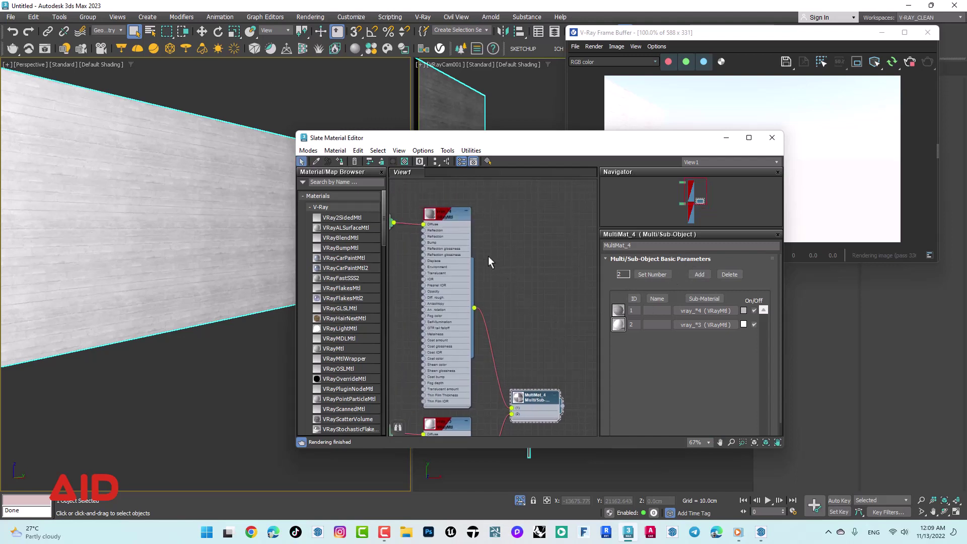
drag(453, 216, 443, 200)
double_click(443, 200)
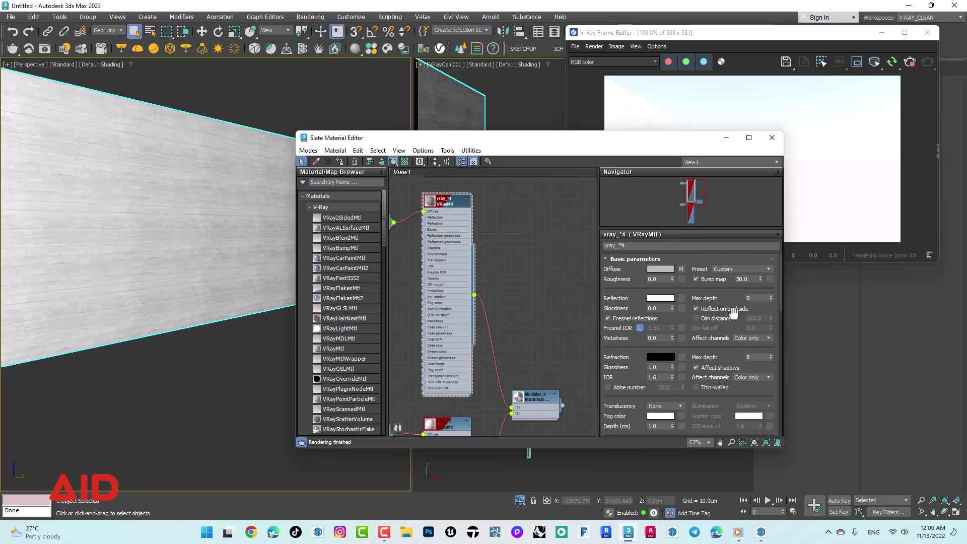
Set vray_*4's Preset to Default, then move its Bitmap node up and left.
click(730, 269)
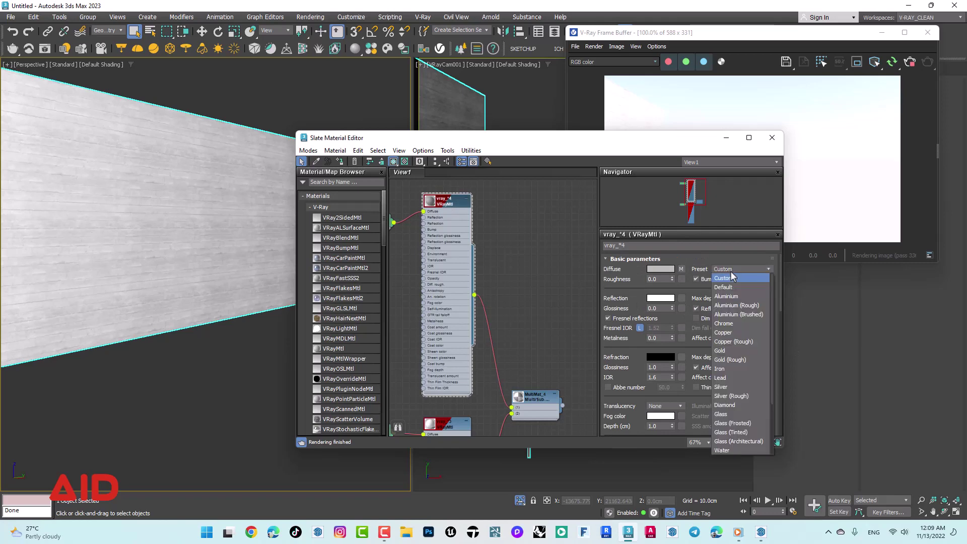
click(730, 287)
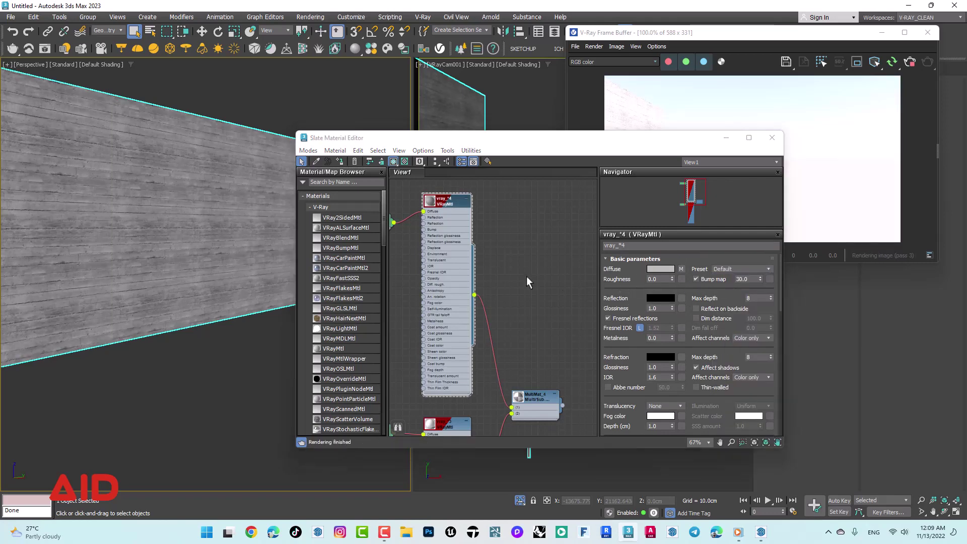
mouse_move(568, 148)
mouse_down()
mouse_move(573, 309)
mouse_move(520, 137)
mouse_up()
click(678, 262)
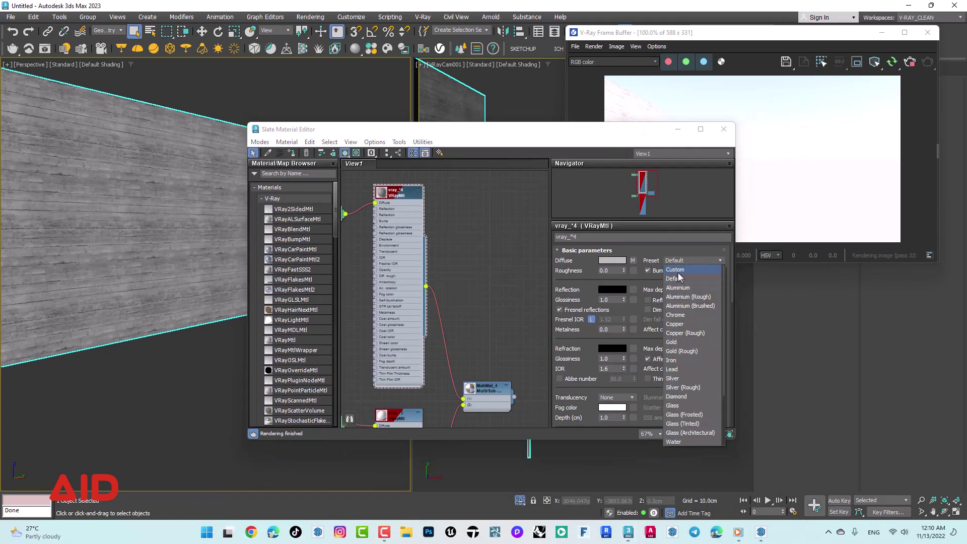
click(678, 271)
click(678, 260)
click(682, 278)
mouse_move(378, 216)
middle_down()
mouse_move(456, 222)
mouse_move(449, 216)
middle_up()
drag(395, 213, 375, 197)
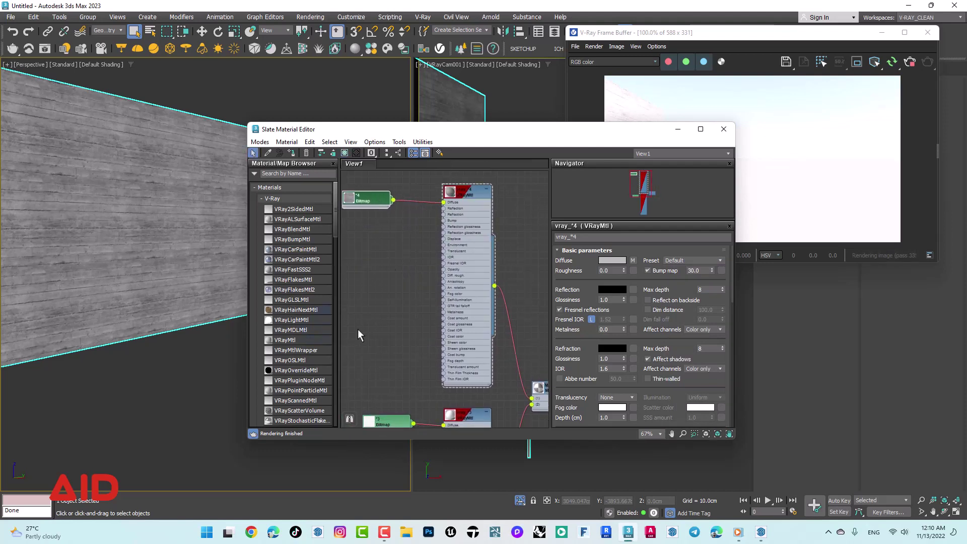
Add a Physical Material node (Material #46) from the General materials list.
scroll(310, 290, down, 4)
scroll(307, 290, down, 3)
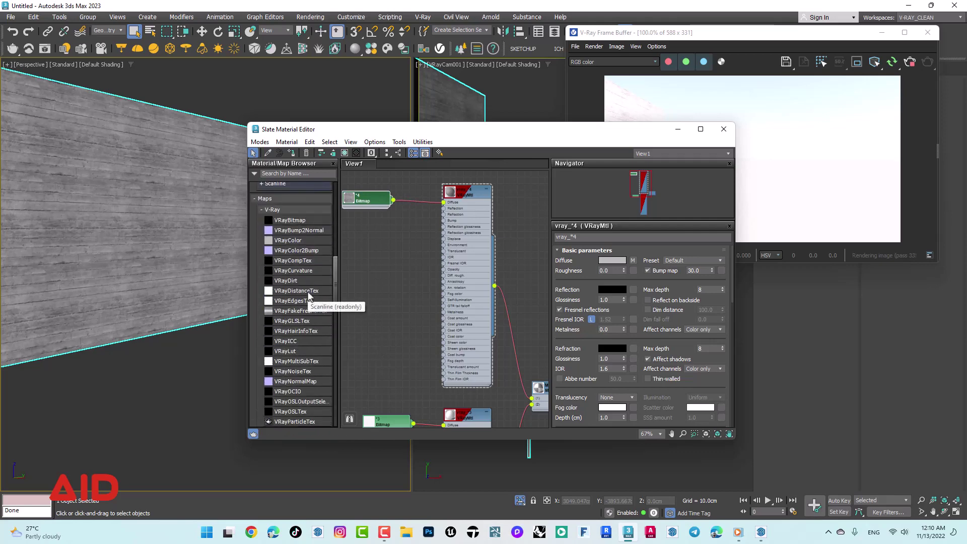
scroll(302, 285, down, 1)
scroll(297, 276, down, 4)
scroll(297, 276, up, 3)
scroll(297, 276, up, 3)
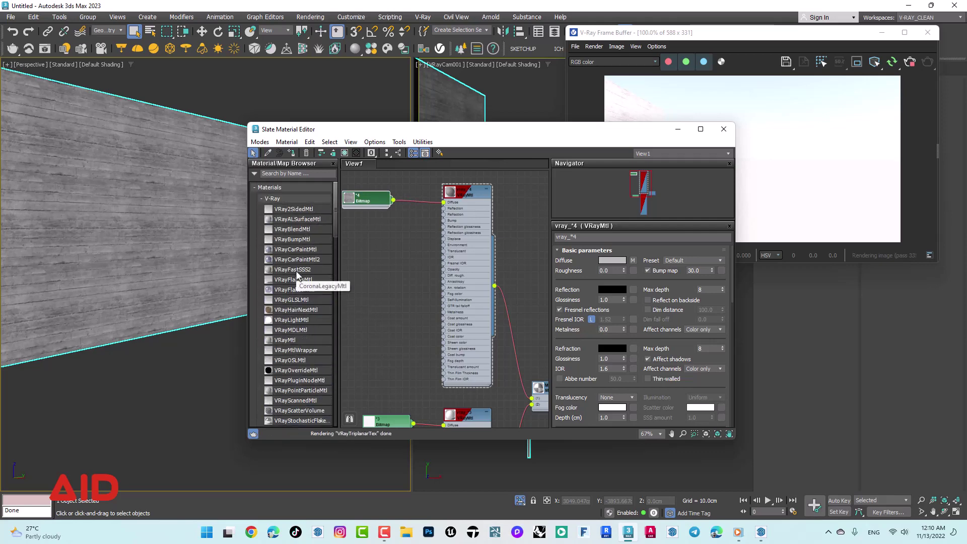
scroll(297, 274, down, 3)
scroll(297, 274, down, 4)
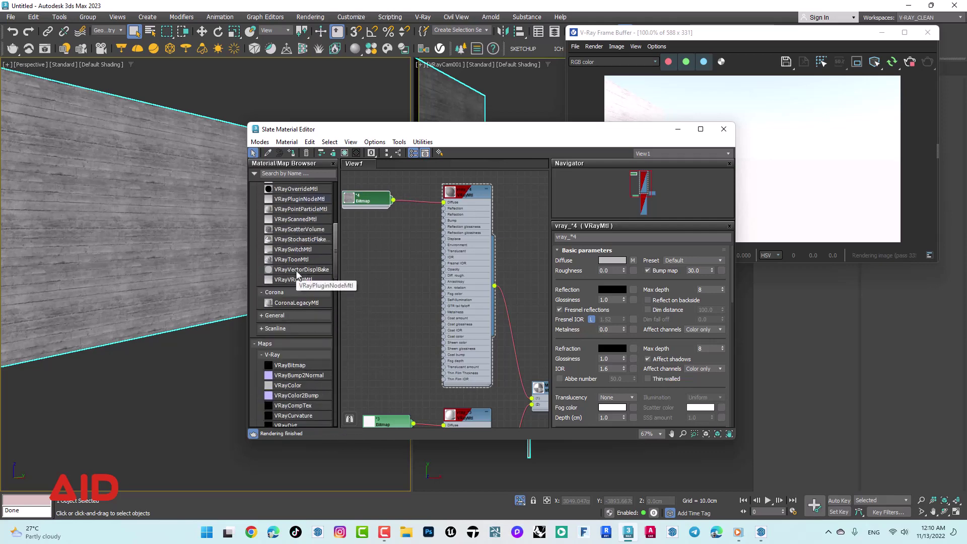
click(291, 316)
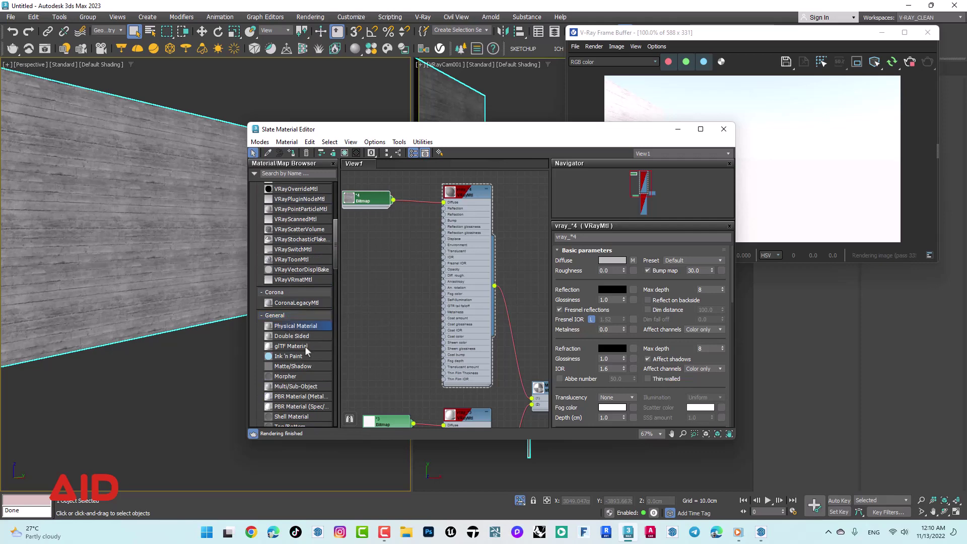
drag(353, 307, 358, 308)
scroll(486, 281, down, 5)
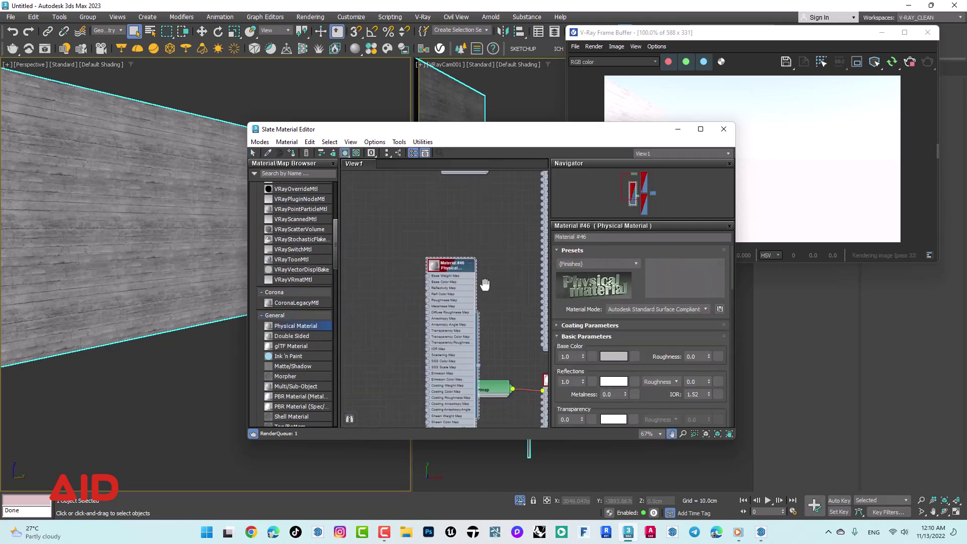
scroll(443, 277, down, 5)
scroll(422, 273, up, 5)
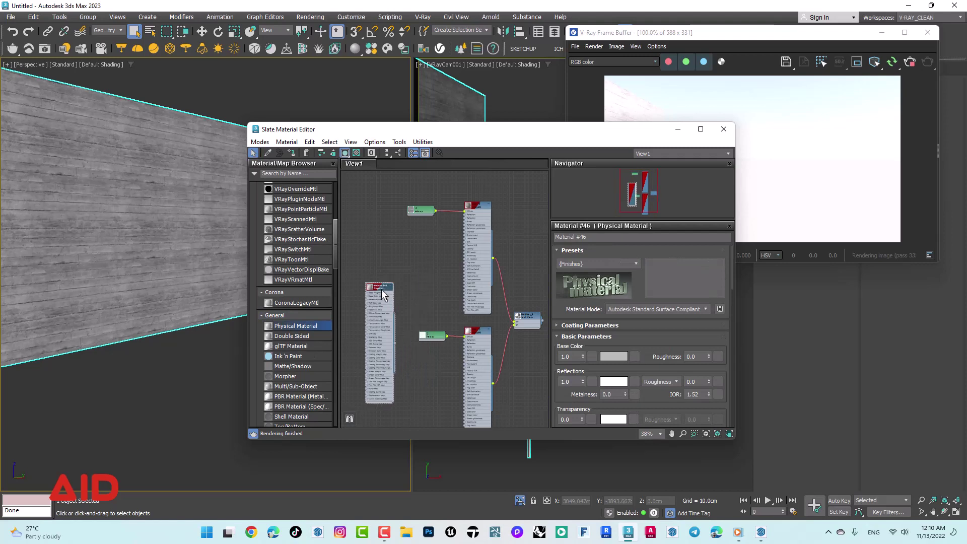
scroll(381, 289, down, 2)
middle_drag(379, 345, 544, 288)
drag(469, 301, 397, 334)
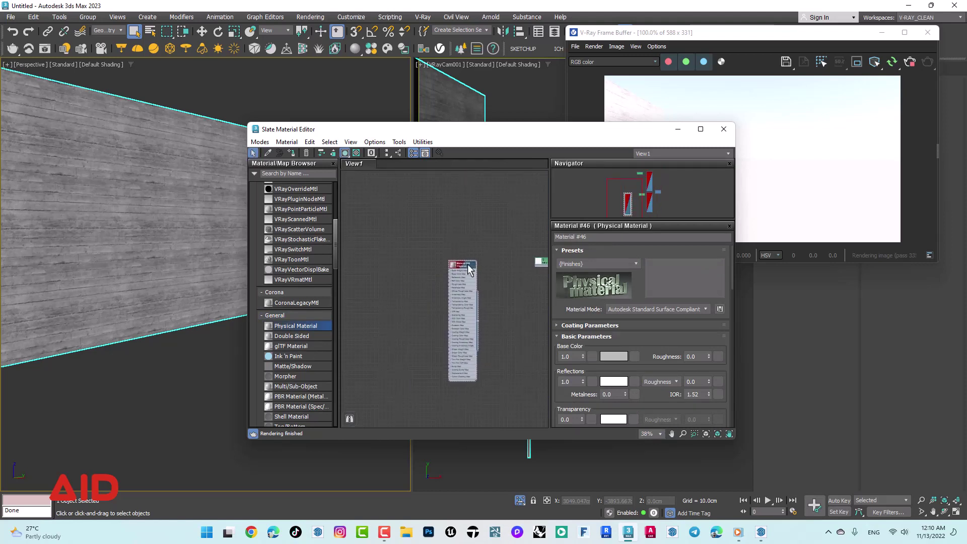
scroll(397, 334, down, 5)
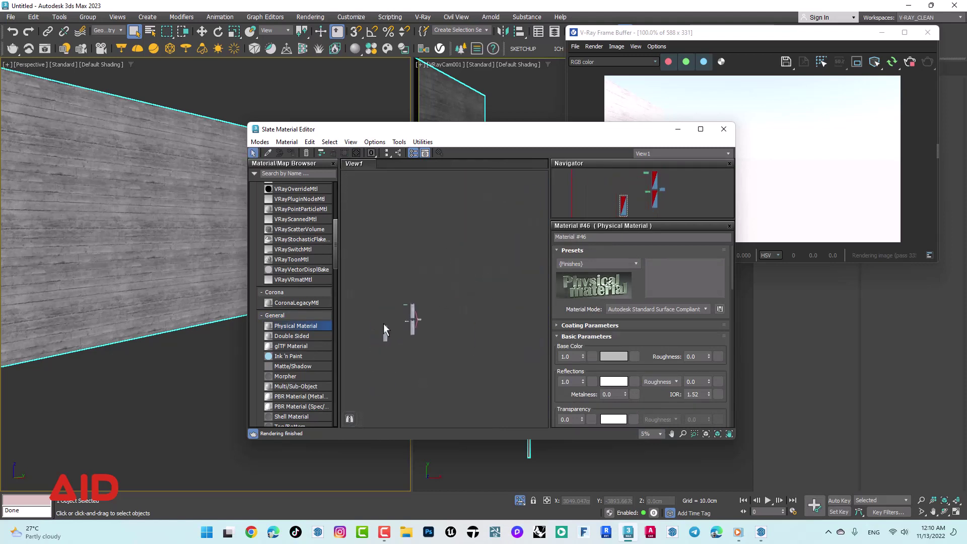
scroll(382, 324, up, 4)
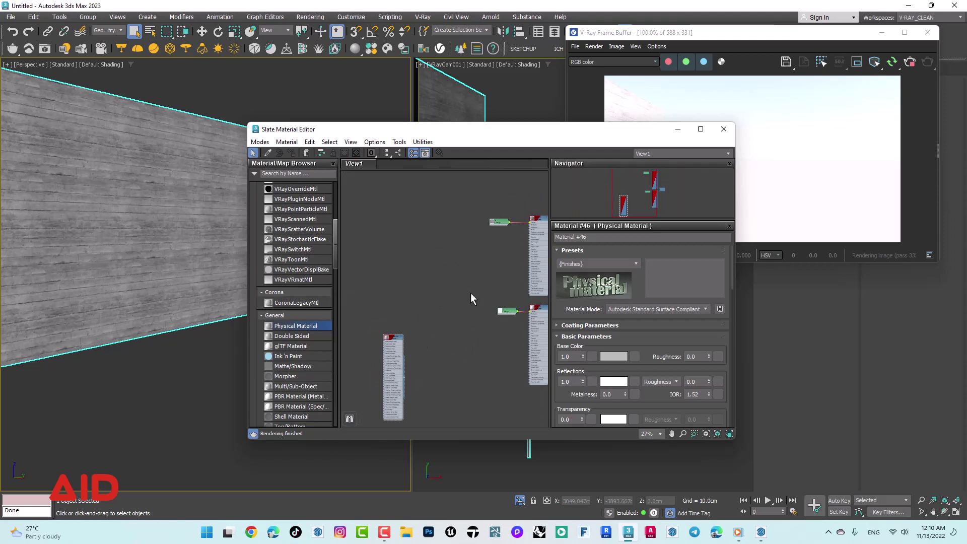
Copy the wall Bitmap node and wire it into Material #46's Base Weight Map.
double_click(494, 226)
drag(499, 238, 478, 239)
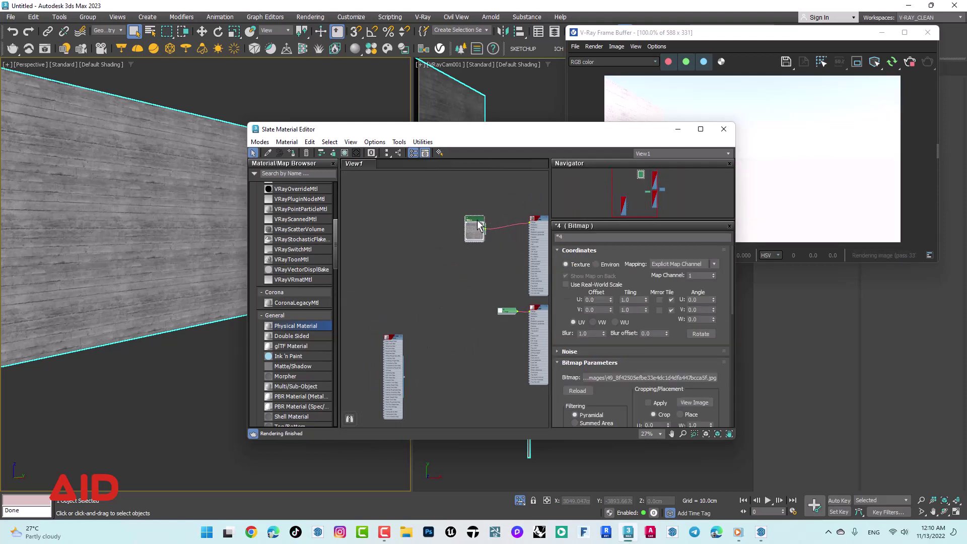
shift+drag(477, 226, 361, 349)
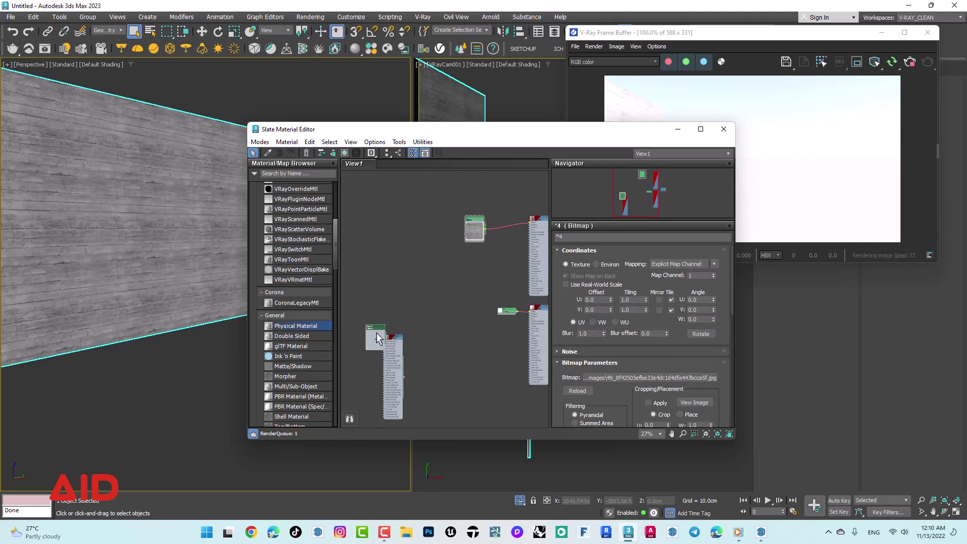
middle_drag(387, 357, 446, 320)
scroll(438, 321, up, 5)
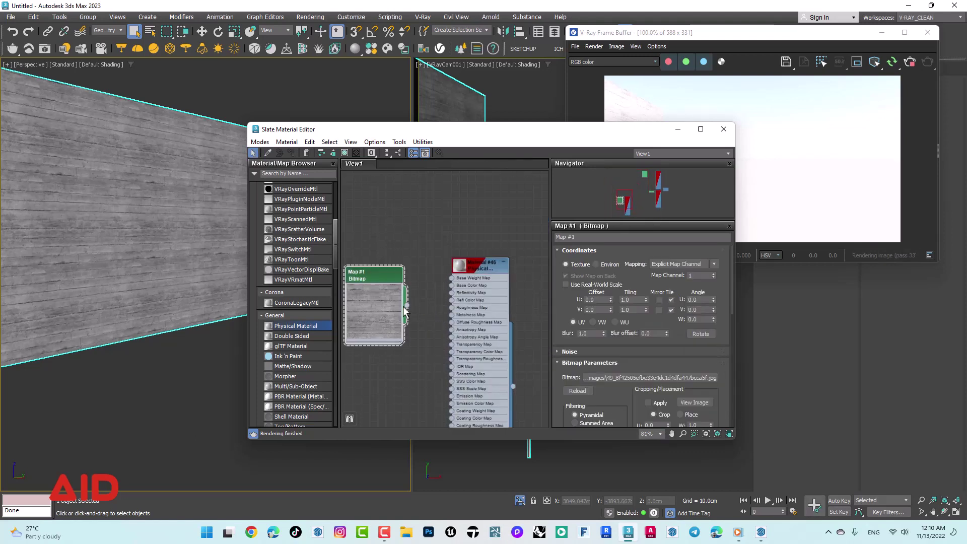
drag(406, 309, 451, 278)
middle_drag(455, 316, 440, 314)
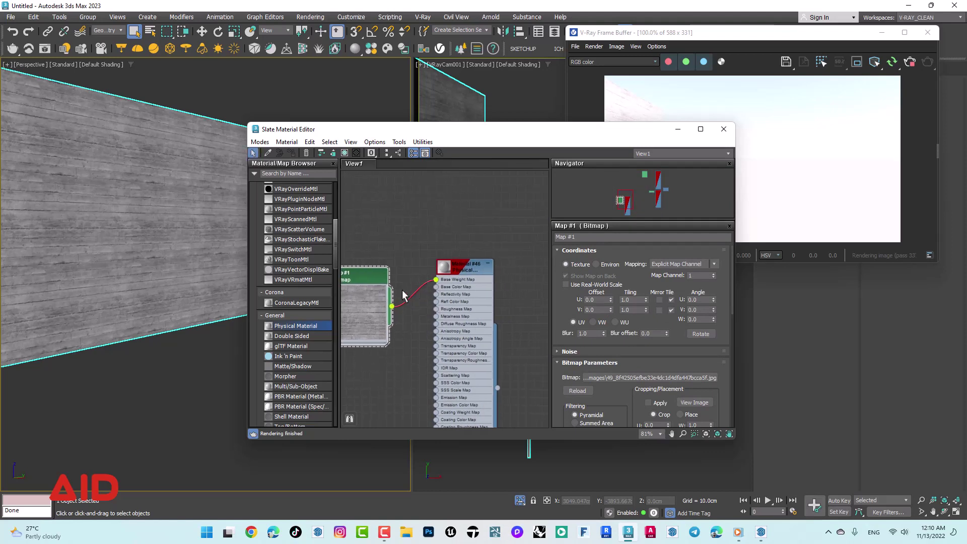
Change Material #46's type from Physical Material to VRayMtl.
double_click(463, 272)
right_click(462, 272)
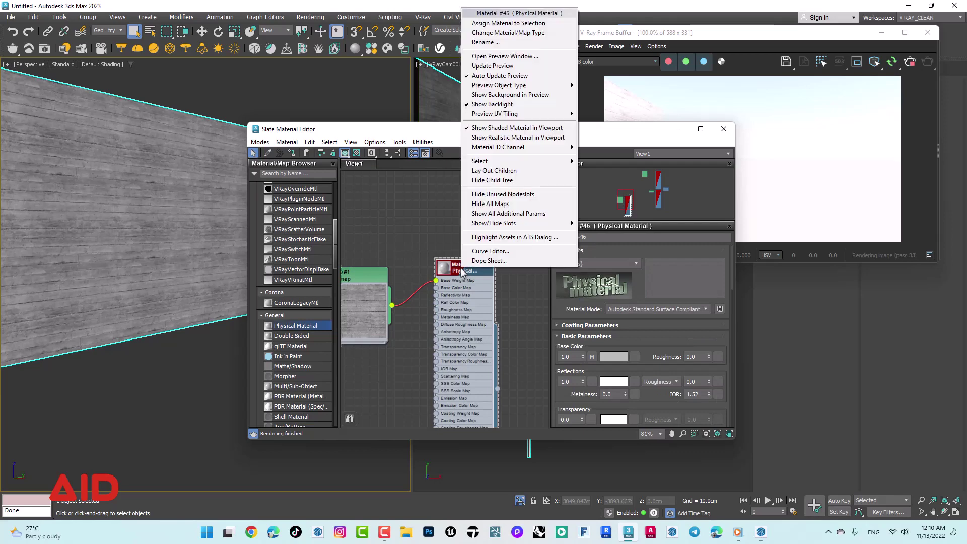
click(504, 33)
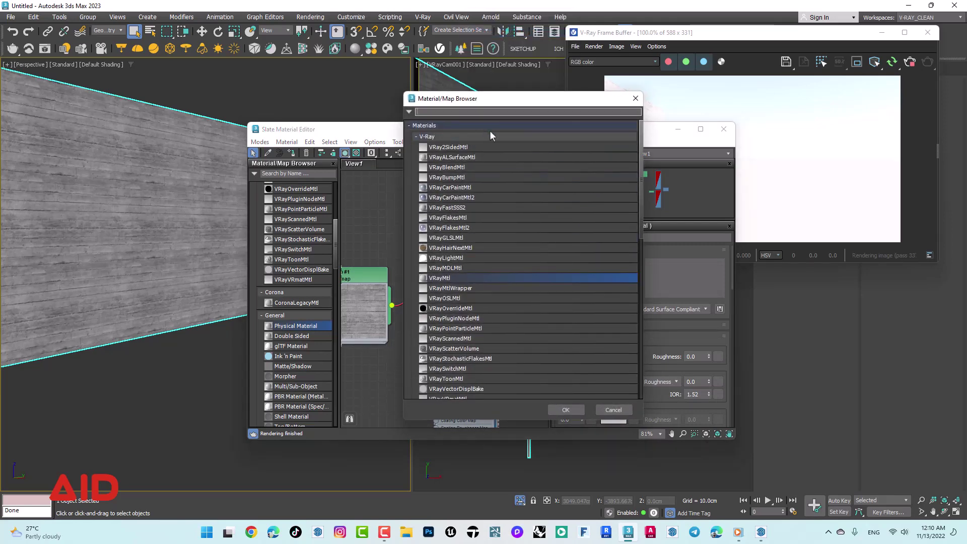
double_click(458, 276)
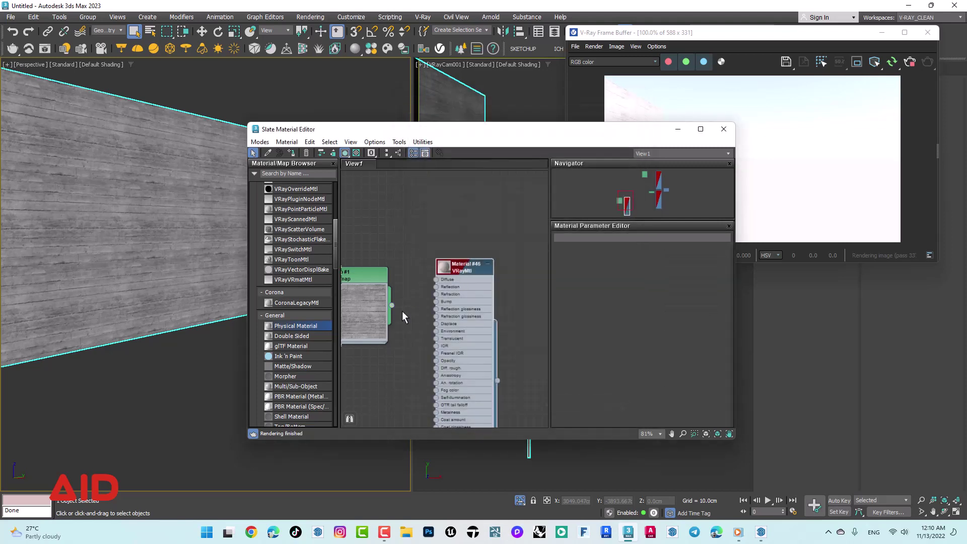
Inspect the new VRayMtl's parameters and preview sphere in the Slate node graph.
double_click(456, 268)
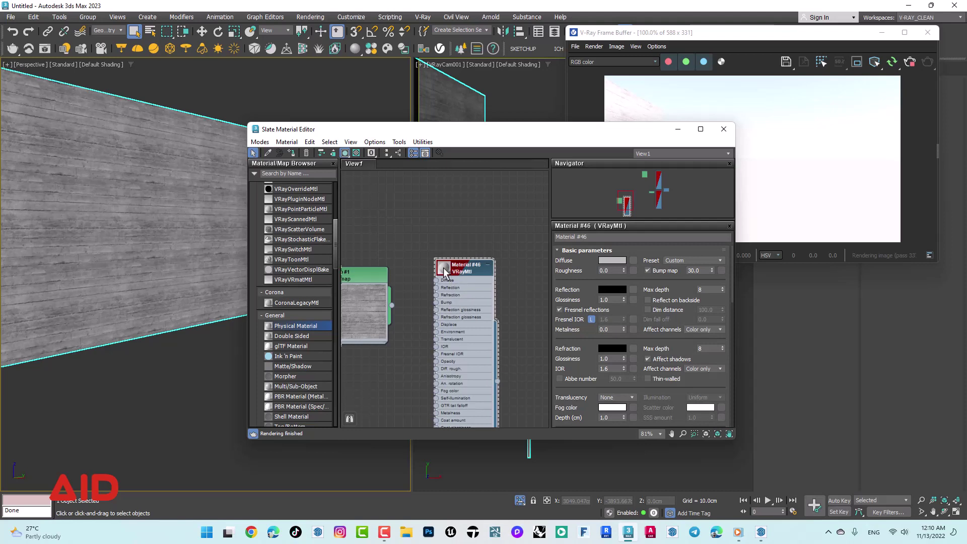
click(443, 272)
middle_drag(457, 281, 460, 252)
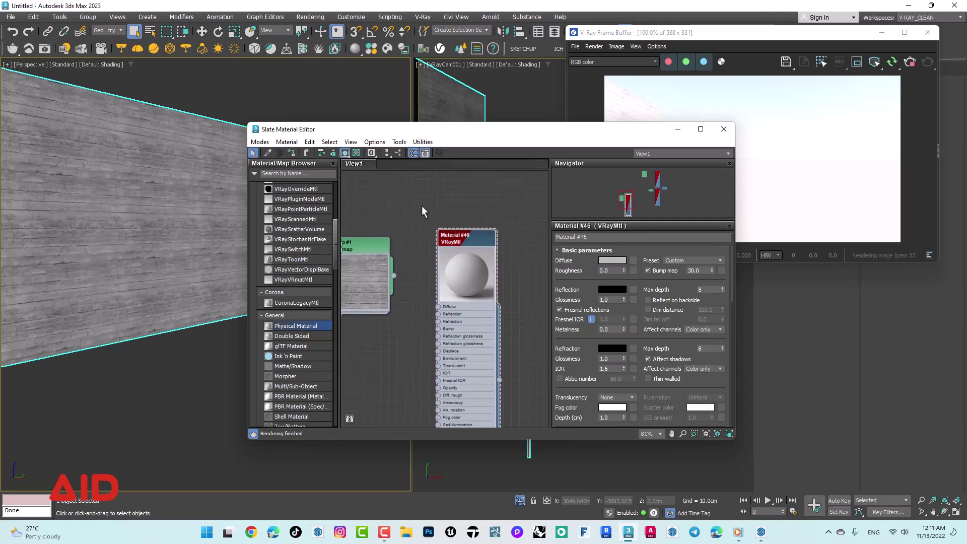
click(260, 142)
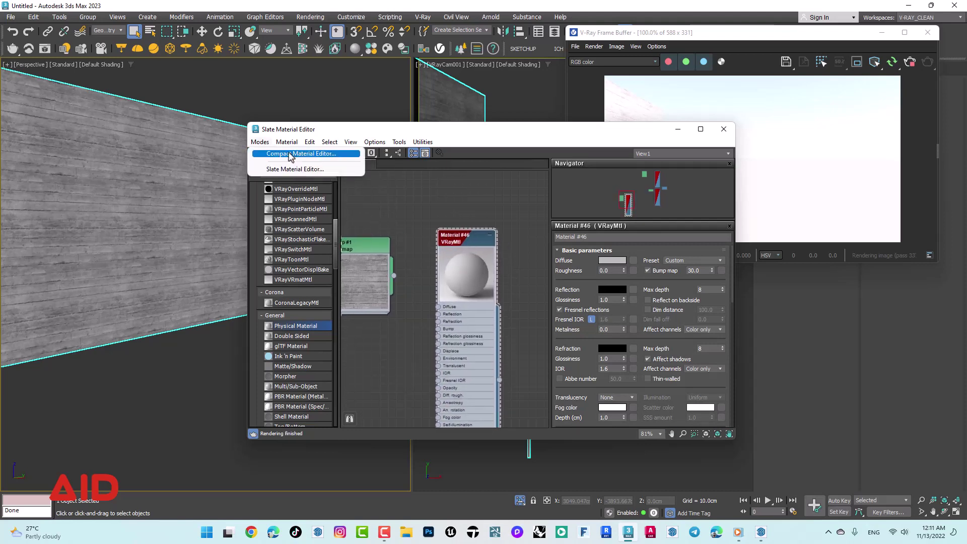
click(400, 187)
middle_drag(399, 276, 407, 267)
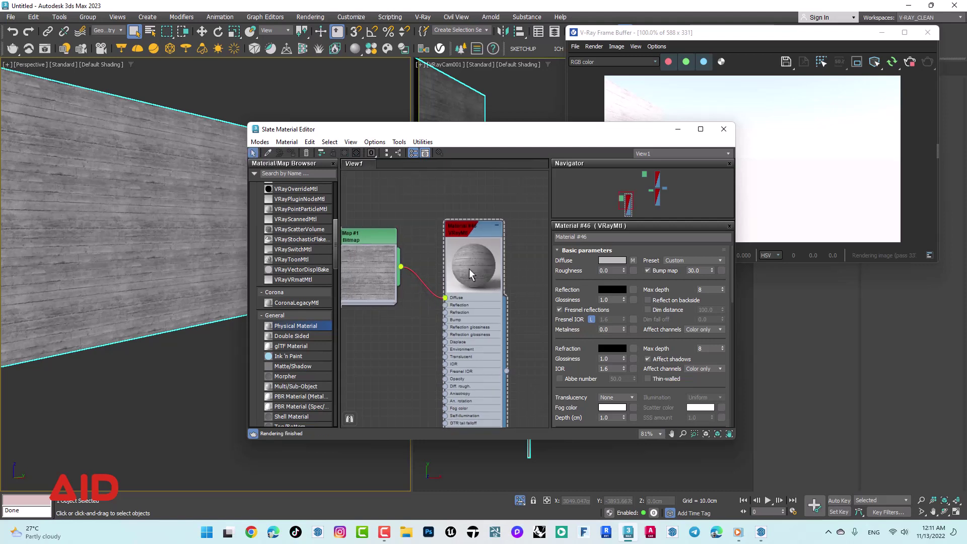
scroll(472, 267, down, 3)
scroll(449, 282, down, 3)
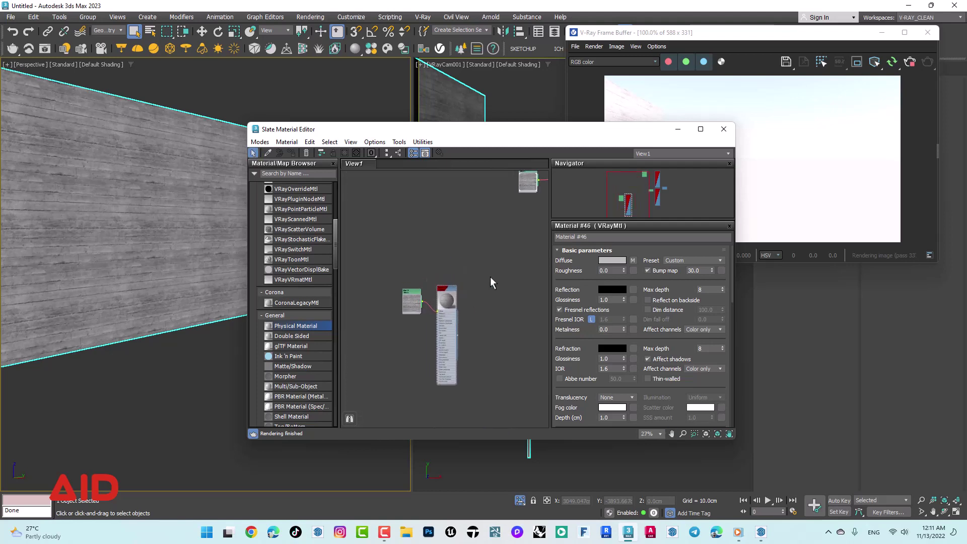
Delete the trial bitmap and material nodes from the node graph.
drag(479, 262, 406, 395)
key(Delete)
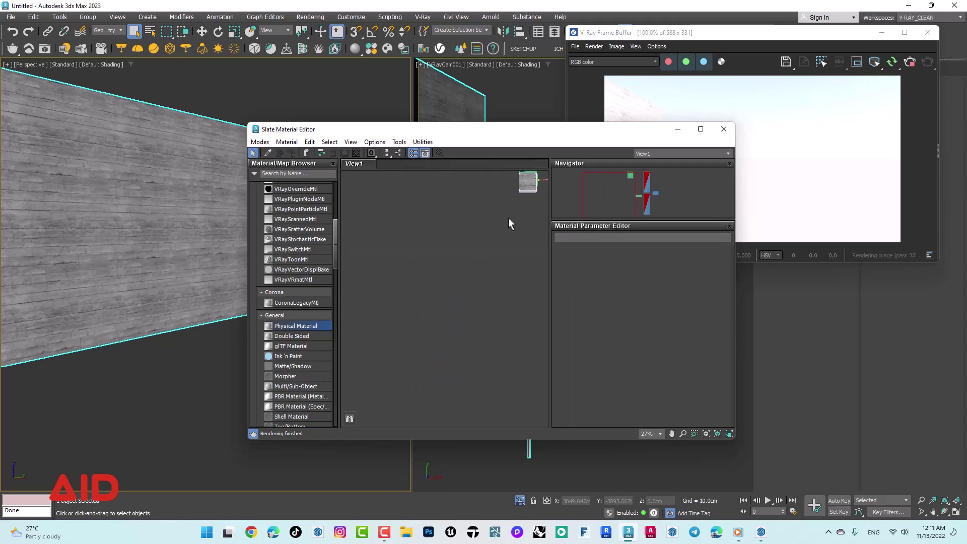
middle_drag(509, 218, 429, 267)
scroll(467, 259, up, 3)
Wire the wall texture Bitmap output into vray_*4's Reflection input.
double_click(469, 265)
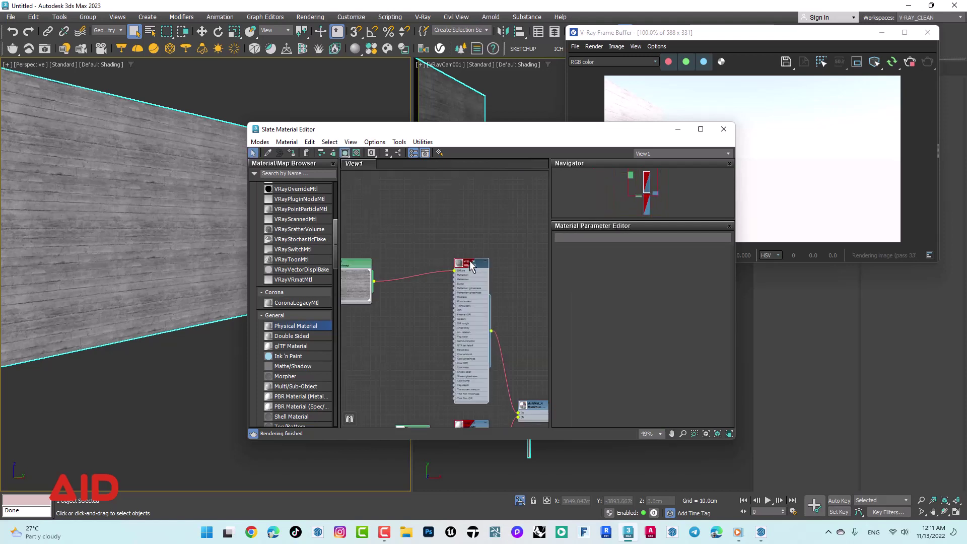
double_click(459, 265)
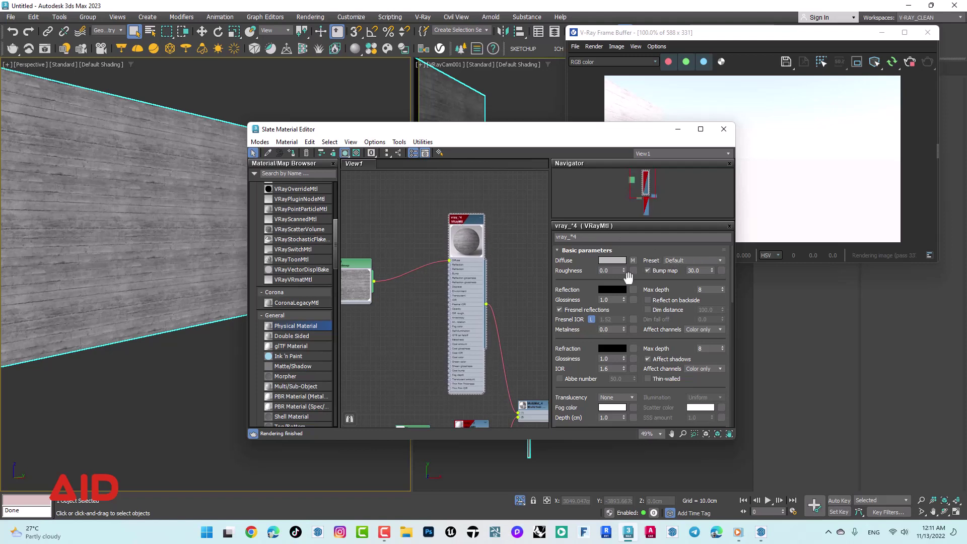
middle_drag(421, 316, 432, 296)
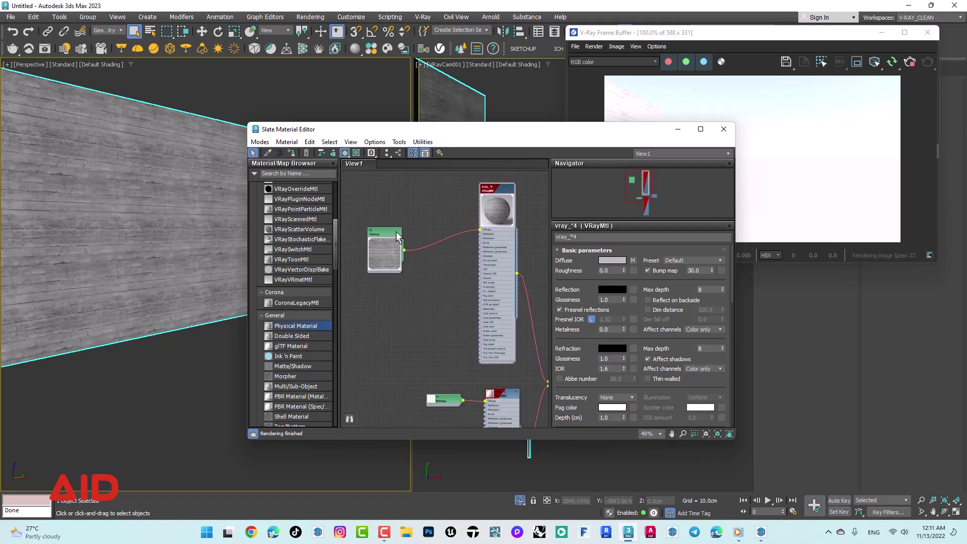
drag(398, 236, 383, 216)
scroll(448, 292, up, 3)
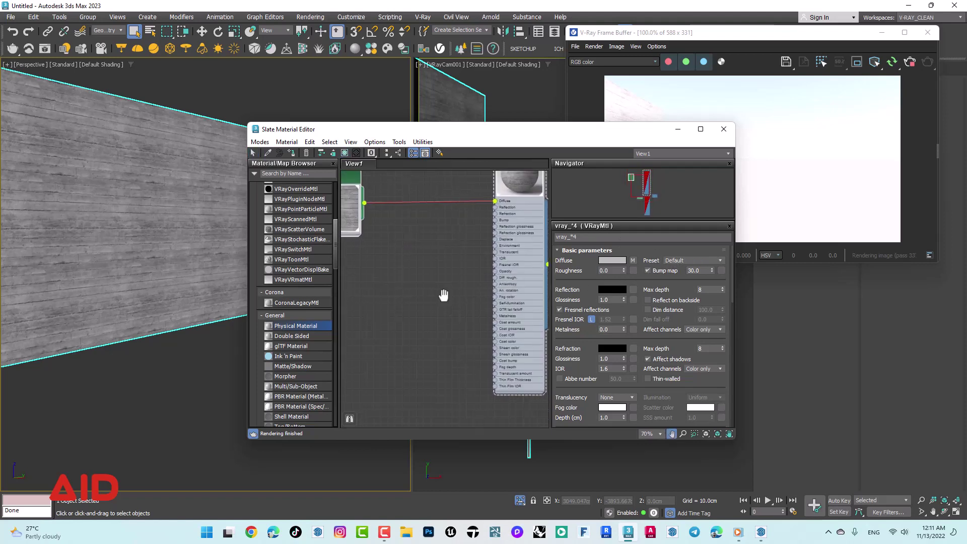
middle_drag(443, 294, 466, 300)
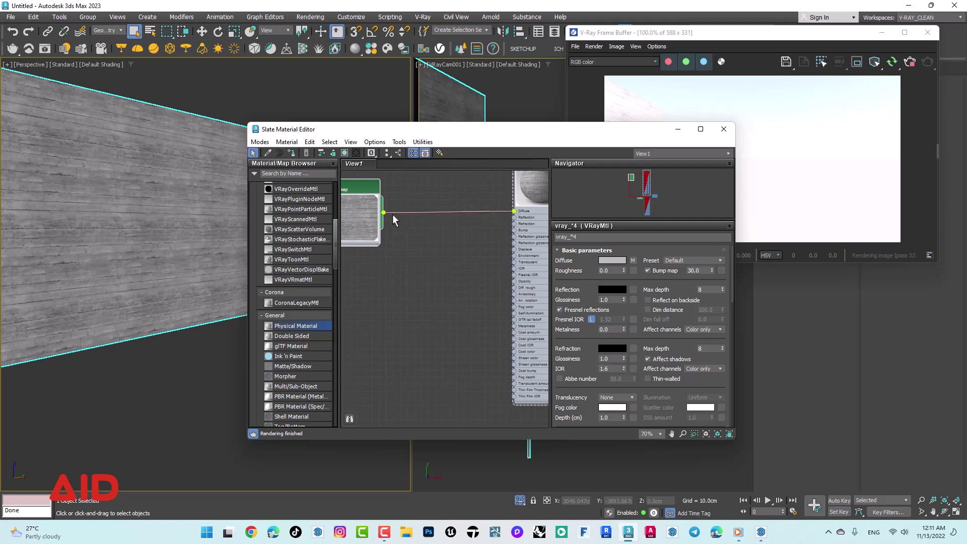
scroll(504, 221, up, 3)
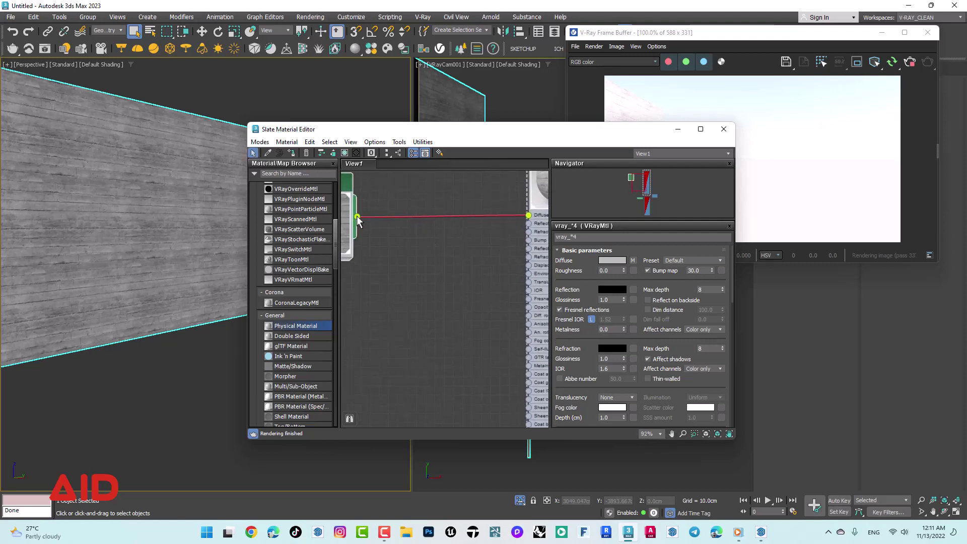
drag(471, 262, 529, 224)
middle_drag(500, 265, 470, 270)
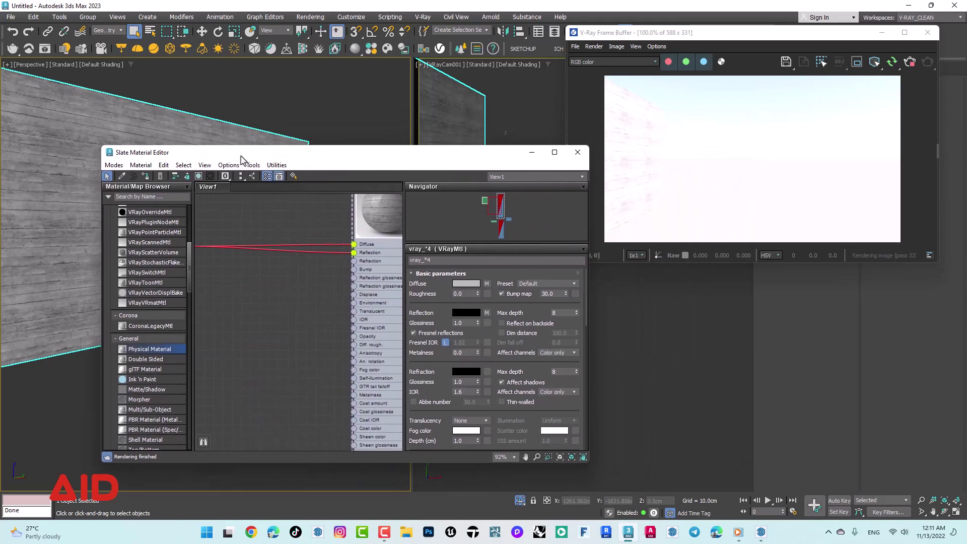
drag(387, 136, 239, 155)
Move the Slate Material Editor up-left and bring up the add-node menu's Maps > General list.
click(190, 130)
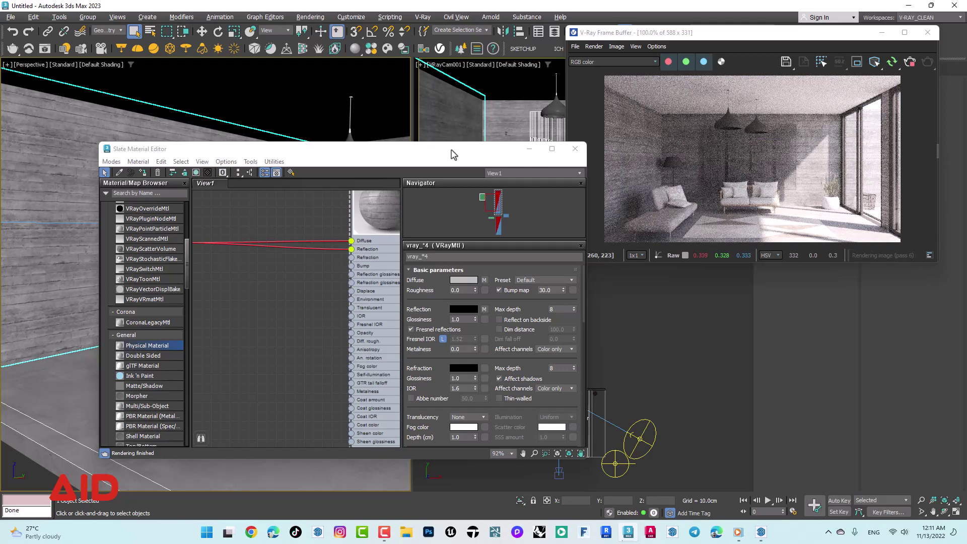
drag(452, 155, 386, 113)
mouse_move(166, 247)
middle_down()
mouse_move(308, 251)
mouse_move(249, 250)
middle_up()
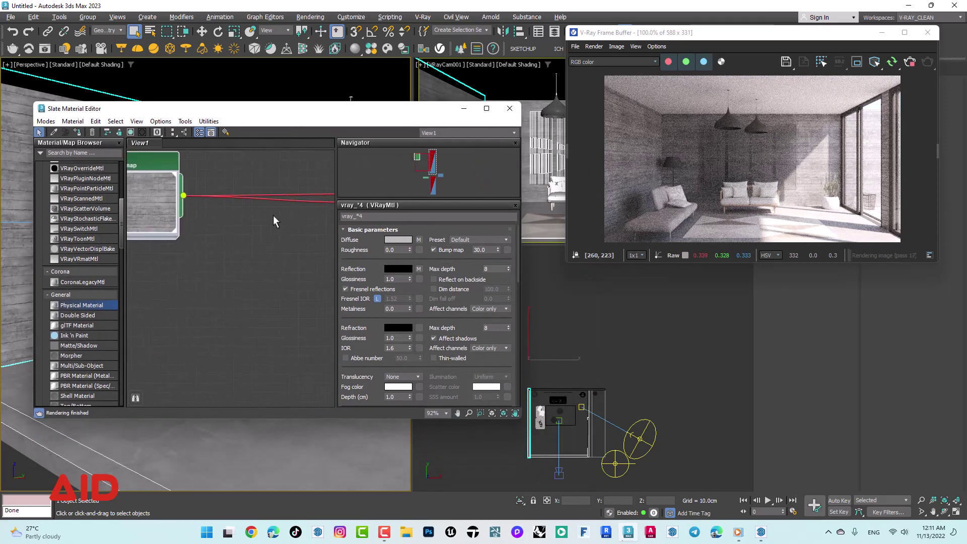
right_click(227, 260)
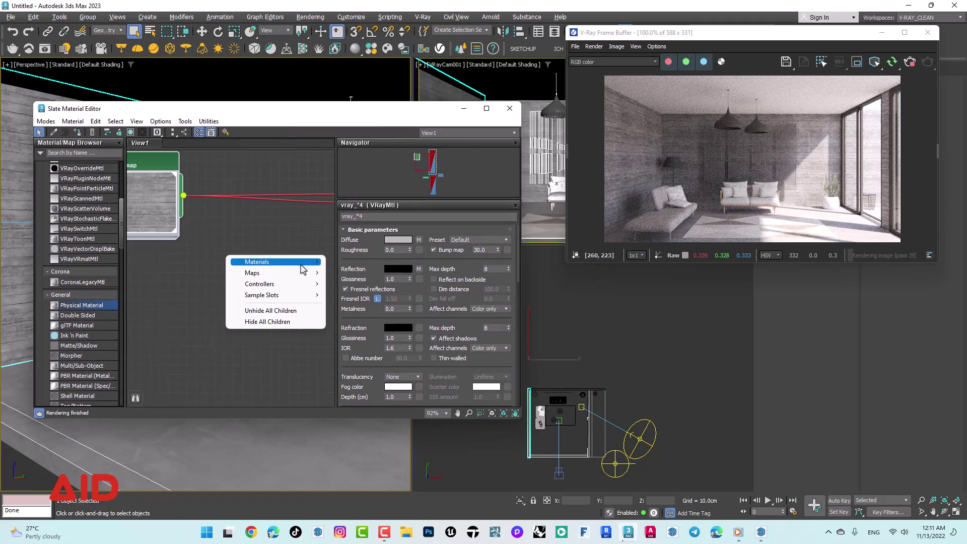
mouse_move(252, 273)
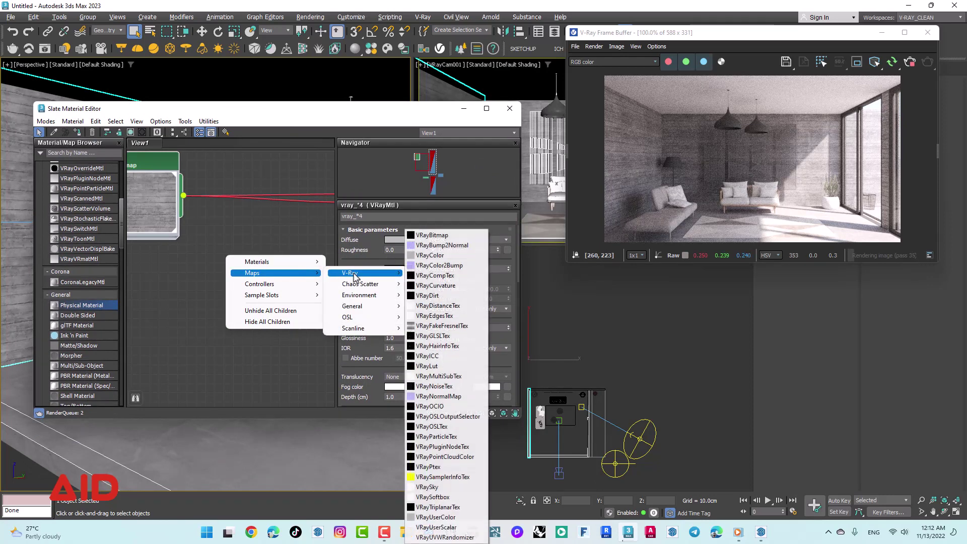
mouse_move(361, 306)
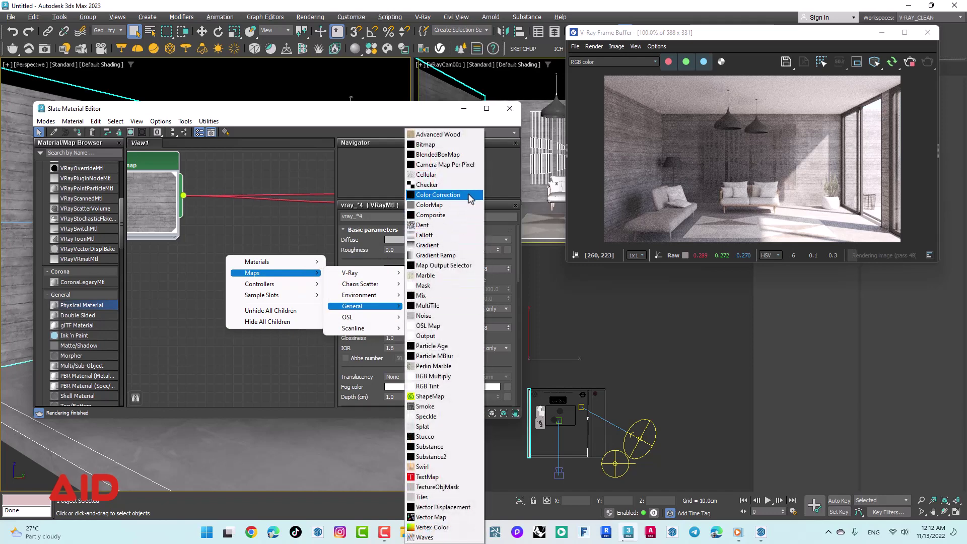
Add a Color Correction map and route the wall bitmap through it into the material.
click(273, 282)
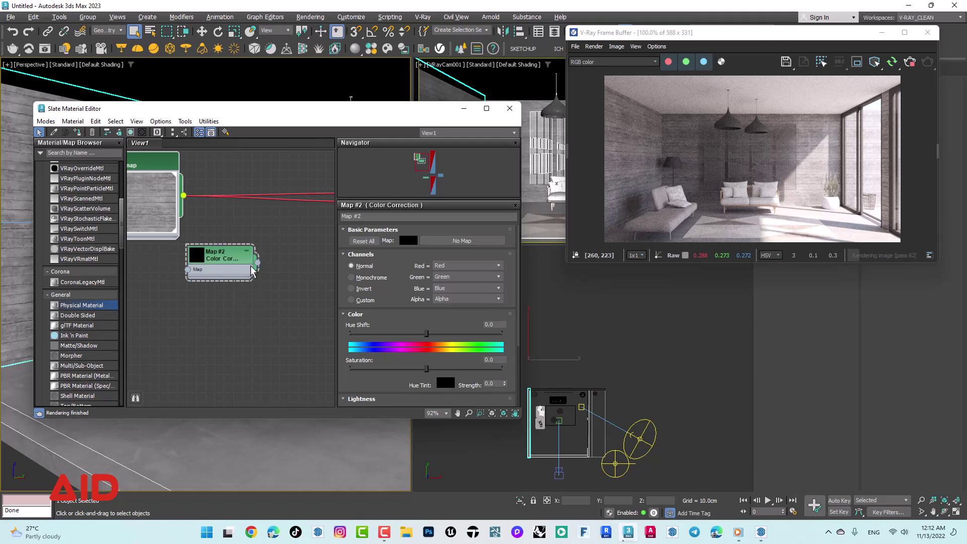
drag(226, 259, 254, 249)
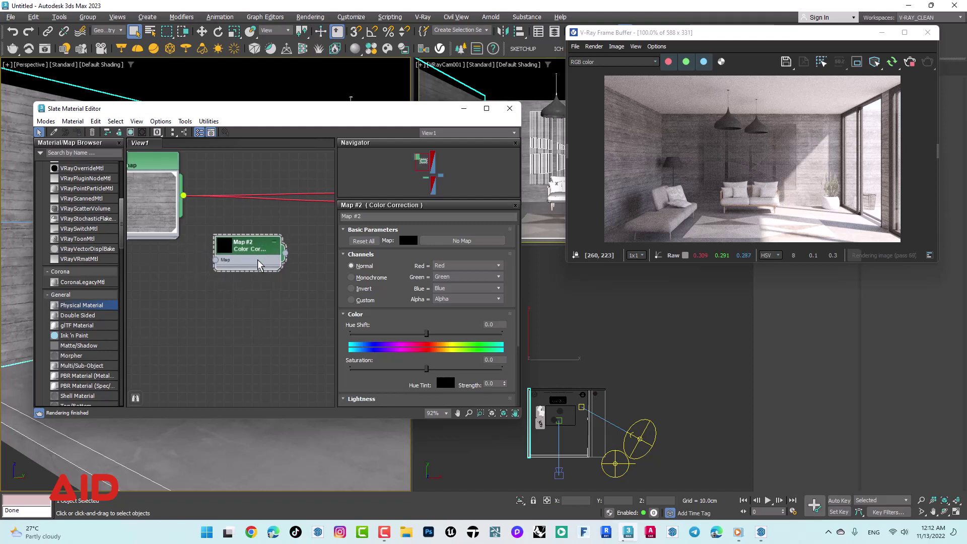
right_click(183, 323)
mouse_move(208, 334)
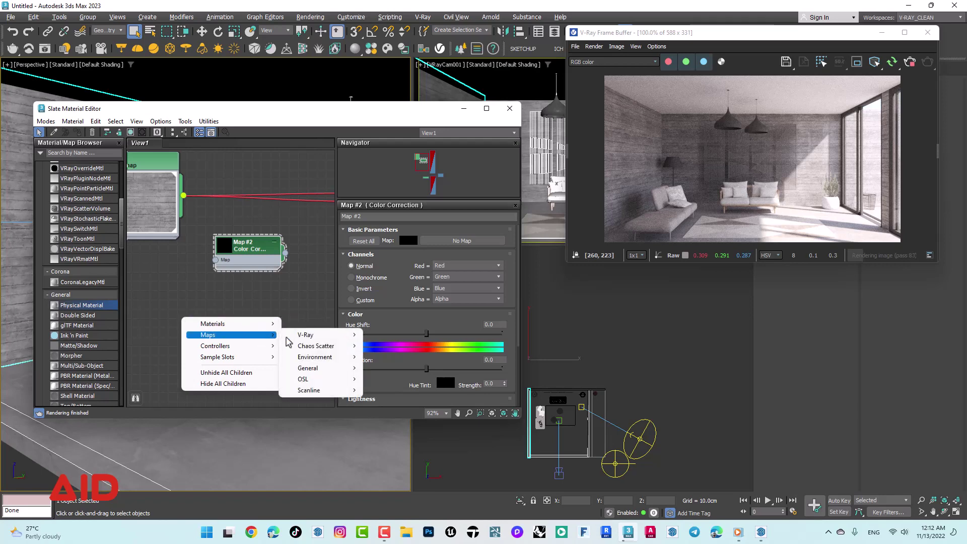
mouse_move(307, 334)
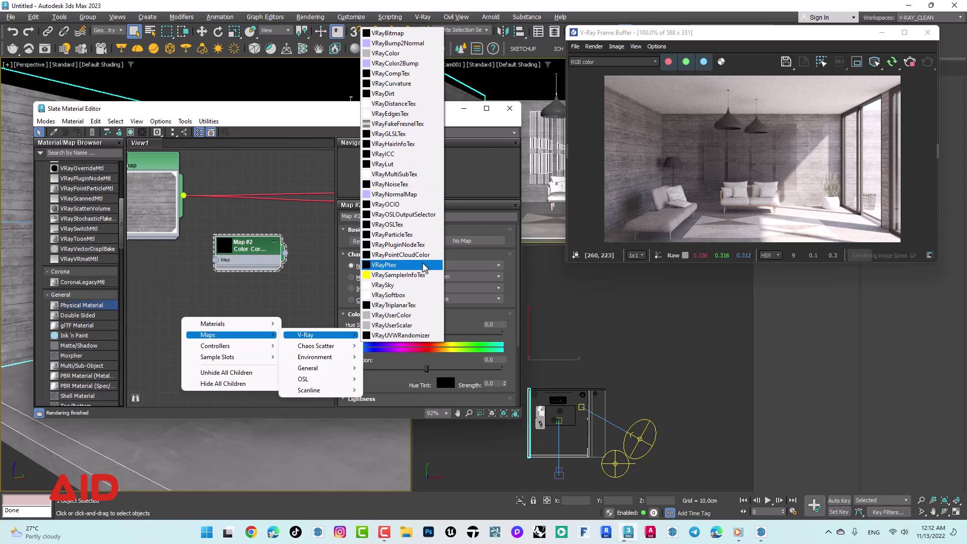
click(262, 284)
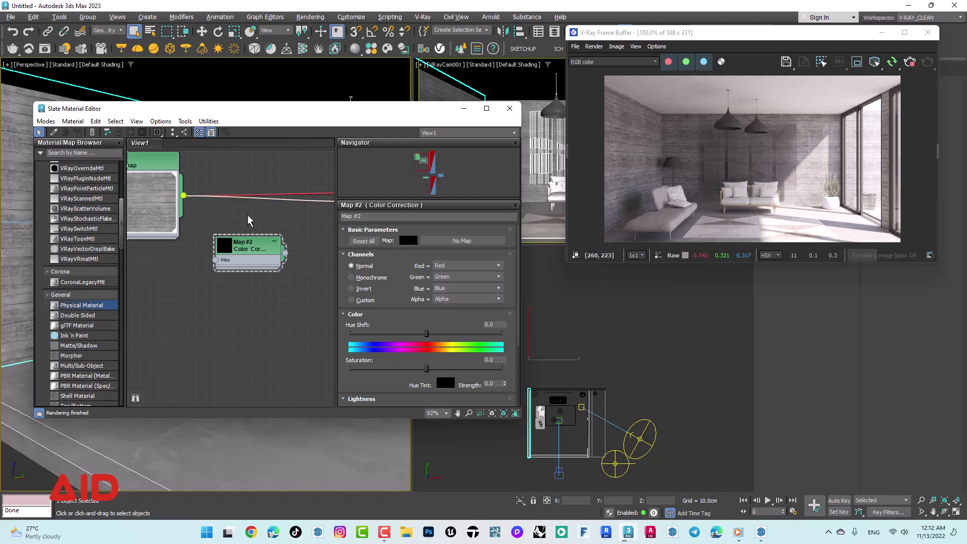
middle_drag(244, 253, 194, 306)
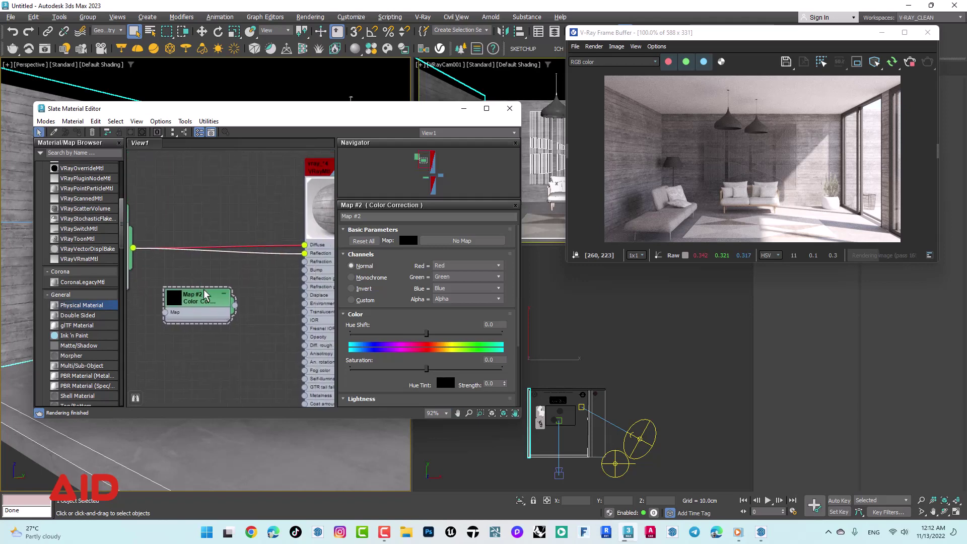
mouse_move(214, 302)
mouse_down()
mouse_move(261, 259)
mouse_move(244, 315)
mouse_up()
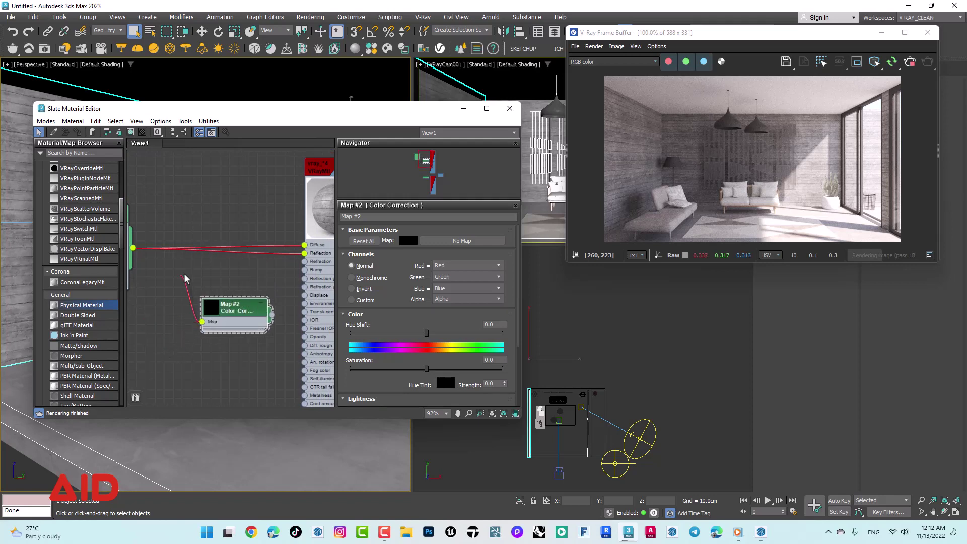
mouse_move(229, 247)
mouse_down()
mouse_move(235, 302)
mouse_move(224, 289)
mouse_move(217, 295)
mouse_up()
double_click(199, 302)
middle_drag(200, 258, 253, 240)
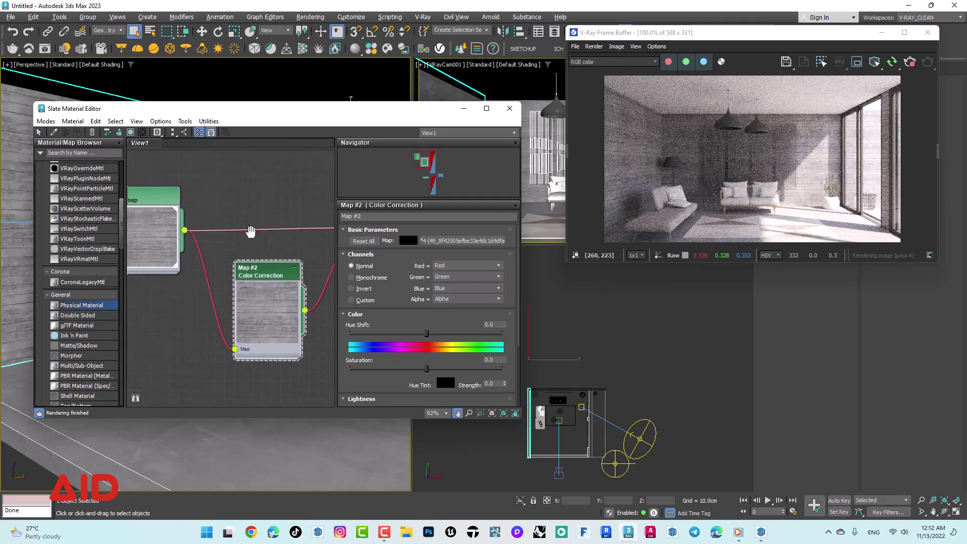
drag(179, 212, 160, 221)
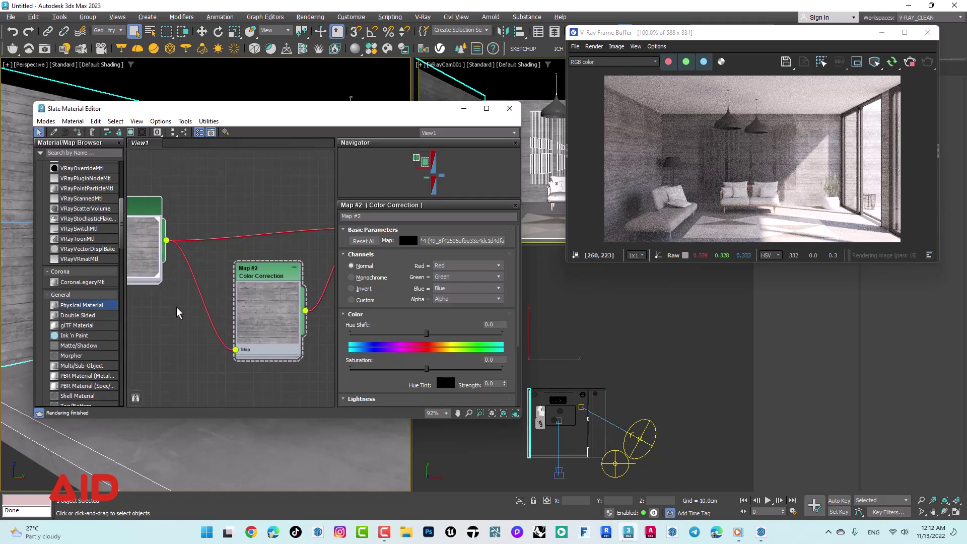
middle_drag(324, 307, 252, 309)
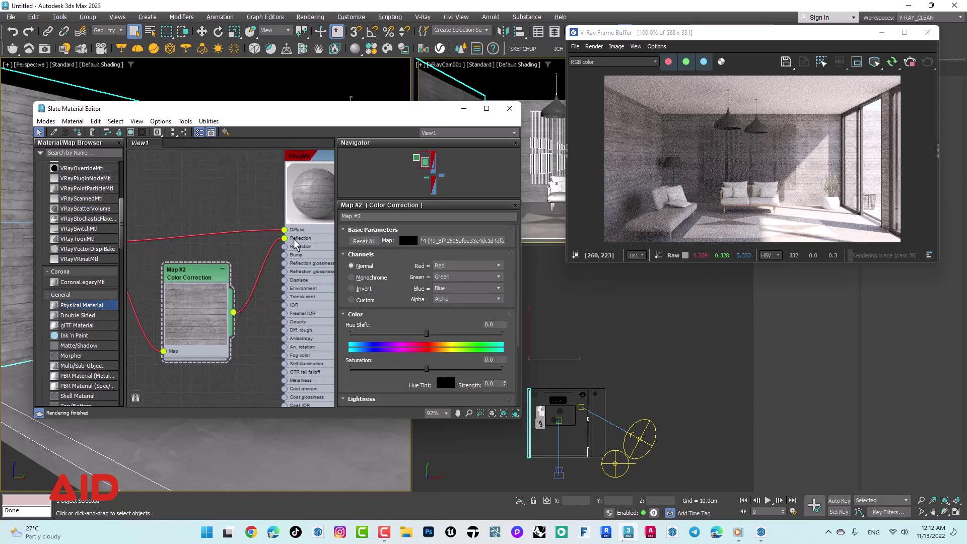
Set Map #2's Channels to Monochrome and raise Lightness Contrast to about 45.5.
click(197, 281)
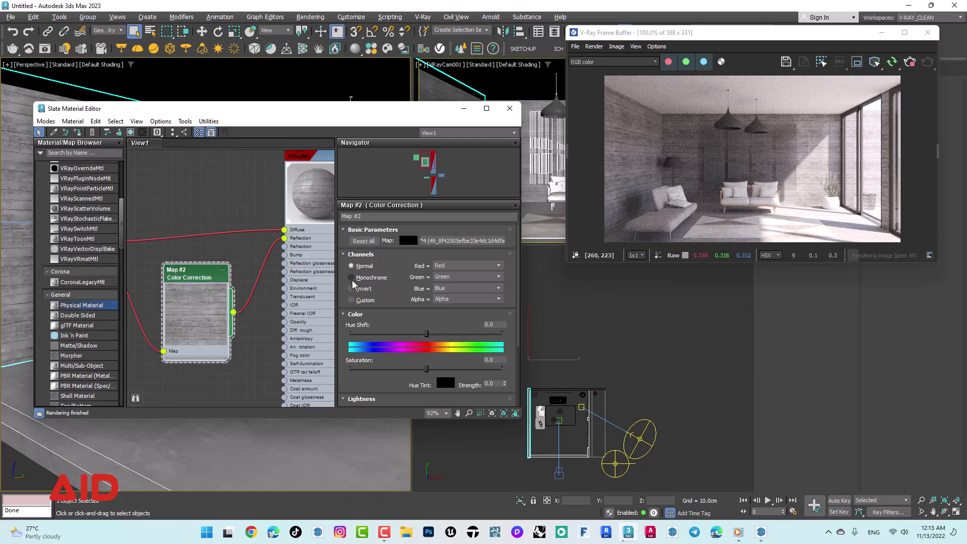
click(352, 278)
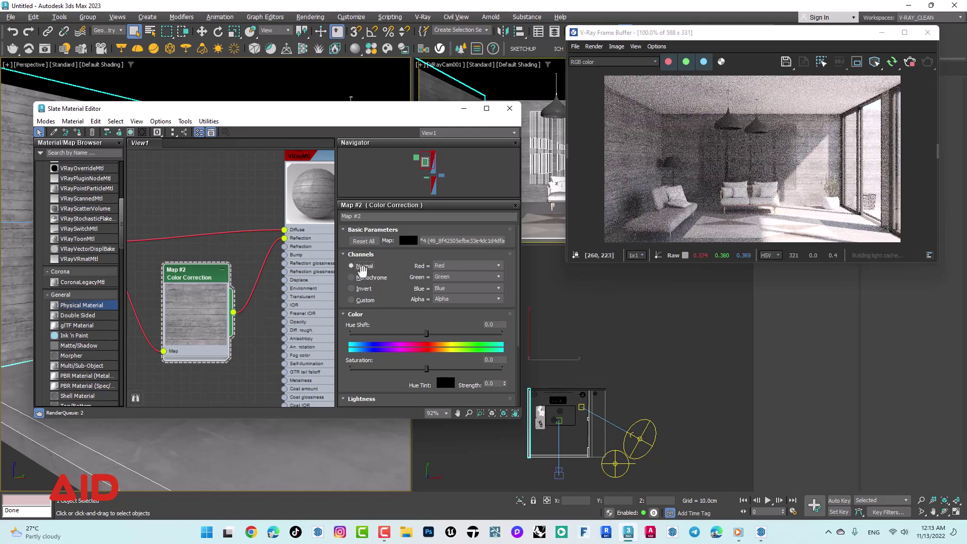
click(354, 266)
click(361, 278)
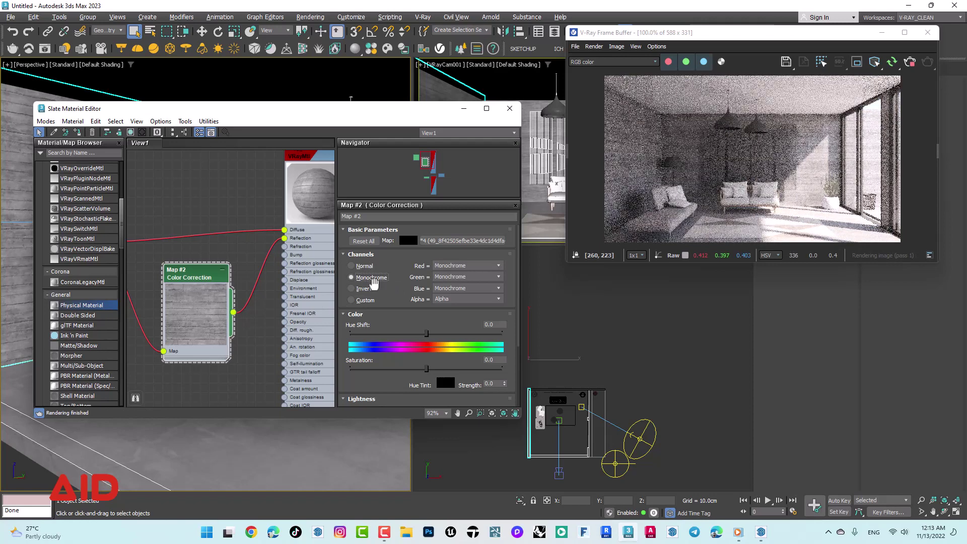
drag(382, 286, 378, 254)
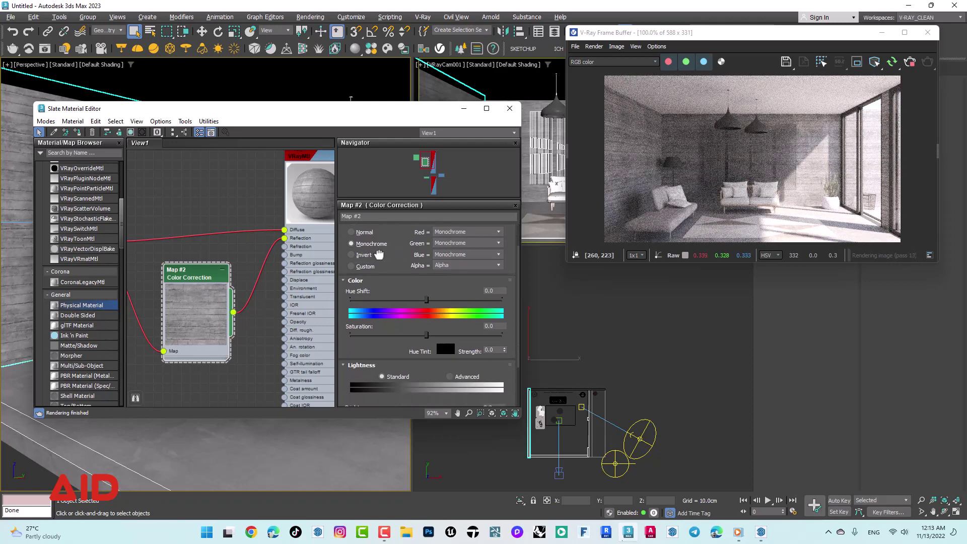
drag(378, 254, 395, 231)
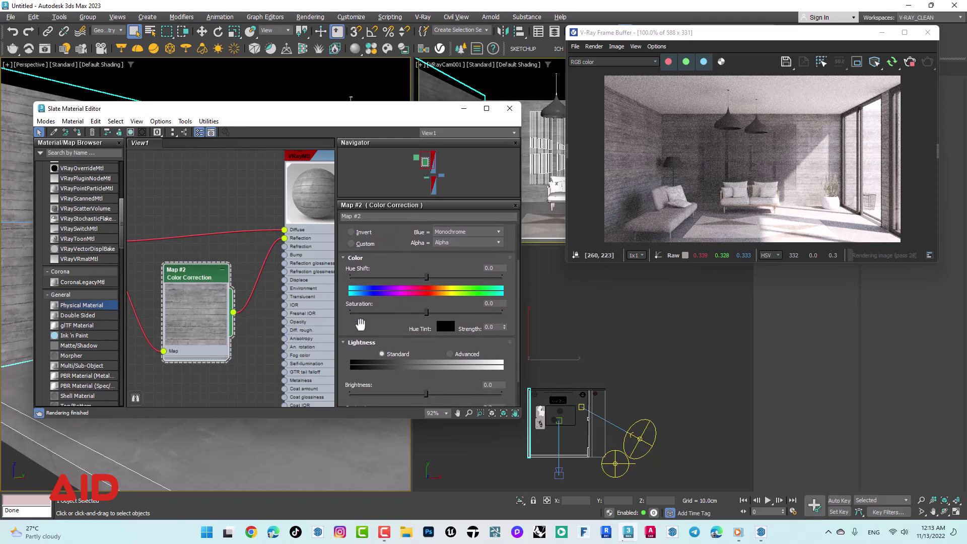
drag(363, 314, 374, 281)
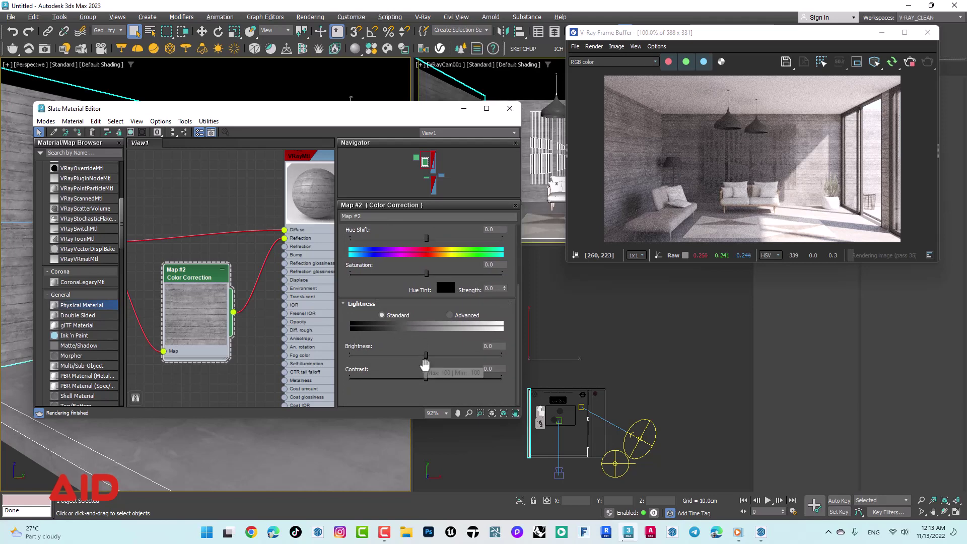
drag(428, 384, 457, 379)
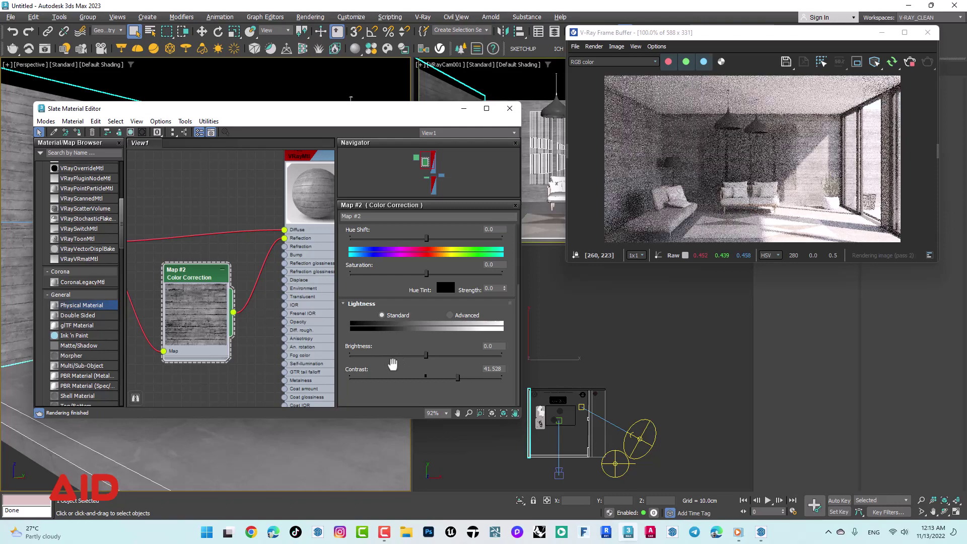
drag(457, 379, 461, 379)
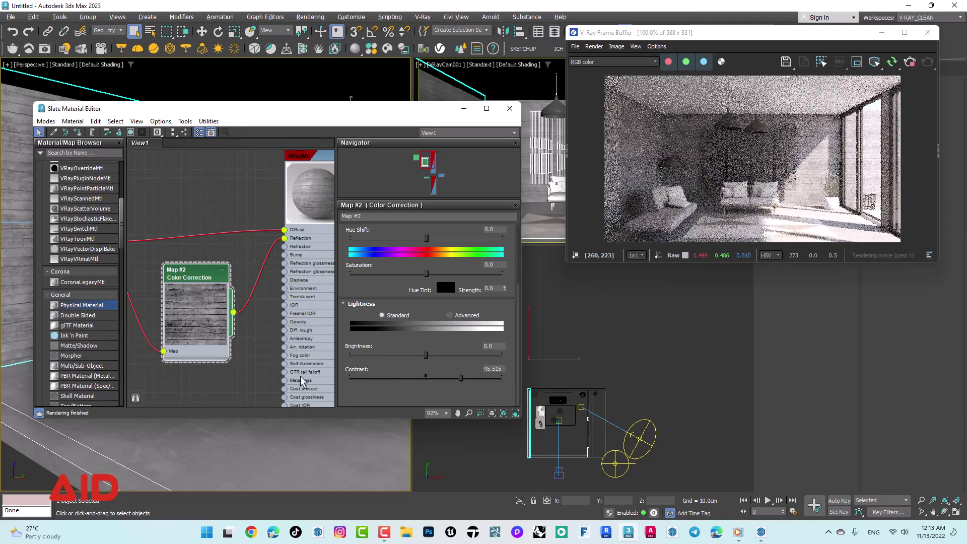
scroll(302, 352, down, 2)
scroll(252, 327, down, 2)
scroll(225, 315, down, 2)
middle_drag(225, 316, 232, 301)
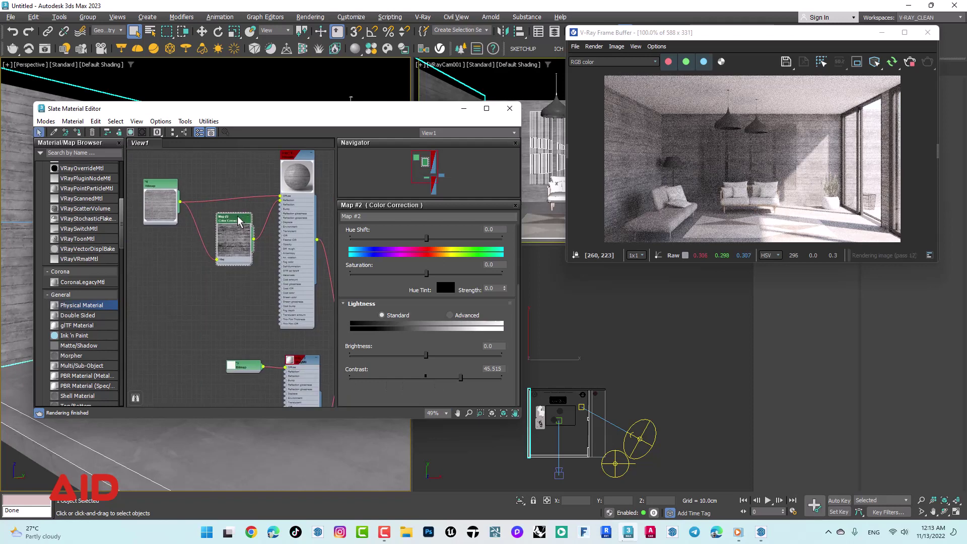
Create a second Color Correction map, Map #3, from the wall bitmap's output.
right_click(249, 294)
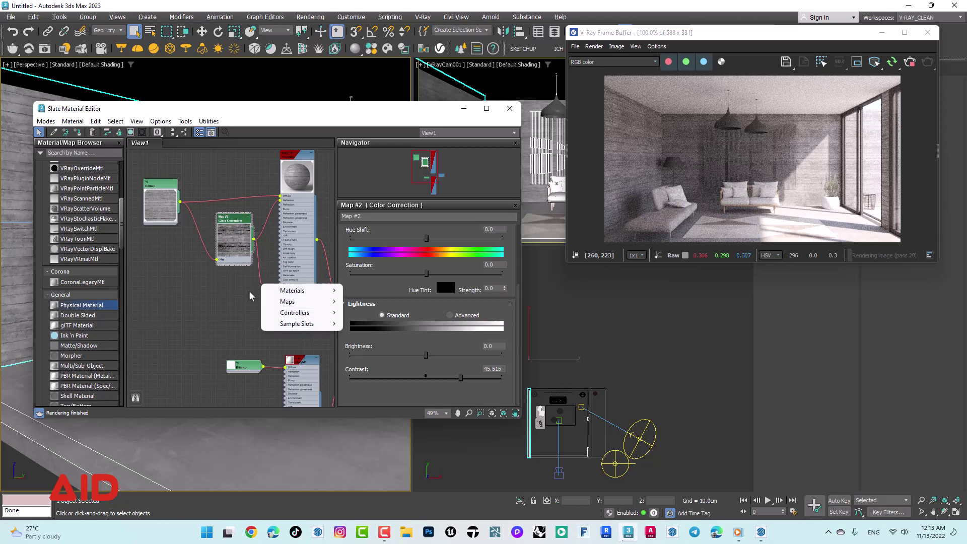
click(247, 297)
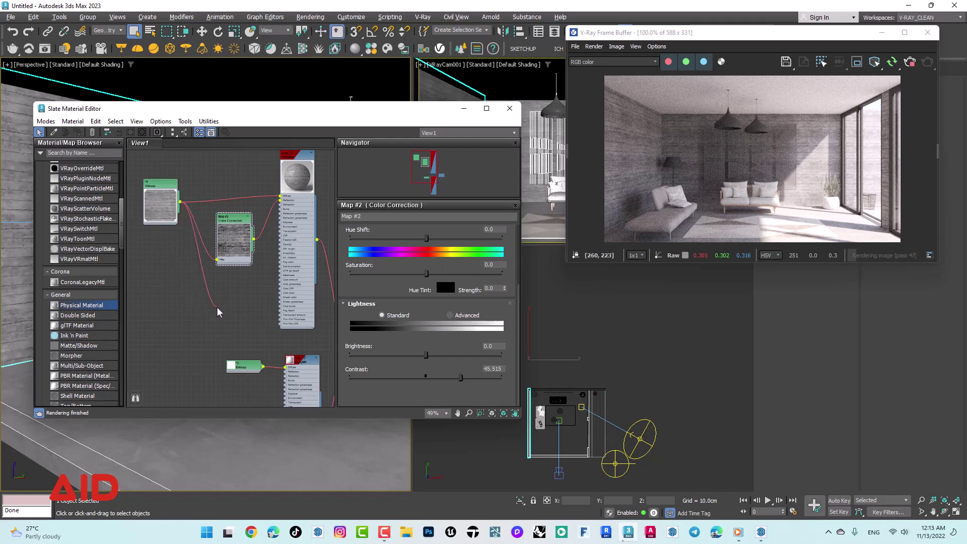
drag(171, 257, 218, 312)
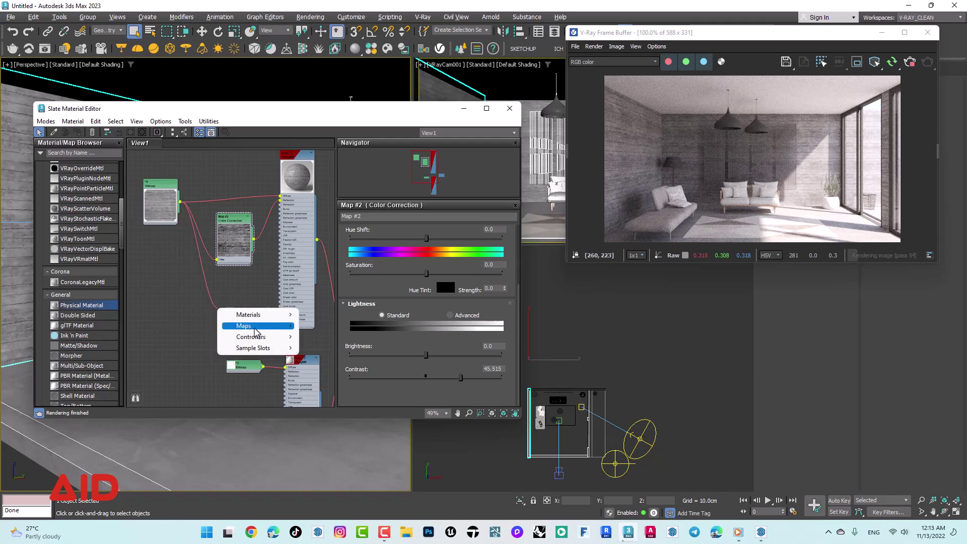
mouse_move(243, 325)
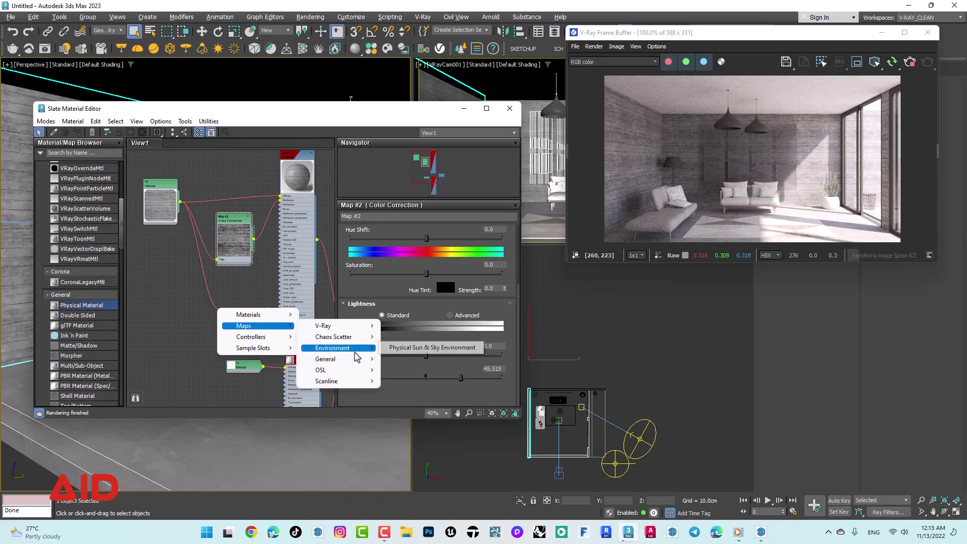
mouse_move(337, 359)
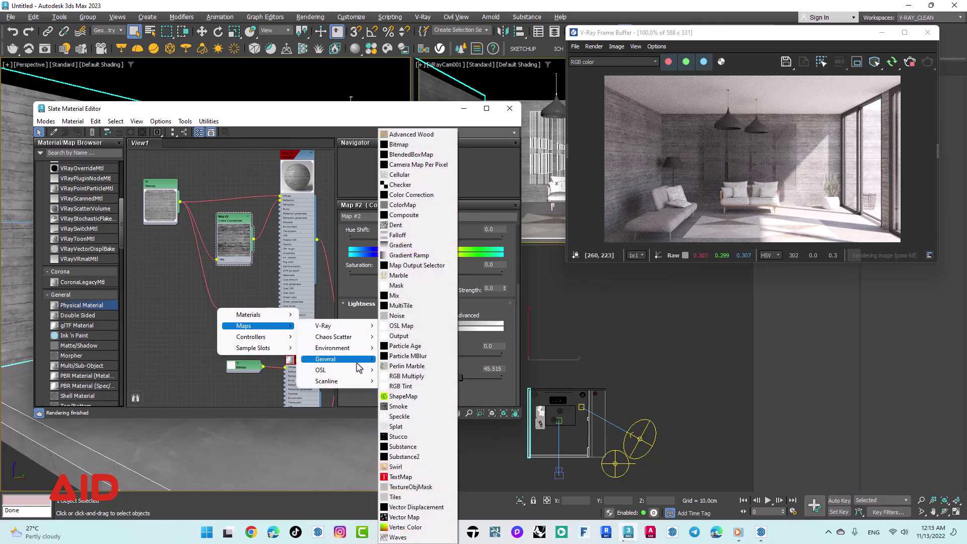
click(427, 200)
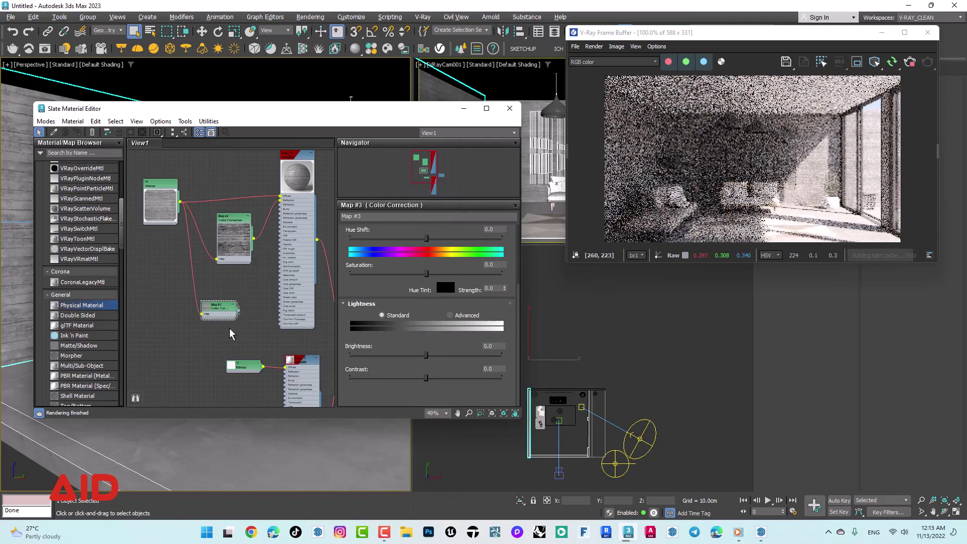
Connect Map #3 to vray_*4's Bump input.
scroll(222, 327, up, 3)
scroll(191, 325, up, 3)
scroll(150, 321, up, 2)
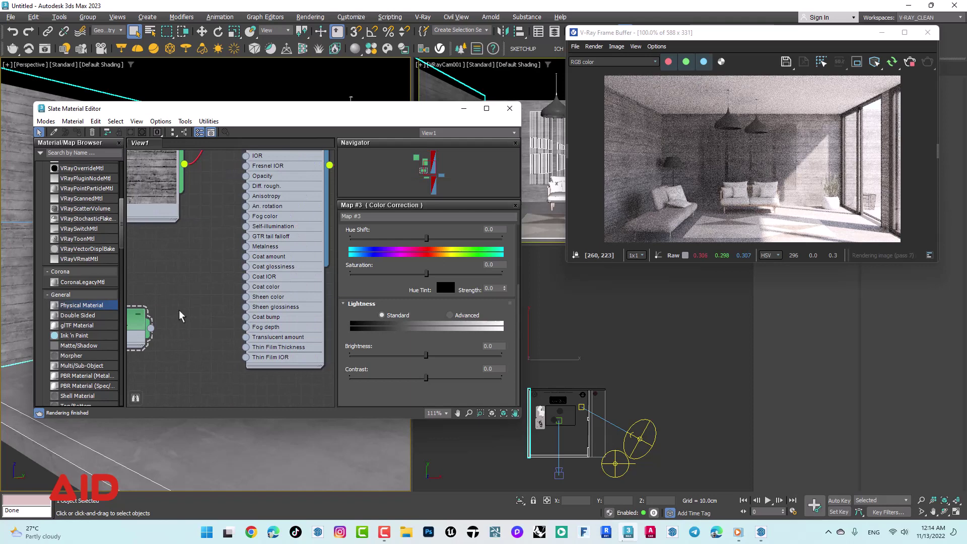
mouse_move(103, 321)
middle_down()
mouse_move(181, 326)
mouse_move(143, 359)
middle_up()
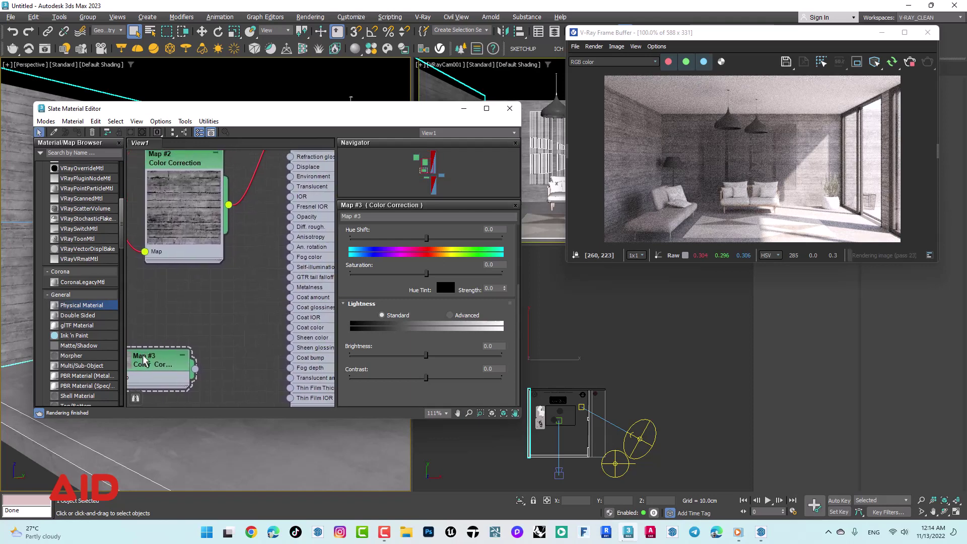
scroll(250, 269, down, 1)
middle_drag(225, 318, 220, 332)
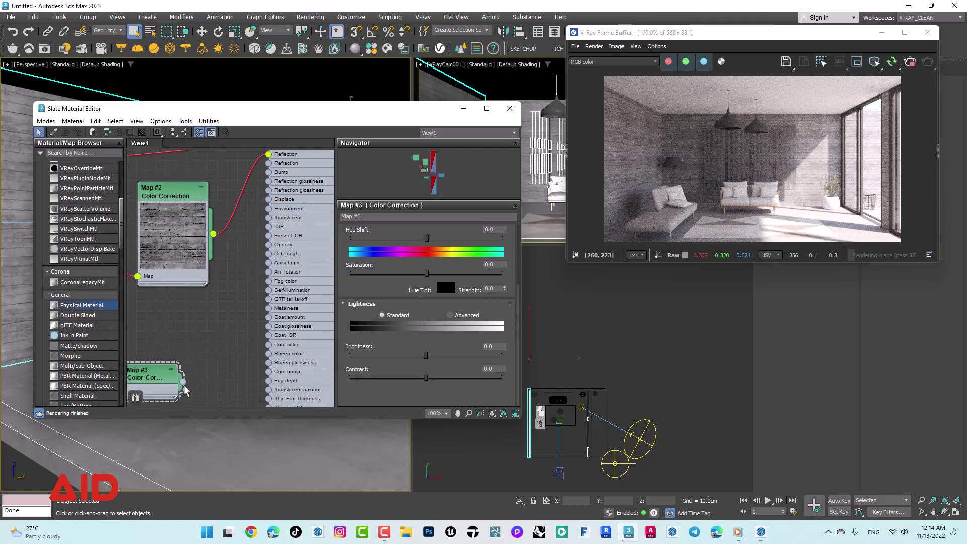
drag(183, 384, 271, 173)
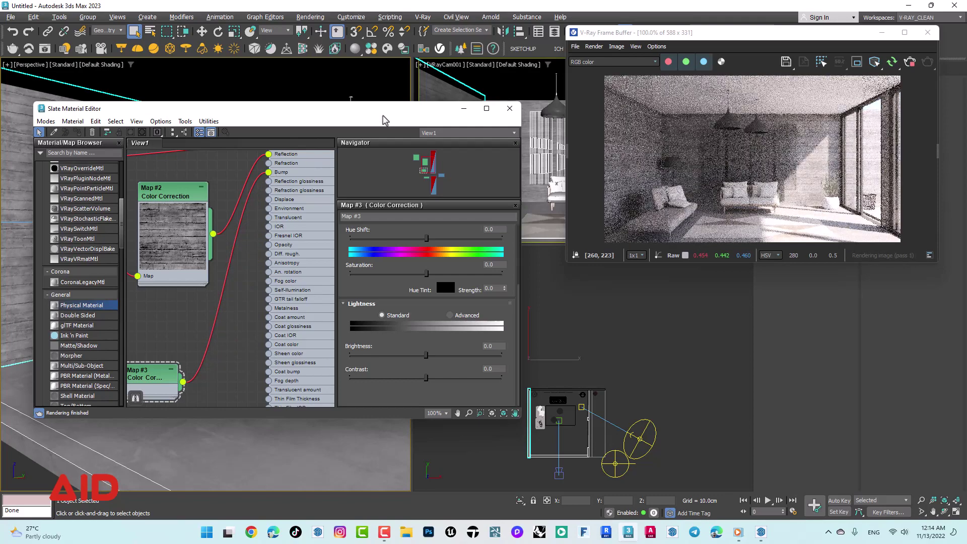
drag(381, 113, 321, 108)
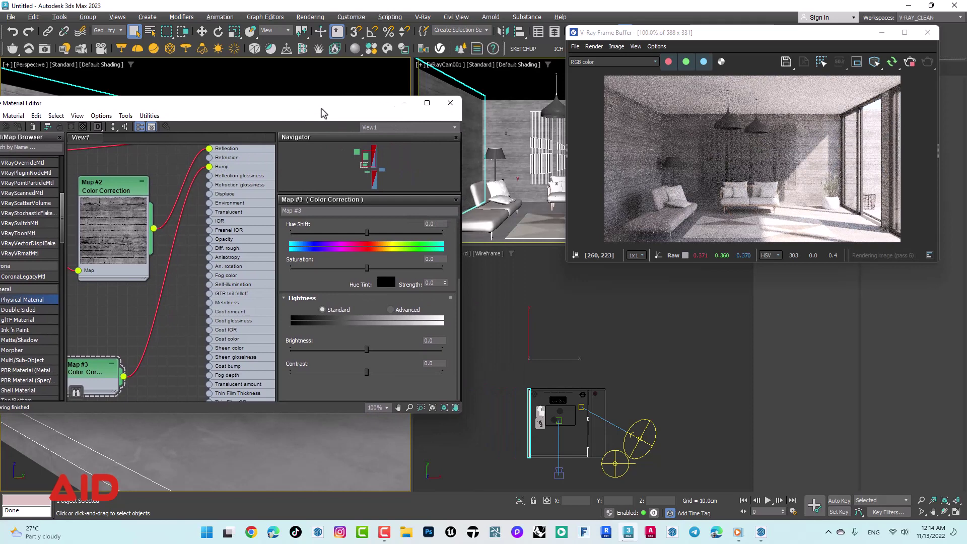
scroll(200, 280, down, 3)
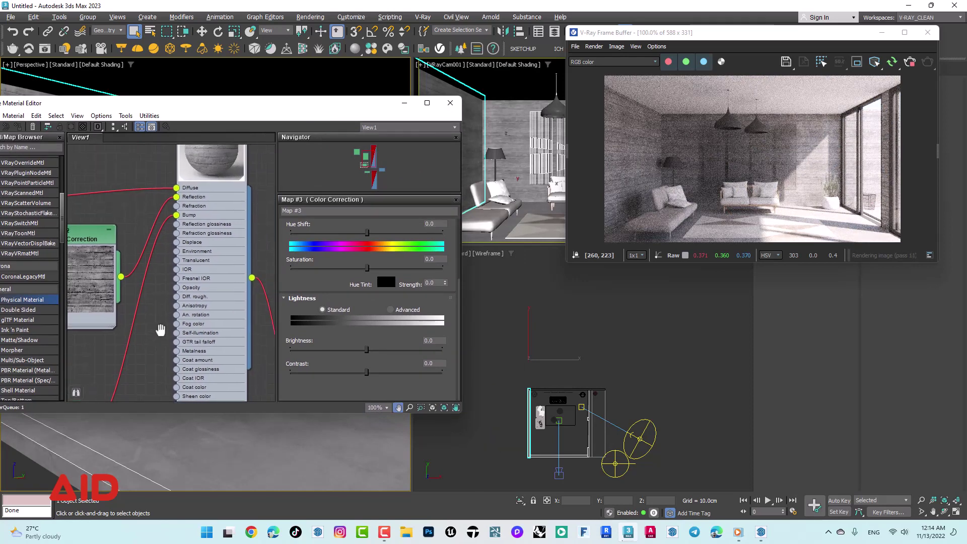
middle_drag(200, 280, 219, 272)
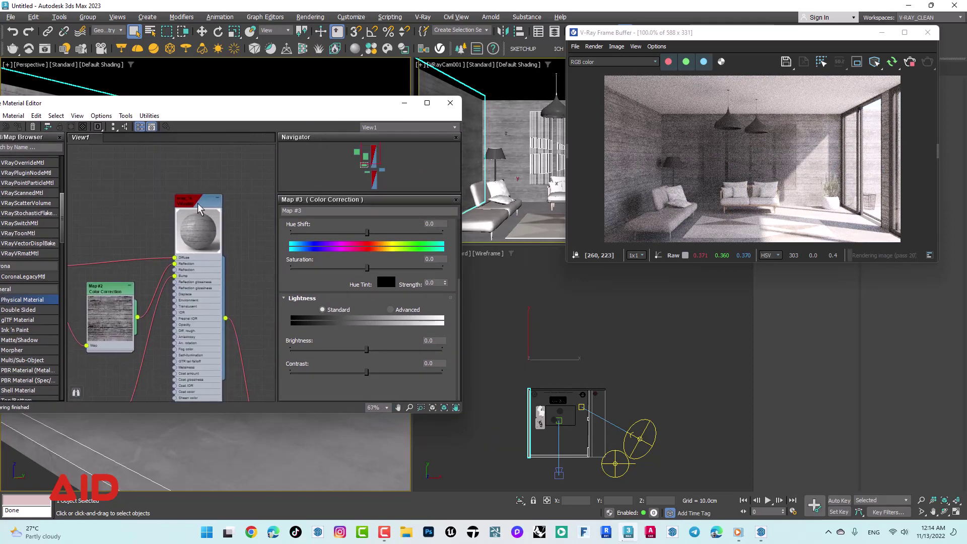
Set vray_*4's Reflection Glossiness to 0.5 and confirm its Bump amount of 30.0.
click(188, 204)
double_click(188, 206)
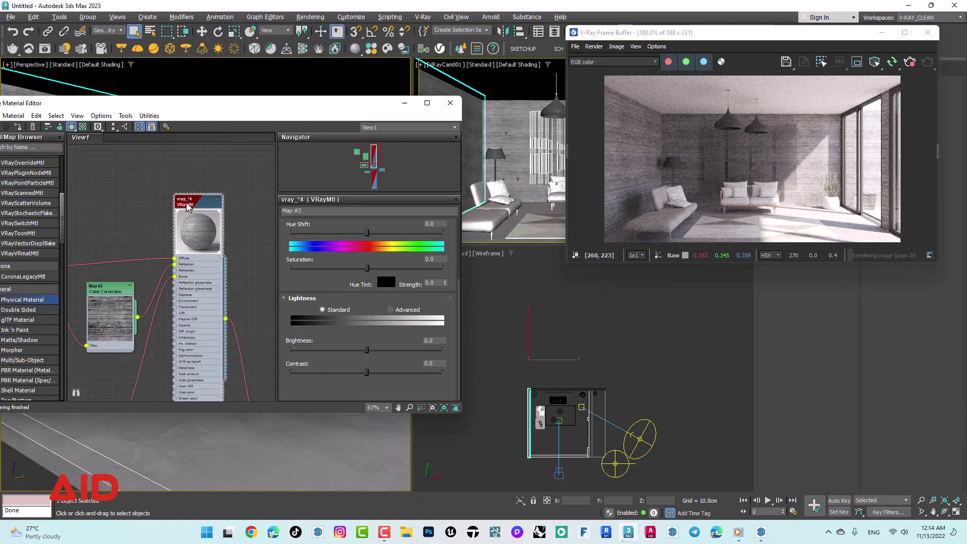
mouse_move(302, 272)
mouse_down()
mouse_move(298, 364)
mouse_move(298, 330)
mouse_up()
text(0.5)
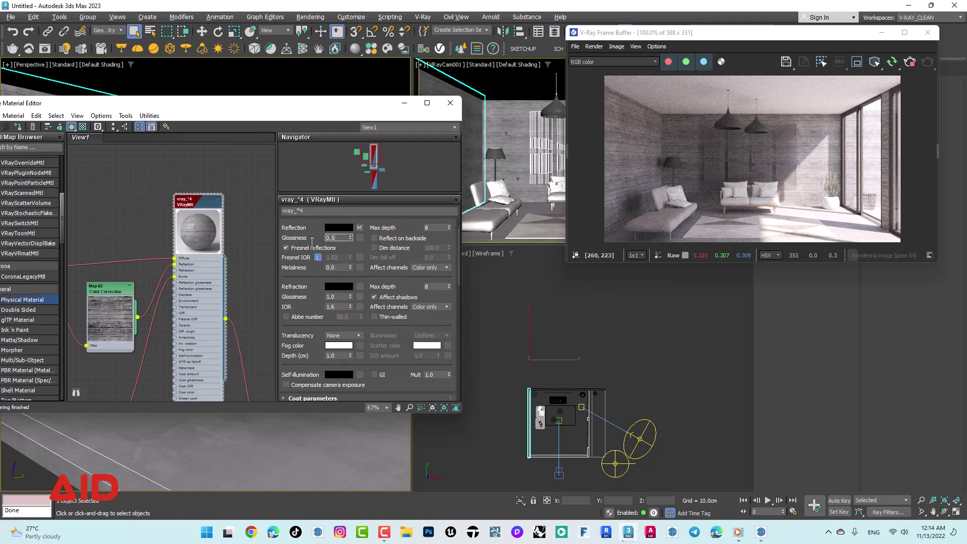
key(Return)
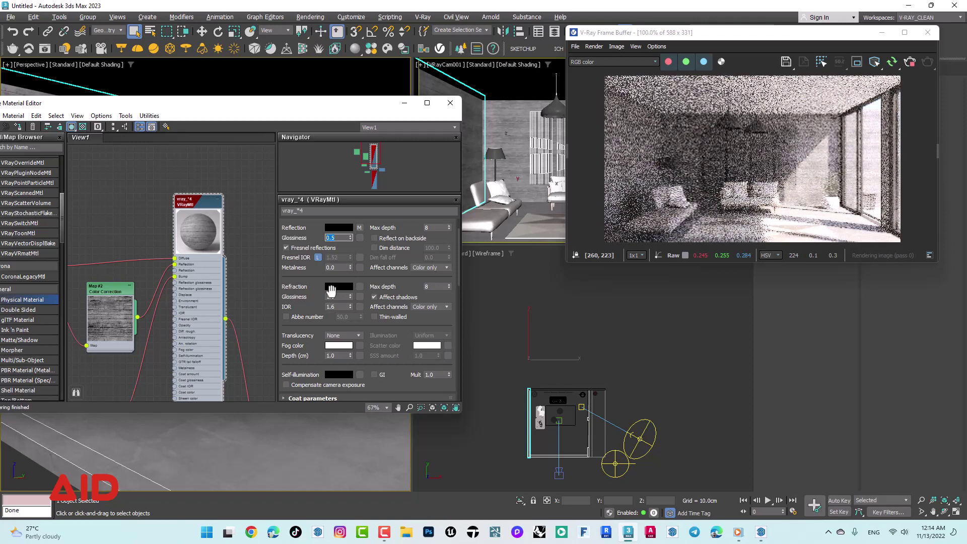
drag(313, 291, 329, 5)
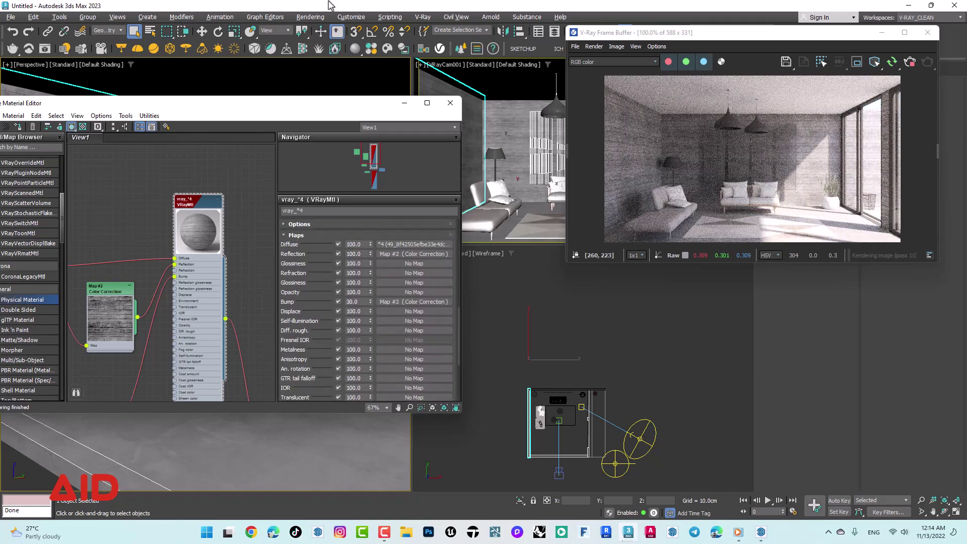
drag(293, 285, 314, 96)
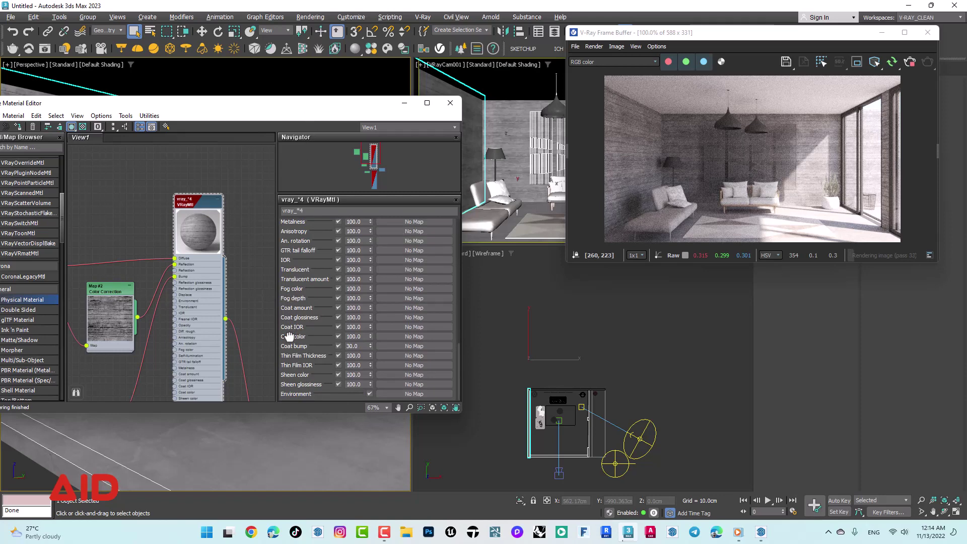
drag(289, 336, 287, 444)
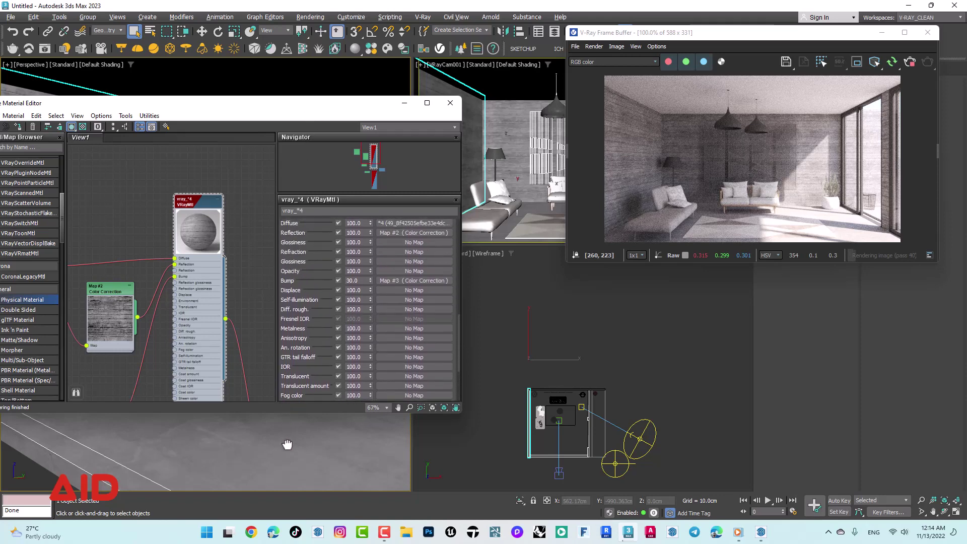
scroll(290, 316, up, 2)
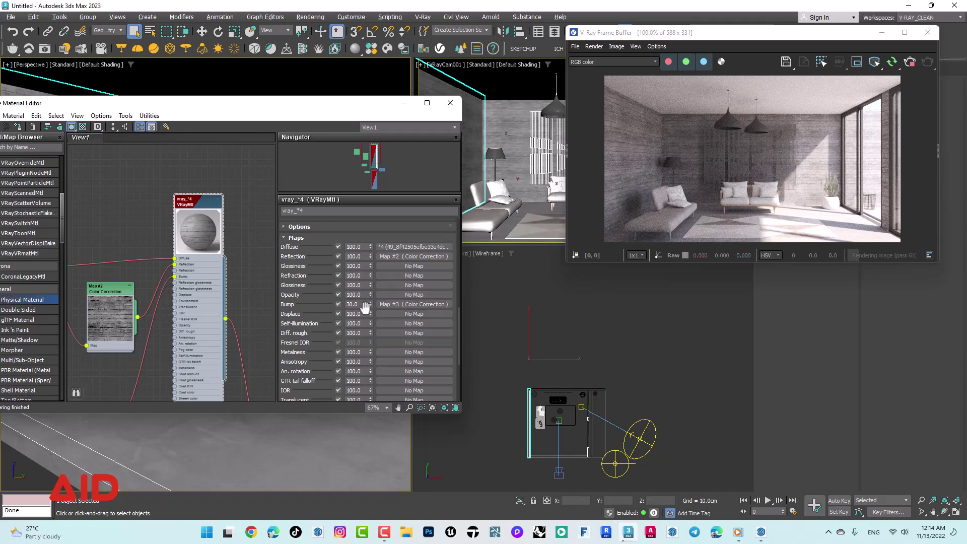
drag(359, 304, 312, 302)
scroll(709, 136, up, 1)
Enlarge the V-Ray Frame Buffer and reposition it and the Slate editor side by side.
scroll(648, 178, up, 1)
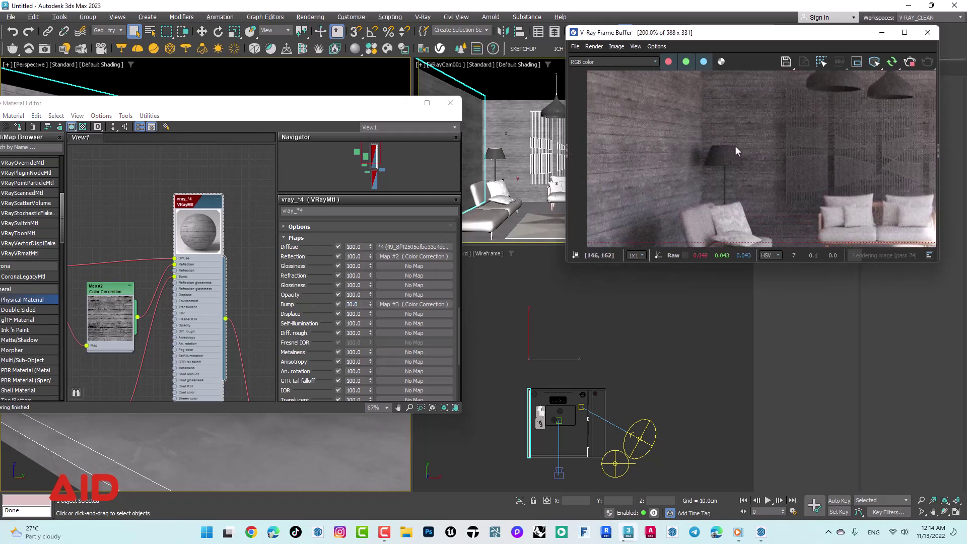
scroll(604, 202, down, 1)
scroll(611, 203, down, 1)
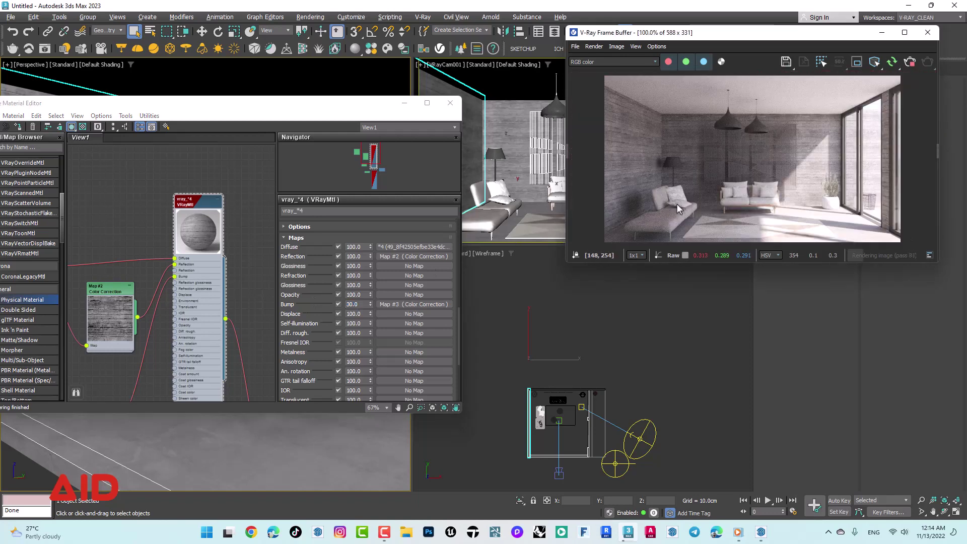
drag(580, 266, 579, 325)
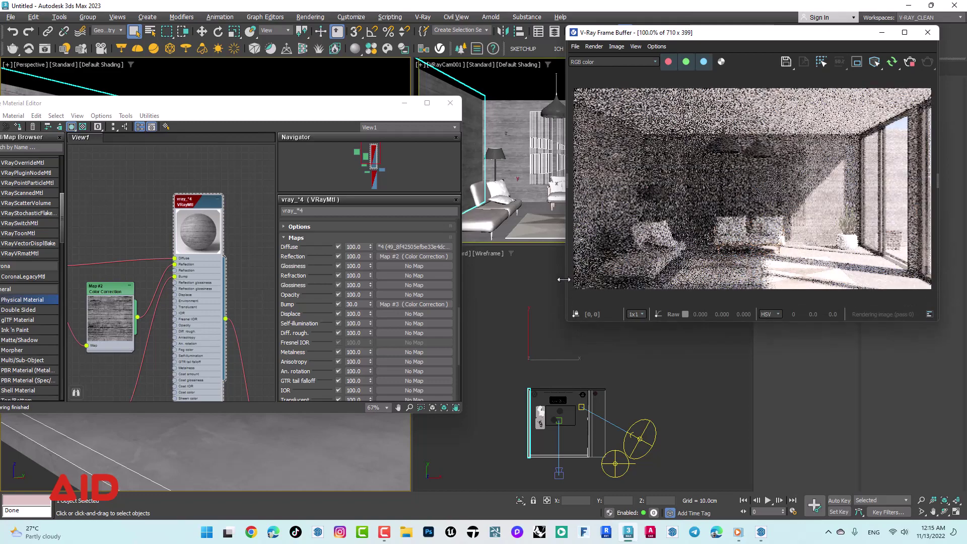
drag(566, 280, 534, 280)
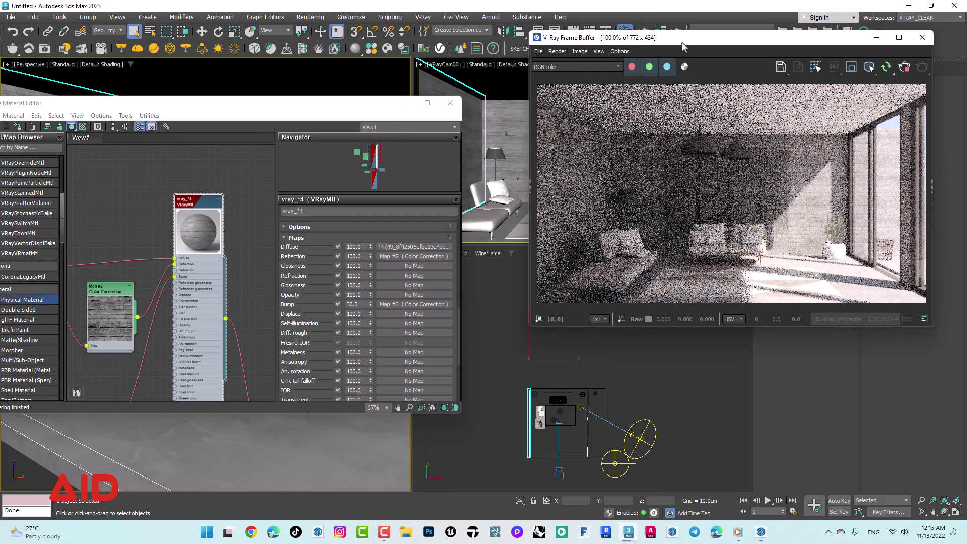
drag(689, 35, 670, 54)
mouse_move(332, 115)
mouse_down()
mouse_move(297, 149)
mouse_move(305, 133)
mouse_up()
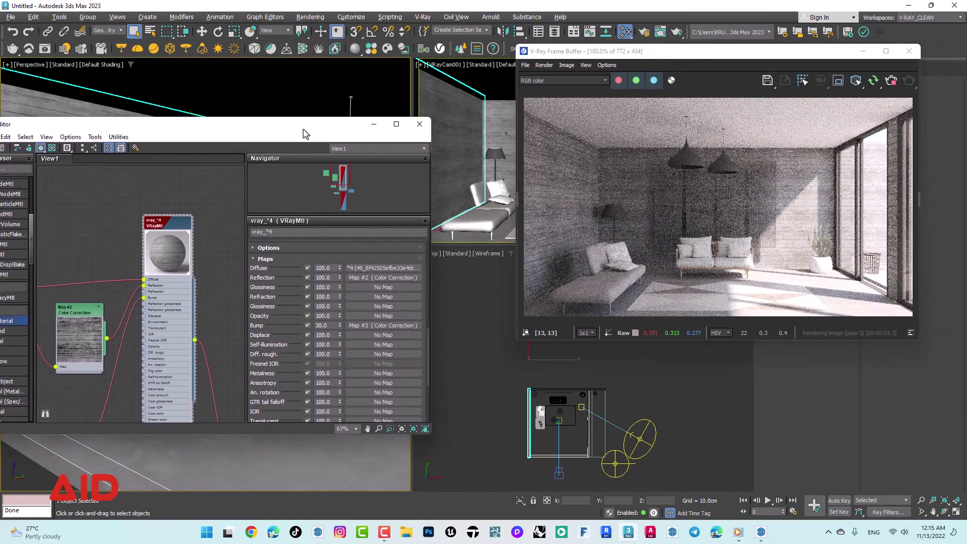
mouse_move(305, 133)
mouse_down()
mouse_move(378, 96)
mouse_move(402, 68)
mouse_move(337, 87)
mouse_move(384, 73)
mouse_move(735, 80)
mouse_move(469, 75)
mouse_up()
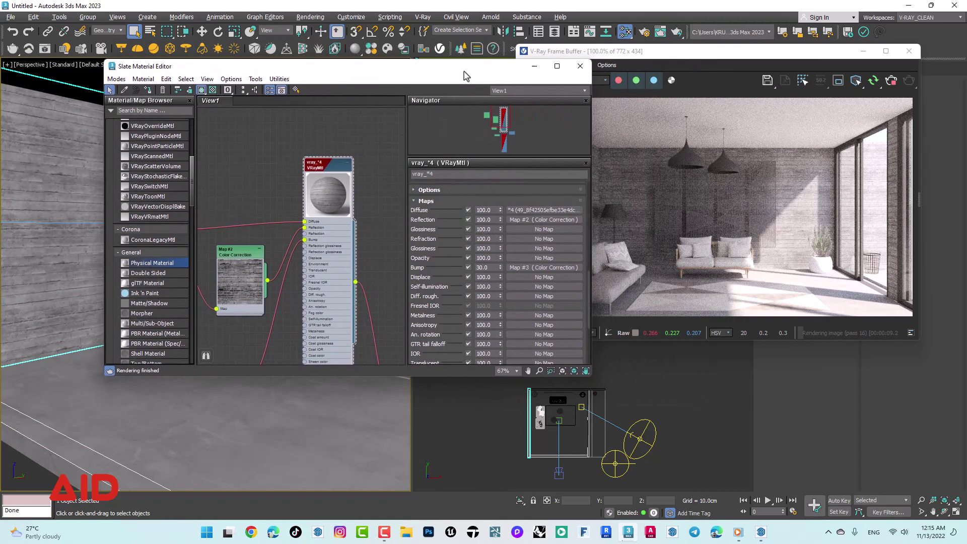
middle_drag(260, 241, 246, 184)
Orbit and zoom the Perspective viewport onto the patterned rug and couch.
scroll(275, 203, down, 10)
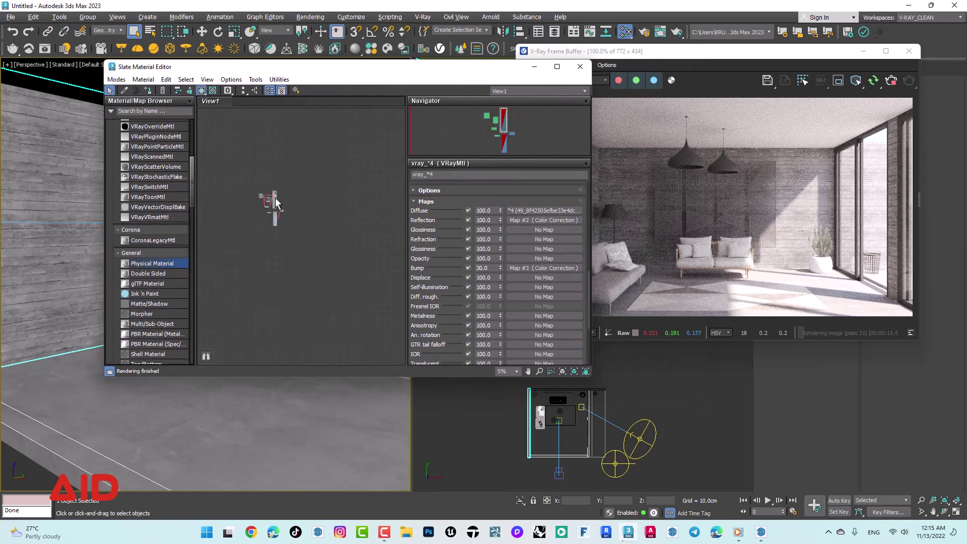
middle_drag(291, 219, 321, 203)
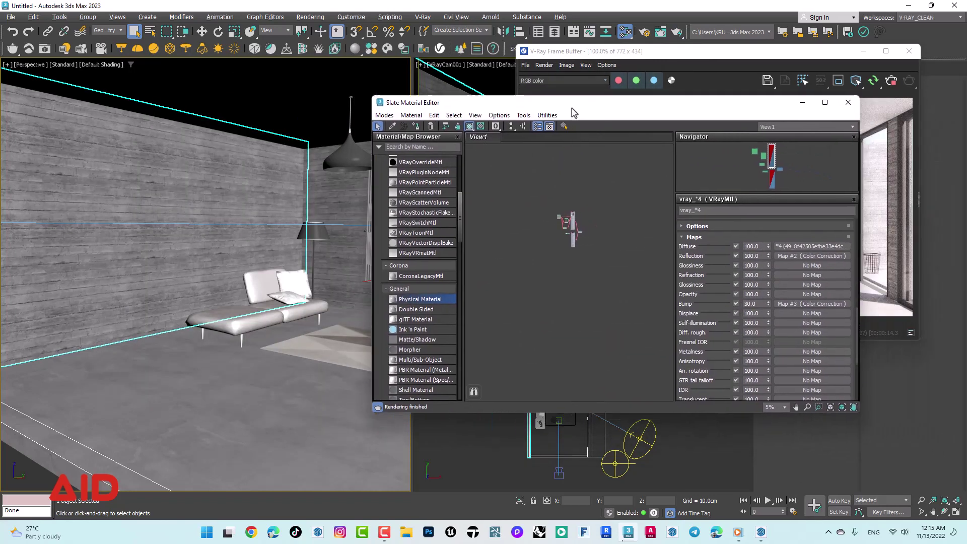
drag(301, 72, 464, 60)
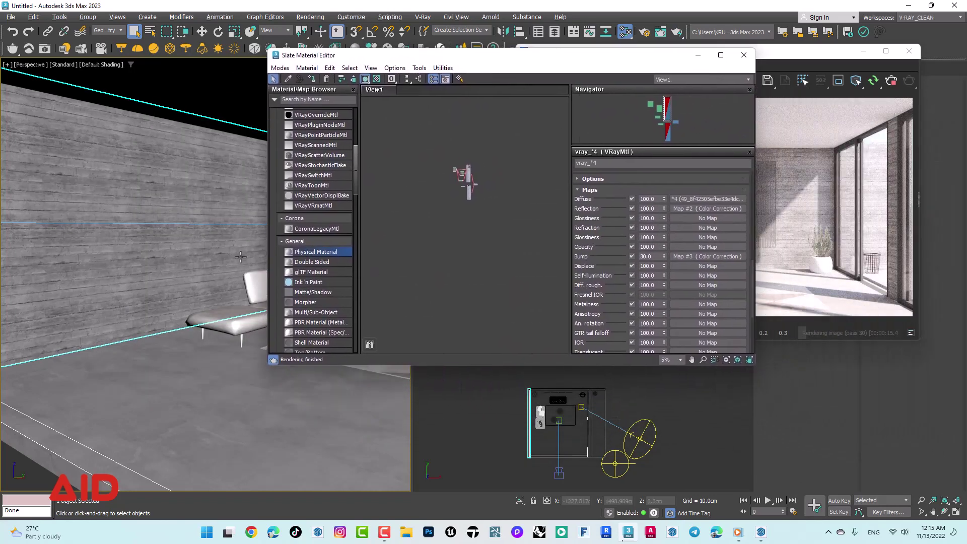
alt+middle_drag(240, 257, 87, 281)
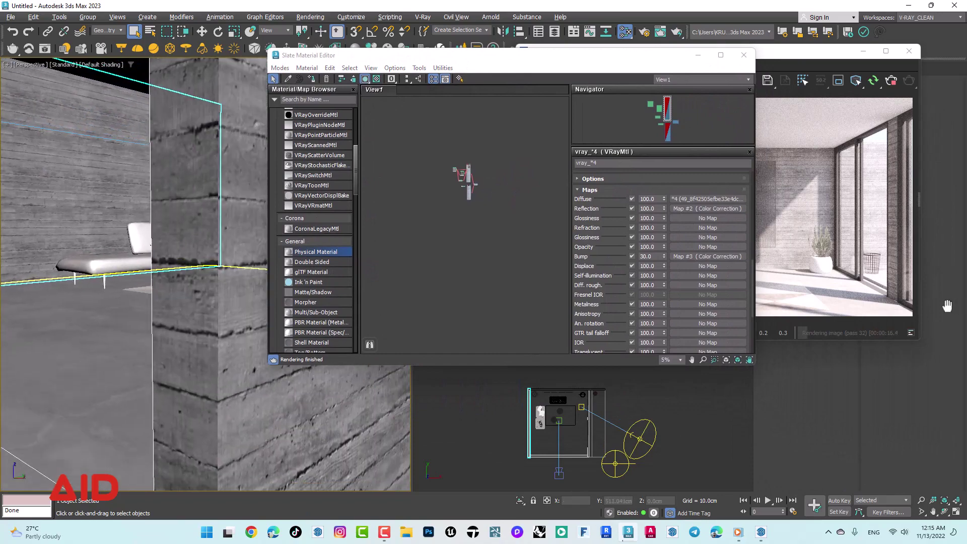
mouse_move(947, 306)
middle_down()
mouse_move(964, 304)
mouse_move(964, 318)
middle_up()
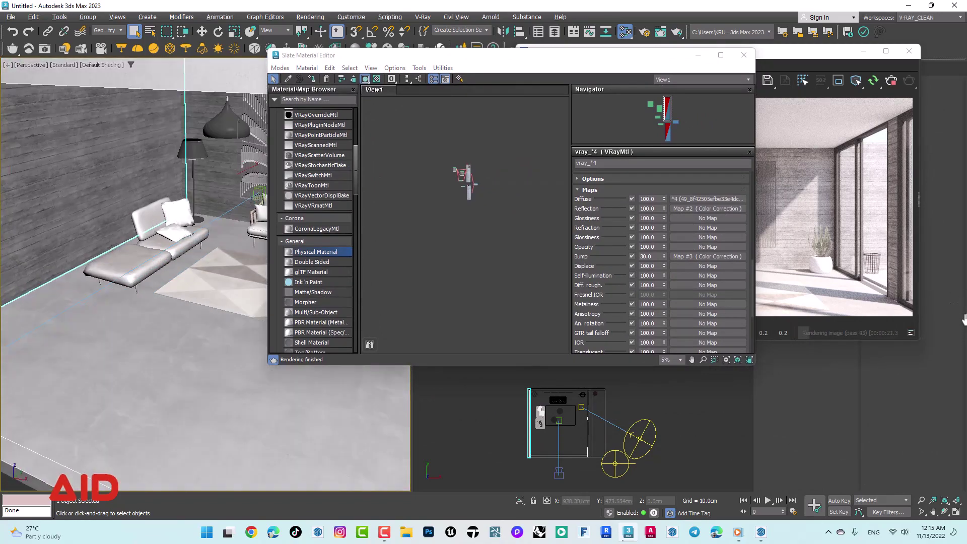
mouse_move(199, 280)
alt+middle_down()
mouse_move(236, 234)
mouse_move(60, 246)
mouse_move(199, 262)
alt+middle_up()
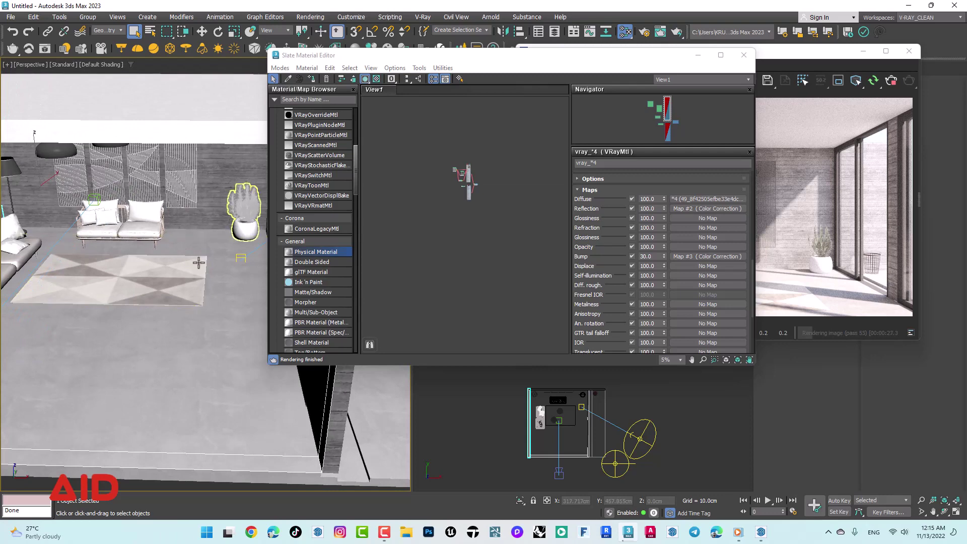
scroll(162, 302, up, 1)
scroll(162, 301, up, 2)
scroll(162, 297, up, 3)
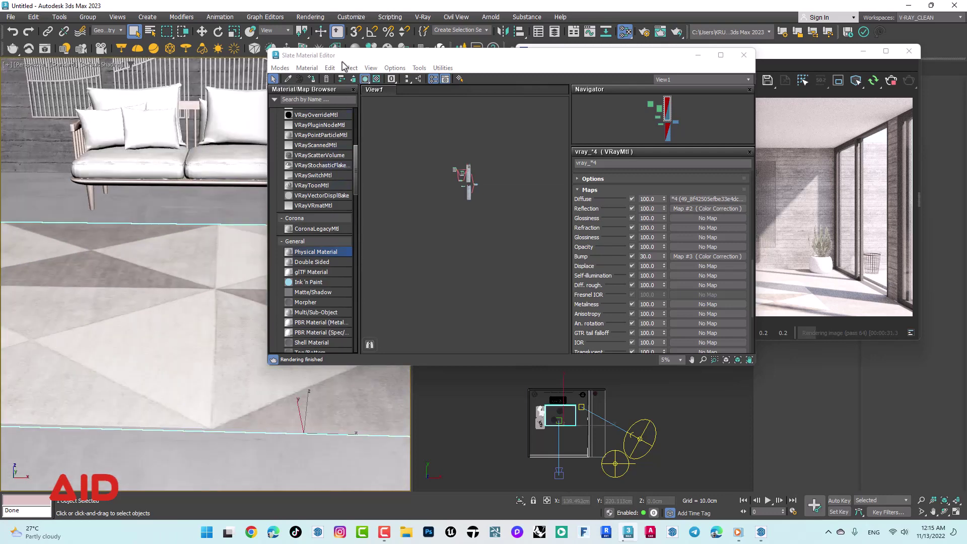
drag(343, 55, 441, 85)
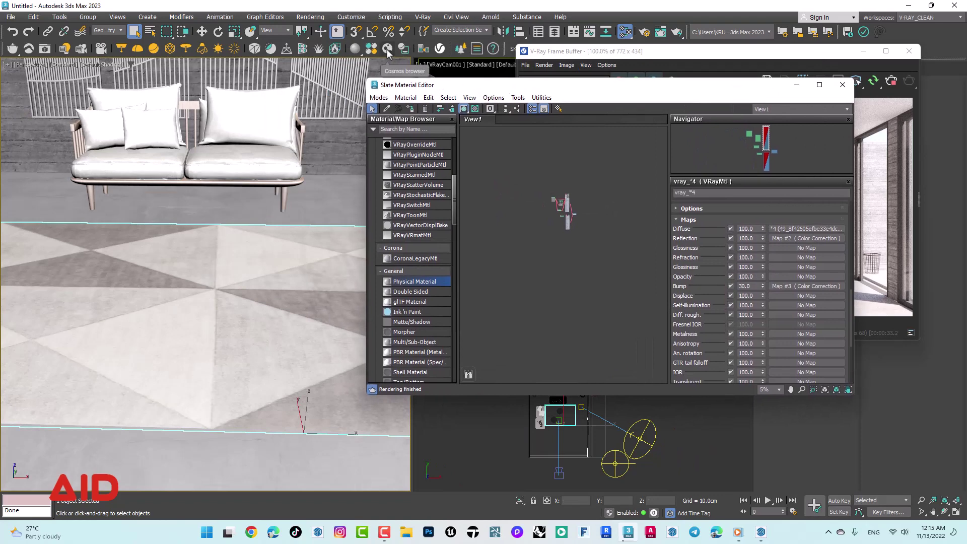
Open Chaos Cosmos, filter Downloaded assets to Materials, and pick the Fabric category.
click(388, 50)
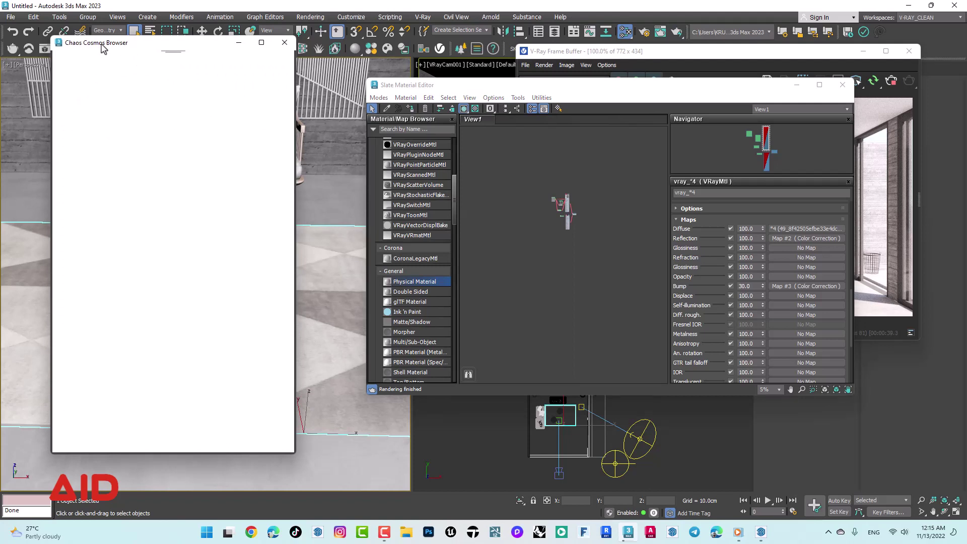
drag(101, 45, 194, 49)
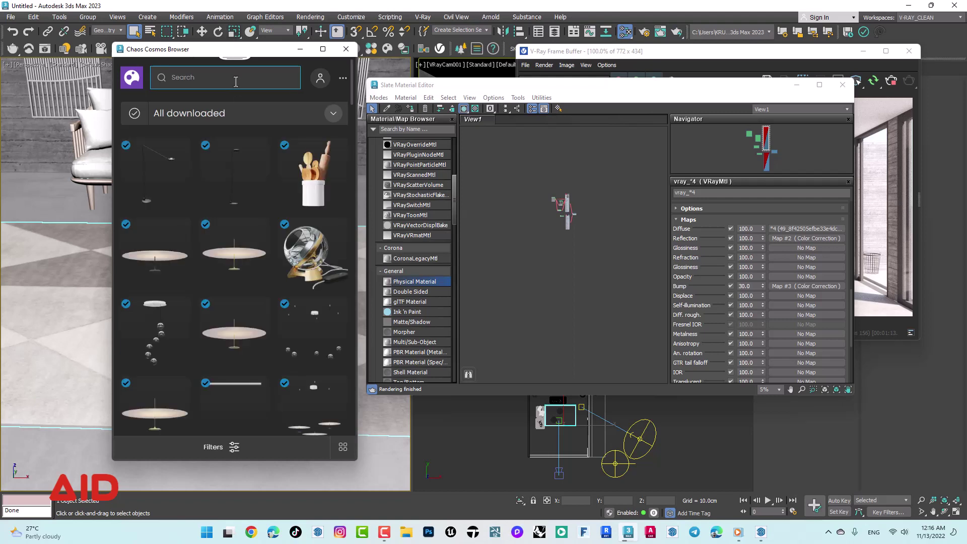
click(333, 117)
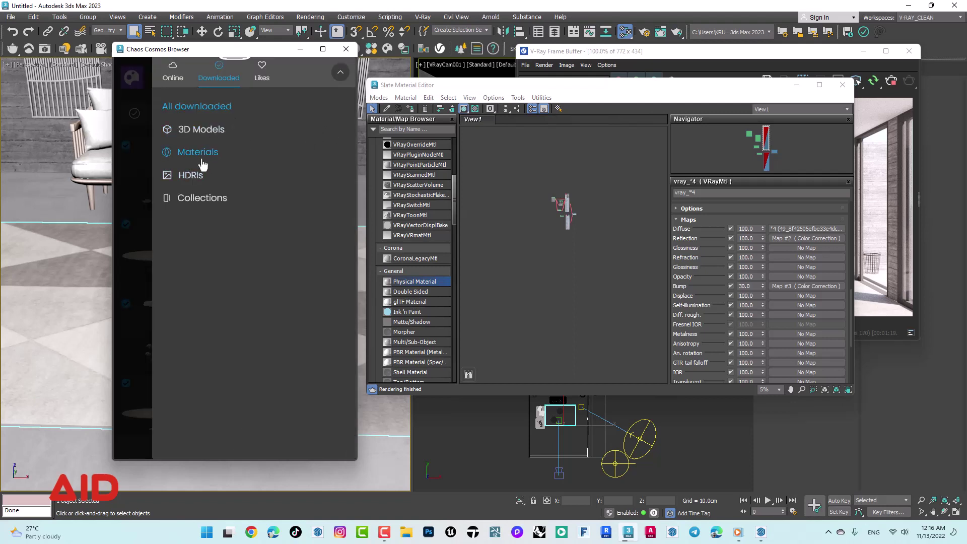
click(202, 165)
drag(232, 50, 207, 31)
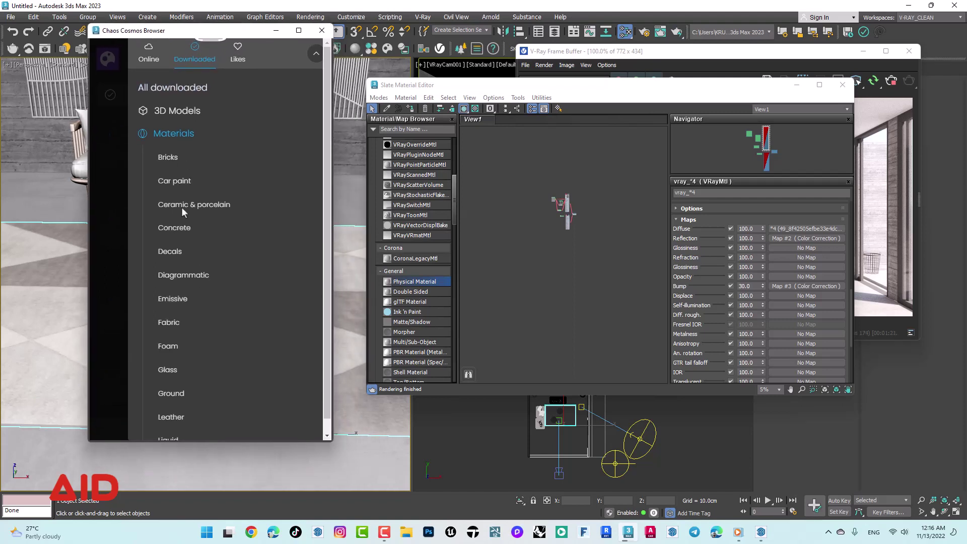
click(170, 323)
Maximize Cosmos, browse the Fabric materials, and import Wool B01 10cm.
click(291, 33)
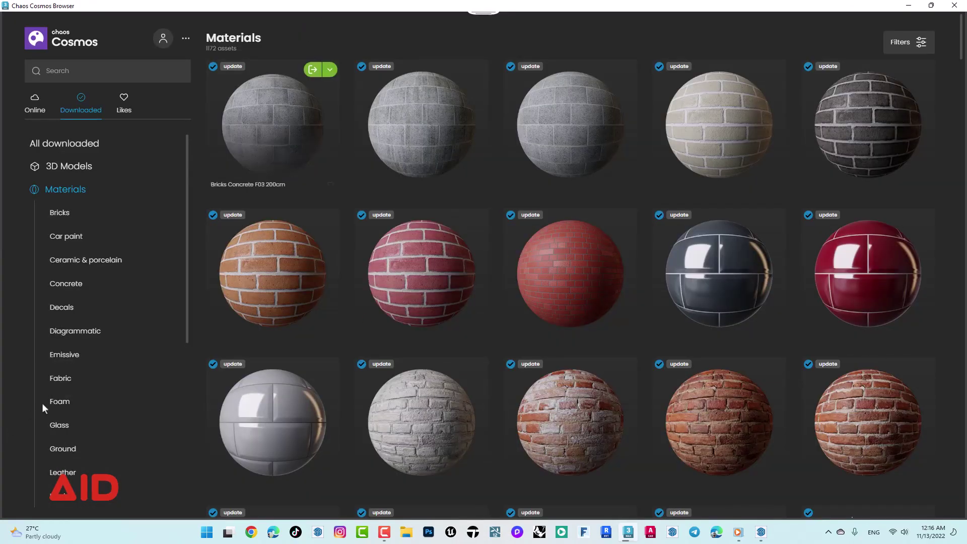
click(60, 379)
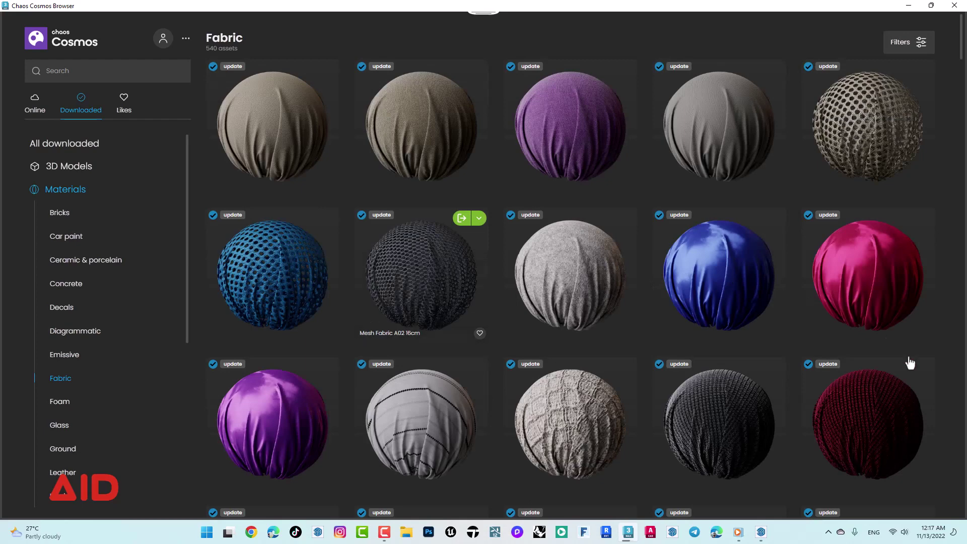
scroll(907, 327, down, 2)
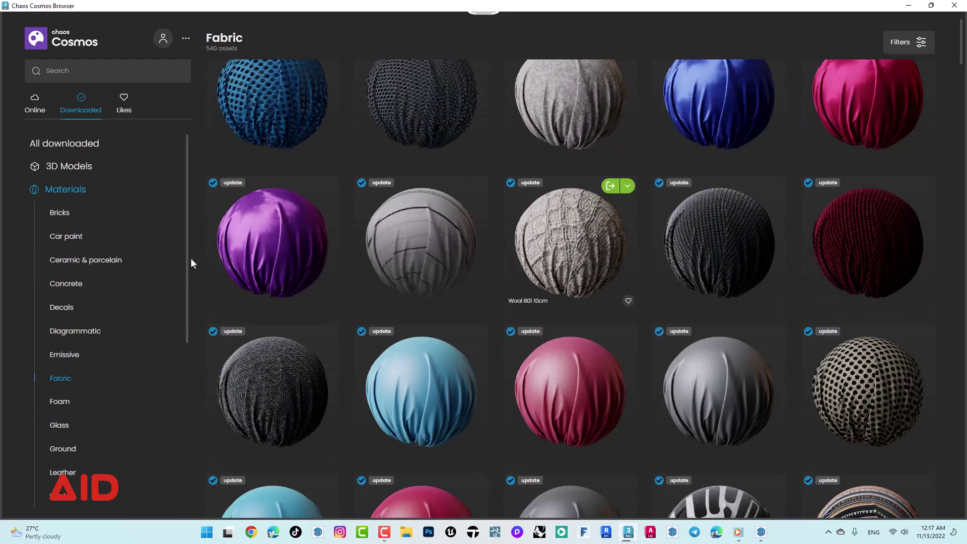
scroll(352, 267, down, 2)
scroll(209, 257, down, 1)
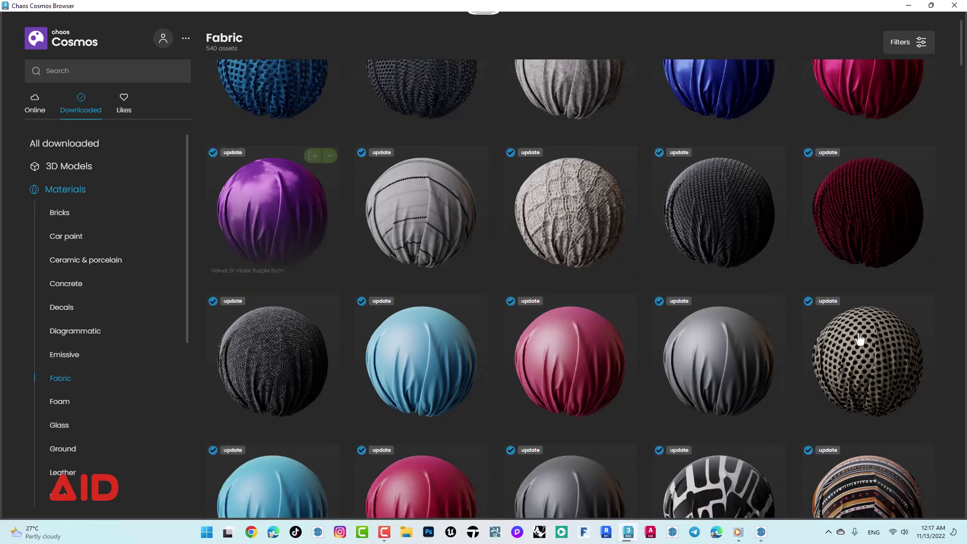
scroll(860, 338, down, 1)
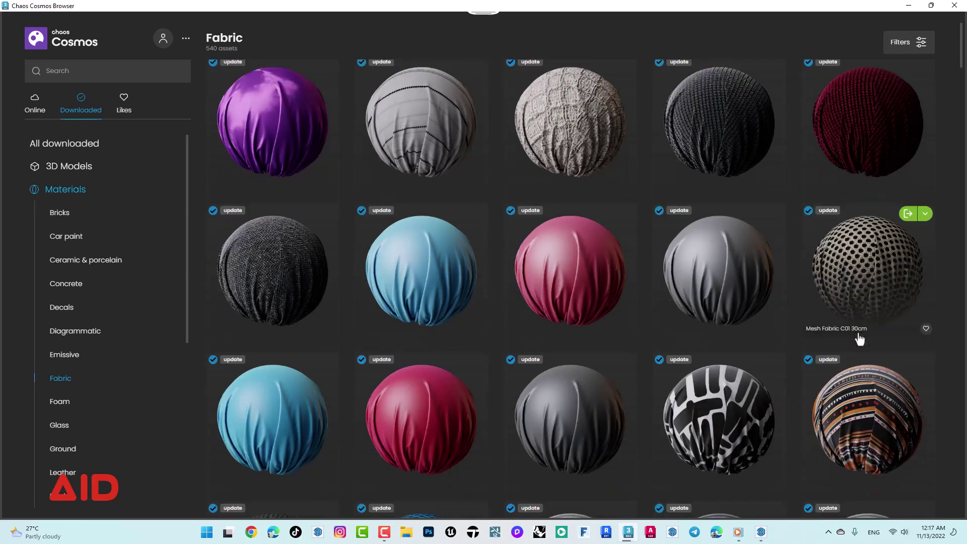
scroll(859, 338, down, 2)
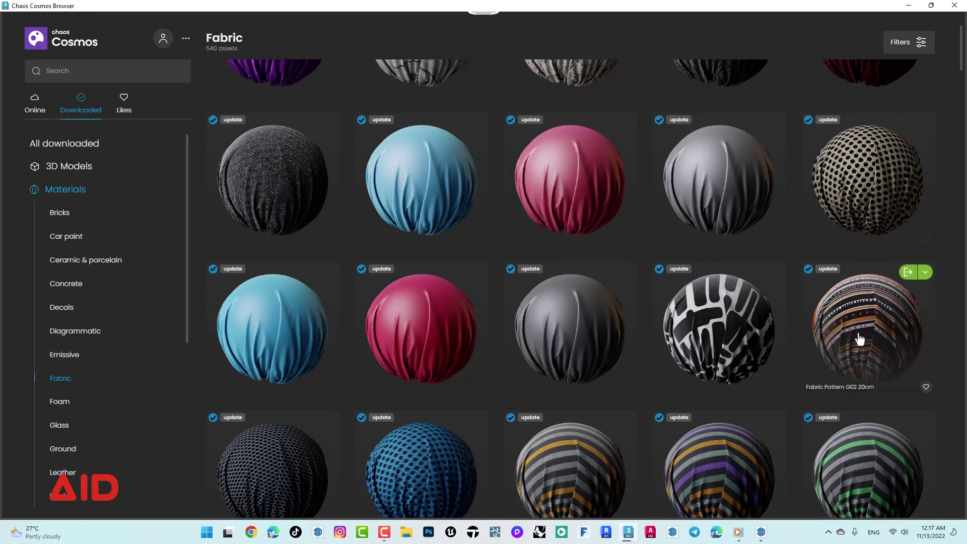
scroll(859, 339, up, 2)
scroll(860, 338, up, 1)
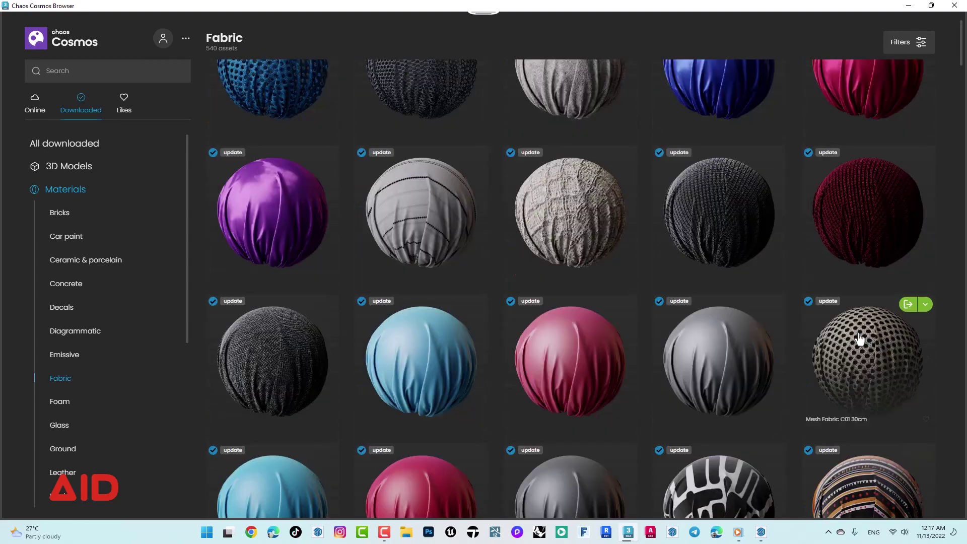
scroll(594, 228, up, 1)
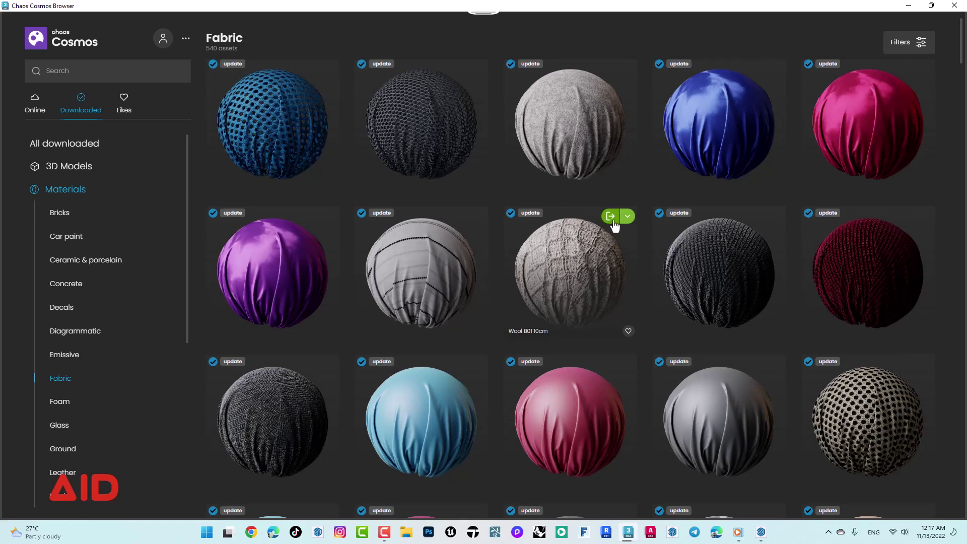
click(610, 217)
click(610, 218)
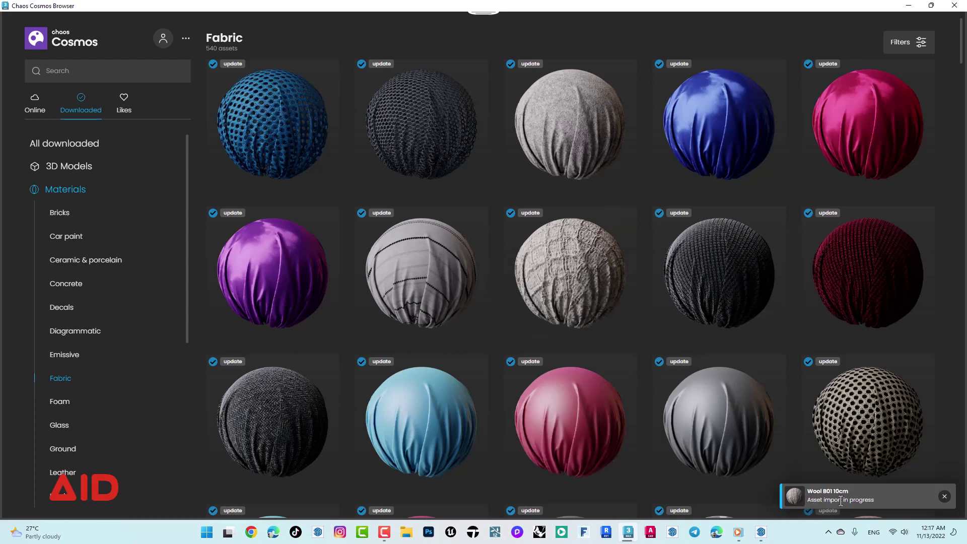
Return to 3ds Max and locate the new Wool_B01 node in the Slate graph.
click(904, 7)
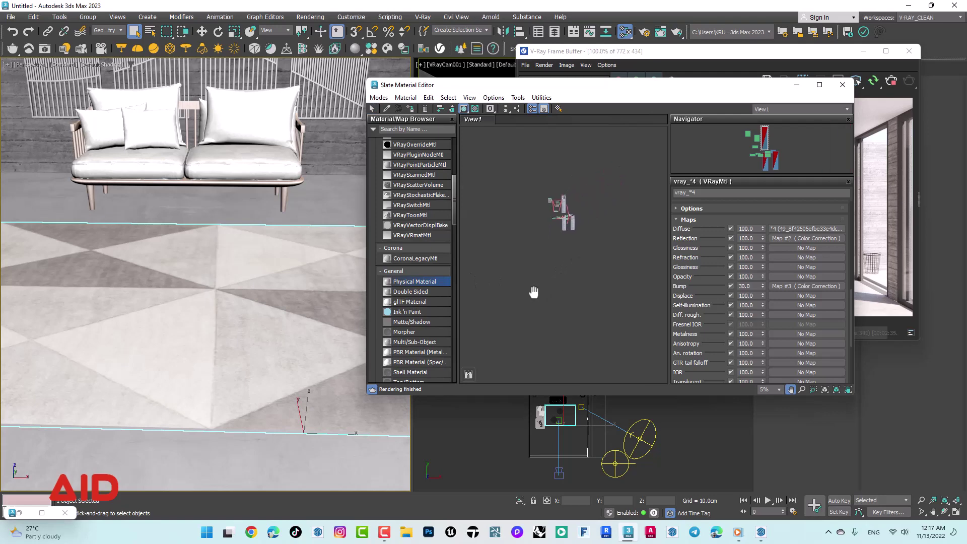
middle_drag(541, 291, 509, 302)
scroll(582, 231, up, 5)
scroll(582, 232, up, 2)
scroll(589, 234, up, 2)
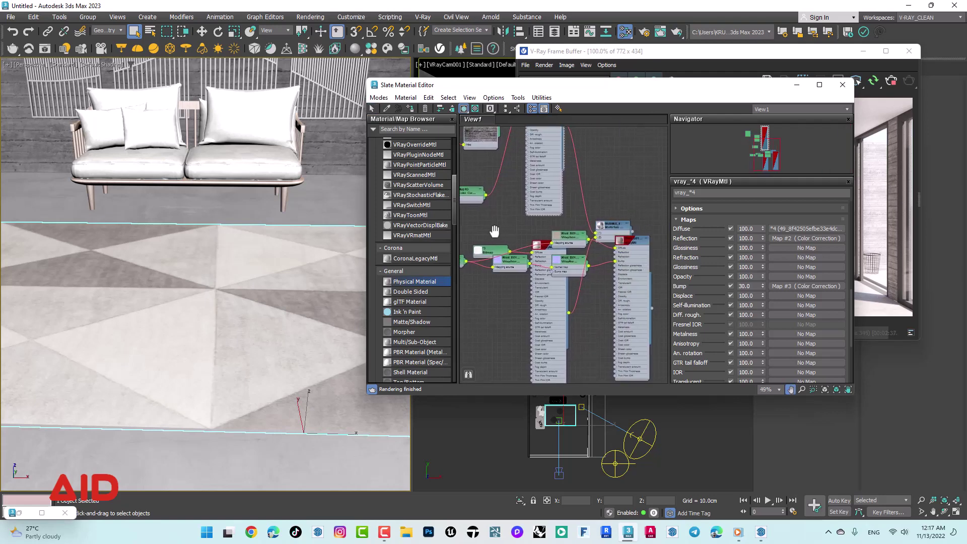
scroll(628, 248, up, 1)
scroll(628, 248, up, 2)
scroll(619, 241, up, 2)
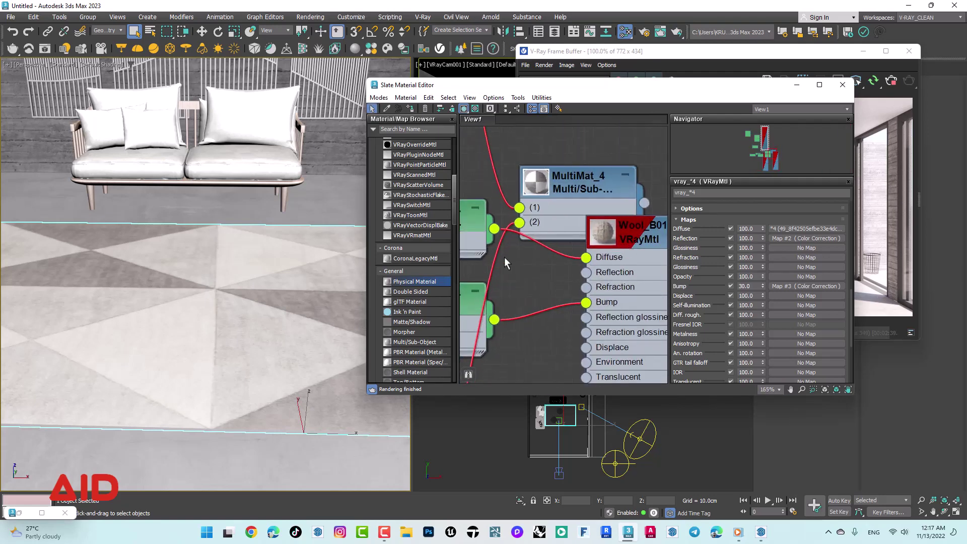
scroll(612, 234, down, 1)
scroll(604, 229, down, 3)
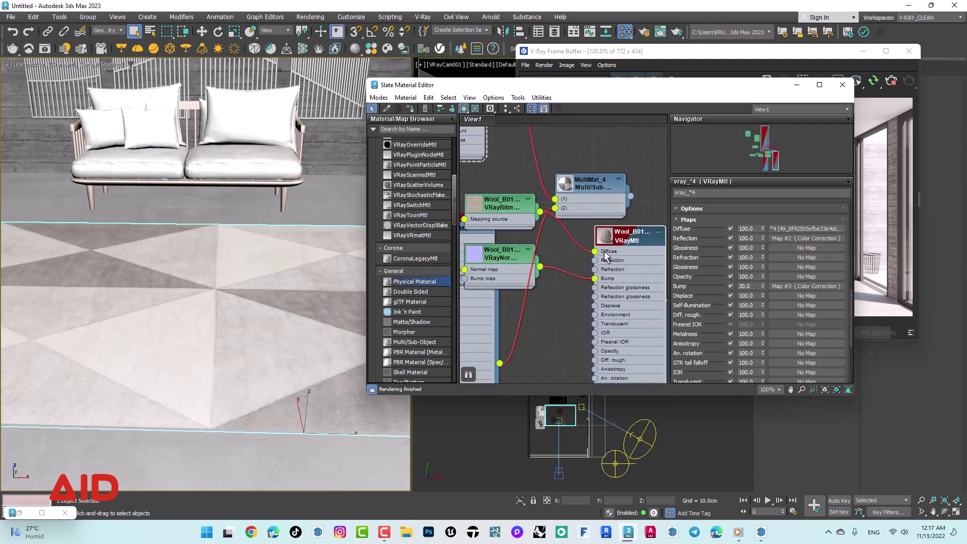
Assign the Wool_B01_10cm material to the rug.
drag(607, 216, 607, 256)
middle_drag(562, 330, 508, 288)
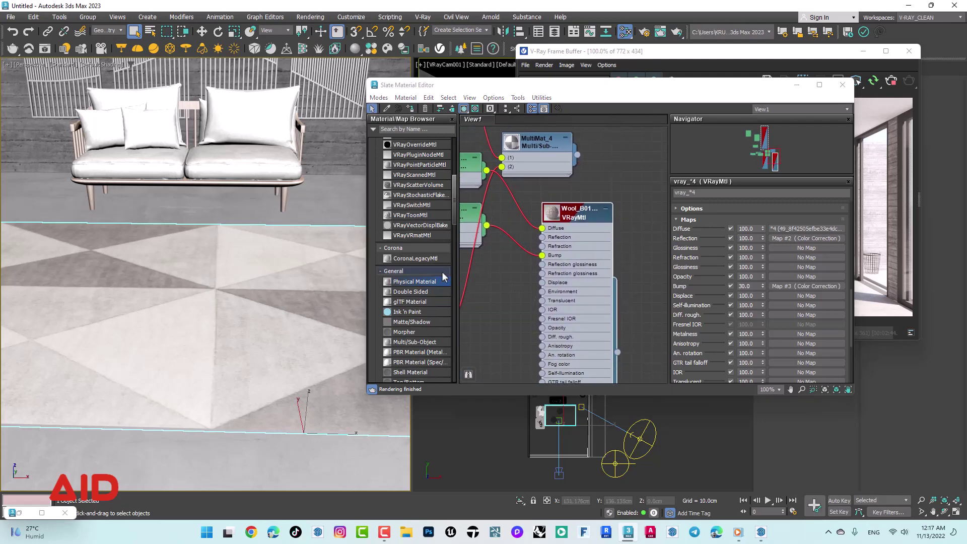
click(576, 212)
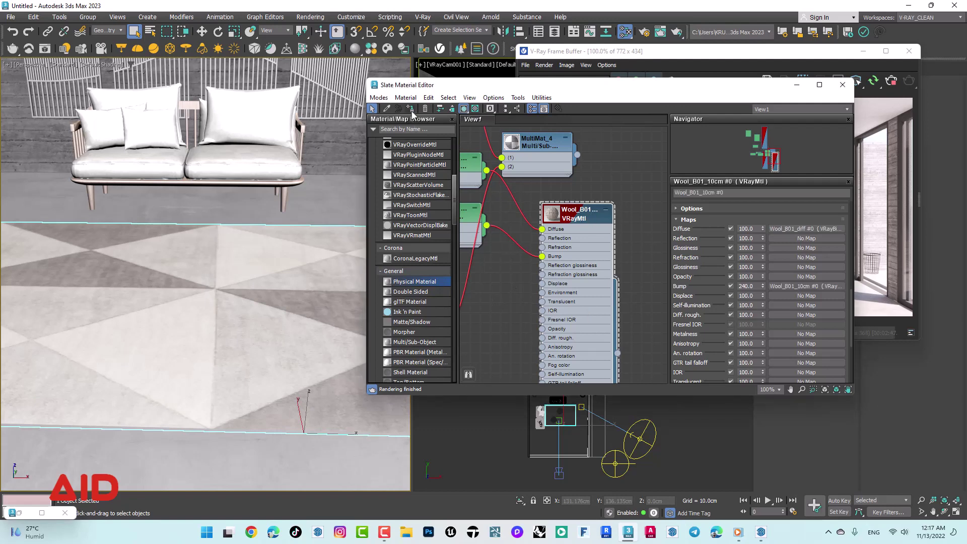
click(411, 108)
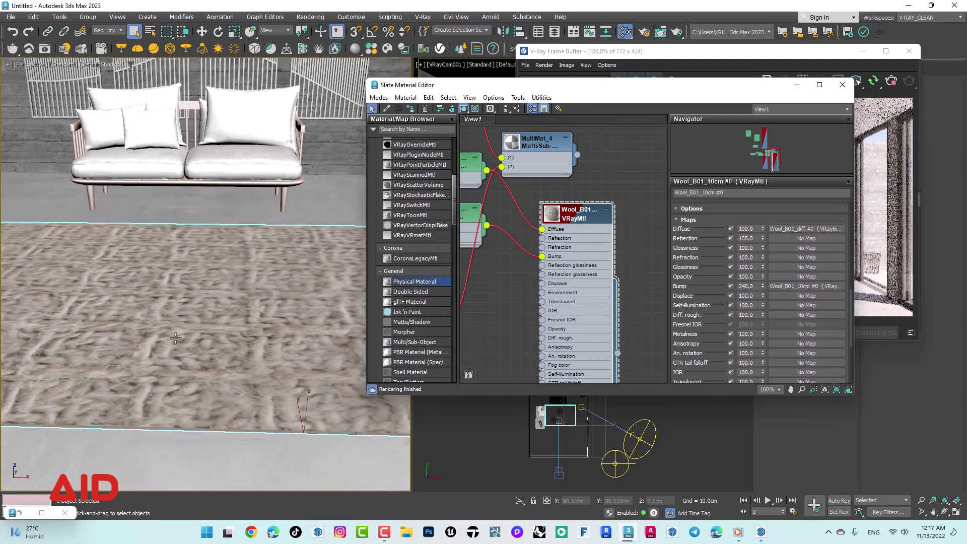
Close the Slate editor, zoom the viewport, and move the V-Ray Frame Buffer aside.
click(145, 324)
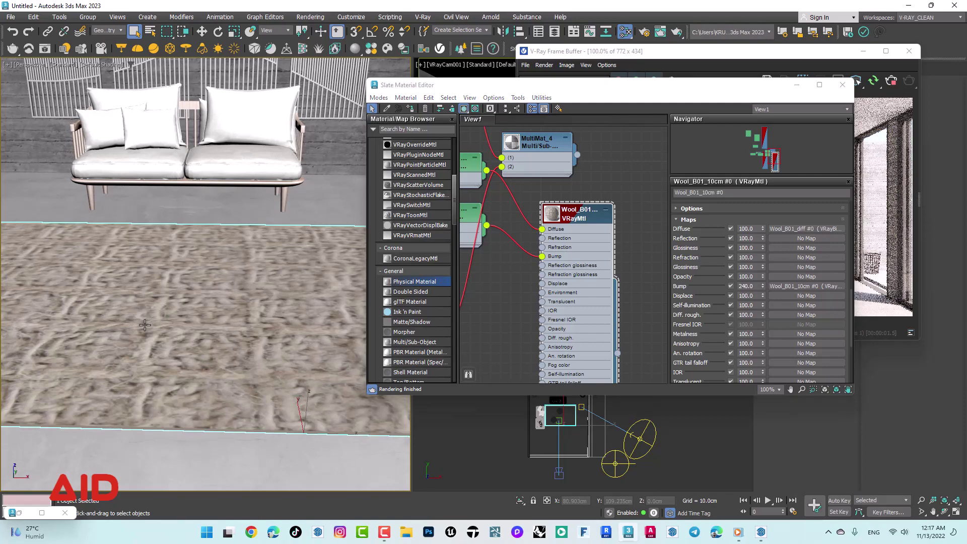
drag(618, 87, 373, 102)
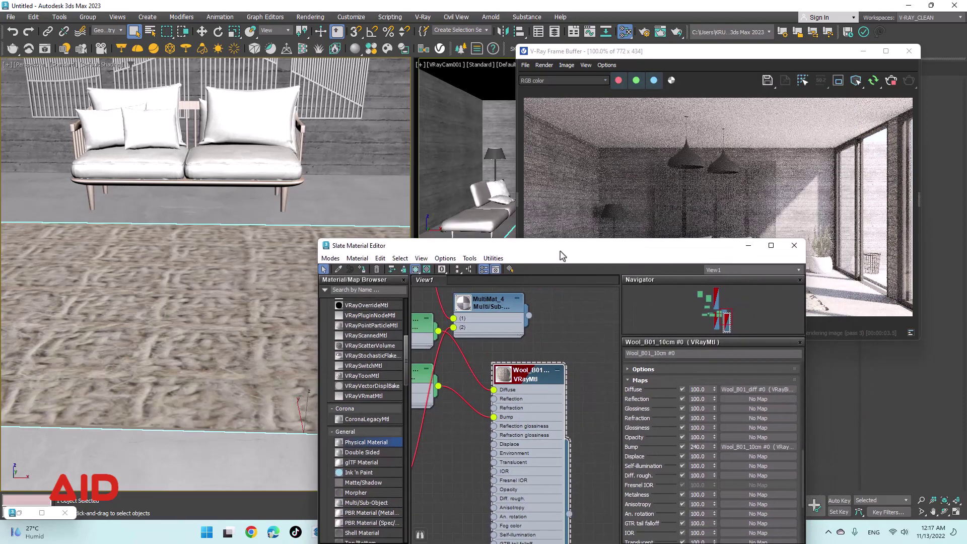
click(597, 100)
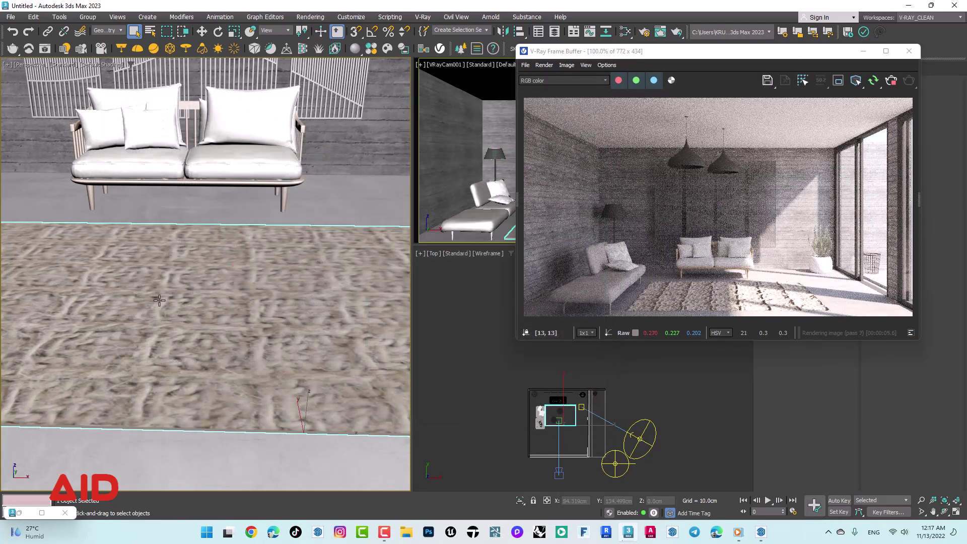
scroll(159, 301, up, 3)
scroll(143, 328, up, 3)
scroll(143, 328, down, 5)
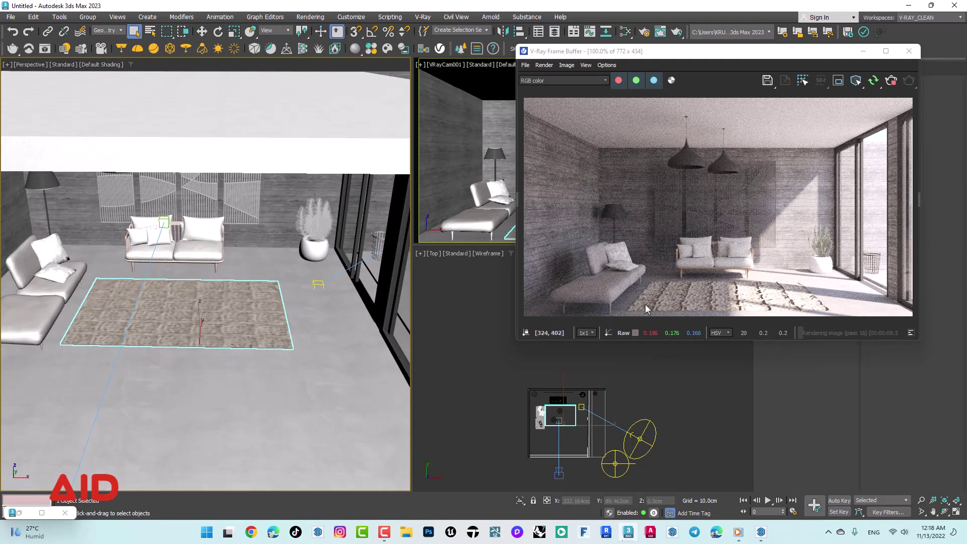
drag(632, 58, 450, 135)
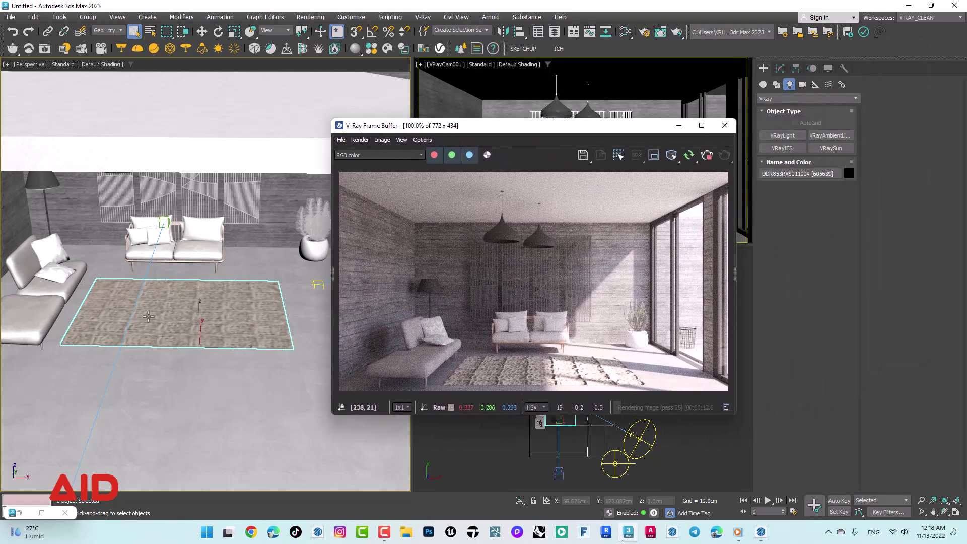
Add a UVW Map modifier to the rug's modifier stack.
click(779, 71)
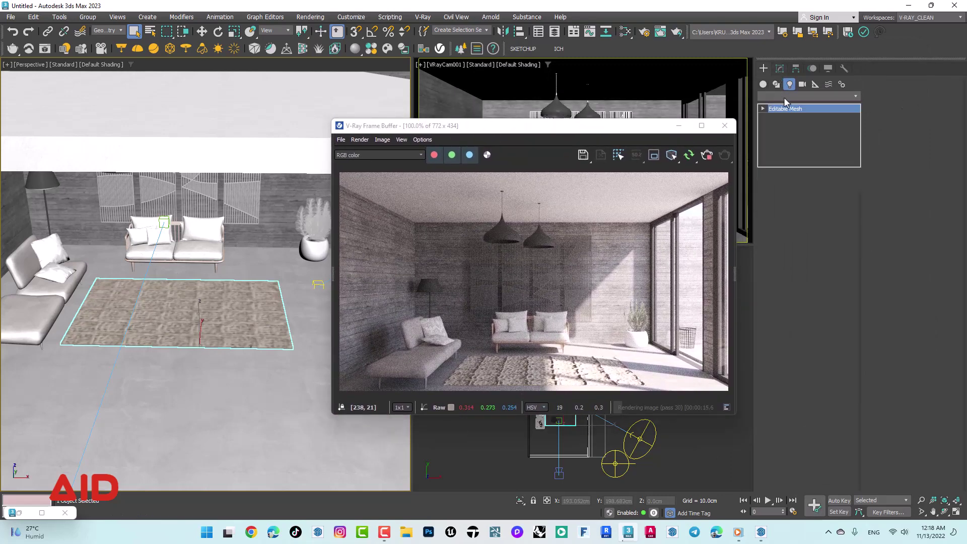
click(784, 68)
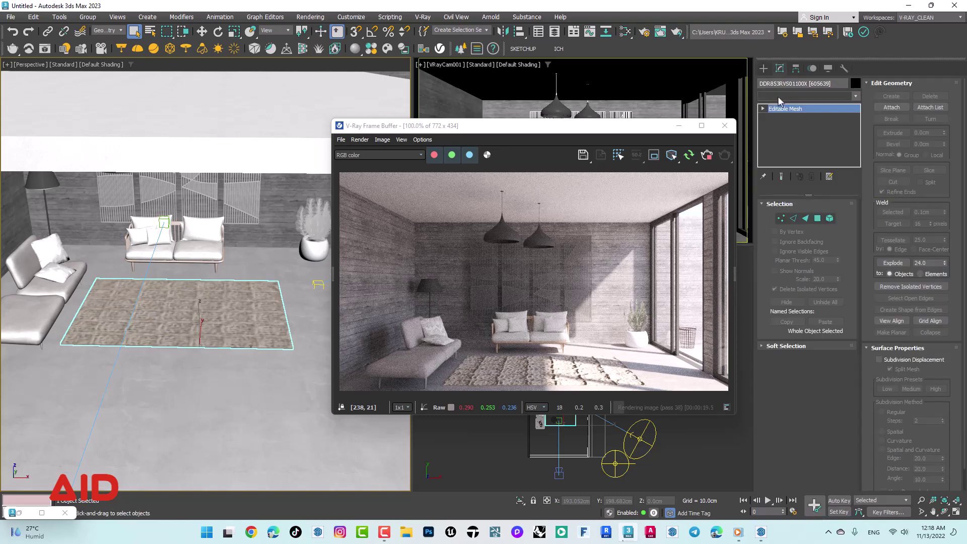
click(779, 96)
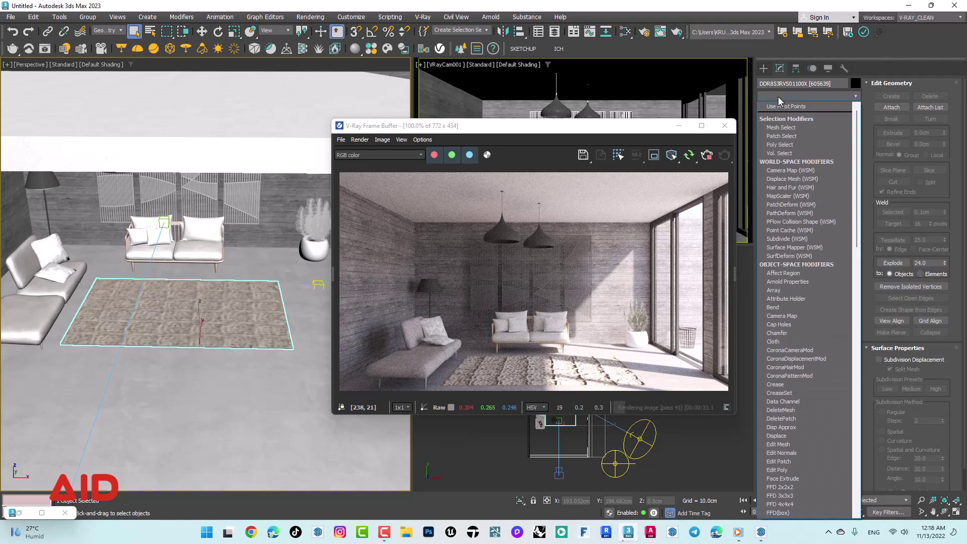
text(uv)
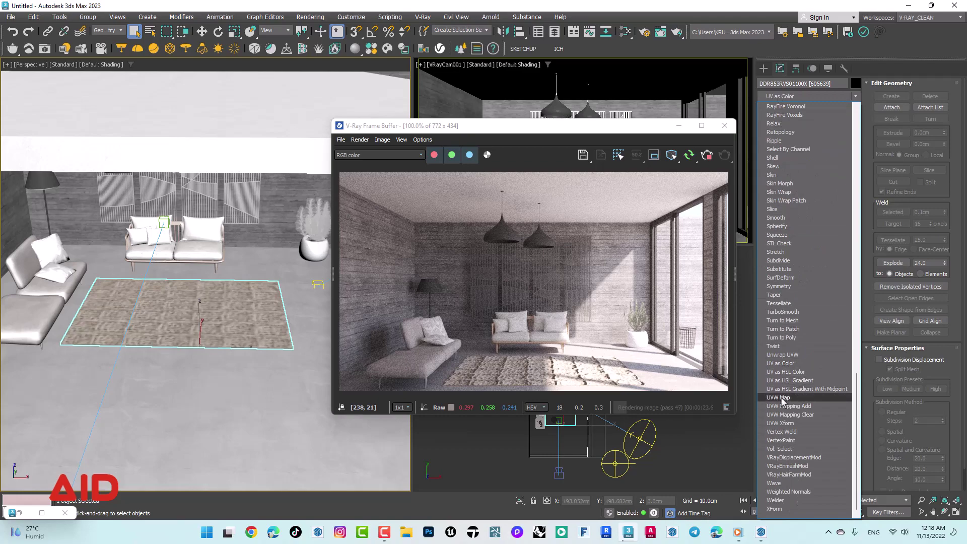
click(781, 397)
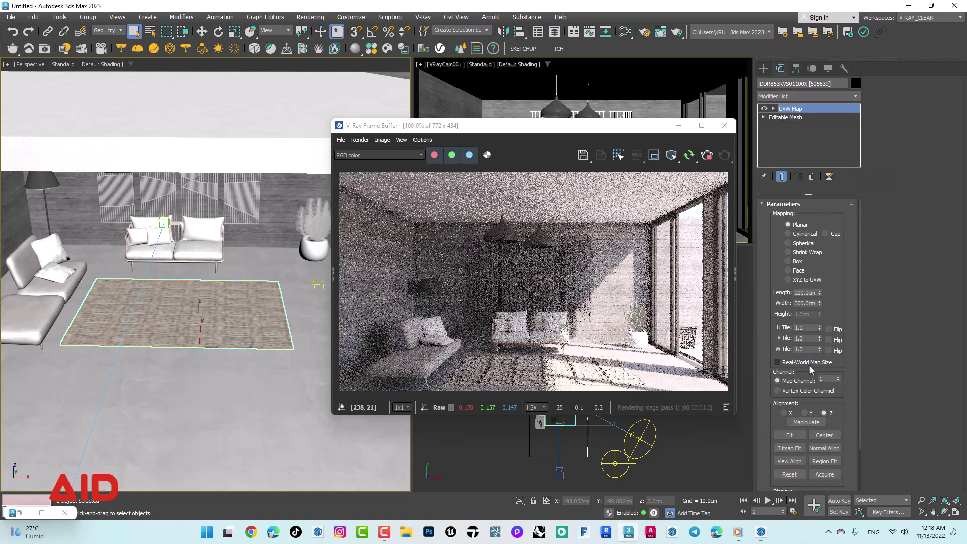
Toggle Real-World Map Size on and back off, leaving Planar mapping at 200 x 300 cm.
click(809, 364)
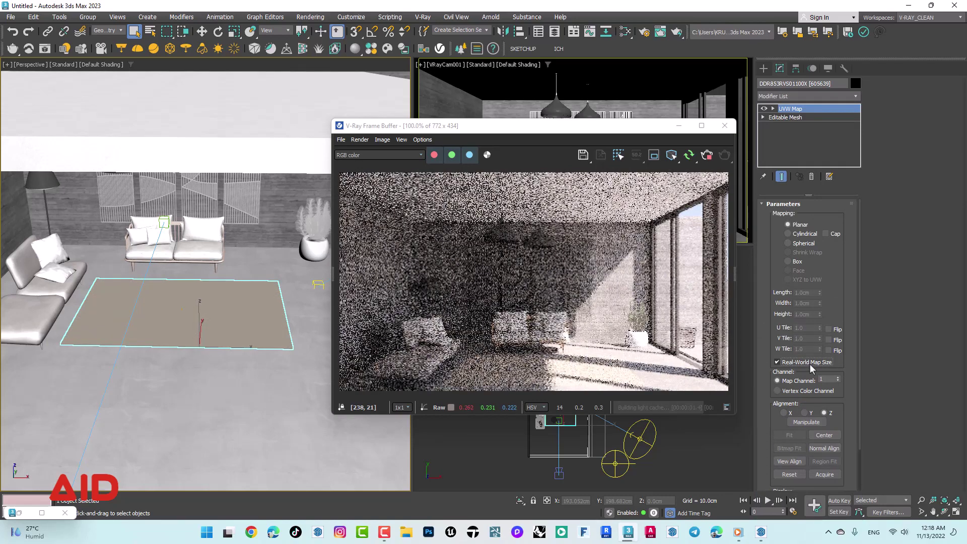
scroll(173, 330, up, 2)
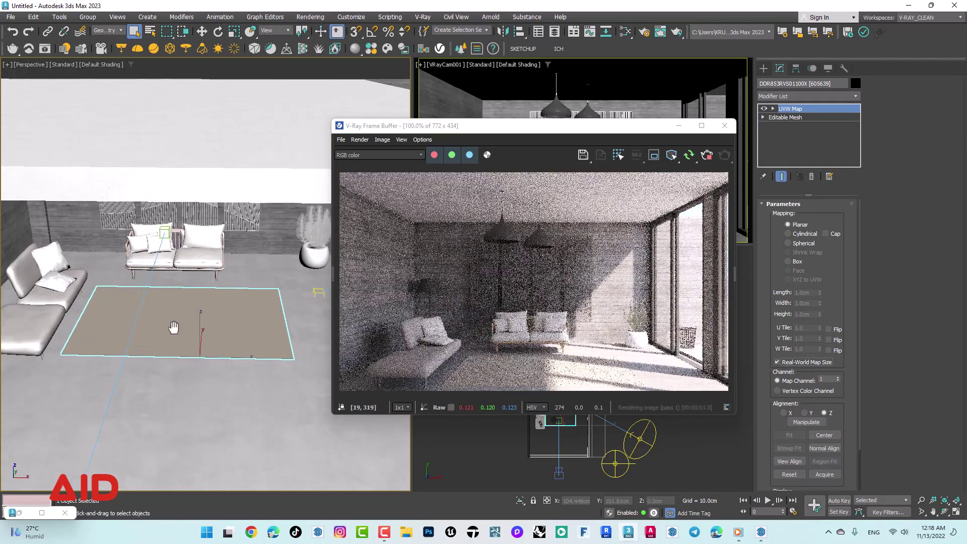
scroll(173, 331, up, 2)
scroll(166, 349, up, 3)
scroll(171, 353, up, 2)
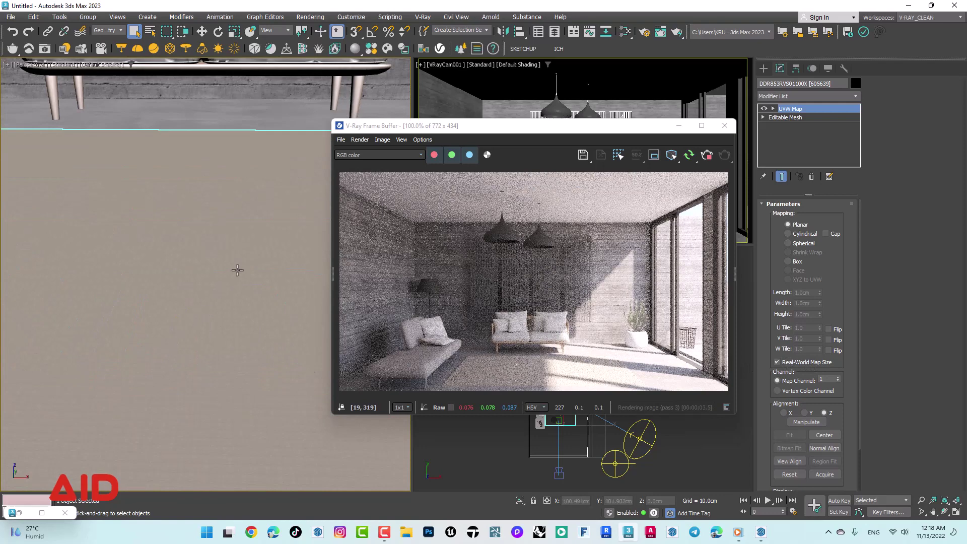
scroll(202, 339, down, 1)
scroll(203, 338, down, 1)
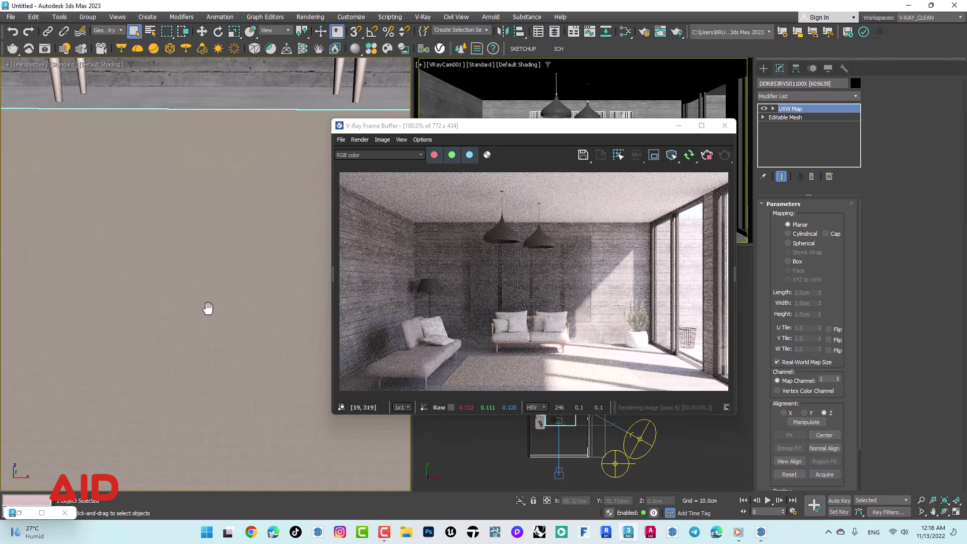
scroll(207, 391, down, 1)
scroll(187, 389, down, 1)
scroll(188, 390, up, 2)
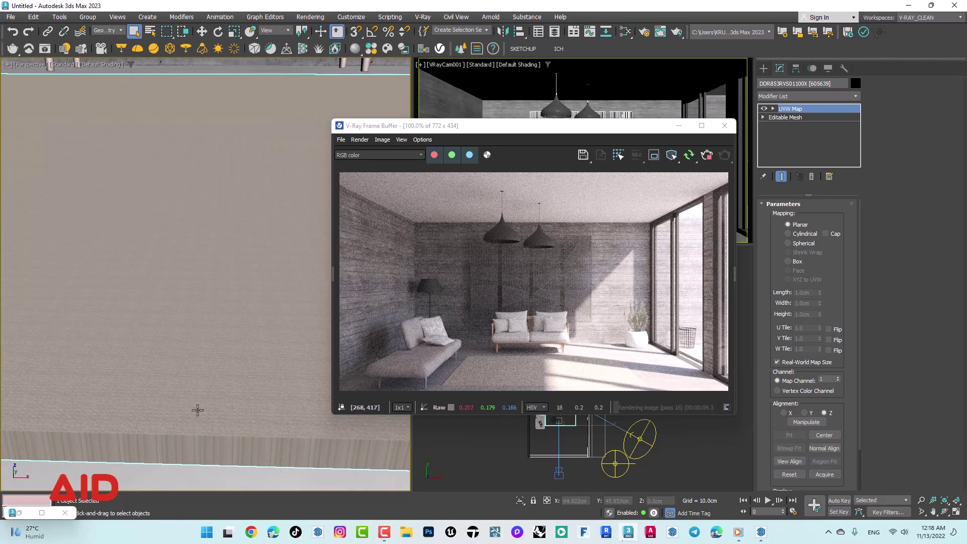
mouse_move(226, 402)
middle_down()
mouse_move(215, 338)
mouse_move(190, 361)
middle_up()
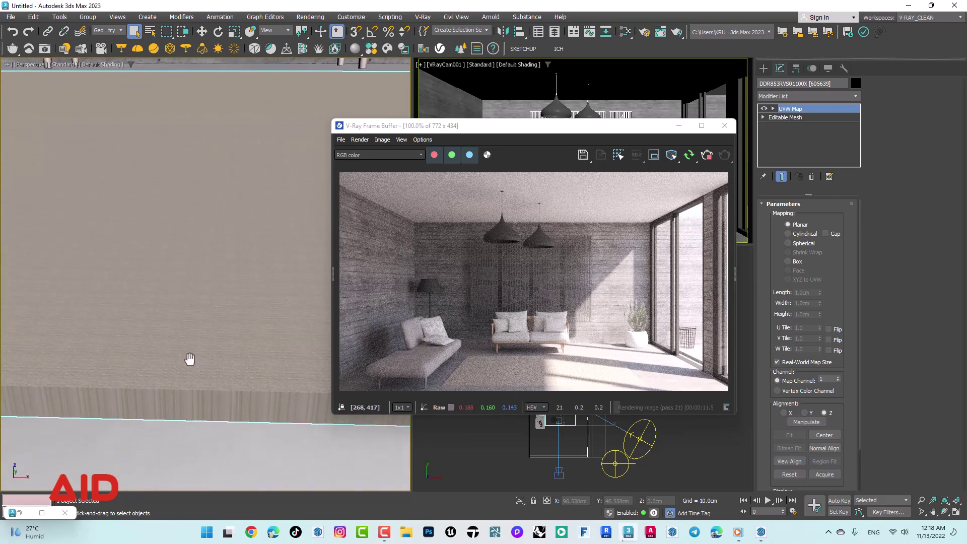
click(778, 362)
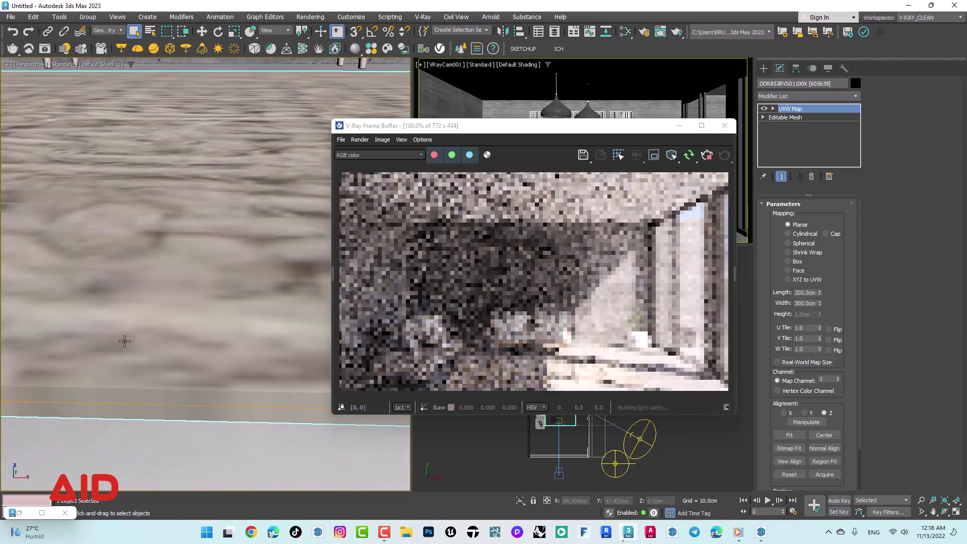
Pan and zoom the viewport from the rug over to the sofa's end.
middle_drag(199, 255, 217, 274)
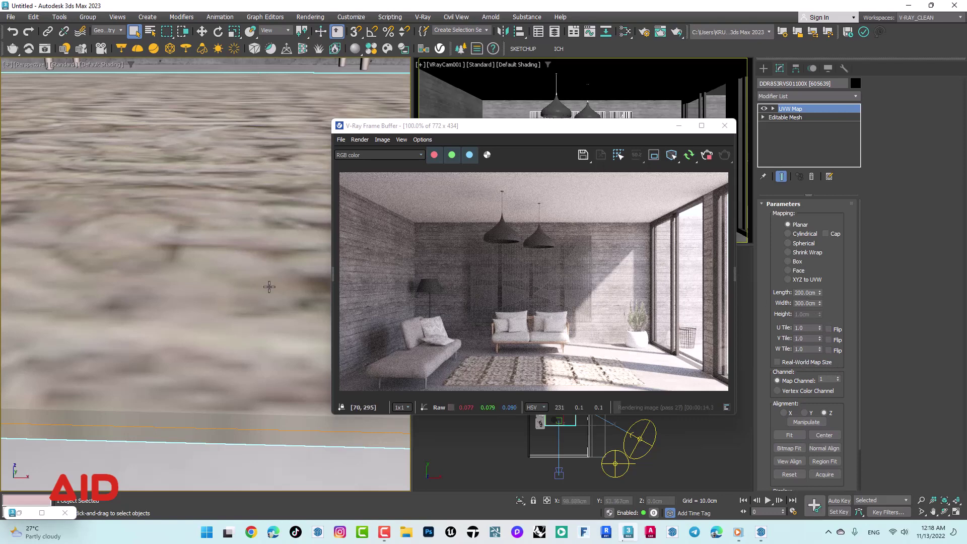
scroll(216, 315, down, 2)
scroll(219, 315, down, 2)
scroll(219, 315, down, 1)
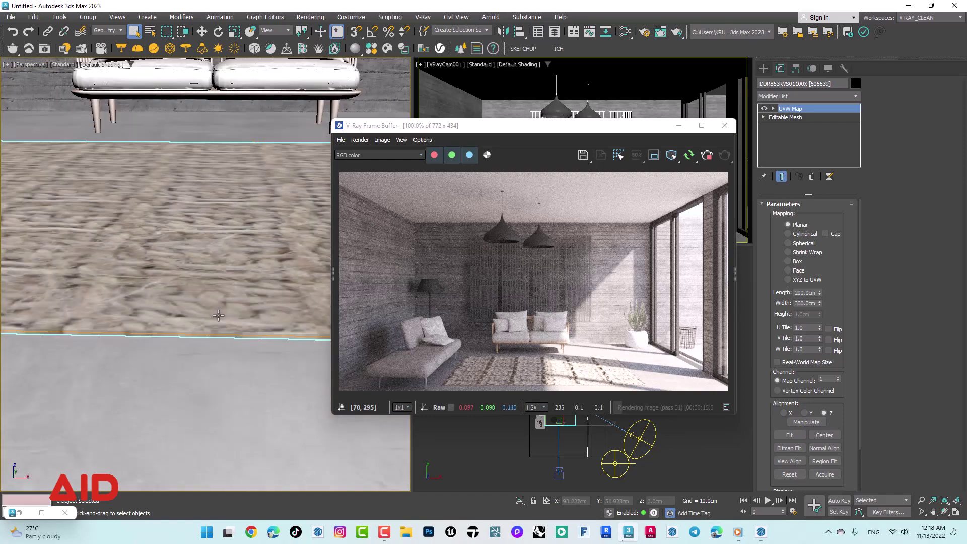
middle_drag(182, 211, 115, 312)
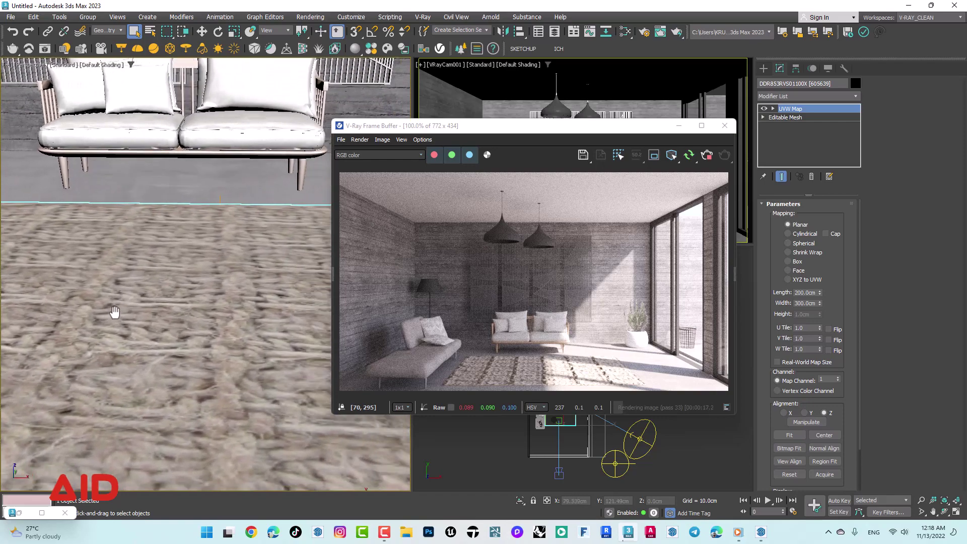
scroll(115, 312, down, 2)
scroll(216, 146, down, 2)
scroll(248, 231, up, 2)
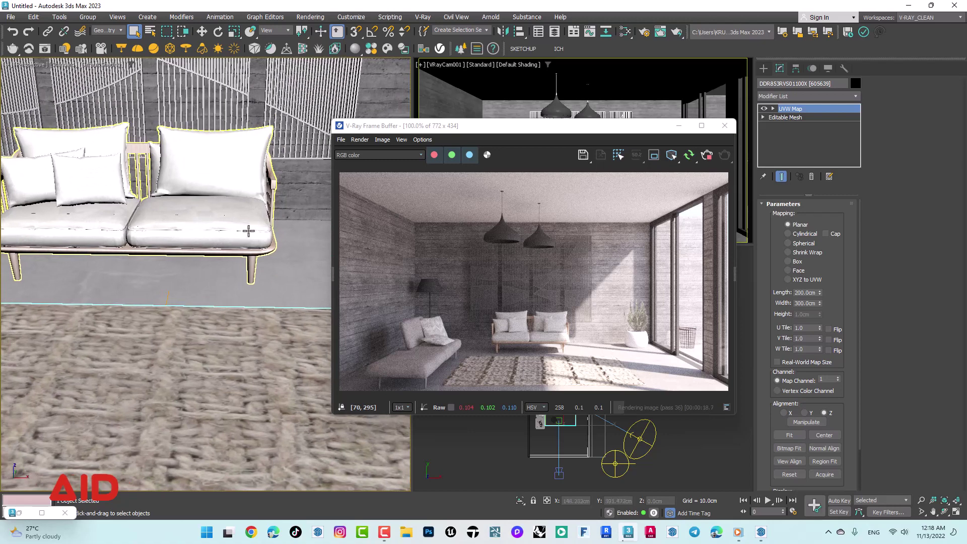
scroll(248, 231, up, 2)
scroll(254, 231, up, 2)
scroll(262, 266, up, 2)
middle_drag(101, 282, 69, 292)
drag(607, 130, 786, 102)
click(626, 32)
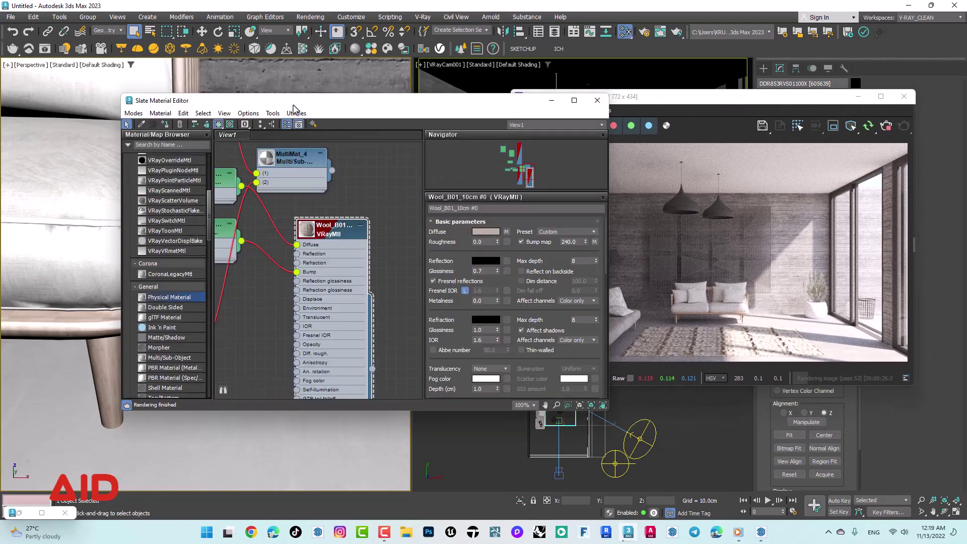
drag(294, 106, 447, 112)
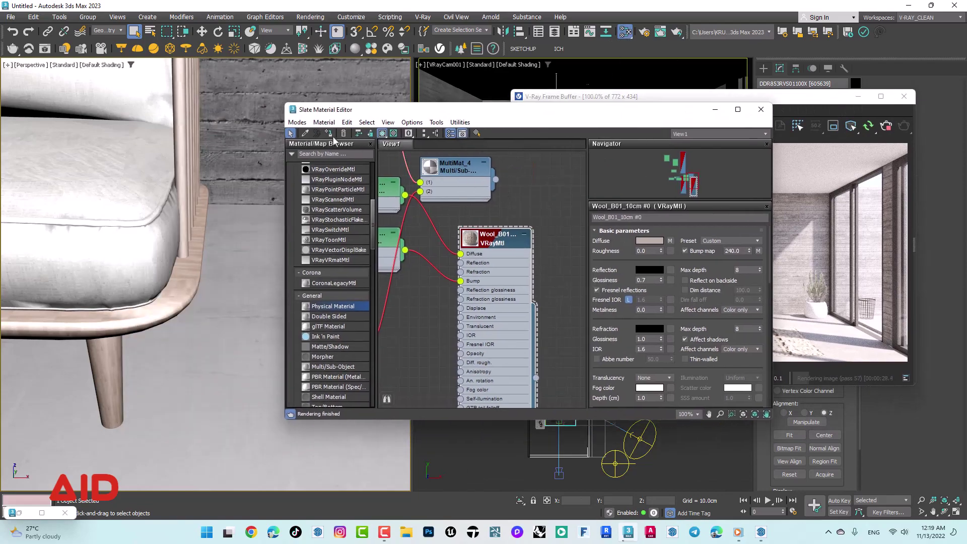
click(297, 122)
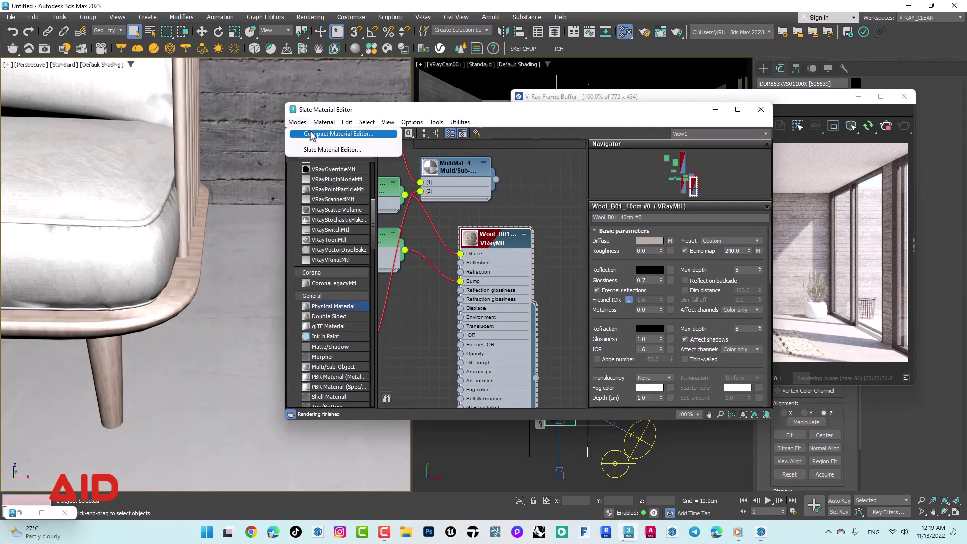
click(320, 135)
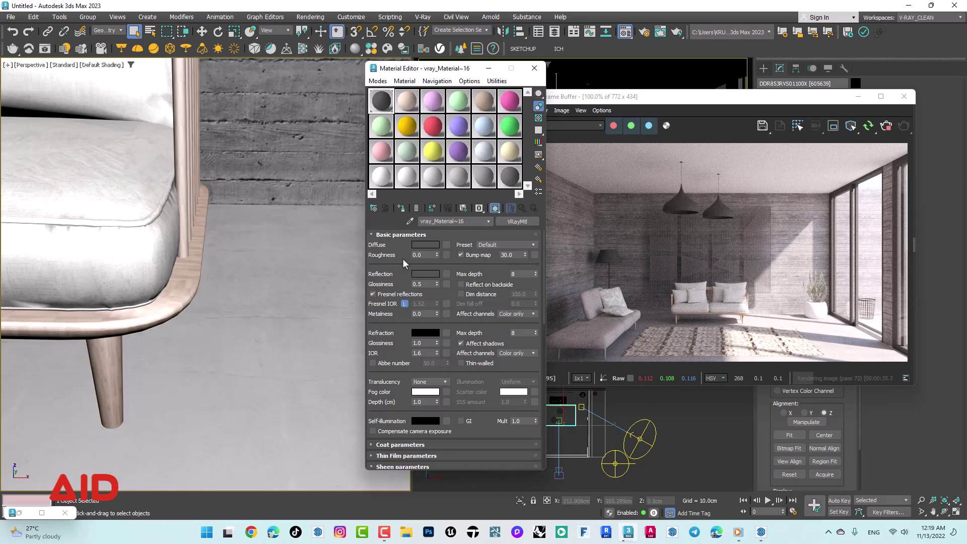
click(416, 102)
click(410, 221)
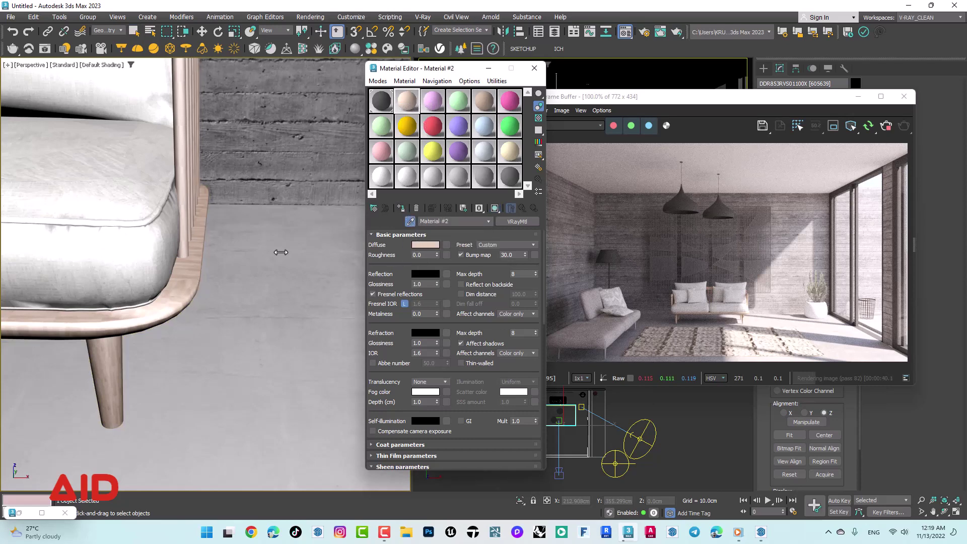
click(131, 237)
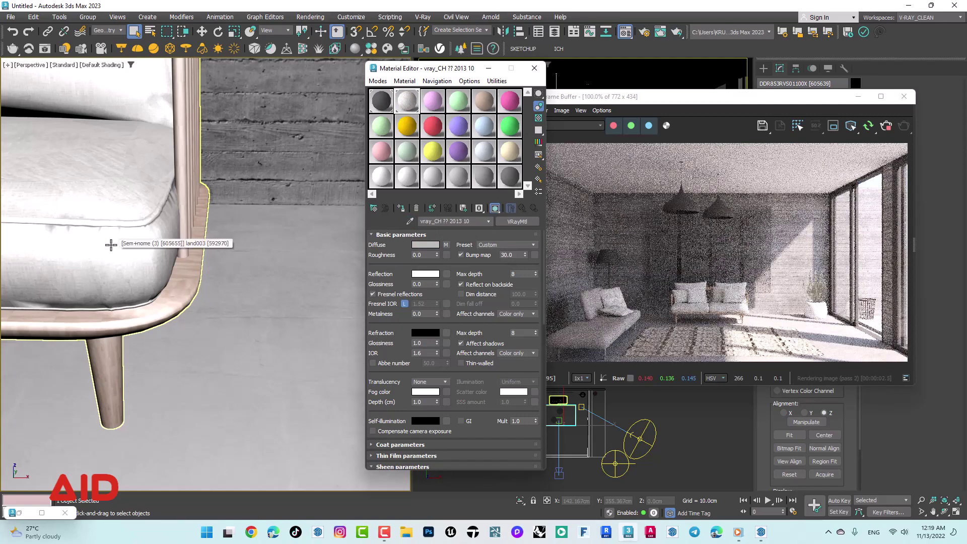
scroll(136, 272, down, 2)
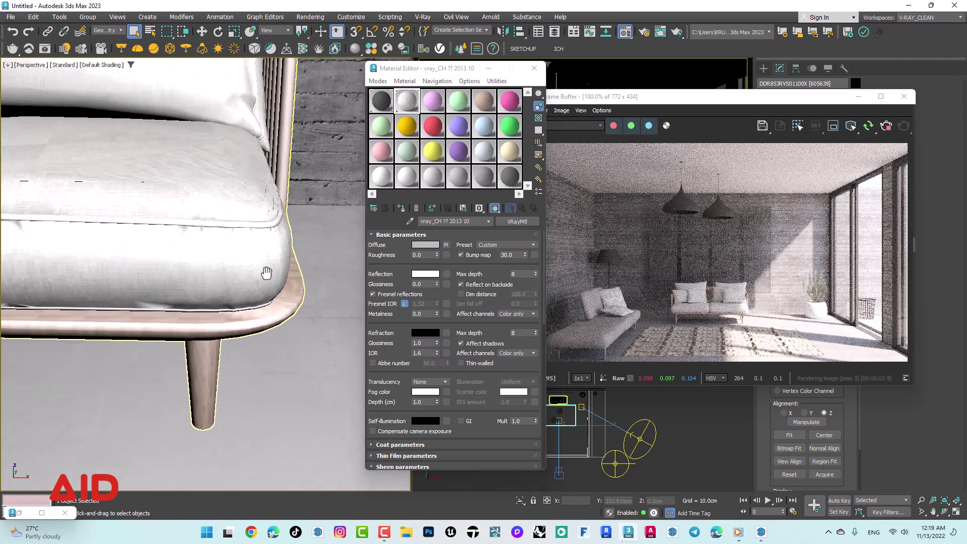
mouse_move(136, 271)
middle_down()
mouse_move(295, 282)
mouse_move(286, 177)
mouse_move(176, 232)
middle_up()
scroll(295, 283, down, 3)
scroll(286, 177, down, 5)
scroll(177, 231, up, 5)
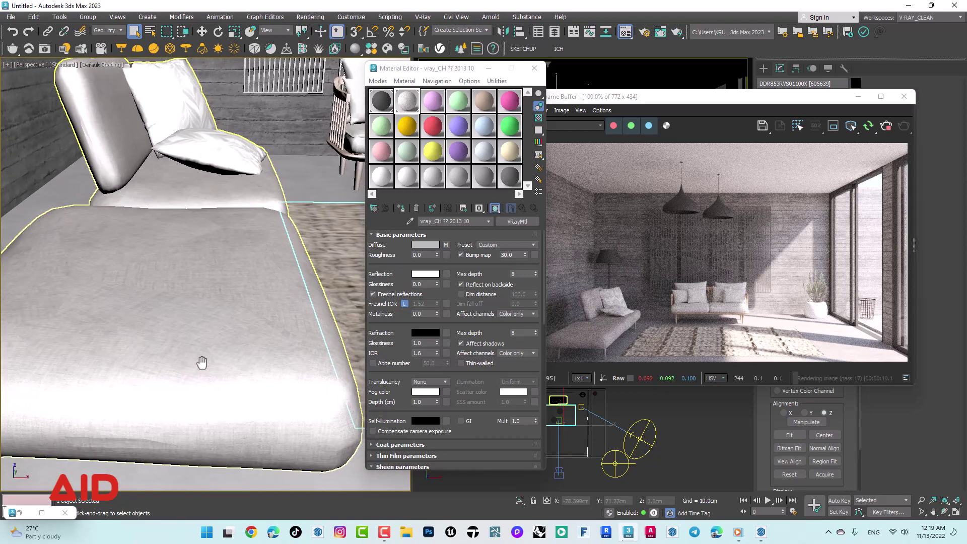
scroll(216, 359, up, 1)
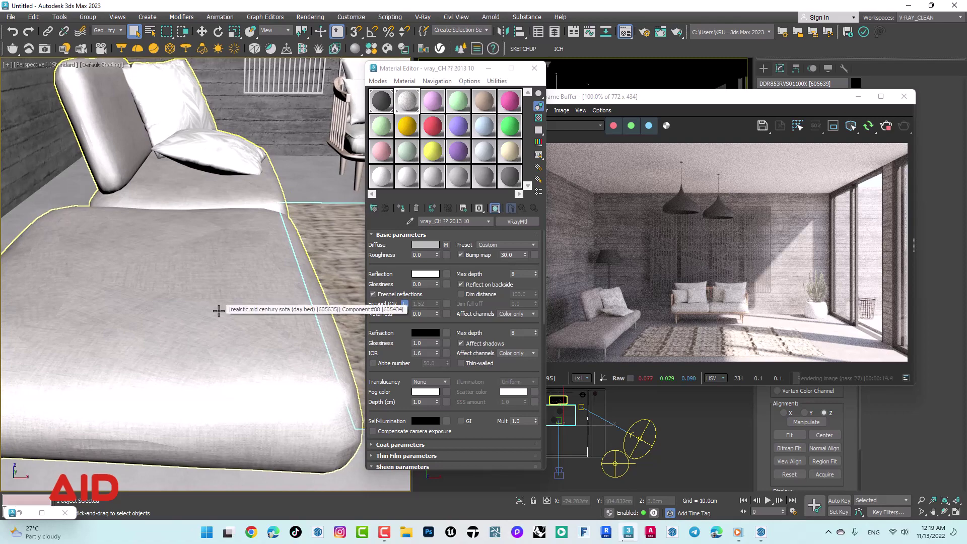
mouse_move(254, 307)
alt+middle_down()
mouse_move(194, 249)
mouse_move(180, 273)
alt+middle_up()
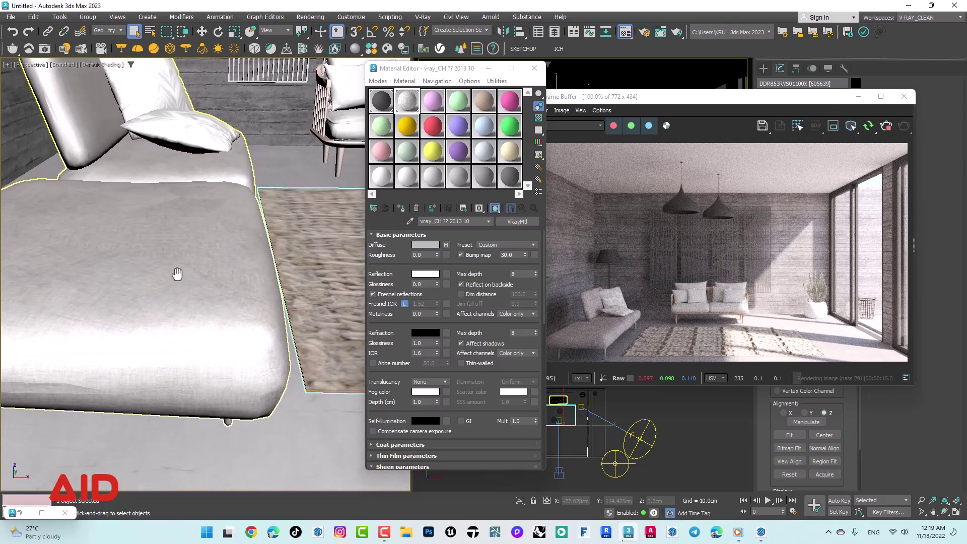
click(502, 243)
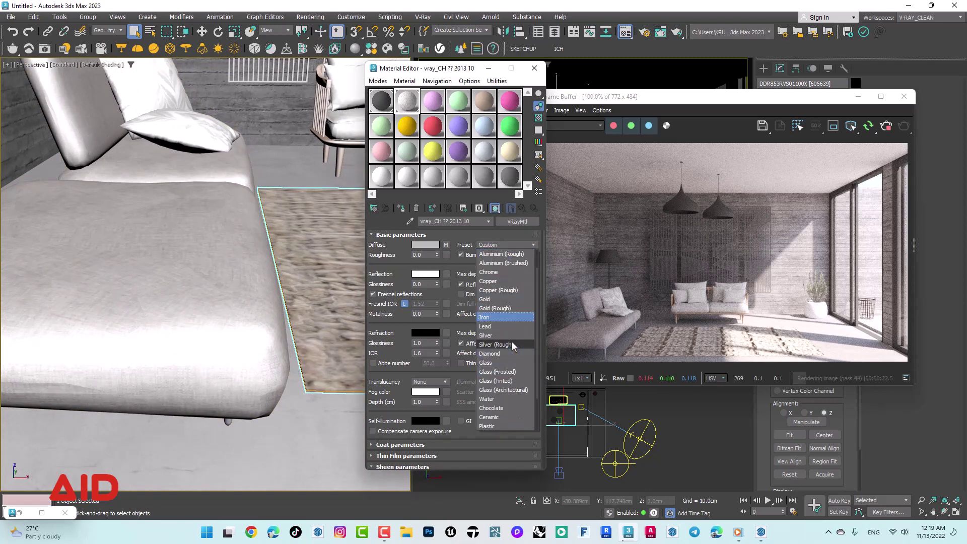
scroll(513, 352, down, 3)
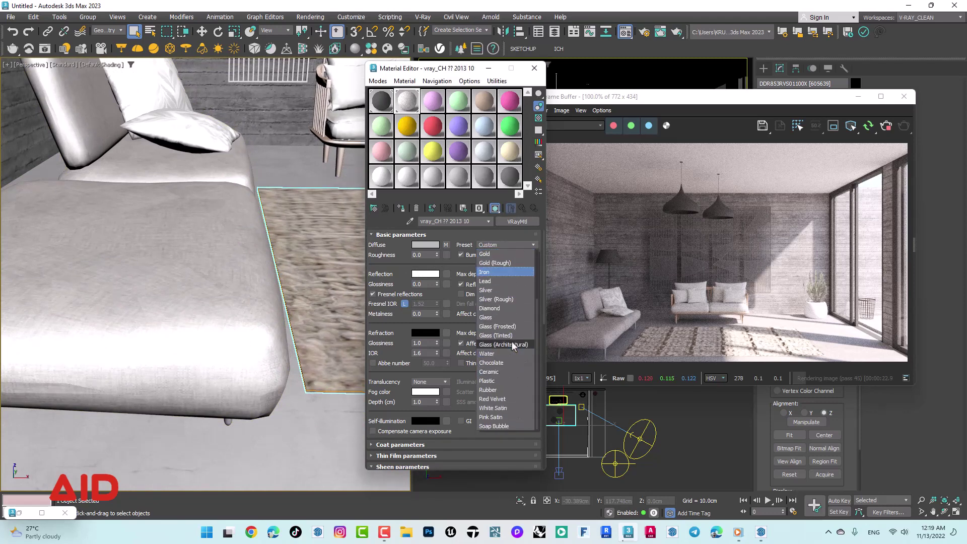
click(513, 400)
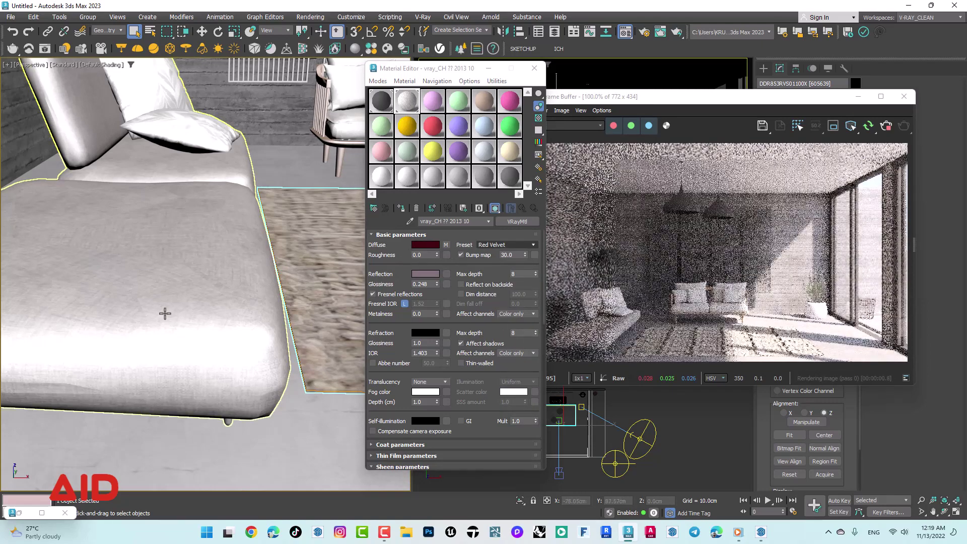
middle_drag(218, 308, 204, 311)
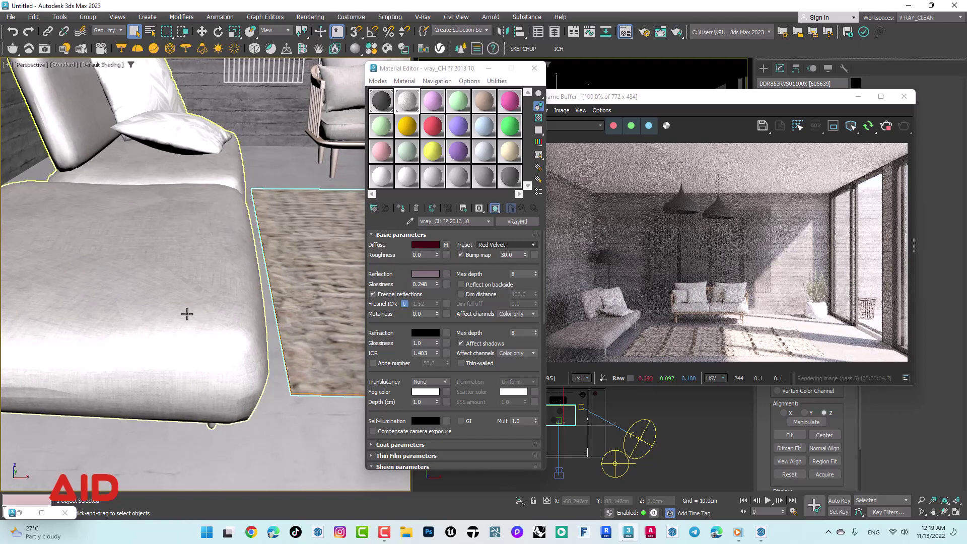
scroll(188, 316, up, 3)
middle_drag(202, 292, 225, 247)
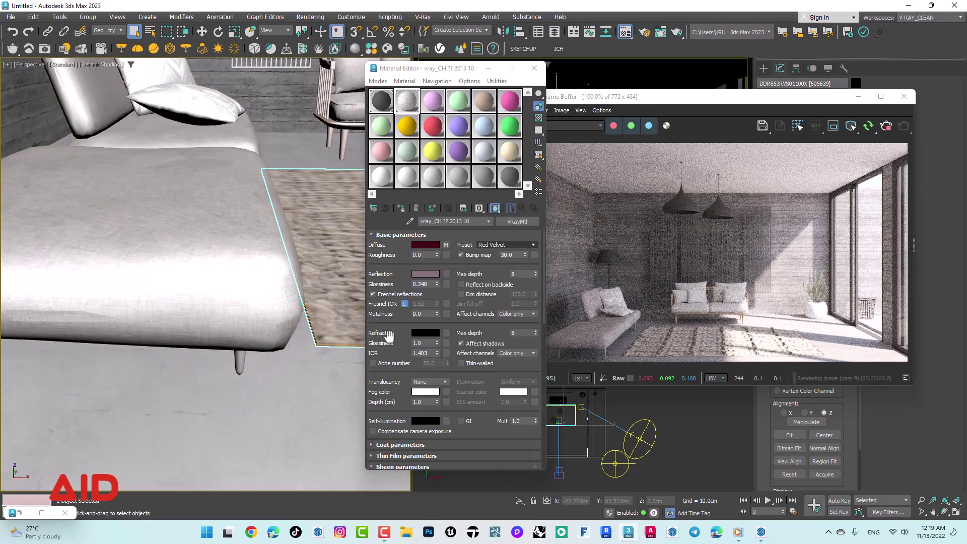
scroll(384, 283, down, 2)
scroll(388, 289, down, 1)
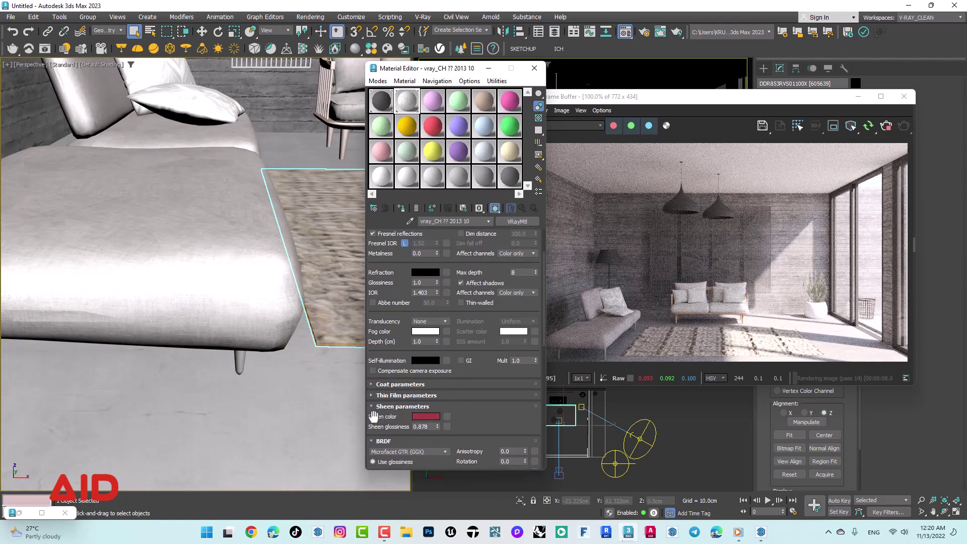
mouse_move(281, 319)
middle_down()
mouse_move(259, 328)
mouse_move(232, 409)
mouse_move(210, 377)
middle_up()
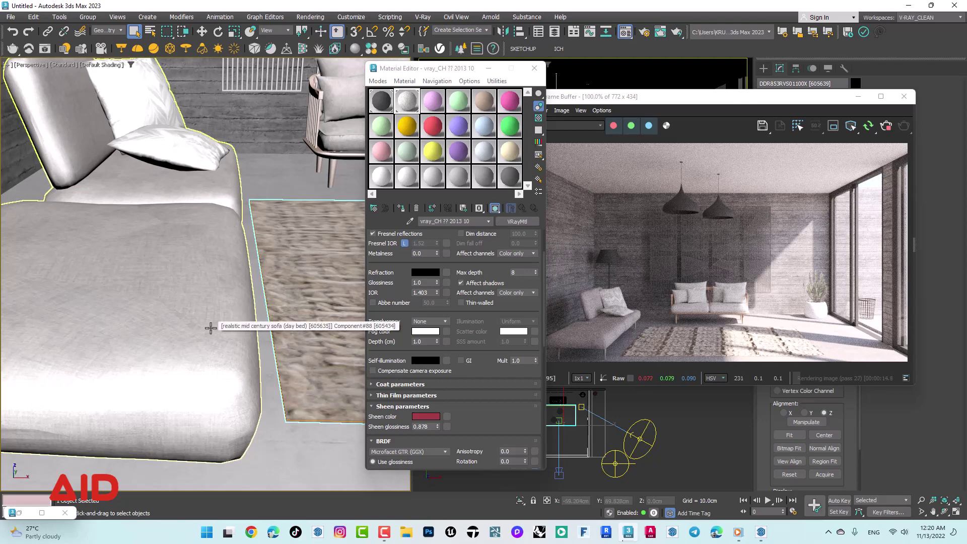
drag(458, 269, 441, 412)
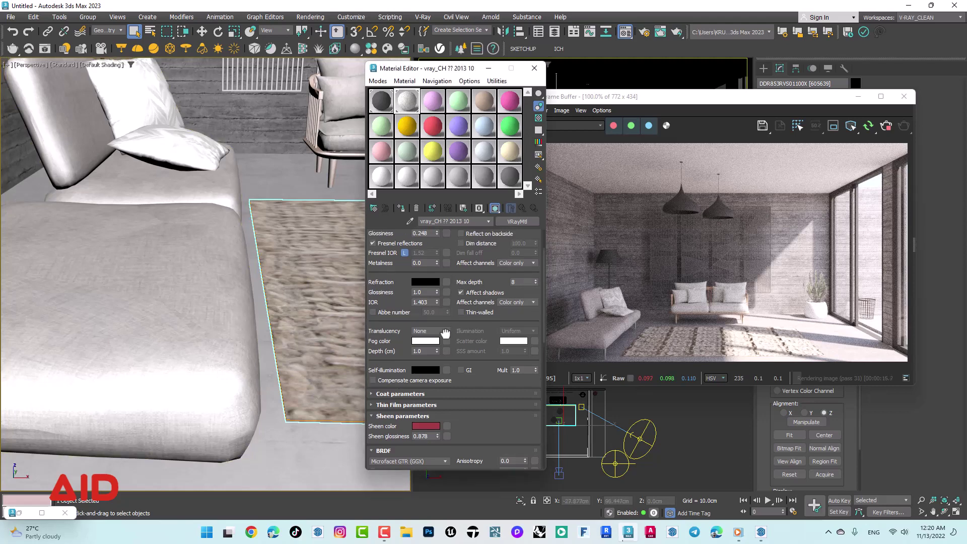
Magnify the sofa's vray_CH sample sphere and move the preview beside the material settings.
double_click(407, 100)
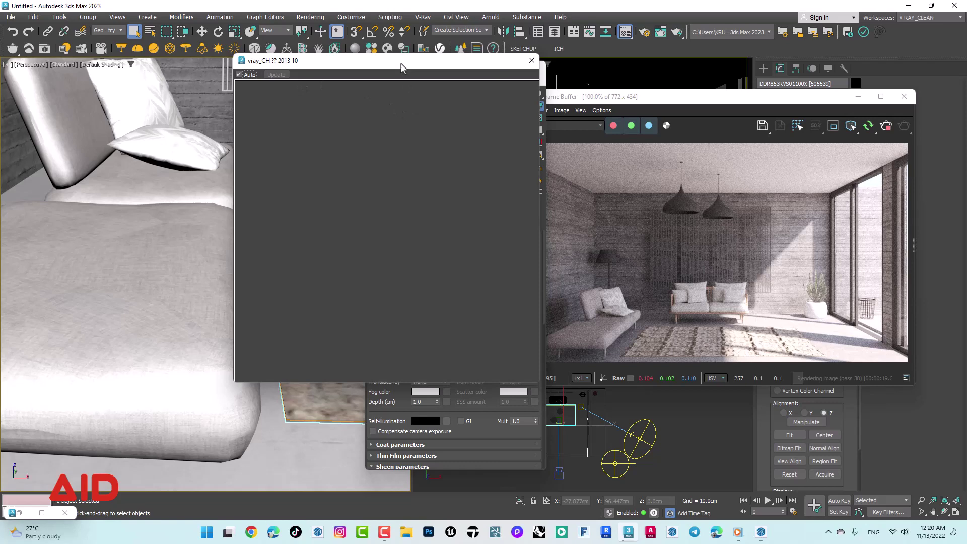
drag(401, 63, 364, 111)
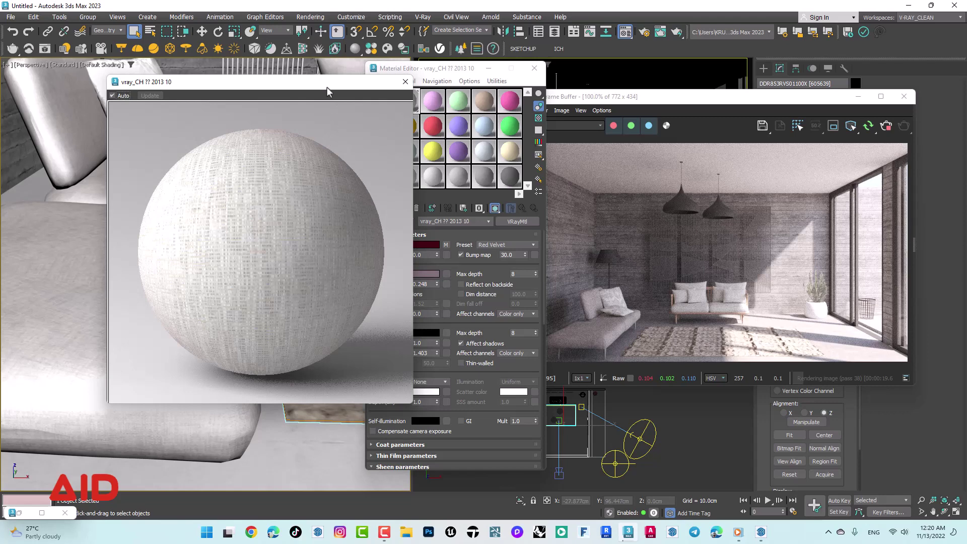
mouse_move(327, 88)
mouse_down()
mouse_move(298, 93)
mouse_move(267, 79)
mouse_up()
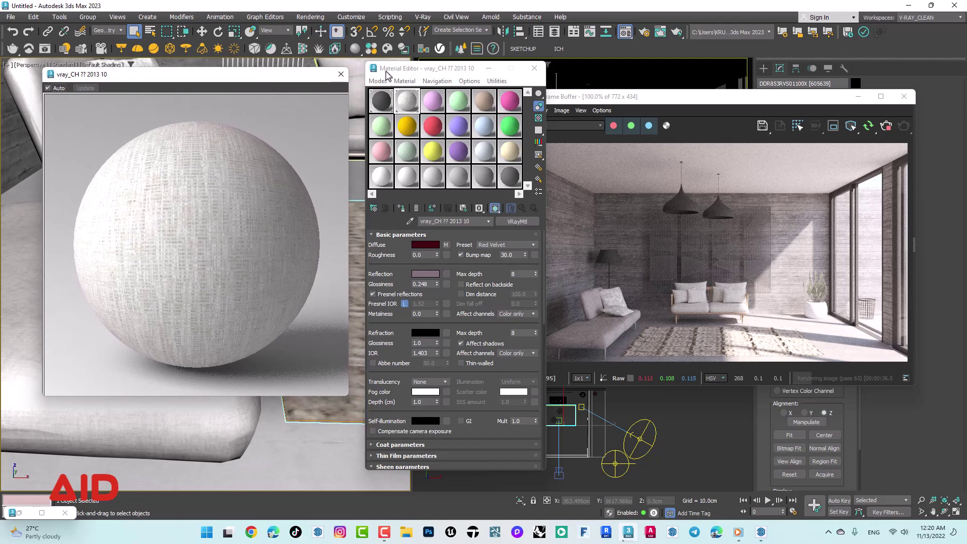
drag(399, 72, 410, 67)
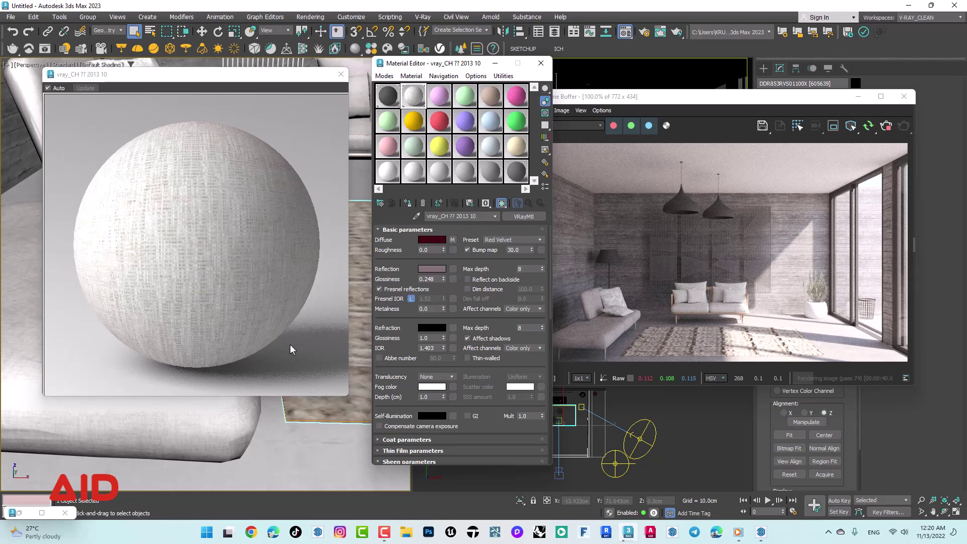
Set the sofa fabric's reflection colour to a neutral grey sampled from the sphere.
click(440, 271)
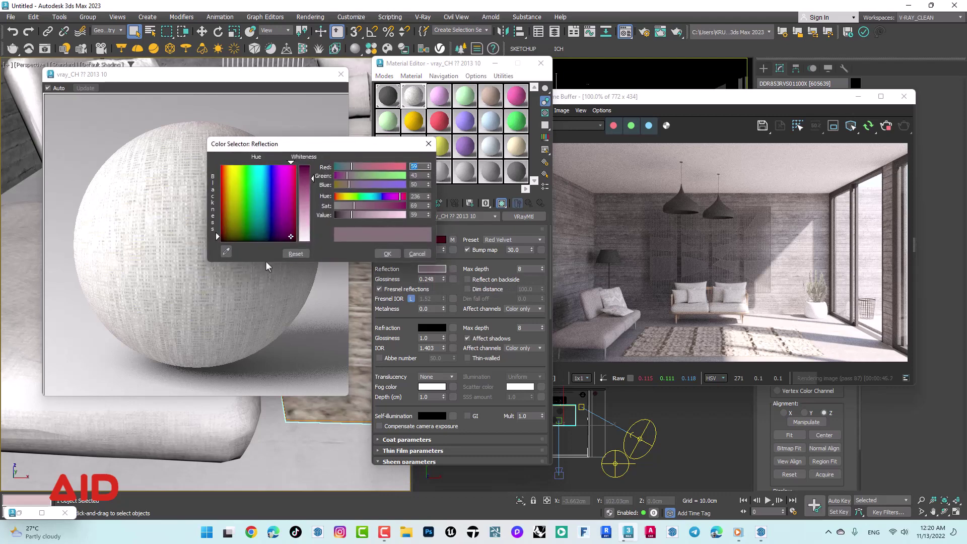
click(226, 251)
click(253, 317)
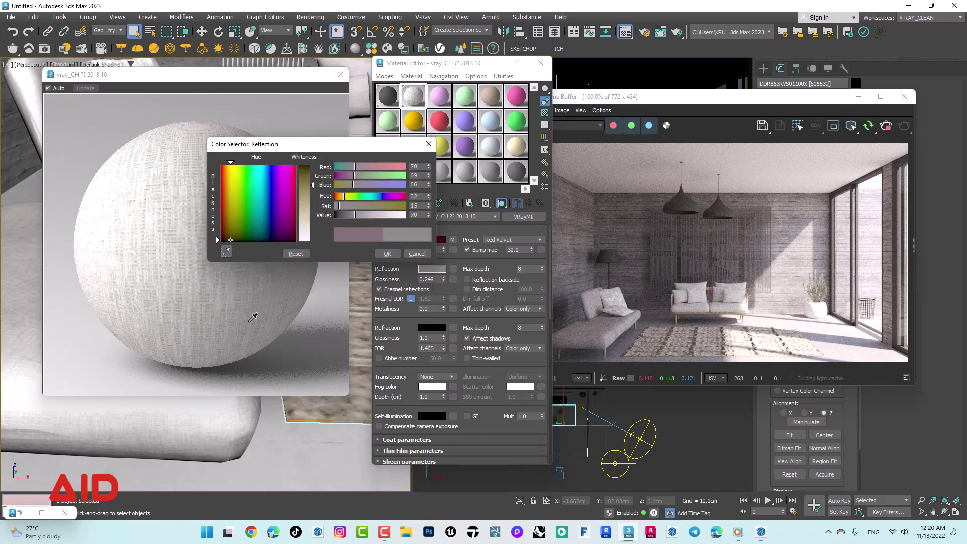
click(387, 253)
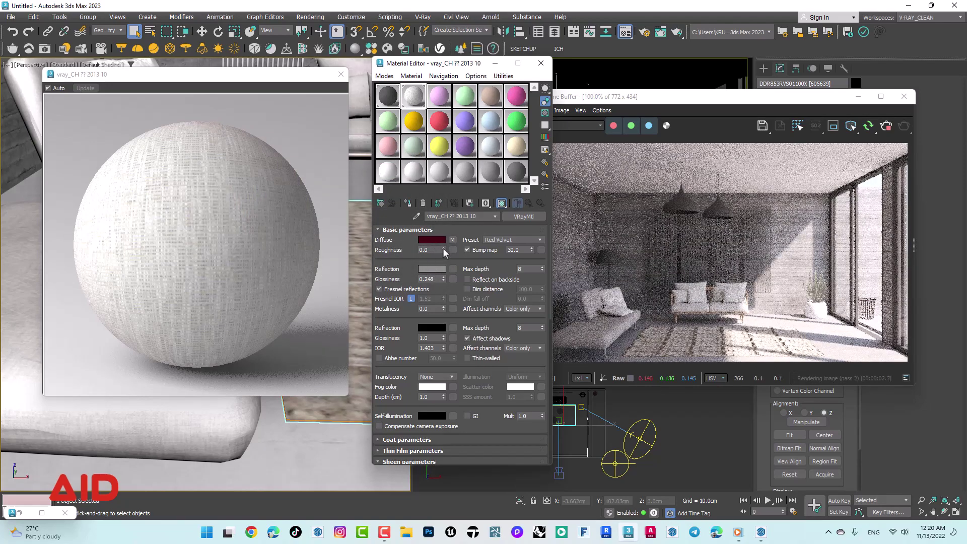
Replace the red sheen colour with grey (80, 77, 74) and close the enlarged preview.
scroll(400, 262, down, 3)
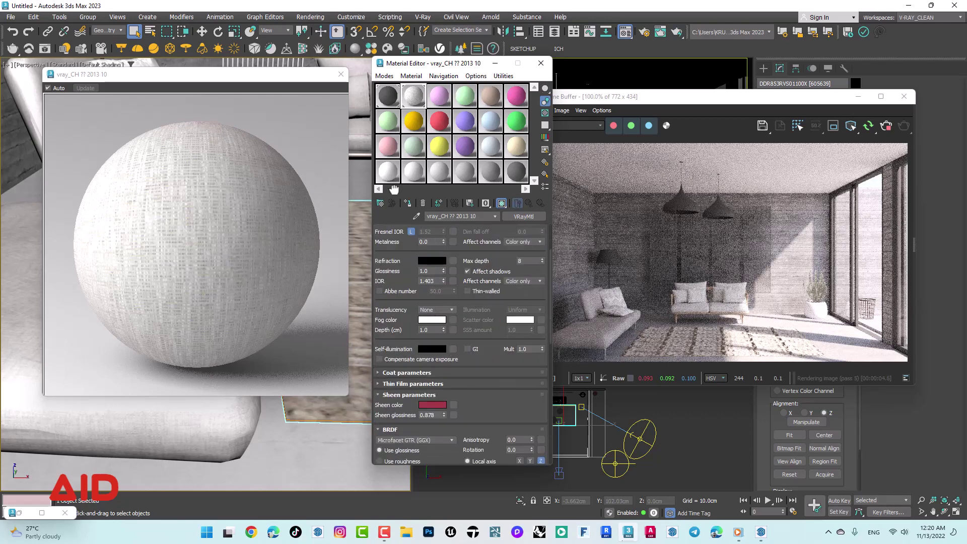
scroll(400, 262, down, 2)
click(429, 337)
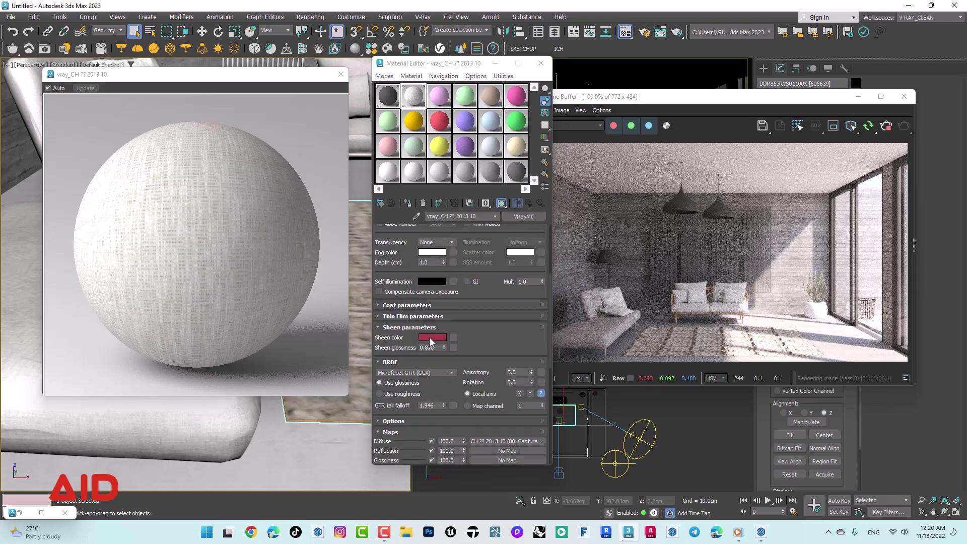
click(217, 317)
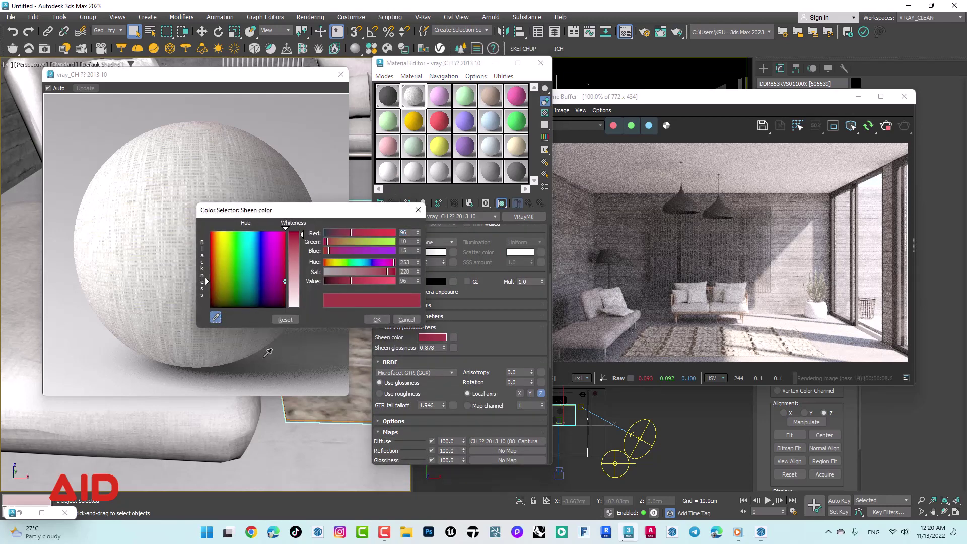
click(205, 351)
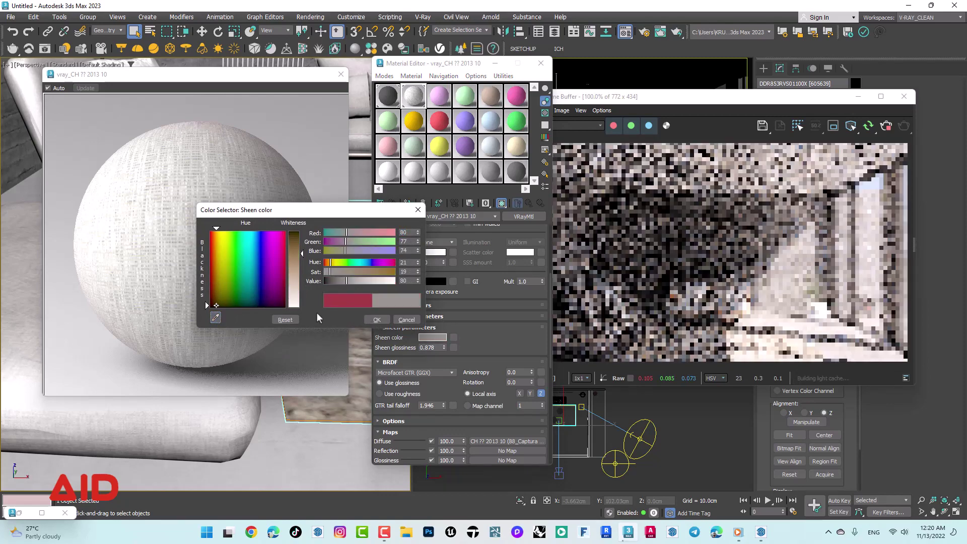
click(377, 319)
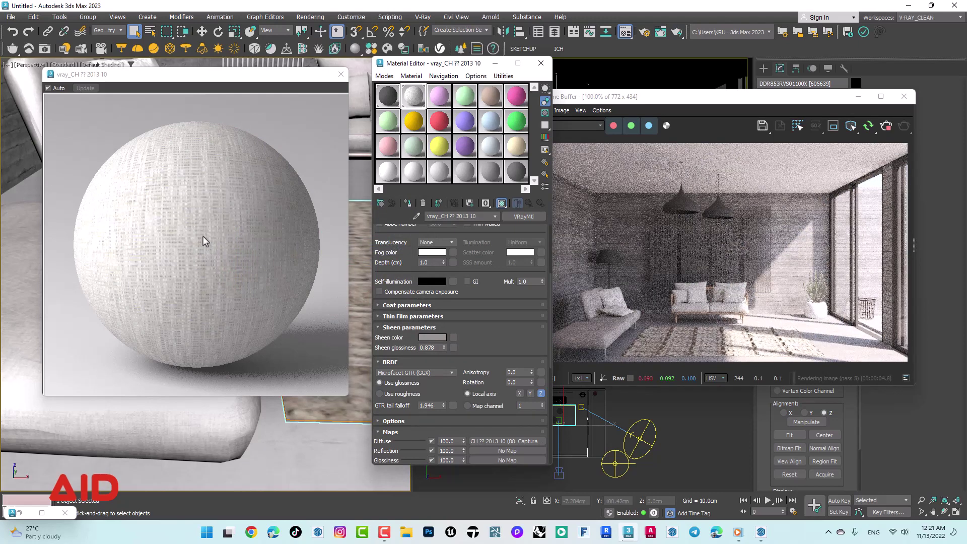
click(341, 75)
mouse_move(218, 292)
middle_down()
mouse_move(78, 283)
mouse_move(131, 443)
mouse_move(155, 262)
middle_up()
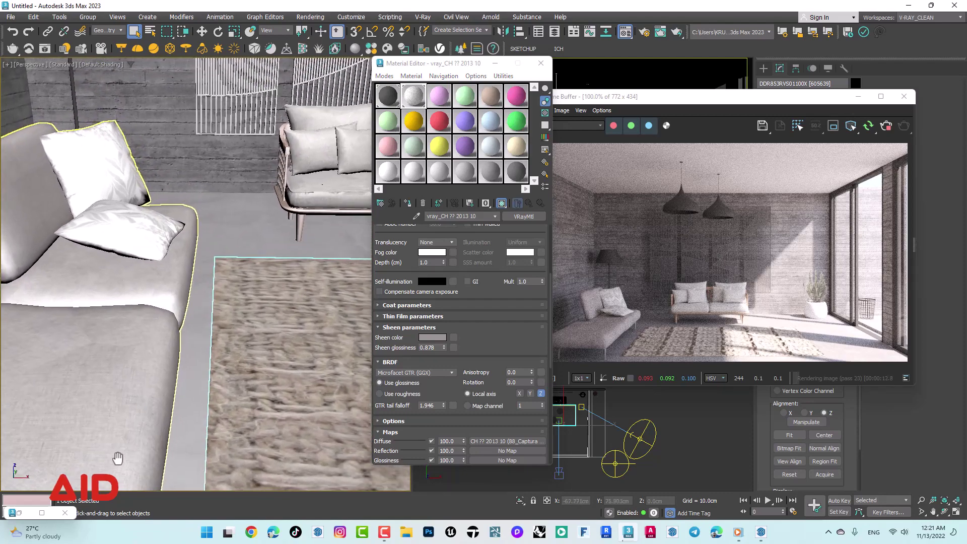
Load the cushion's fabric material into free sample slot 3 by picking it from the scene.
scroll(155, 261, up, 5)
scroll(205, 227, down, 2)
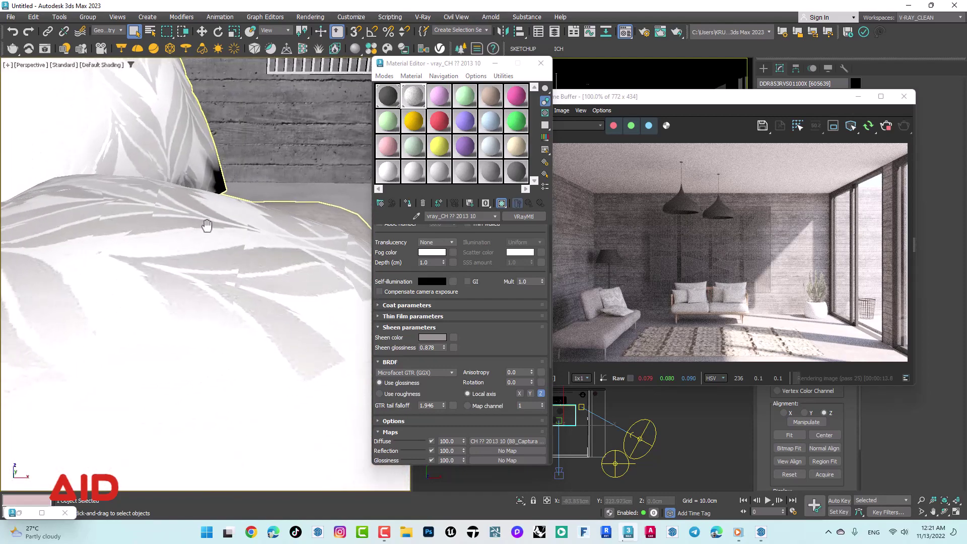
scroll(209, 287, down, 2)
scroll(216, 285, down, 1)
scroll(219, 301, up, 1)
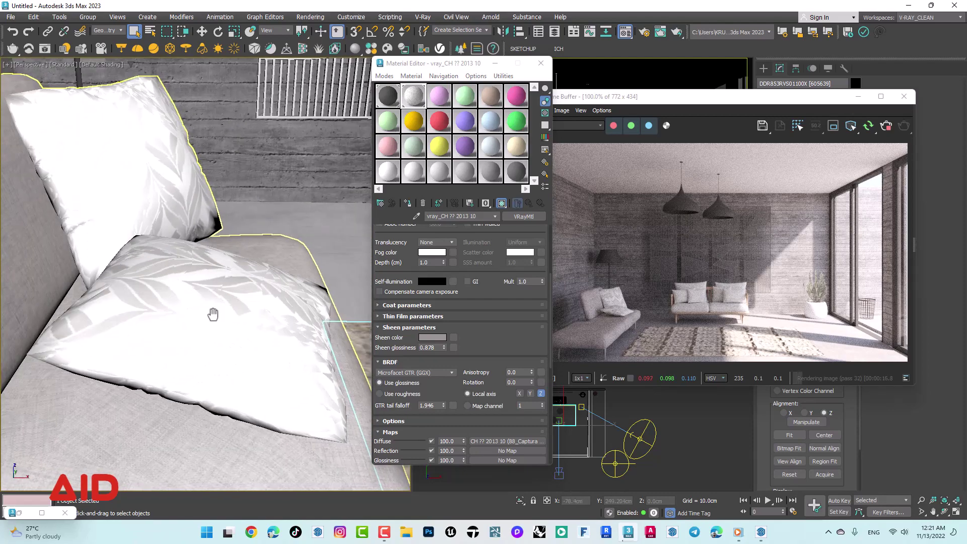
click(440, 97)
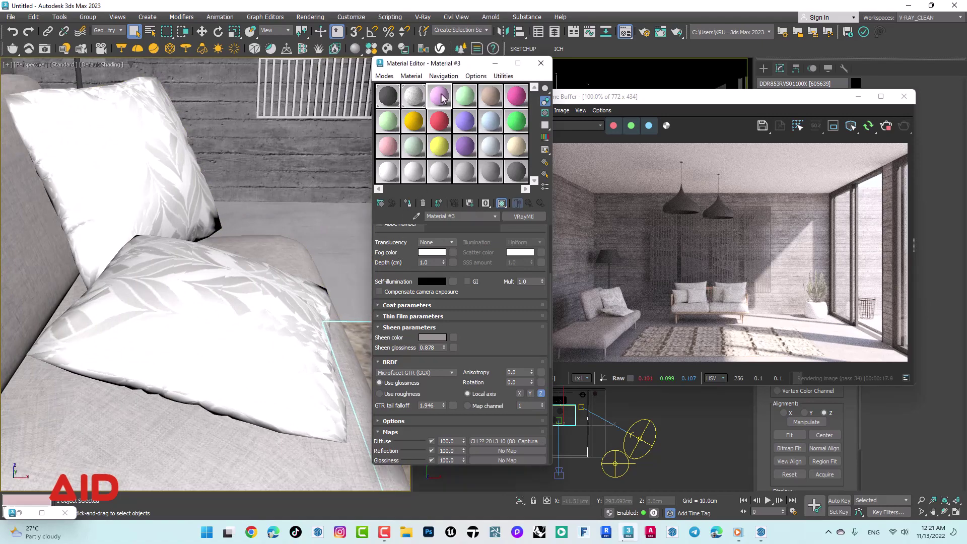
click(416, 216)
click(199, 265)
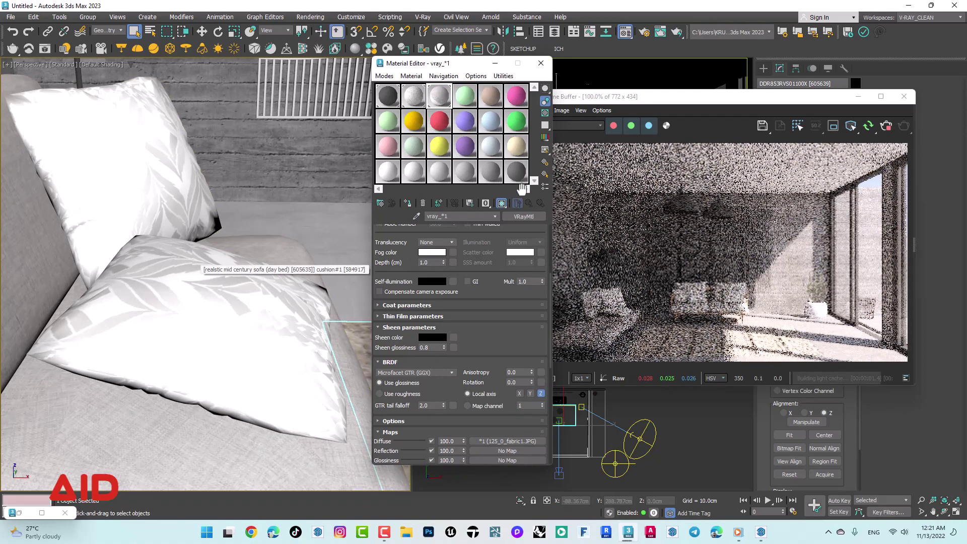
Apply the Red Velvet VRayMtl preset to the cushion material.
scroll(478, 414, up, 5)
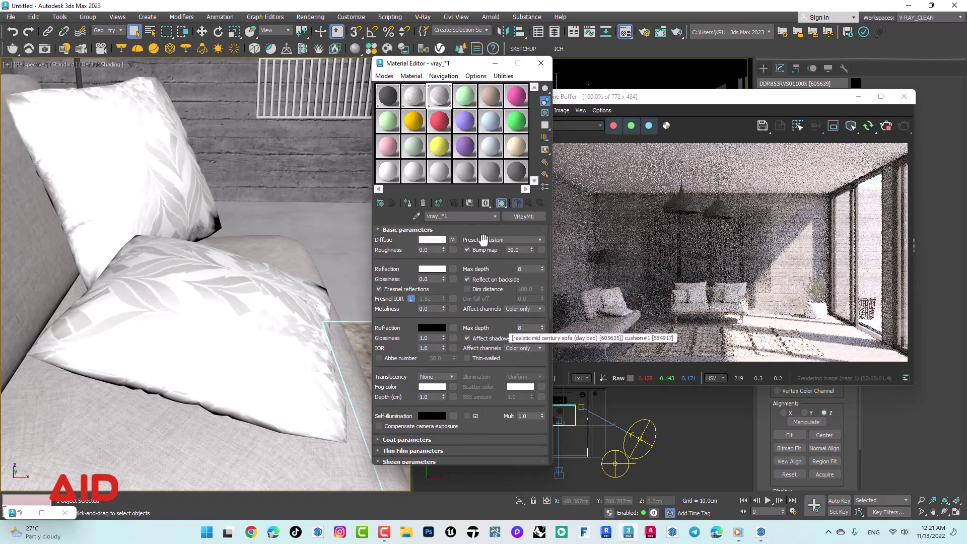
click(492, 240)
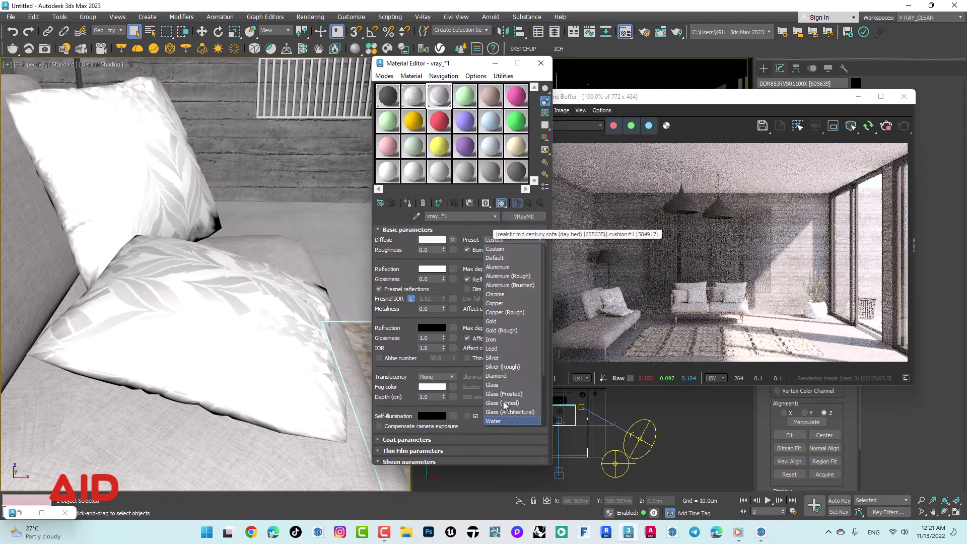
scroll(504, 394, down, 3)
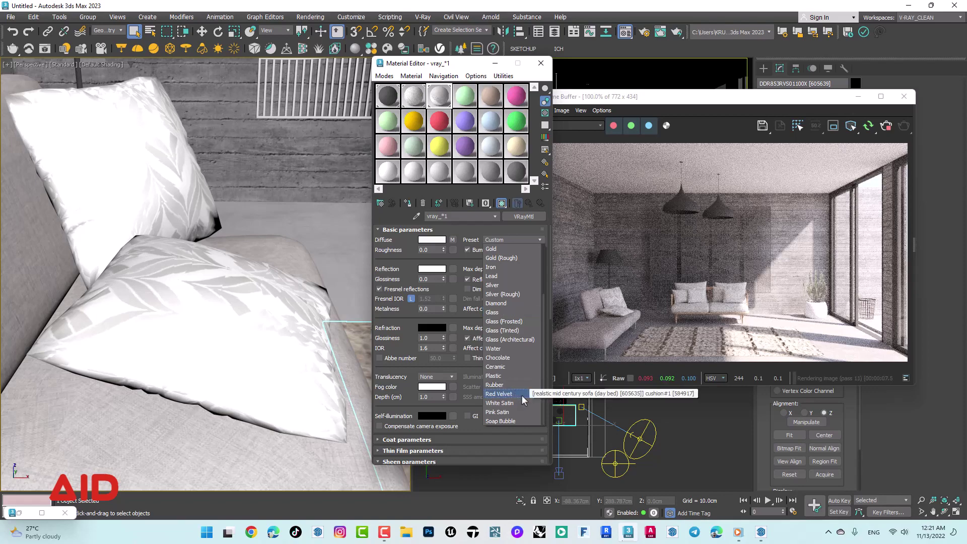
click(523, 396)
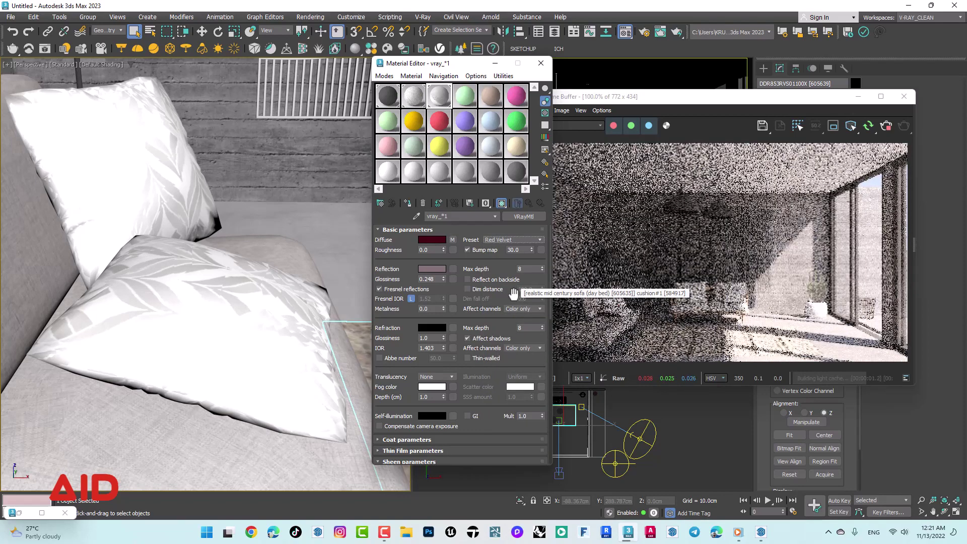
Set the pillow fabric's reflection colour to a grey sampled from the viewport.
click(434, 270)
click(209, 263)
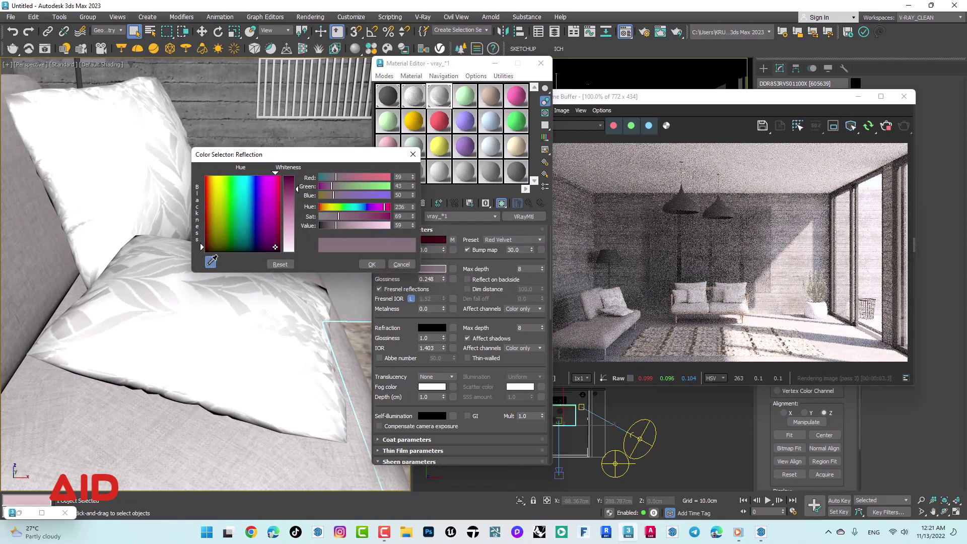
click(58, 260)
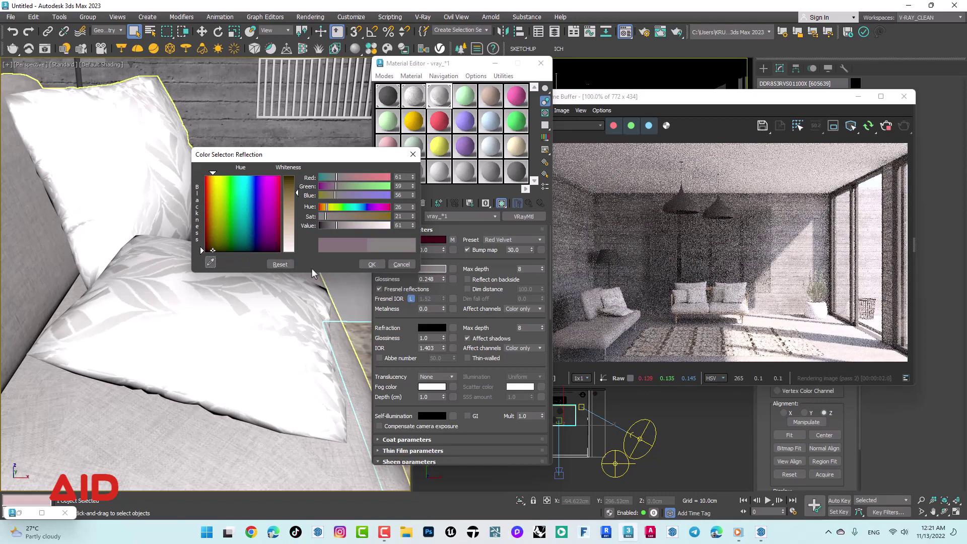
click(371, 264)
Change the pillow's sheen colour from red to sampled grey (69, 65, 62).
scroll(398, 248, down, 1)
scroll(399, 248, down, 5)
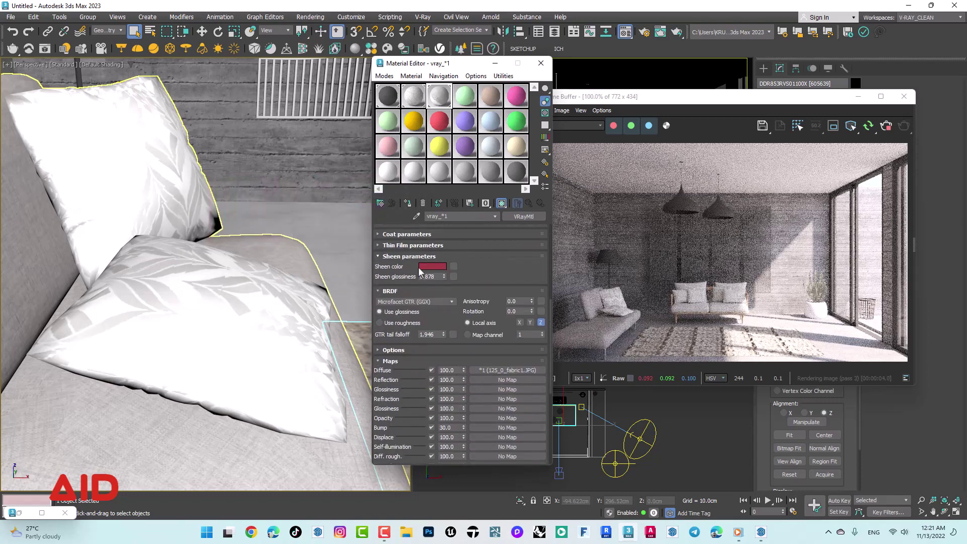
click(432, 267)
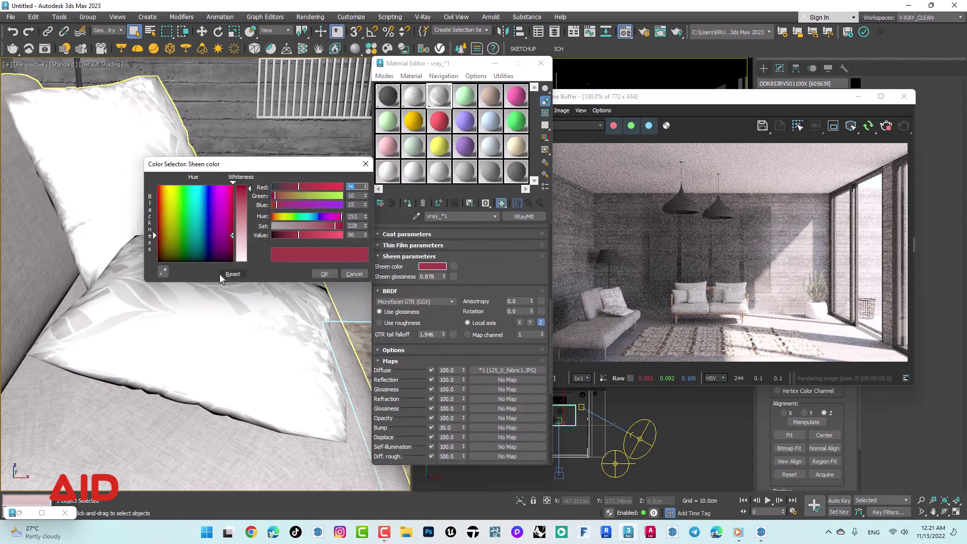
click(163, 271)
click(53, 270)
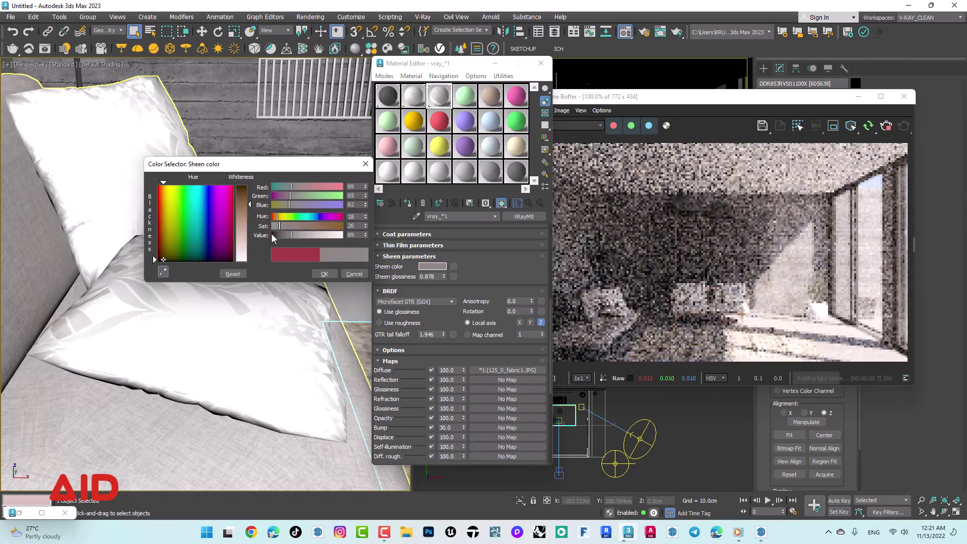
click(324, 274)
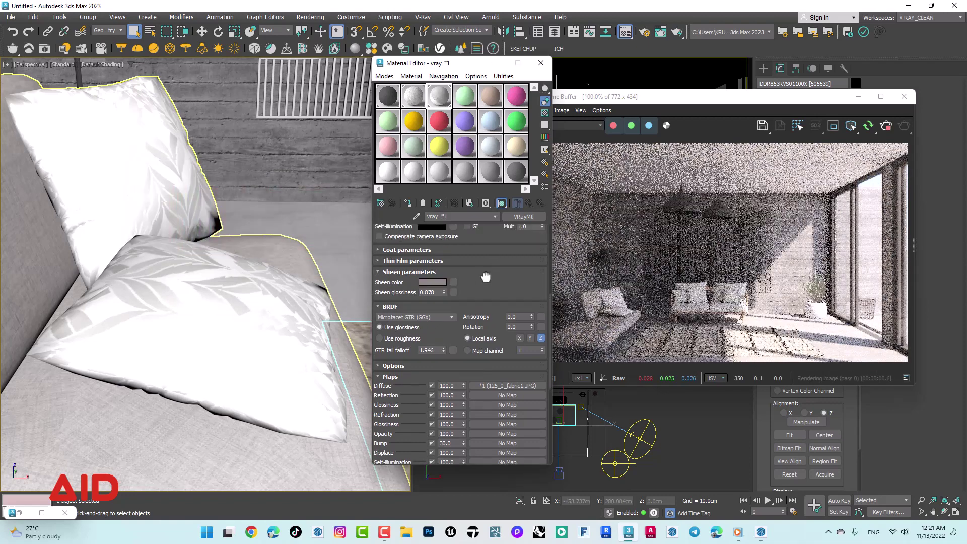
Zoom and pan the viewport toward the armchair and rug.
mouse_move(466, 275)
mouse_down()
mouse_move(483, 451)
mouse_move(464, 428)
mouse_up()
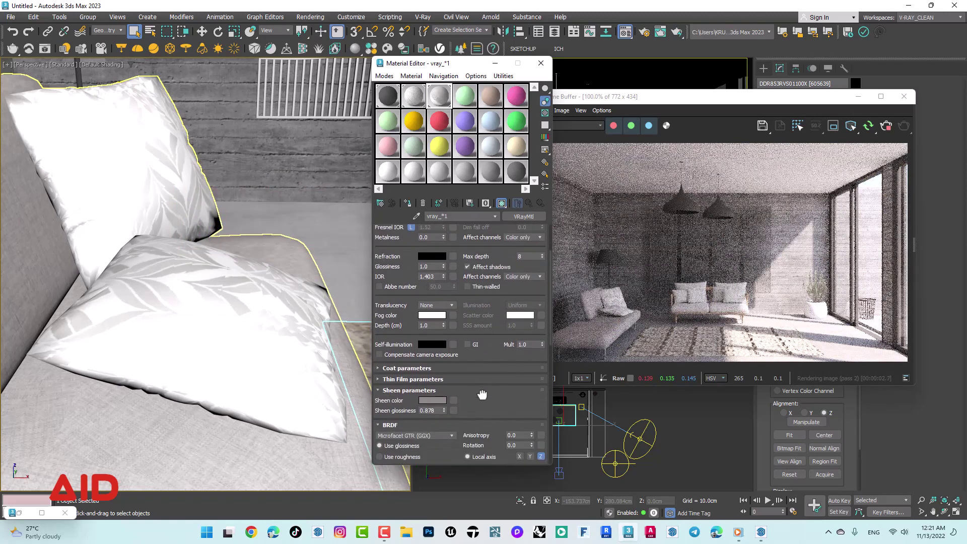
scroll(290, 305, up, 3)
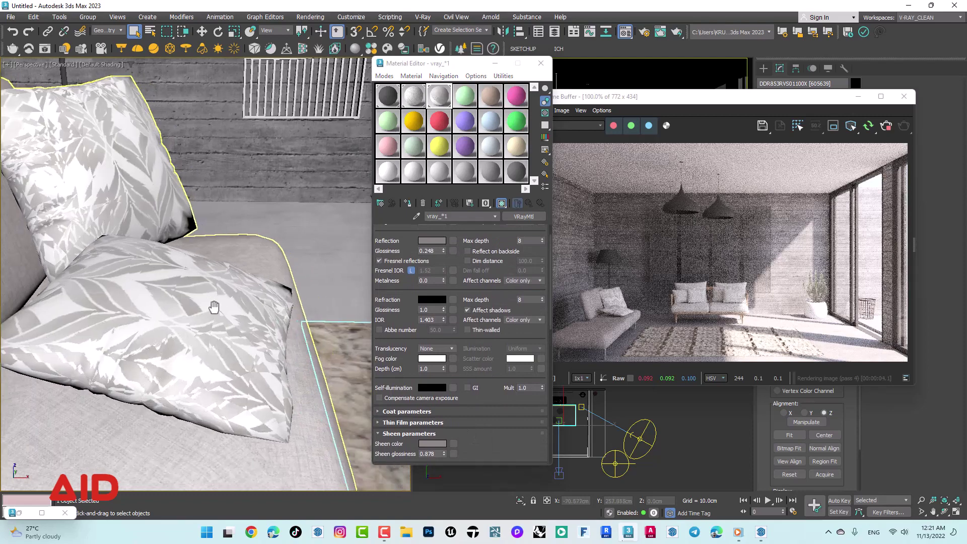
scroll(290, 305, up, 3)
scroll(290, 305, up, 3)
scroll(290, 304, up, 3)
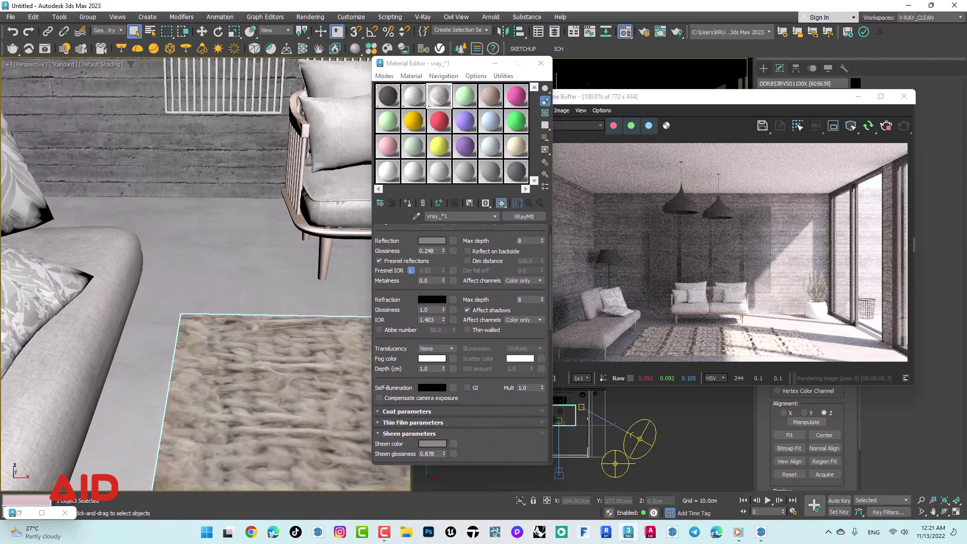
middle_drag(281, 287, 243, 283)
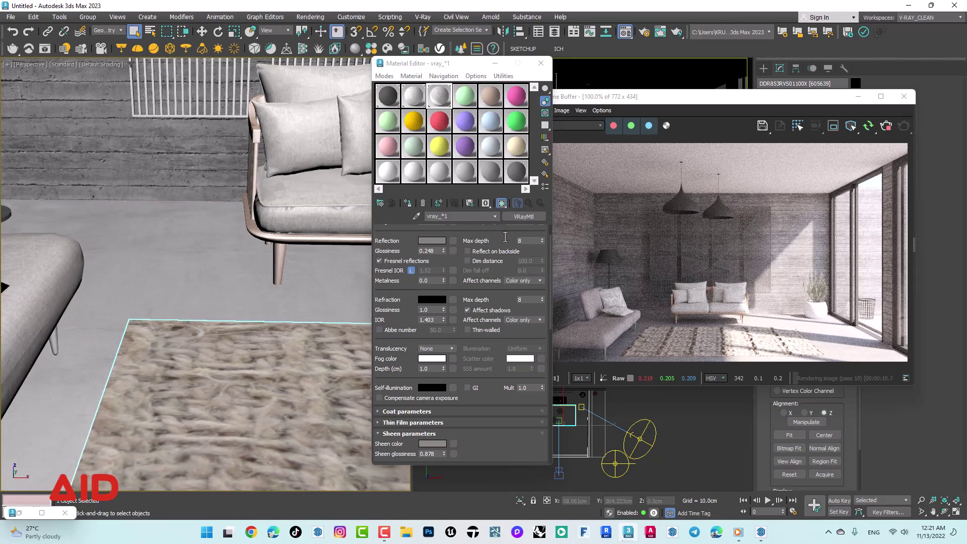
scroll(501, 359, up, 2)
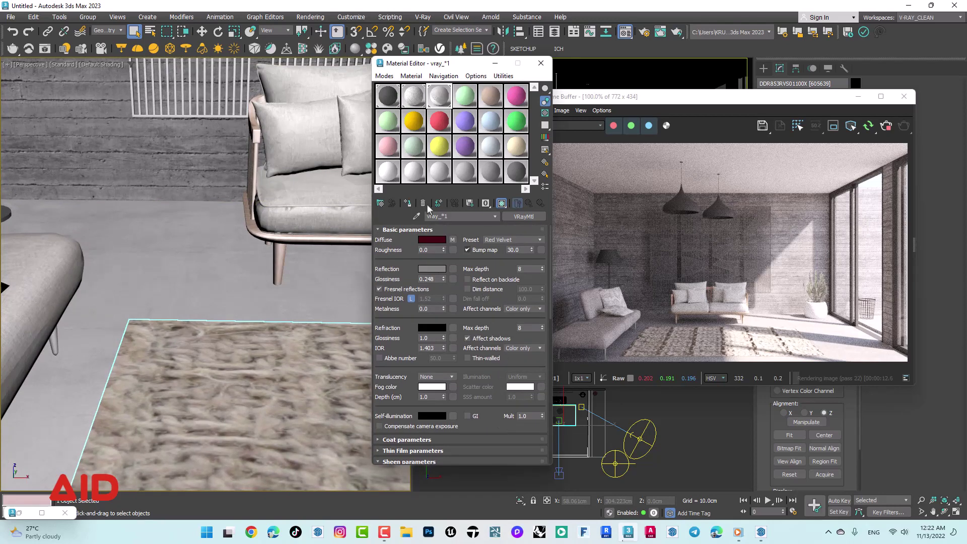
Load the ceramic floor material into a free sample slot by picking it from the scene.
click(459, 100)
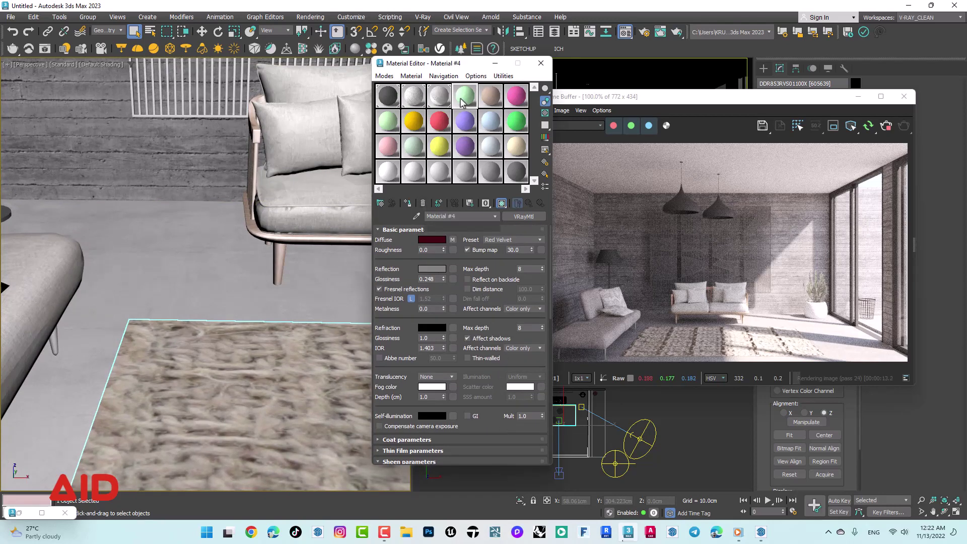
click(417, 217)
click(158, 199)
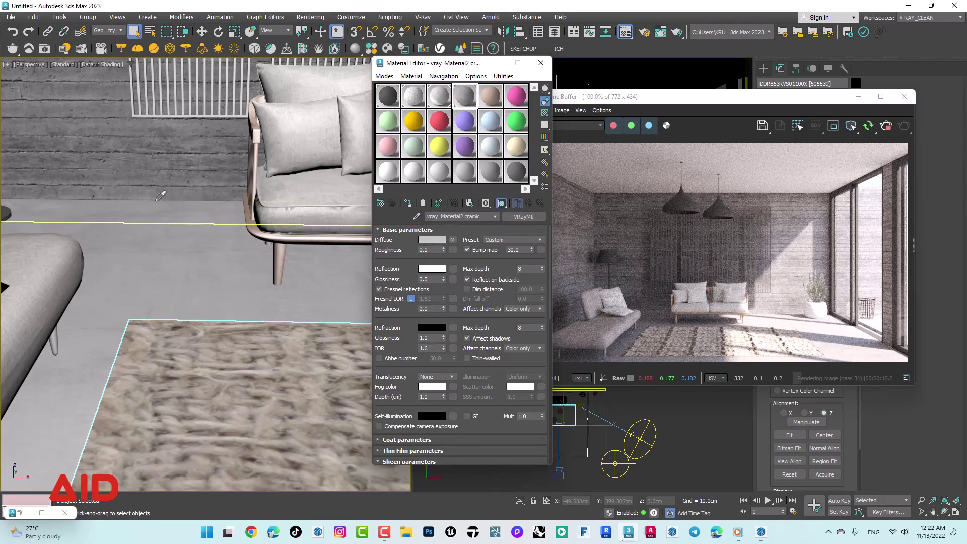
click(161, 222)
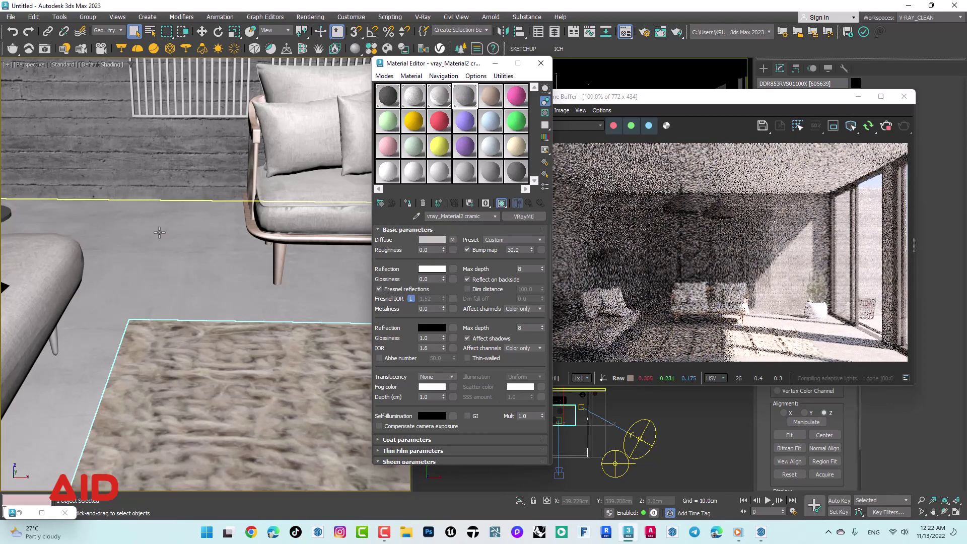
Reset the floor material to the Default preset.
click(510, 240)
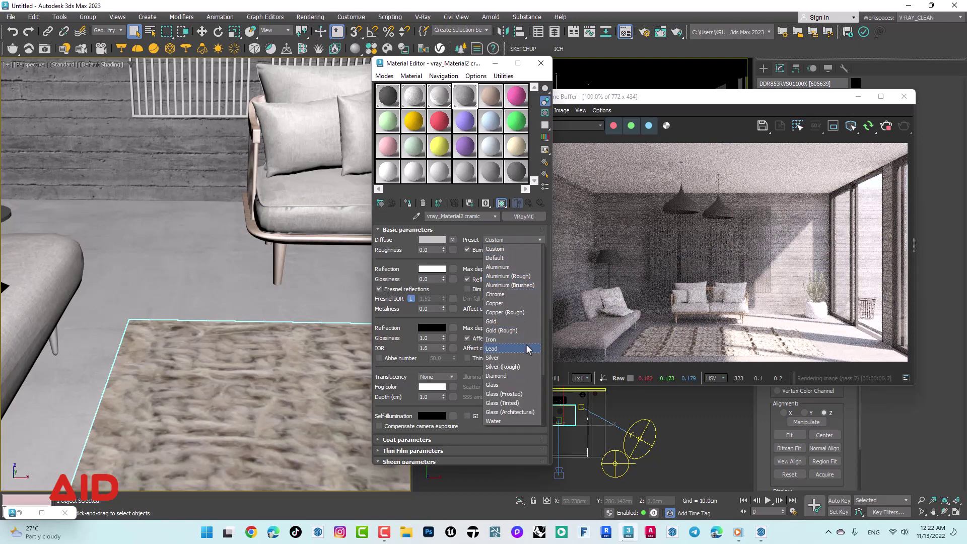
scroll(527, 349, down, 1)
scroll(528, 348, down, 1)
scroll(527, 348, down, 1)
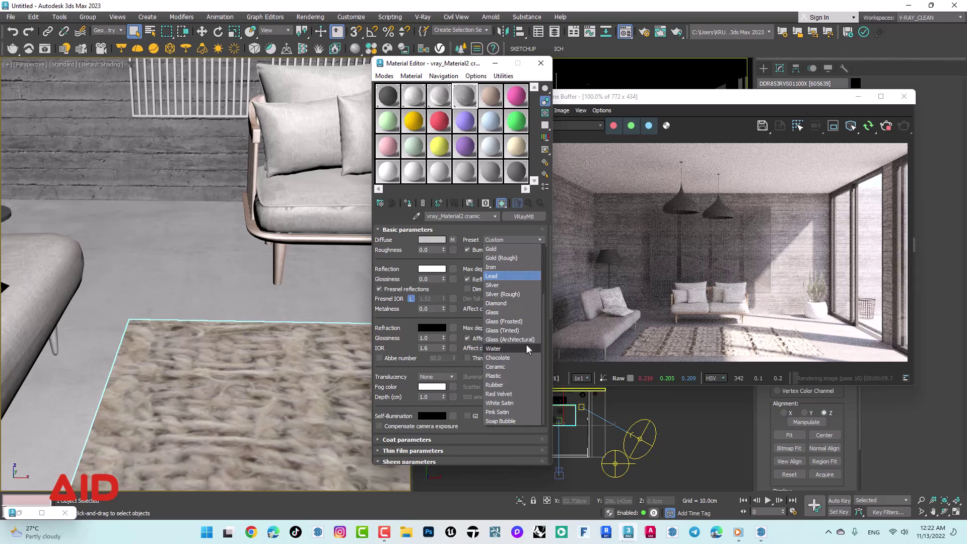
scroll(527, 349, up, 3)
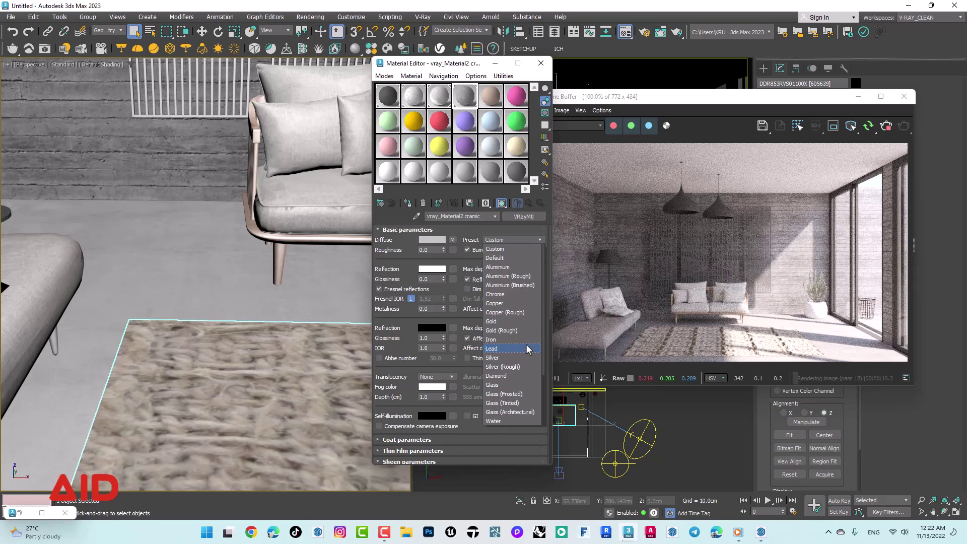
click(494, 258)
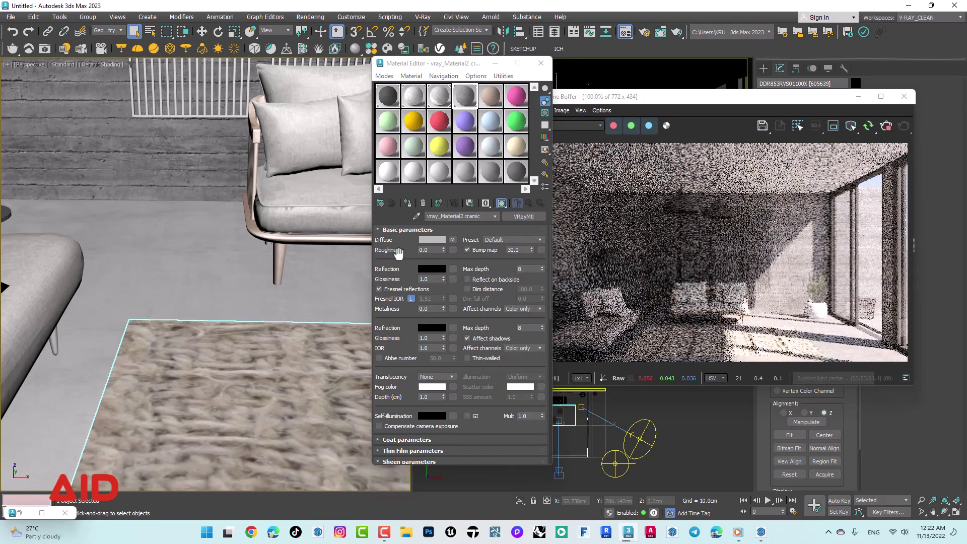
Instance the diffuse map into the Reflection and Bump slots.
scroll(397, 248, down, 1)
mouse_move(452, 234)
mouse_down()
mouse_move(465, 273)
mouse_move(455, 265)
mouse_up()
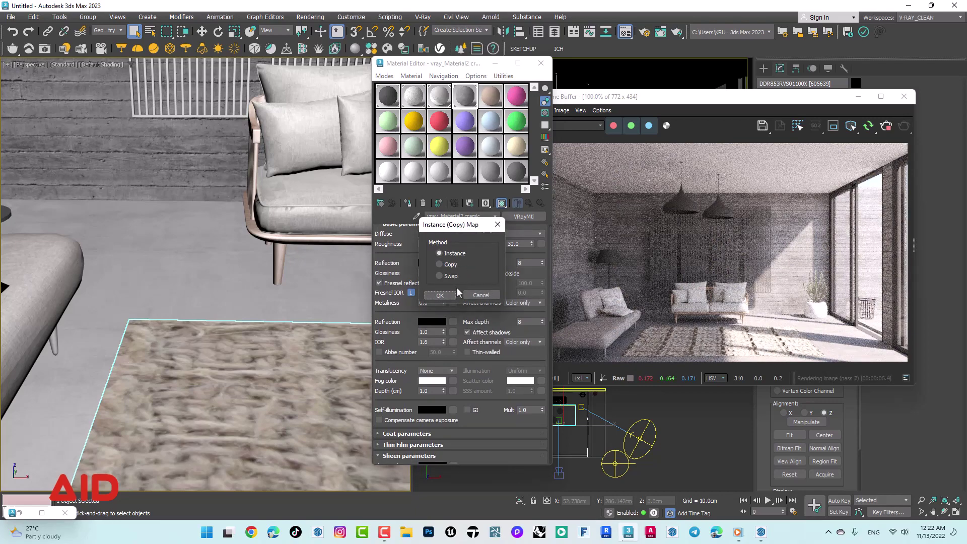
click(440, 295)
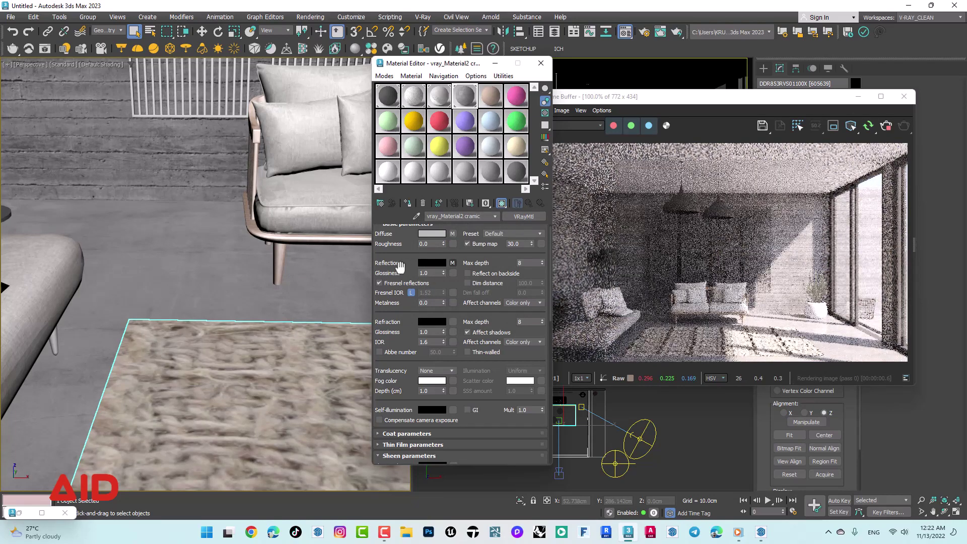
drag(398, 268, 399, 257)
right_click(452, 252)
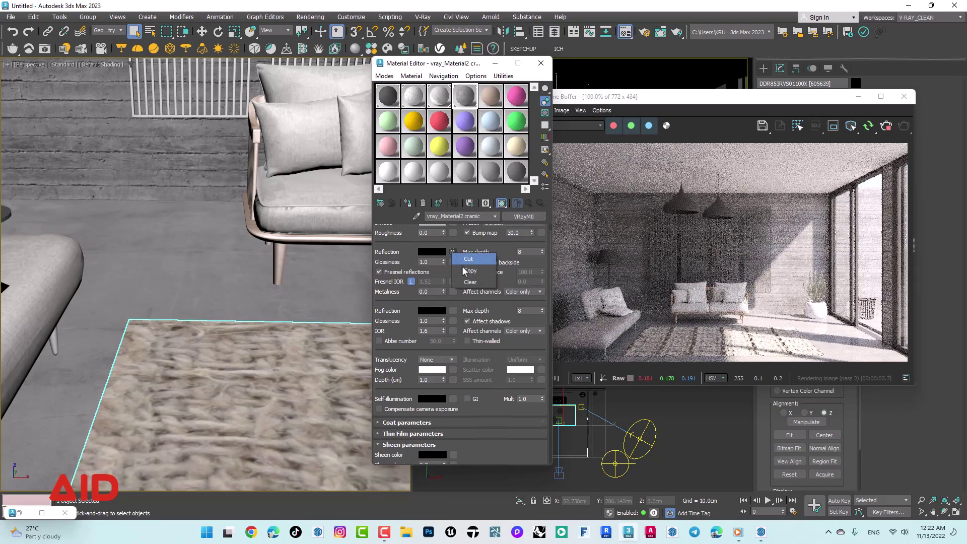
click(465, 272)
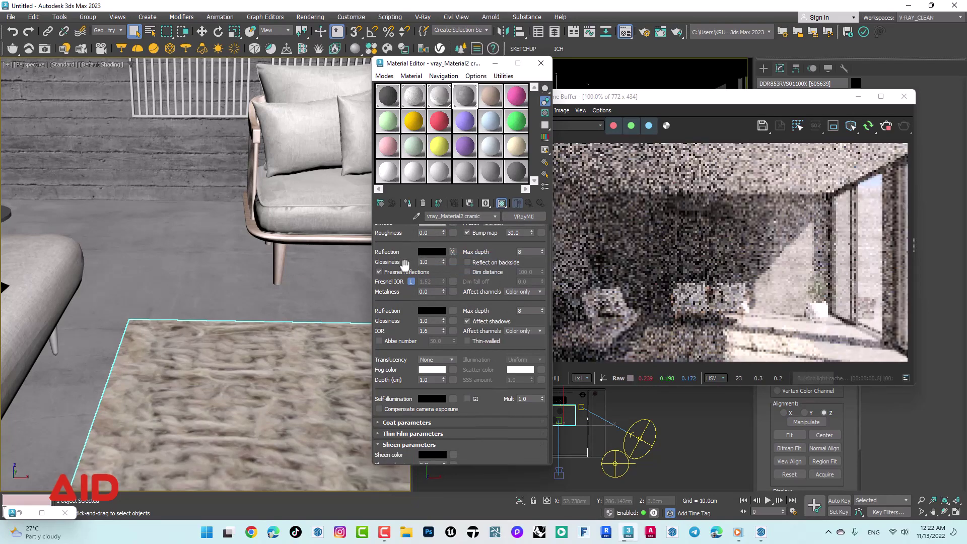
mouse_move(394, 264)
mouse_down()
mouse_move(393, 180)
mouse_move(399, 270)
mouse_up()
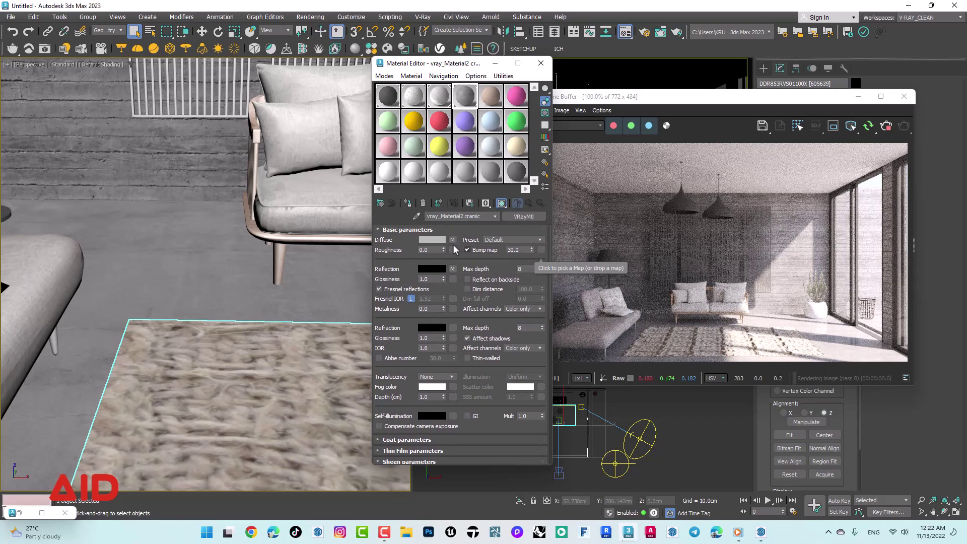
right_click(542, 250)
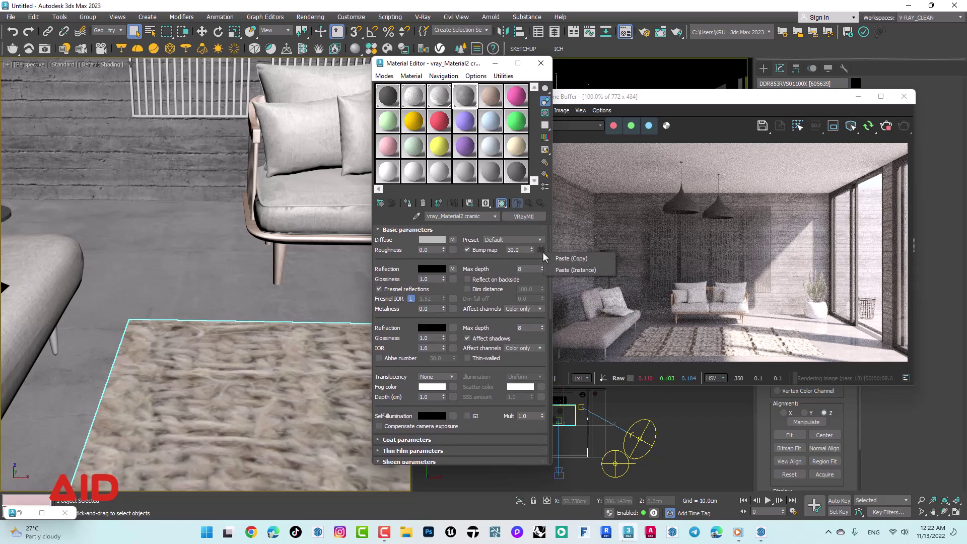
click(554, 270)
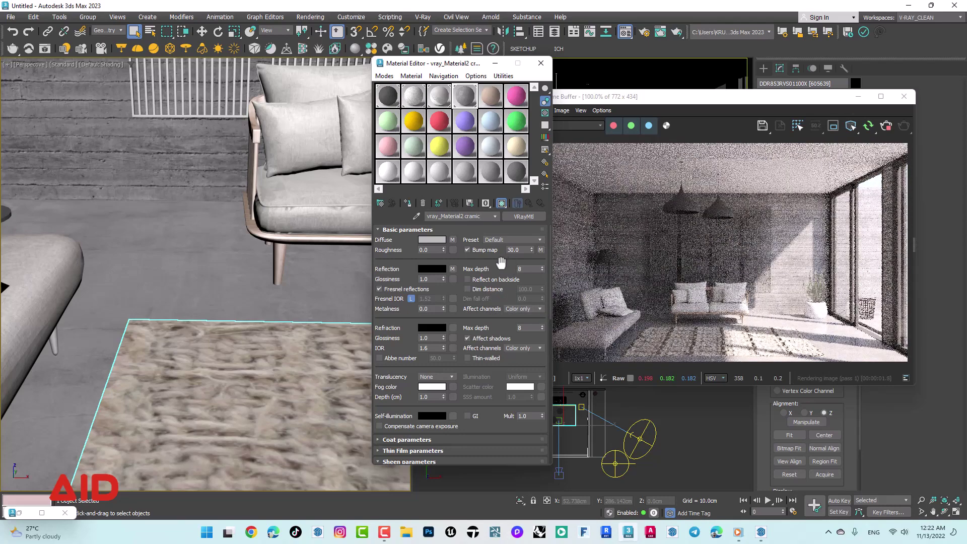
Set the floor's reflection glossiness to 0.5.
scroll(500, 261, down, 1)
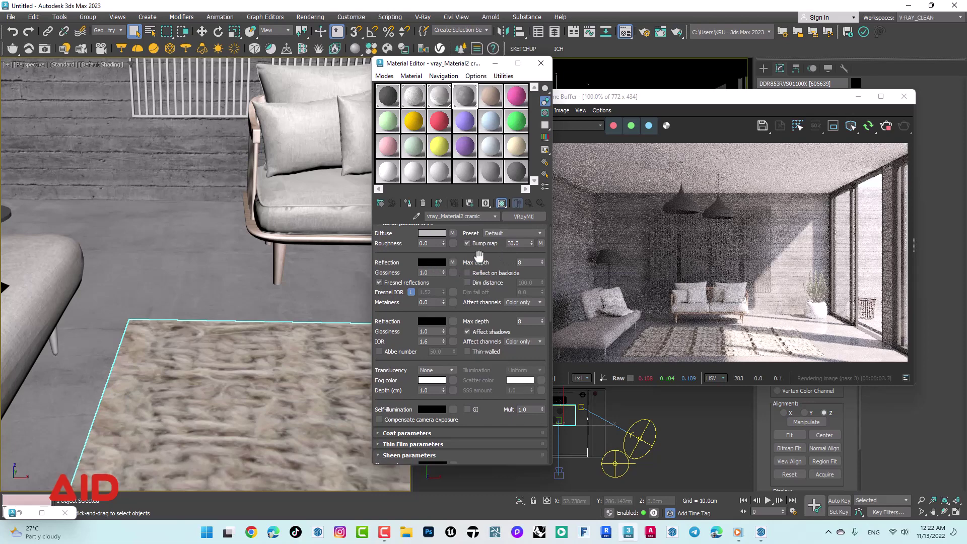
scroll(479, 255, up, 1)
text(0.5)
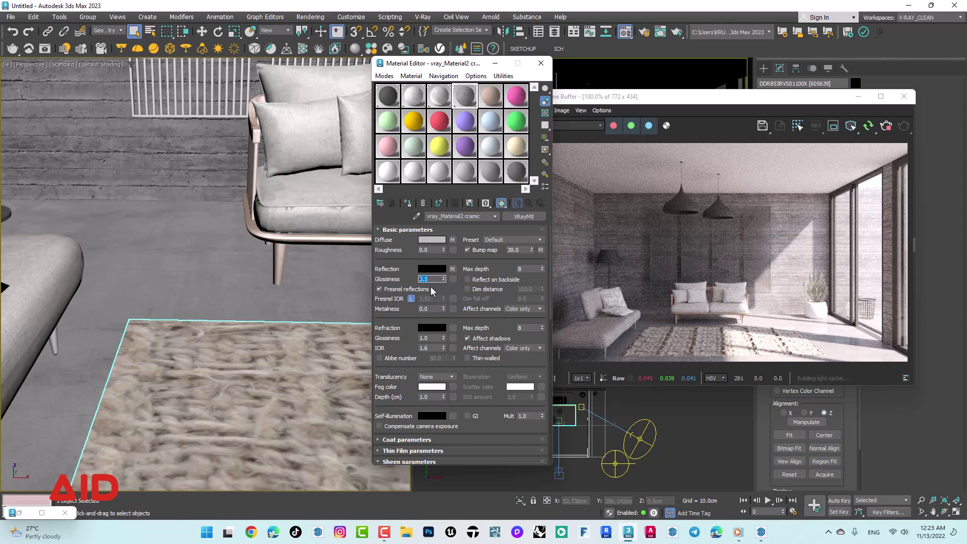
key(Return)
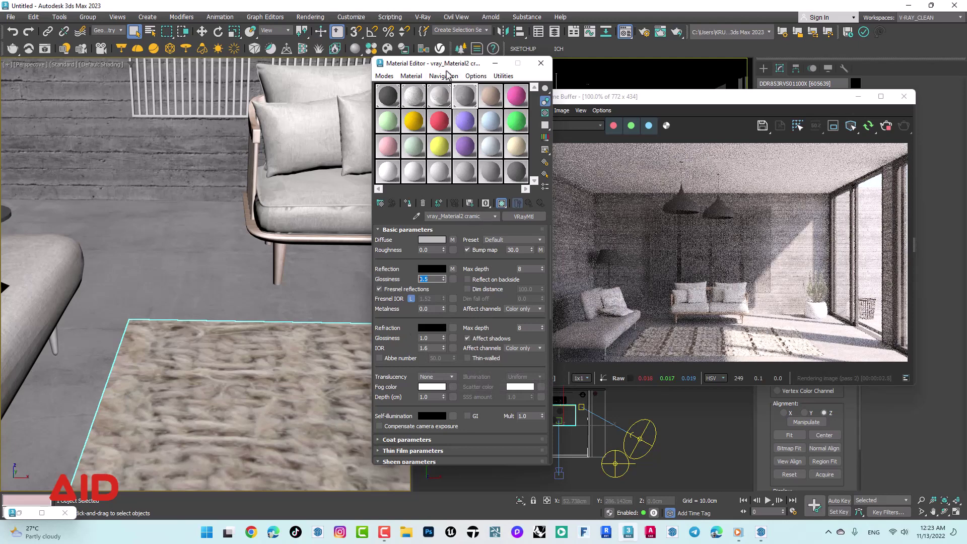
drag(460, 66, 355, 78)
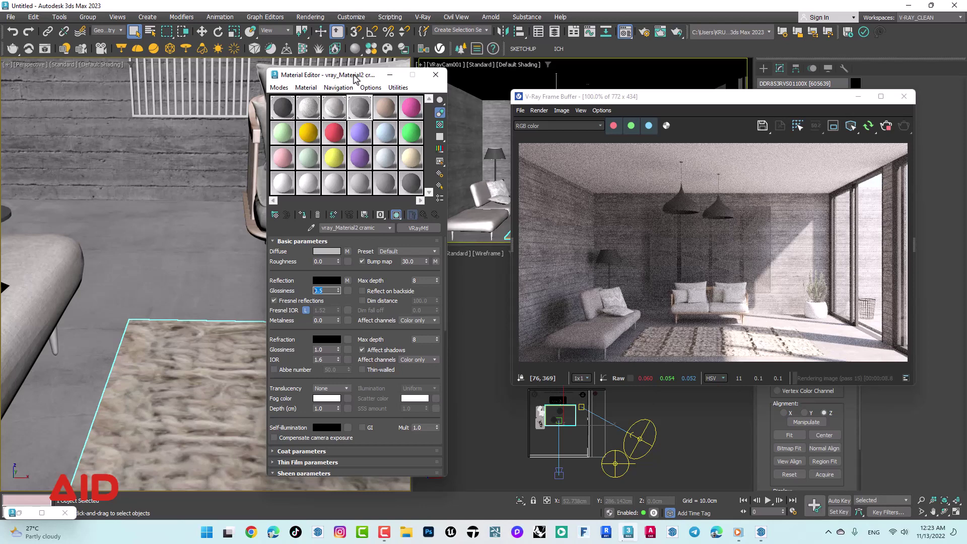
Reposition the Material Editor and orbit to a frontal view of the rendered room.
drag(355, 76, 491, 86)
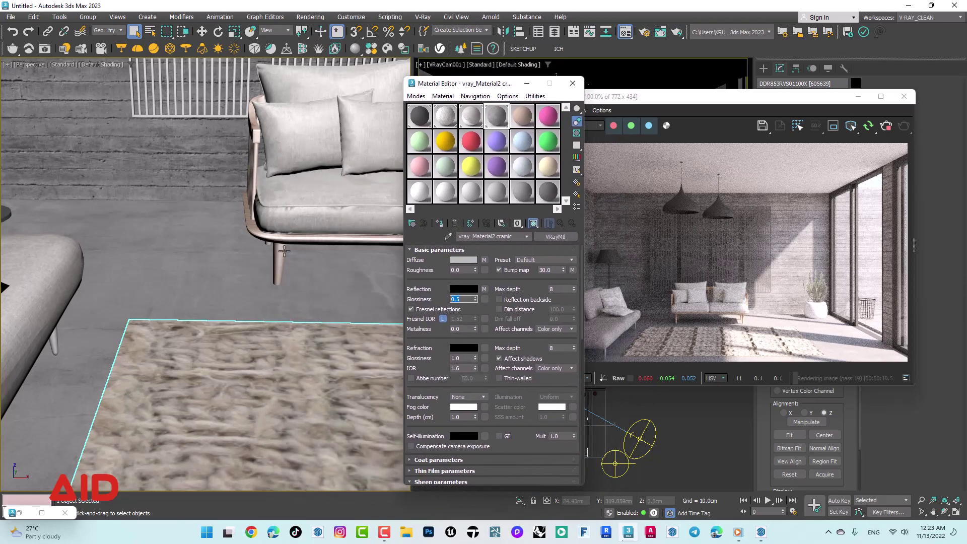
middle_drag(284, 251, 99, 349)
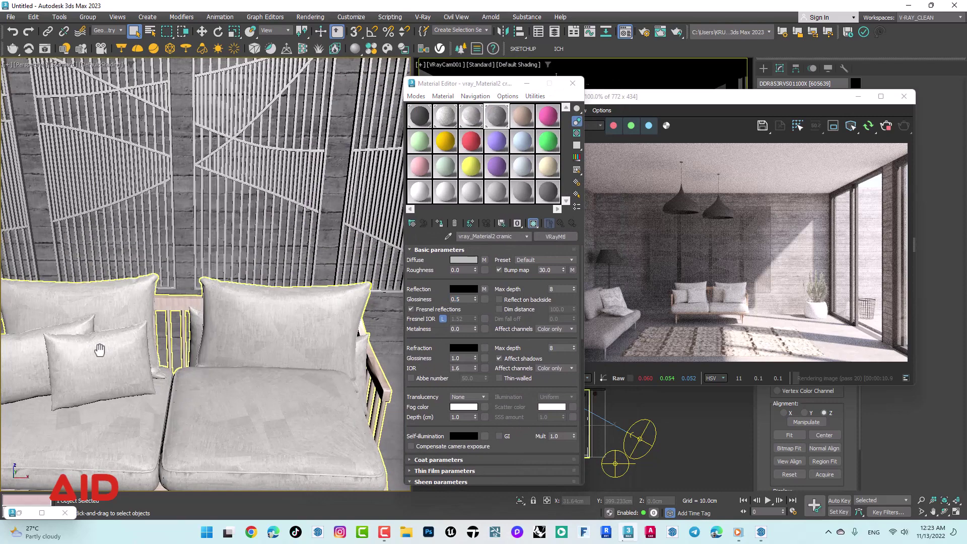
scroll(164, 319, up, 5)
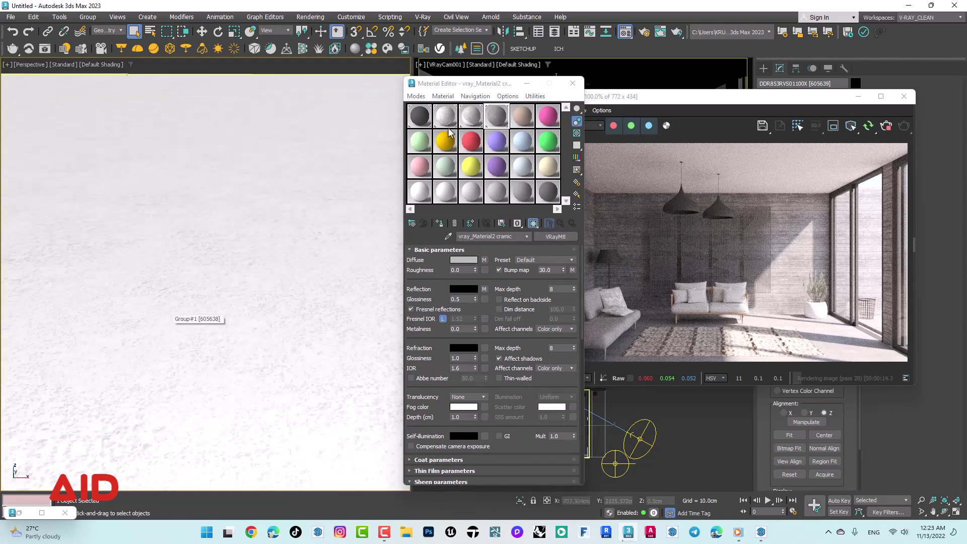
drag(473, 87, 392, 94)
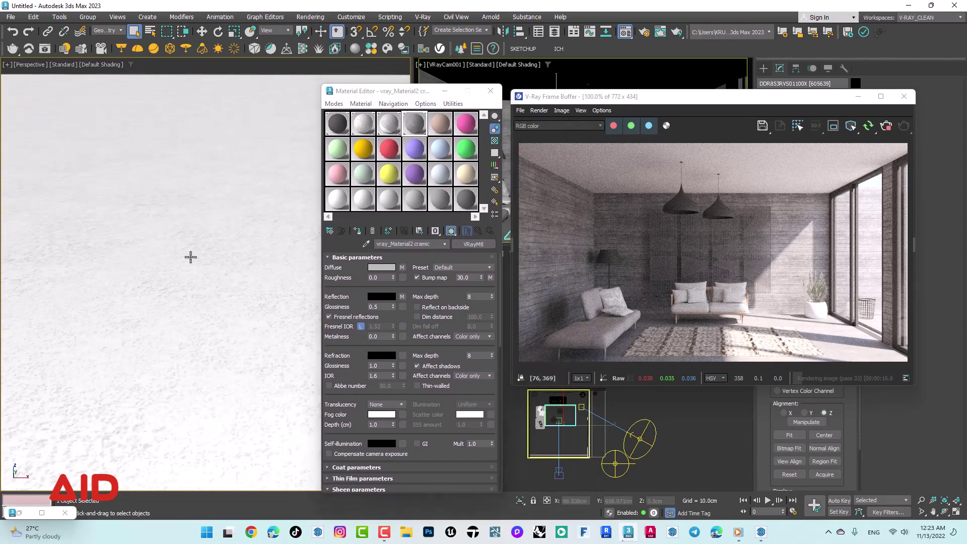
scroll(191, 257, up, 3)
scroll(187, 254, up, 2)
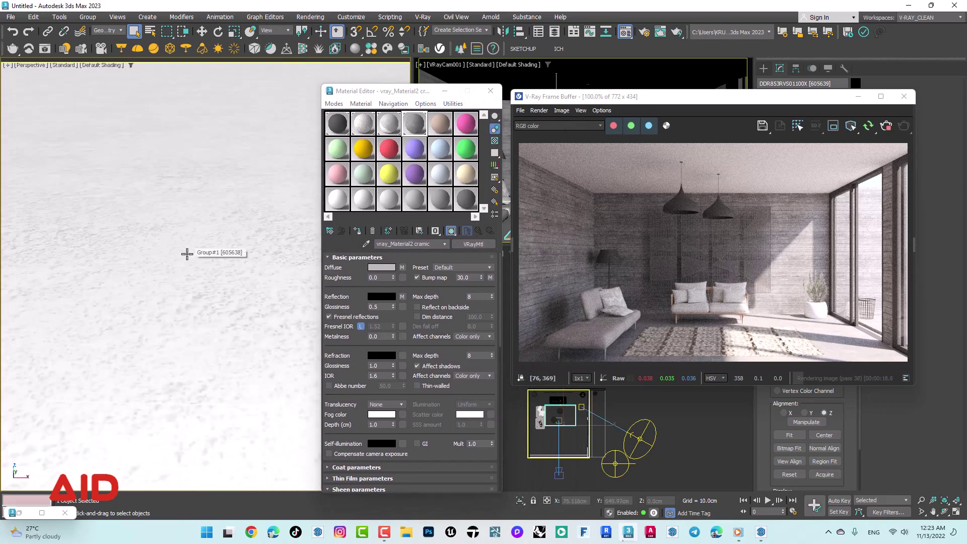
scroll(195, 225, down, 5)
scroll(190, 313, down, 3)
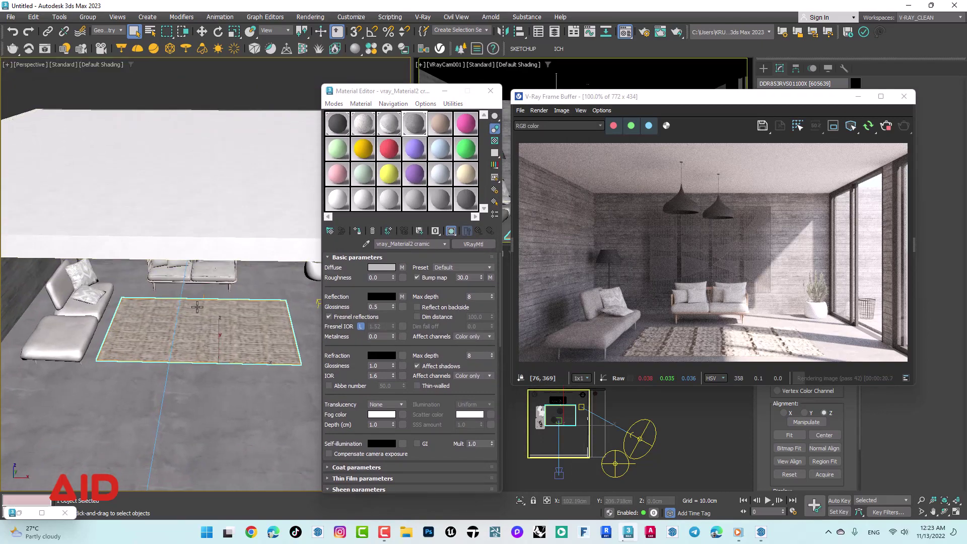
mouse_move(197, 306)
alt+middle_down()
mouse_move(197, 202)
mouse_move(198, 218)
alt+middle_up()
scroll(197, 191, up, 3)
scroll(197, 183, up, 3)
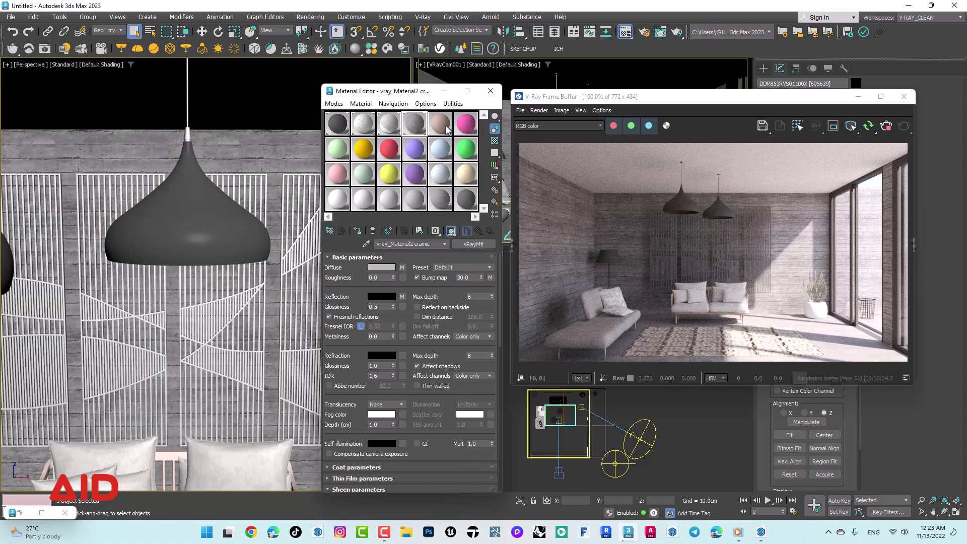
Close the ceramic preview and switch to the brown Material #5 sample slot.
double_click(447, 129)
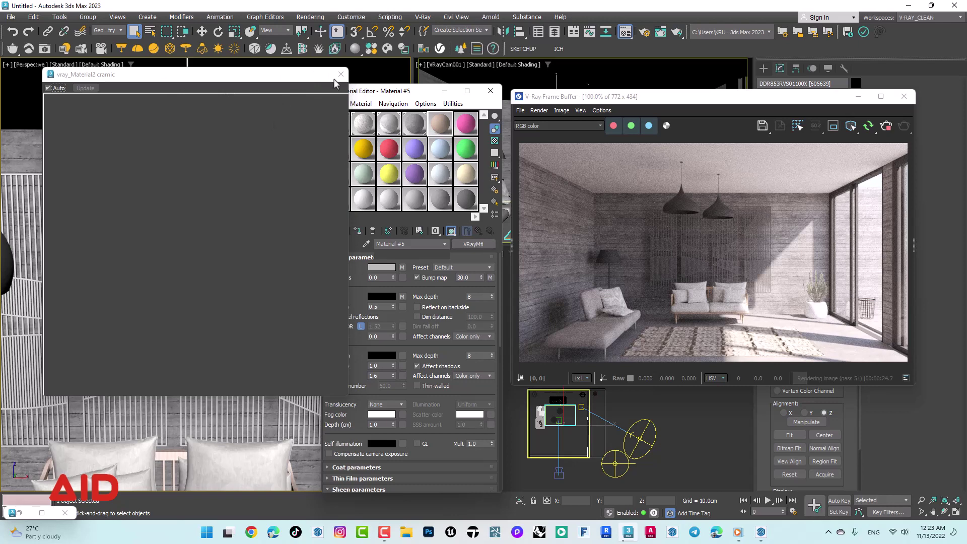
click(341, 74)
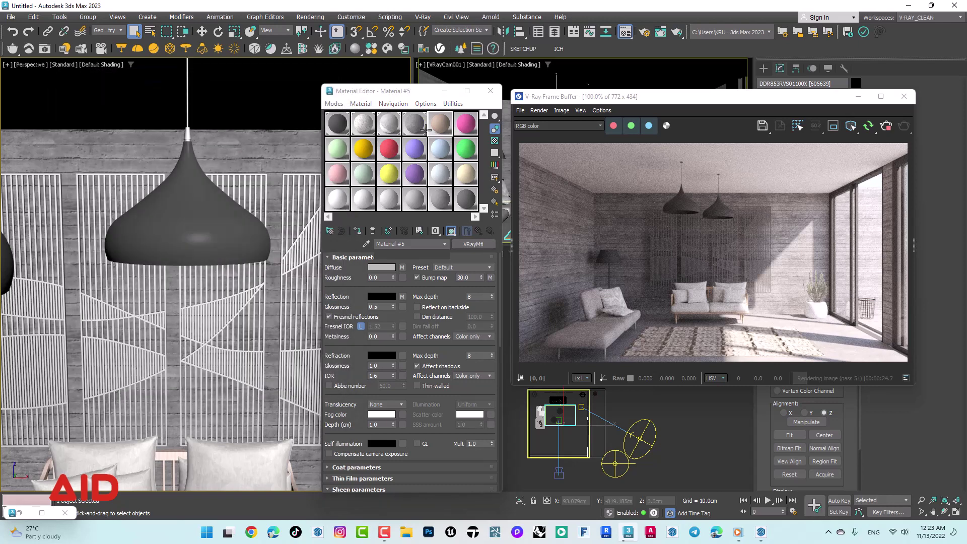
click(440, 123)
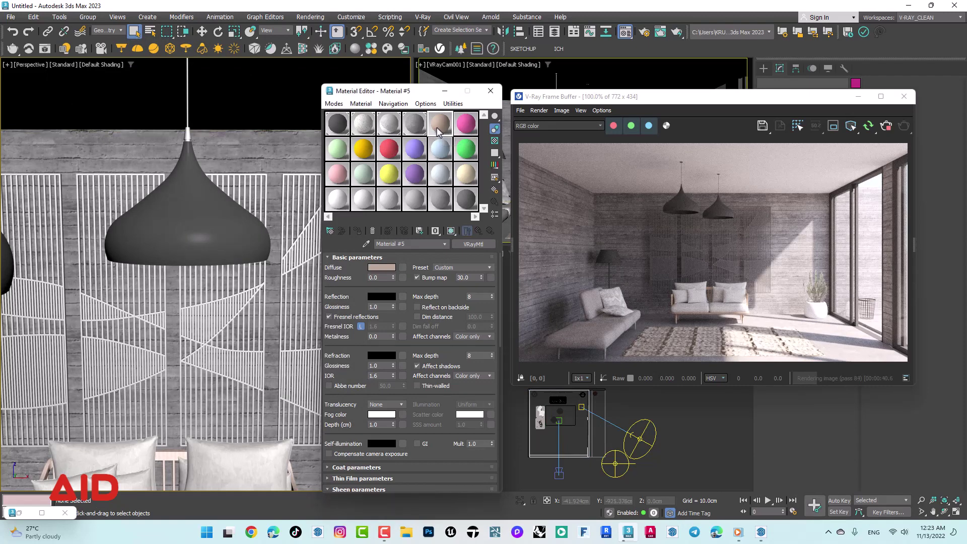
Load the pendant lamp material and reset it to the Default preset.
click(366, 244)
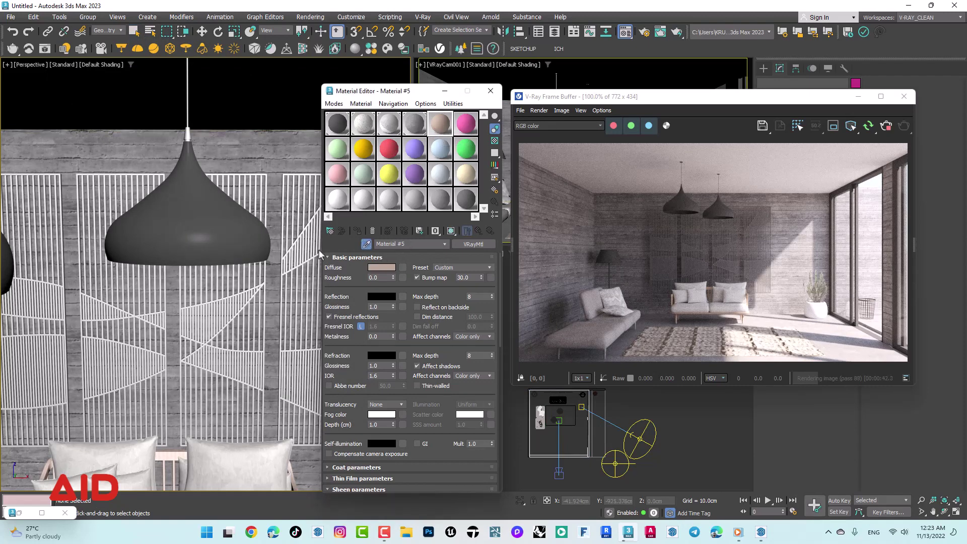
click(251, 233)
click(251, 232)
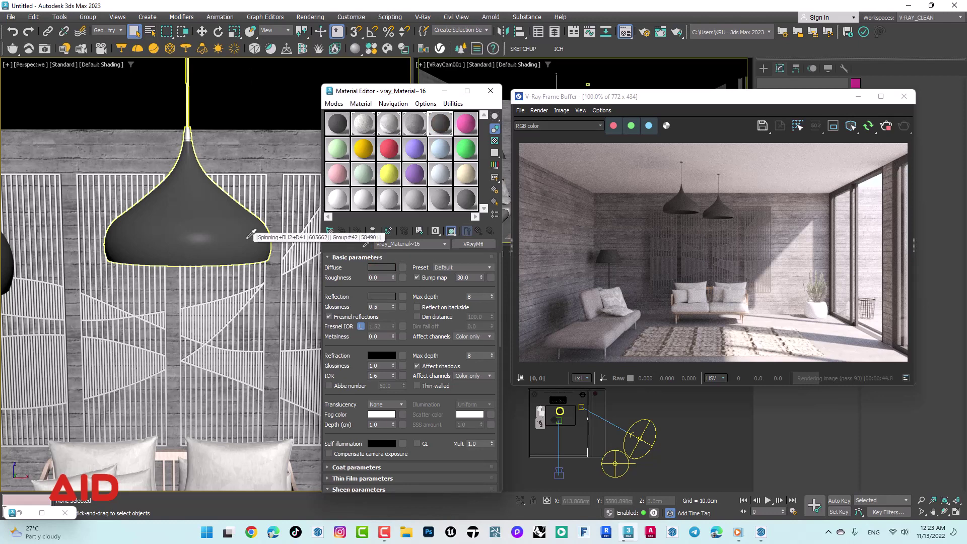
click(455, 267)
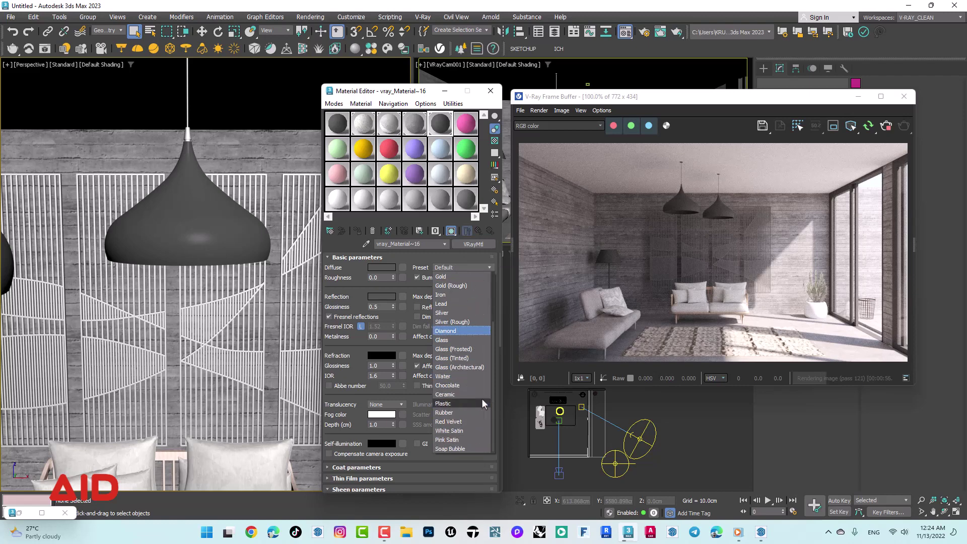
scroll(480, 399, down, 3)
click(470, 402)
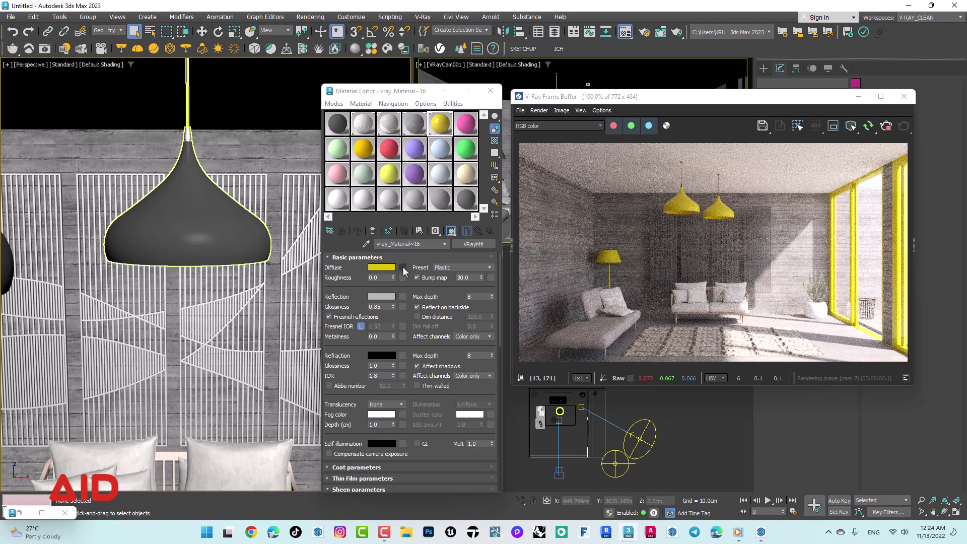
click(468, 268)
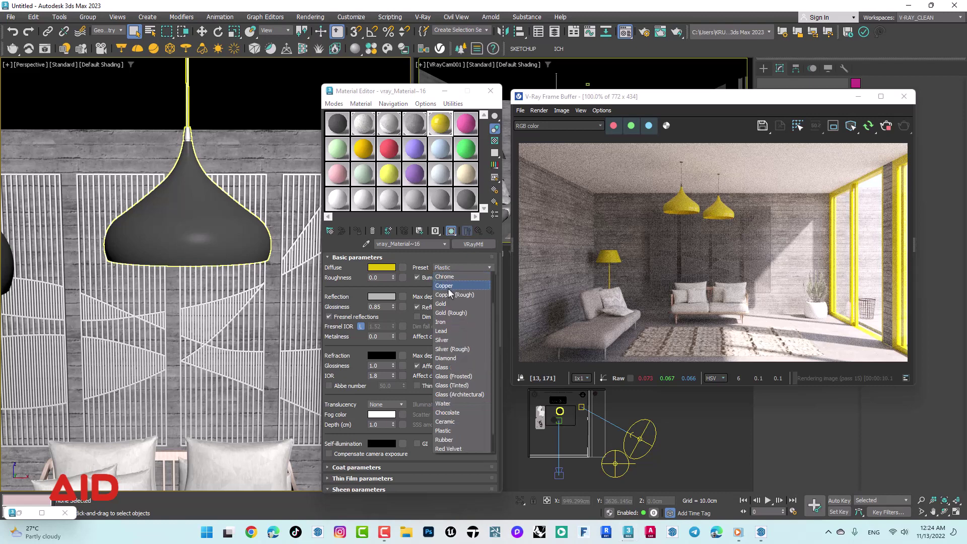
click(448, 288)
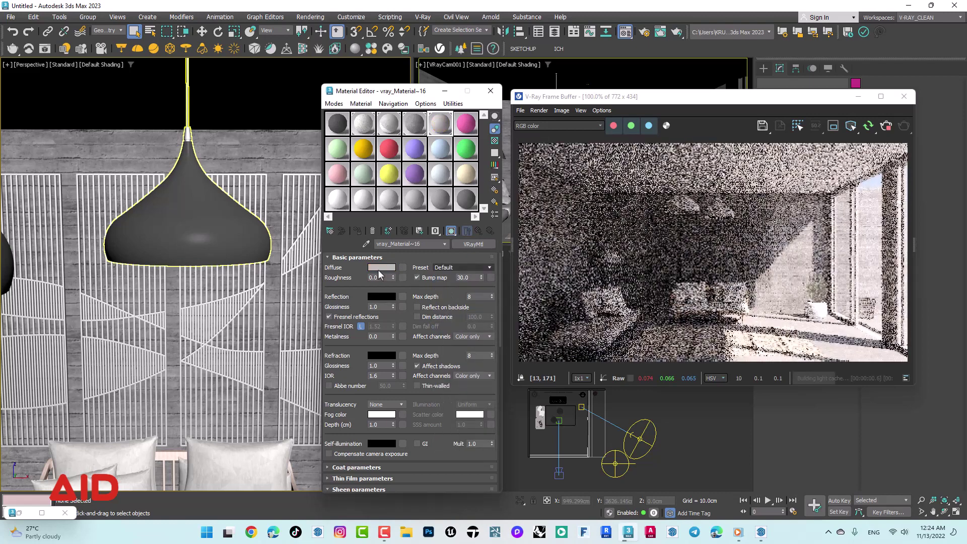
Set the lamp's diffuse colour to a dark, slightly reddish black.
click(381, 268)
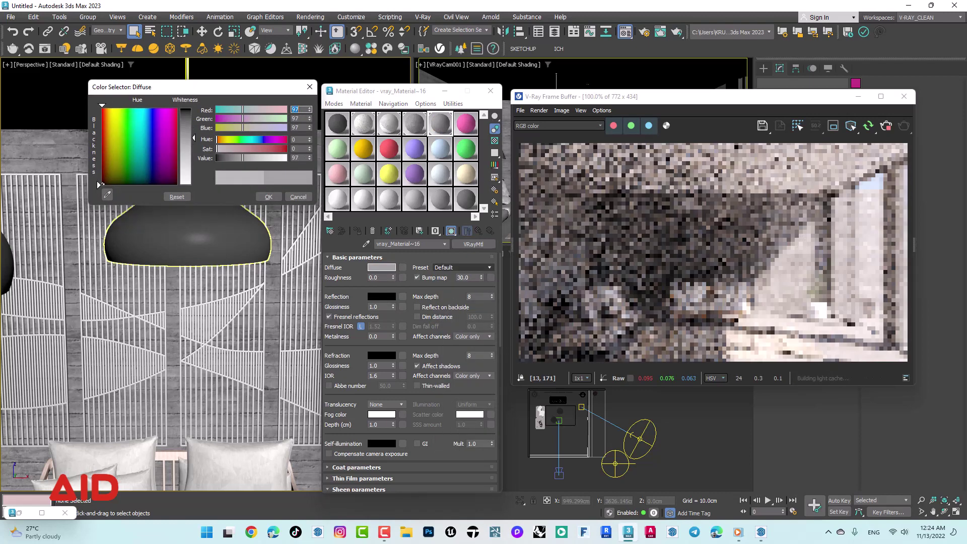
drag(309, 158, 309, 181)
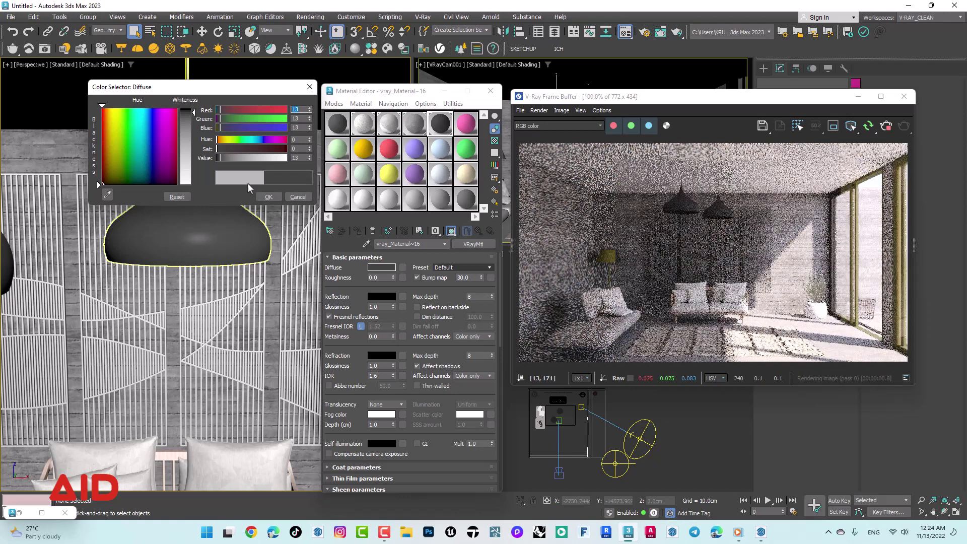
click(231, 149)
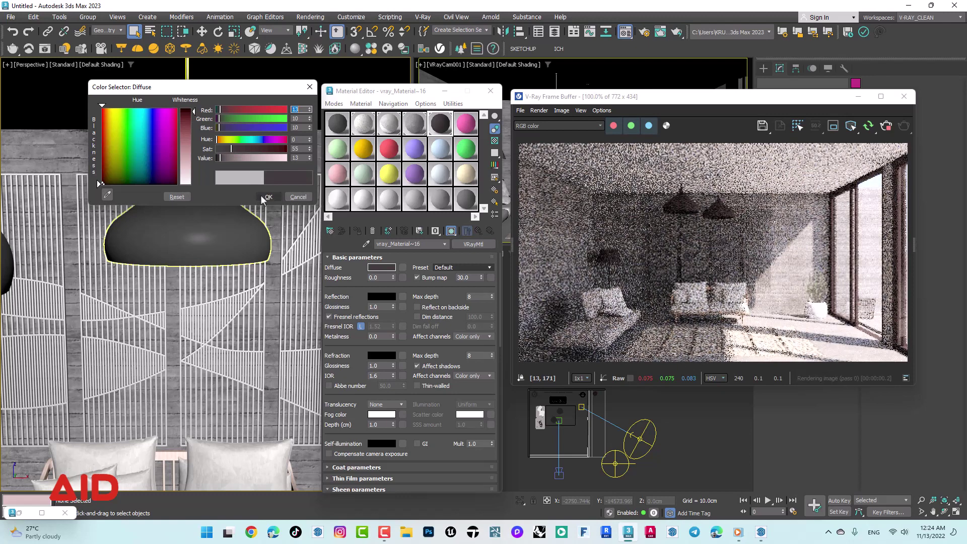
click(262, 196)
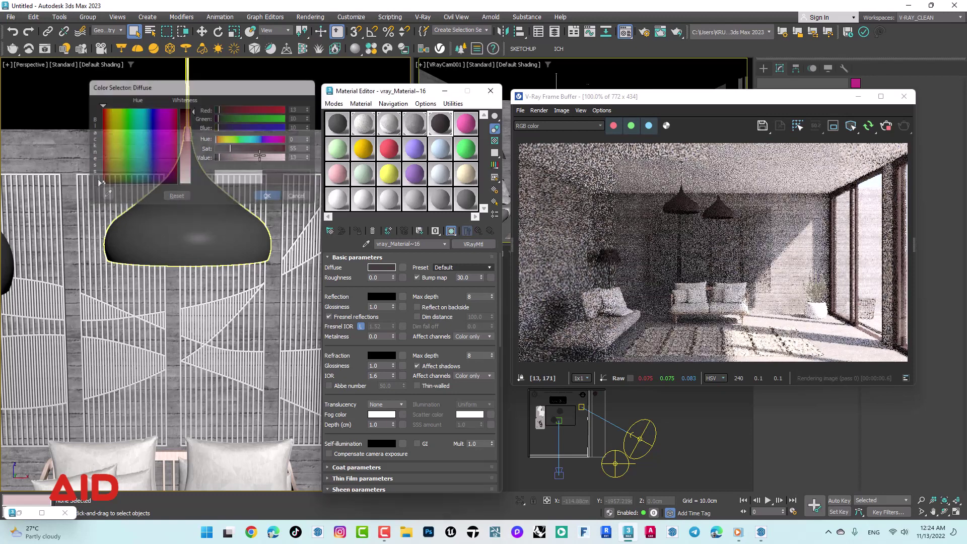
Give the lamp a mid-grey reflection colour with 0.85 reflection glossiness.
click(388, 297)
drag(262, 205, 260, 224)
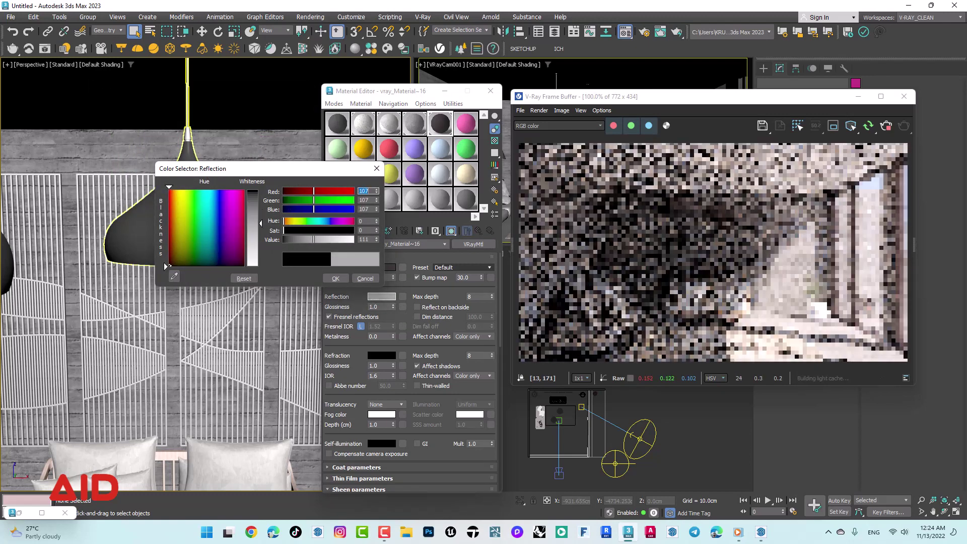
click(335, 278)
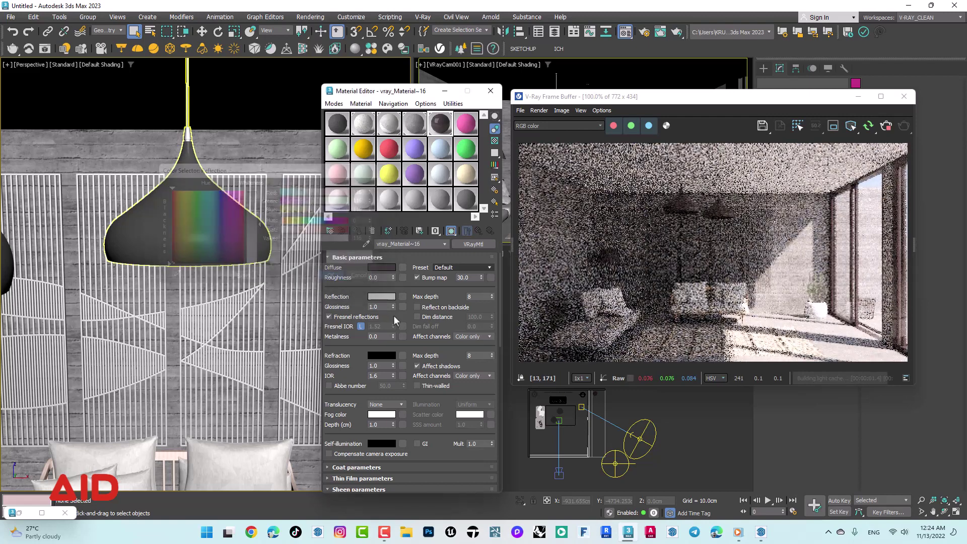
double_click(368, 308)
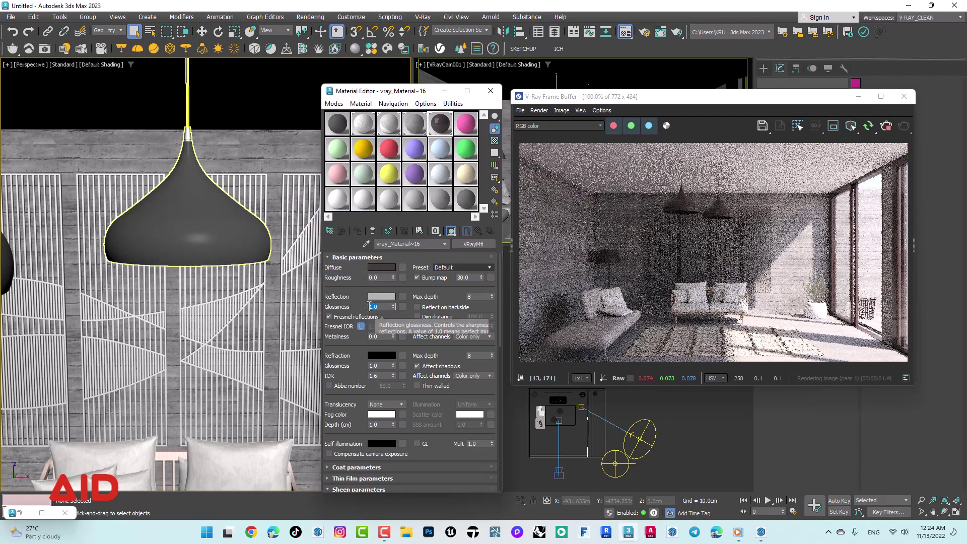
text(0.85)
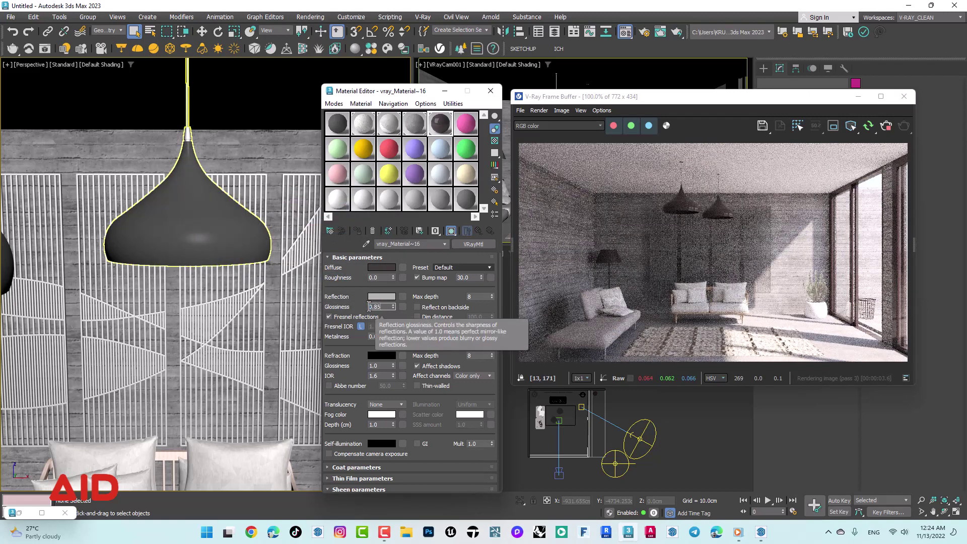
key(Return)
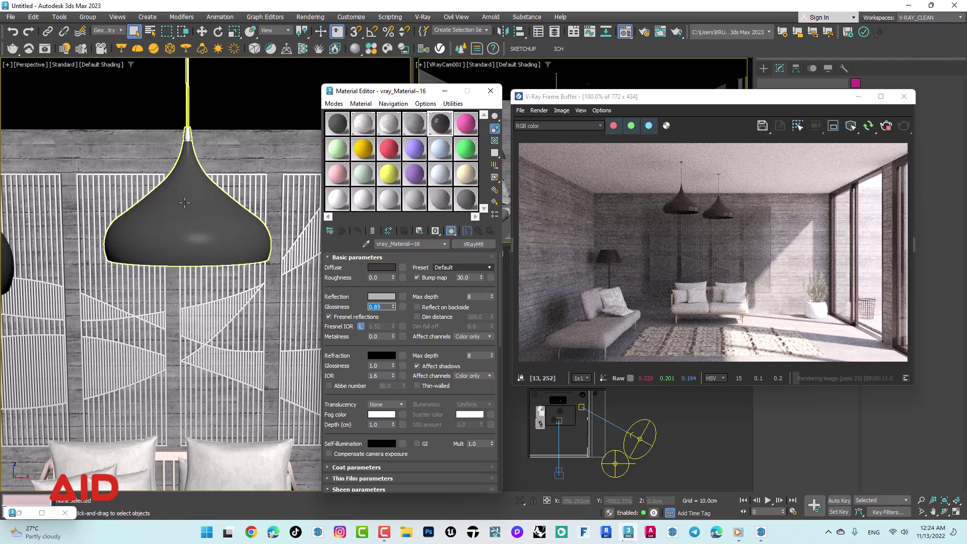
scroll(272, 272, up, 3)
mouse_move(261, 271)
middle_down()
mouse_move(278, 275)
mouse_move(153, 214)
middle_up()
Eyedrop the slatted partition panels' material into a slot and apply the Copper (Rough) preset.
scroll(201, 316, up, 2)
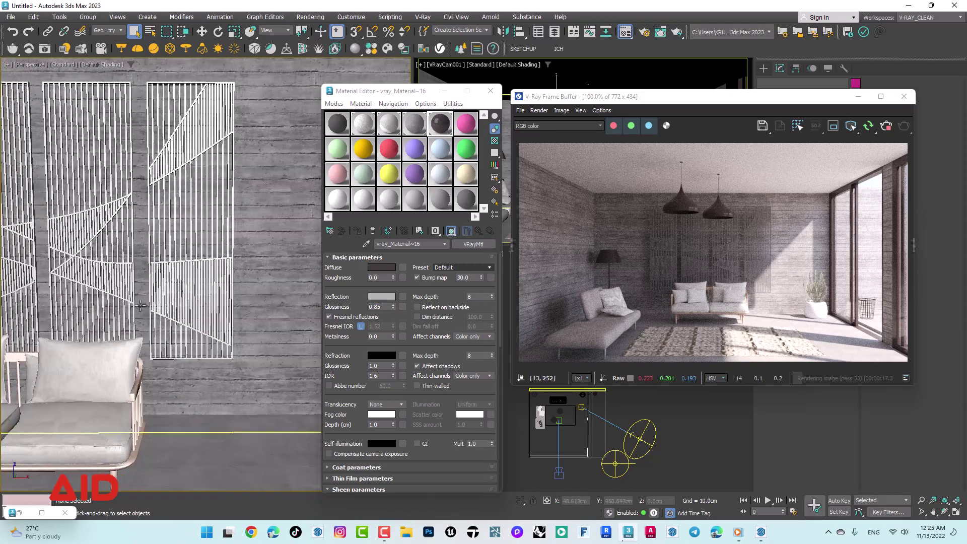
scroll(222, 319, up, 3)
scroll(241, 320, up, 3)
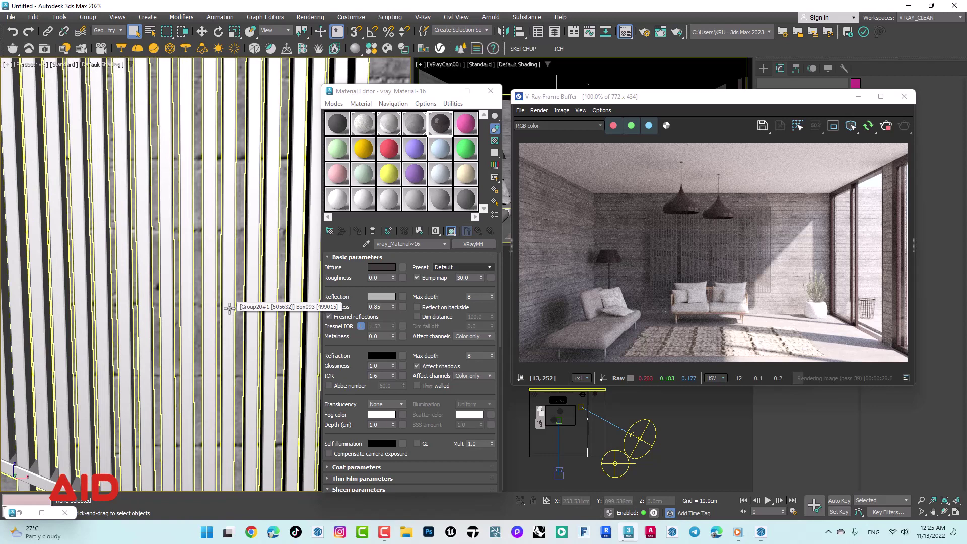
click(229, 308)
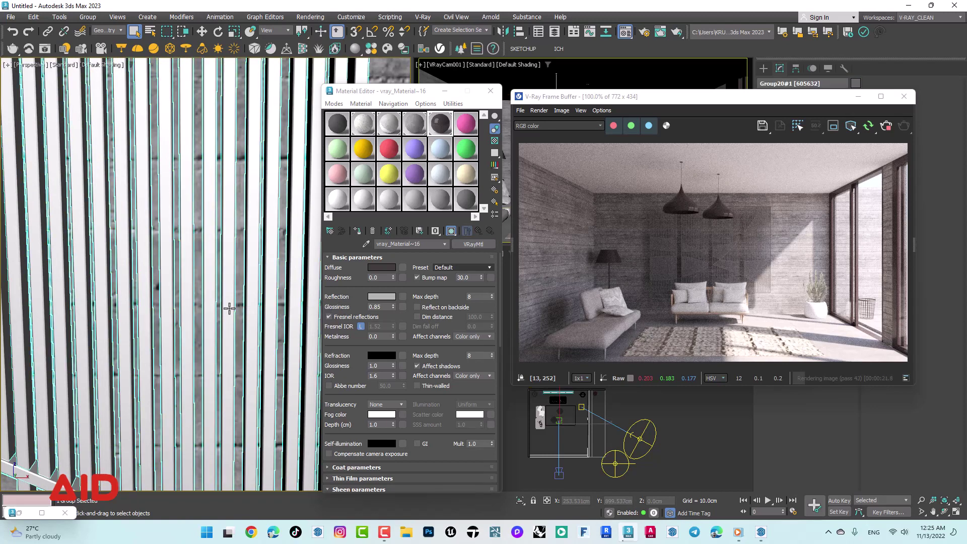
click(466, 124)
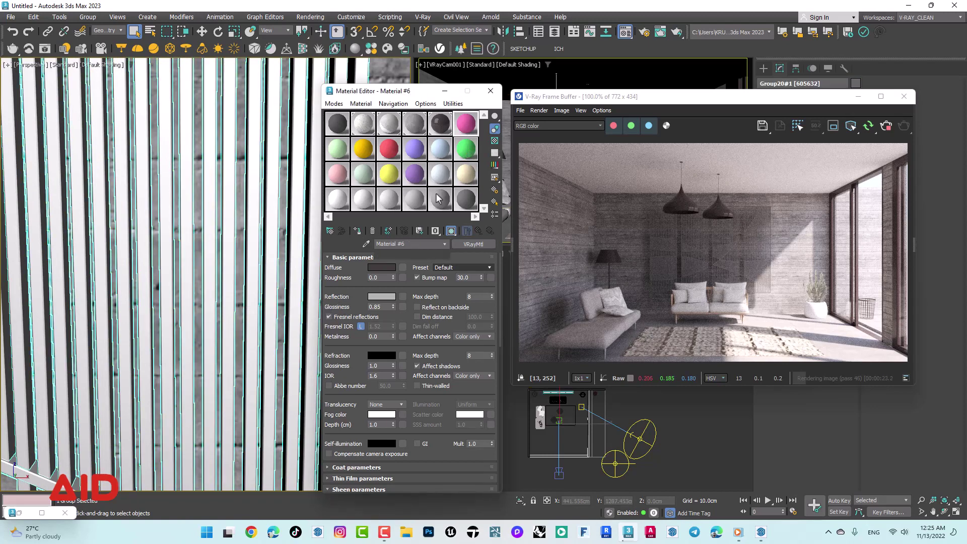
click(366, 243)
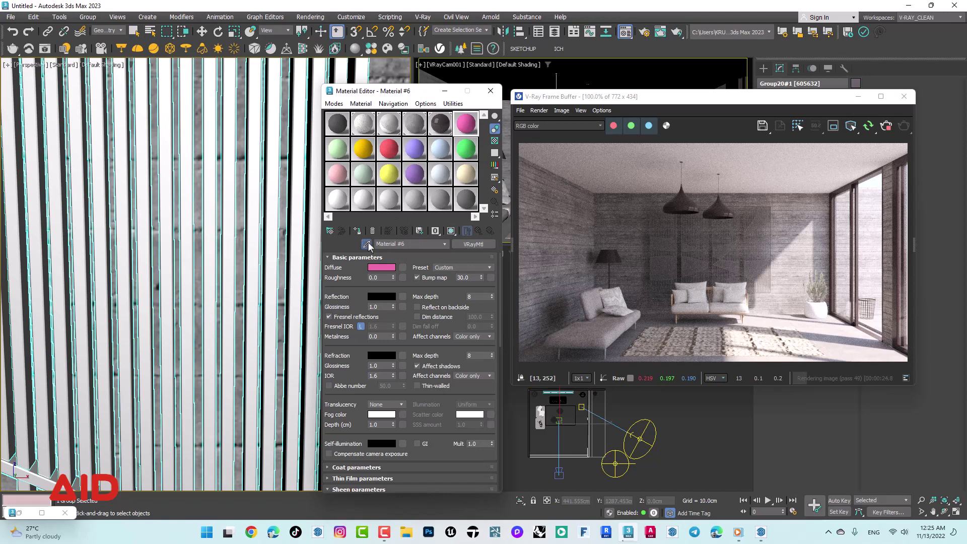
click(253, 224)
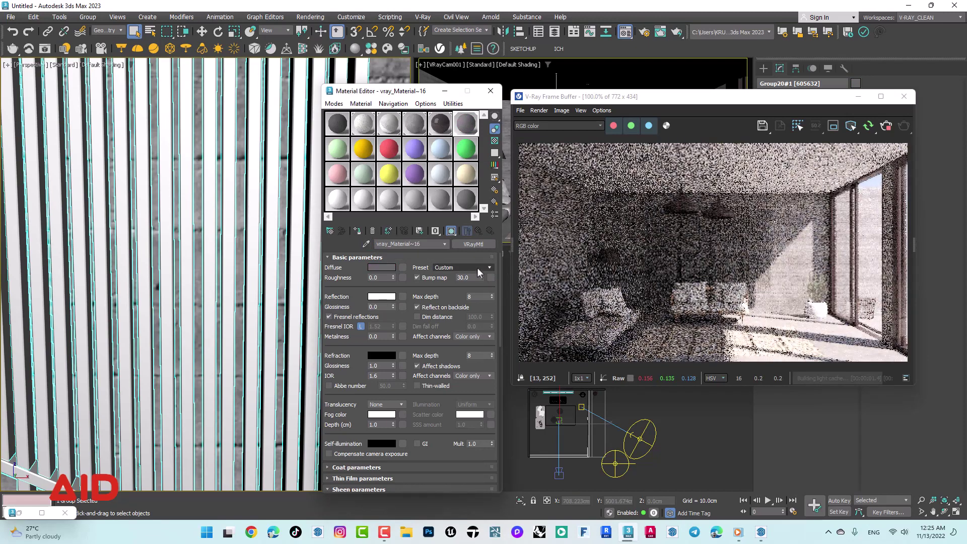
click(477, 268)
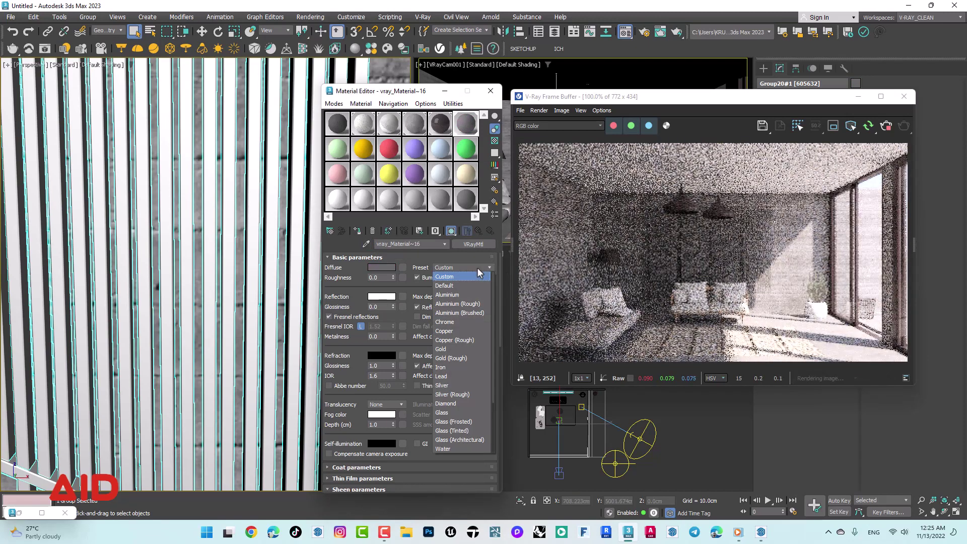
click(454, 340)
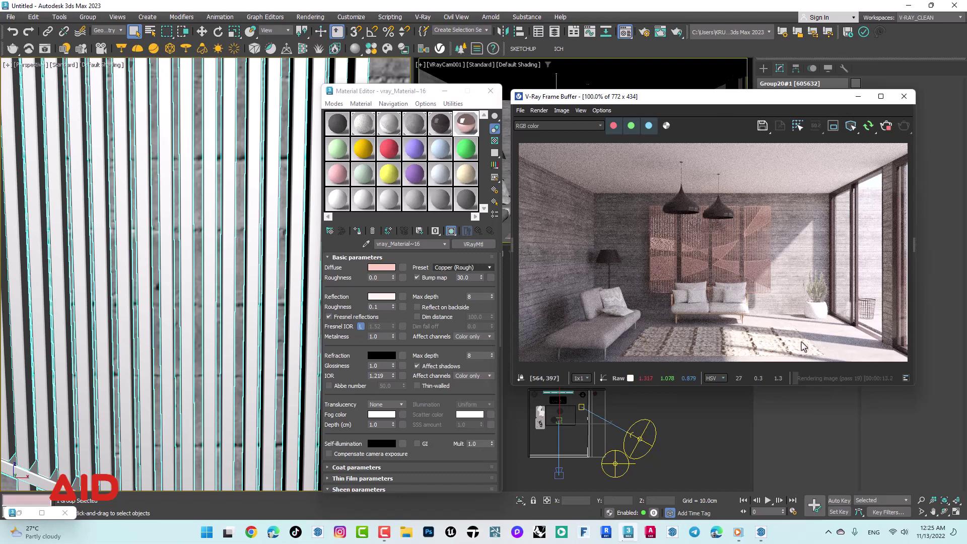
drag(712, 99, 760, 164)
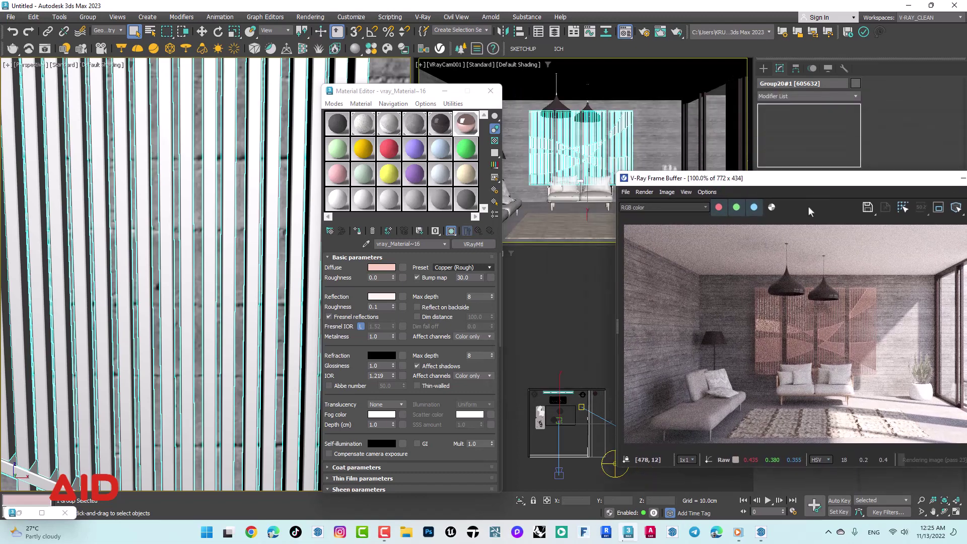
Close the Material Editor, zoom out, clear the selection, and bring up the Chaos Cosmos fabric library.
click(490, 92)
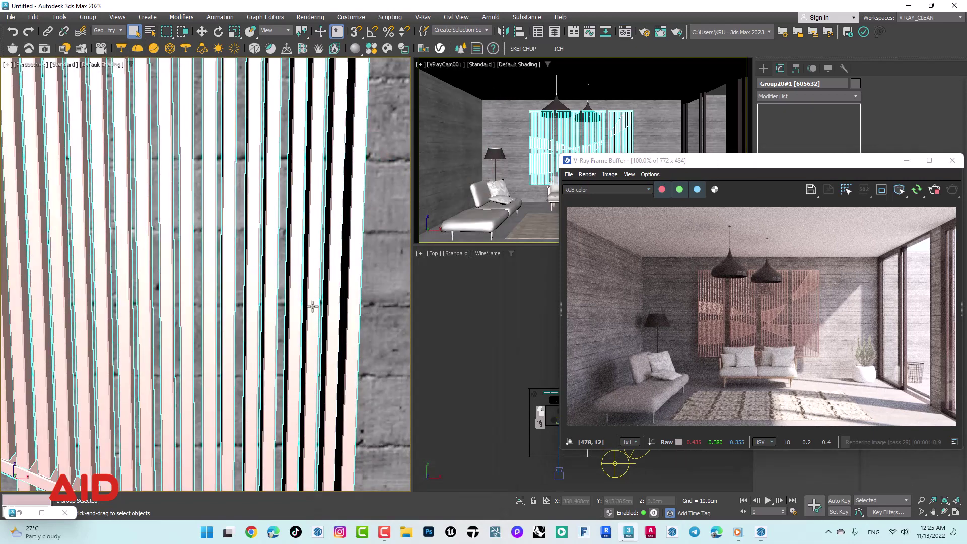
scroll(276, 301, down, 4)
scroll(275, 300, down, 4)
scroll(275, 301, down, 3)
click(249, 294)
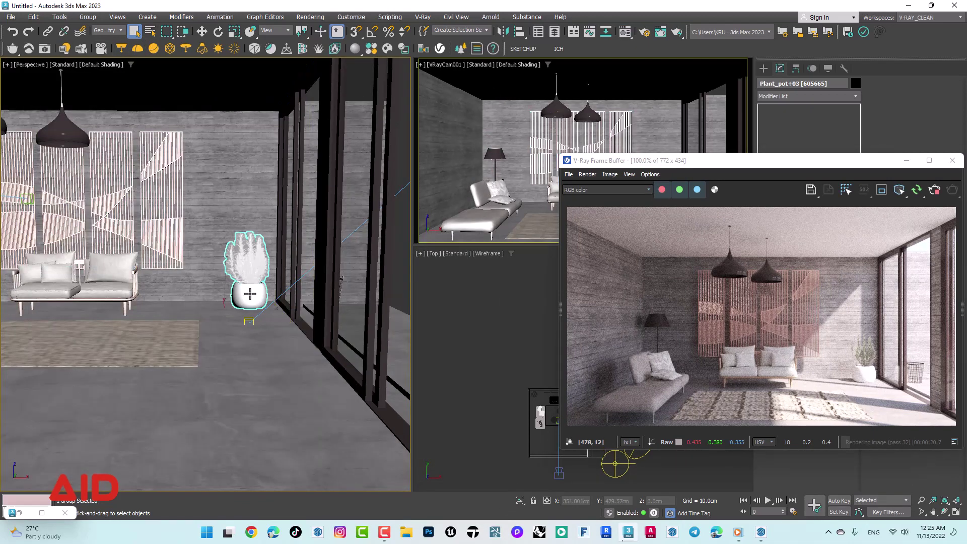
key(shift+q)
click(259, 295)
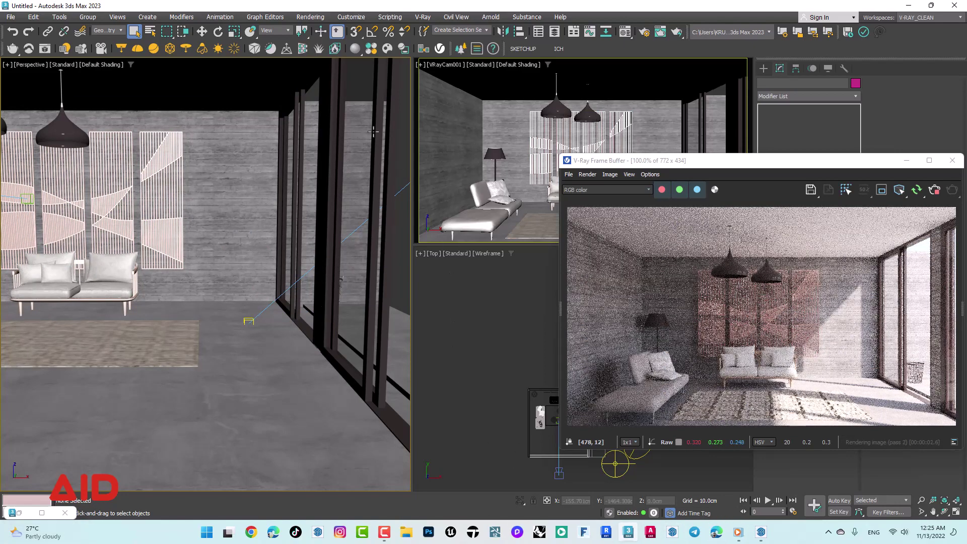
click(373, 50)
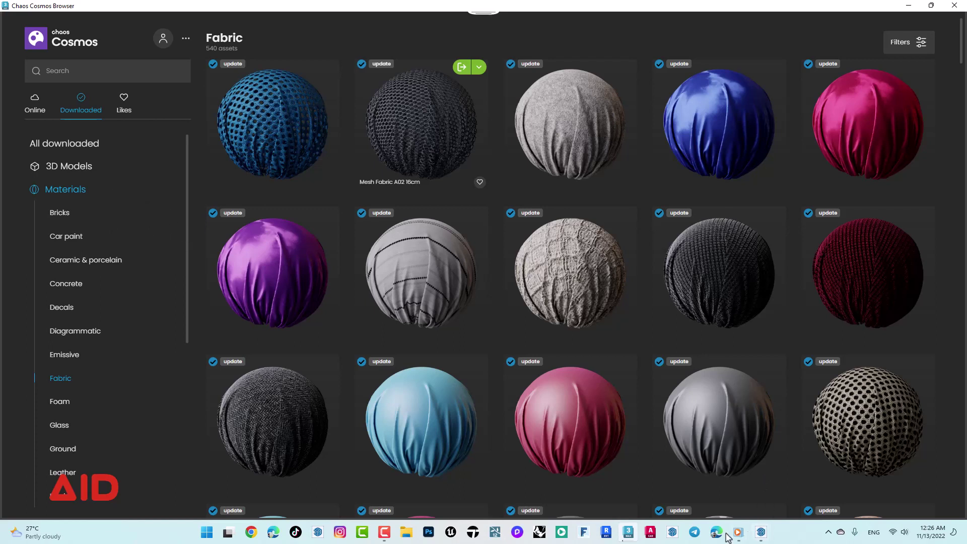
Return to the 3ds Max window with the V-Ray frame buffer rendering the living room.
click(627, 533)
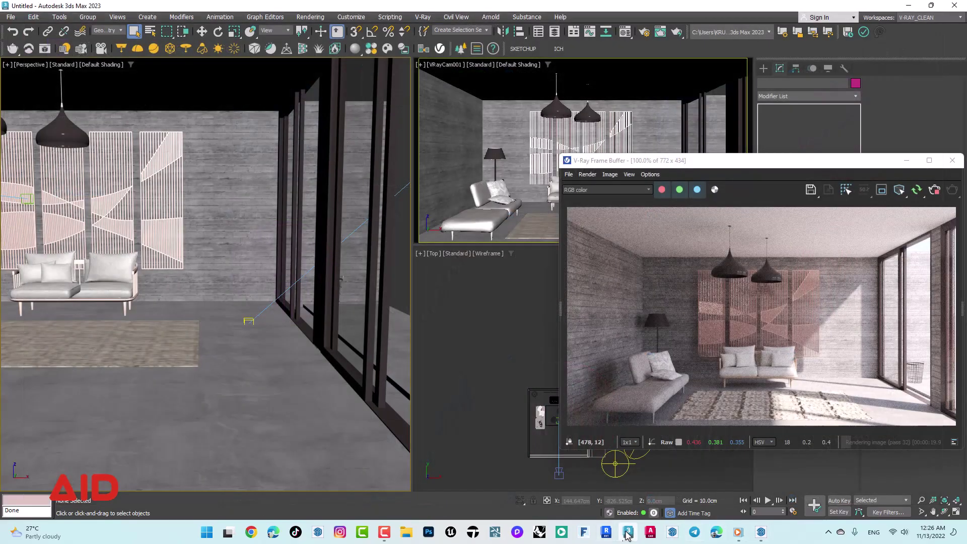
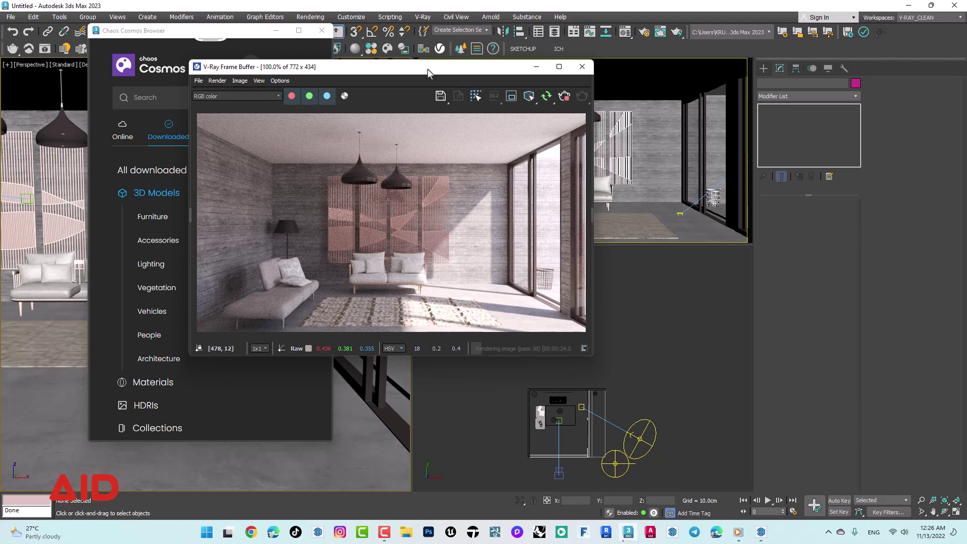
Close the finished render and open Vegetation > Indoor plants in the Chaos Cosmos Browser.
drag(319, 69, 387, 74)
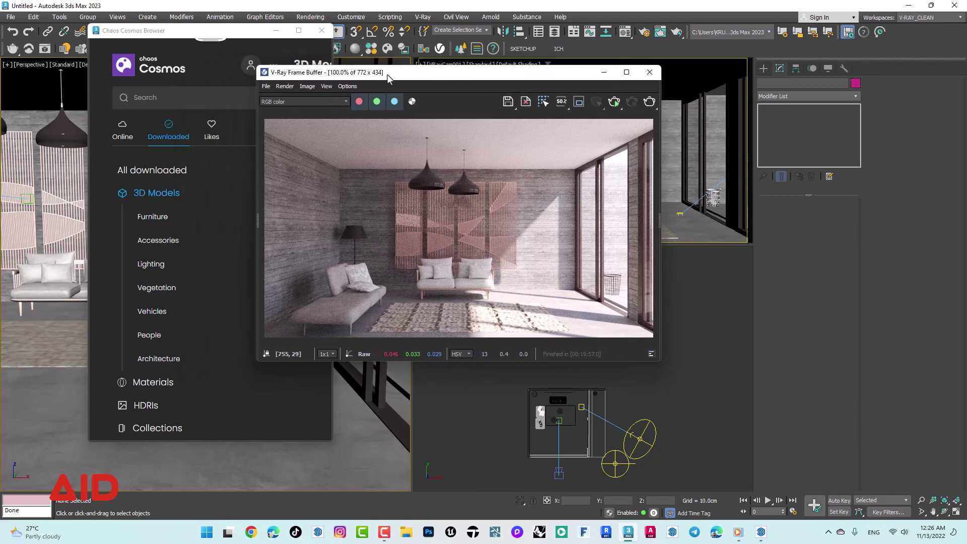
click(648, 73)
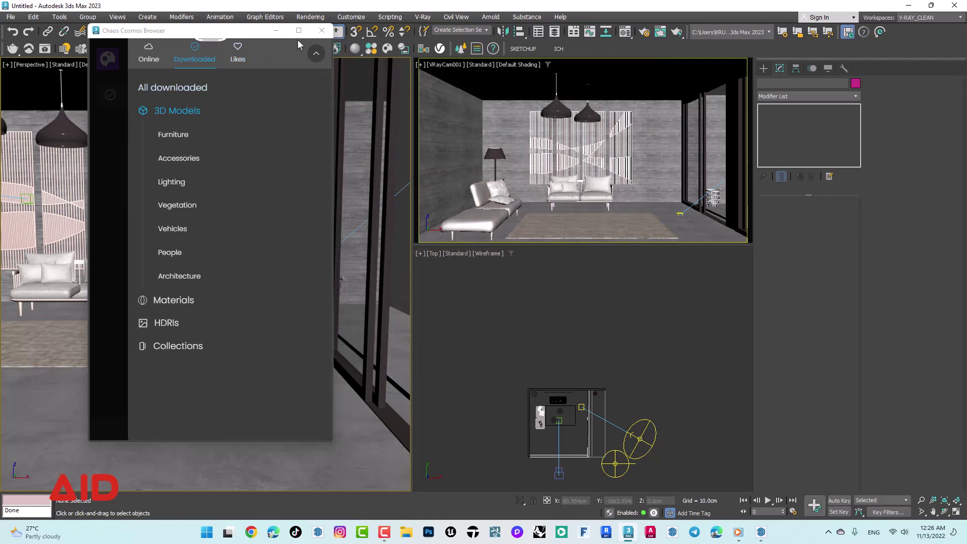
drag(238, 31, 216, 33)
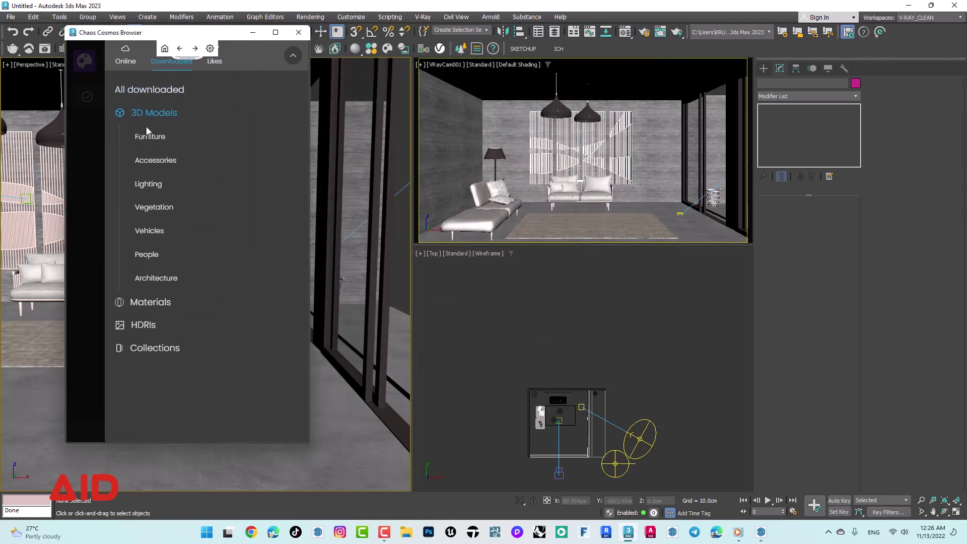
click(152, 210)
click(164, 247)
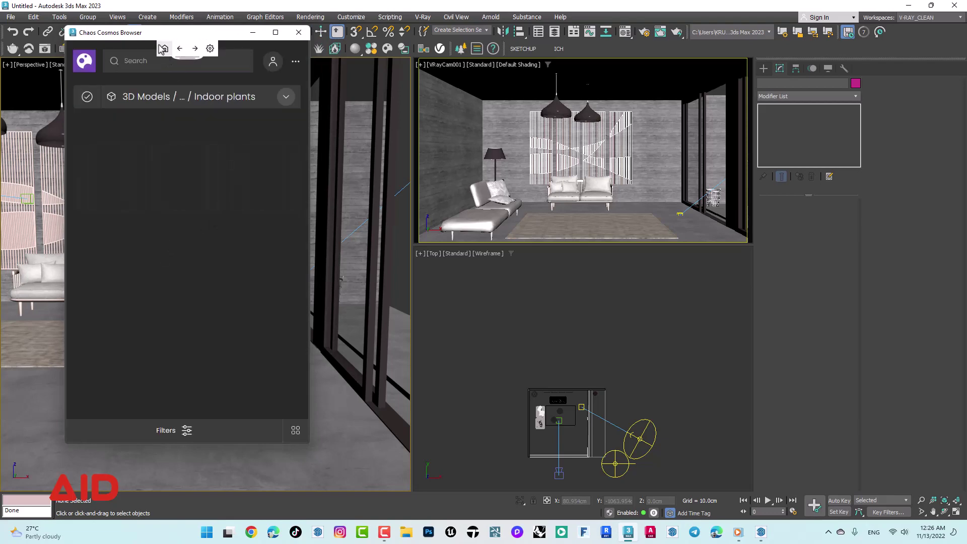
Move the Cosmos Browser over the camera view and scroll through the 111 Indoor plants thumbnails.
drag(145, 33, 485, 72)
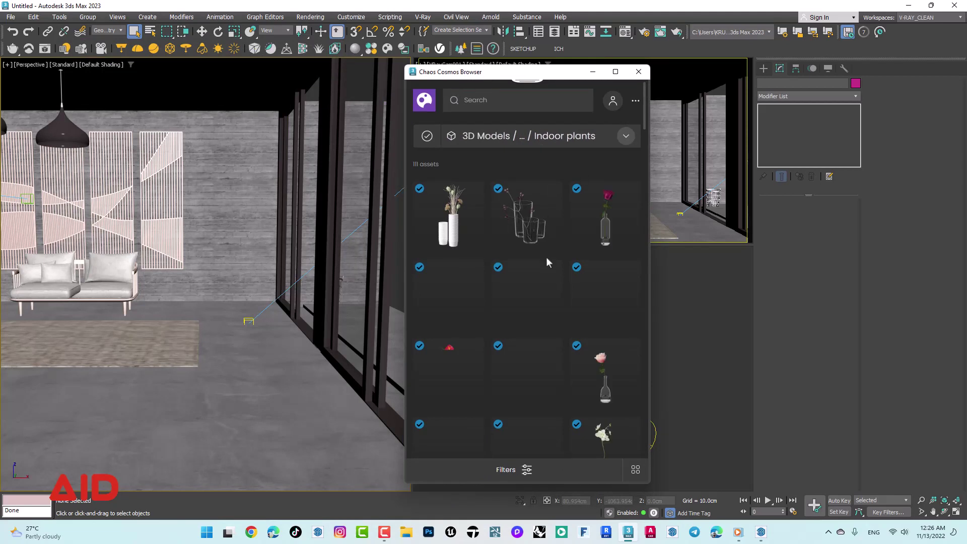
scroll(546, 258, down, 3)
scroll(547, 264, down, 1)
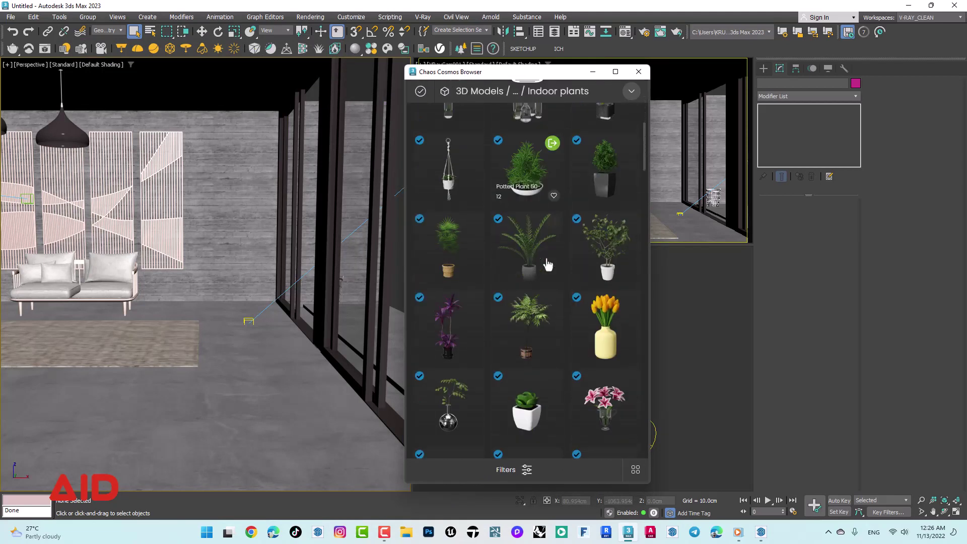
scroll(547, 264, down, 1)
scroll(547, 264, down, 1)
scroll(548, 264, down, 1)
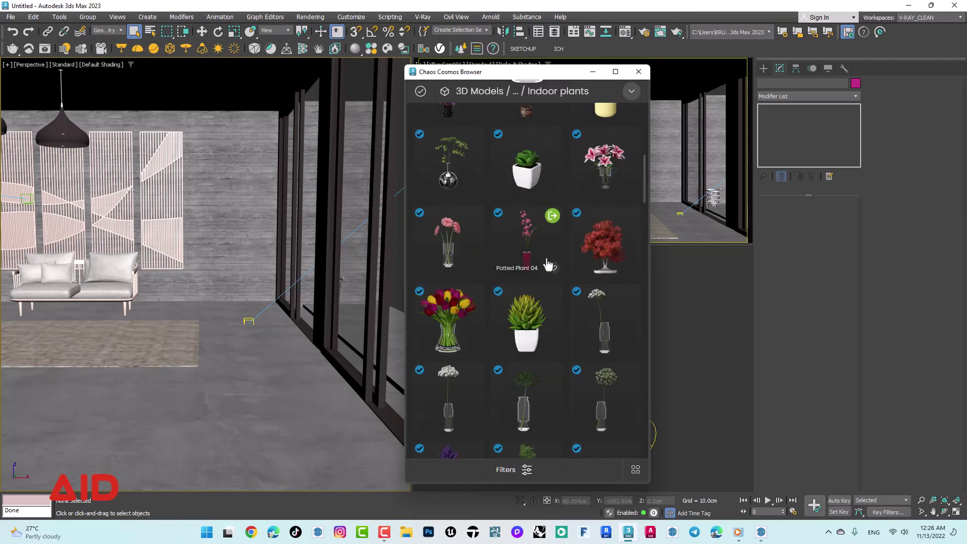
scroll(548, 264, down, 1)
scroll(547, 264, down, 1)
scroll(548, 264, down, 1)
scroll(547, 264, down, 1)
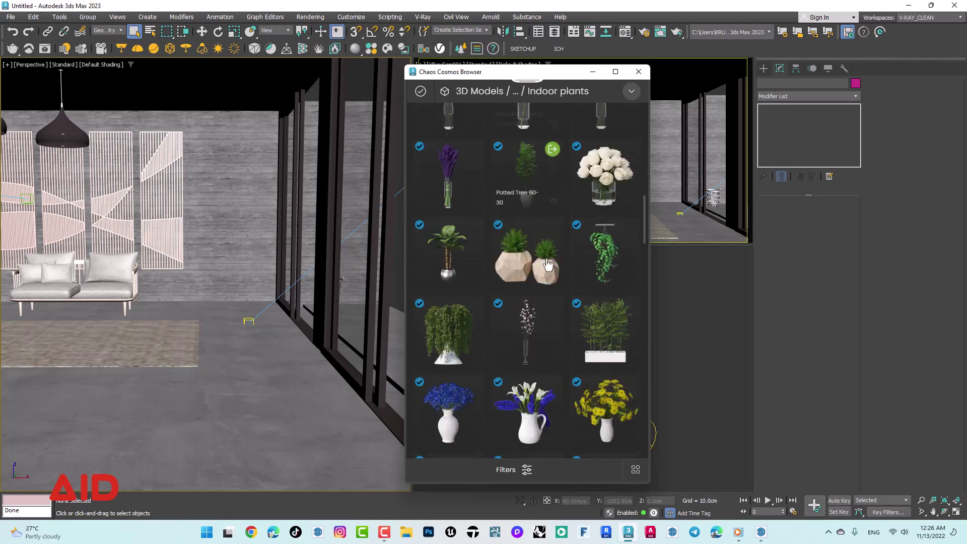
scroll(548, 264, down, 1)
scroll(548, 264, down, 2)
scroll(547, 264, down, 1)
scroll(548, 264, down, 1)
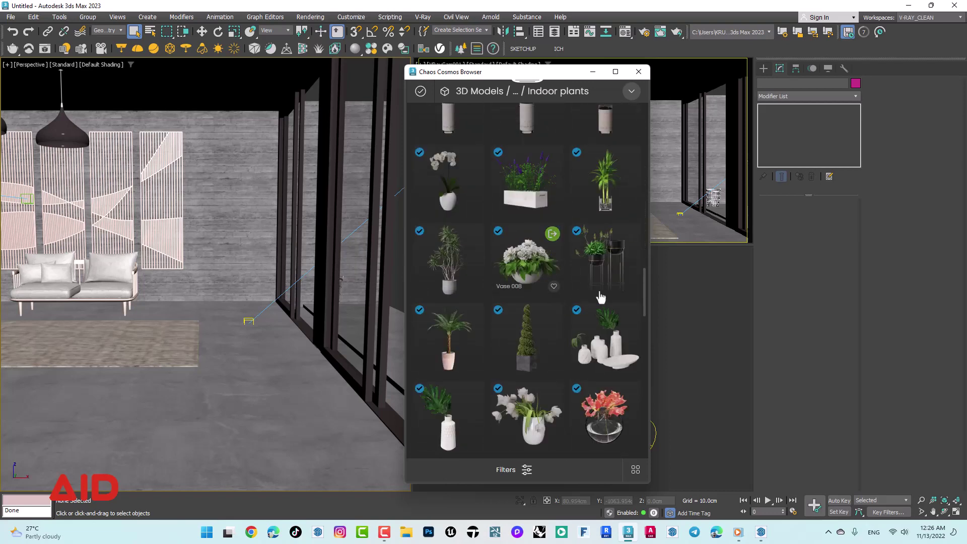
Drag Indoor Plant 04 into the room and set its X rotation to 0 so it stands upright.
mouse_move(450, 275)
mouse_down()
mouse_move(461, 304)
mouse_move(254, 261)
mouse_up()
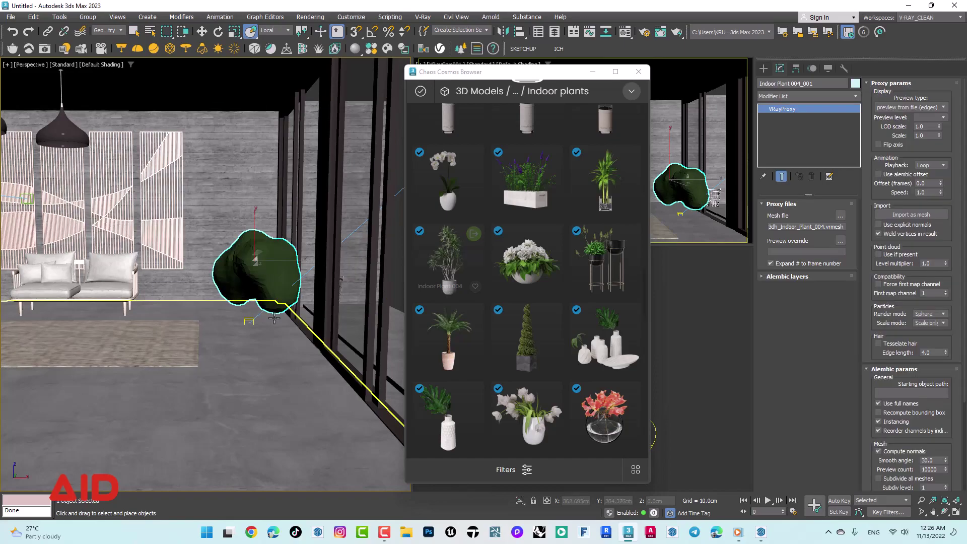
mouse_move(259, 290)
middle_down()
mouse_move(268, 280)
mouse_move(301, 288)
mouse_move(289, 276)
middle_up()
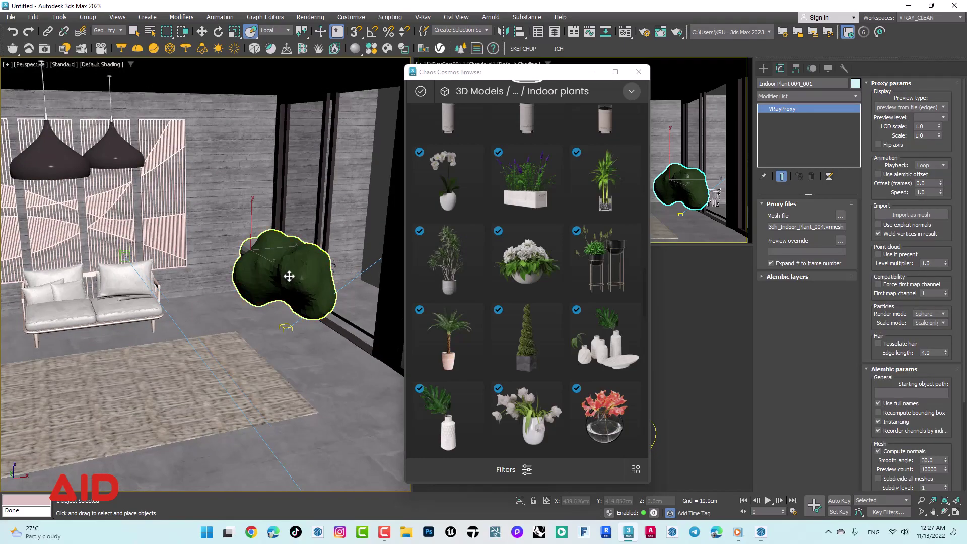
key(r)
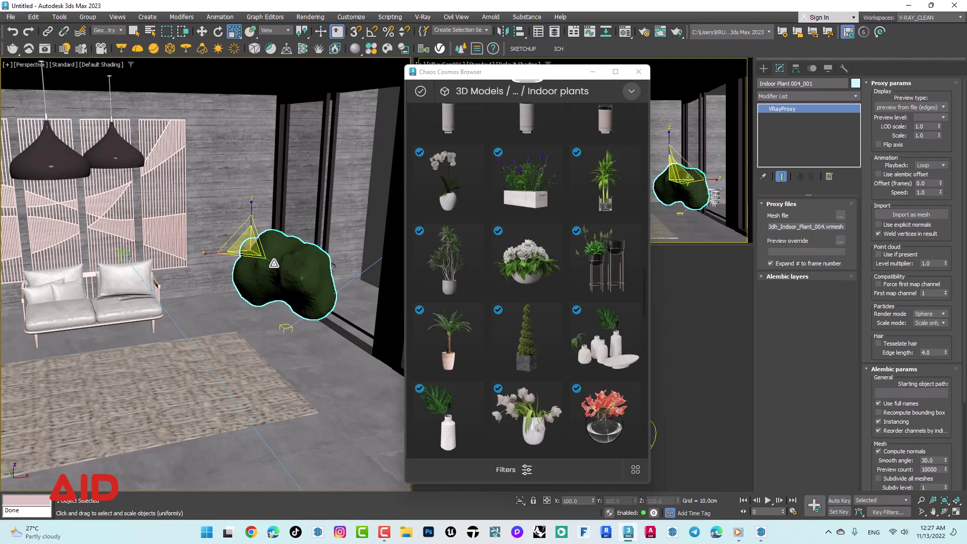
scroll(252, 244, up, 3)
key(e)
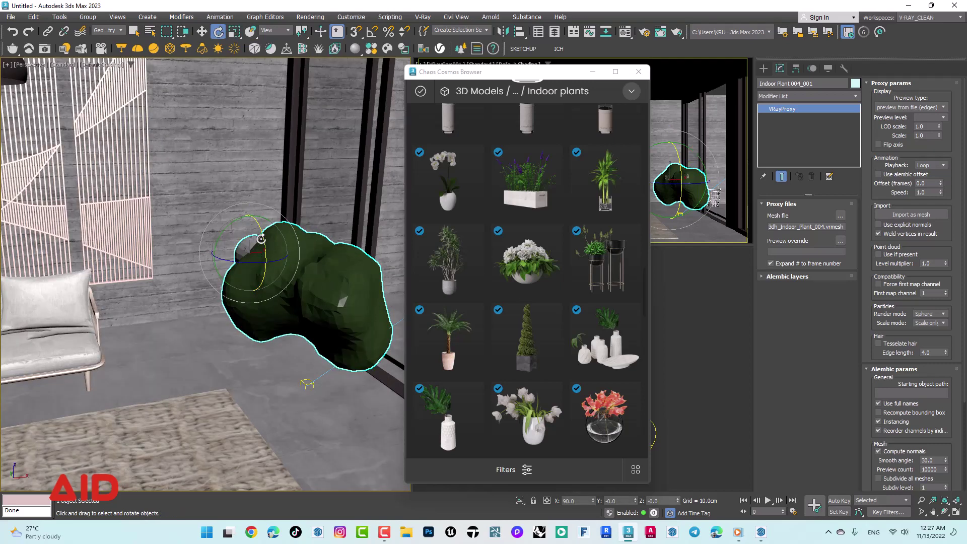
click(578, 502)
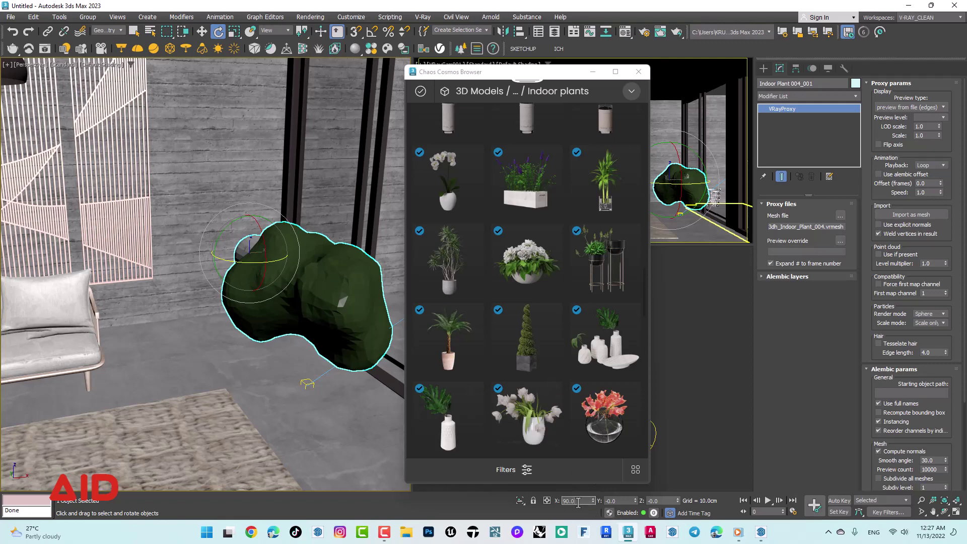
text(0)
key(Return)
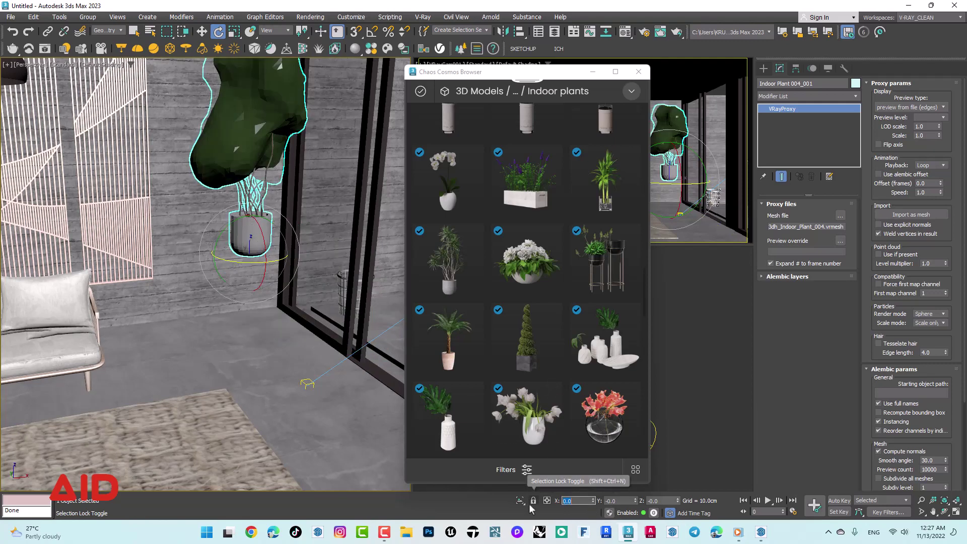
click(133, 31)
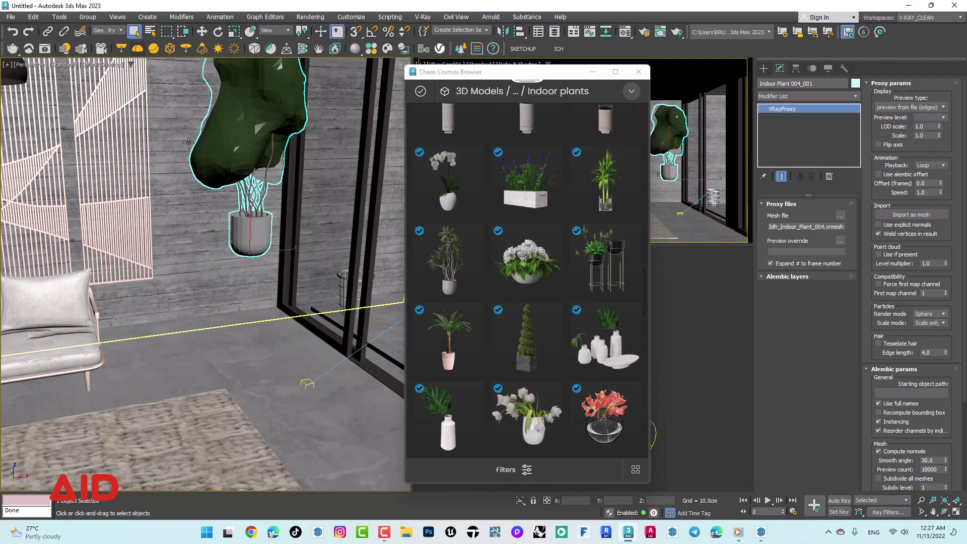
Move the plant onto the floor beside the glass doors, close Cosmos, and deselect it.
middle_drag(251, 249, 240, 253)
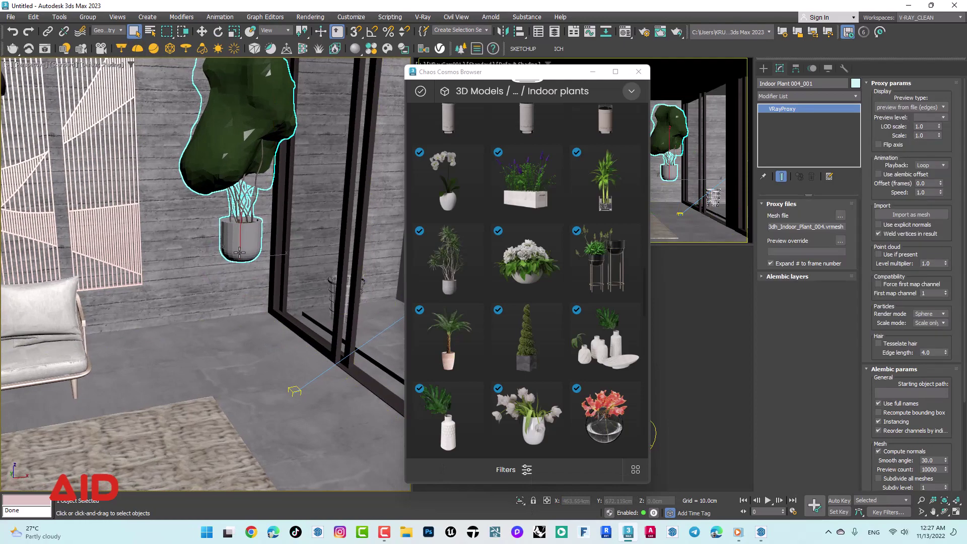
key(w)
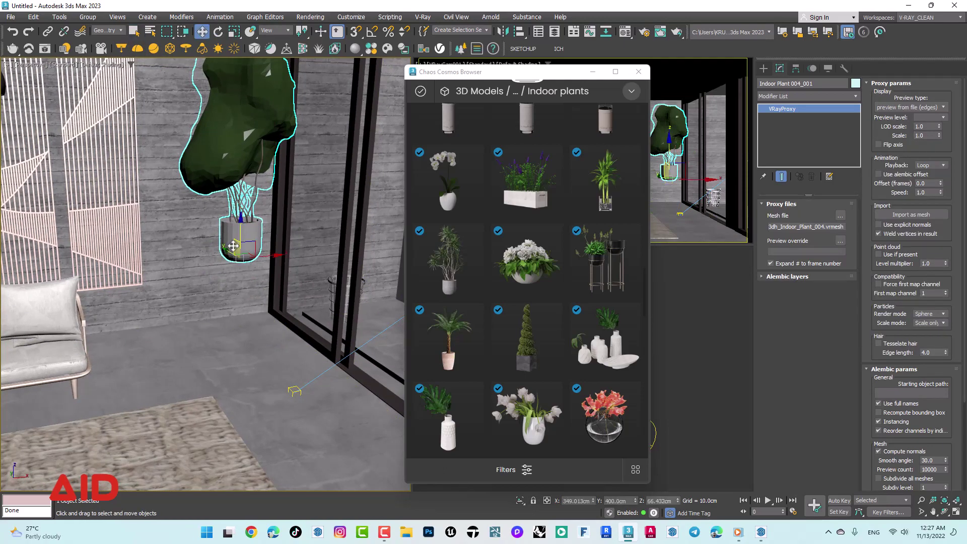
drag(239, 220, 239, 290)
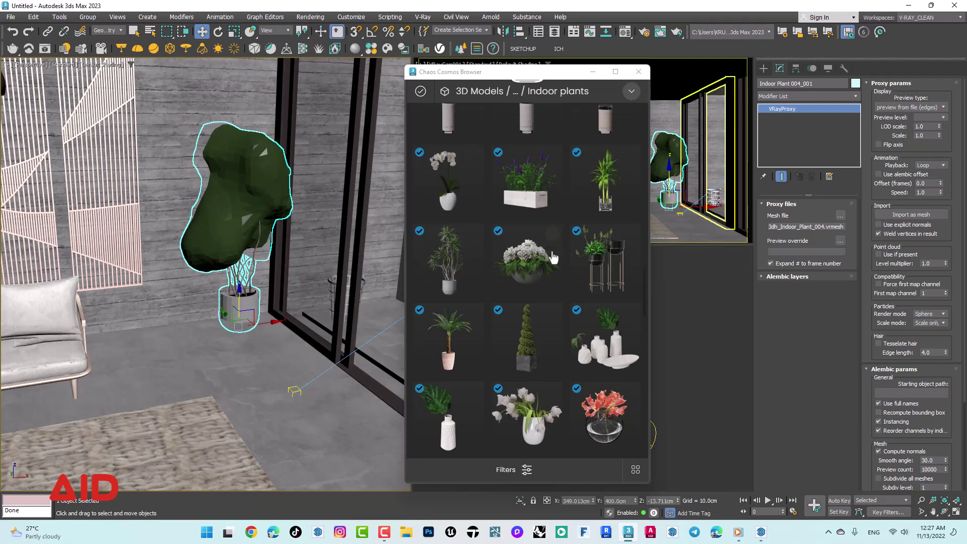
click(639, 72)
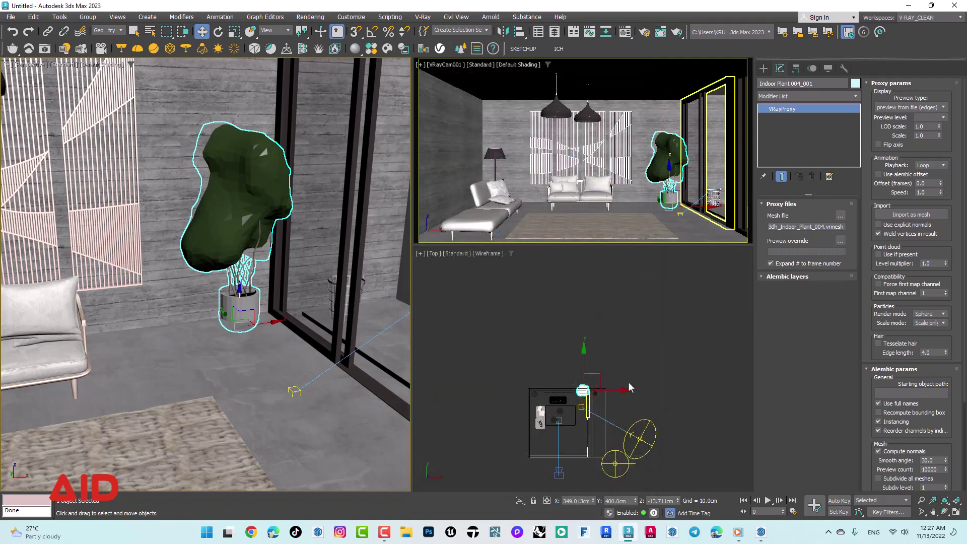
middle_drag(628, 382, 636, 296)
key(f)
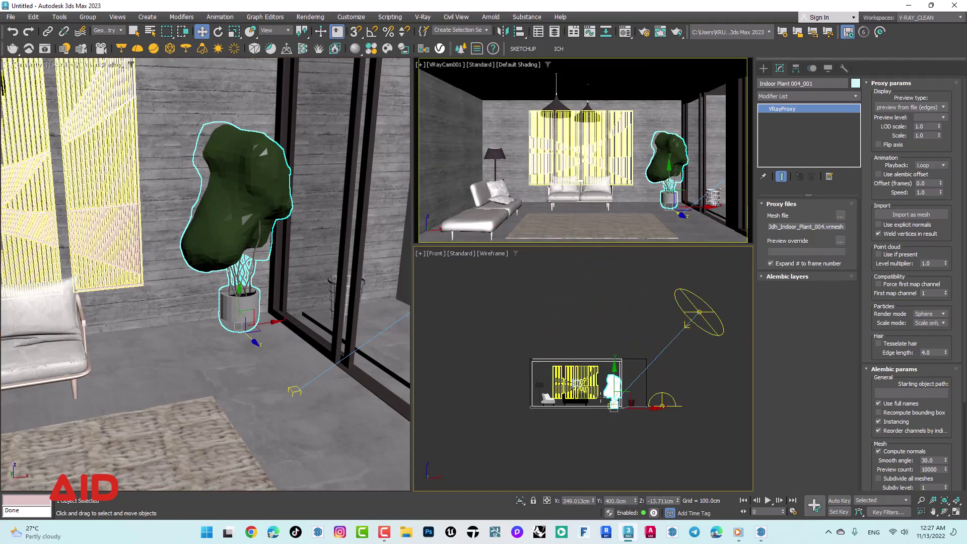
scroll(625, 413, up, 5)
scroll(544, 373, up, 5)
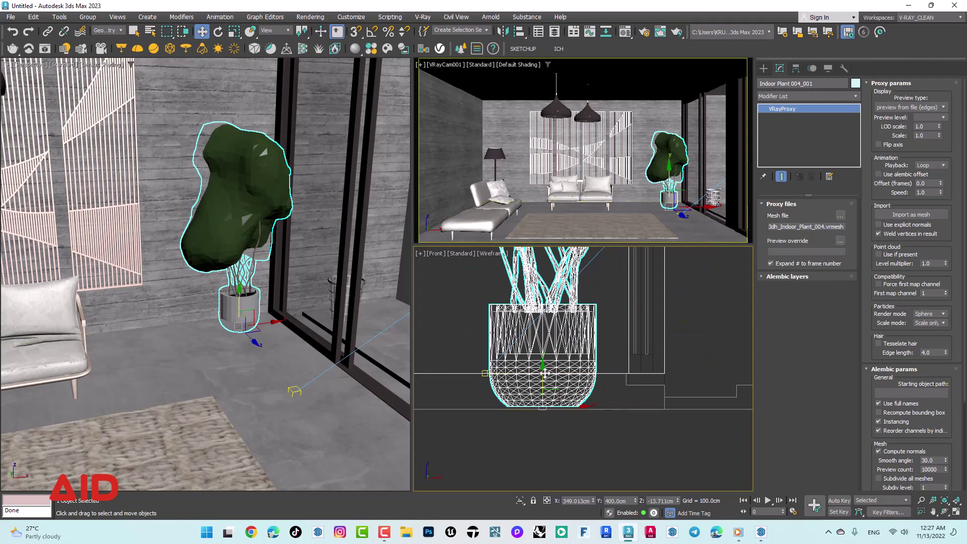
drag(543, 371, 540, 338)
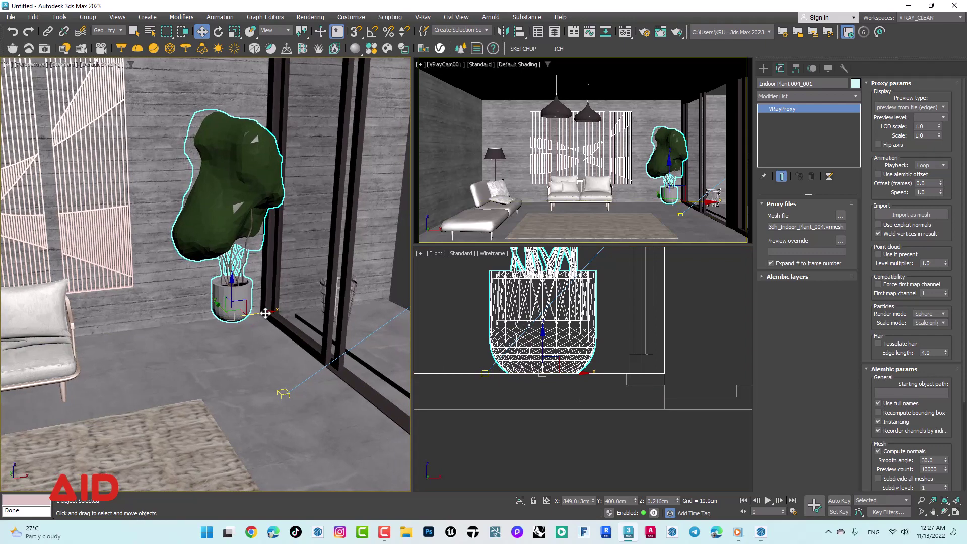
drag(266, 313, 241, 319)
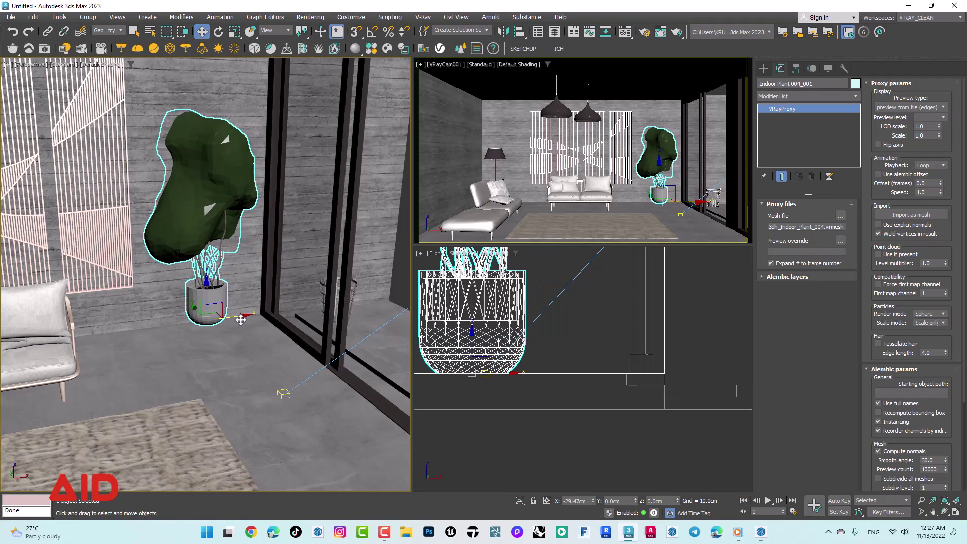
drag(193, 311, 209, 345)
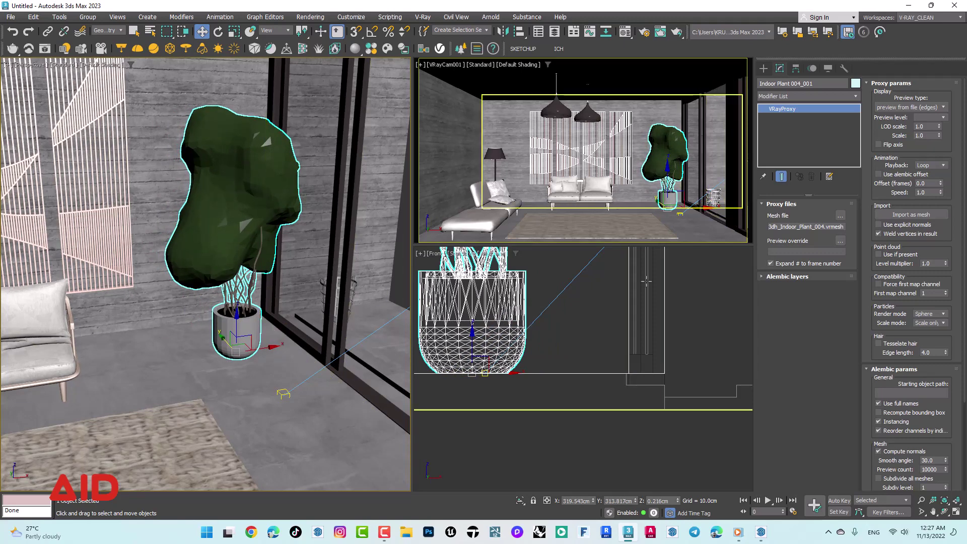
click(730, 312)
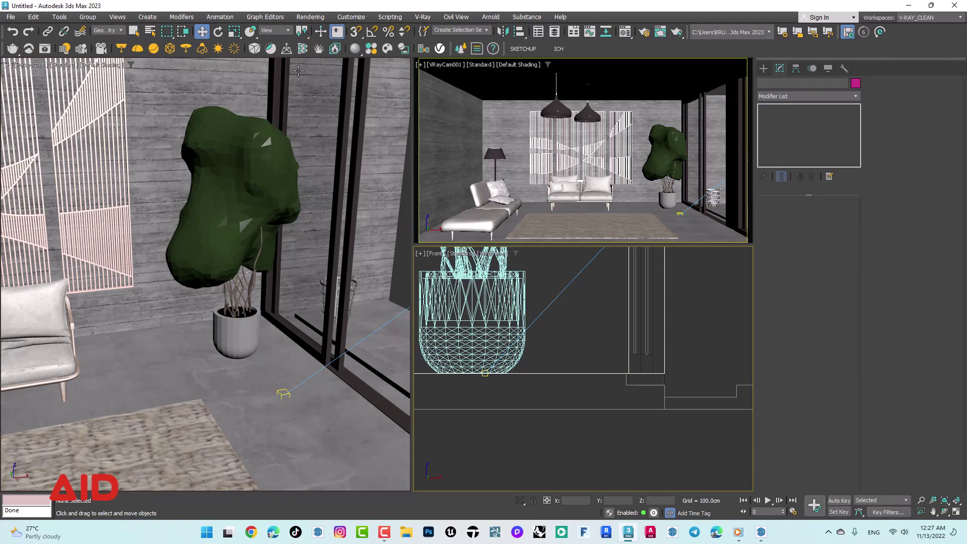
Open the V-Ray Frame Buffer and restart interactive rendering from the camera to include the plant.
click(33, 52)
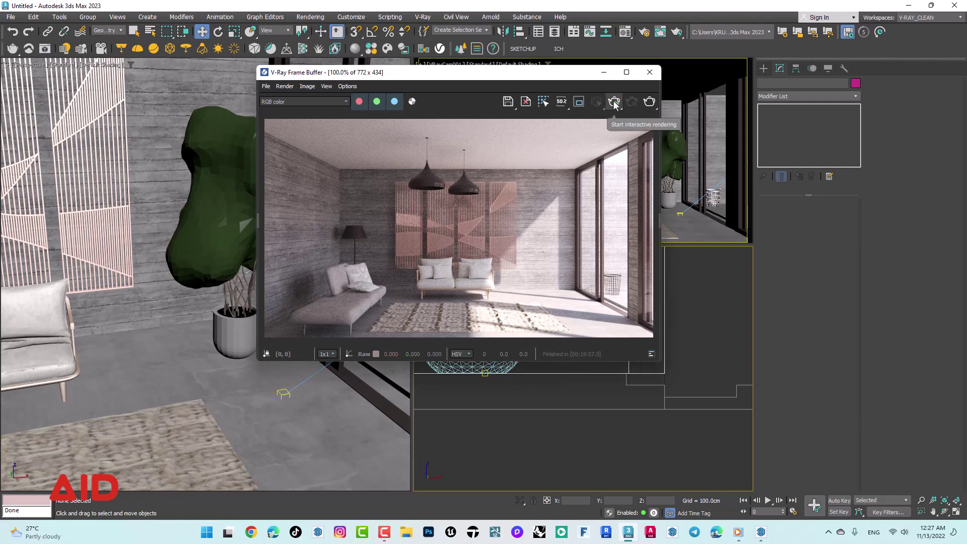
click(615, 104)
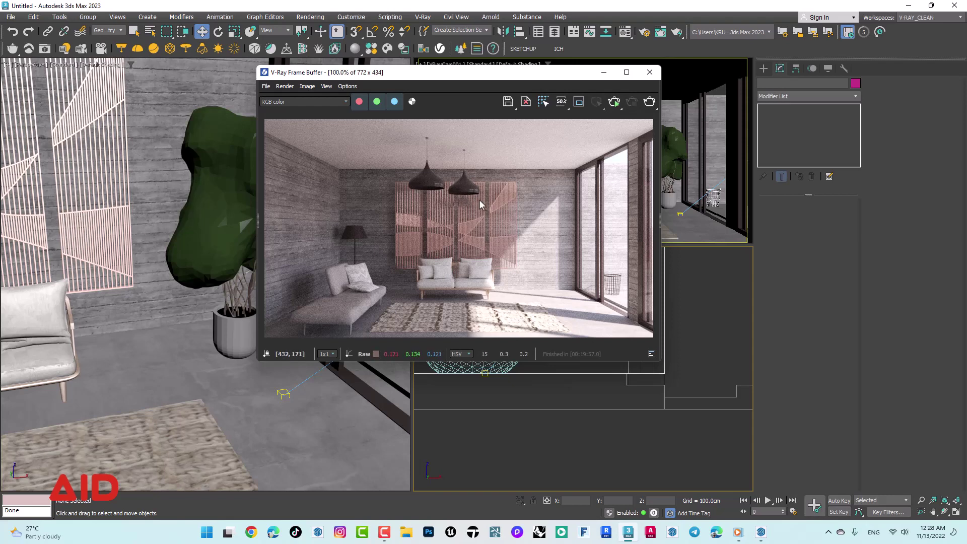
drag(483, 80, 467, 177)
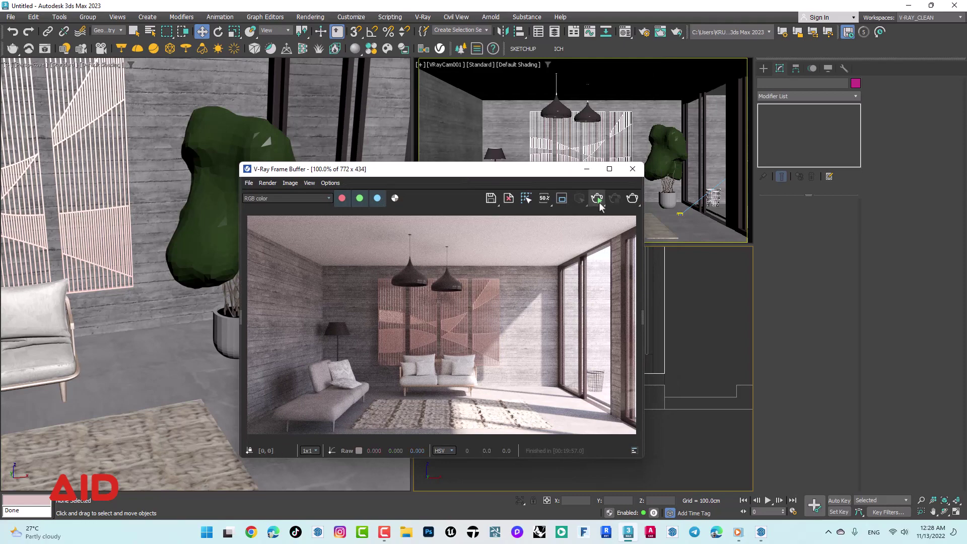
click(597, 198)
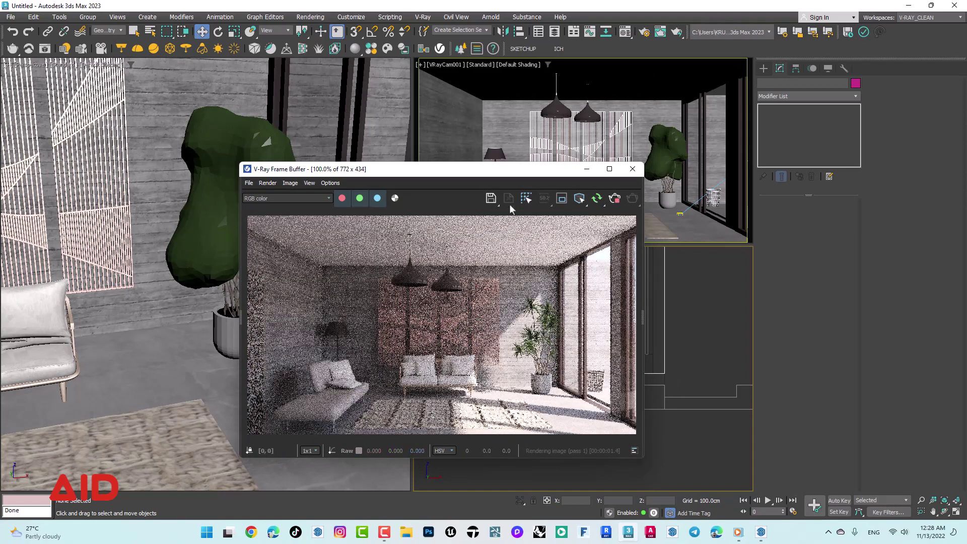
mouse_move(510, 175)
mouse_down()
mouse_move(541, 171)
mouse_move(641, 120)
mouse_up()
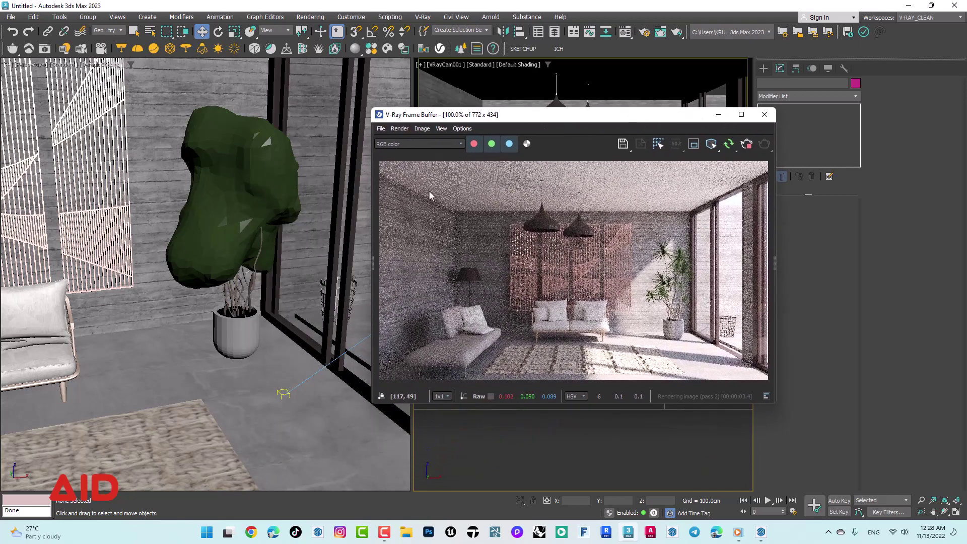
Nudge the potted plant slightly left along X and return to Select Object mode.
click(251, 220)
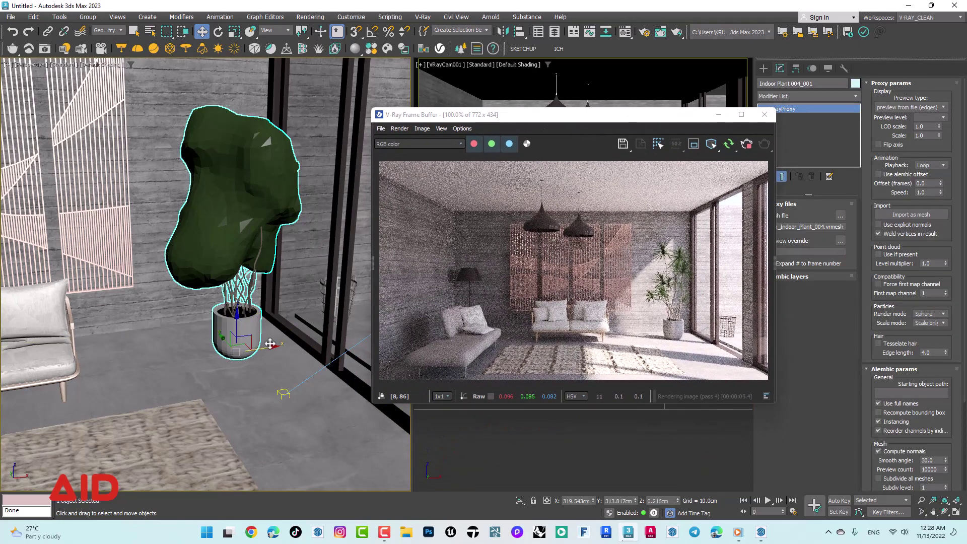
drag(270, 346, 258, 348)
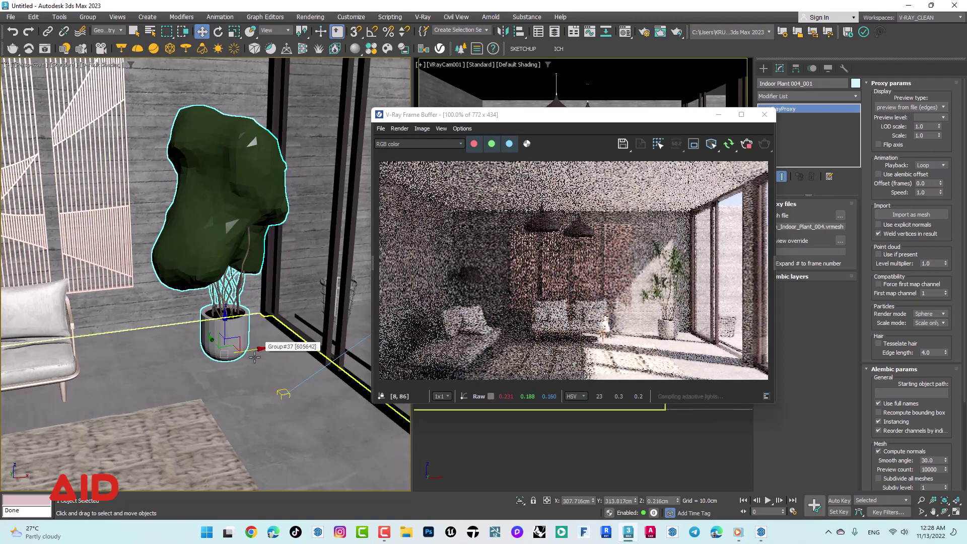
drag(207, 340, 204, 335)
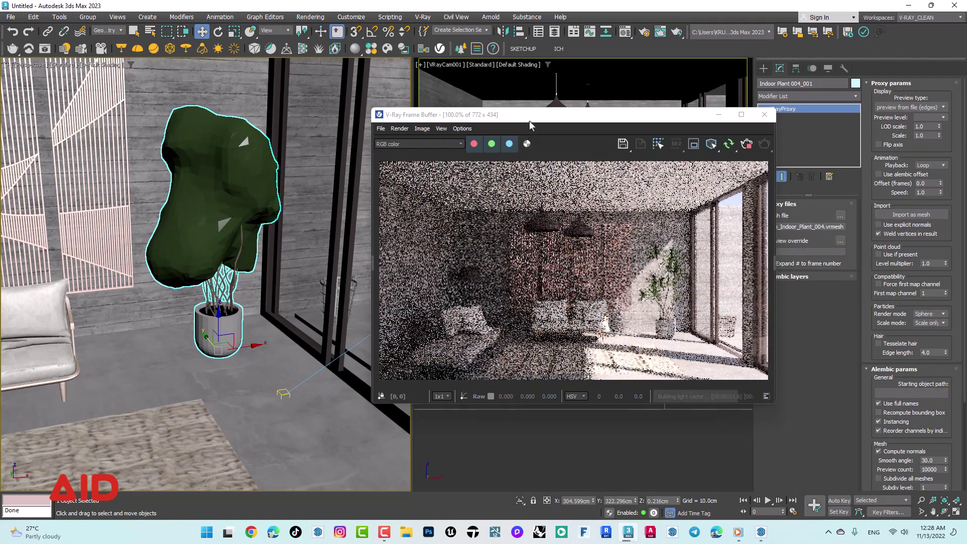
drag(530, 121, 512, 125)
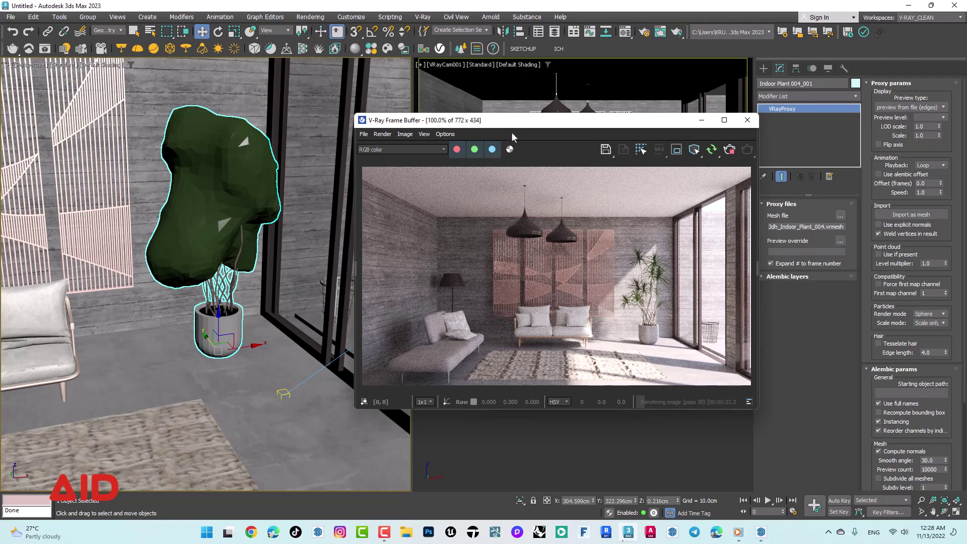
click(134, 31)
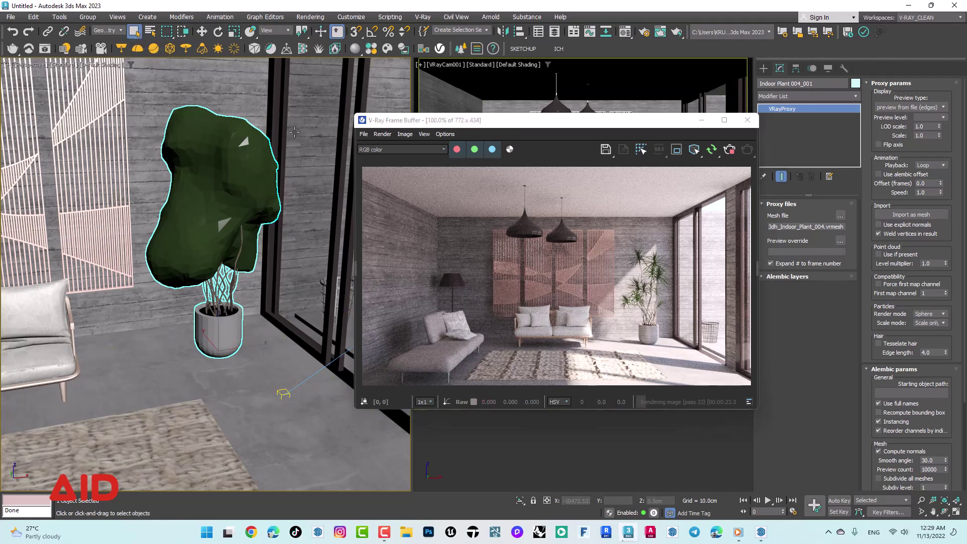
drag(548, 126, 424, 117)
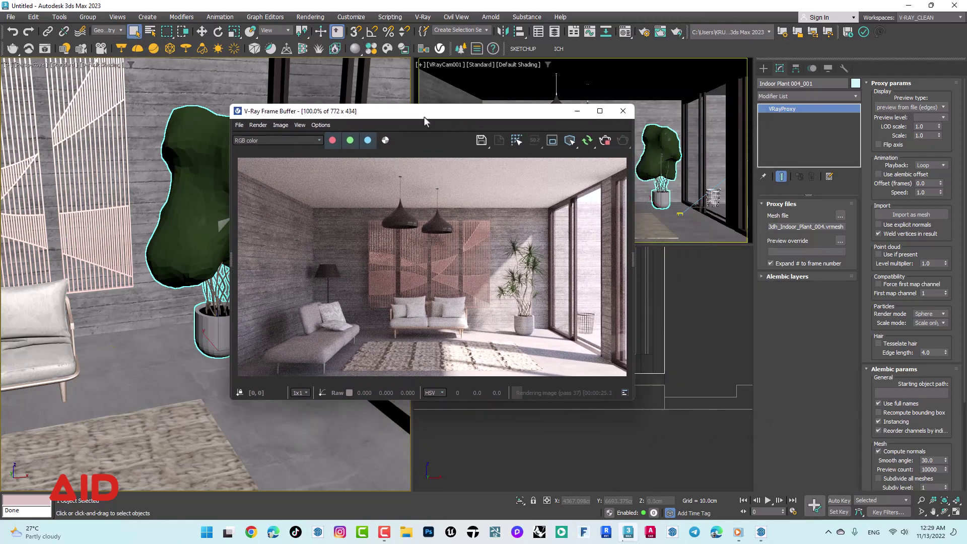
Close the frame buffer and set the V-Ray image sampler type to Bucket in Render Setup.
click(623, 111)
click(643, 33)
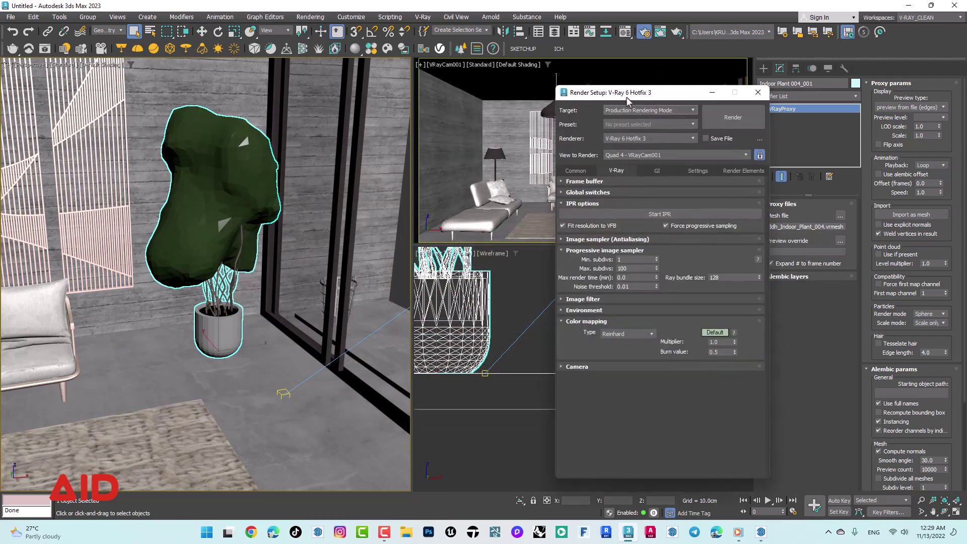
drag(626, 97, 476, 95)
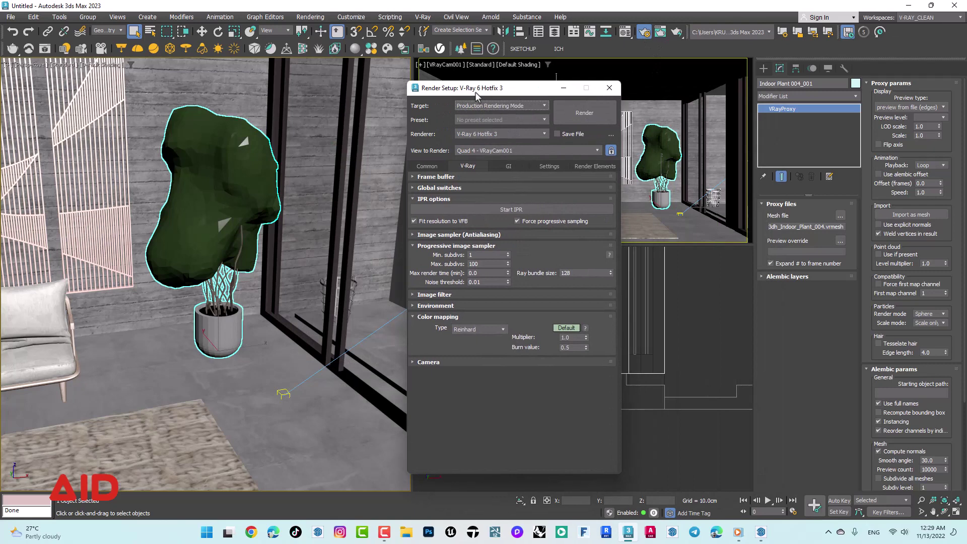
click(436, 198)
click(436, 210)
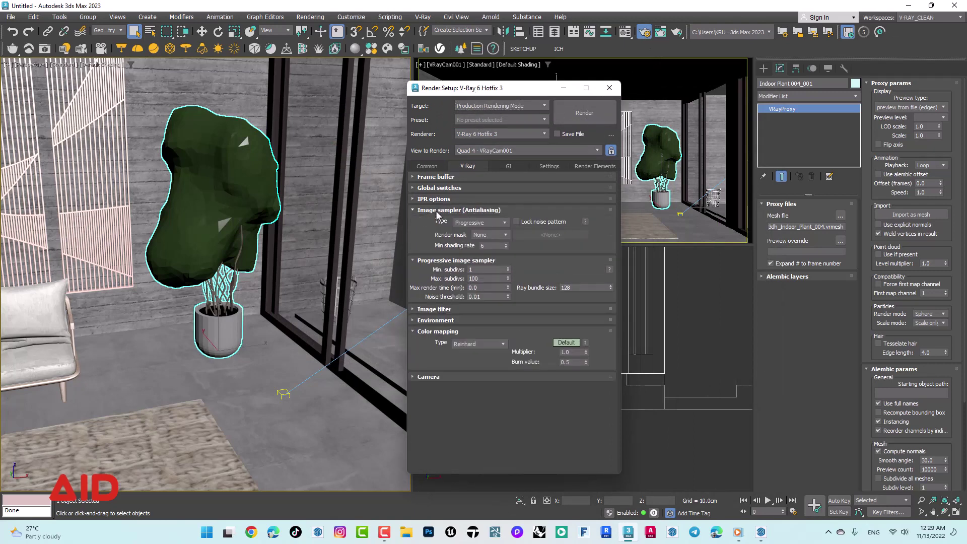
click(436, 209)
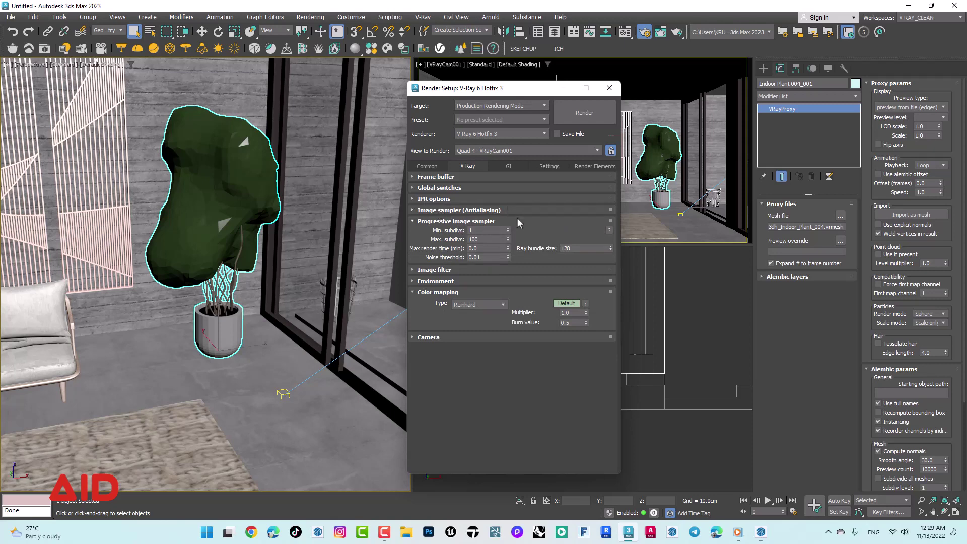
click(433, 221)
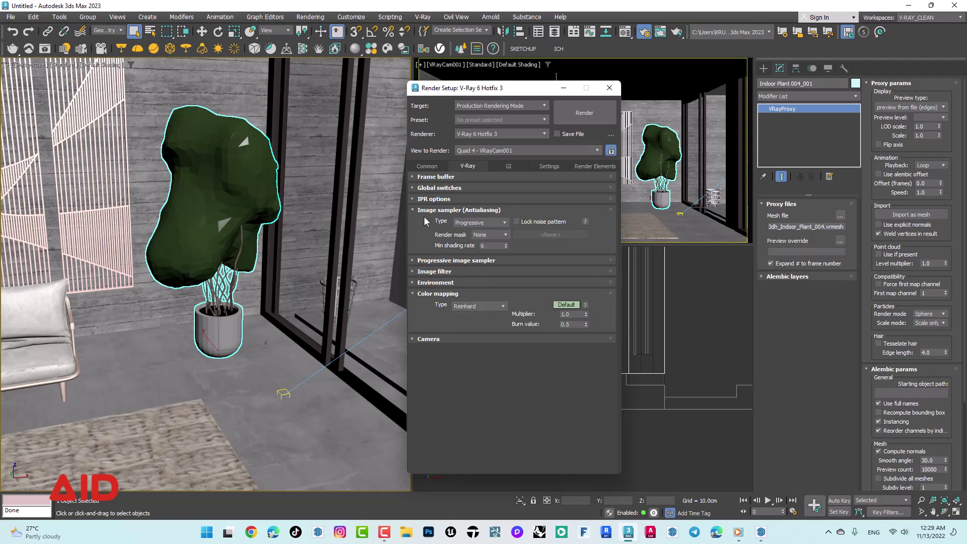
click(481, 224)
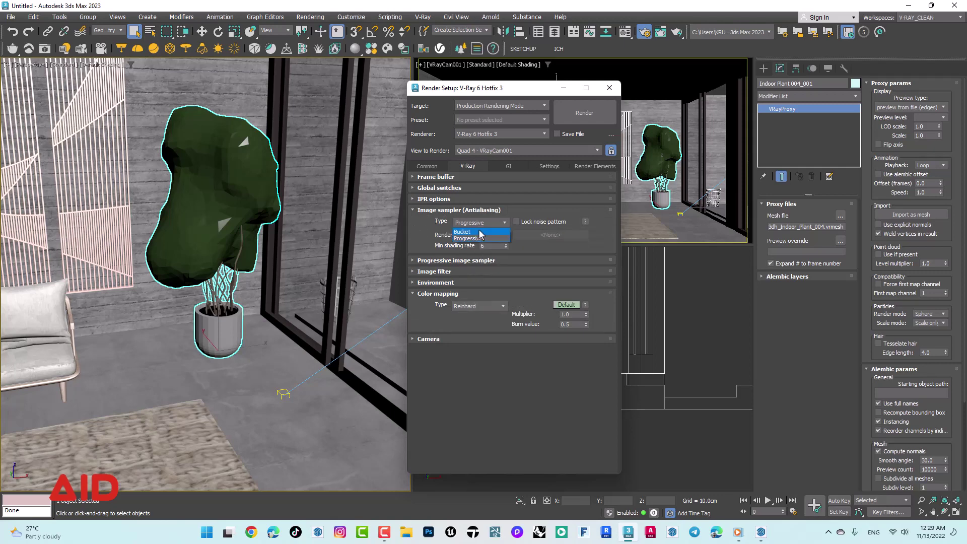
click(481, 232)
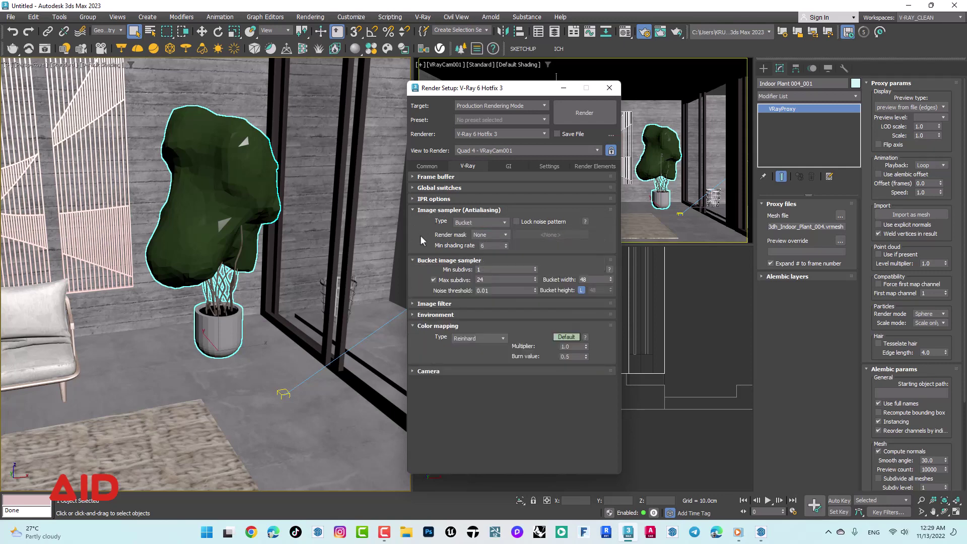
Set the noise threshold to 0.005 and show the Global illumination settings.
click(492, 290)
text(05)
click(473, 304)
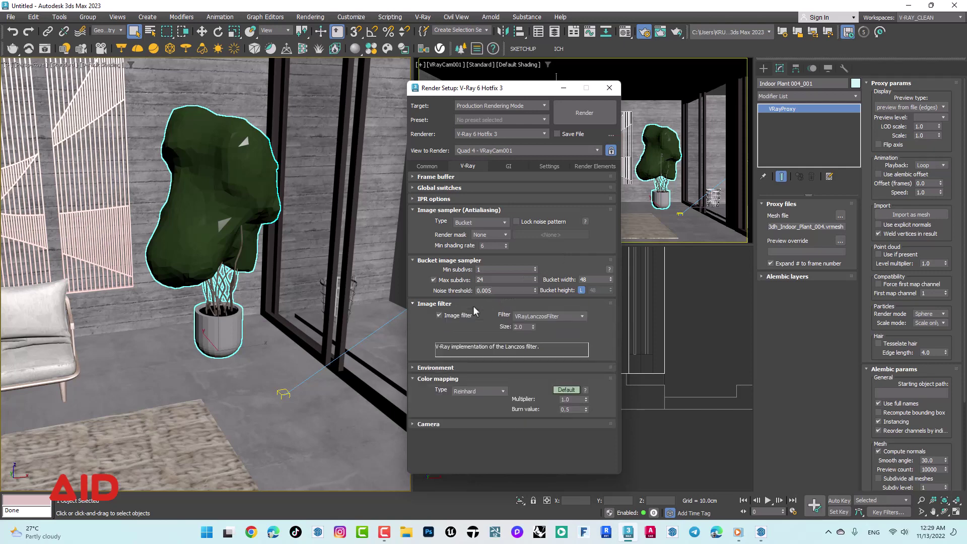
click(472, 304)
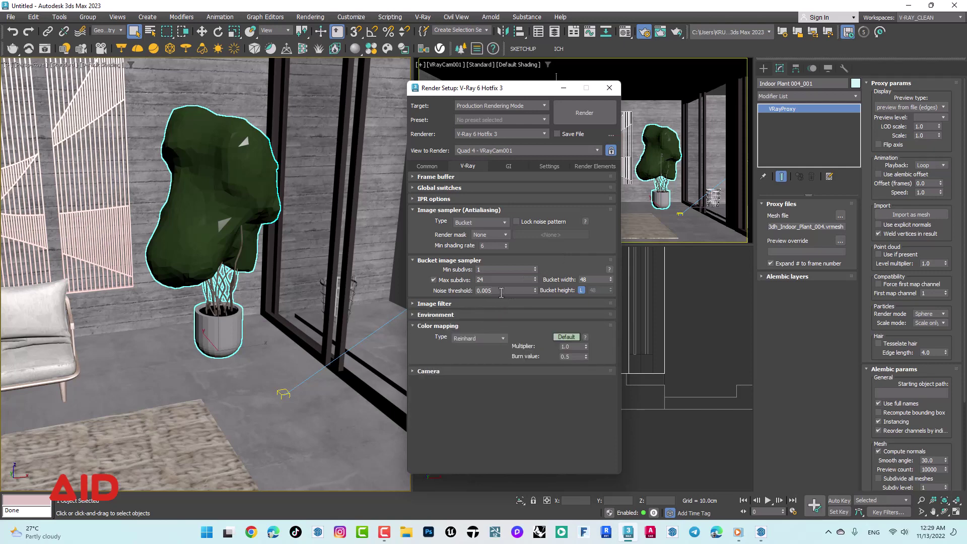
click(499, 291)
mouse_move(488, 290)
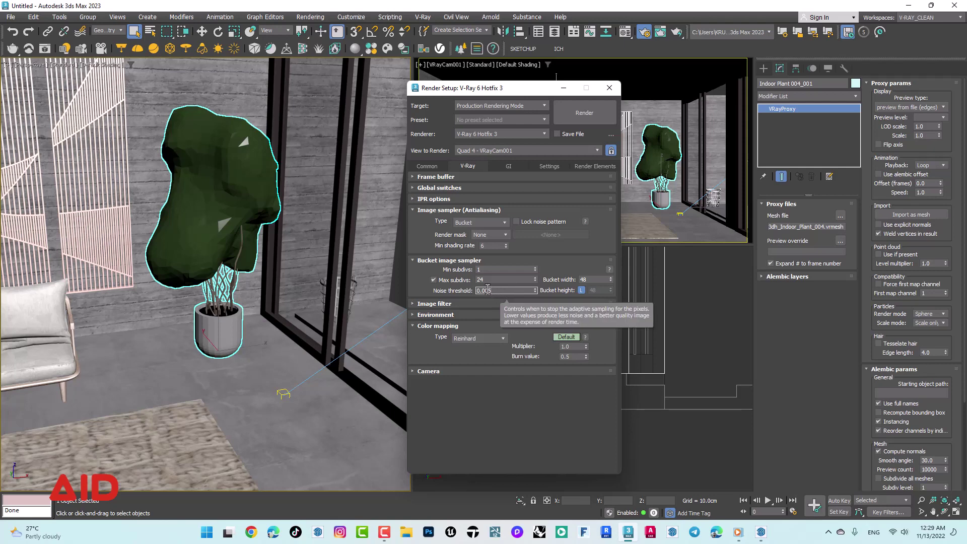
double_click(489, 289)
click(490, 290)
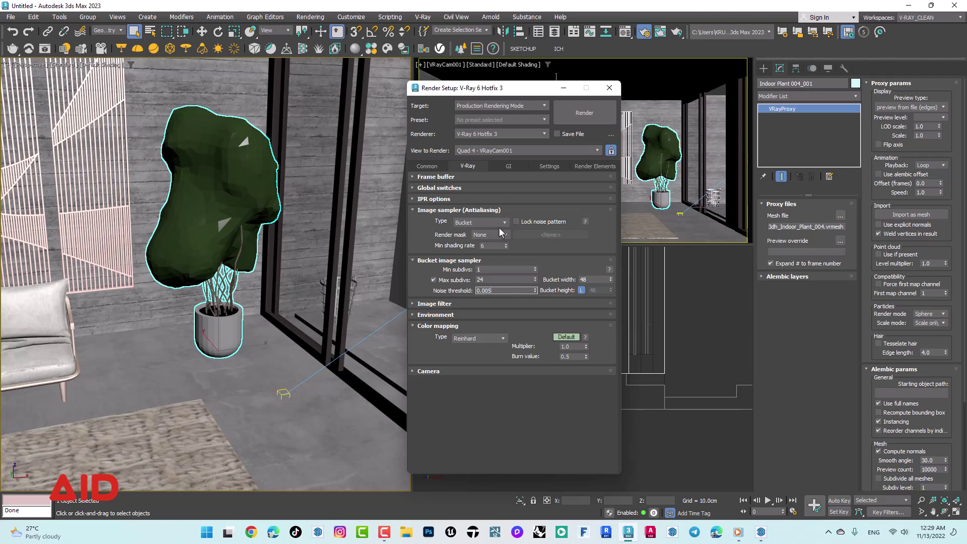
click(517, 164)
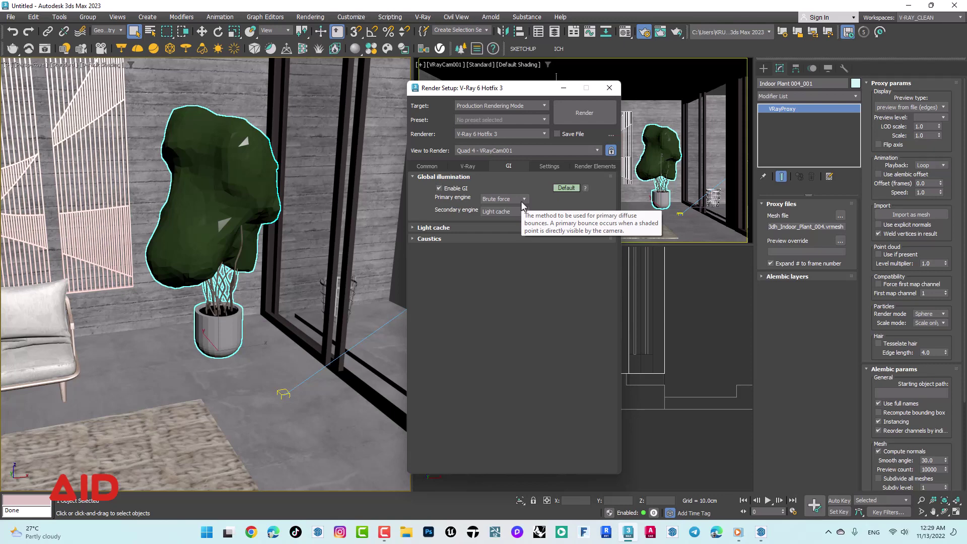
Switch the primary GI engine to Irradiance map with the Medium preset.
click(523, 199)
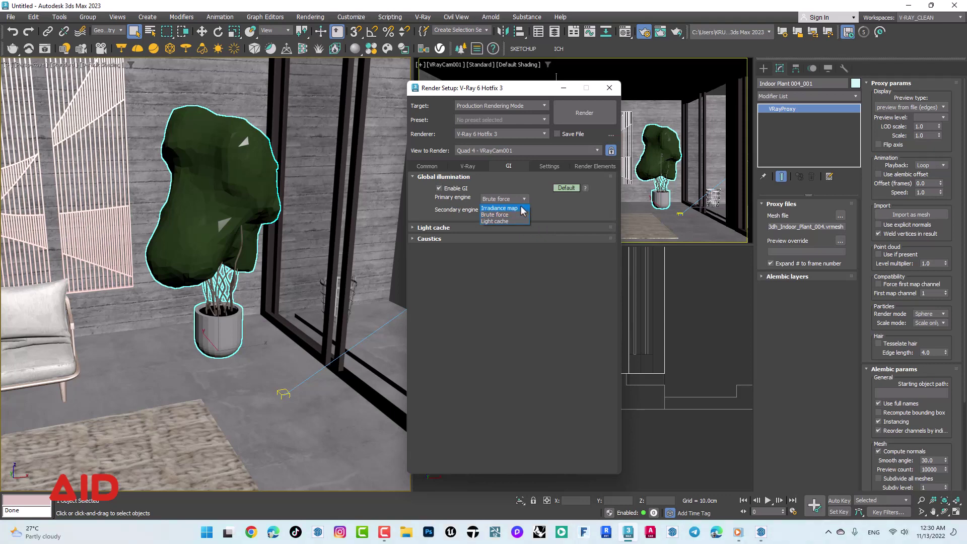
click(522, 208)
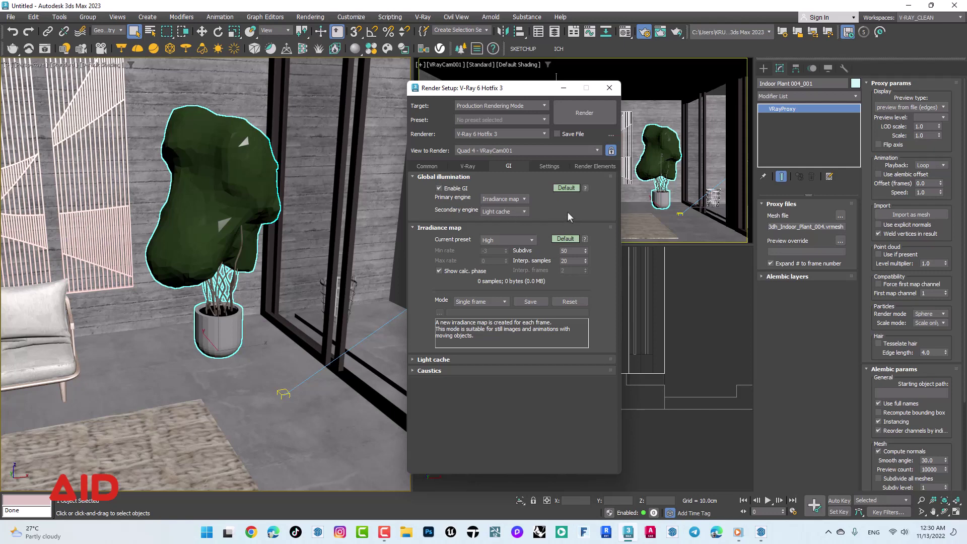
click(533, 241)
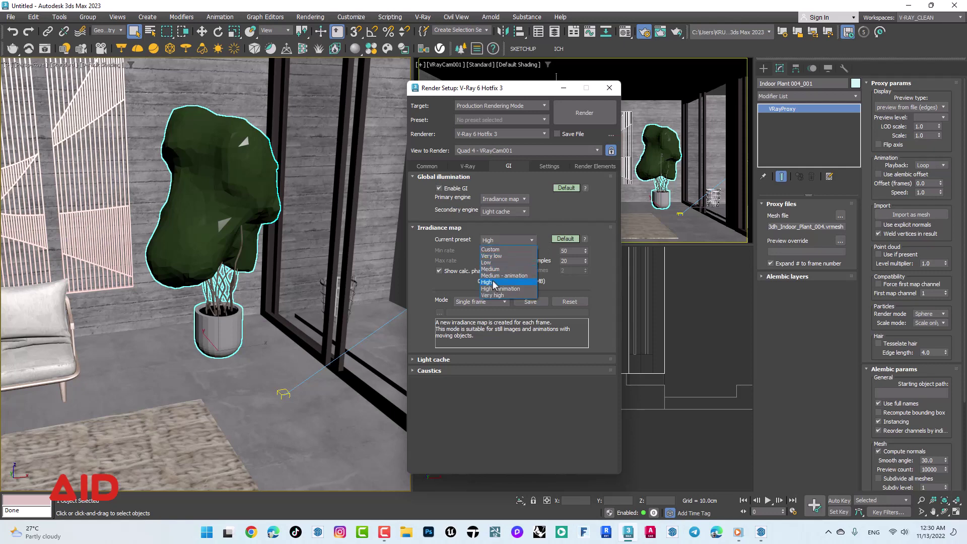
click(497, 270)
Set interpolation samples to 25, irradiance subdivs to 70, and light cache subdivs to 1200.
double_click(574, 263)
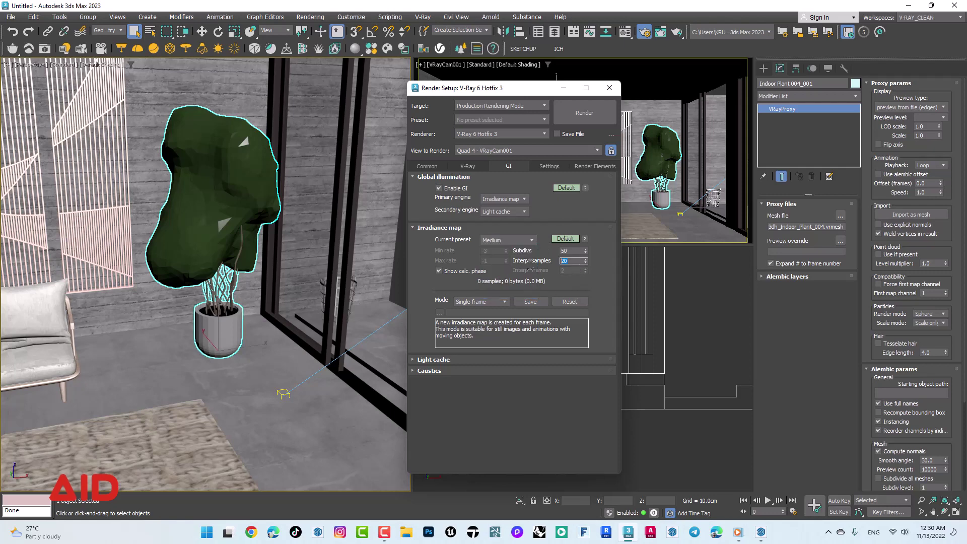
text(25)
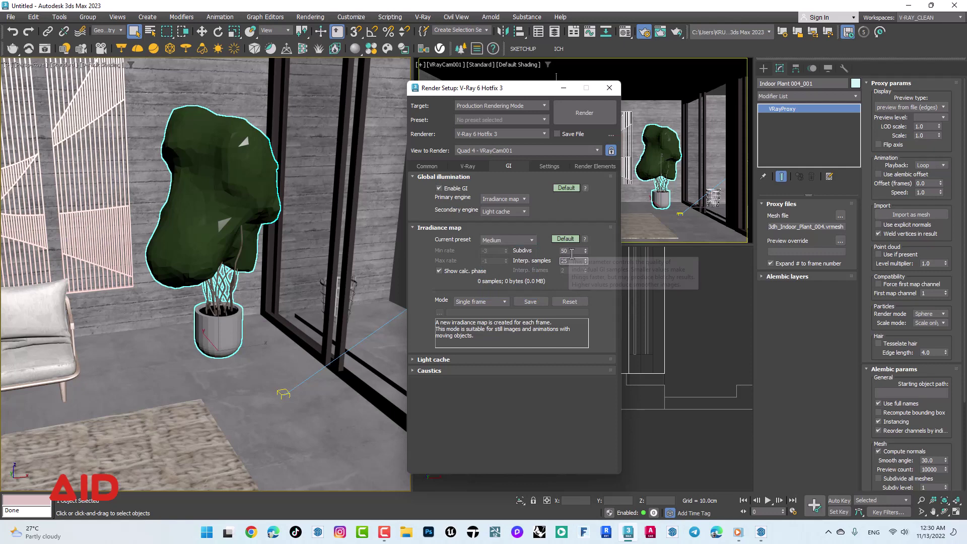
key(Tab)
text(0)
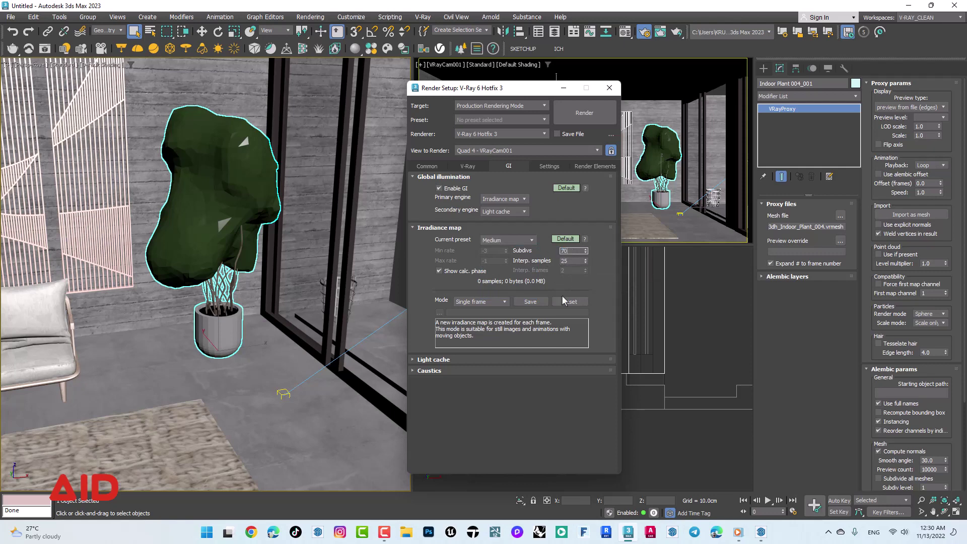
click(455, 360)
double_click(491, 382)
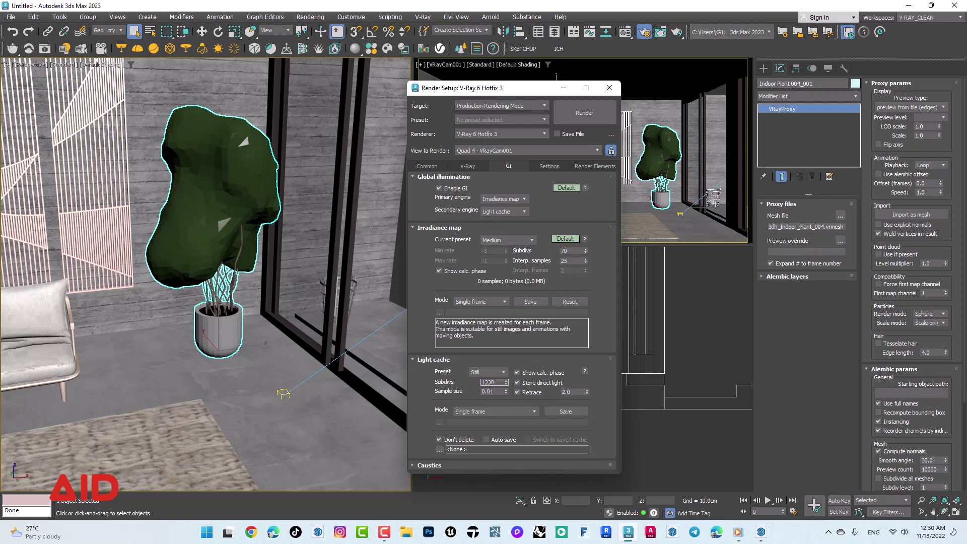
key(Return)
Collapse the light cache rollout and move on to the V-Ray sampling tab.
click(469, 166)
click(514, 165)
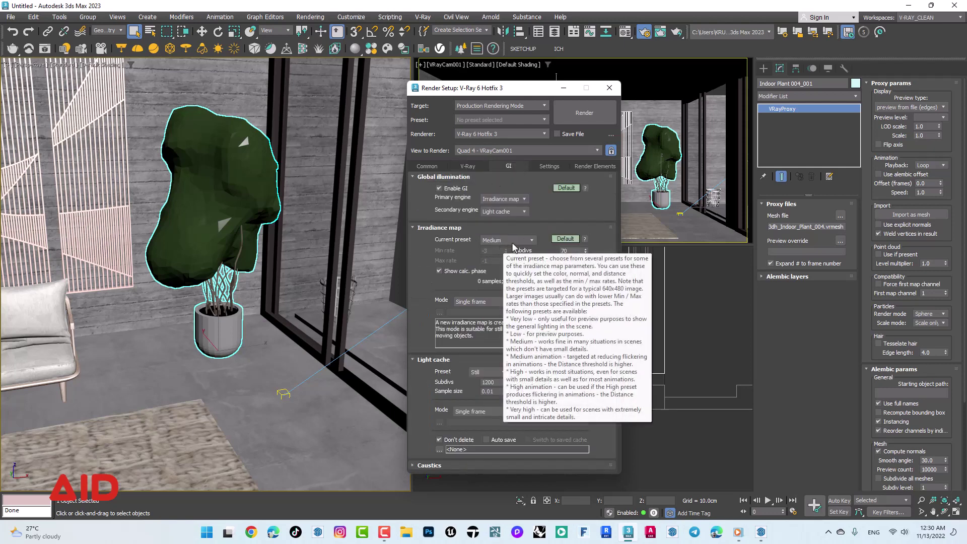
drag(535, 92, 564, 88)
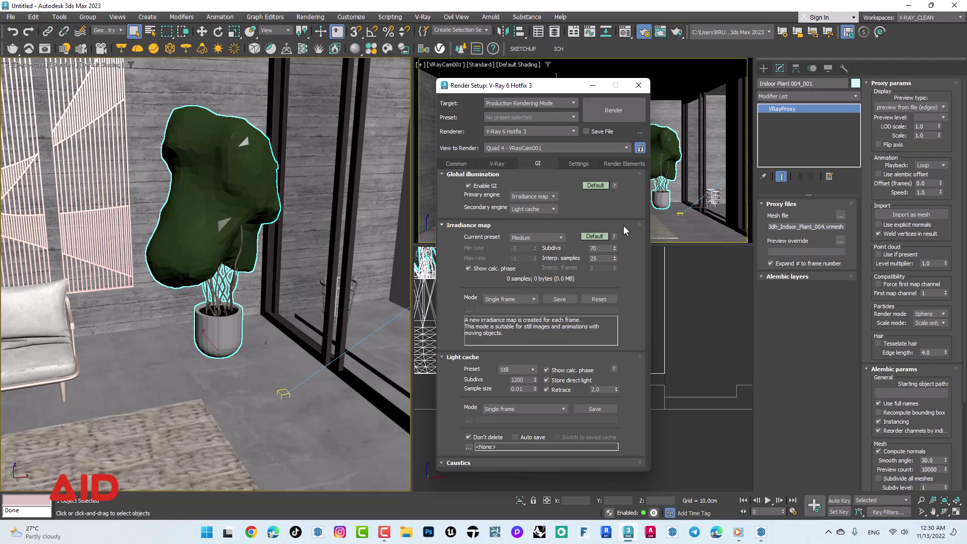
click(475, 359)
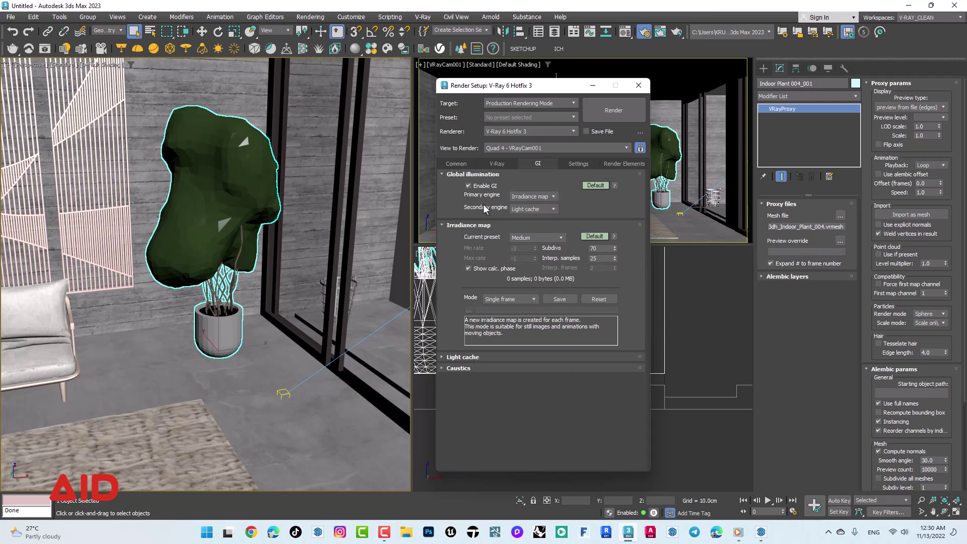
click(487, 165)
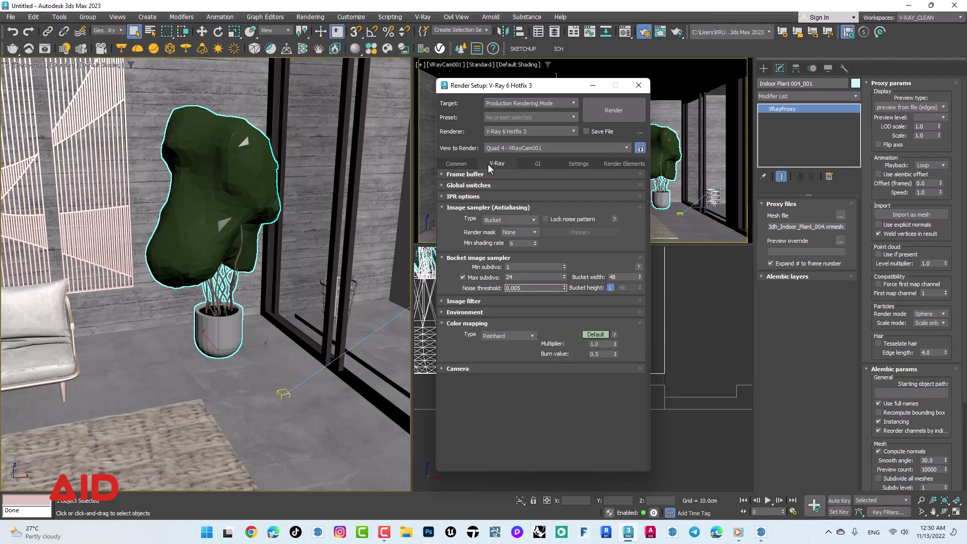
Add a VRayDenoiser render element, keeping its denoising engine at Default V-Ray denoiser.
click(627, 163)
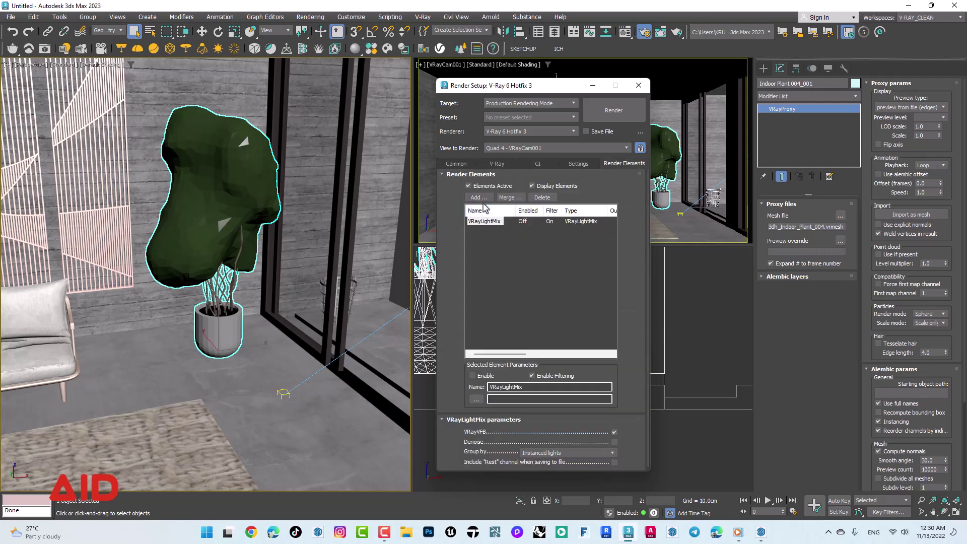
click(479, 197)
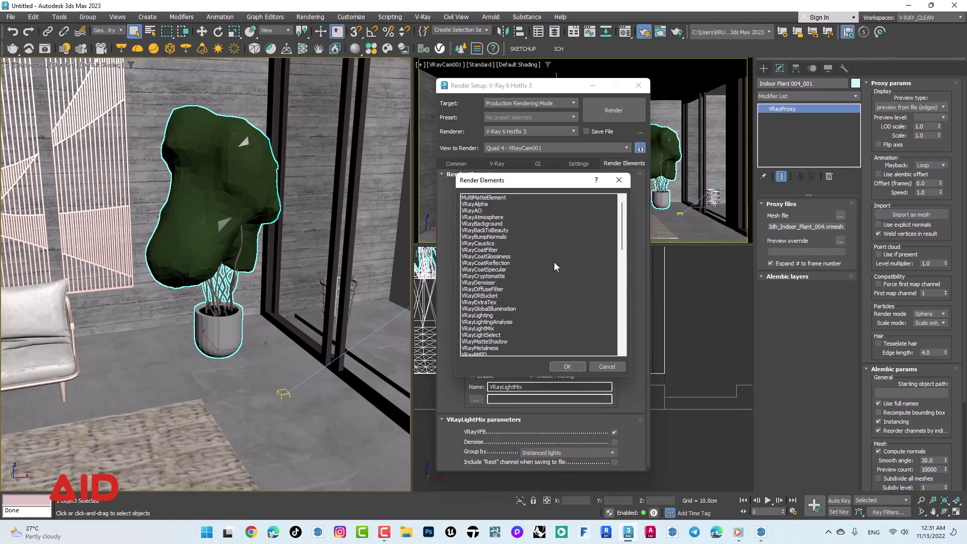
double_click(478, 283)
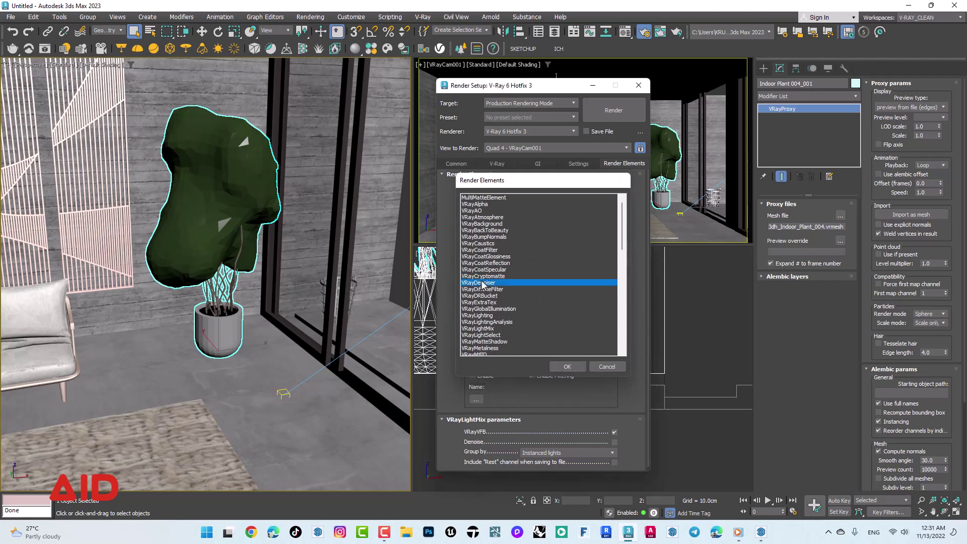
drag(625, 333, 624, 344)
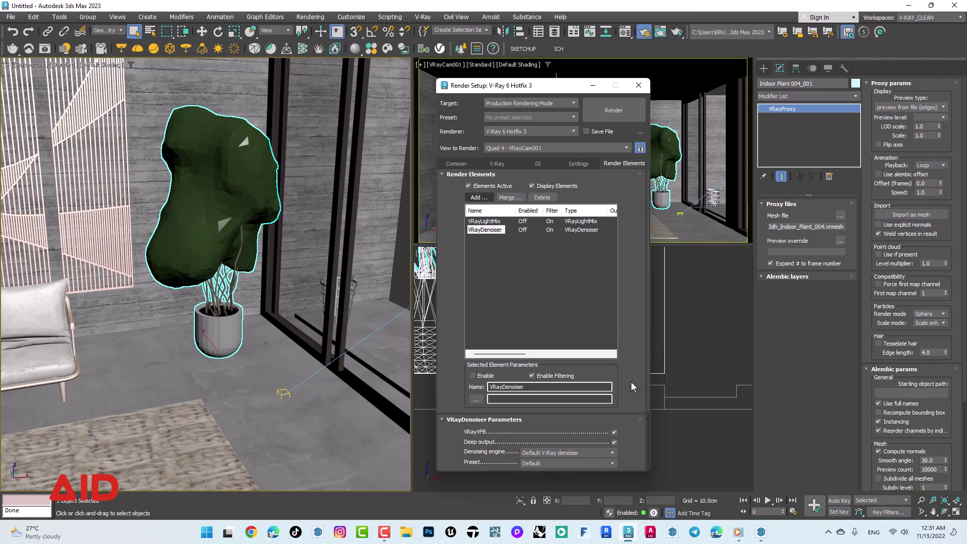
drag(630, 379, 630, 291)
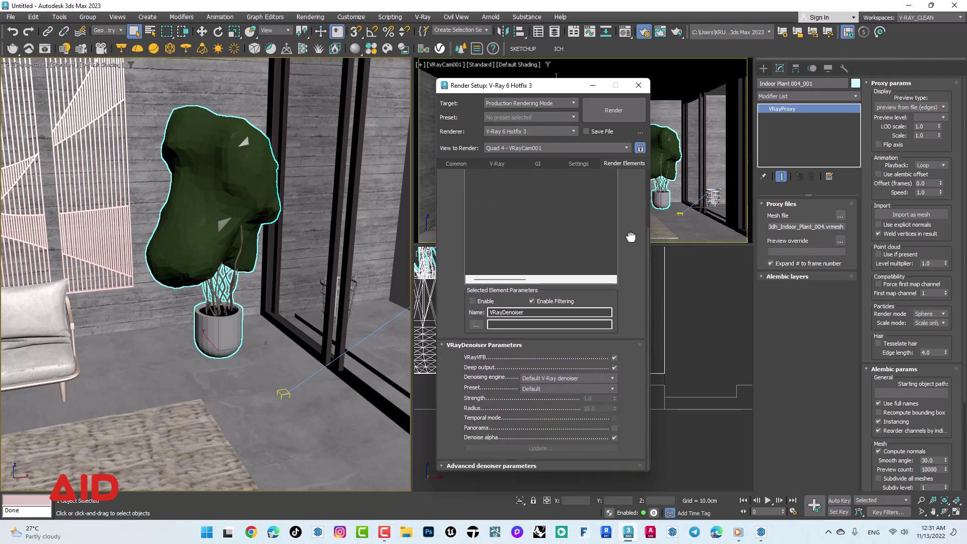
click(603, 378)
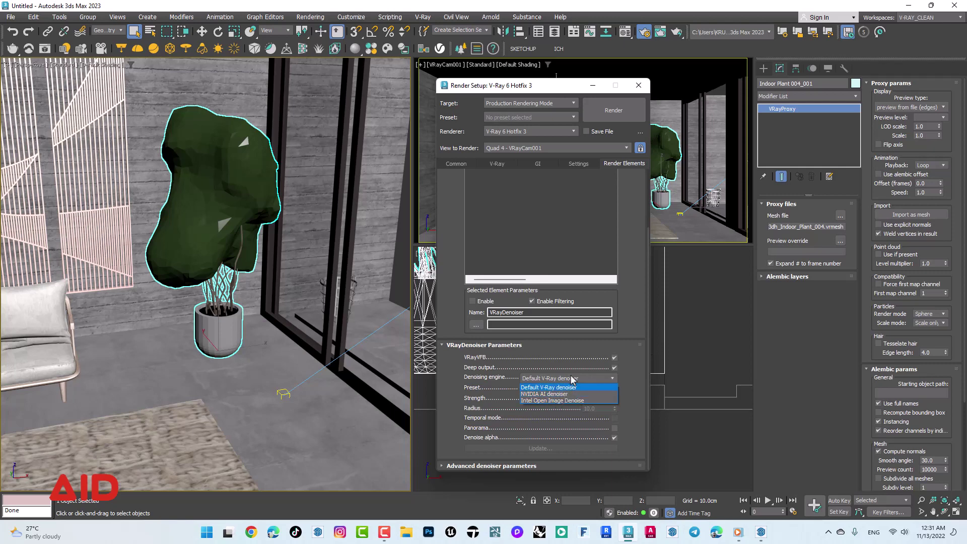
click(571, 377)
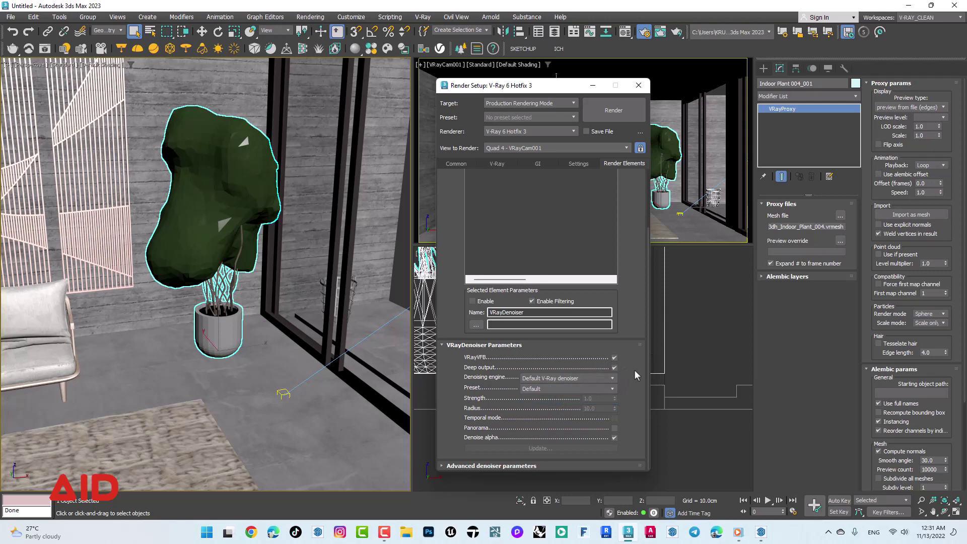
mouse_move(633, 326)
mouse_down()
mouse_move(621, 443)
mouse_move(631, 290)
mouse_up()
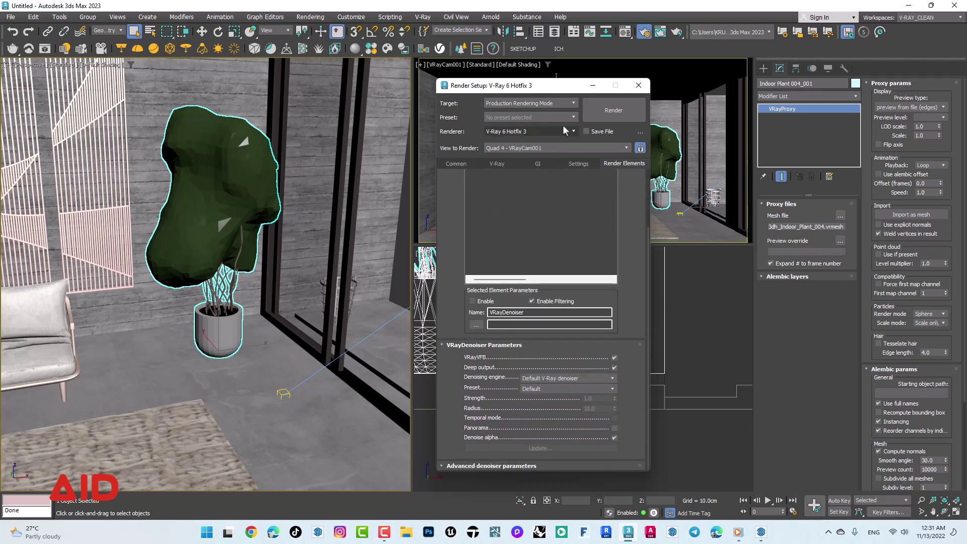
Add a VRayExtraTex render element to the list.
drag(527, 86, 588, 77)
drag(699, 252, 684, 355)
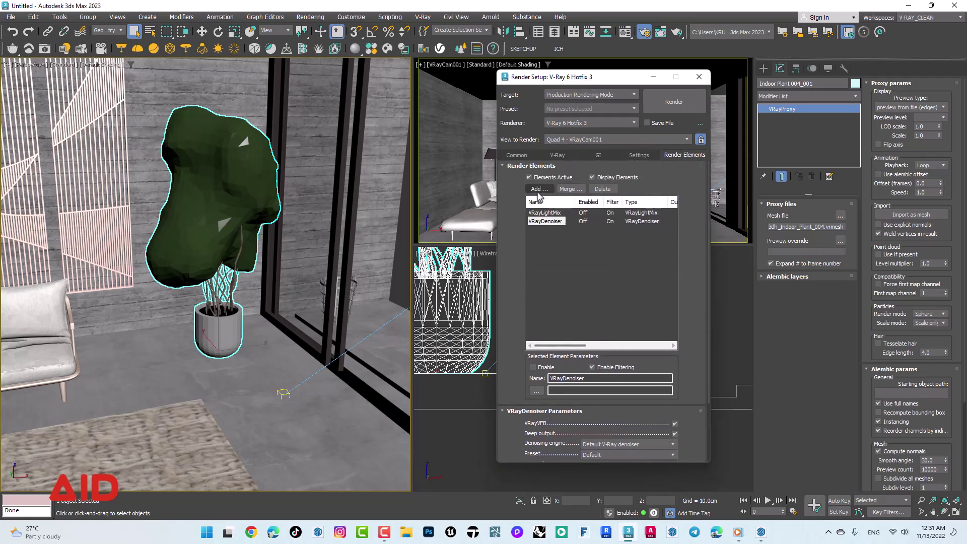
click(538, 190)
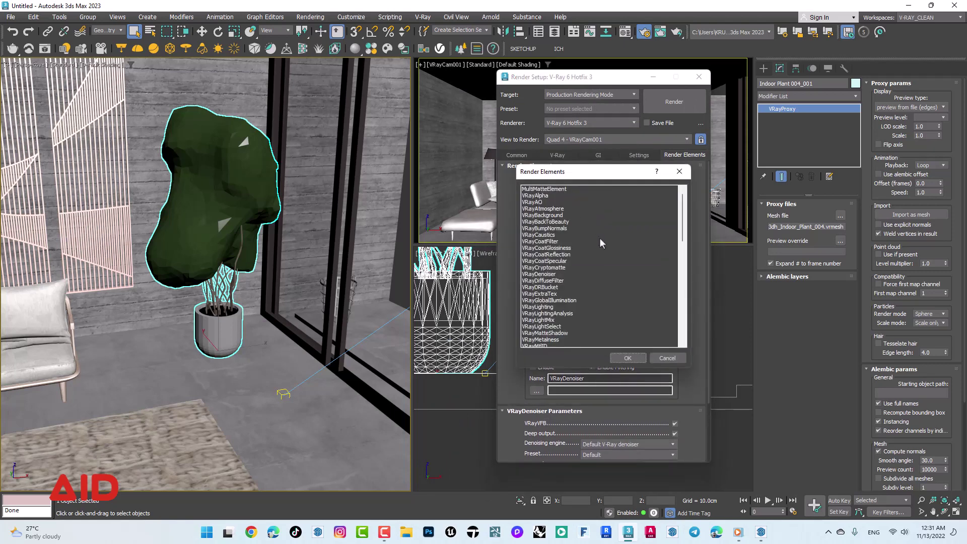
double_click(544, 294)
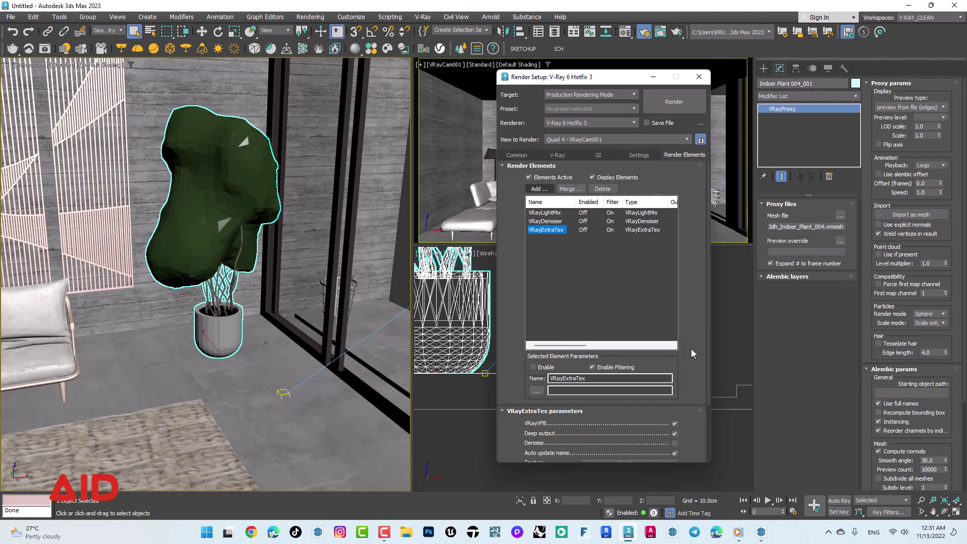
drag(692, 350, 687, 253)
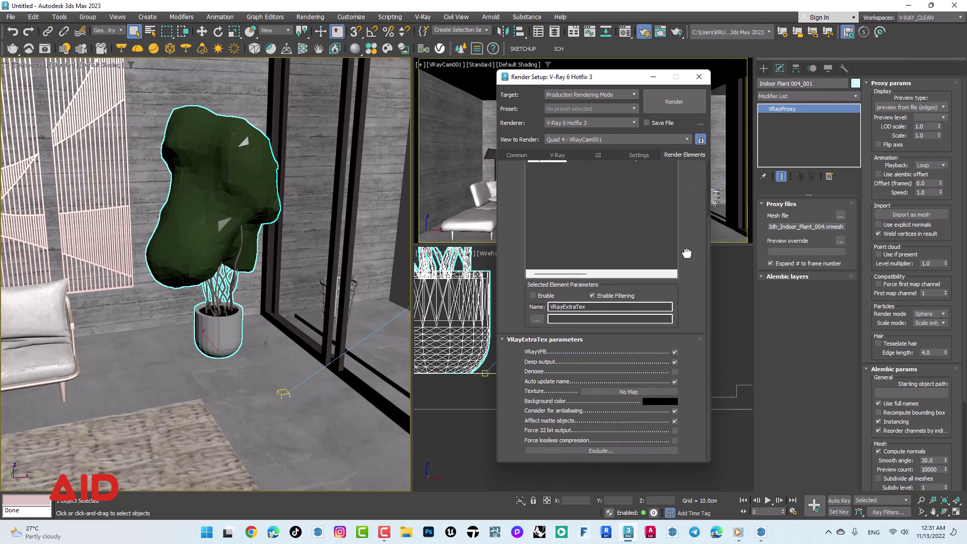
Assign a VRayDirt map to the ExtraTex texture and instance it into a Material Editor slot.
click(641, 390)
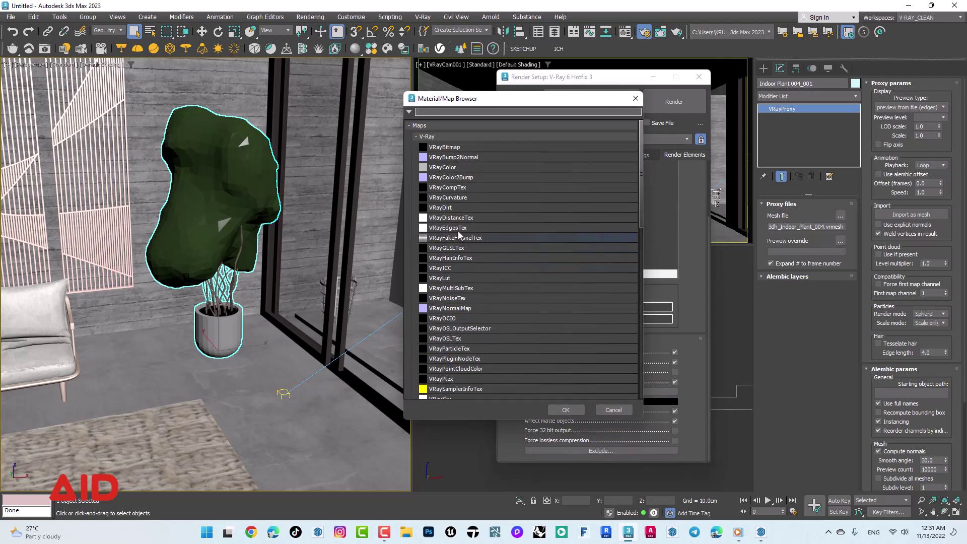
double_click(456, 207)
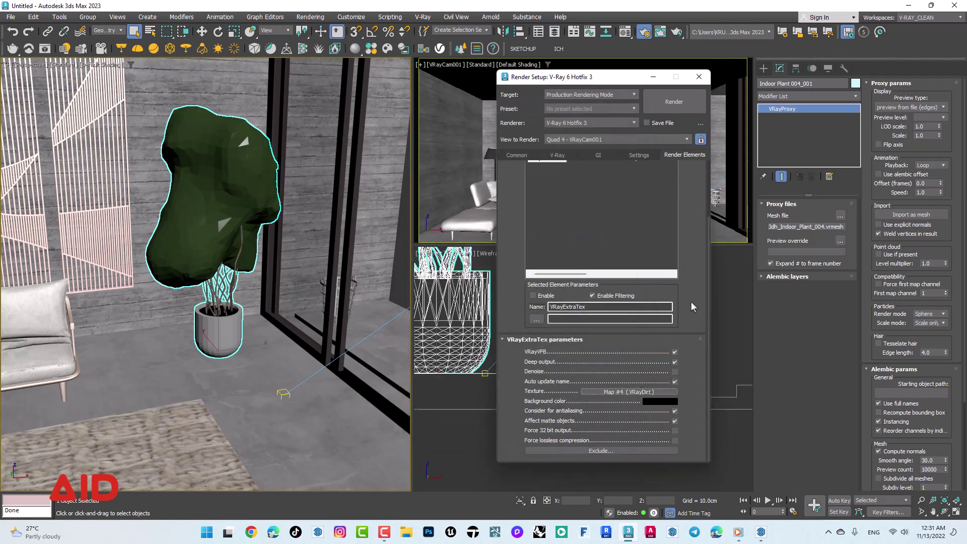
click(625, 31)
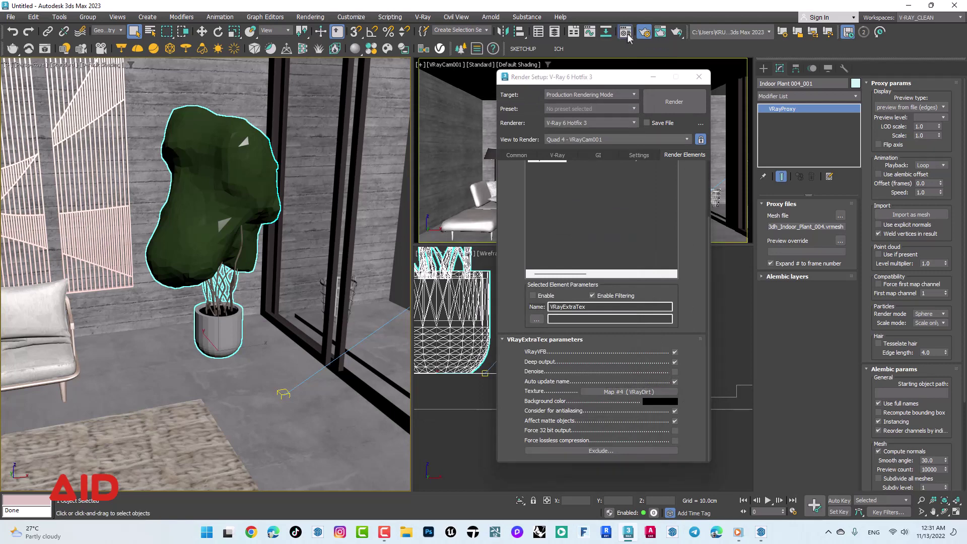
drag(388, 92, 362, 72)
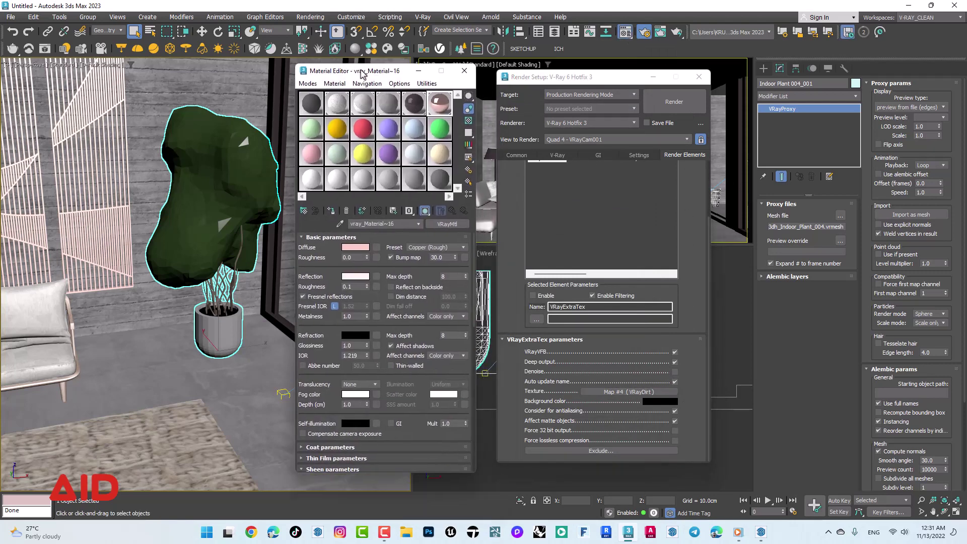
click(311, 84)
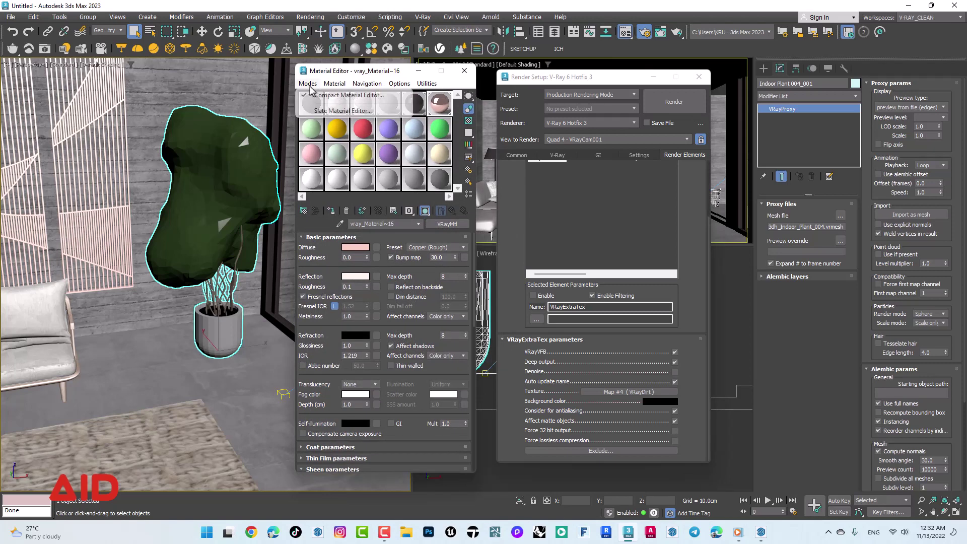
click(450, 182)
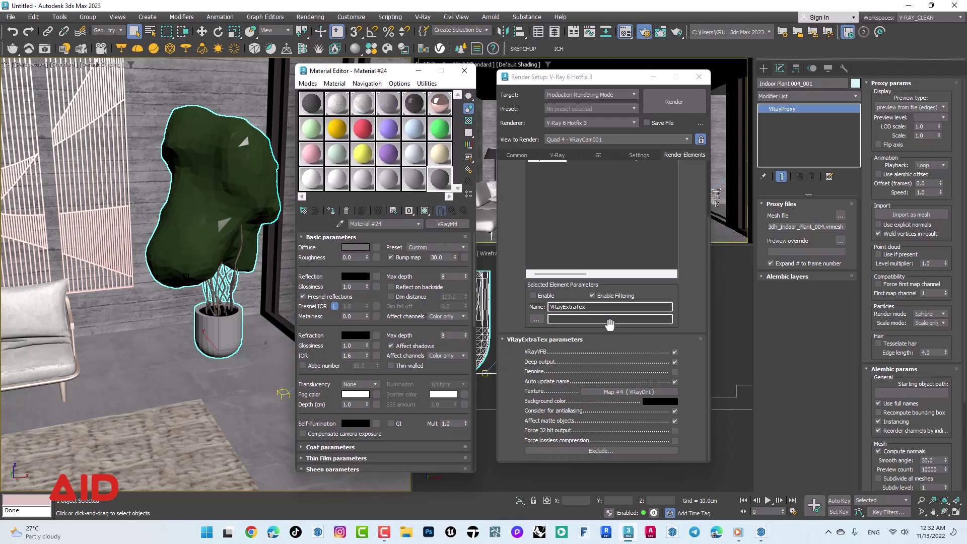
drag(629, 391, 438, 184)
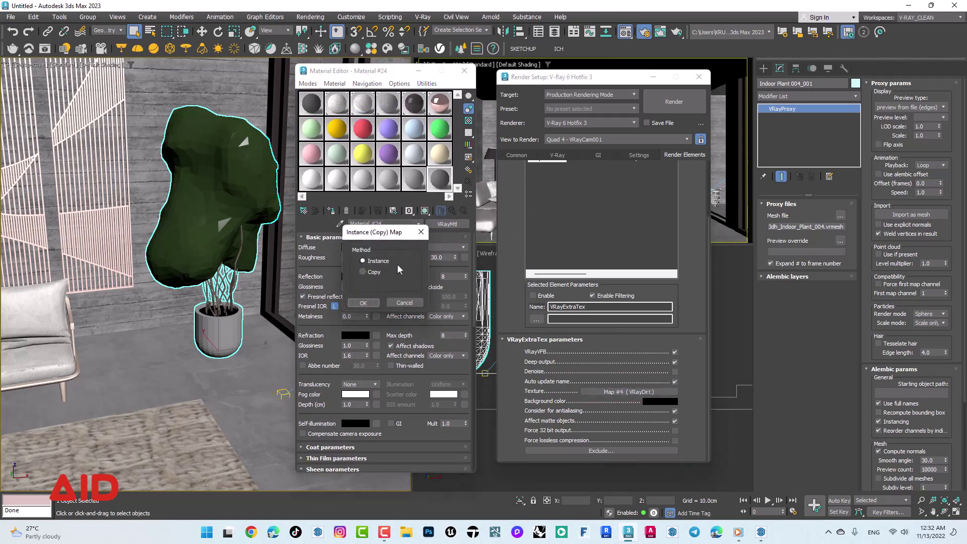
click(373, 305)
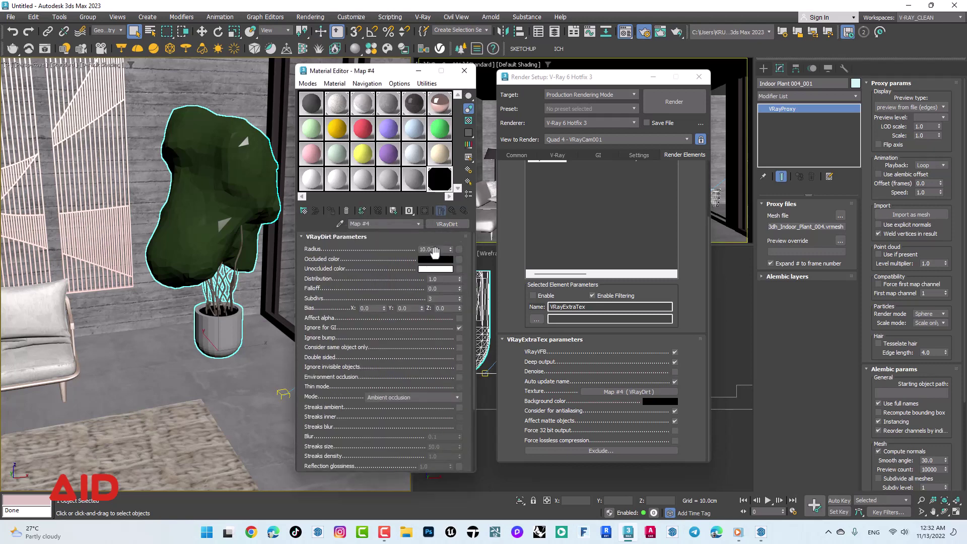
Review the VRayDirt radius (10.0cm) and subdivisions values in Ambient occlusion mode.
click(428, 249)
scroll(379, 252, down, 1)
scroll(376, 249, up, 1)
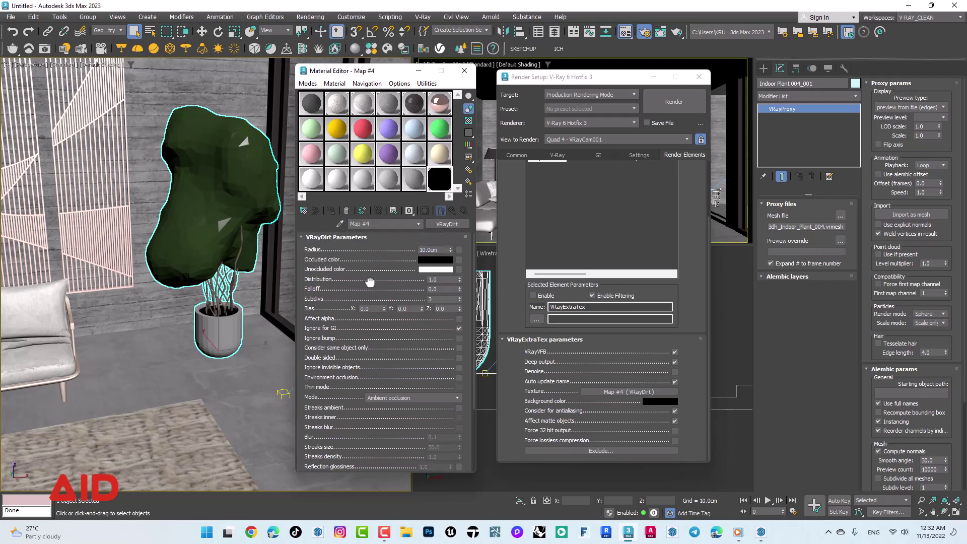
click(434, 300)
click(408, 298)
click(544, 157)
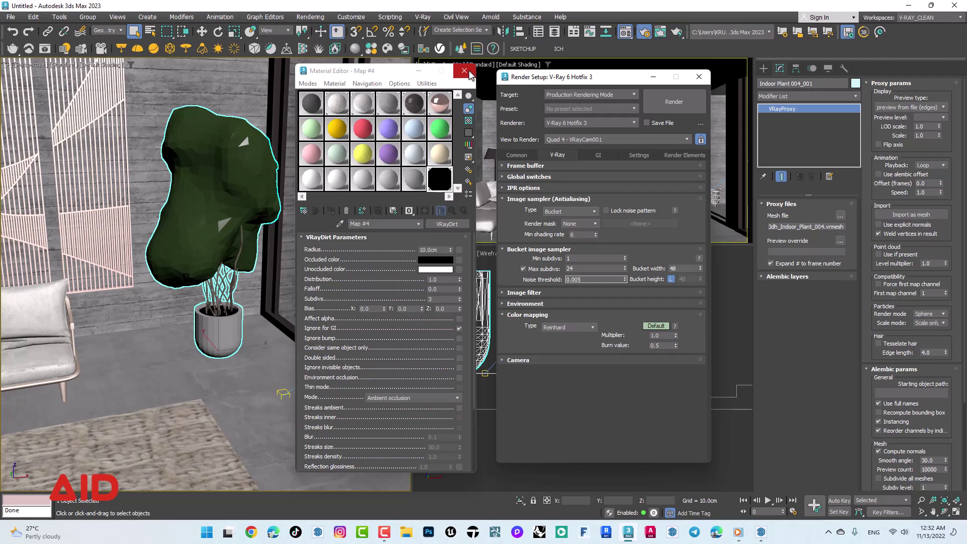
Confirm the VRayDirt subdivisions value and close the Material Editor.
click(378, 294)
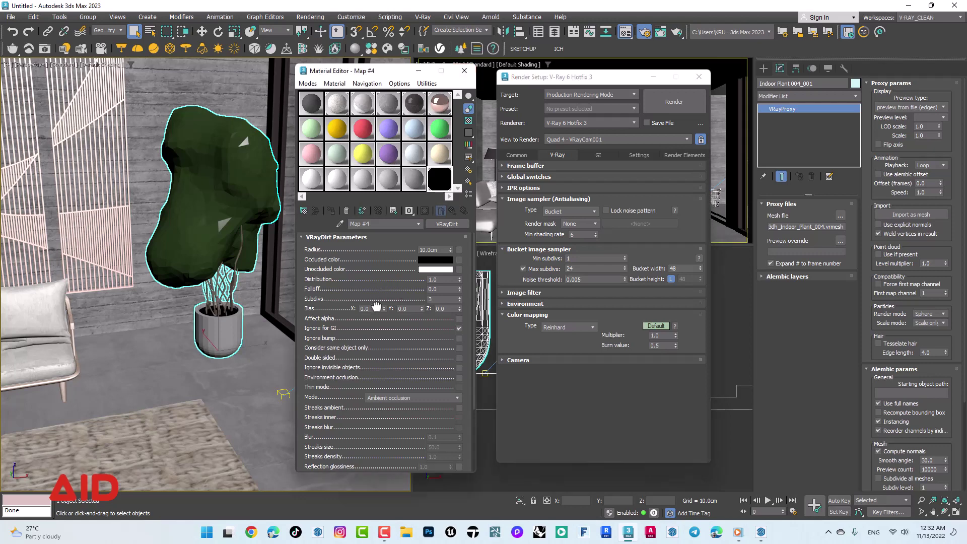
double_click(431, 299)
key(Return)
click(464, 70)
Set the Common output size to the HDTV (video) 1920x1080 preset and close Render Setup.
mouse_move(565, 82)
mouse_down()
mouse_move(465, 93)
mouse_move(264, 88)
mouse_up()
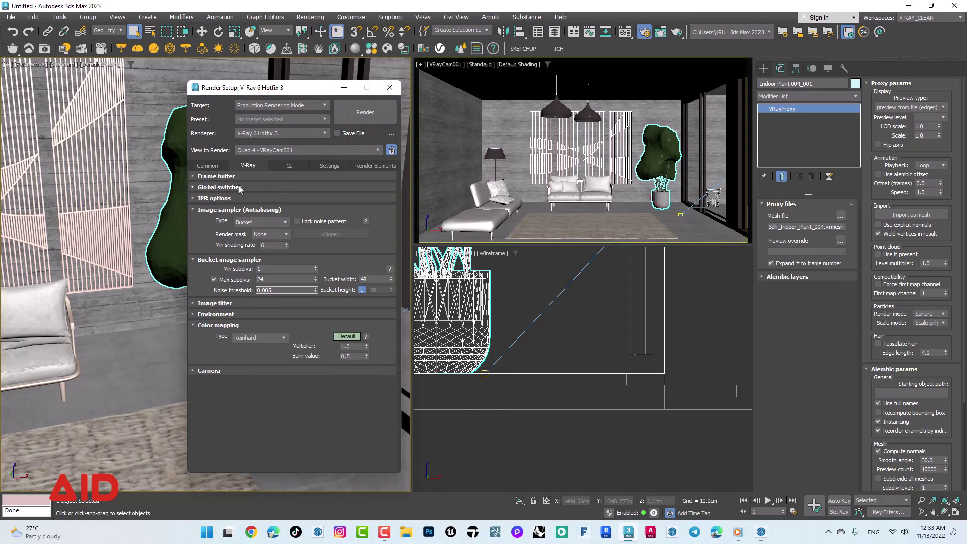
click(217, 166)
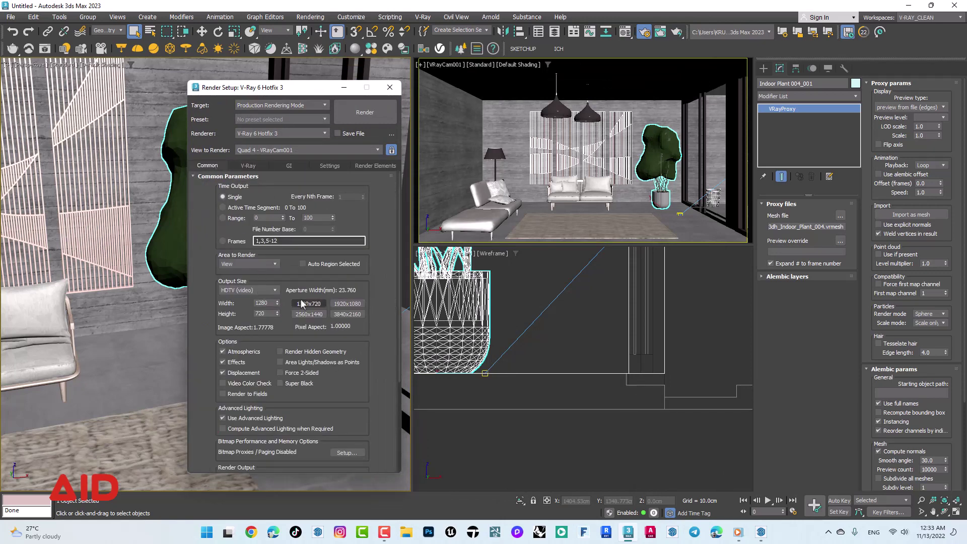
click(349, 305)
mouse_move(310, 92)
mouse_down()
mouse_move(285, 77)
mouse_move(279, 58)
mouse_up()
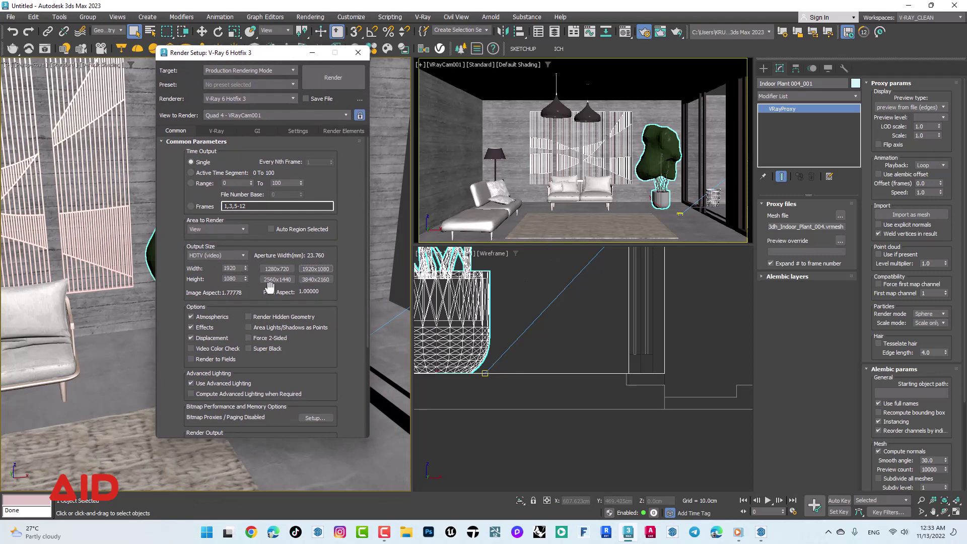
click(227, 256)
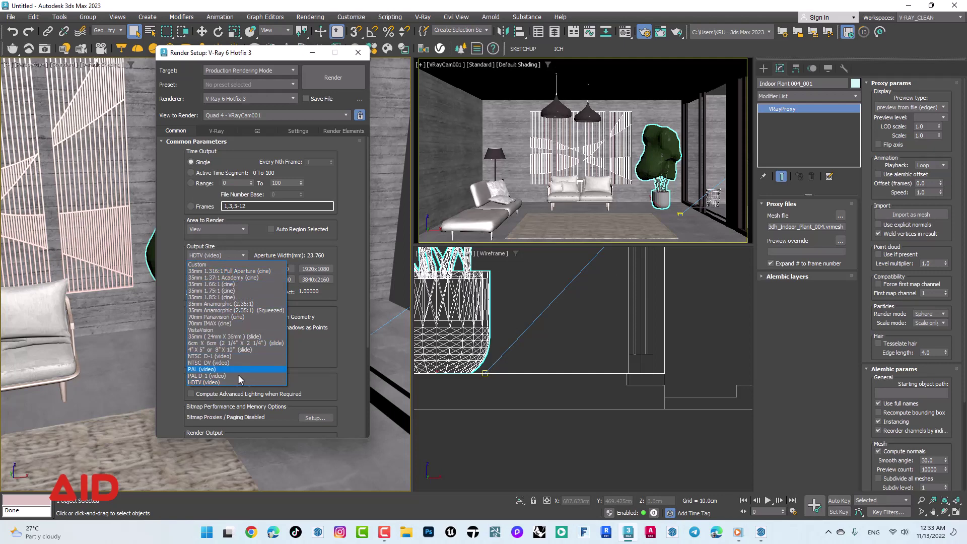
click(258, 243)
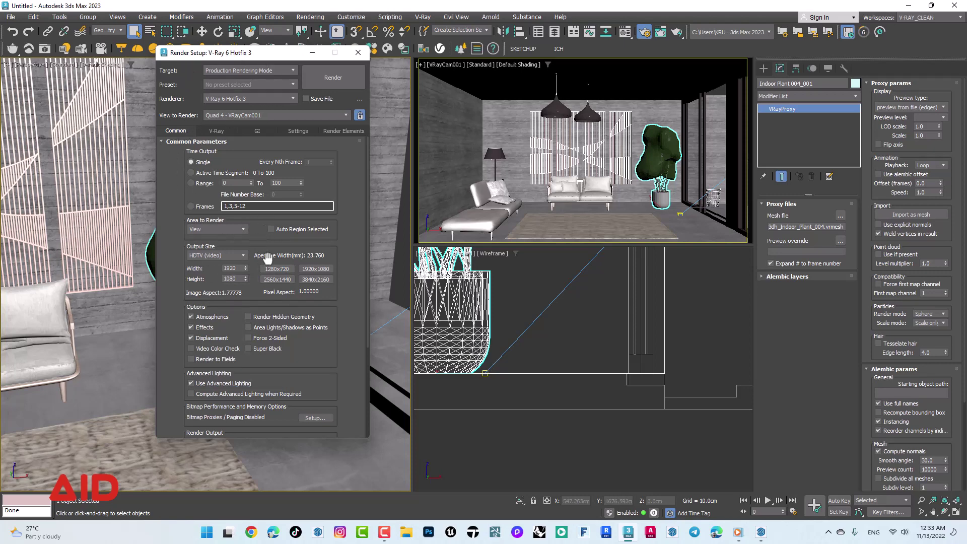
click(359, 54)
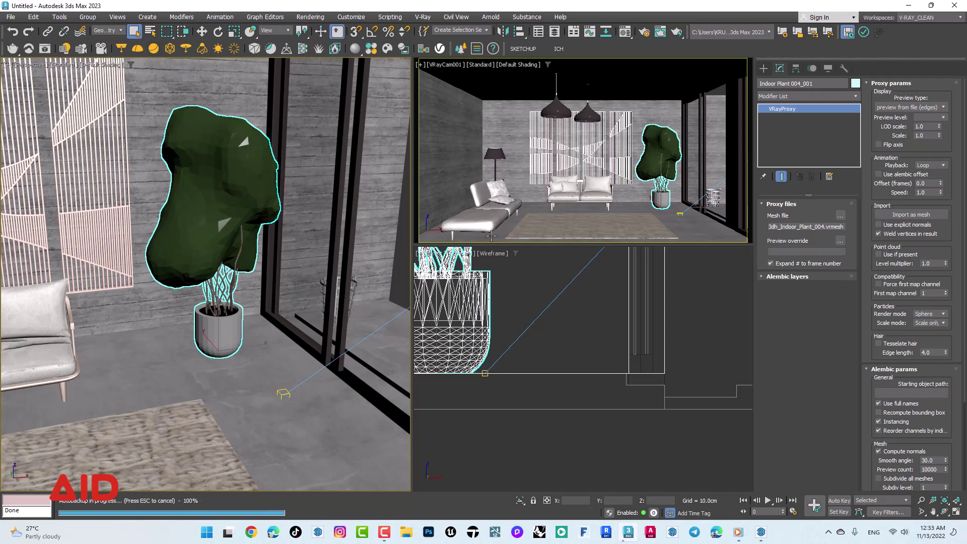
Activate the VRayCam001 camera viewport and start the production render.
middle_click(438, 220)
click(438, 220)
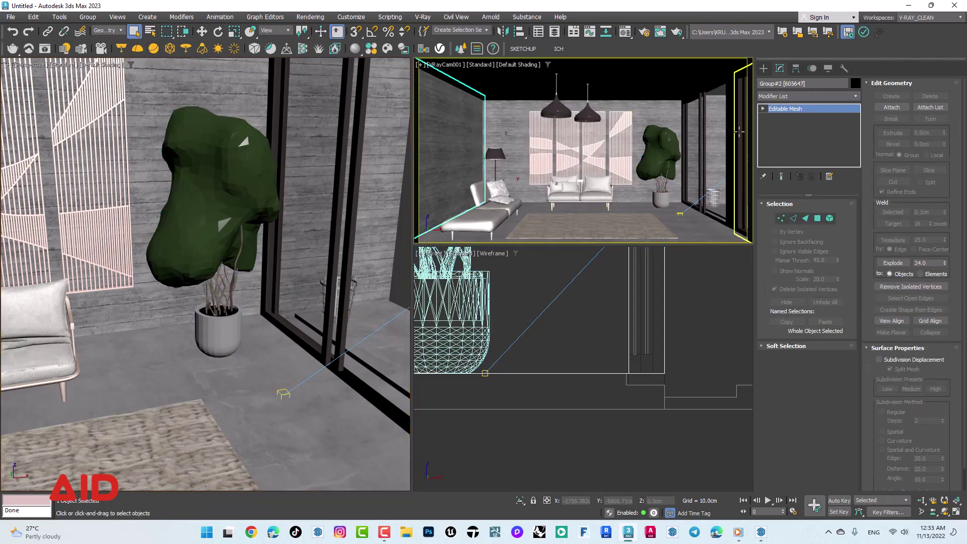
click(676, 33)
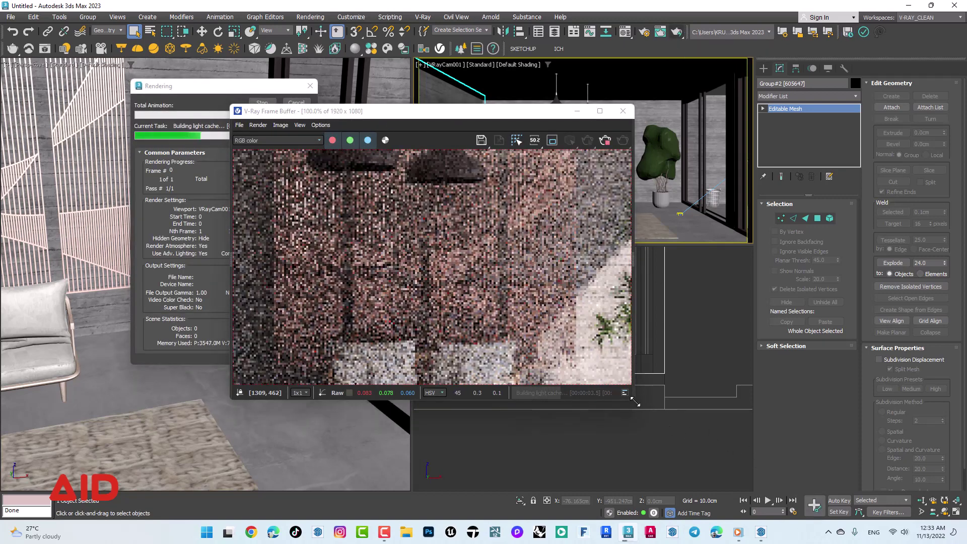
Enlarge and reposition the V-Ray Frame Buffer, fit the image, and let the render finish.
drag(632, 397, 797, 486)
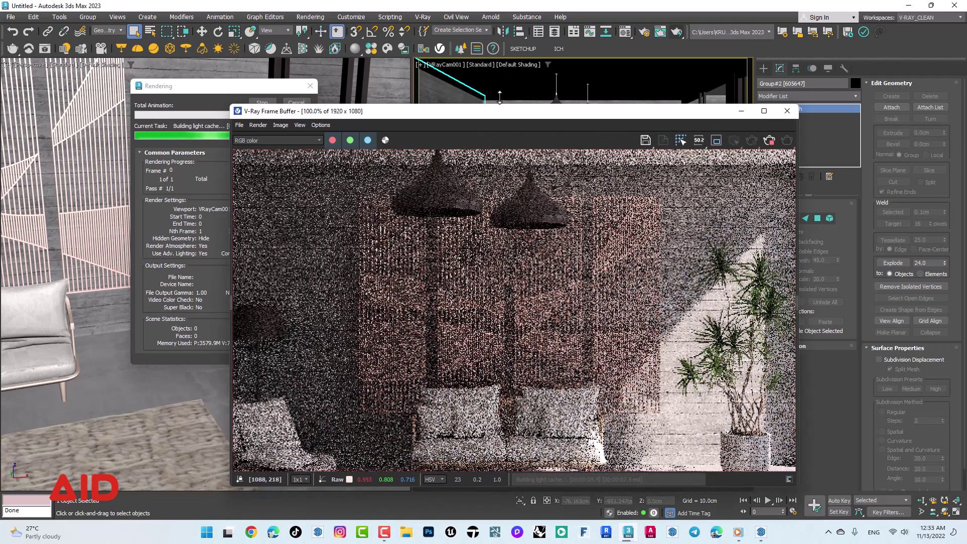
drag(489, 117, 464, 71)
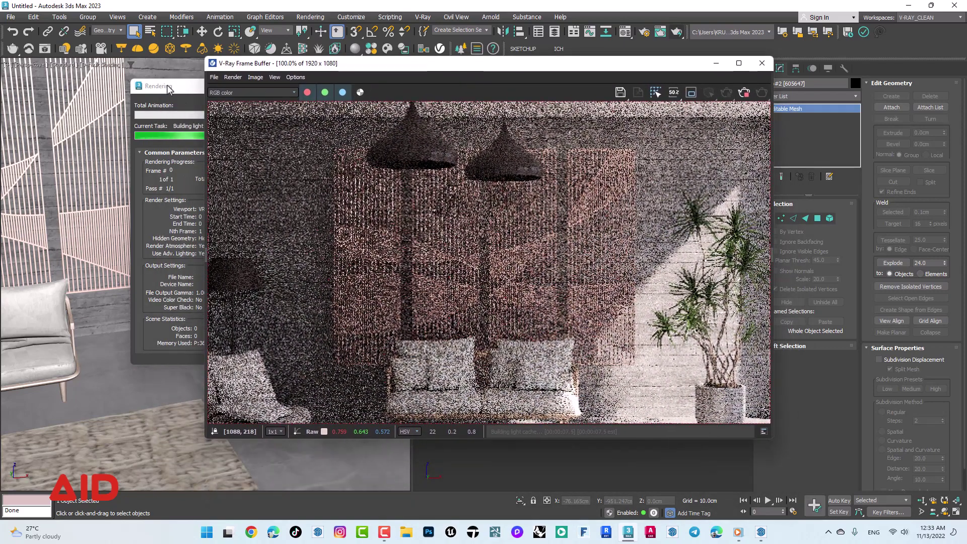
drag(166, 86, 75, 97)
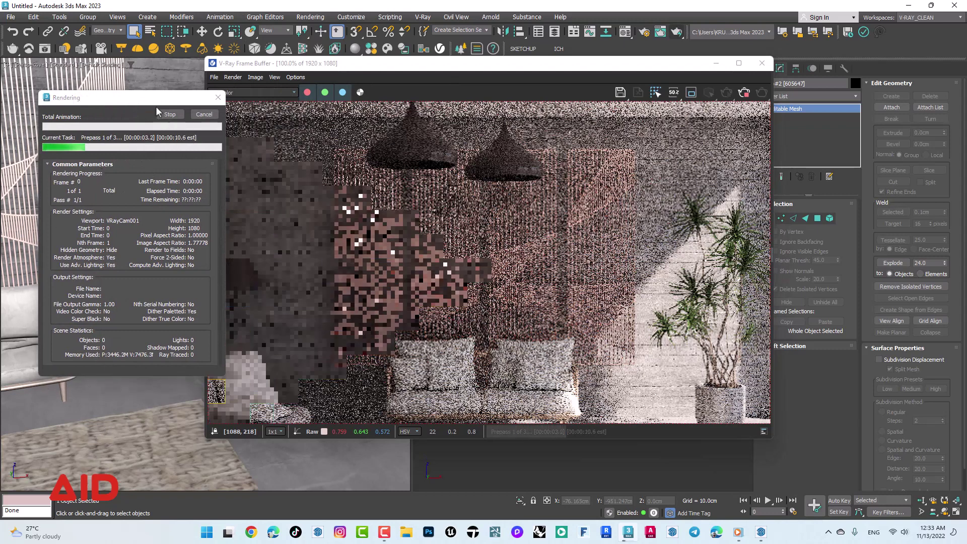
drag(75, 98, 53, 97)
drag(292, 69, 345, 70)
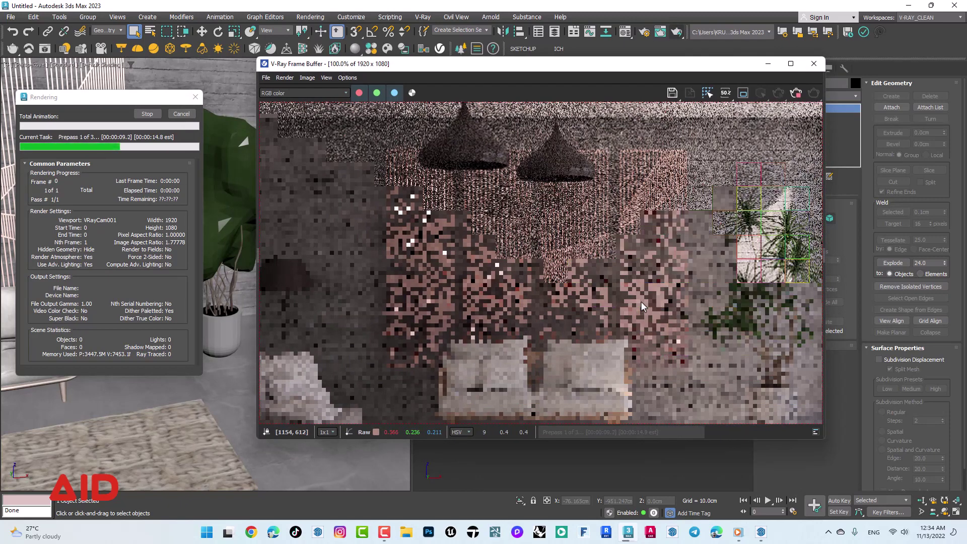
key(f)
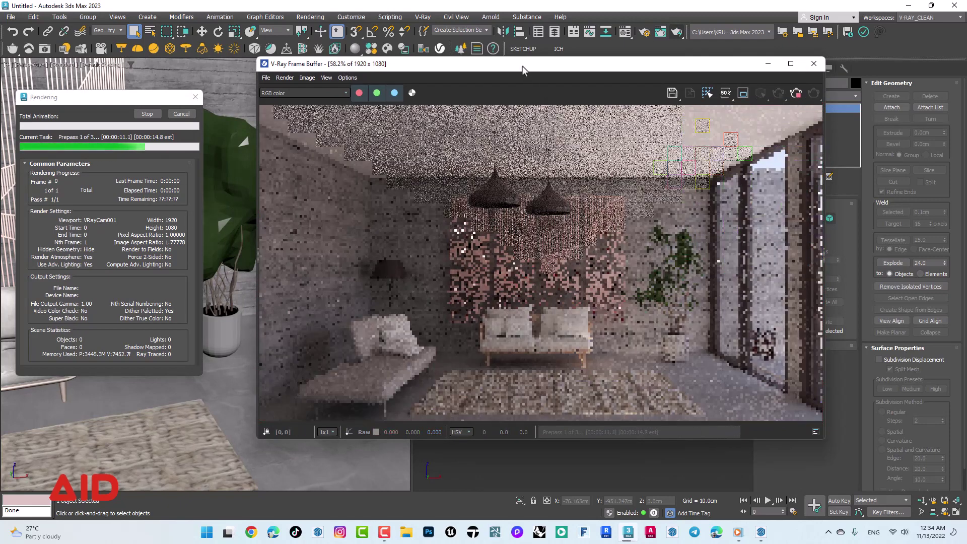
drag(523, 68, 507, 77)
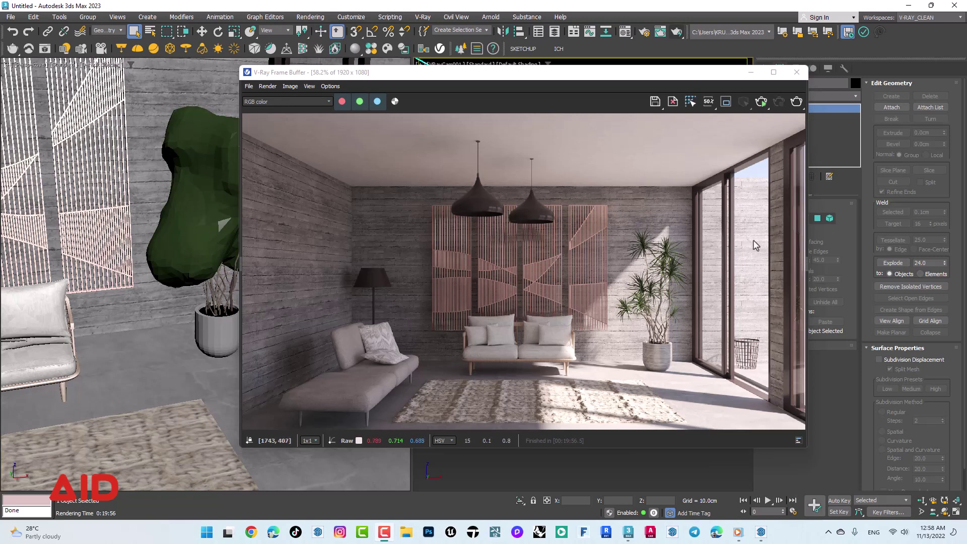
Save all image channels to separate files in a new Desktop folder 'V-RAY 6 FOR 3DS MAX'.
click(658, 109)
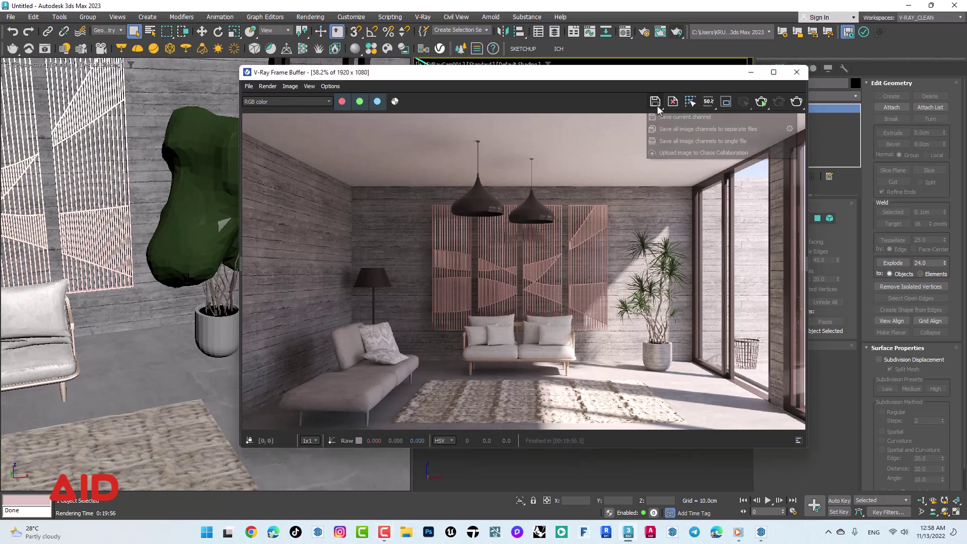
click(668, 130)
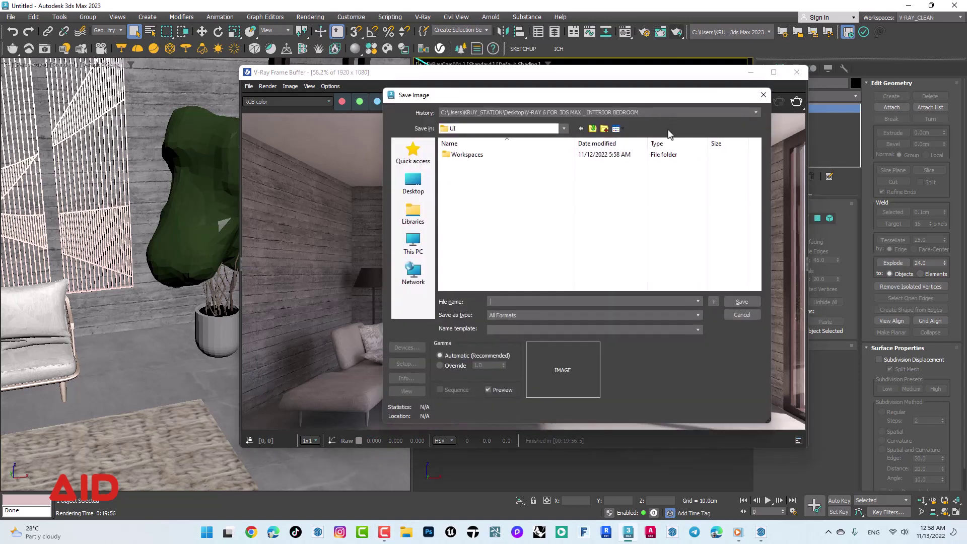
click(419, 188)
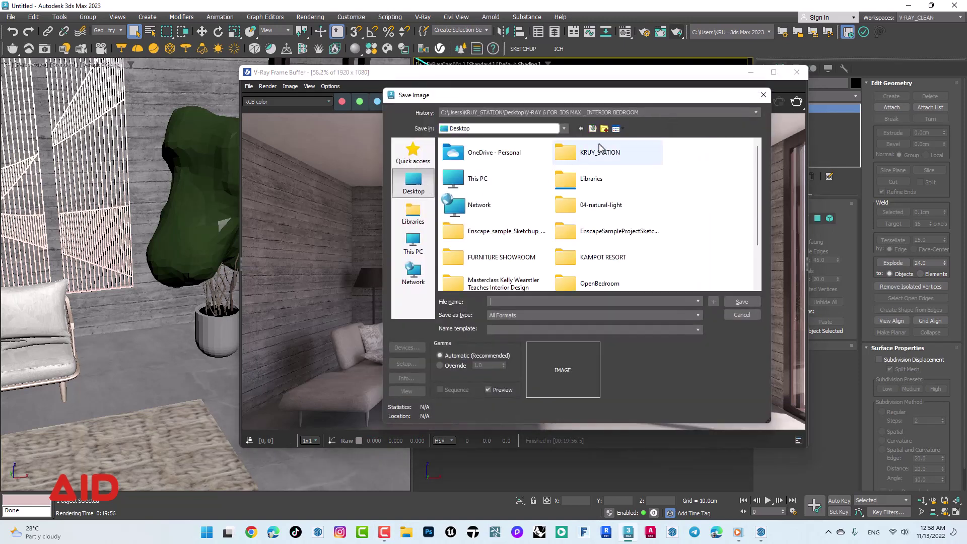
click(604, 129)
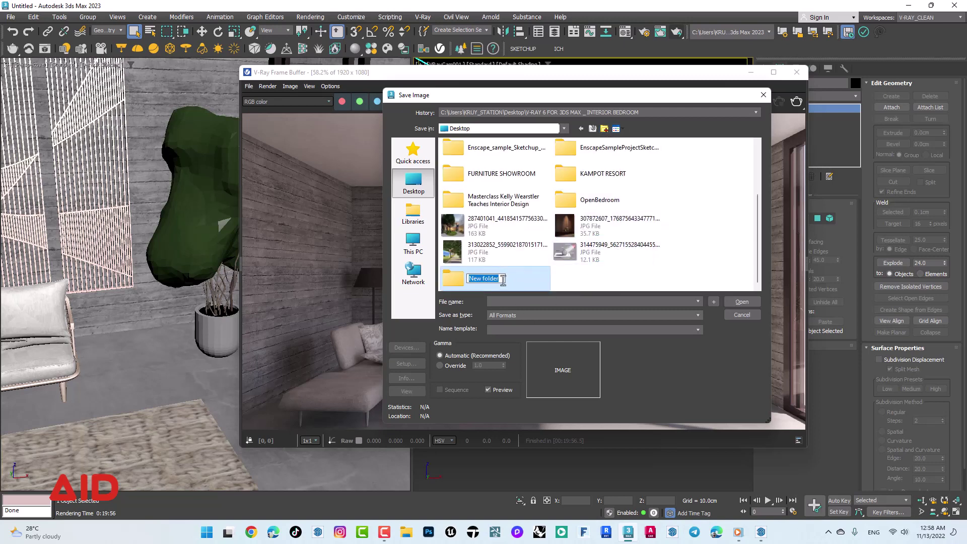
text(V-RAY 6 FOR 3DS MAX)
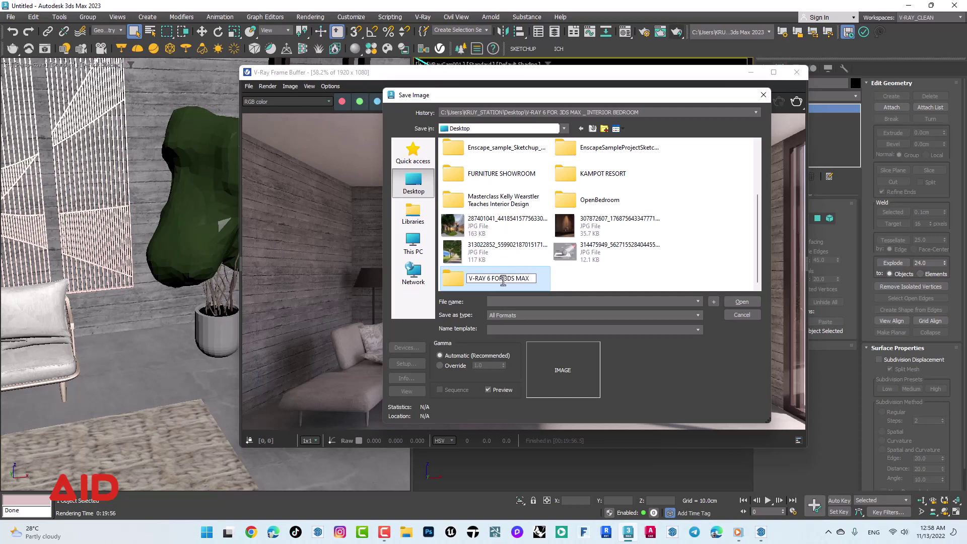
key(Return)
double_click(503, 280)
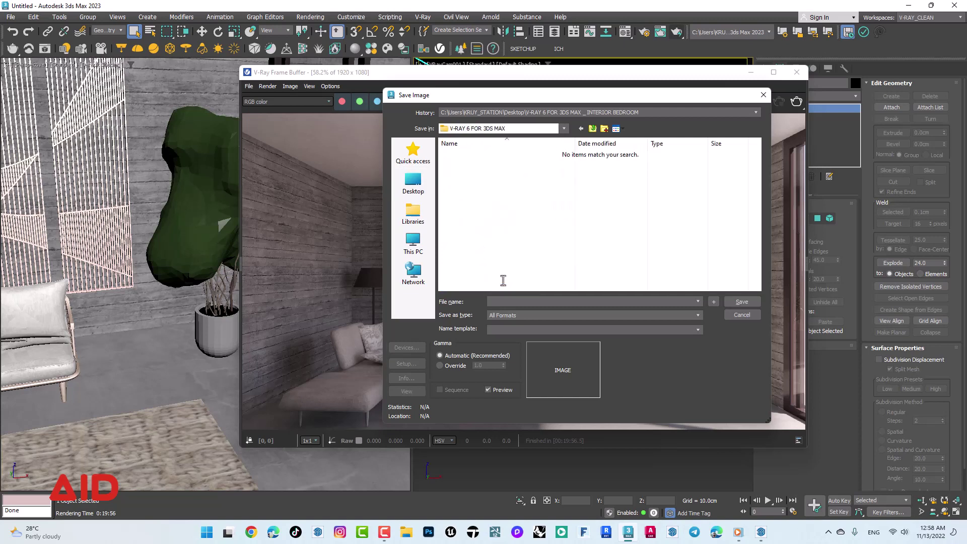
Save the channel files as JPEG at quality 95.
click(500, 314)
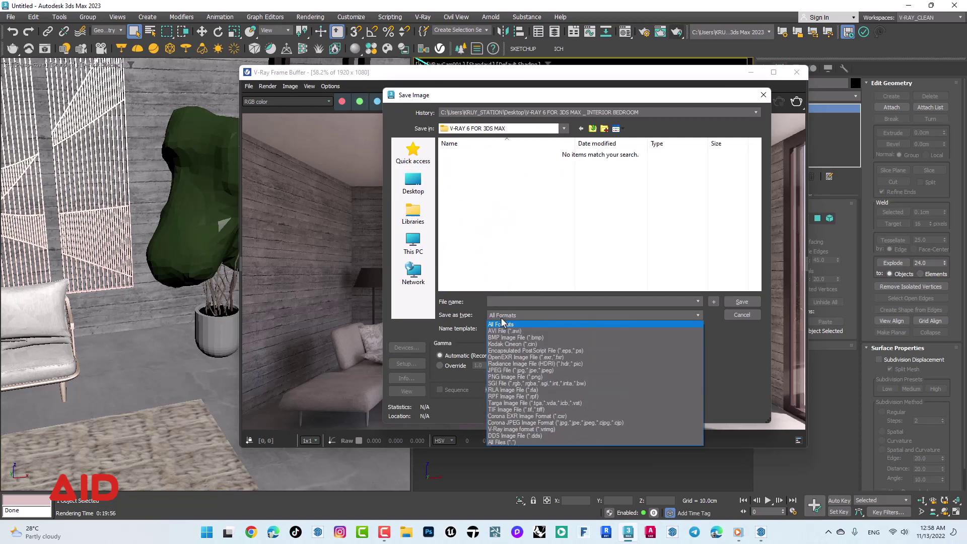
click(511, 370)
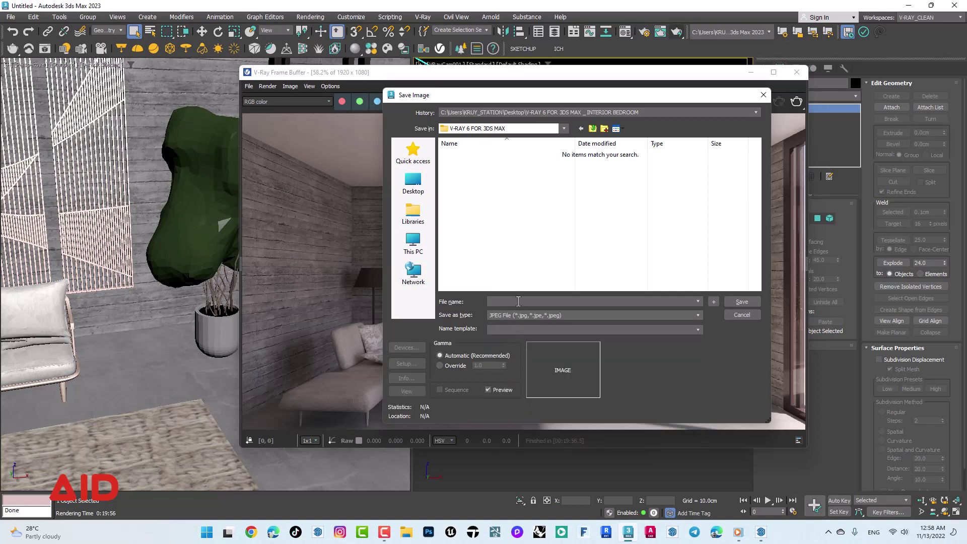
click(518, 302)
key(Return)
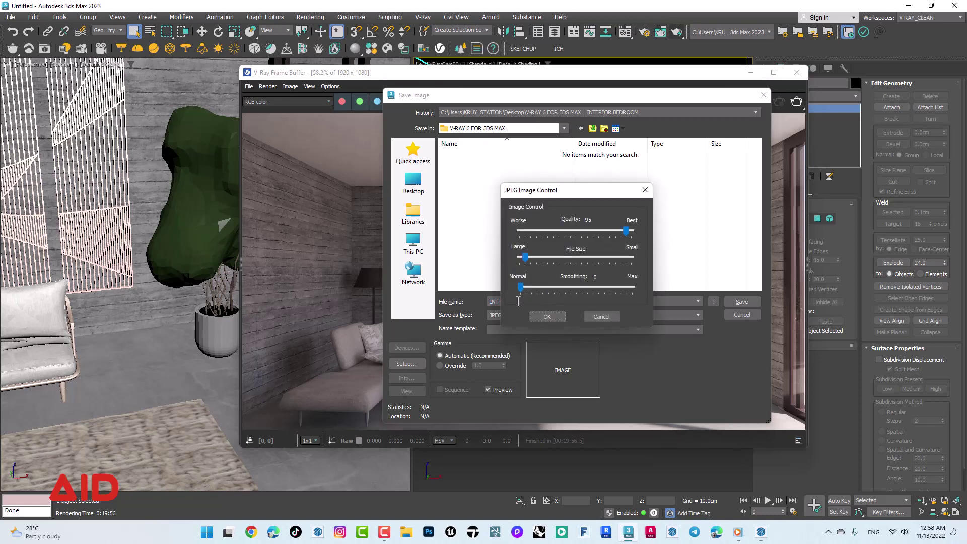
click(547, 317)
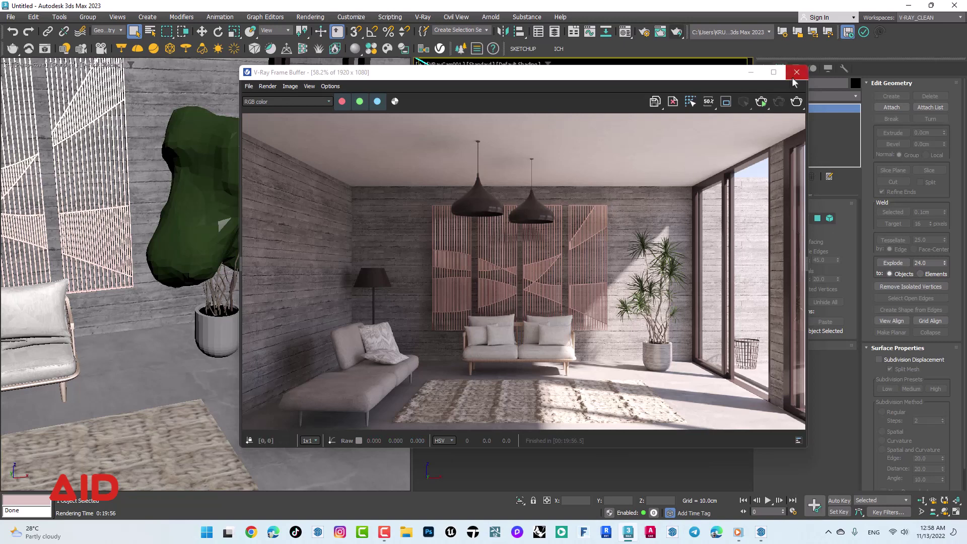
Apply the 1920x1080 output size preset in Render Setup and close it.
click(646, 34)
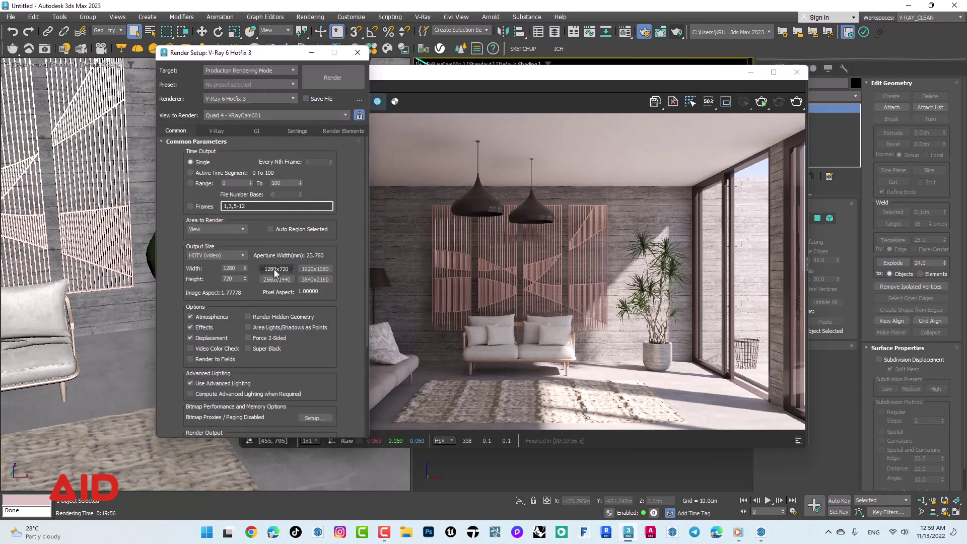
click(325, 77)
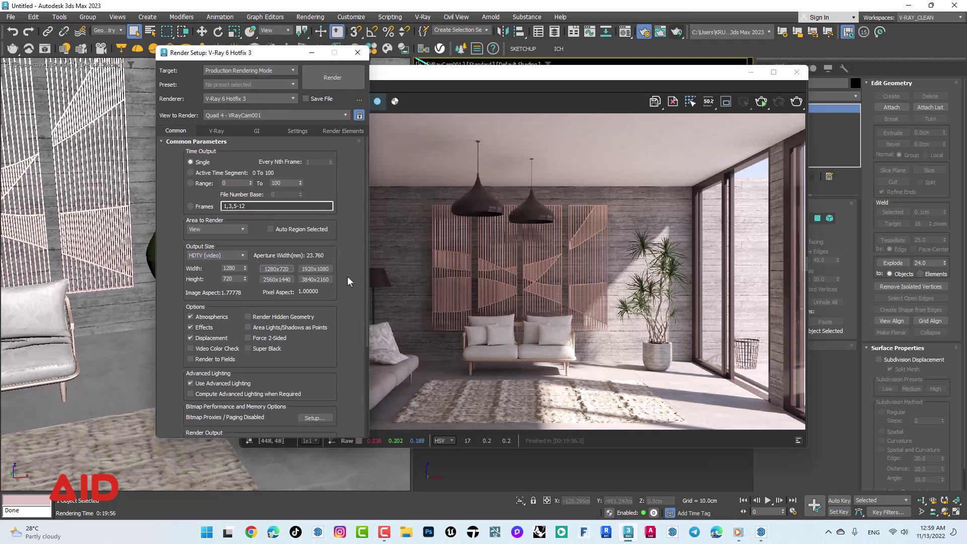
click(316, 268)
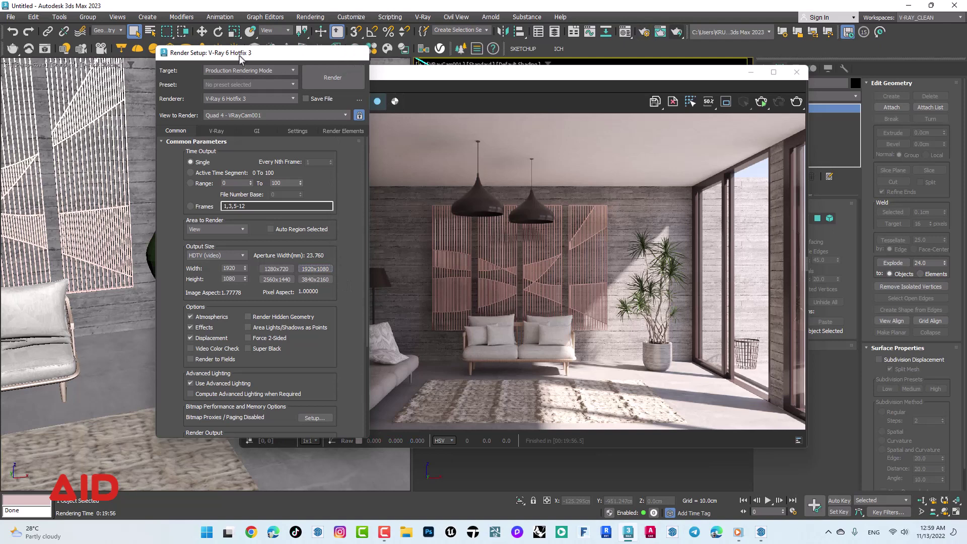
click(357, 52)
click(10, 16)
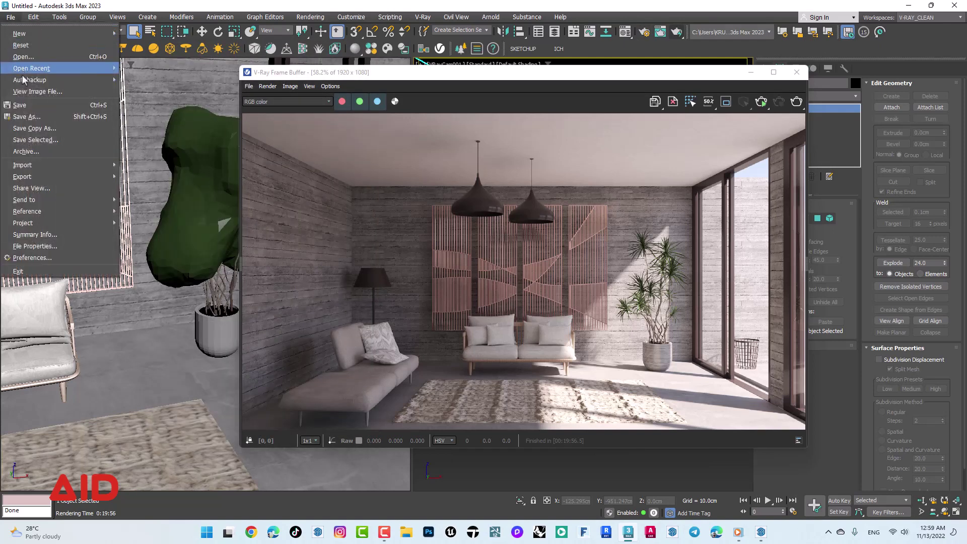
Save the scene as INTERIOR.max in the Desktop 'V-RAY 6 FOR 3DS MAX' folder.
click(20, 106)
click(407, 190)
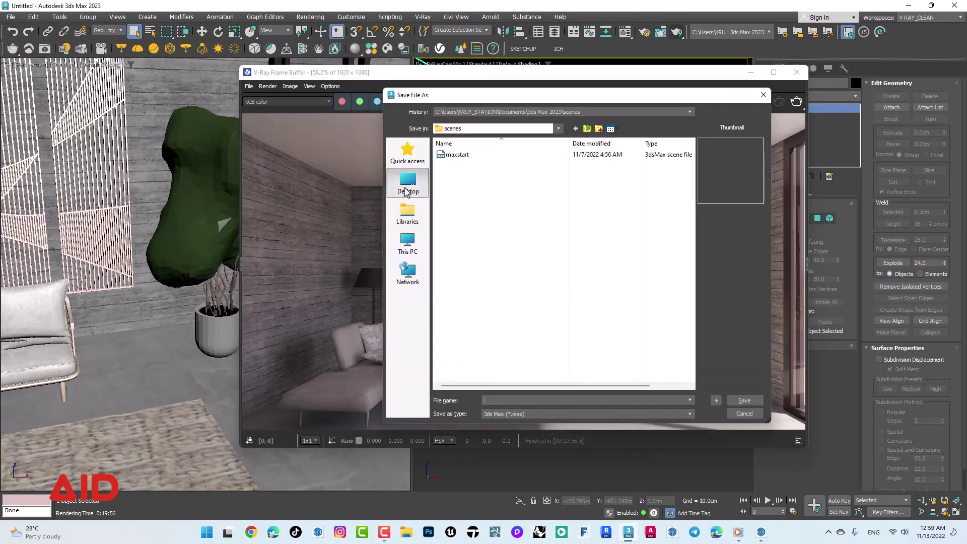
double_click(484, 312)
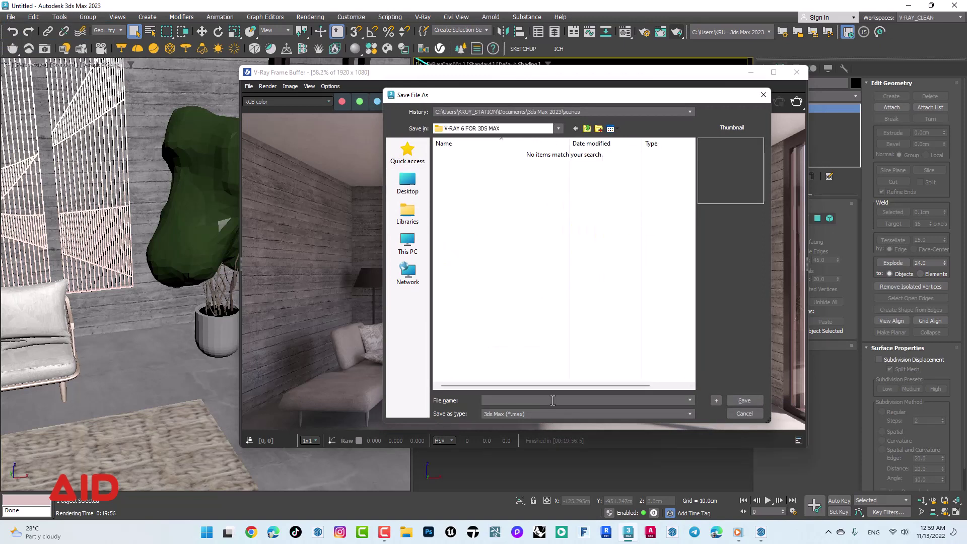
text(IN)
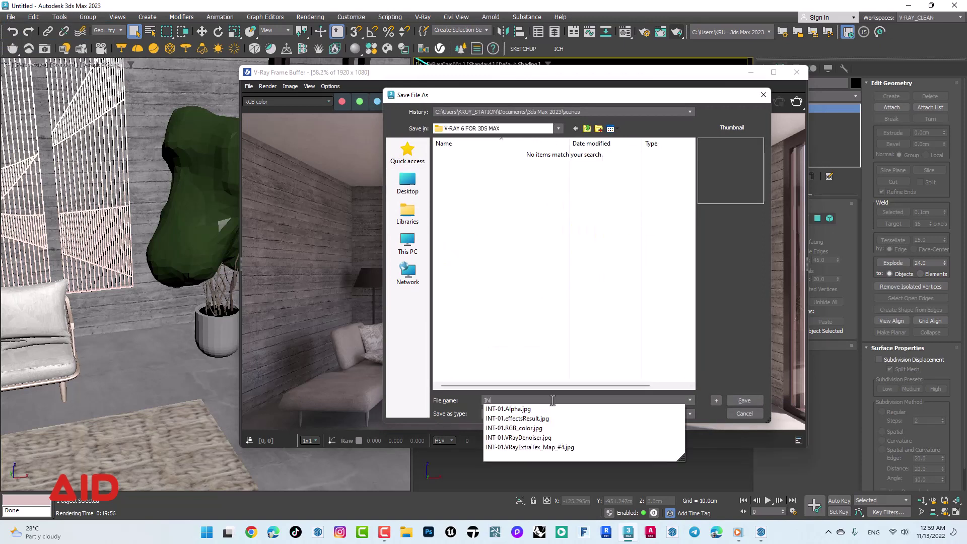
text(TERIOR)
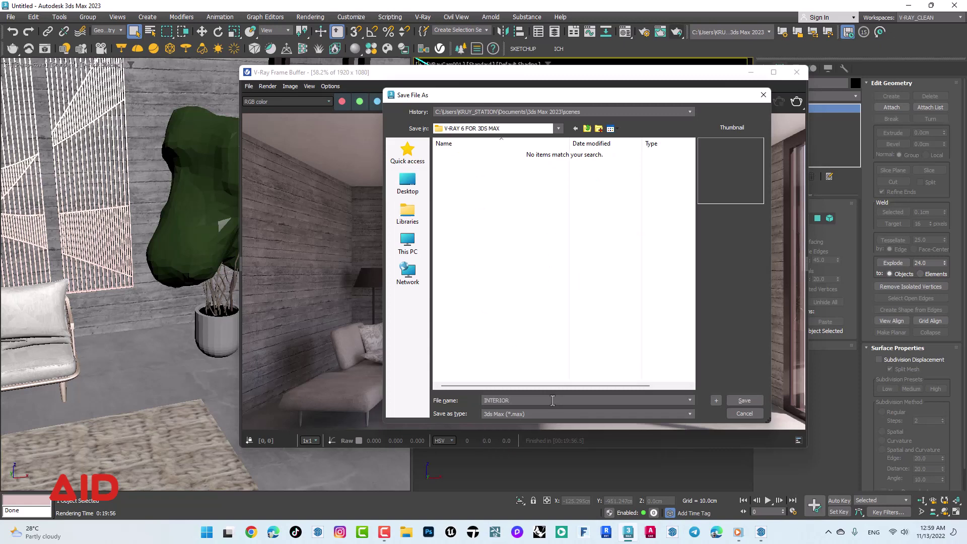
key(Return)
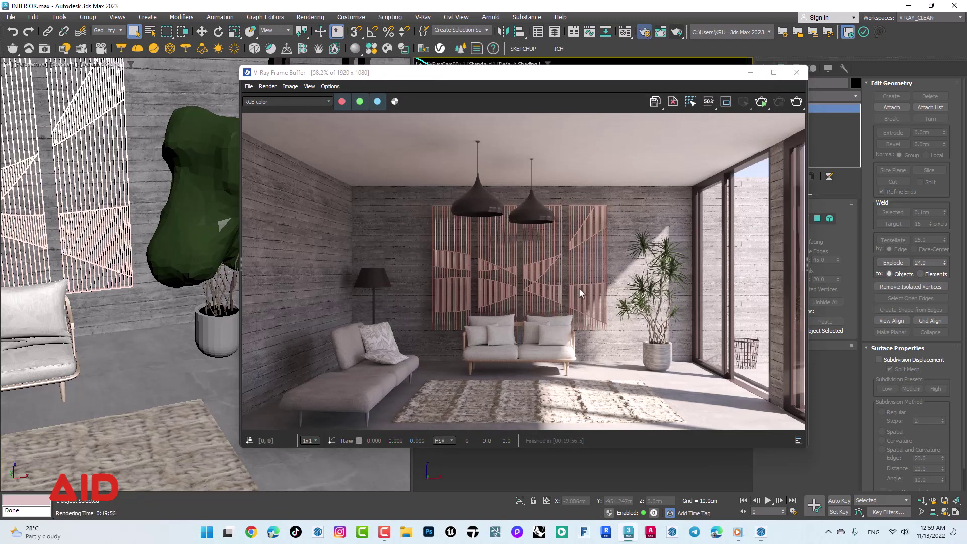
key(F10)
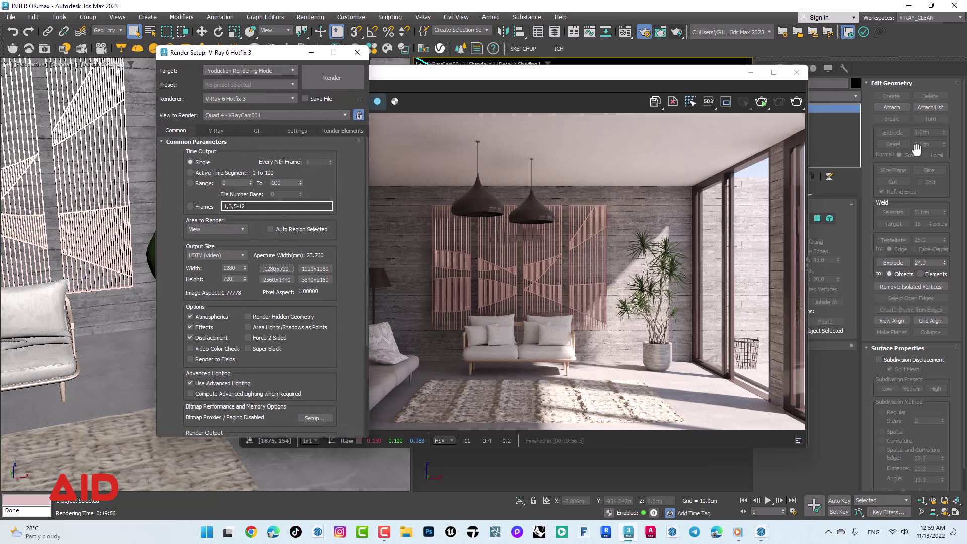
Start a new render and enlarge the V-Ray Frame Buffer image to 750×421.
click(759, 104)
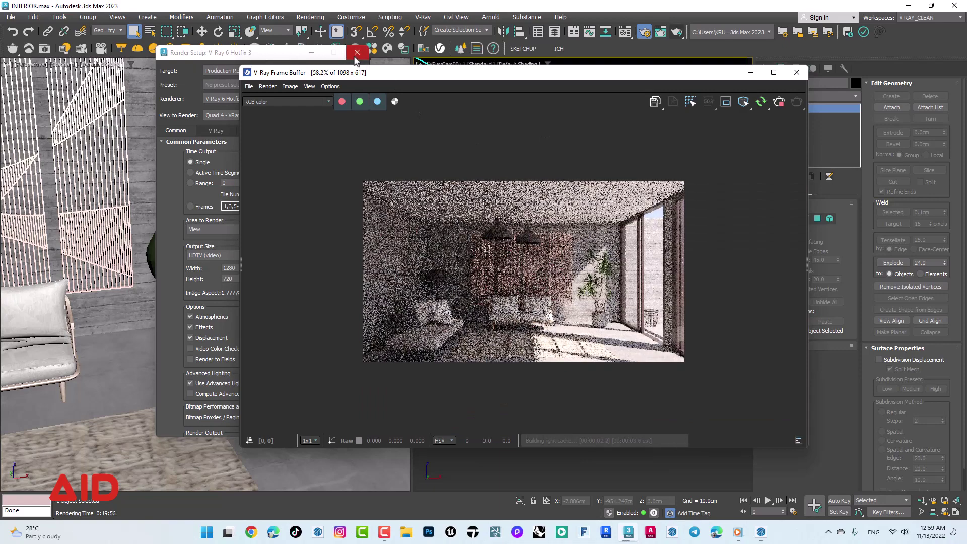
click(346, 61)
drag(382, 75, 449, 75)
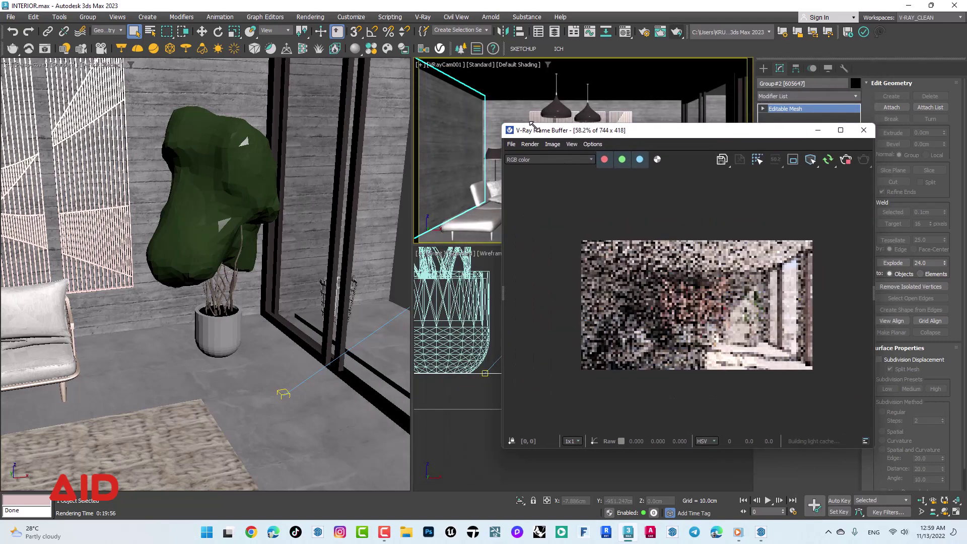
drag(568, 133, 523, 92)
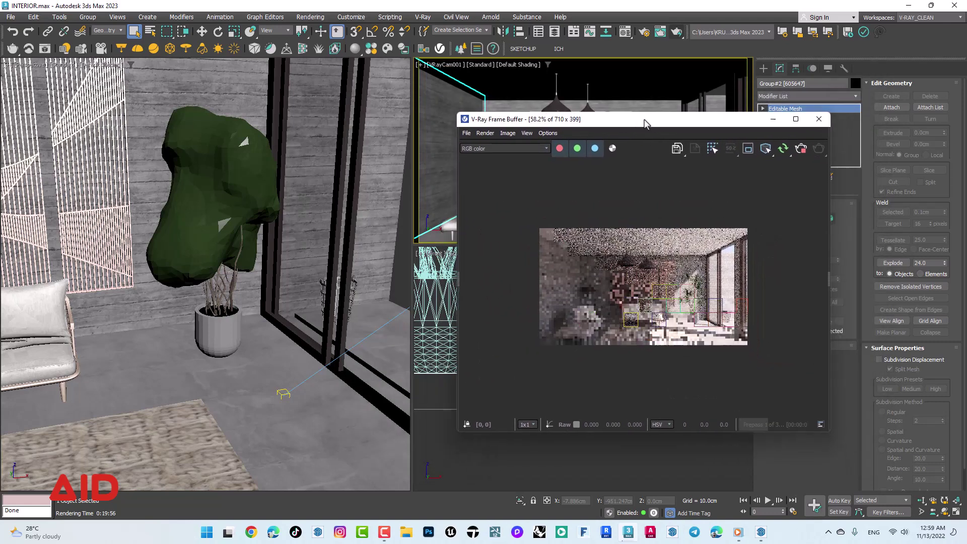
scroll(663, 253, up, 2)
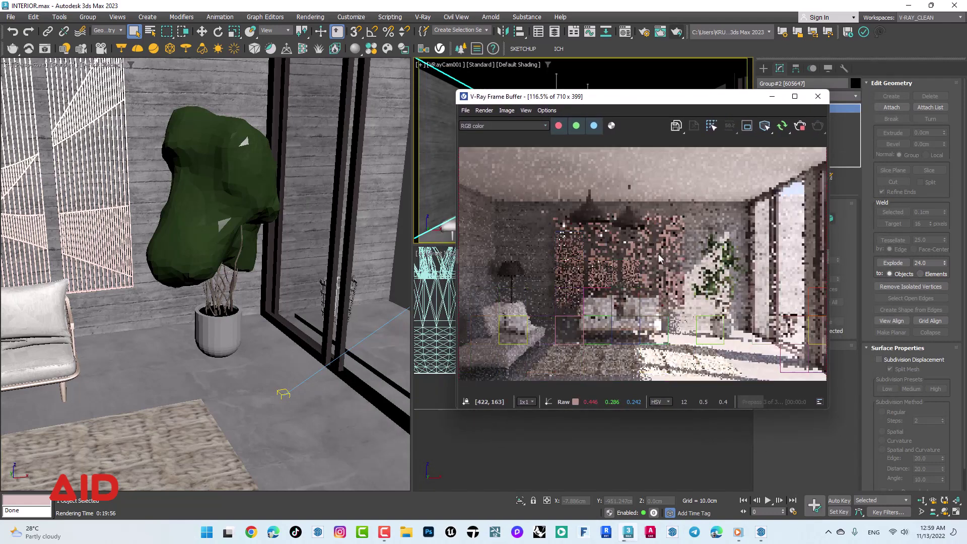
drag(664, 103, 646, 63)
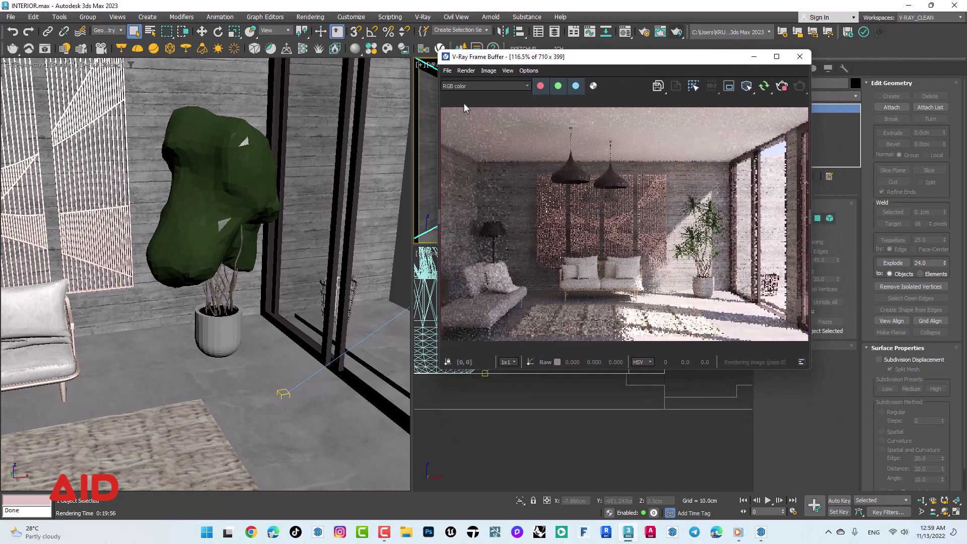
drag(436, 101, 417, 101)
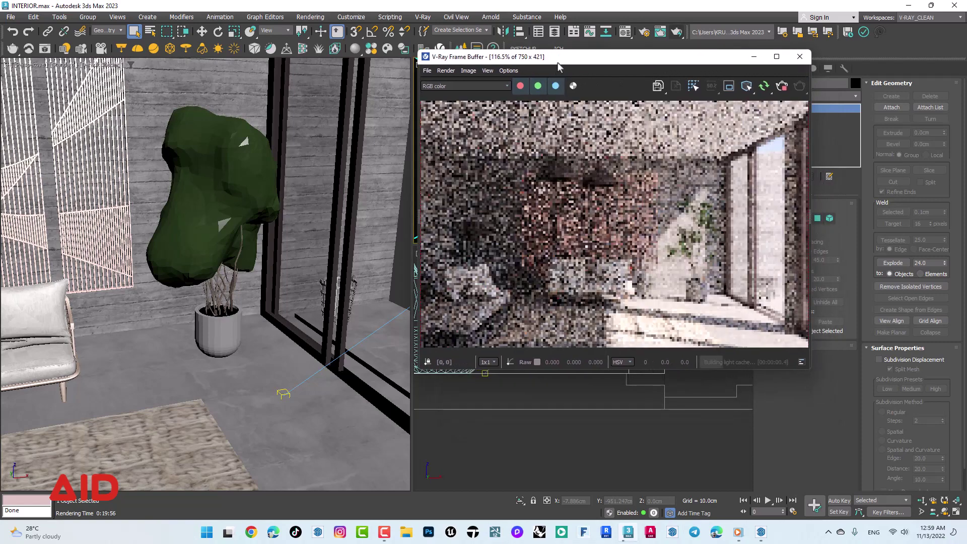
drag(559, 57, 568, 50)
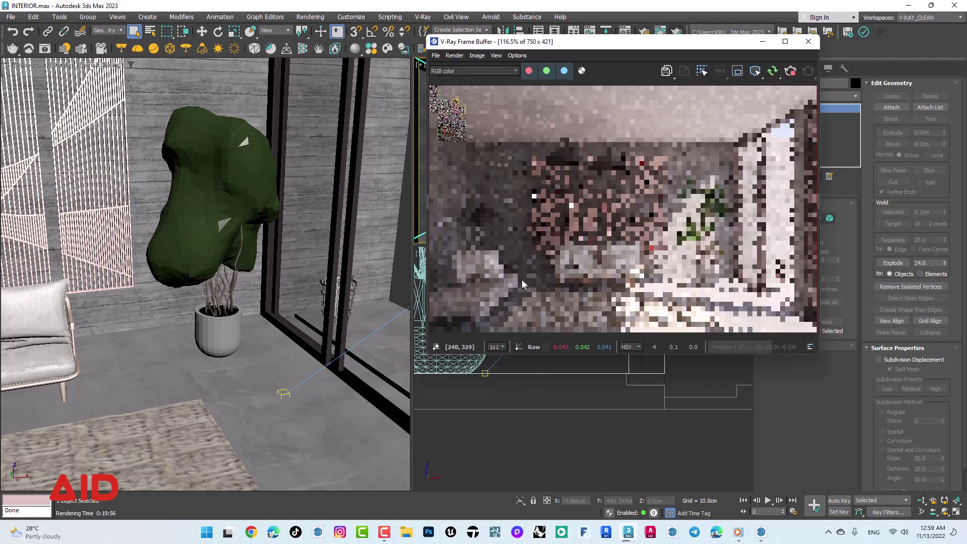
middle_drag(527, 252, 591, 251)
scroll(590, 252, down, 5)
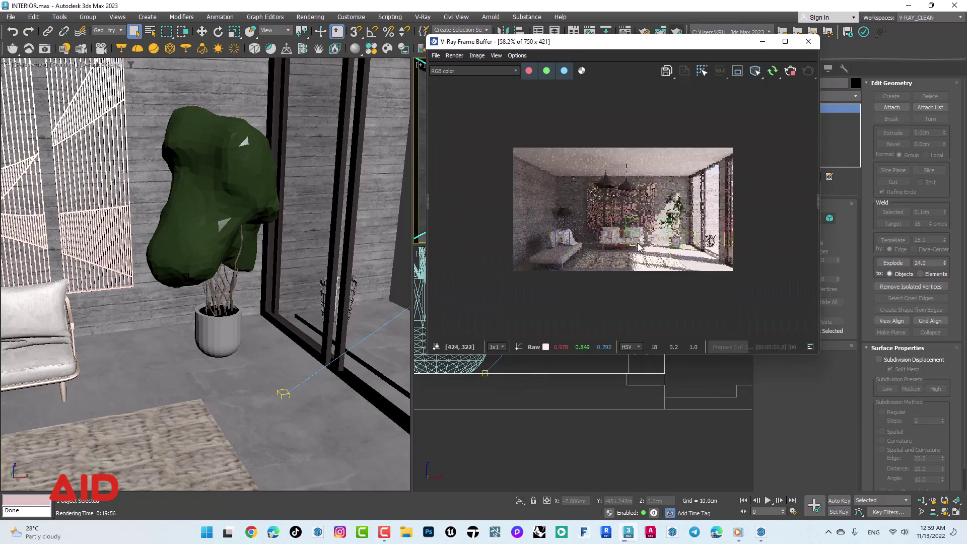
scroll(600, 256, up, 4)
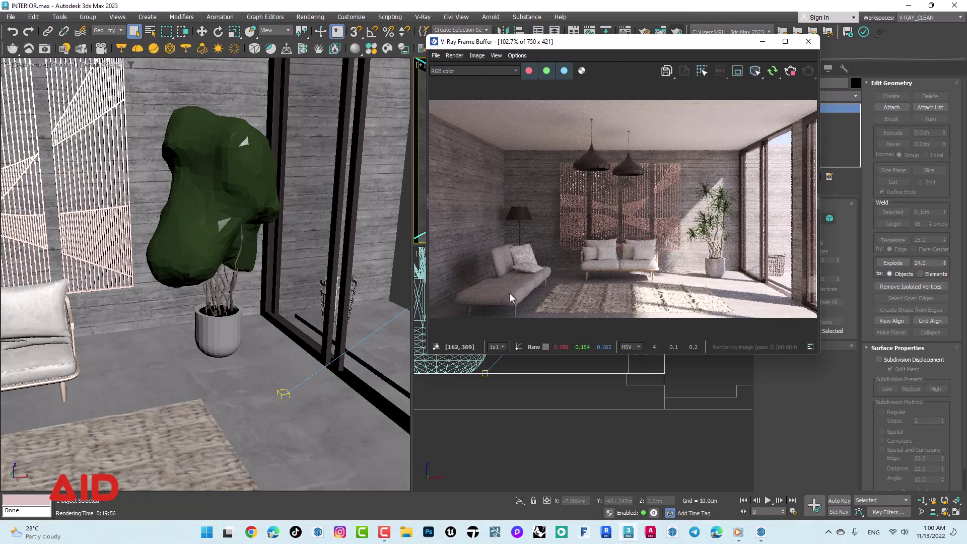
Orbit the perspective view and select the mid-century day bed.
click(217, 217)
alt+middle_drag(217, 216, 262, 216)
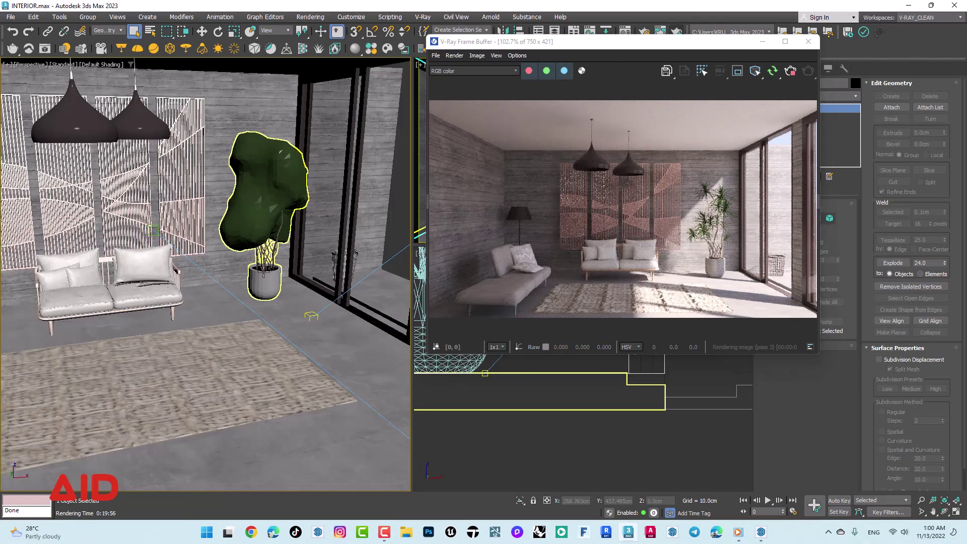
scroll(154, 230, down, 10)
alt+middle_drag(153, 230, 153, 302)
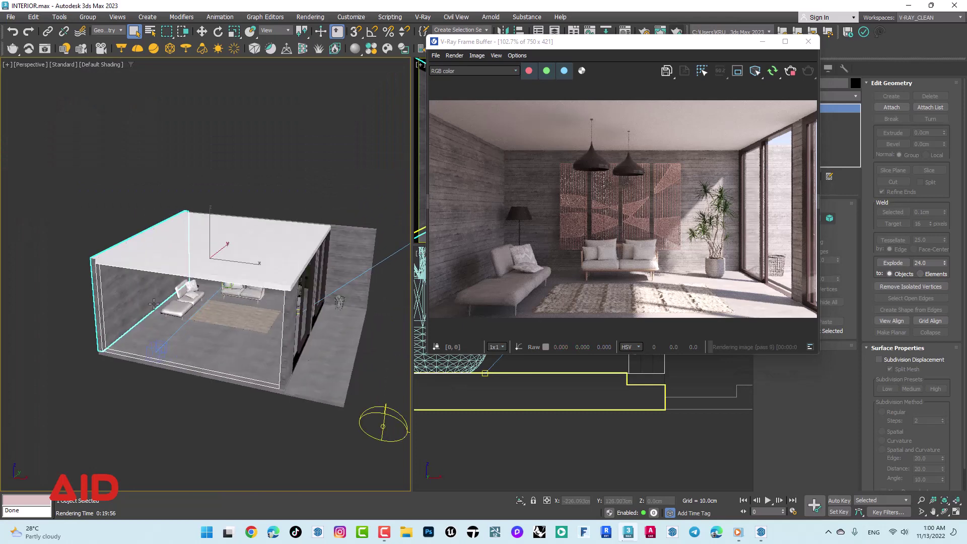
scroll(154, 303, up, 10)
click(243, 329)
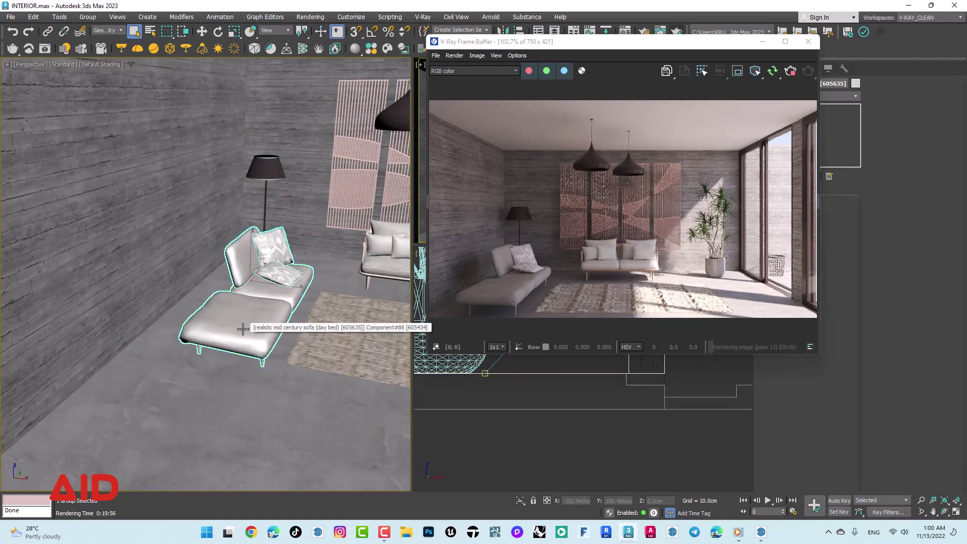
drag(607, 45, 583, 146)
Rename the day bed to SOFA and switch the Create panel to VRay lights.
click(797, 85)
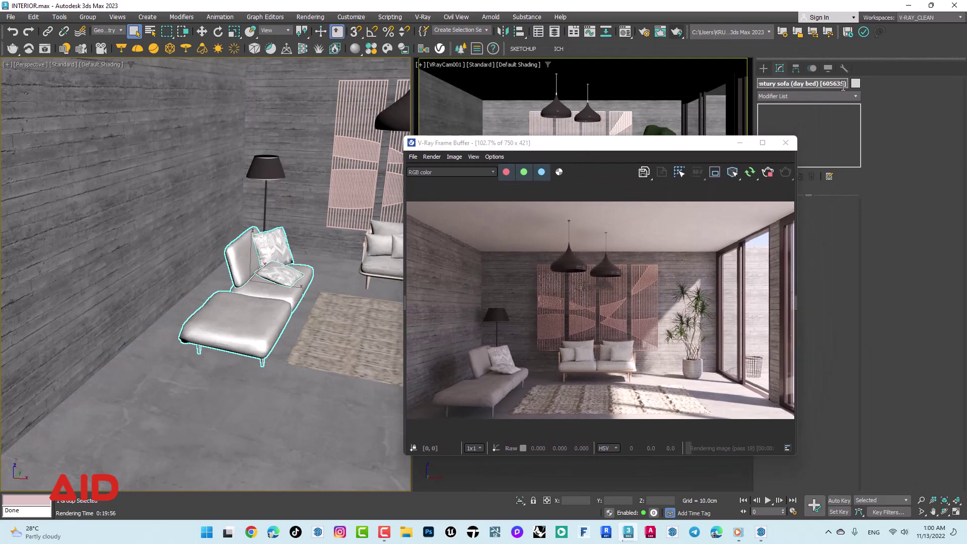
drag(757, 87, 727, 90)
text(SOFA)
key(Return)
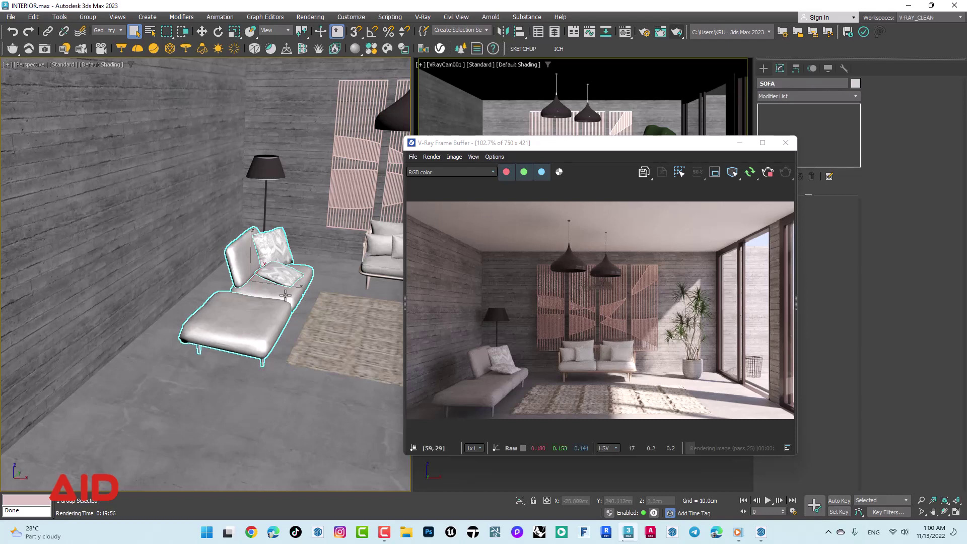
alt+middle_drag(216, 135, 199, 132)
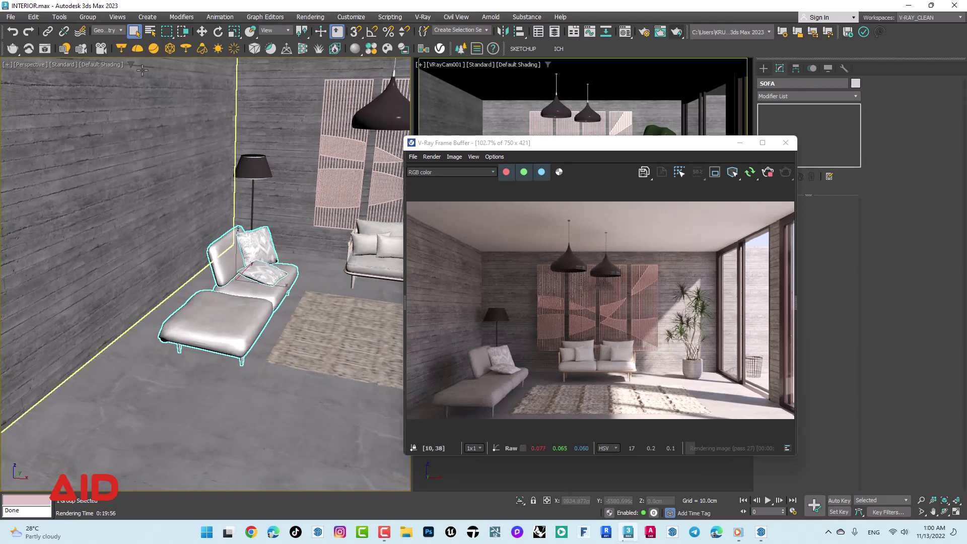
click(186, 49)
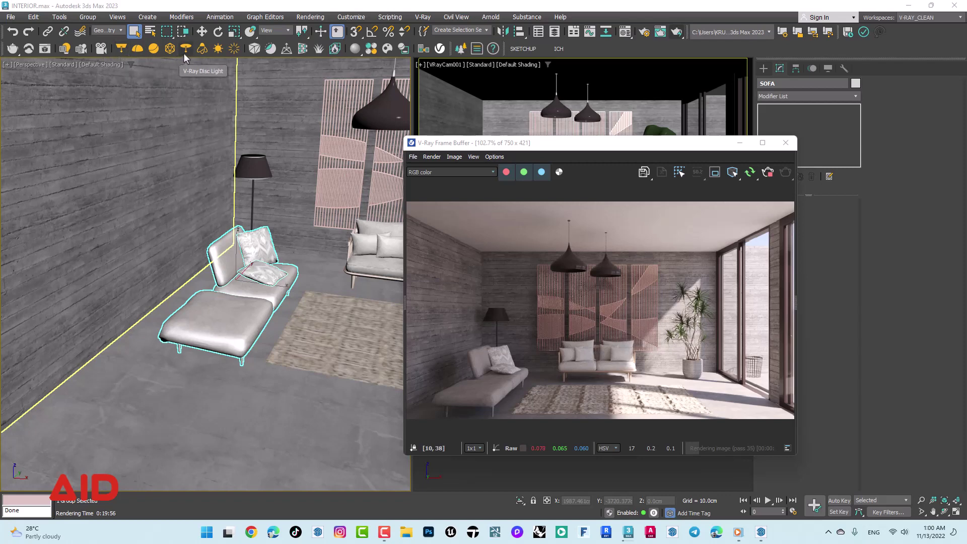
Choose a VRayLight and set its type to Disc.
click(765, 70)
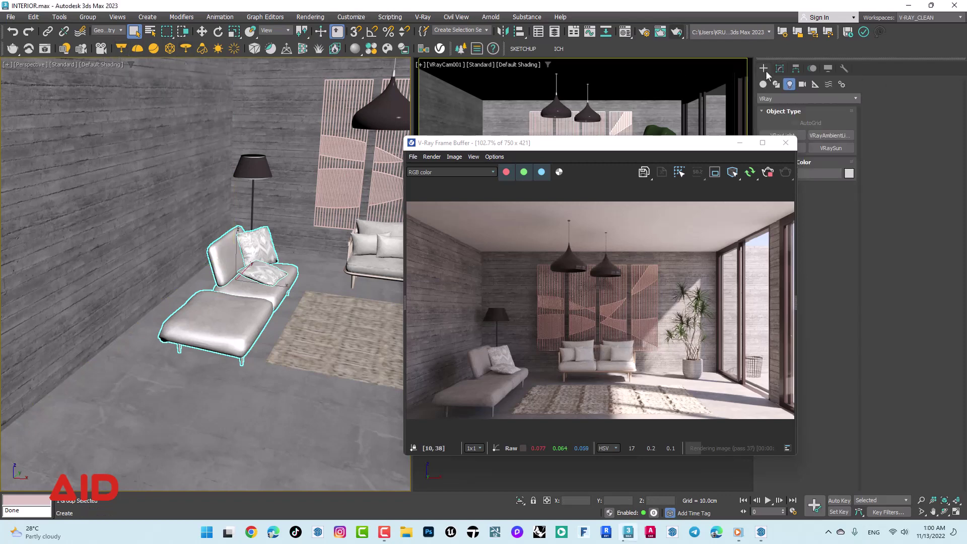
drag(703, 145, 692, 169)
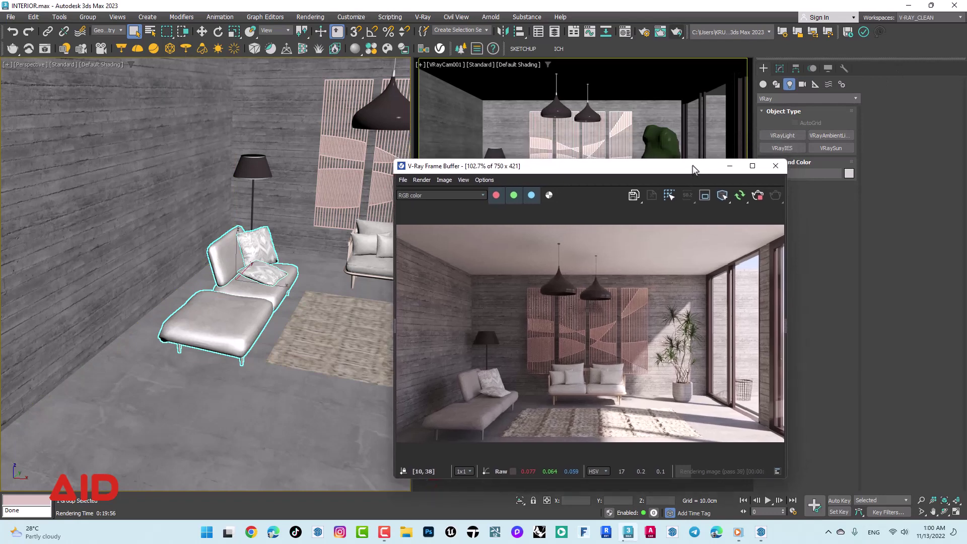
click(777, 137)
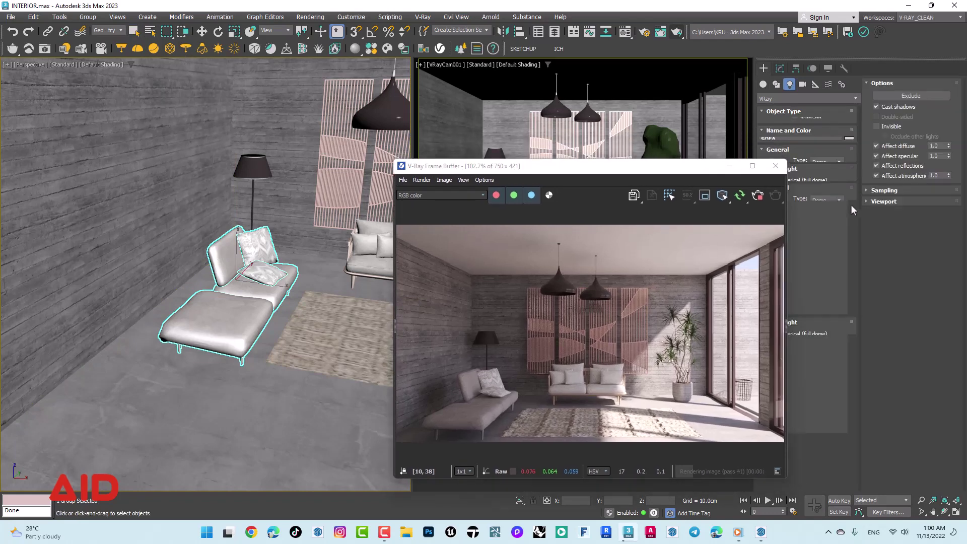
click(827, 208)
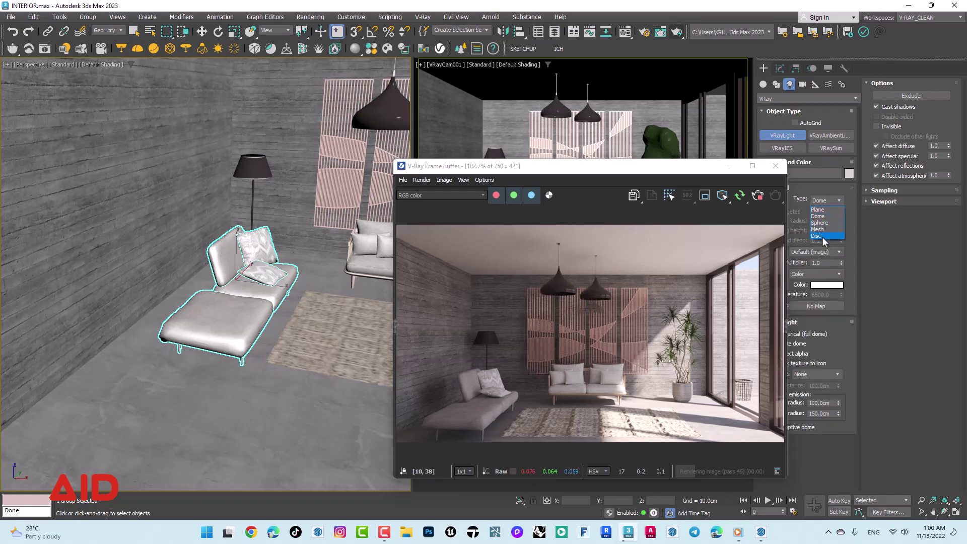
click(822, 237)
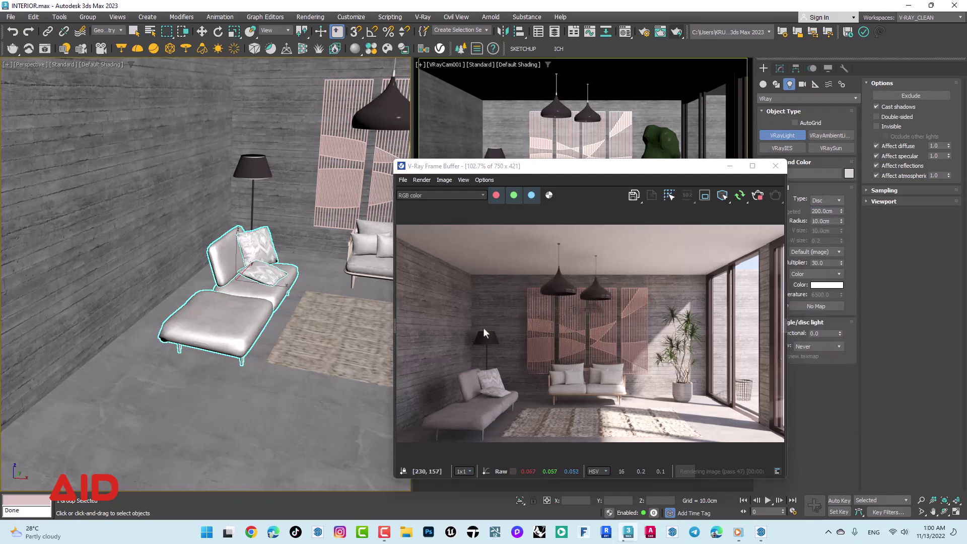
middle_drag(232, 370, 223, 373)
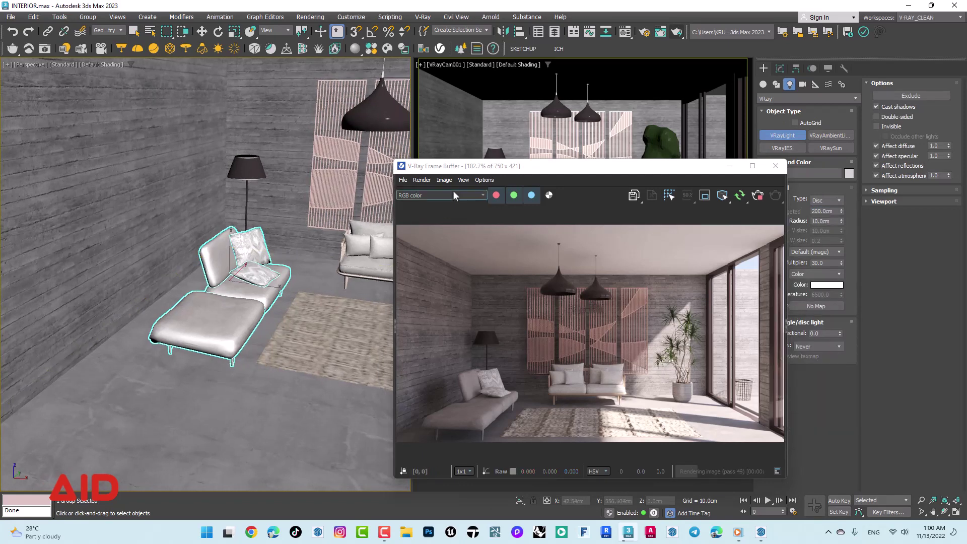
mouse_move(457, 170)
mouse_down()
mouse_move(578, 102)
mouse_move(566, 86)
mouse_up()
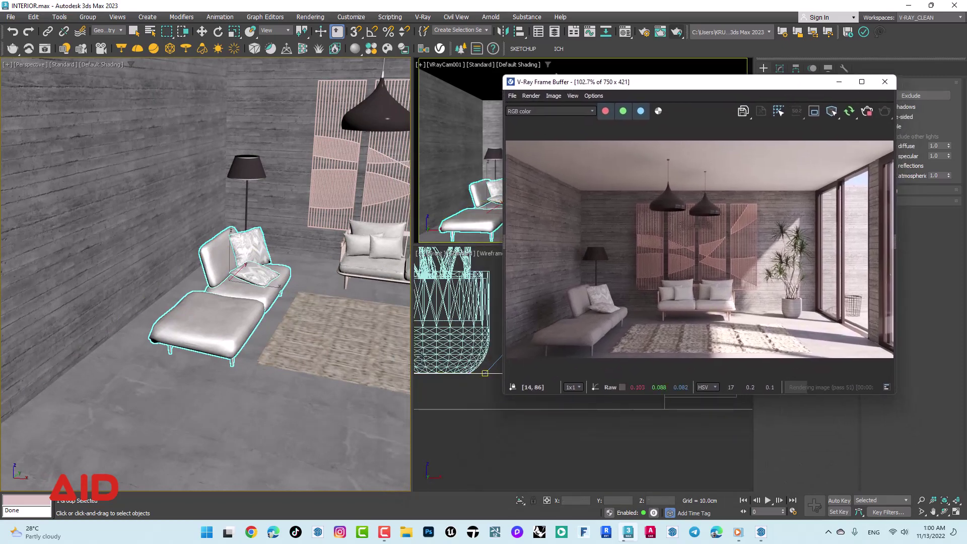
Switch the lower-right viewport to Top and place the disc light in the room.
middle_drag(322, 378, 252, 377)
scroll(402, 377, up, 3)
scroll(438, 399, down, 3)
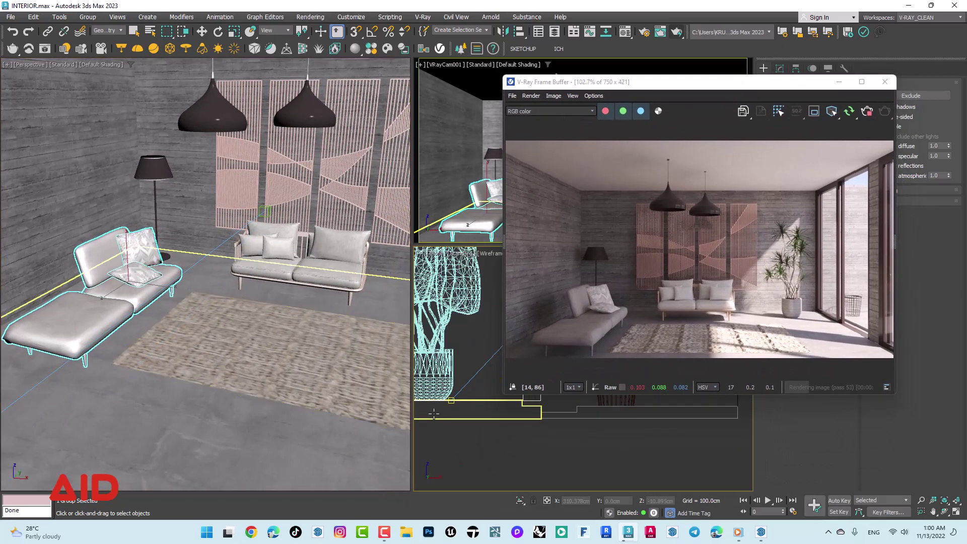
scroll(468, 418, down, 3)
key(t)
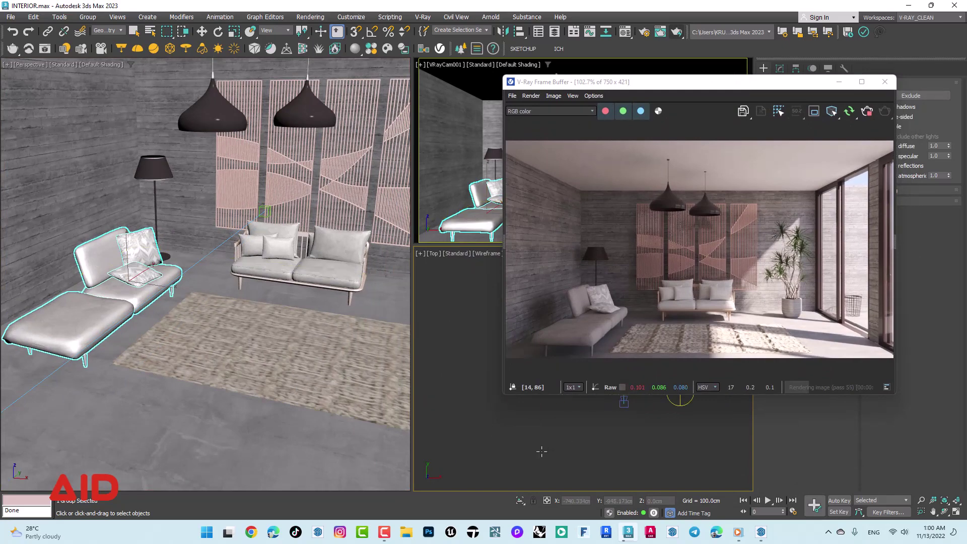
scroll(564, 430, down, 2)
scroll(564, 430, up, 4)
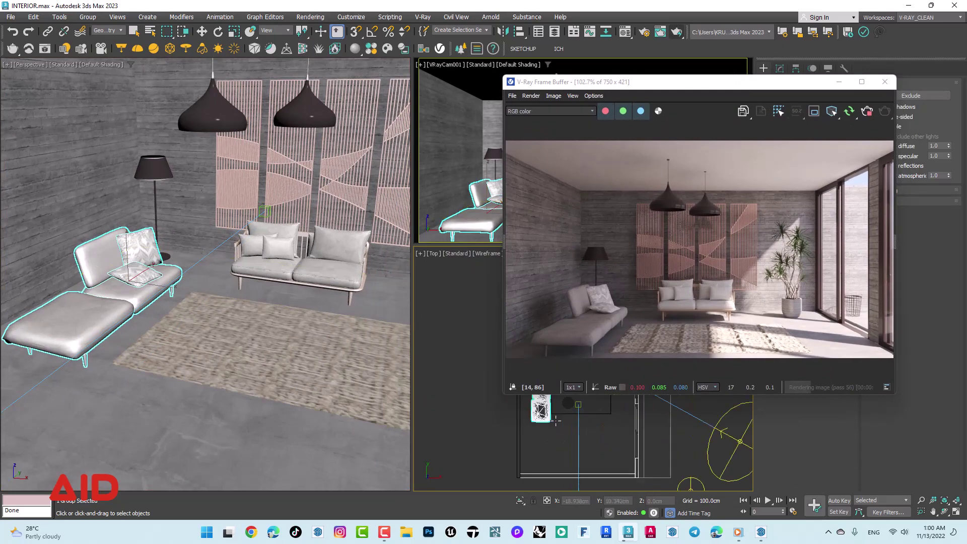
click(530, 437)
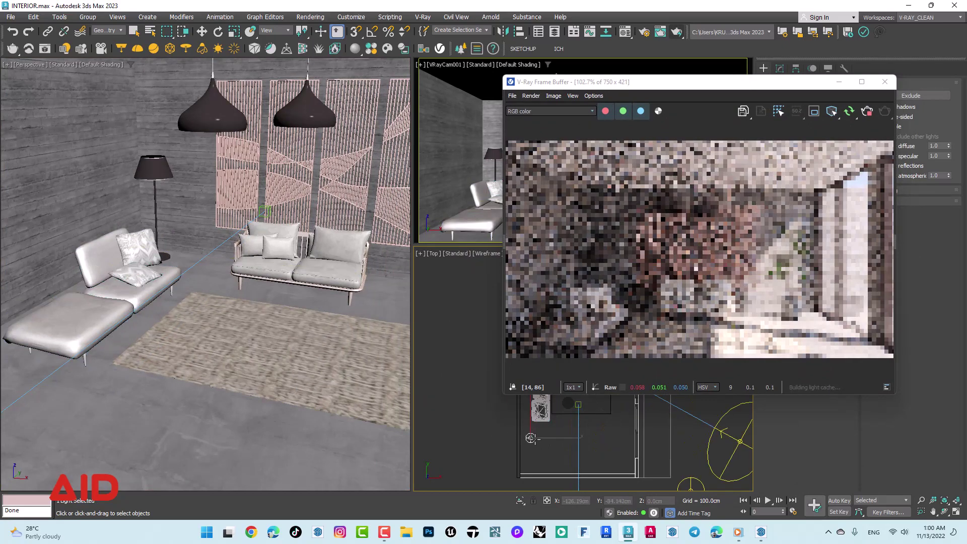
Set the selection filter to Lights and select the new disc light VRayLight002.
right_click(530, 438)
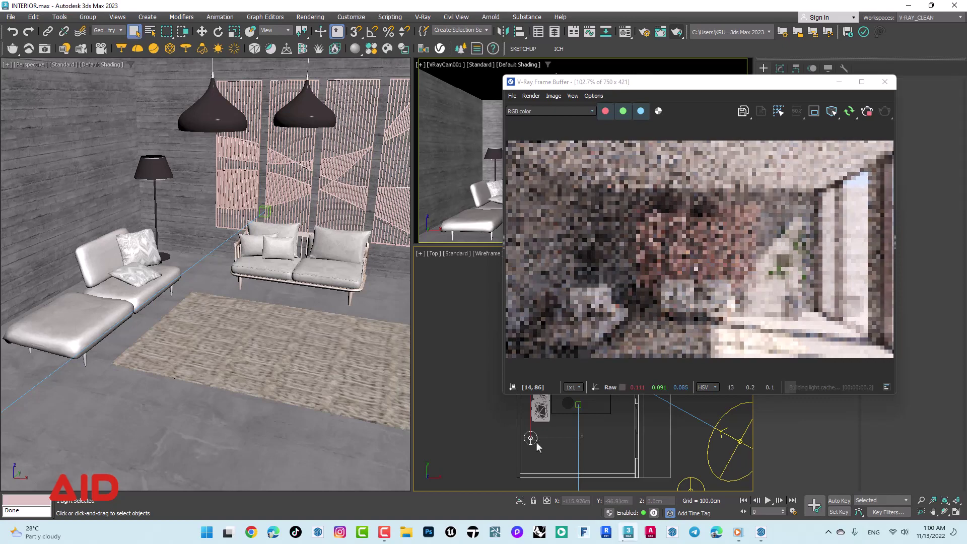
middle_drag(547, 439, 524, 424)
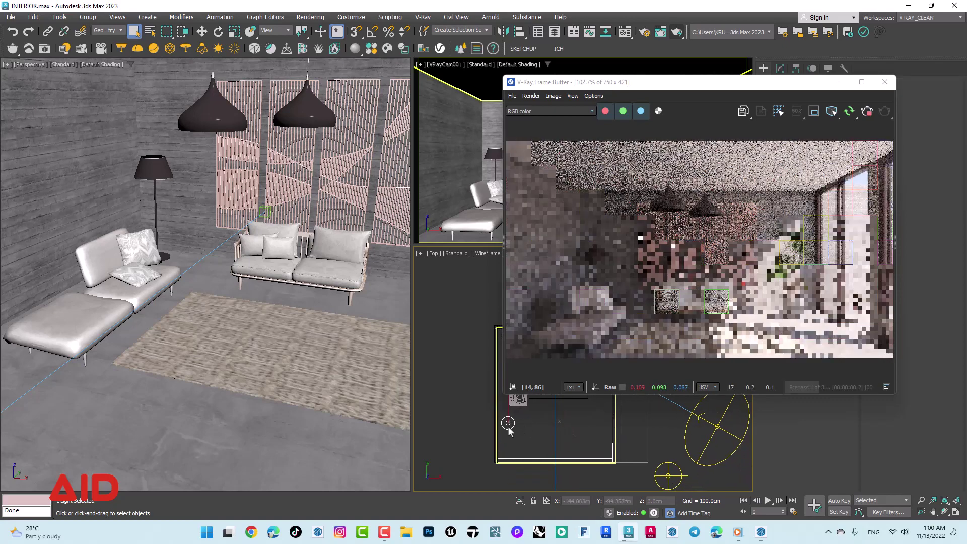
click(508, 425)
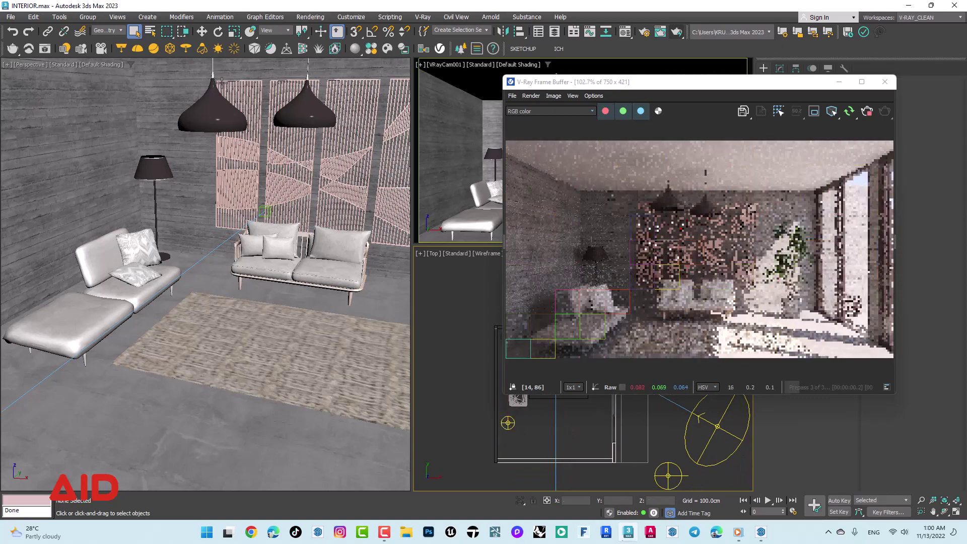
click(110, 31)
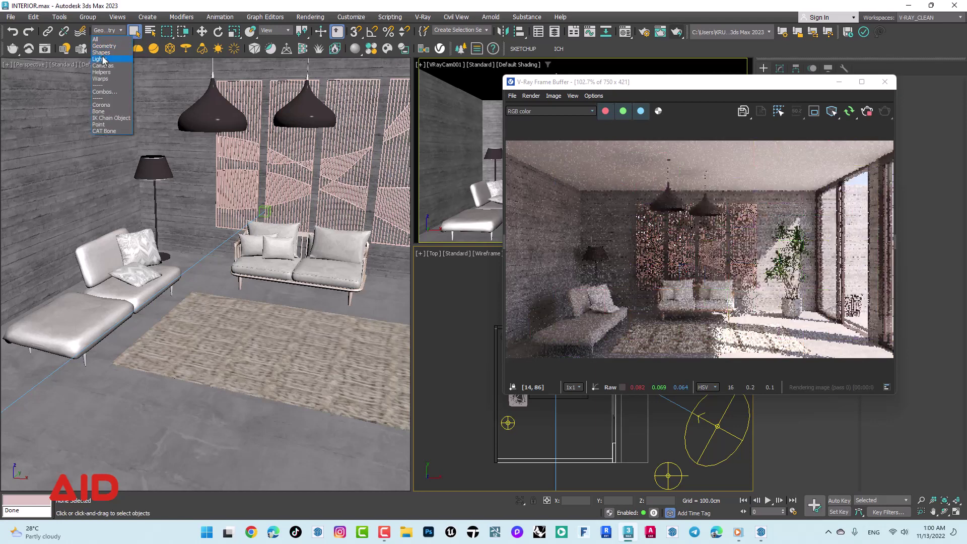
click(100, 59)
click(507, 422)
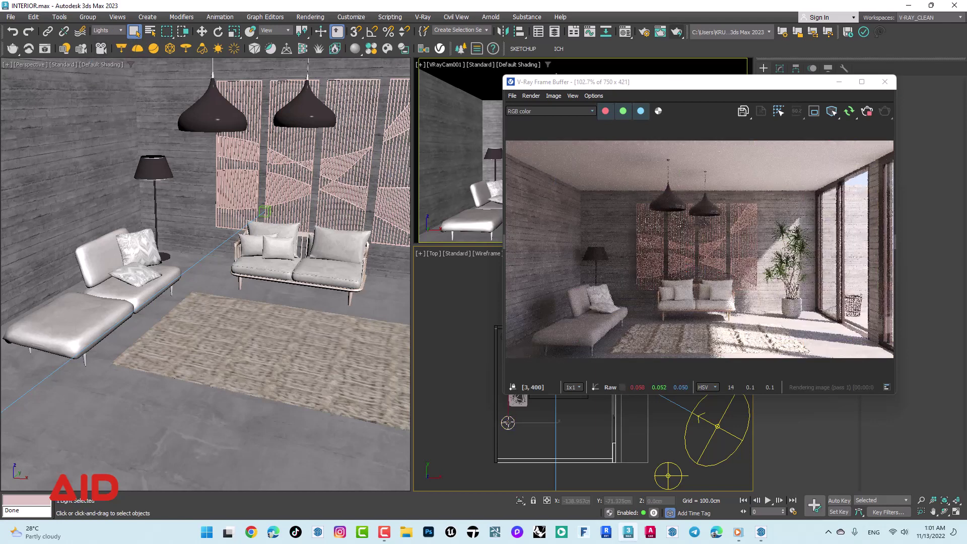
alt+middle_drag(152, 316, 201, 324)
scroll(187, 330, down, 5)
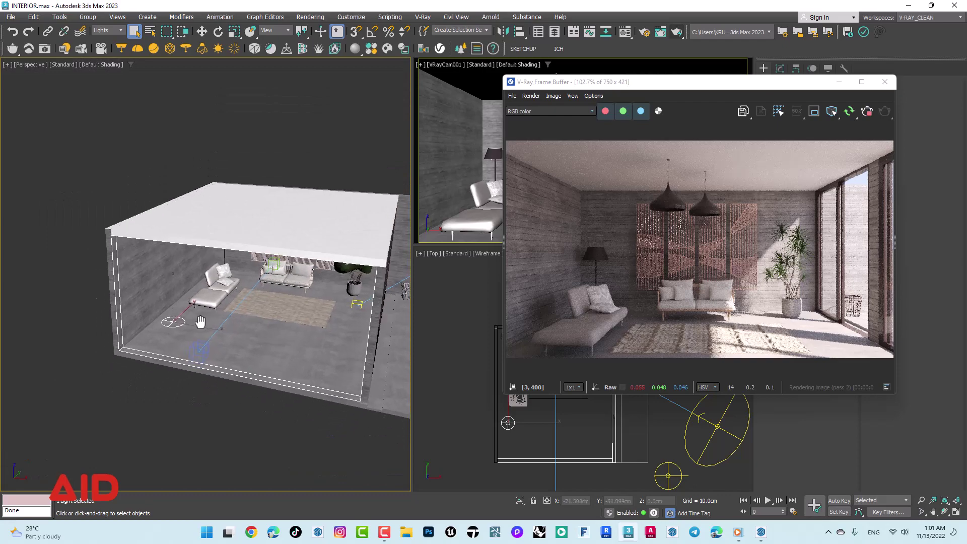
Move the disc light up along Z toward the ceiling and show its parameters.
key(w)
key(z)
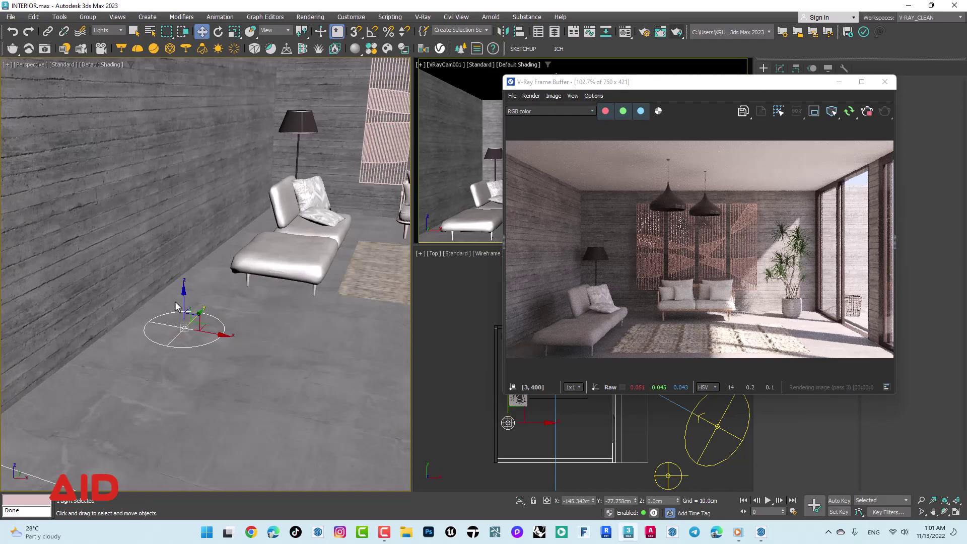
mouse_move(178, 297)
mouse_down()
mouse_move(172, 201)
mouse_move(192, 98)
mouse_up()
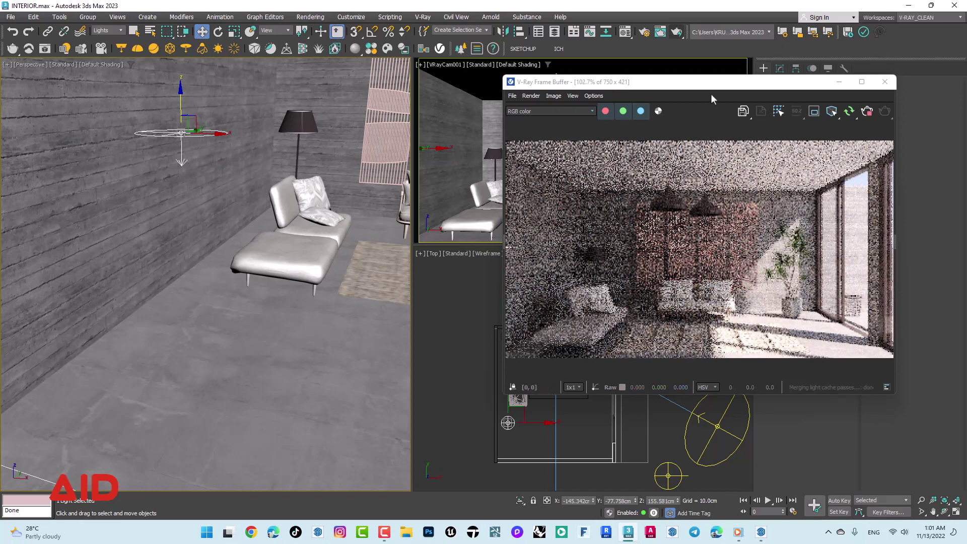
mouse_move(712, 88)
mouse_down()
mouse_move(610, 77)
mouse_move(598, 144)
mouse_up()
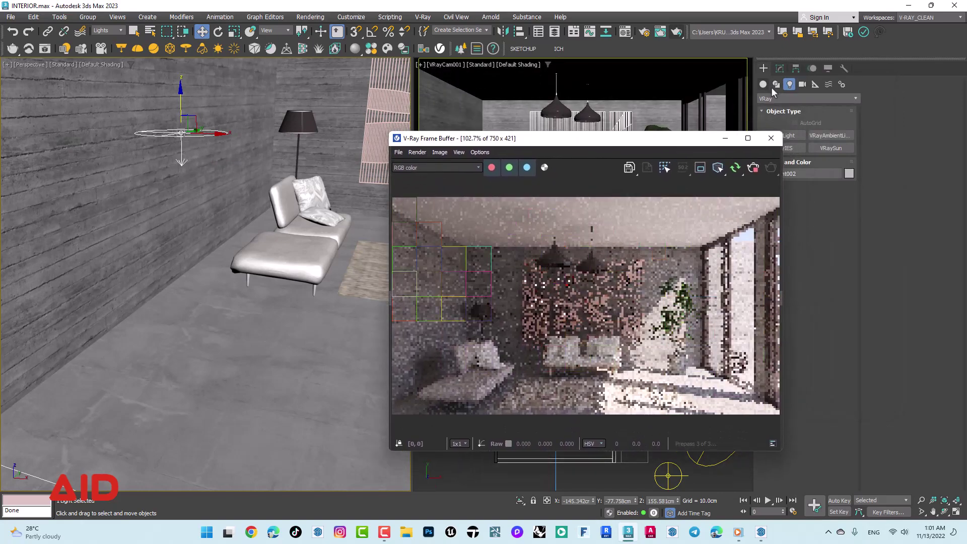
click(781, 69)
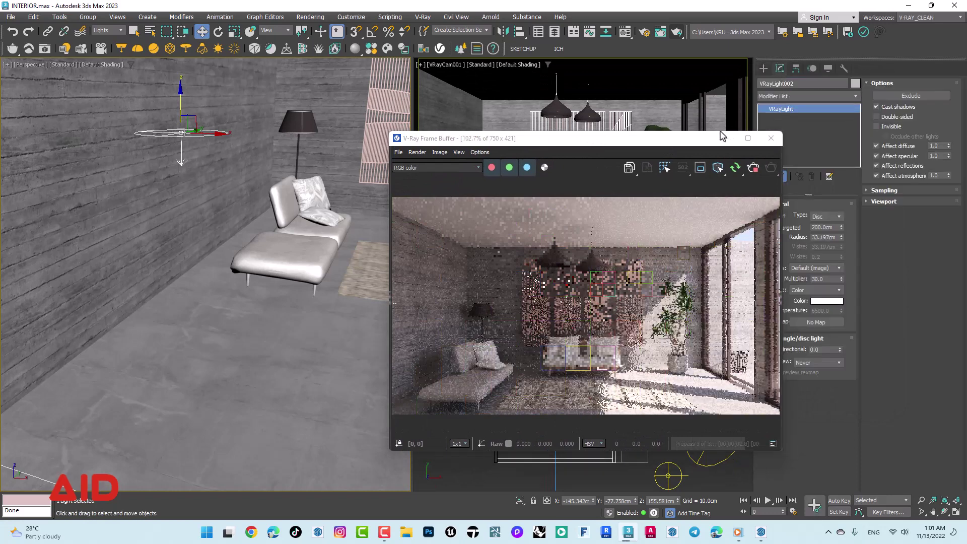
mouse_move(686, 143)
mouse_down()
mouse_move(667, 71)
mouse_move(640, 56)
mouse_up()
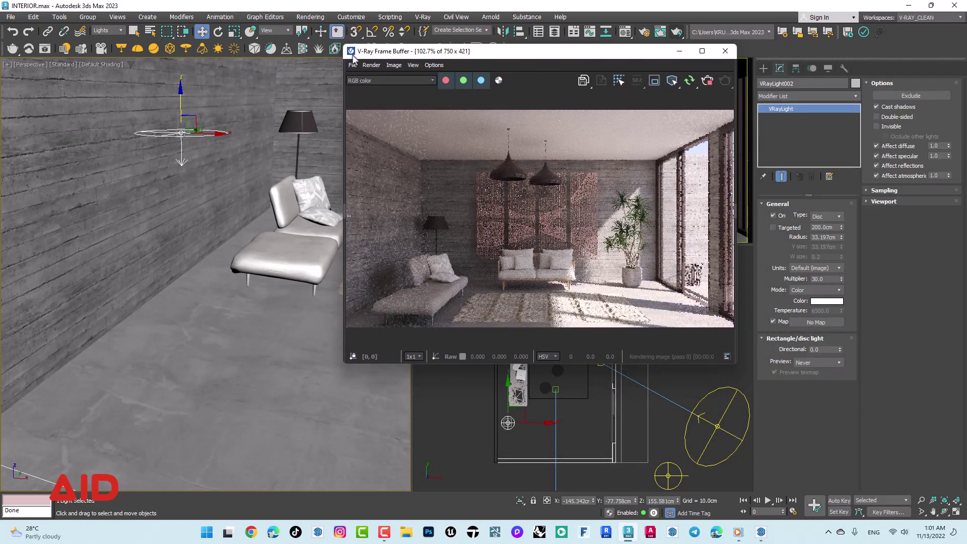
drag(341, 44, 361, 38)
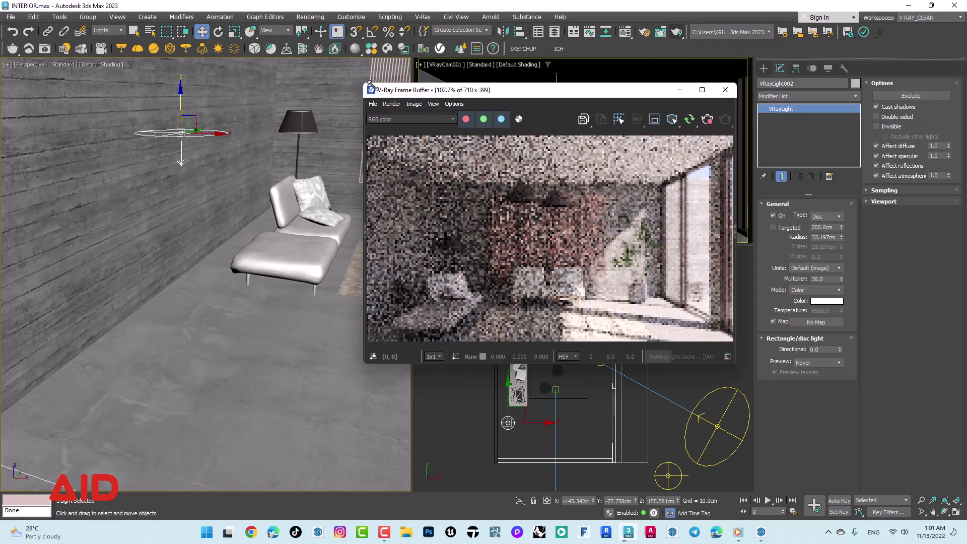
drag(472, 48, 475, 46)
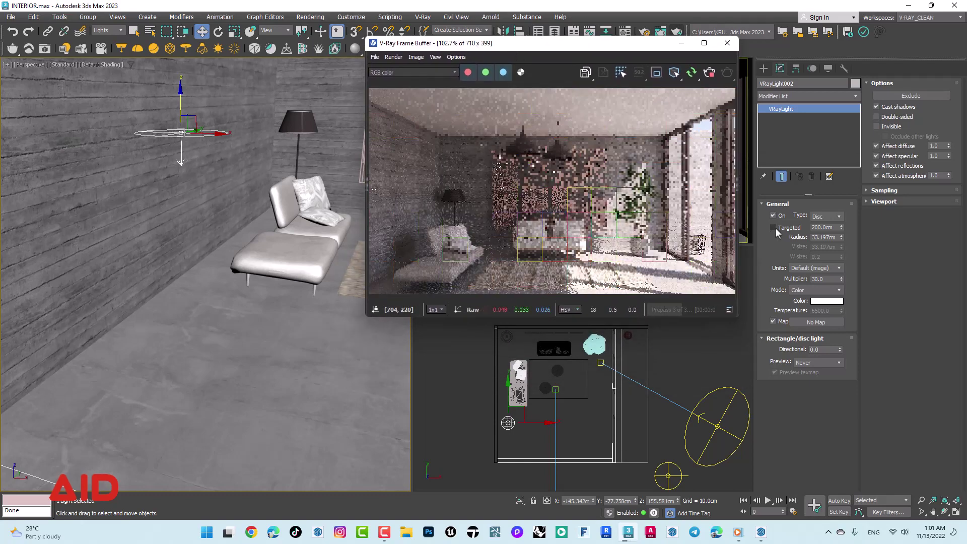
Make the disc light Targeted and move its target onto the chaise lounge.
click(776, 227)
scroll(186, 425, down, 3)
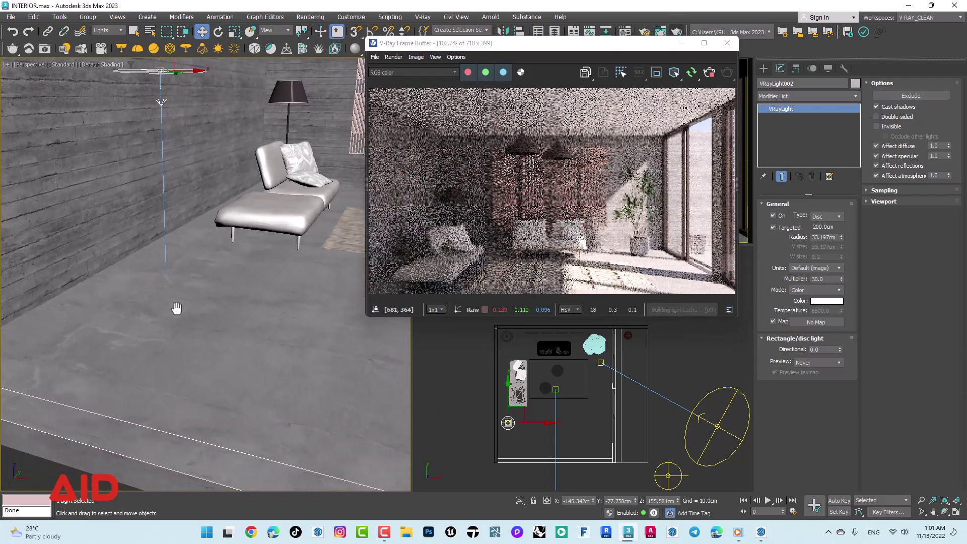
scroll(171, 279, down, 3)
scroll(199, 308, down, 3)
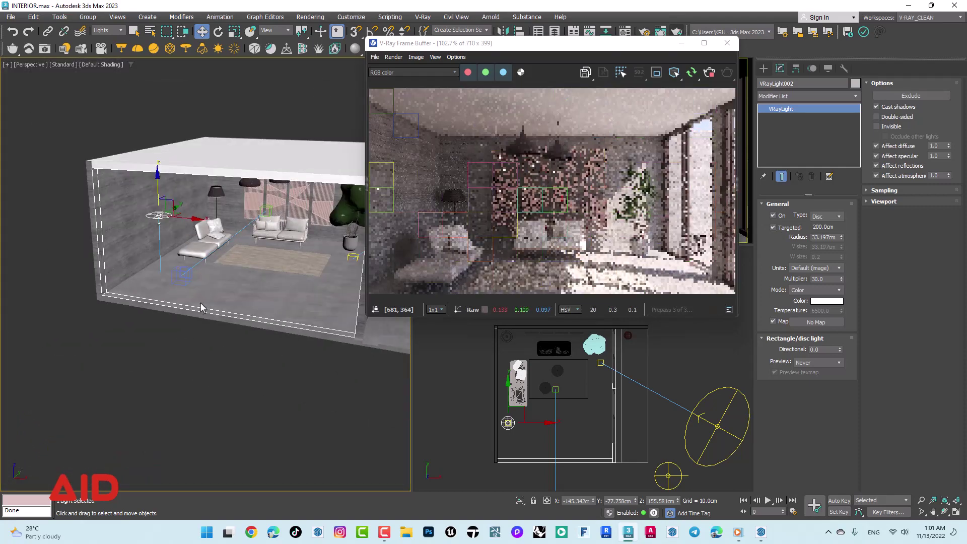
mouse_move(202, 307)
alt+middle_down()
mouse_move(208, 278)
mouse_move(184, 343)
alt+middle_up()
click(157, 291)
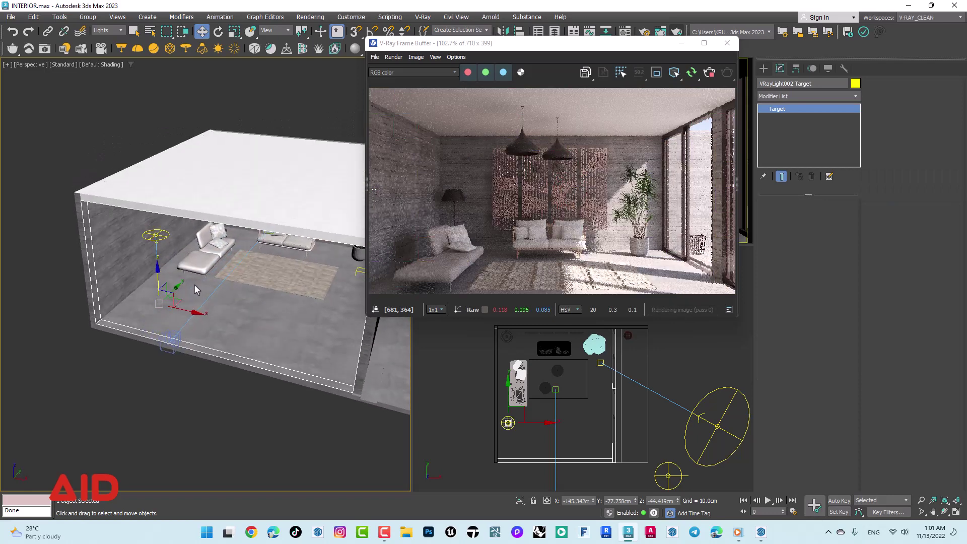
middle_drag(528, 419, 521, 429)
drag(518, 421, 528, 395)
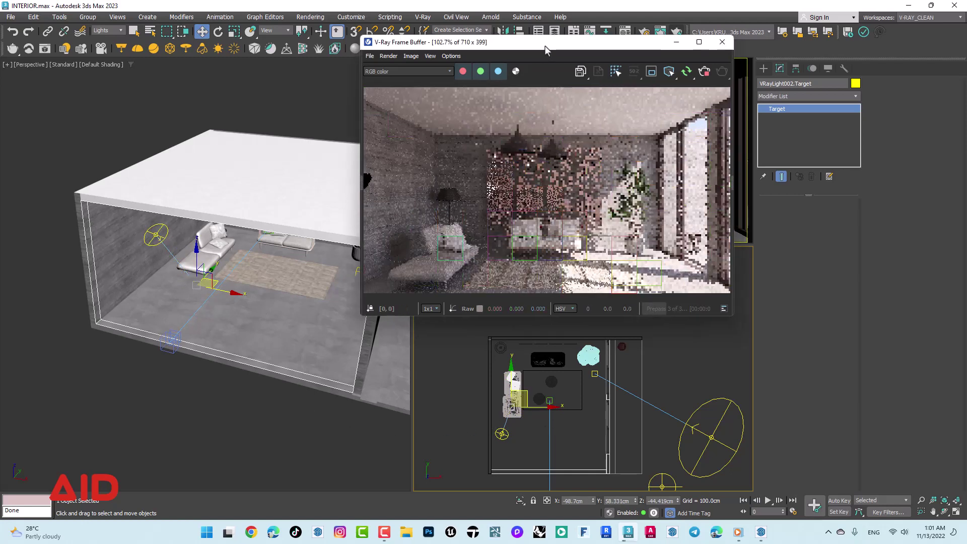
drag(550, 47, 555, 39)
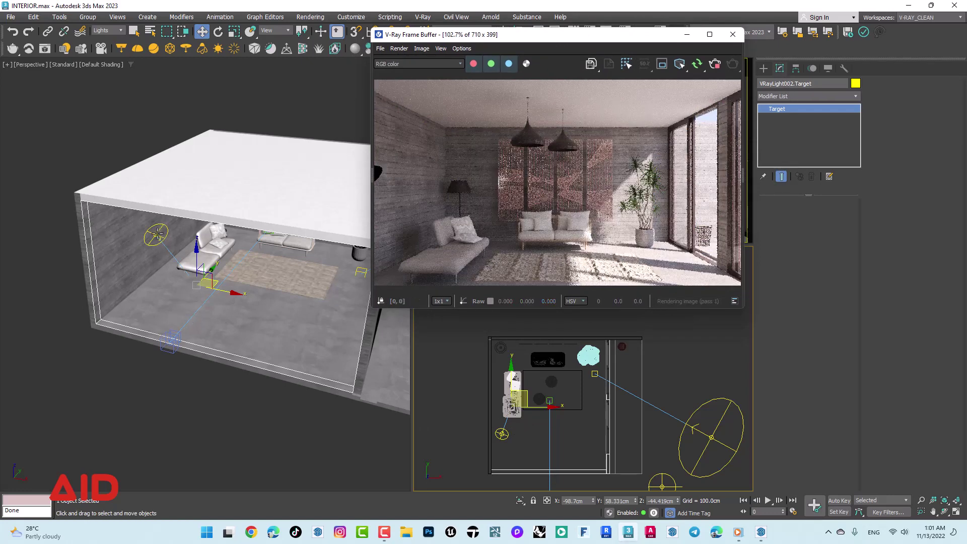
click(156, 237)
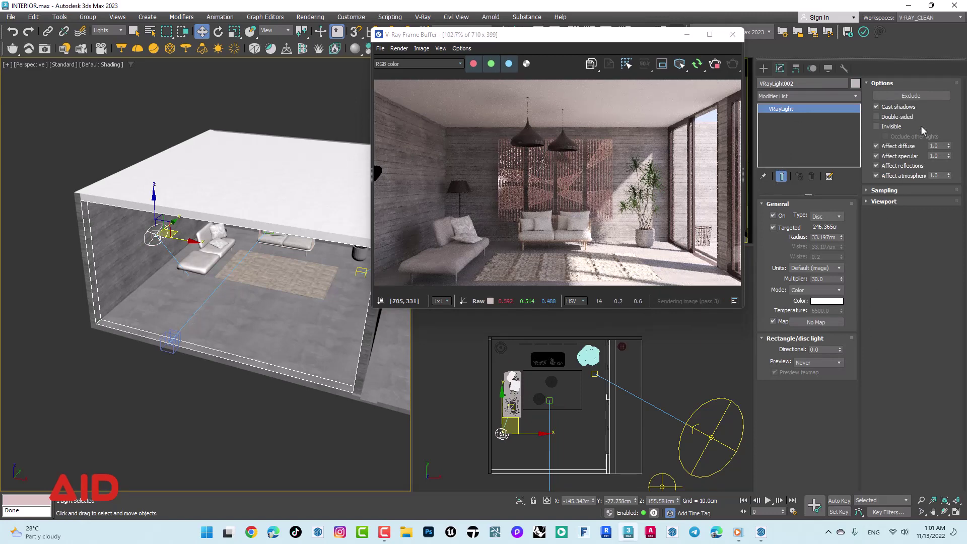
Set the disc light's Include list to only the SOFA object.
click(912, 96)
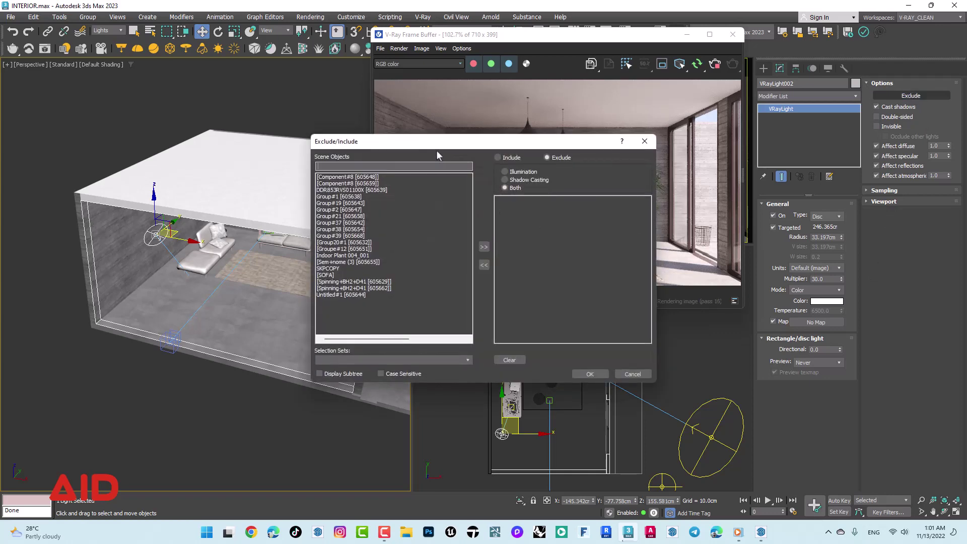
drag(440, 146, 446, 181)
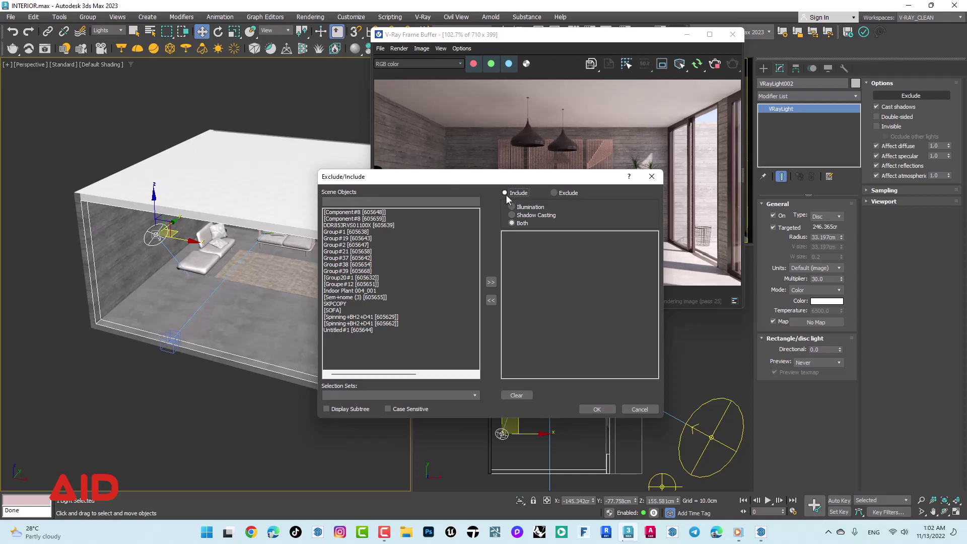
click(337, 311)
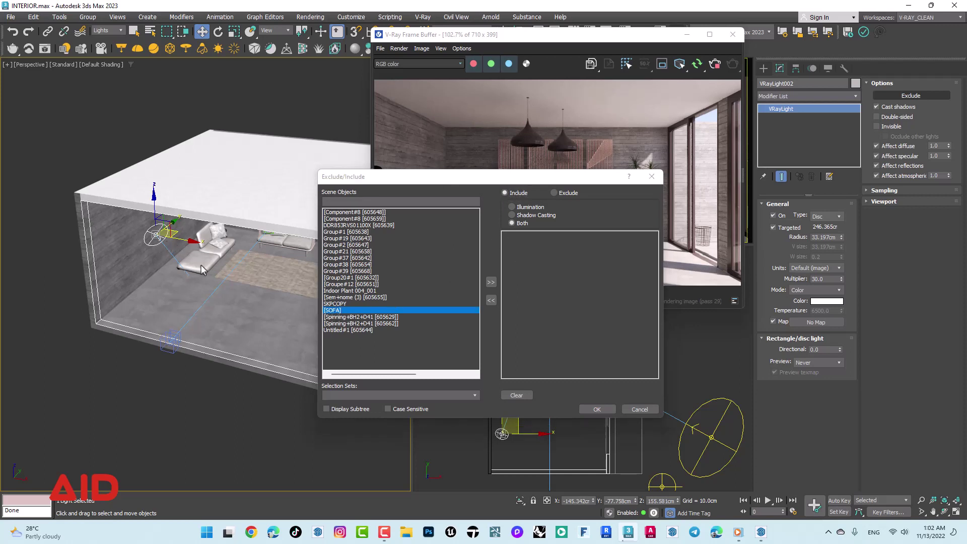
click(491, 283)
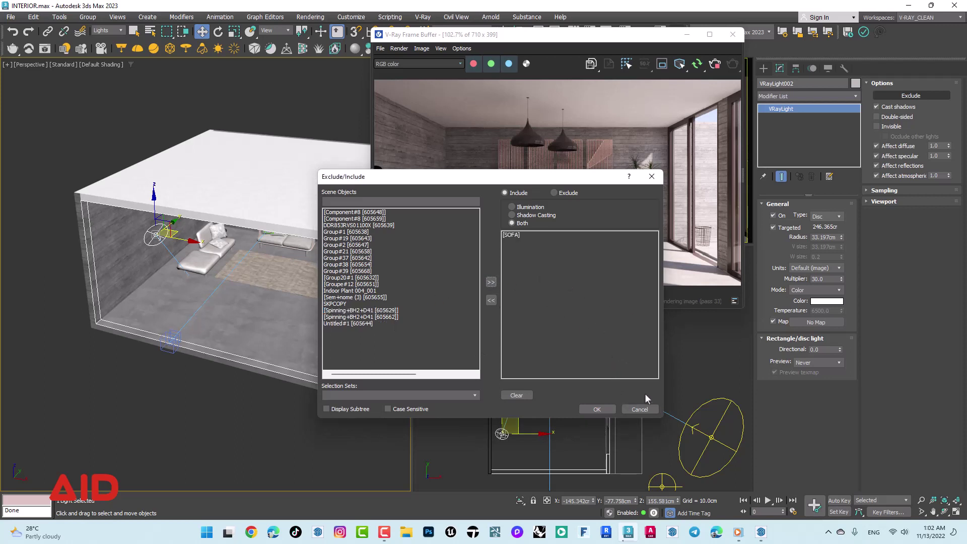
click(602, 410)
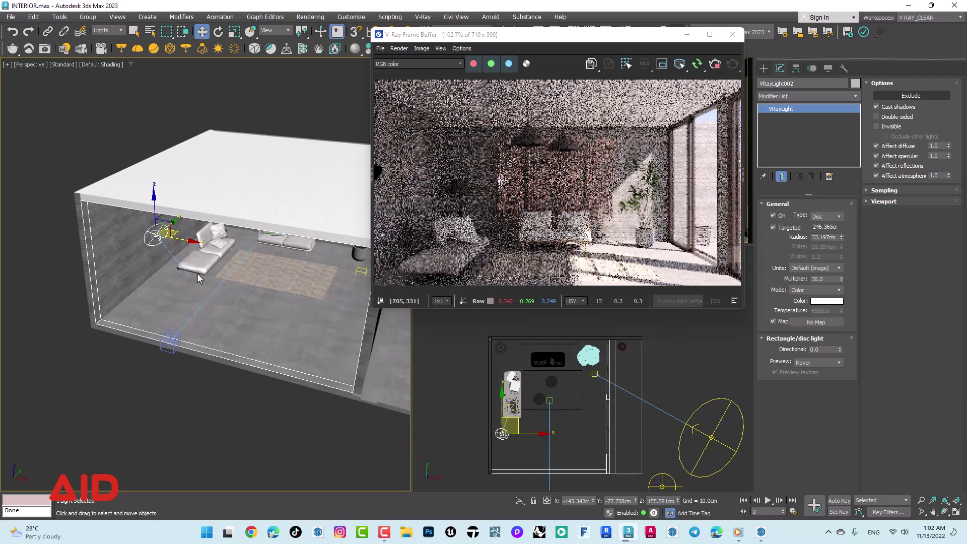
Switch the selection filter to Geometry and select the sofa and room shell.
click(199, 269)
click(107, 30)
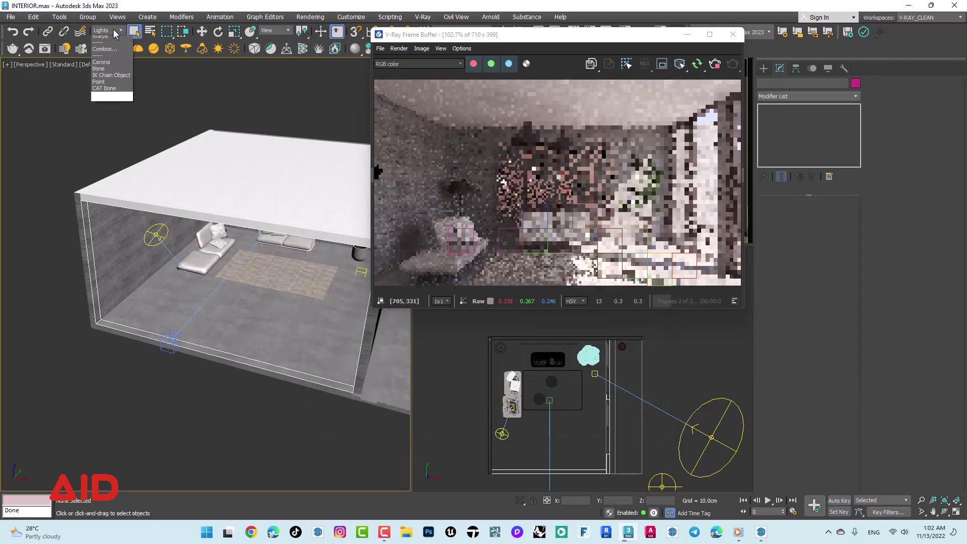
click(104, 46)
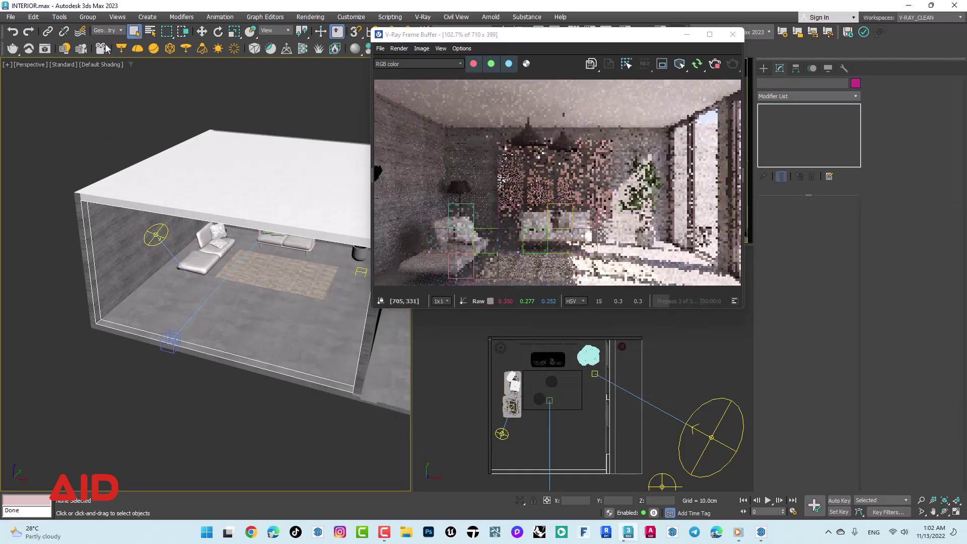
click(194, 263)
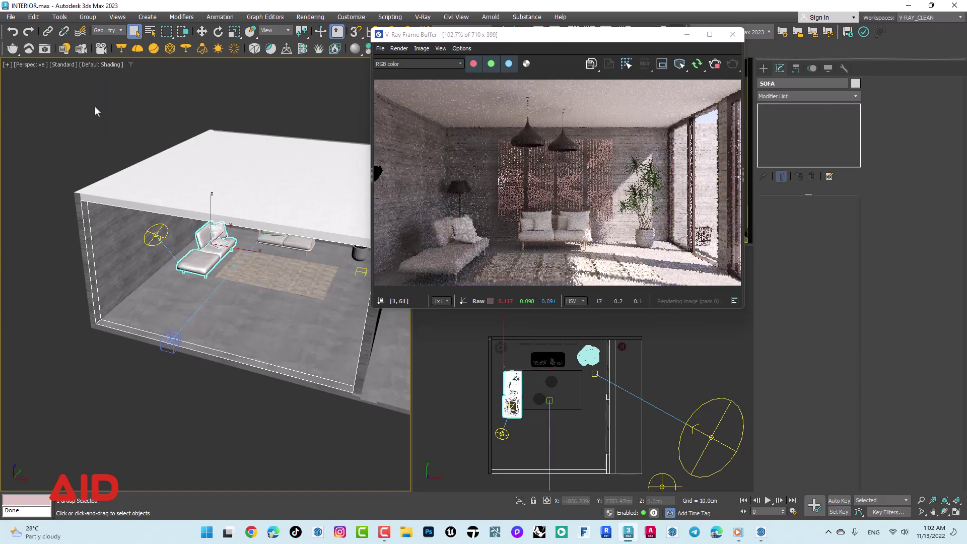
click(157, 234)
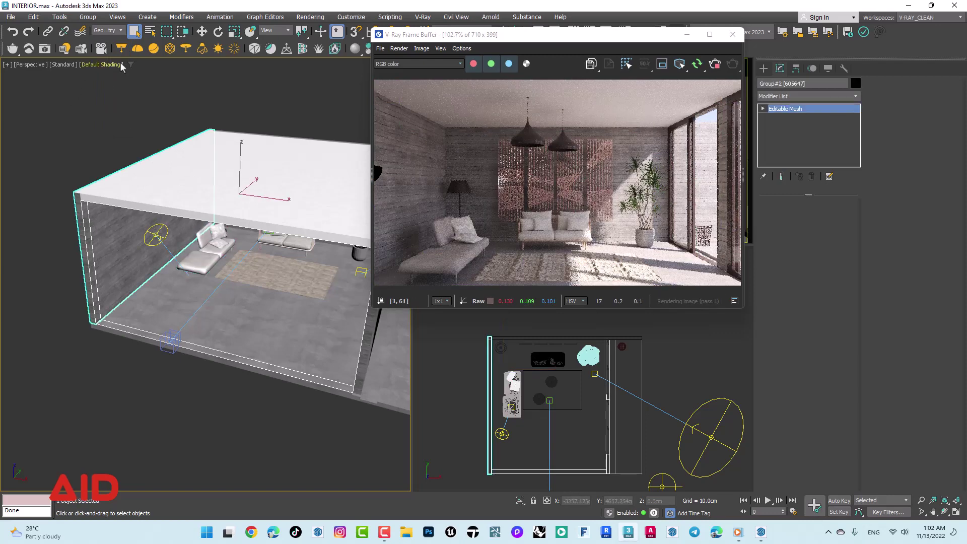
Select the disc light, set its Multiplier to 500 and restart the interactive render.
click(107, 30)
click(99, 59)
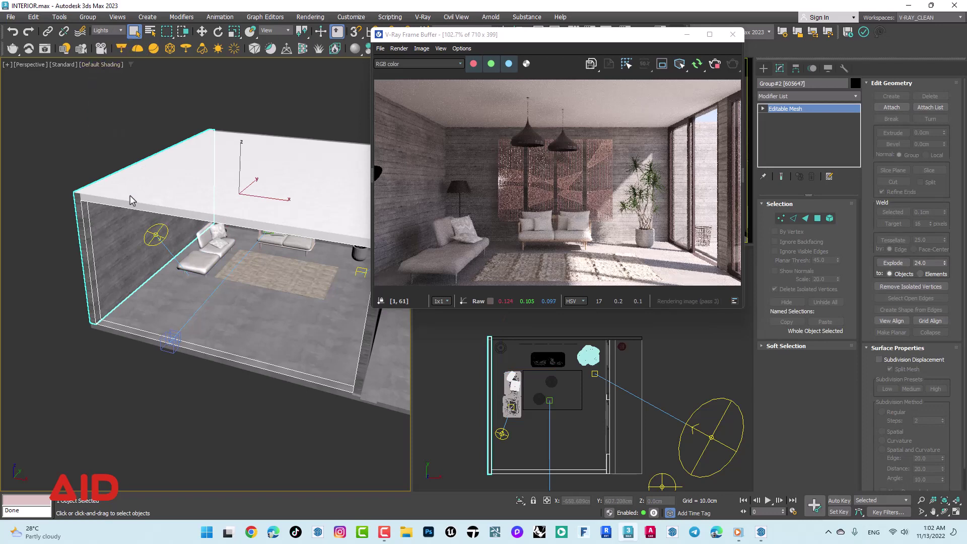
click(156, 234)
middle_drag(172, 302, 225, 399)
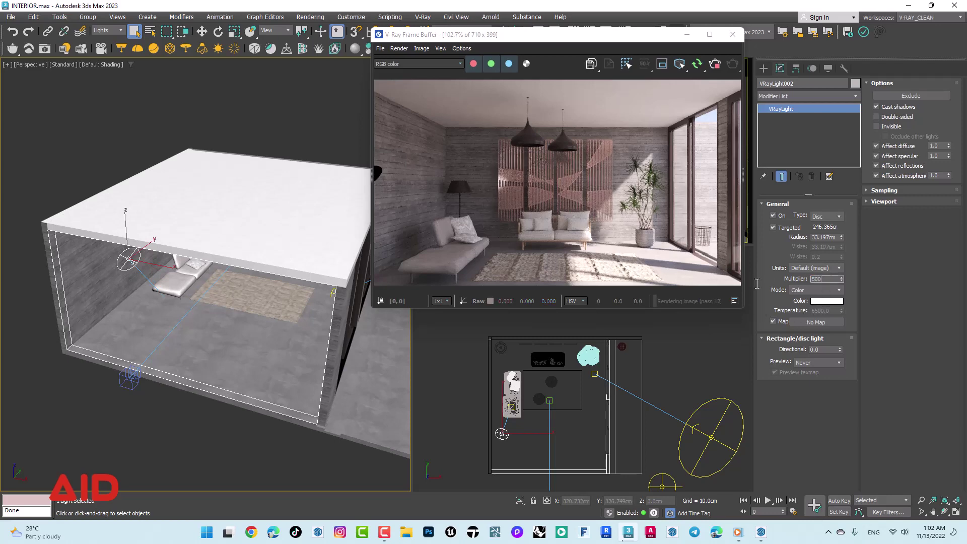
key(Return)
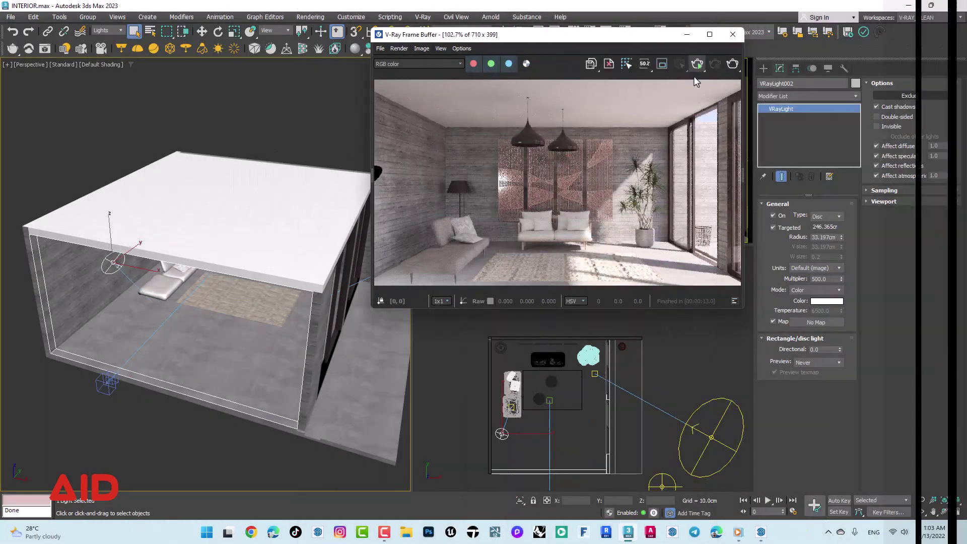
click(697, 64)
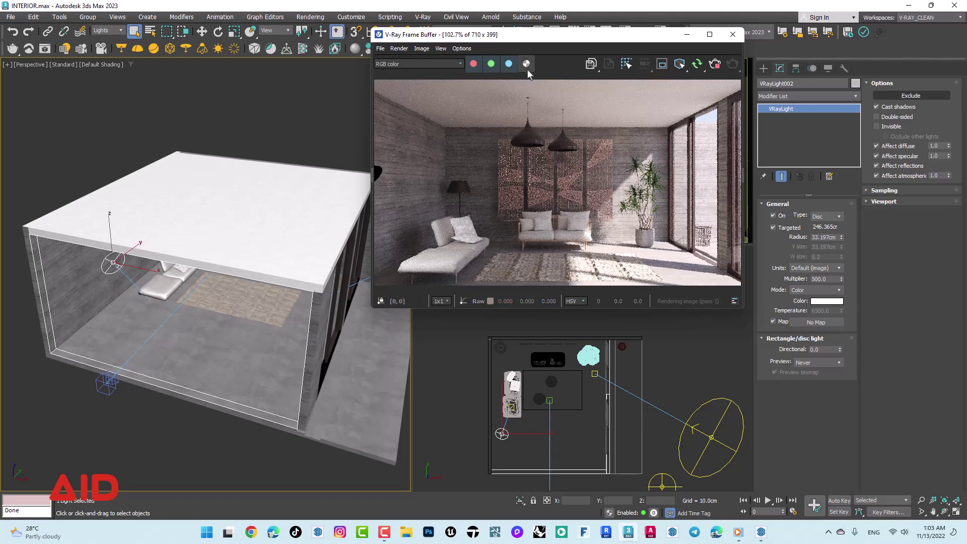
drag(529, 38, 522, 85)
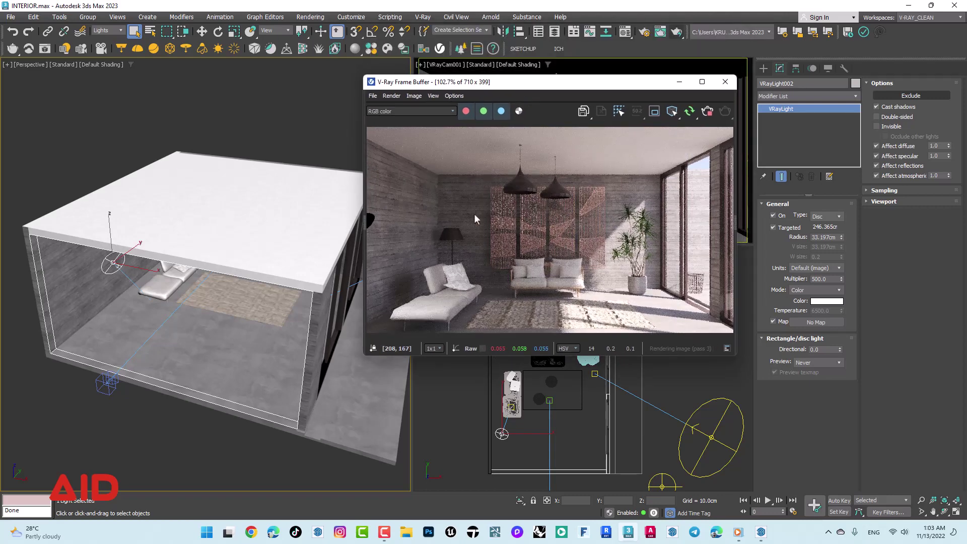
Compare the disc light off and on, then confirm it includes only the SOFA.
click(771, 216)
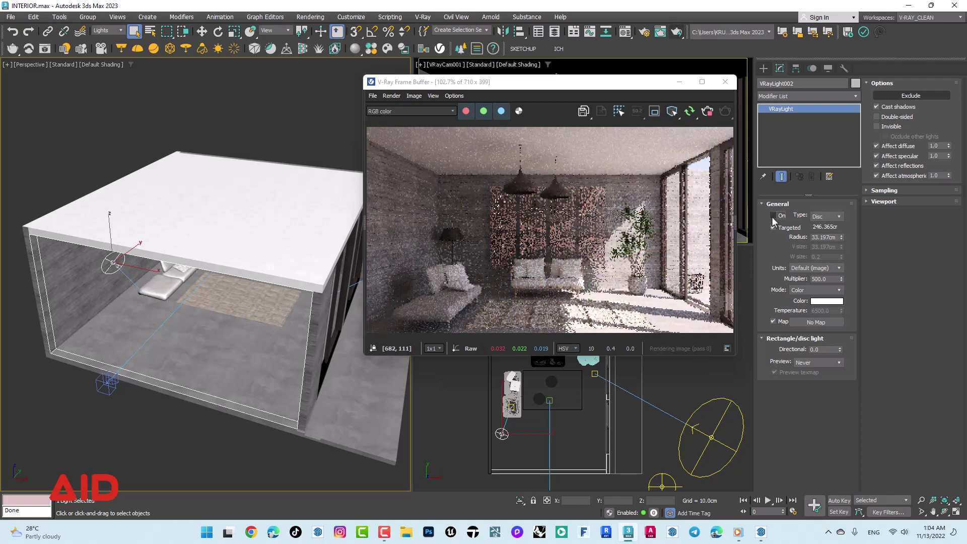
click(773, 216)
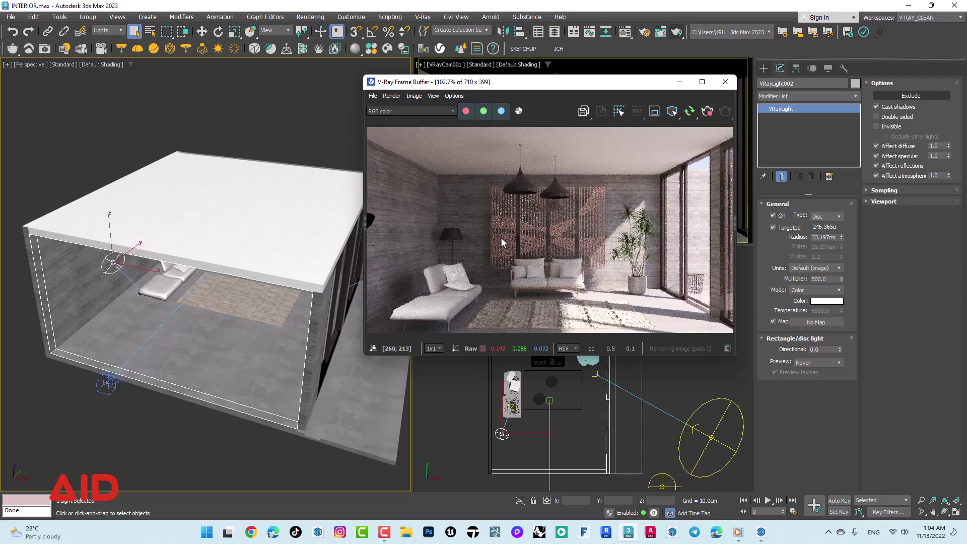
click(924, 97)
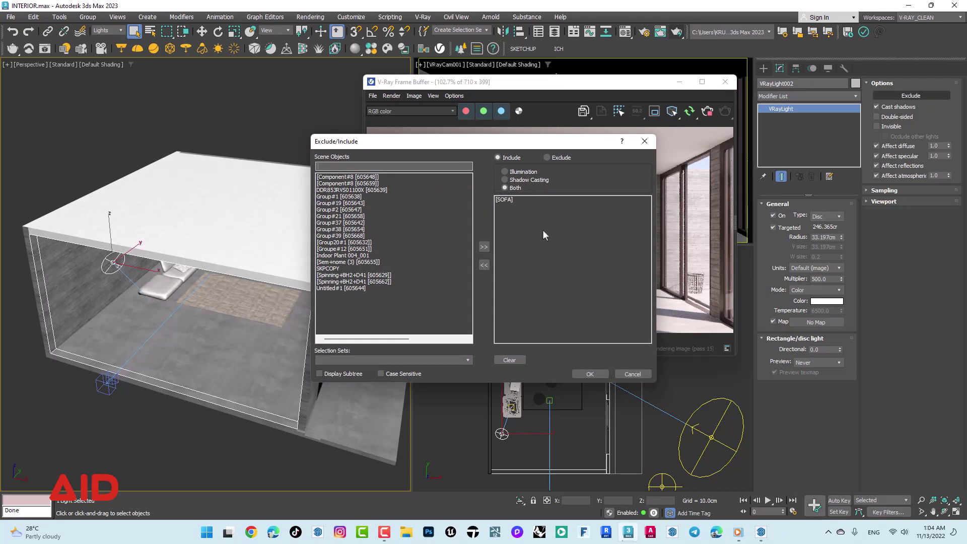
click(594, 377)
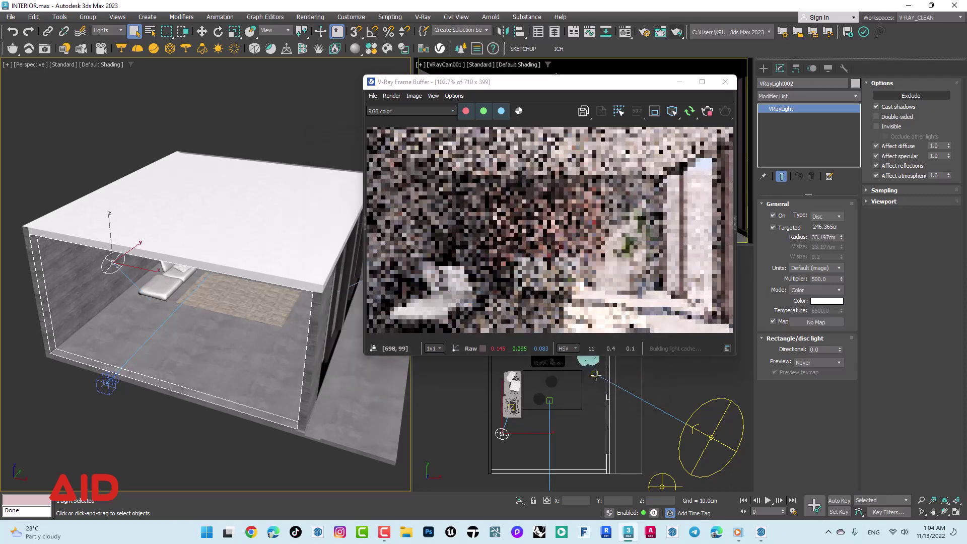
Stop the render and switch the VRayLight002 disc light off.
click(707, 110)
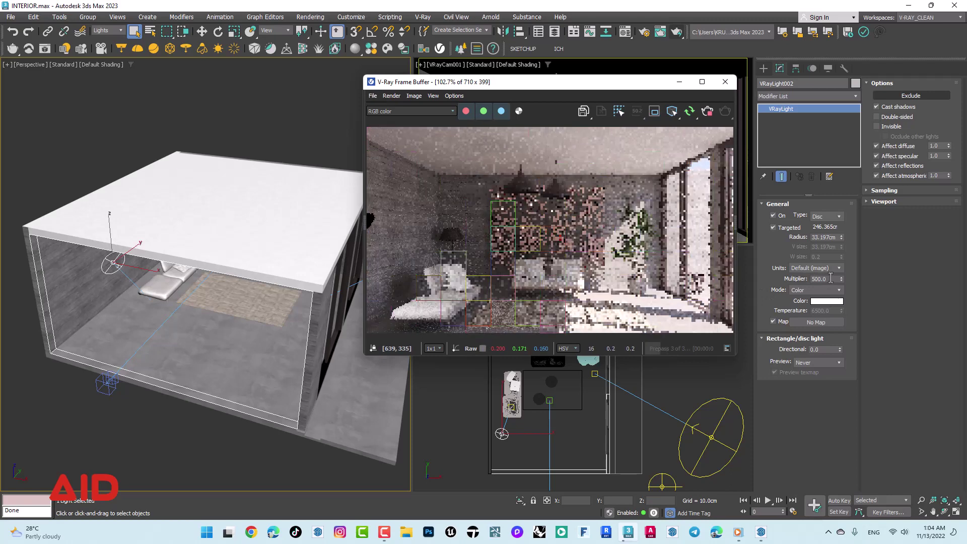
double_click(819, 278)
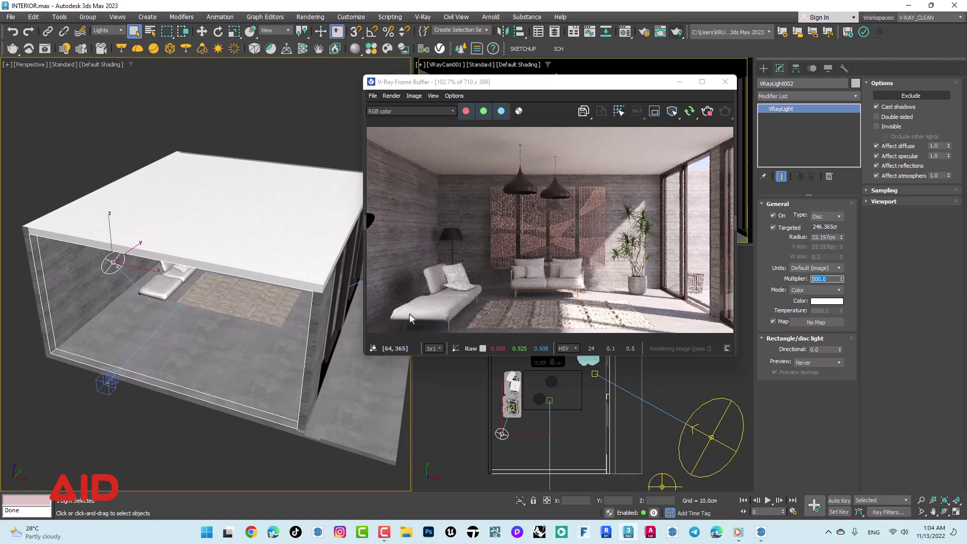
click(774, 216)
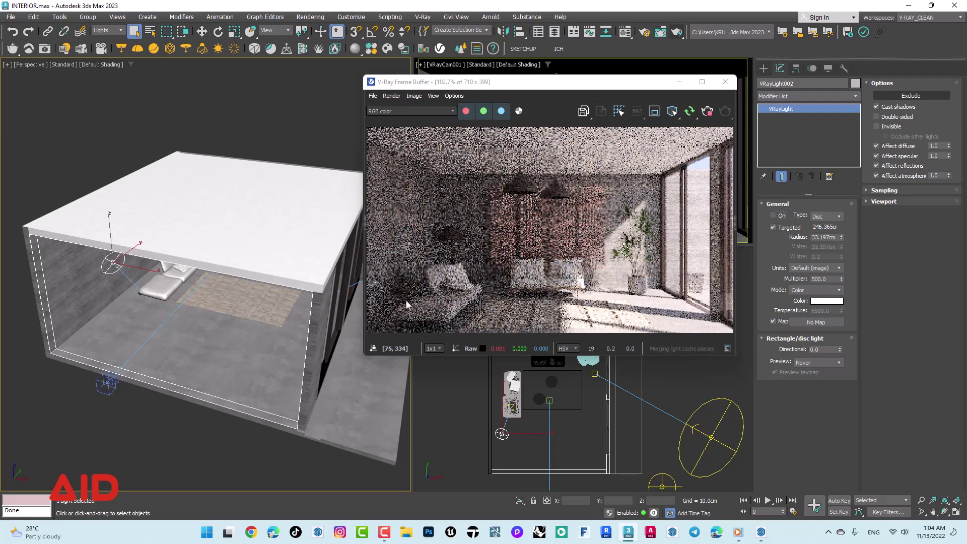
Region-render the chaise sofa and re-enable the disc light with directional 0.5 and multiplier 50.
click(654, 111)
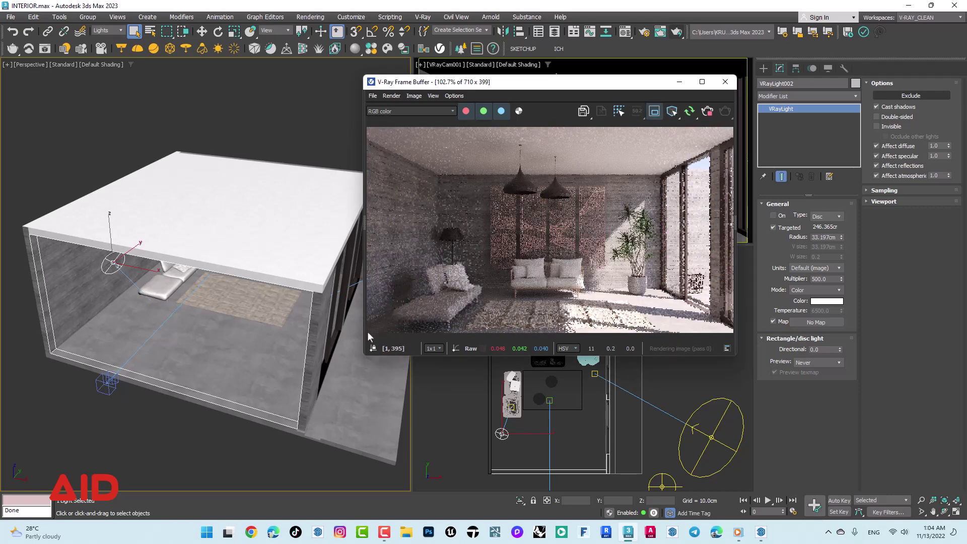
drag(368, 332, 503, 240)
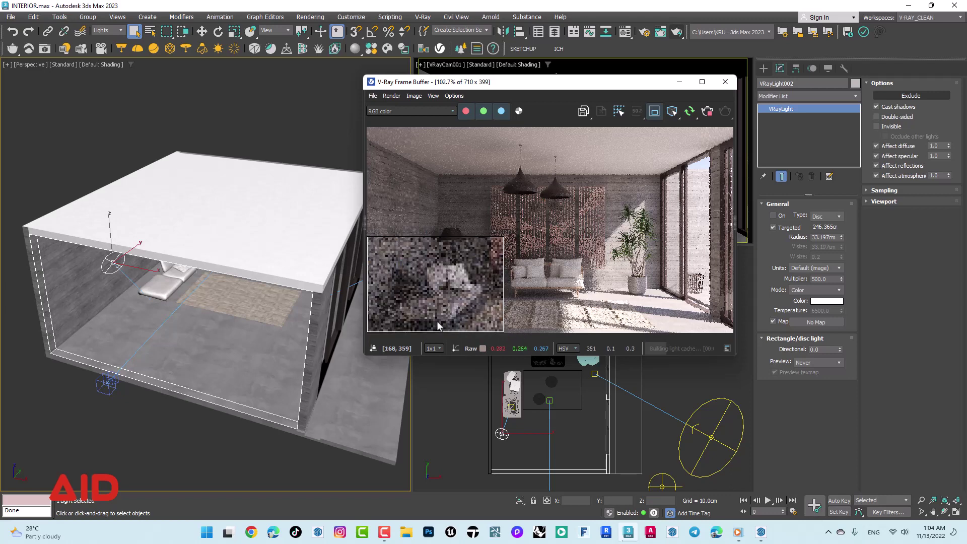
click(773, 215)
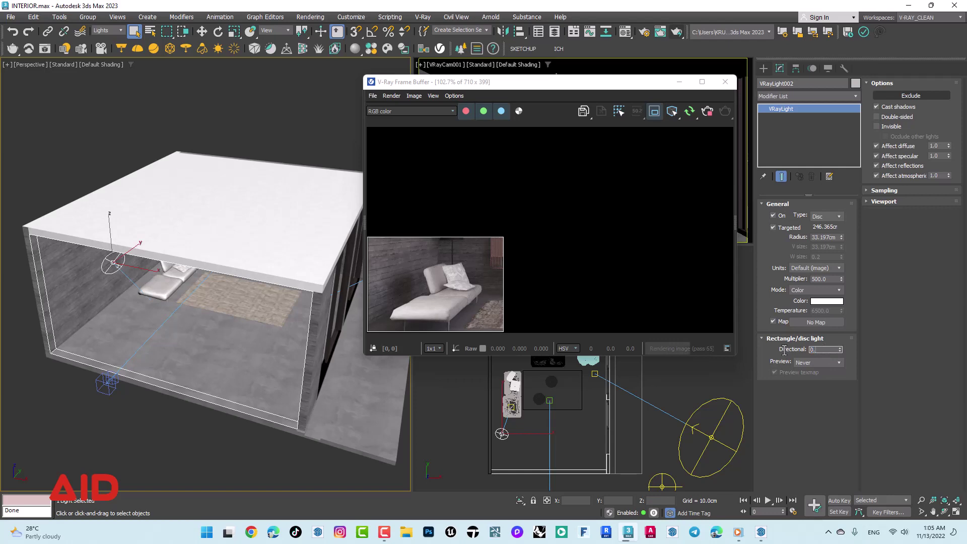
text(5)
key(Return)
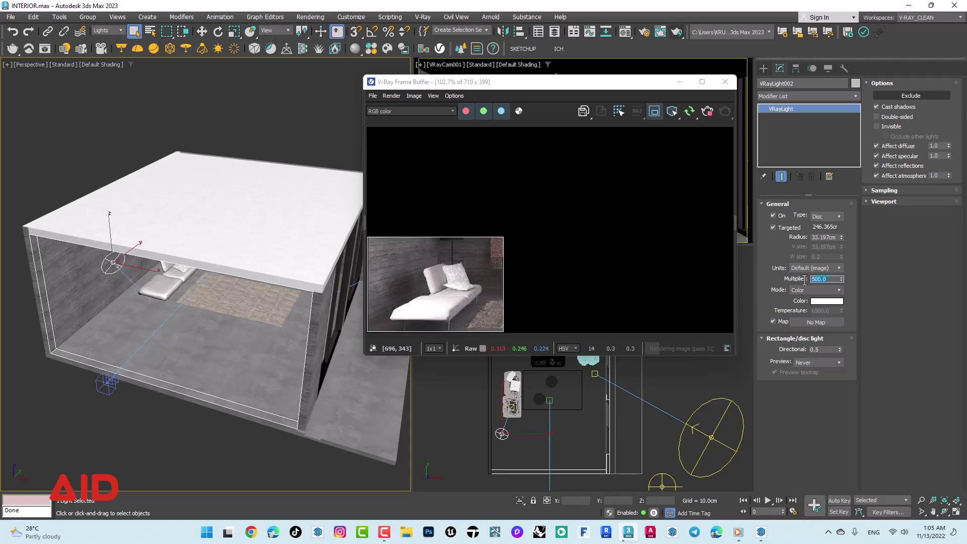
text(100)
key(Return)
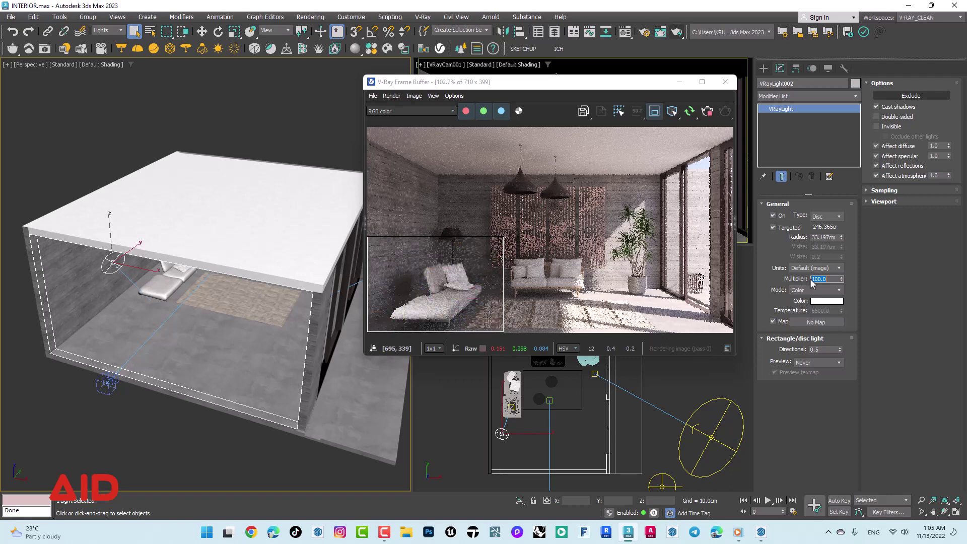
text(50)
key(Return)
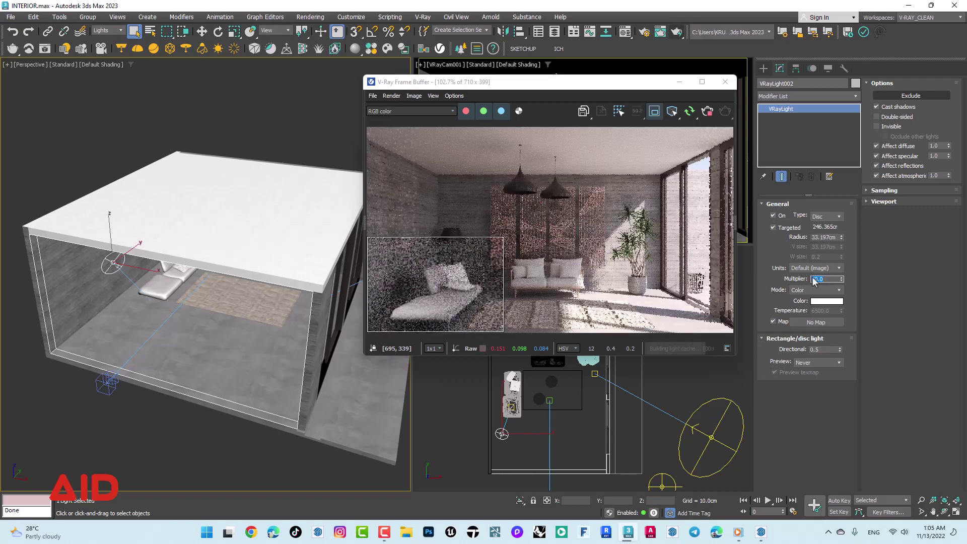
Switch the disc light's colour mode to Temperature at 5500.
click(834, 302)
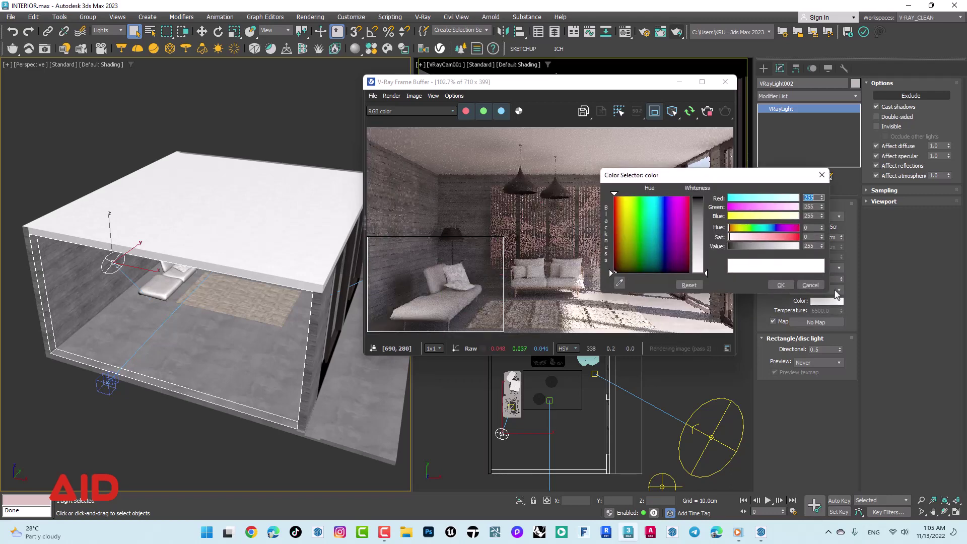
click(822, 177)
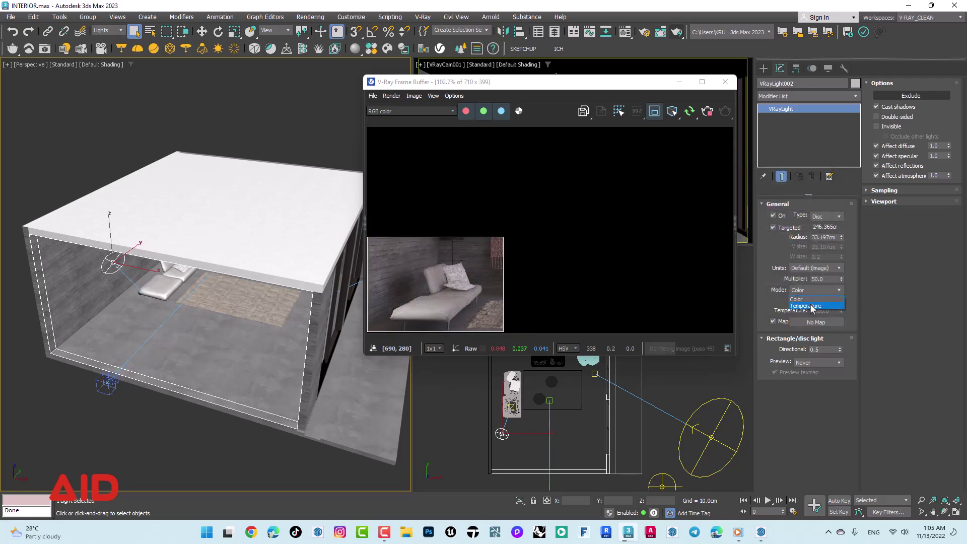
click(809, 305)
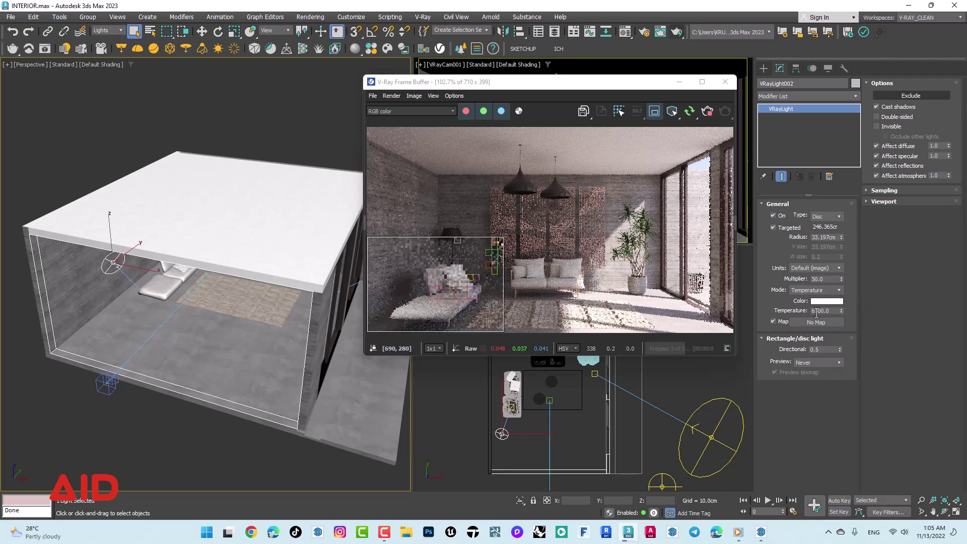
double_click(817, 310)
text(4500)
key(Return)
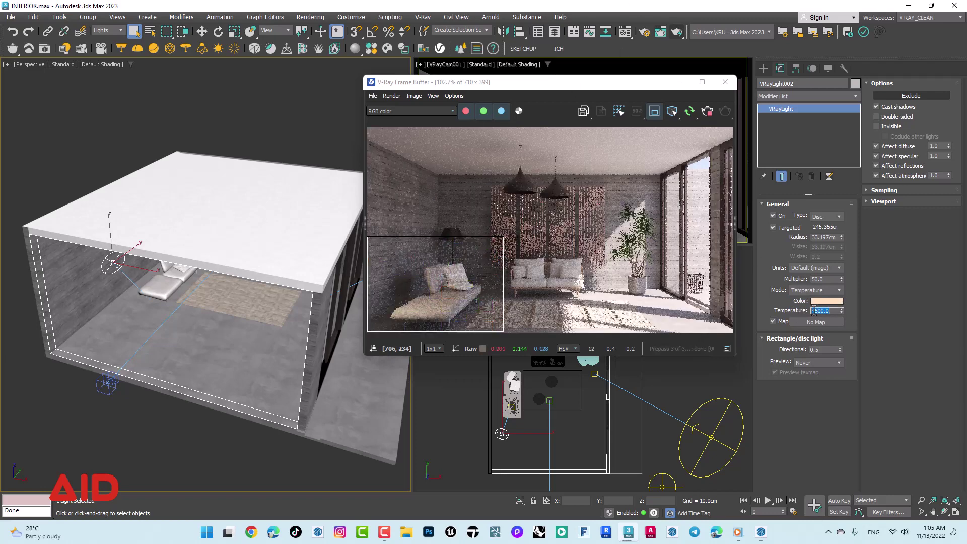
click(813, 310)
key(Return)
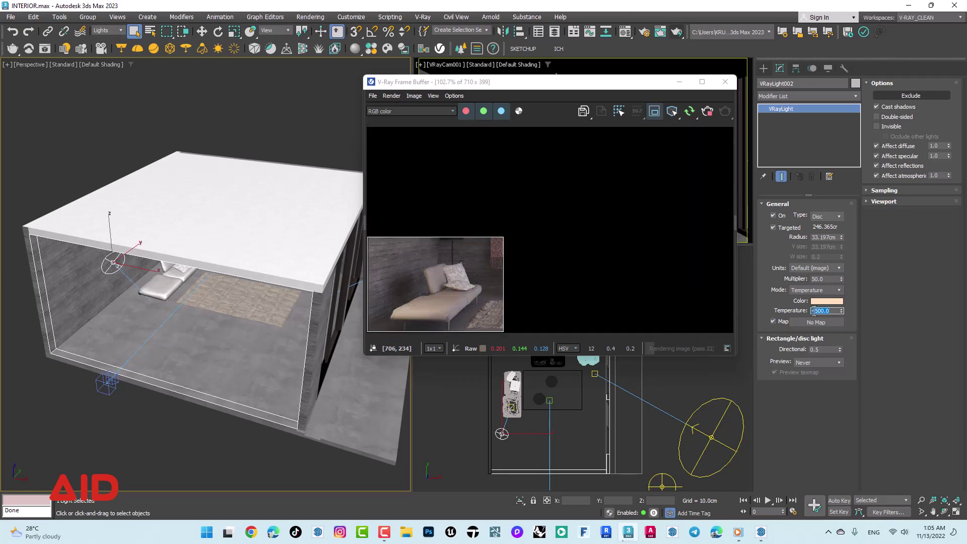
text(5500)
key(Return)
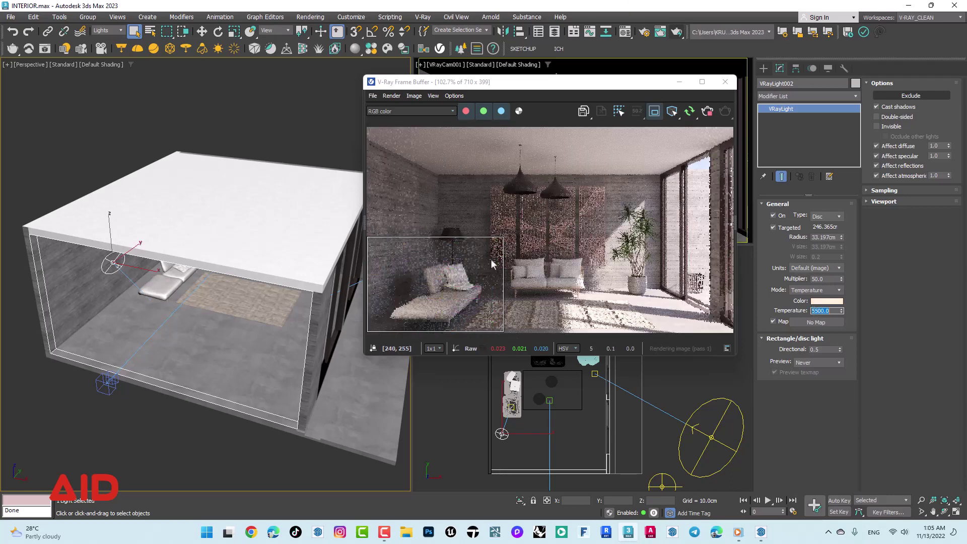
Return to full-frame rendering and reposition the V-Ray Frame Buffer while it refines.
click(654, 112)
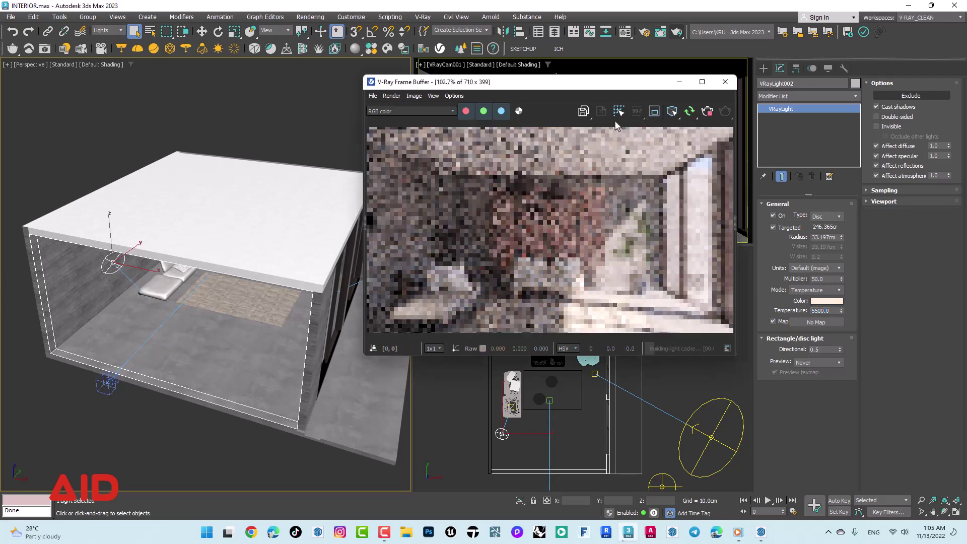
drag(605, 86, 598, 86)
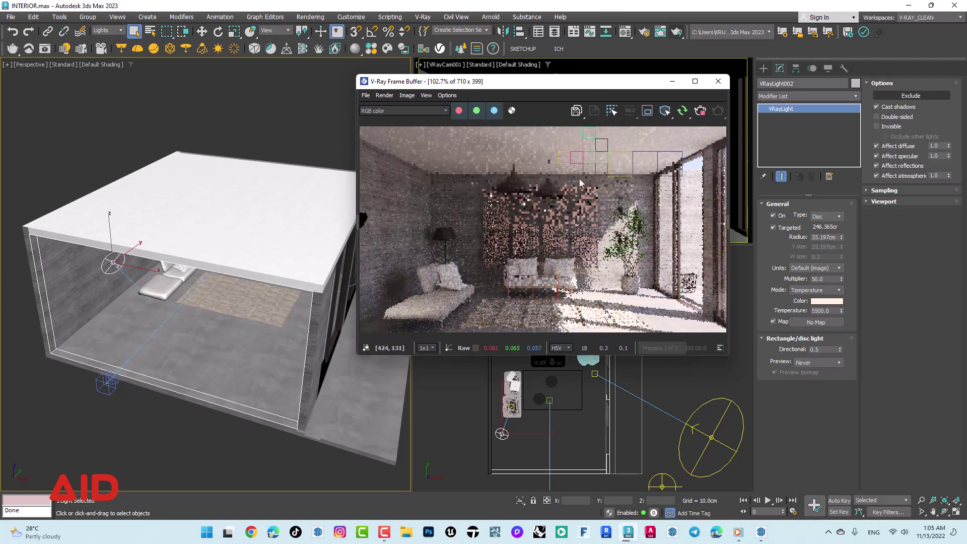
drag(562, 85, 567, 84)
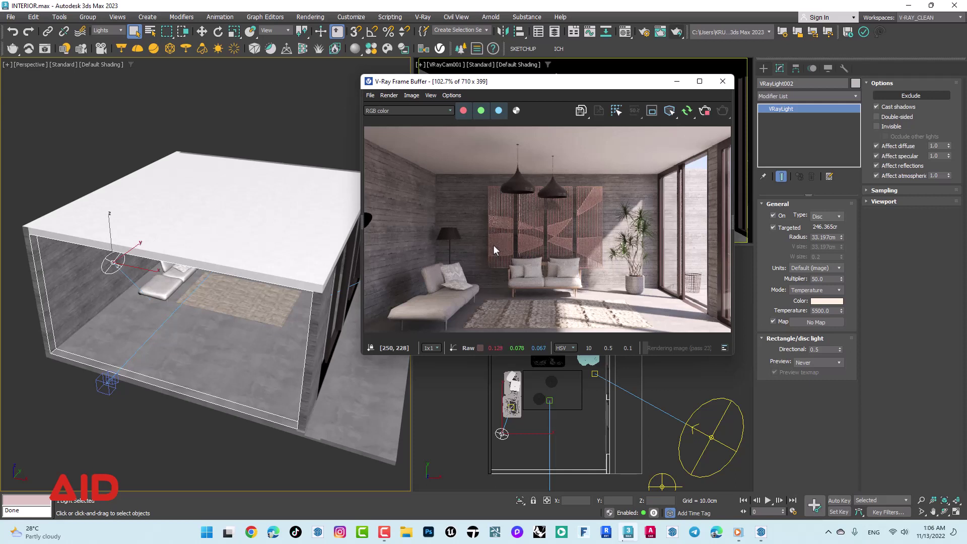
Stop the finished render, minimize 3ds Max, and close SketchUp discarding Revisi+Presdig changes.
click(704, 114)
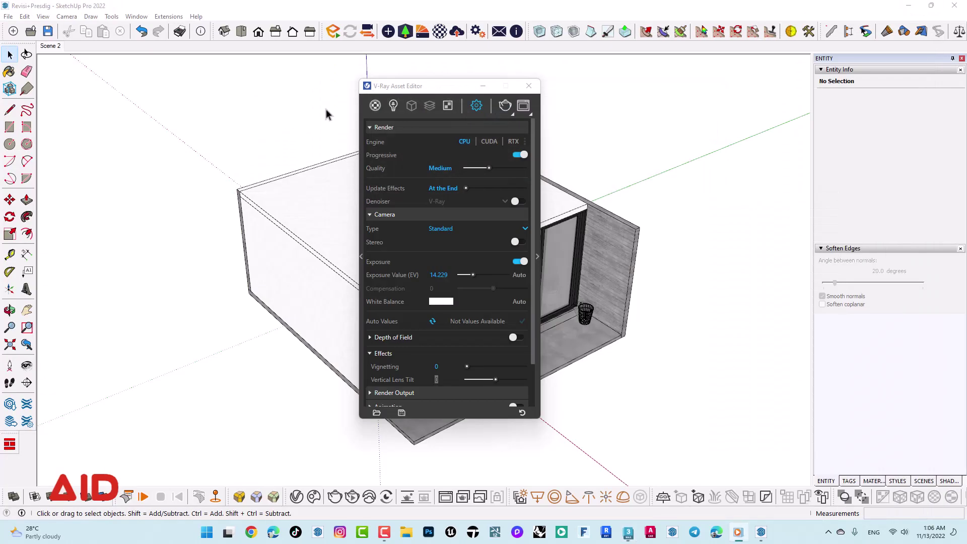
click(909, 5)
click(953, 5)
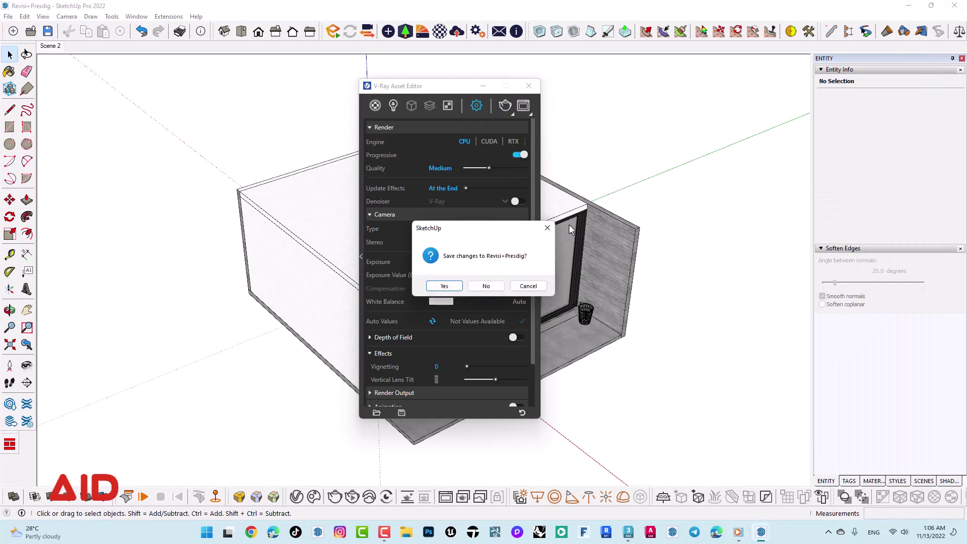
click(487, 286)
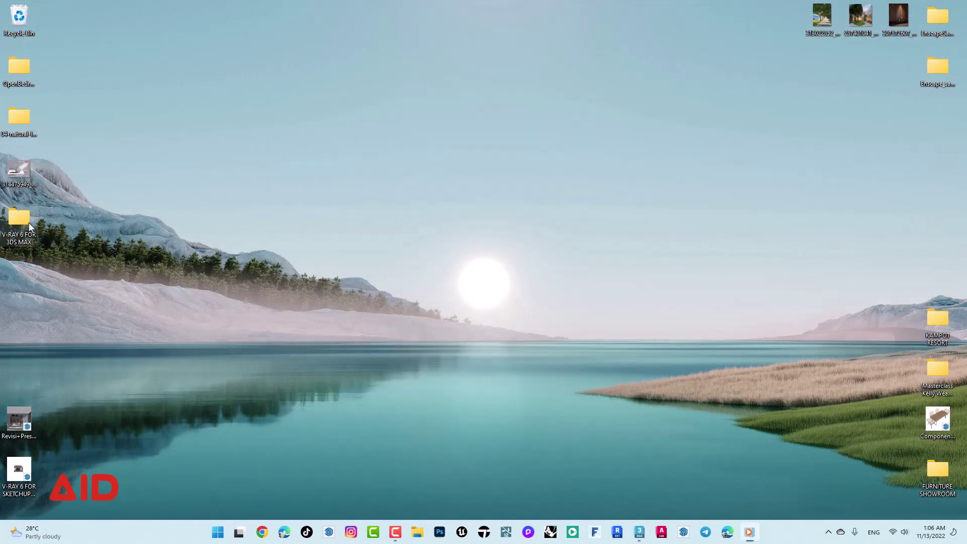
Open INT-01.effectsResult from the V-RAY 6 FOR 3DS MAX folder with Photoshop 2023.
double_click(19, 221)
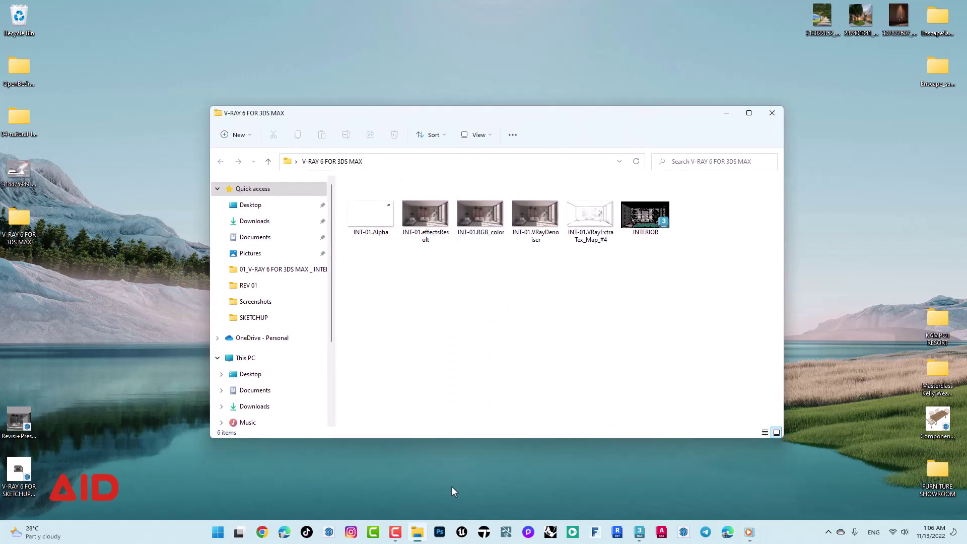
click(428, 222)
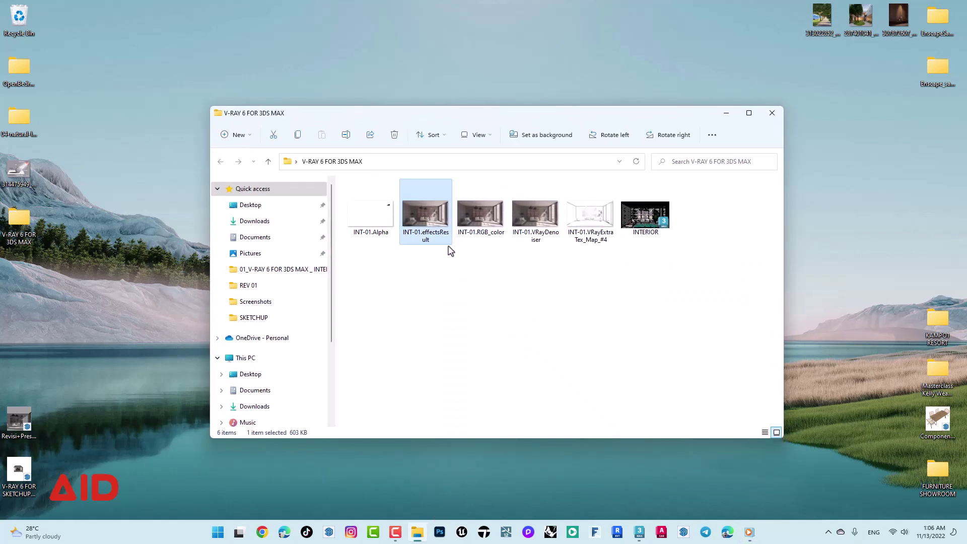
right_click(434, 220)
mouse_move(499, 273)
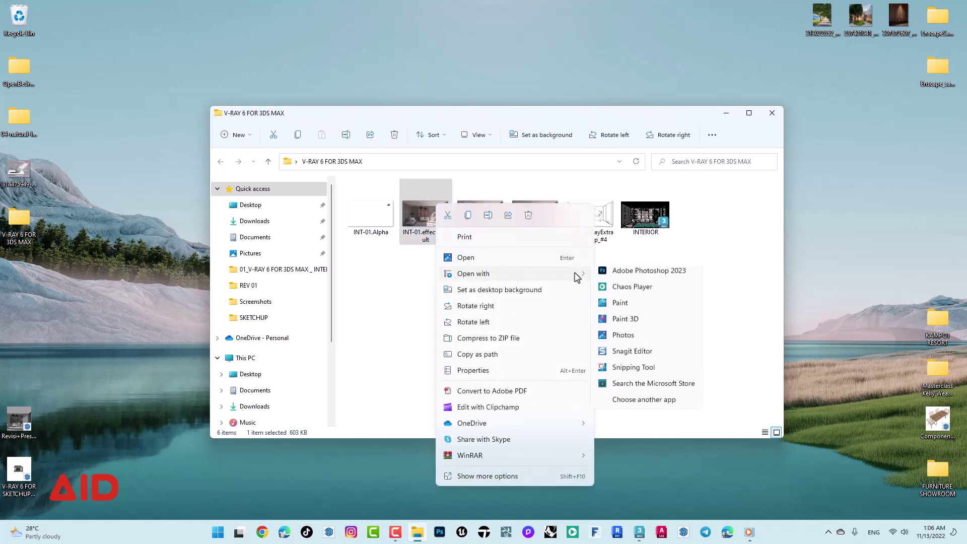
click(626, 282)
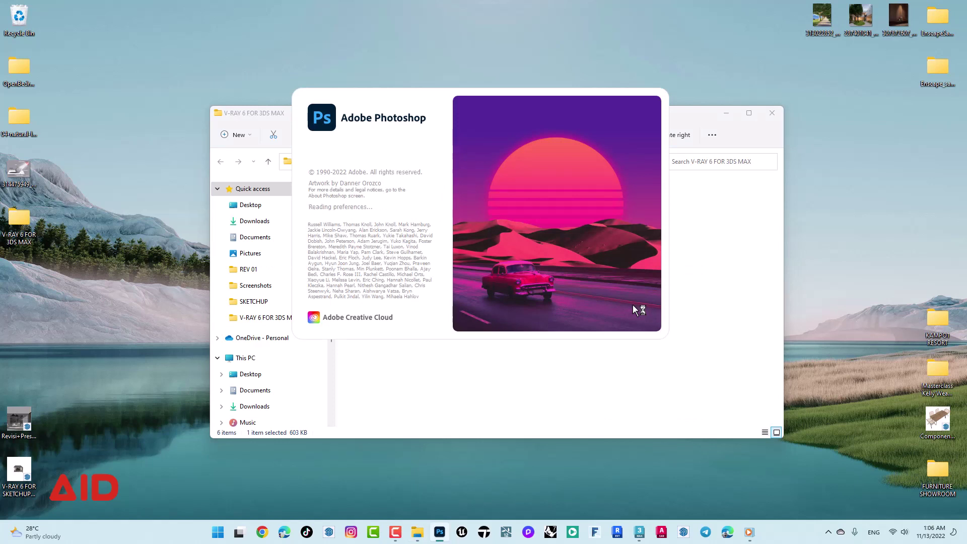
Refresh the desktop and convert the Background layer into a smart object.
right_click(884, 166)
click(812, 209)
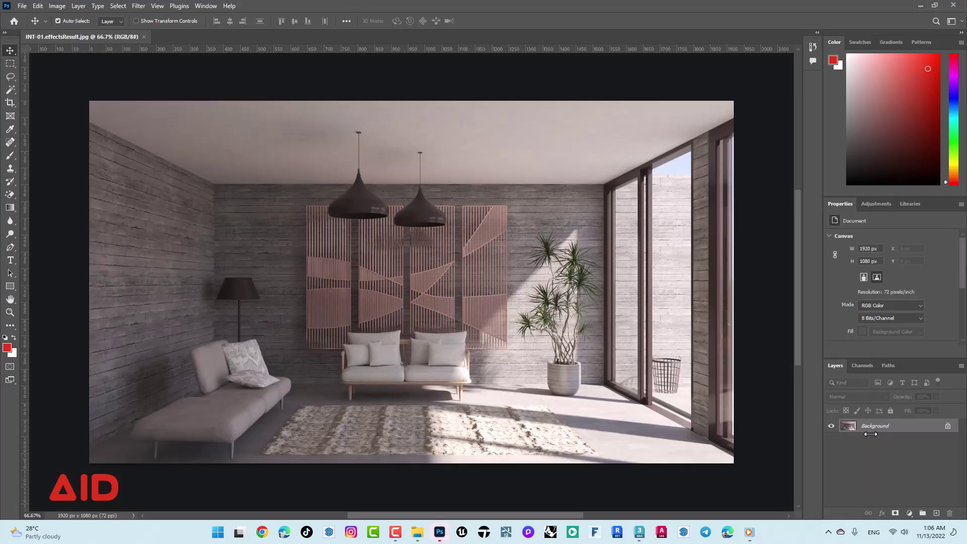
right_click(878, 427)
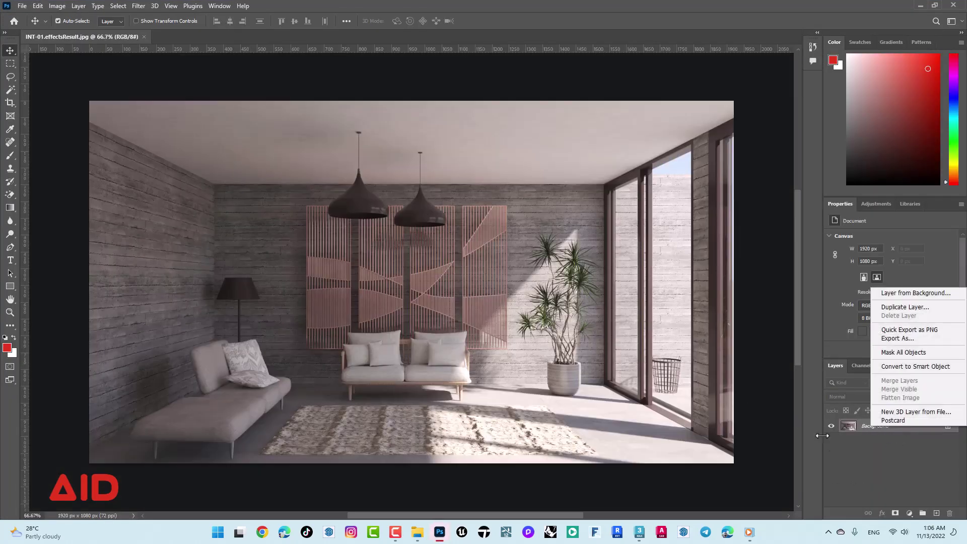
click(913, 368)
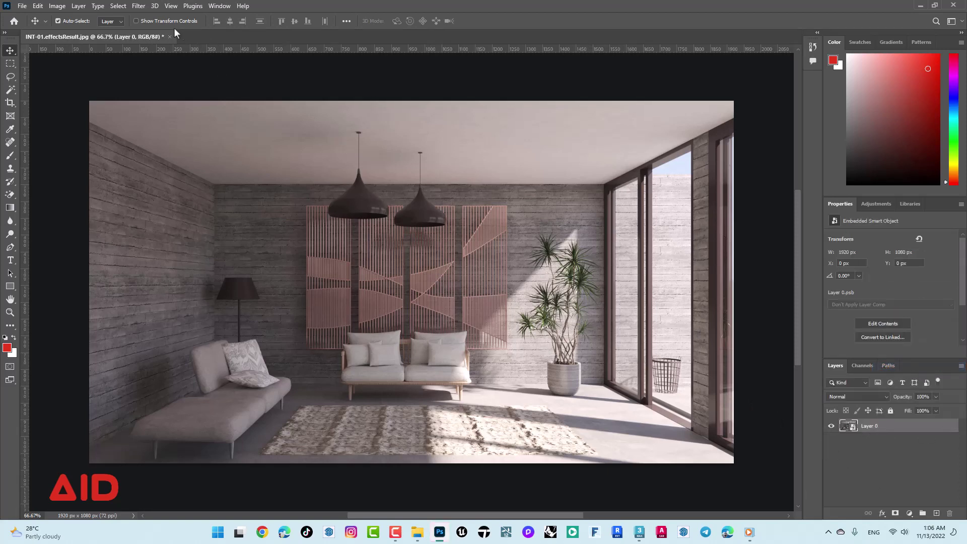
Apply an Unsharp Mask smart filter at Amount 50, Radius 1.0, Threshold 0, then launch Camera Raw.
click(138, 6)
click(141, 6)
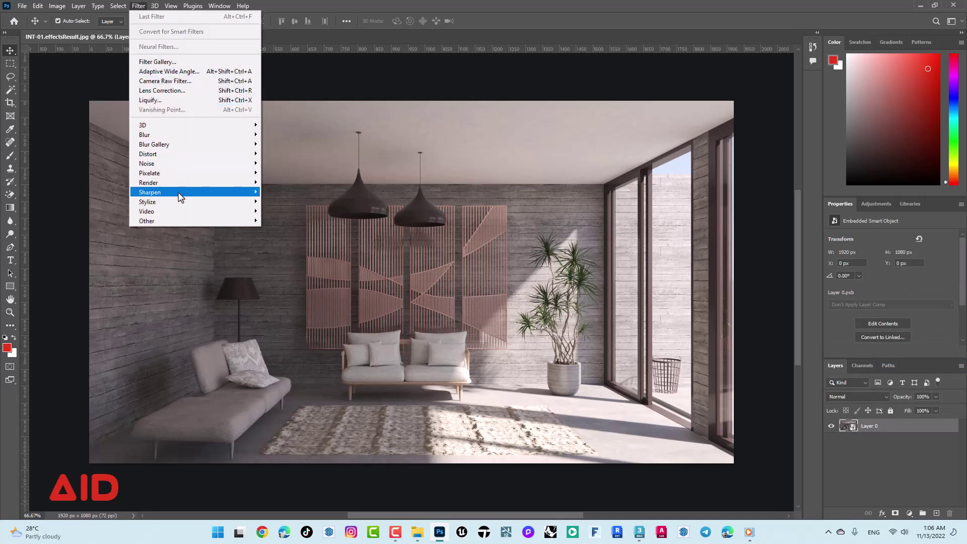
mouse_move(194, 192)
click(285, 231)
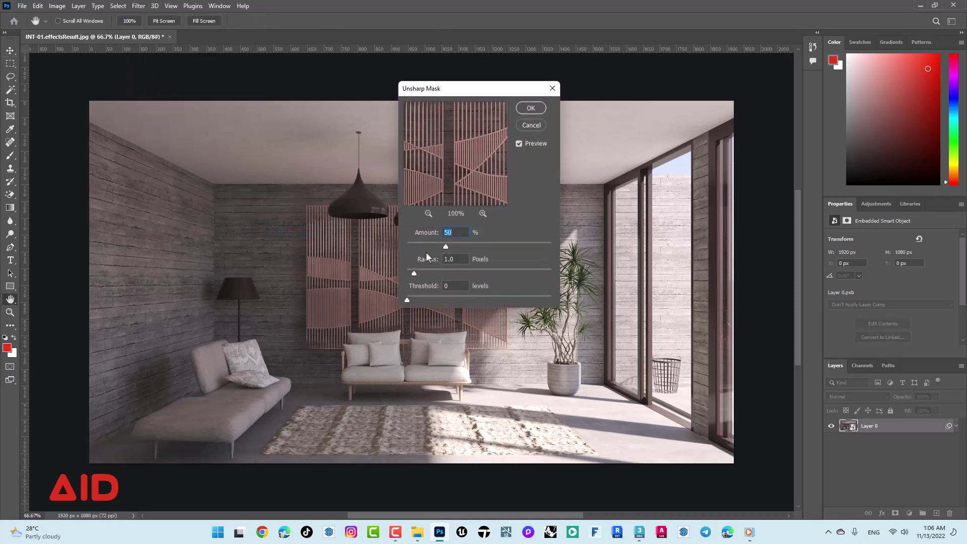
click(519, 143)
click(525, 108)
click(138, 6)
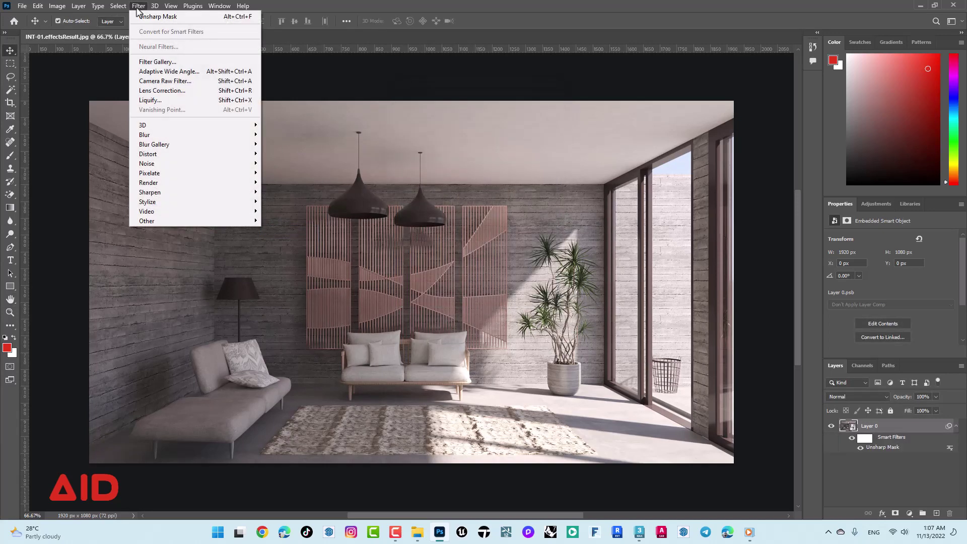
click(154, 81)
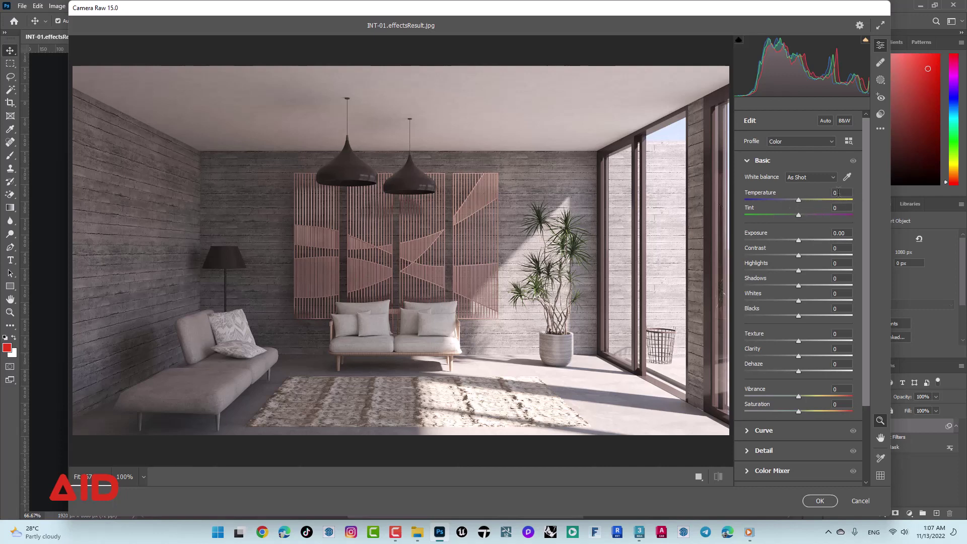
Pick white balance, set Temperature -3, Exposure +0.25, Contrast +4, Highlights +17, Shadows -21.
click(545, 157)
click(580, 195)
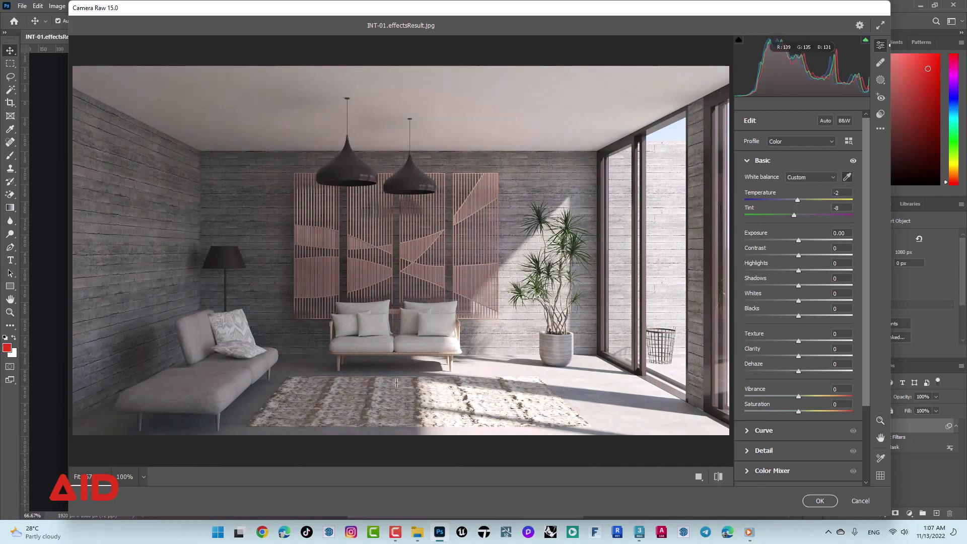
click(239, 403)
click(89, 226)
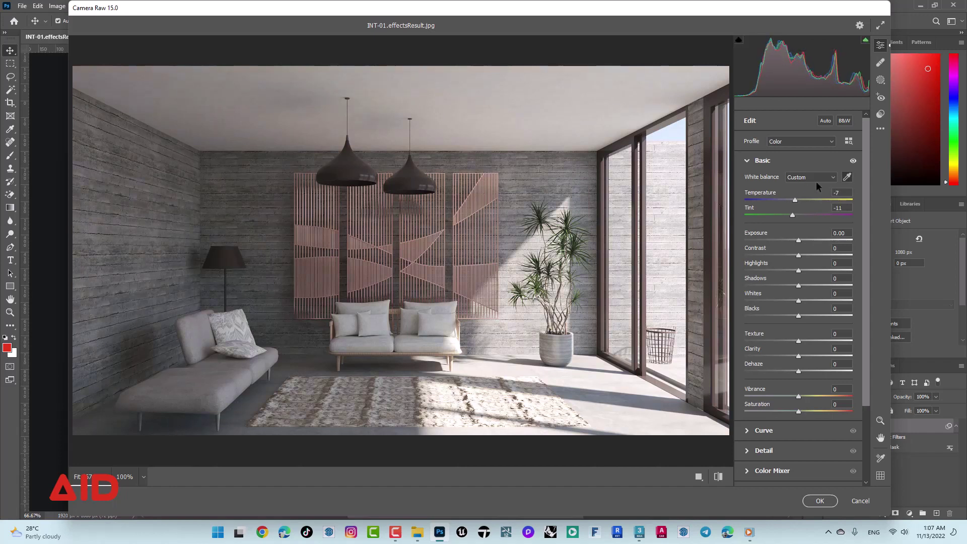
drag(795, 200, 797, 217)
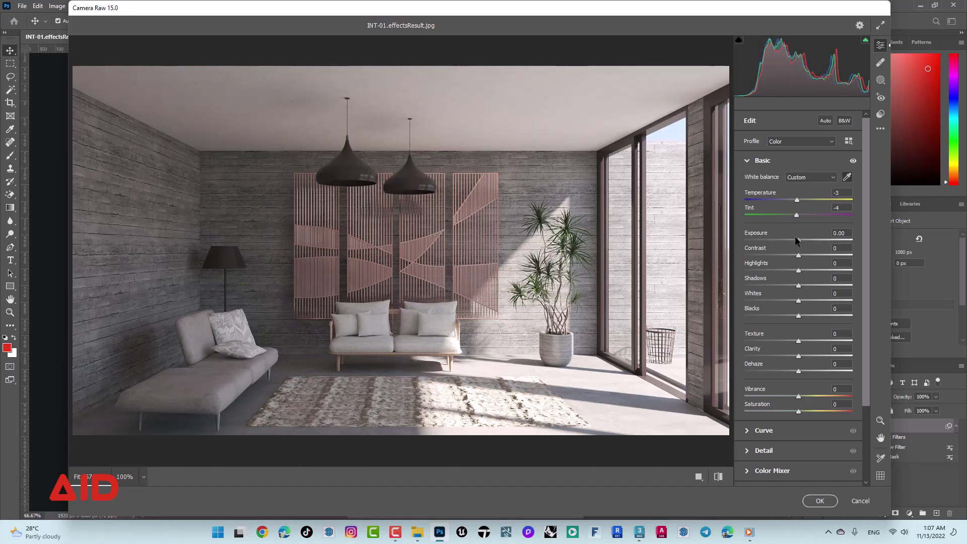
mouse_move(797, 242)
mouse_down()
mouse_move(810, 270)
mouse_move(788, 285)
mouse_up()
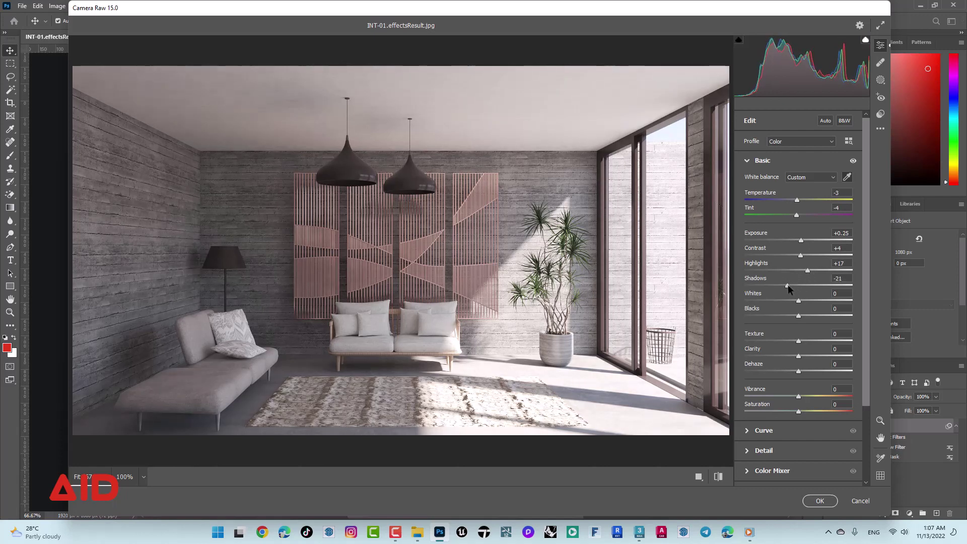
click(820, 500)
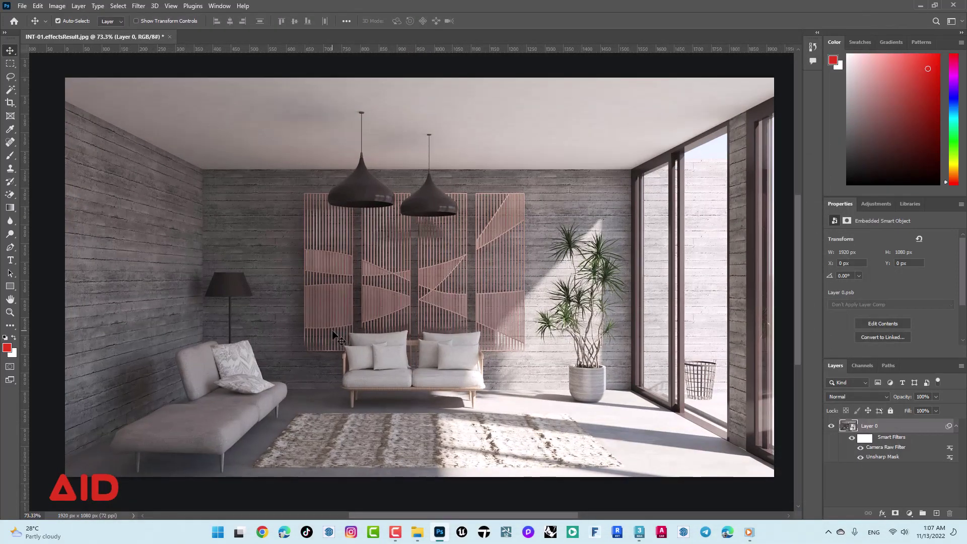
Place the INT-01.VRayExtraTex_Map_#4 occlusion pass over the render in Multiply mode.
click(416, 534)
drag(593, 246, 174, 235)
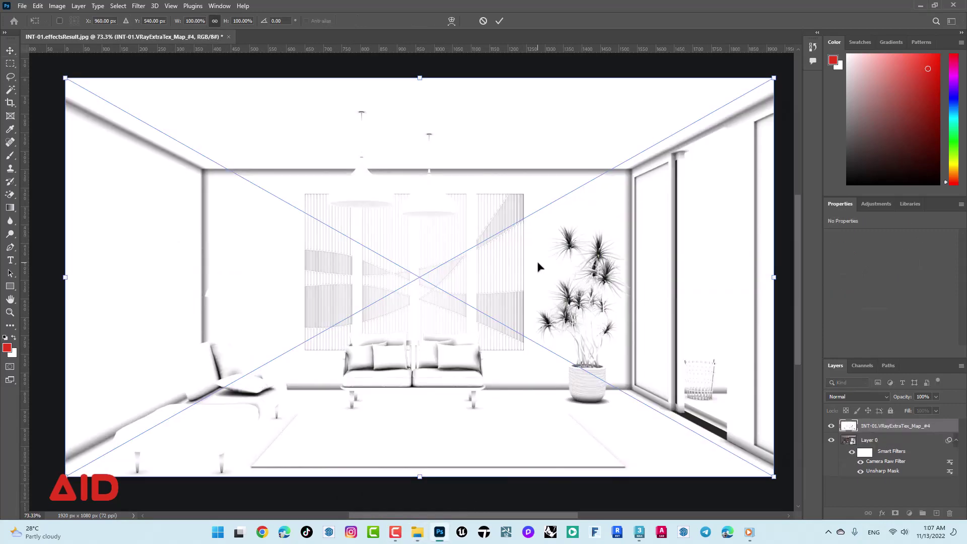
key(Return)
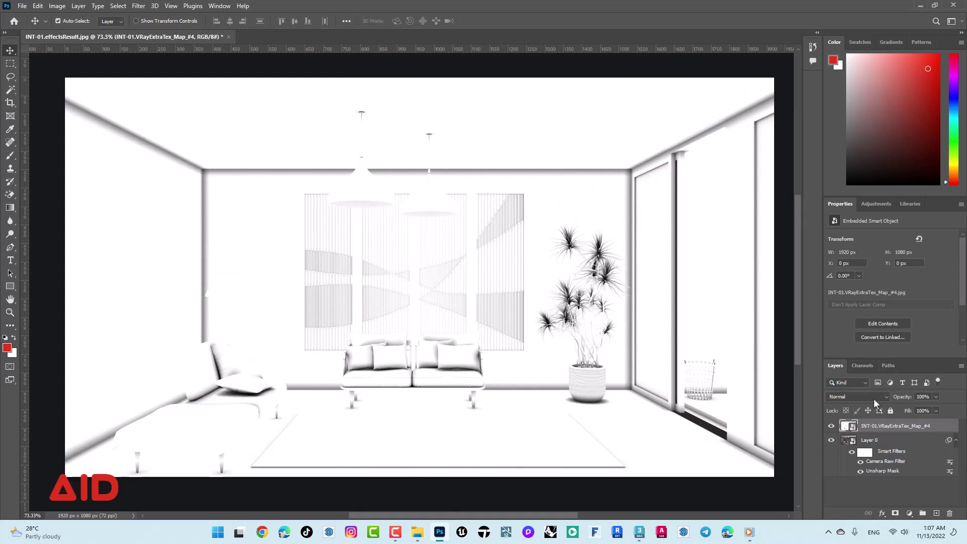
click(875, 397)
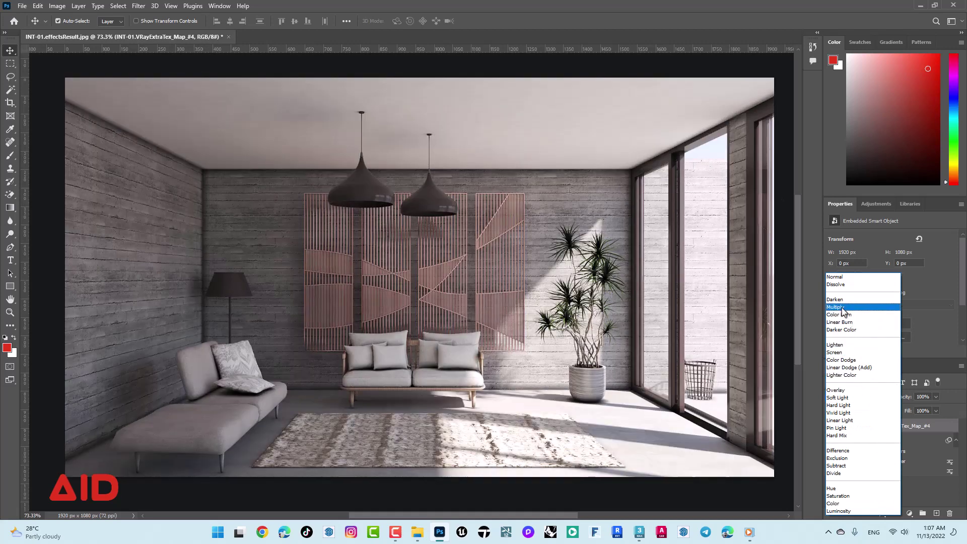
click(841, 307)
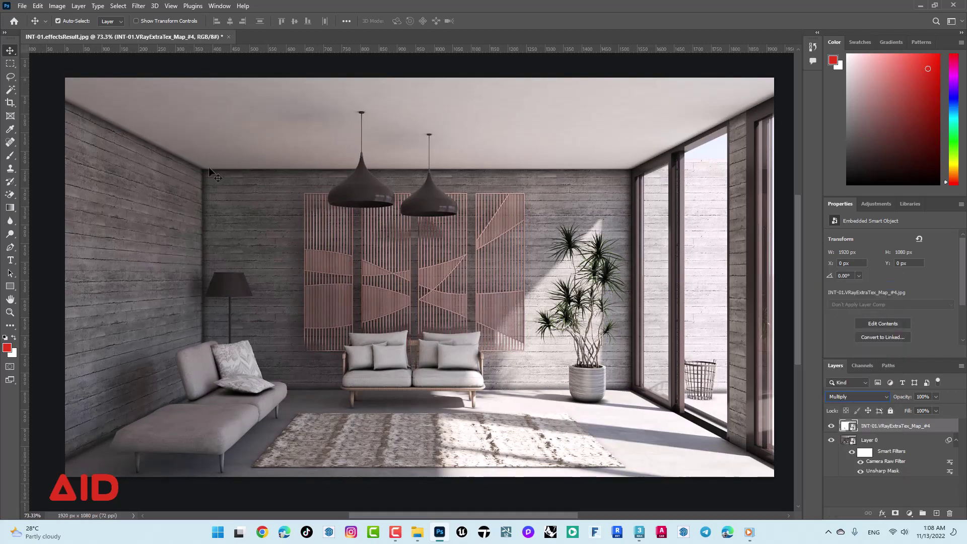
click(832, 428)
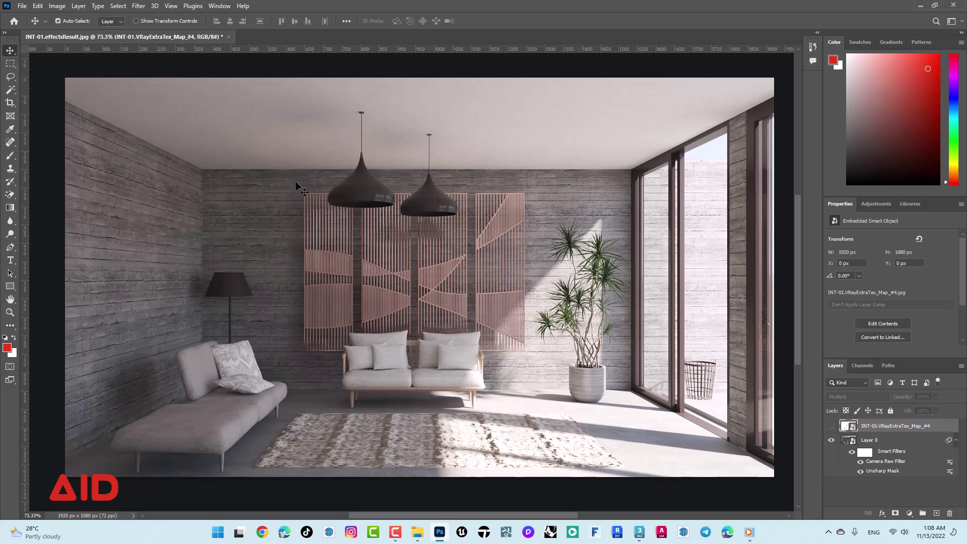
click(832, 426)
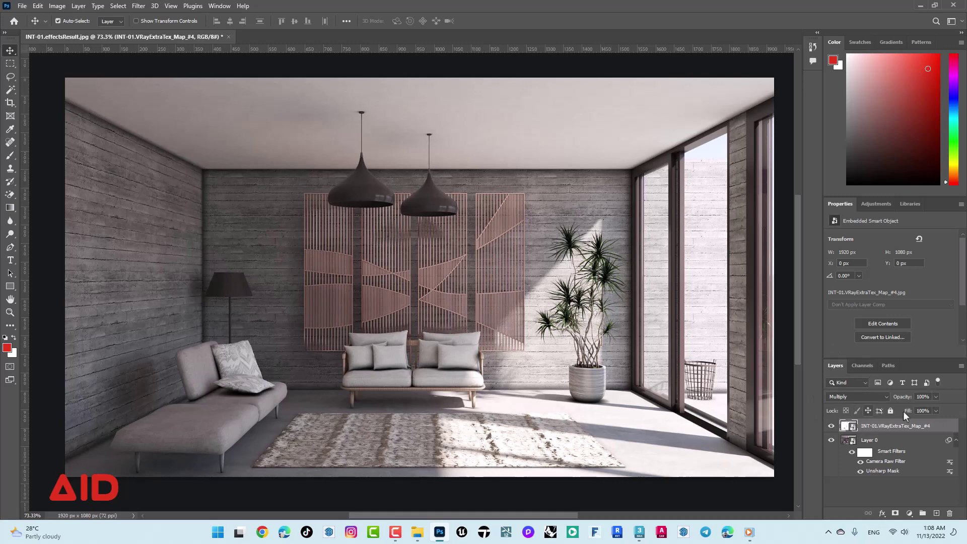
Set the occlusion layer's Fill to 50% and Opacity to 50%.
click(929, 410)
text(50)
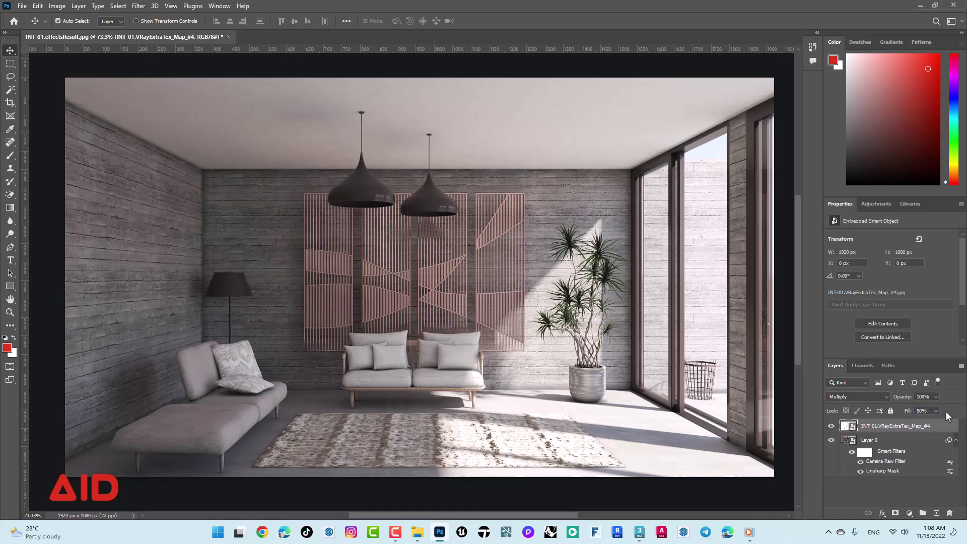
click(920, 397)
text(50)
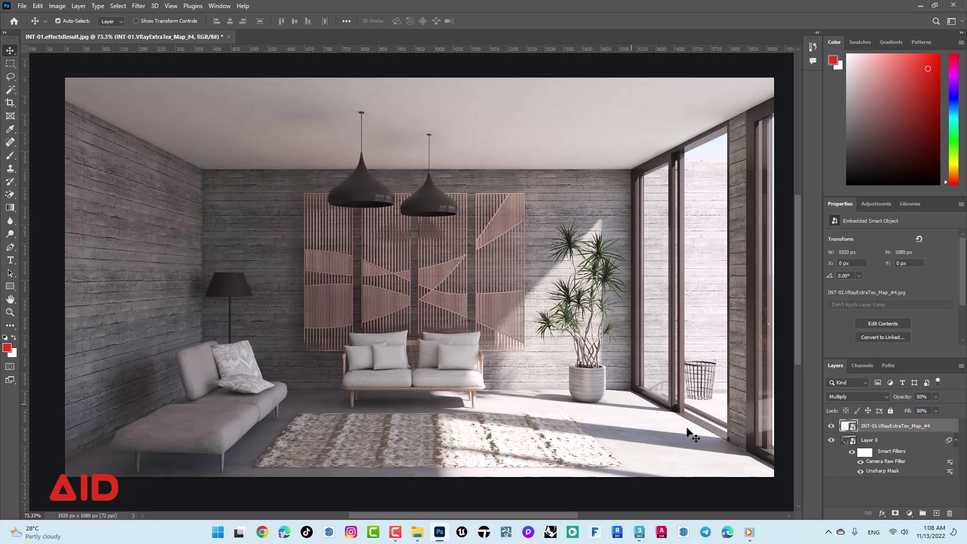
drag(850, 396, 850, 359)
Save the document as the Photoshop file INT-01.psd.
click(273, 72)
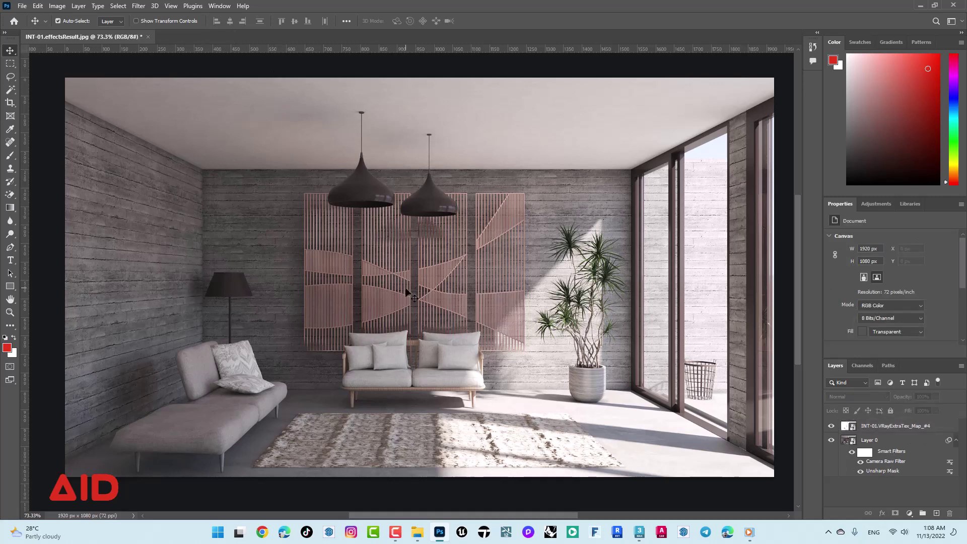
alt+scroll(406, 292, up, 1)
alt+scroll(407, 292, down, 1)
key(ctrl+shift+s)
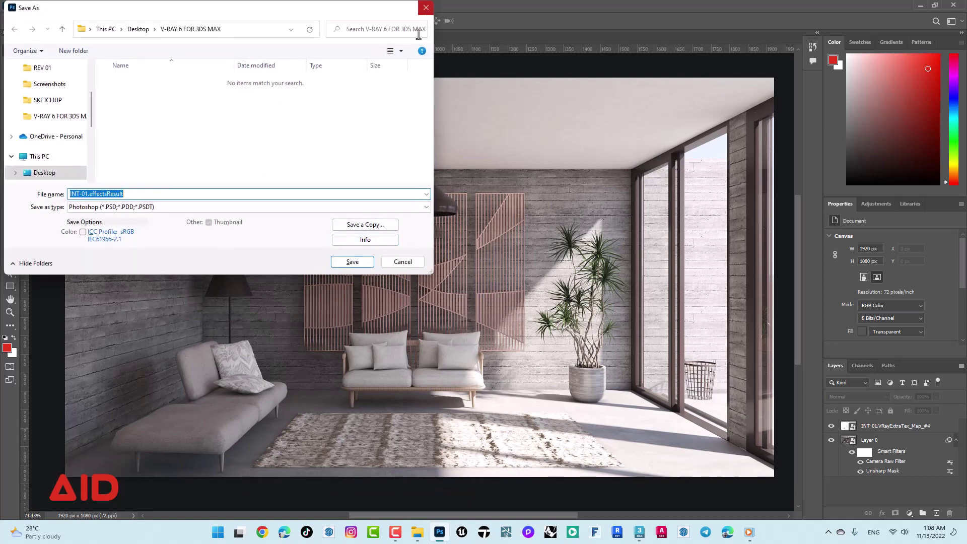
drag(129, 193, 88, 193)
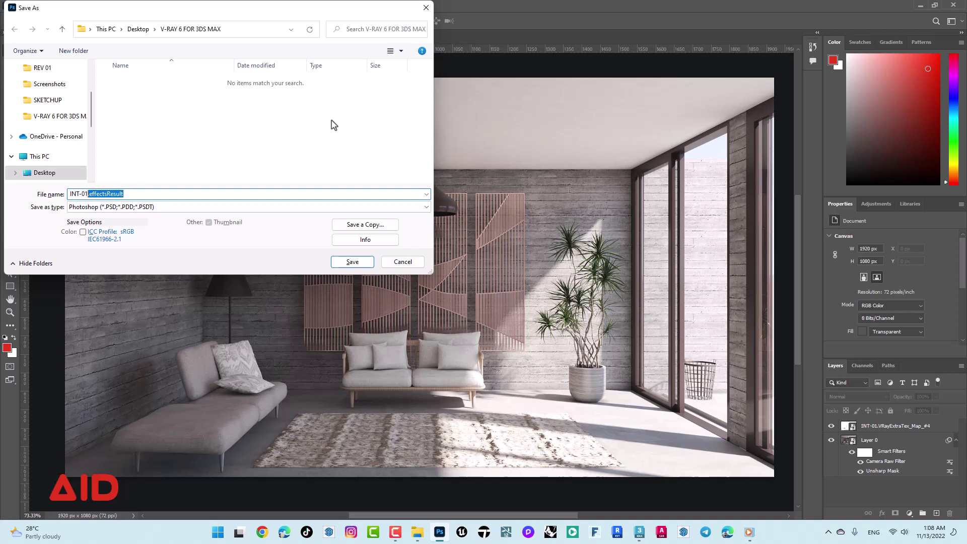
key(BackSpace)
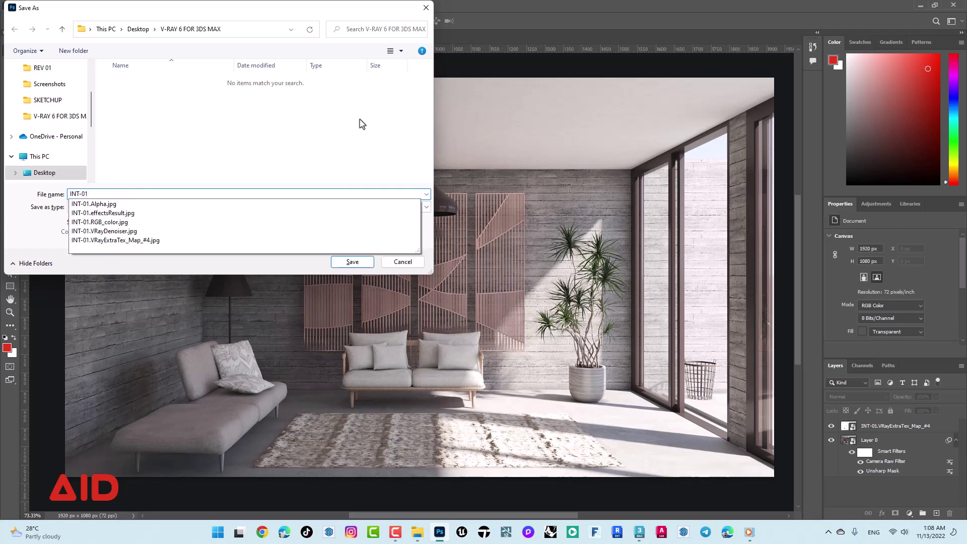
key(Return)
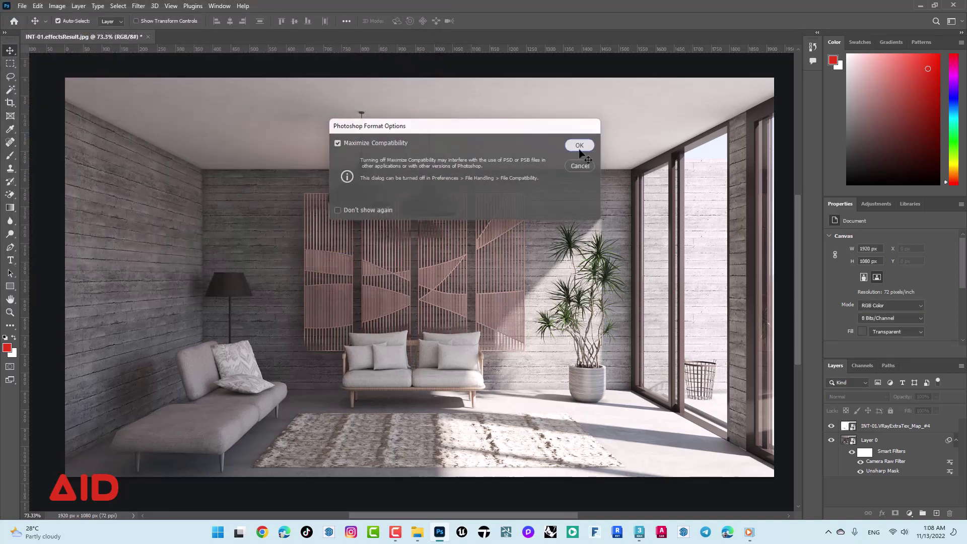
click(584, 149)
Save a JPEG copy, INT-01 copy.jpg, and view it in the photo viewer.
key(ctrl+shift+s)
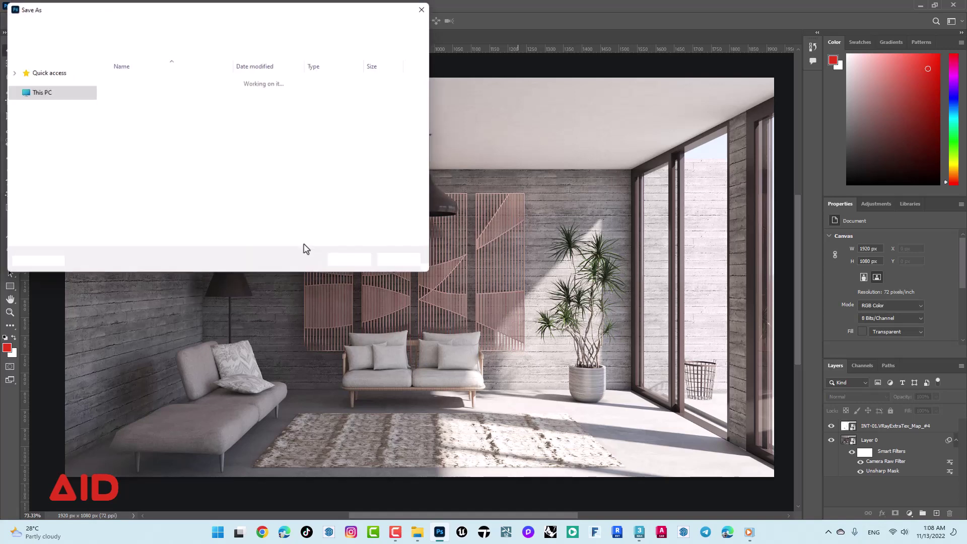
click(356, 228)
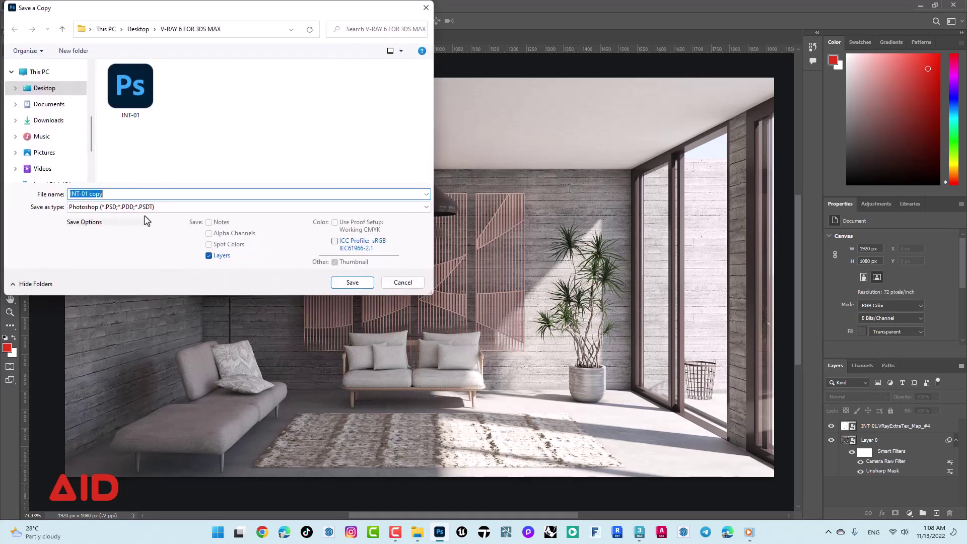
click(149, 207)
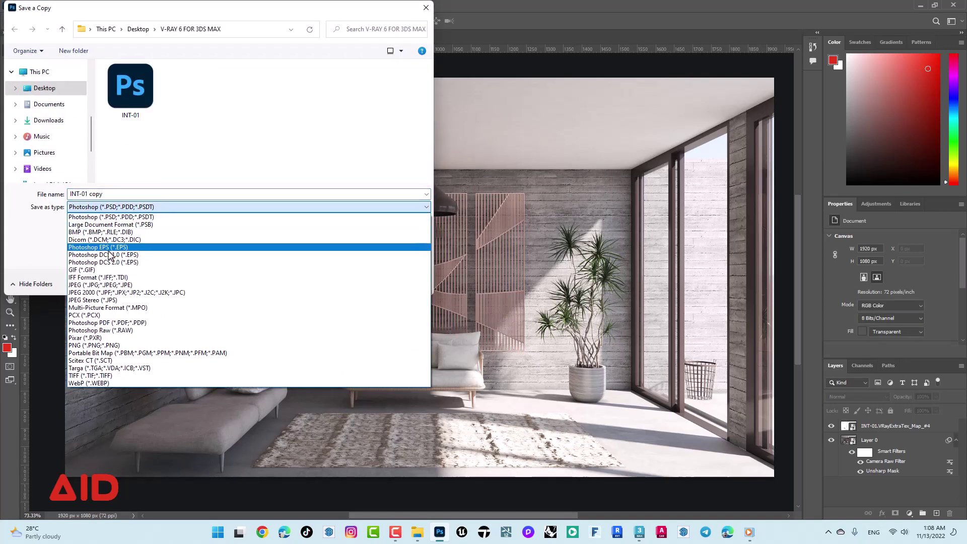
click(98, 285)
click(352, 283)
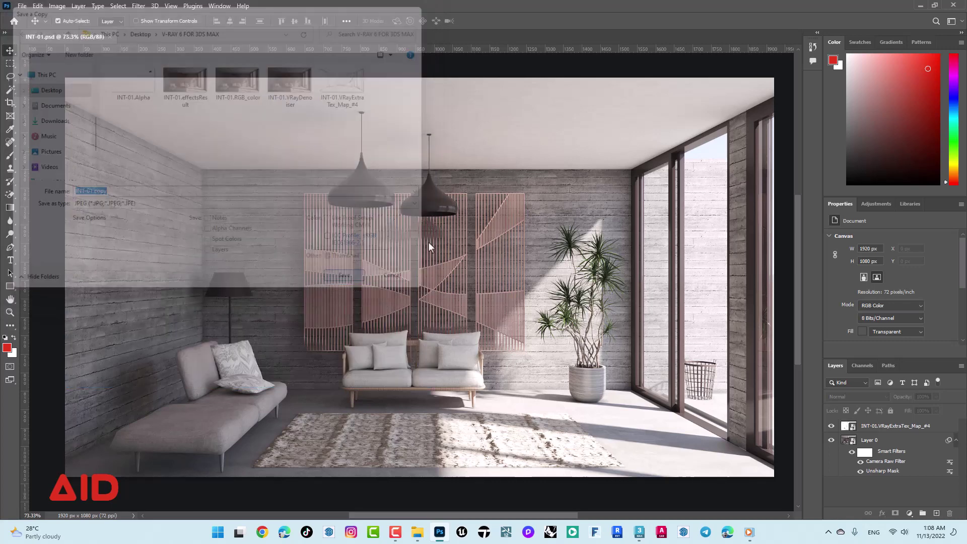
click(528, 127)
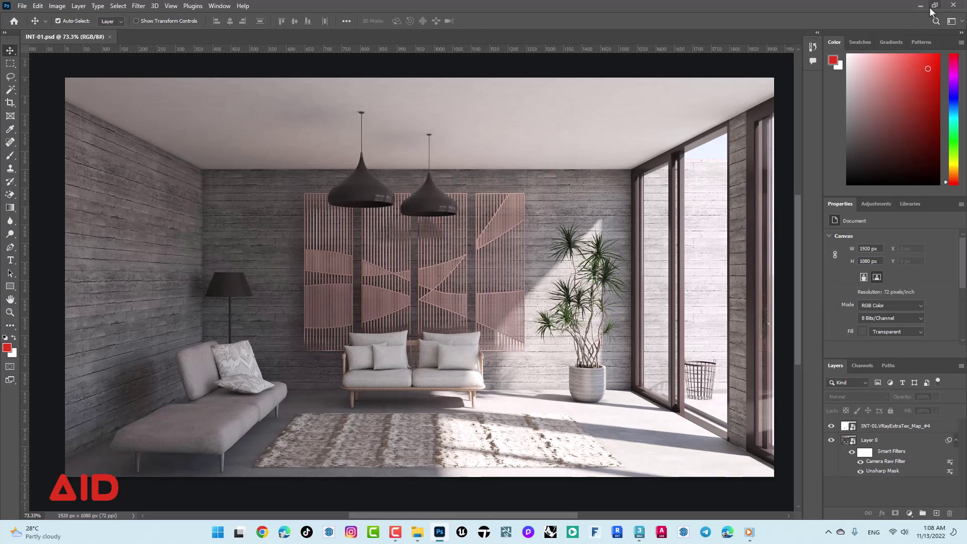
click(920, 6)
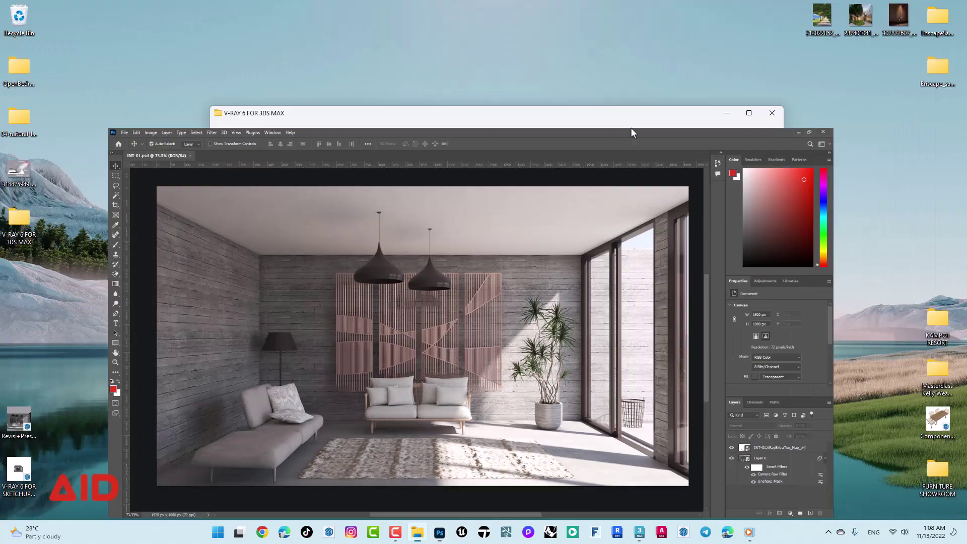
double_click(372, 217)
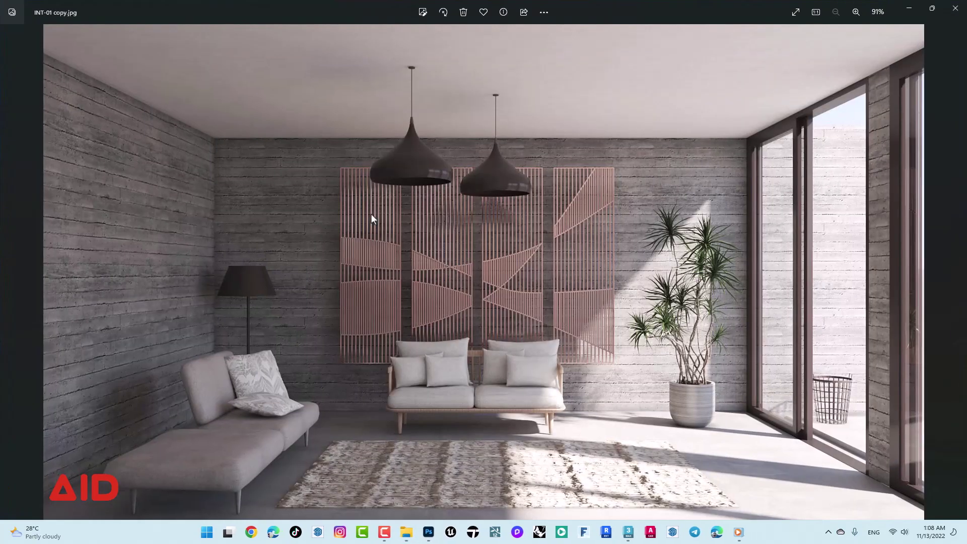